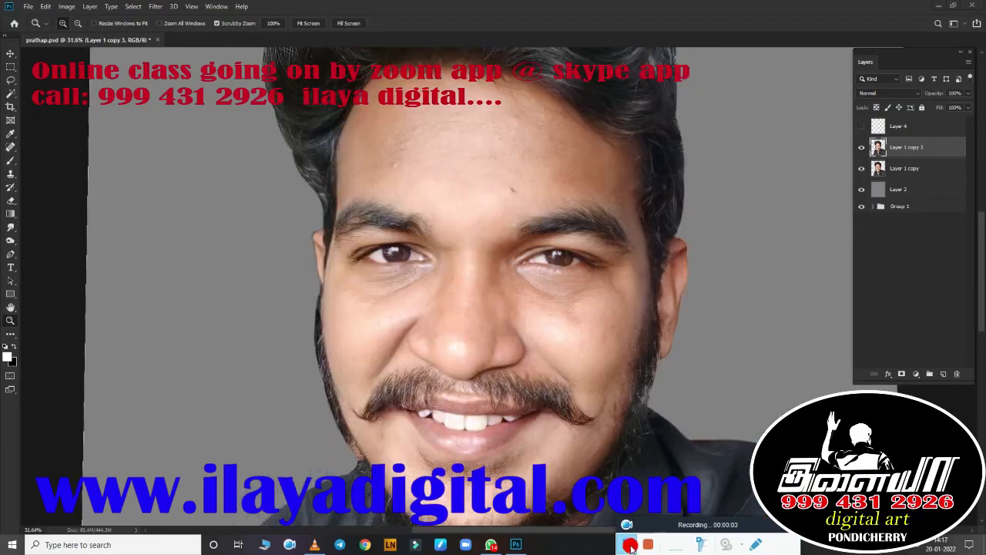
Step: Camera Raw the portrait: Temp +4, Tint +5, Contrast +35, Shadows +33, Blacks -28, more vibrance
{"action": "left_click", "coordinate": [158, 6]}
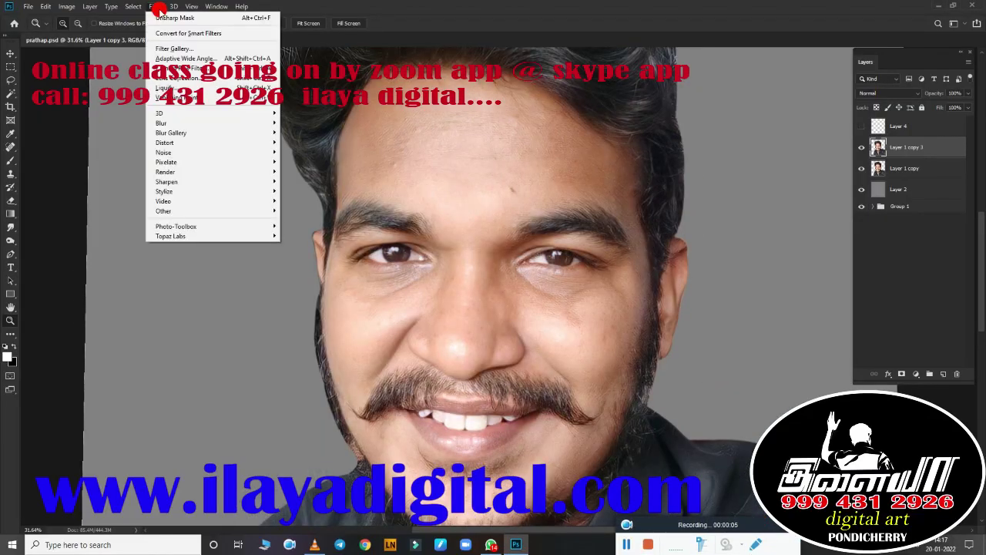
{"action": "left_click", "coordinate": [177, 67]}
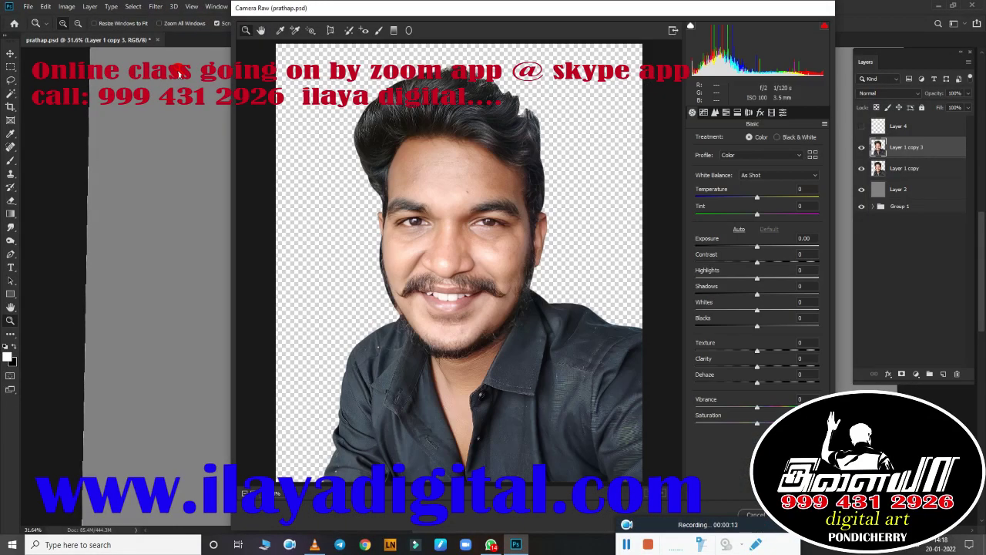
{"action": "left_click", "coordinate": [542, 207]}
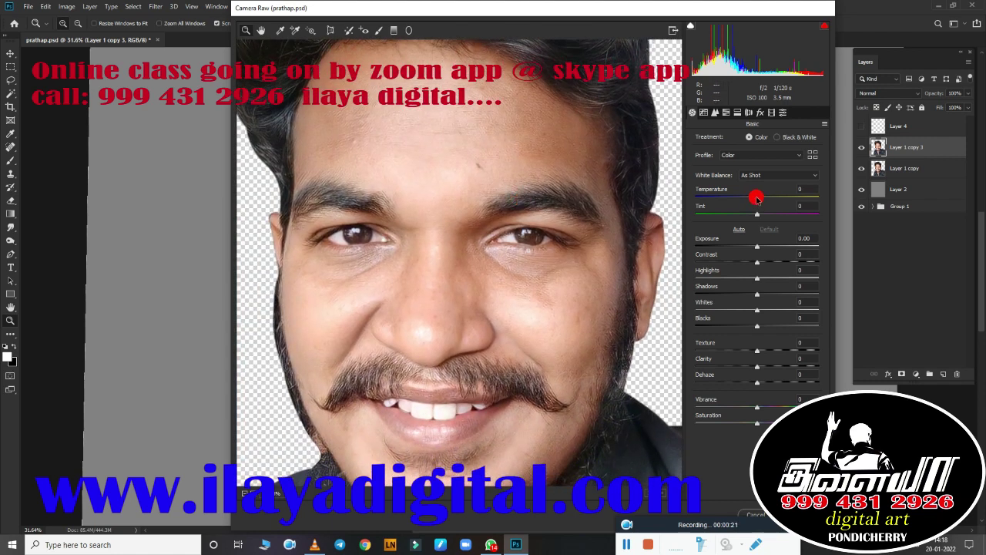
{"action": "left_click_drag", "start_coordinate": [756, 200], "coordinate": [728, 160]}
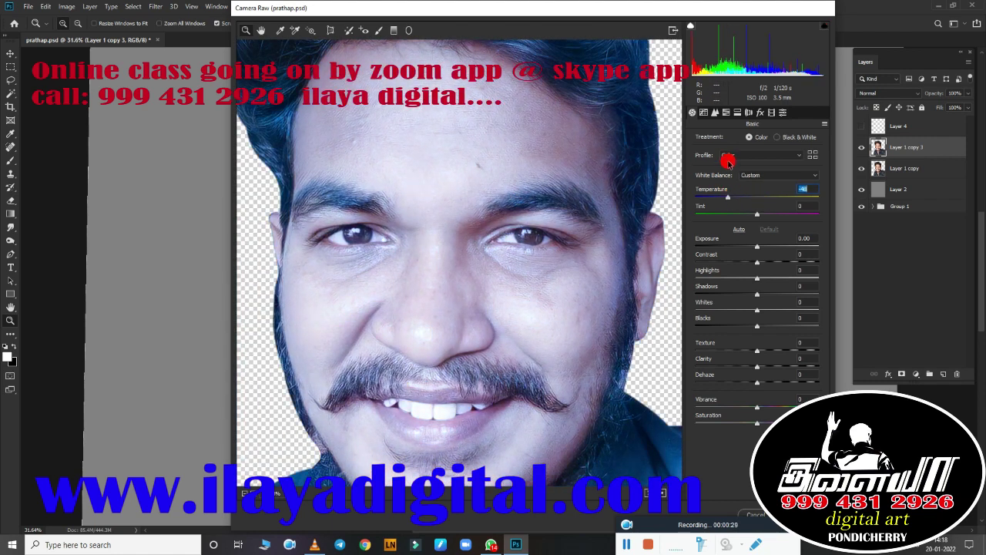
{"action": "left_click_drag", "start_coordinate": [728, 198], "coordinate": [759, 195]}
{"action": "left_click", "coordinate": [760, 215]}
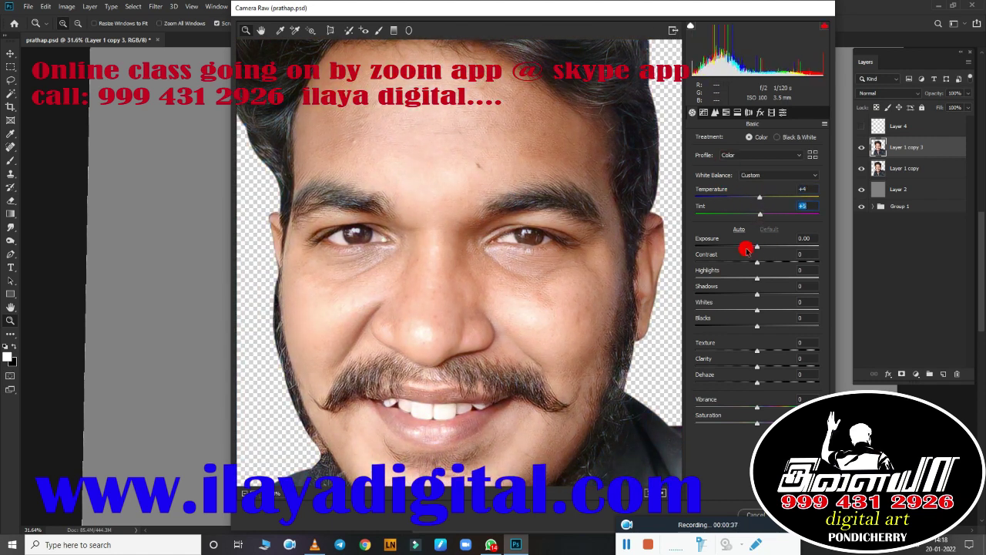
{"action": "mouse_move", "coordinate": [757, 247]}
{"action": "left_mouse_down"}
{"action": "mouse_move", "coordinate": [779, 263]}
{"action": "mouse_move", "coordinate": [699, 299]}
{"action": "mouse_move", "coordinate": [776, 296]}
{"action": "left_mouse_up"}
{"action": "left_click_drag", "start_coordinate": [757, 310], "coordinate": [740, 326]}
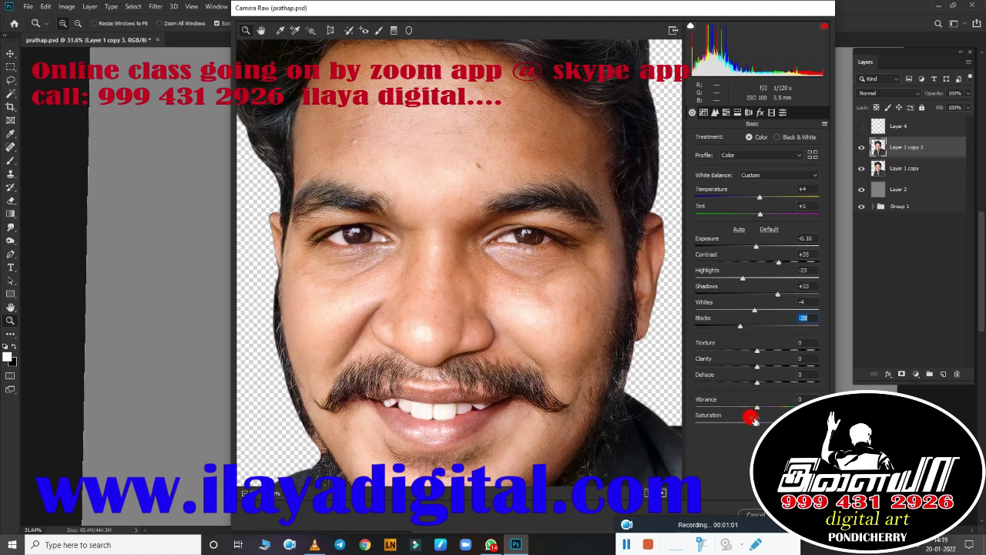
{"action": "left_click_drag", "start_coordinate": [699, 406], "coordinate": [791, 404]}
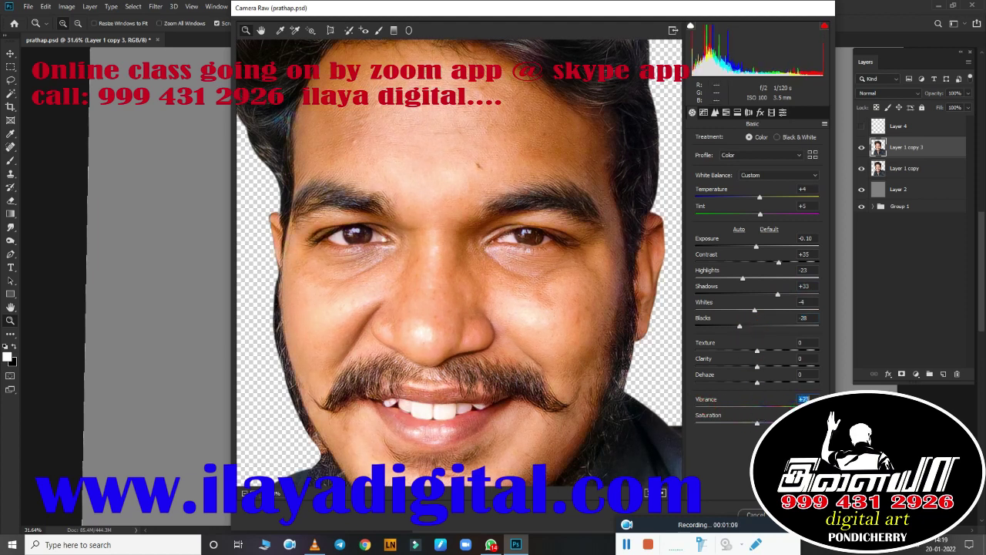
{"action": "left_click", "coordinate": [802, 514]}
Step: Brighten the Curves with the black point at 15 and the white point pulled inward
{"action": "left_click", "coordinate": [861, 148]}
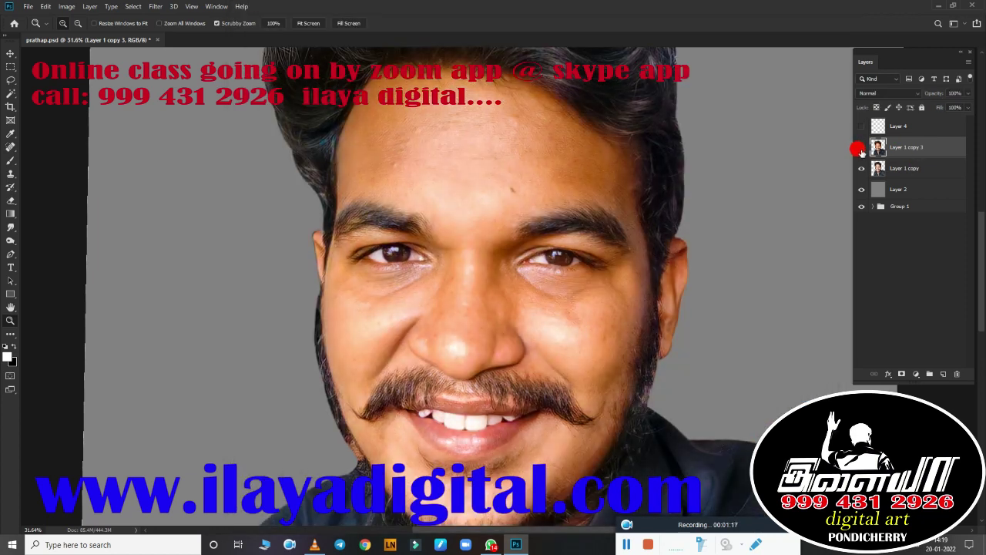
{"action": "key", "text": "ctrl+m"}
{"action": "mouse_move", "coordinate": [462, 216]}
{"action": "left_mouse_down"}
{"action": "mouse_move", "coordinate": [198, 157]}
{"action": "mouse_move", "coordinate": [733, 235]}
{"action": "left_mouse_up"}
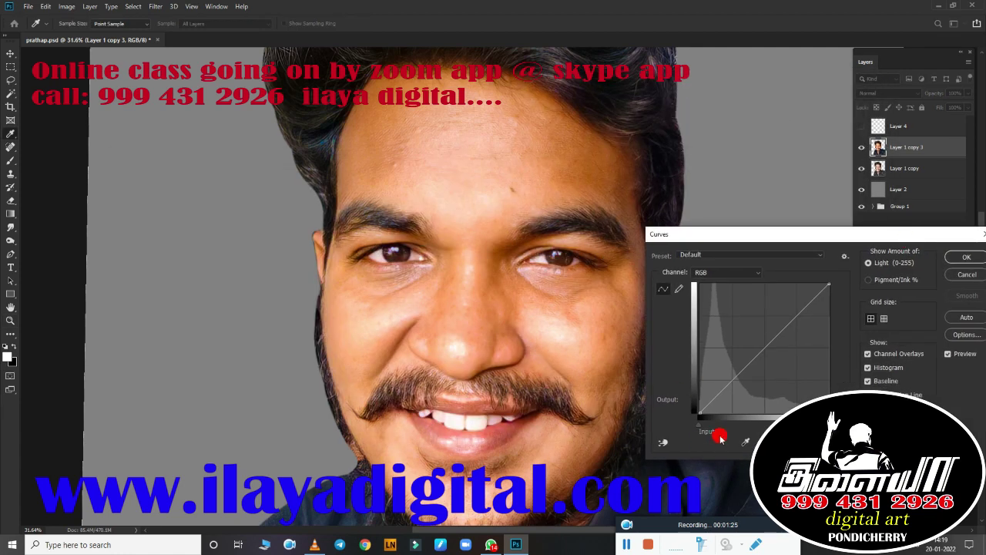
{"action": "left_click_drag", "start_coordinate": [696, 414], "coordinate": [707, 424]}
{"action": "left_click_drag", "start_coordinate": [828, 284], "coordinate": [824, 284]}
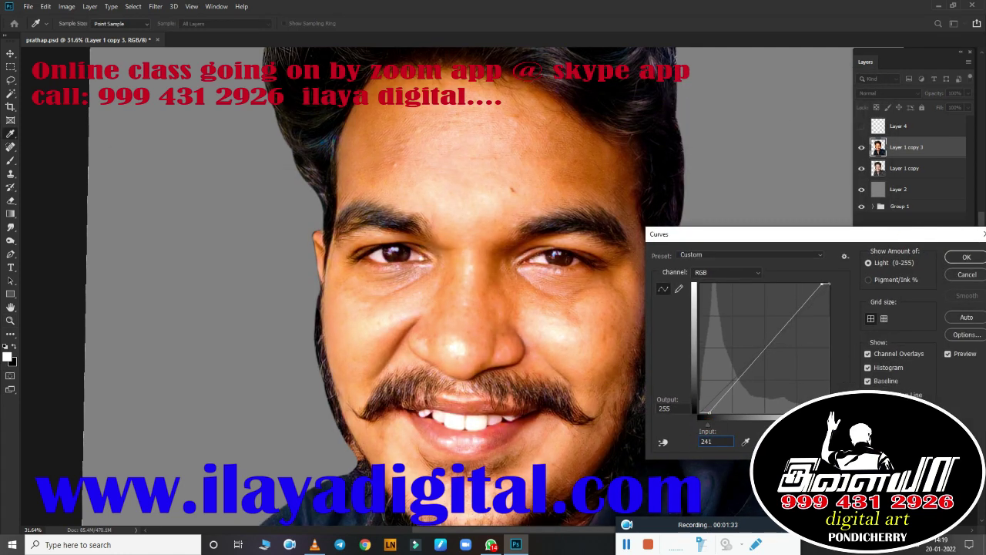
{"action": "left_click", "coordinate": [728, 272]}
{"action": "left_click", "coordinate": [705, 304]}
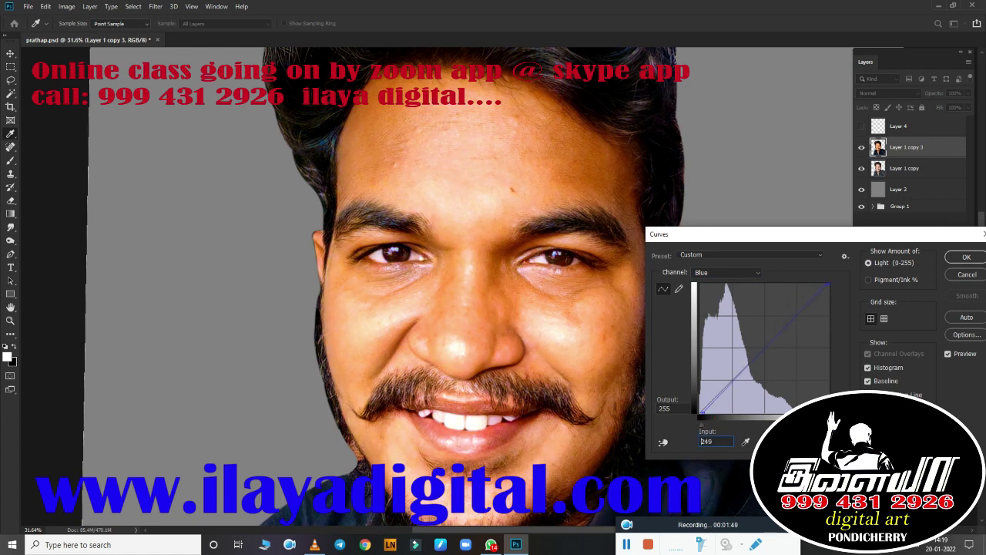
{"action": "left_click", "coordinate": [966, 257]}
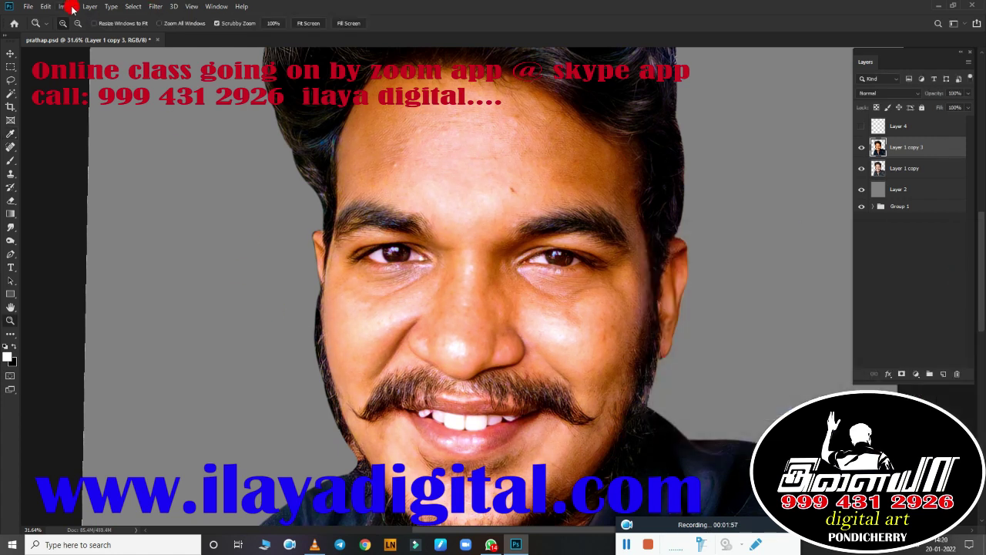
Step: Apply Selective Color: Reds Cyan +15; Neutrals Cyan +11, Magenta +7, Yellow +6, Black -15
{"action": "left_click", "coordinate": [71, 8]}
{"action": "left_click", "coordinate": [262, 210]}
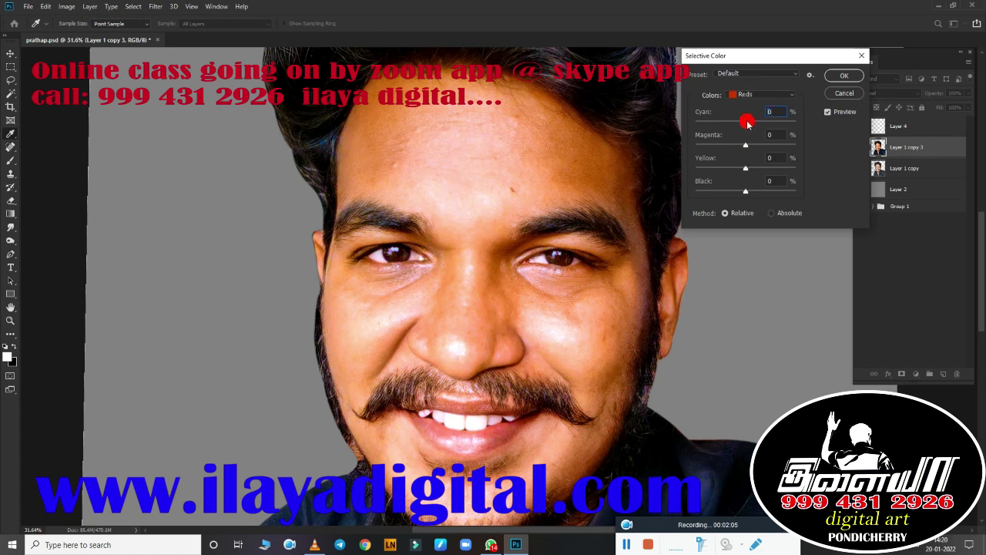
{"action": "left_click_drag", "start_coordinate": [747, 124], "coordinate": [755, 131]}
{"action": "left_click", "coordinate": [762, 94]}
{"action": "left_click", "coordinate": [751, 111]}
{"action": "left_click", "coordinate": [761, 94]}
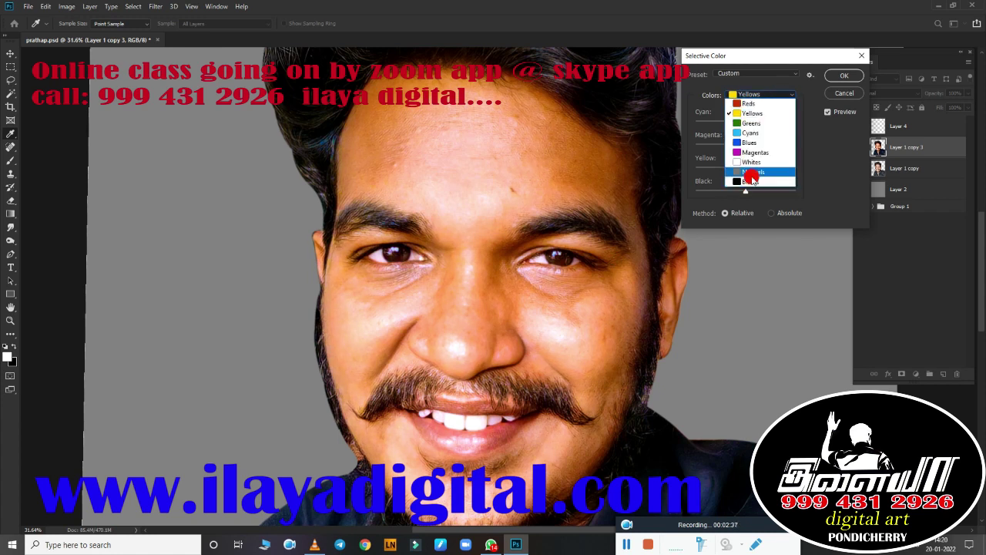
{"action": "left_click", "coordinate": [748, 174]}
{"action": "left_click_drag", "start_coordinate": [745, 122], "coordinate": [749, 122]}
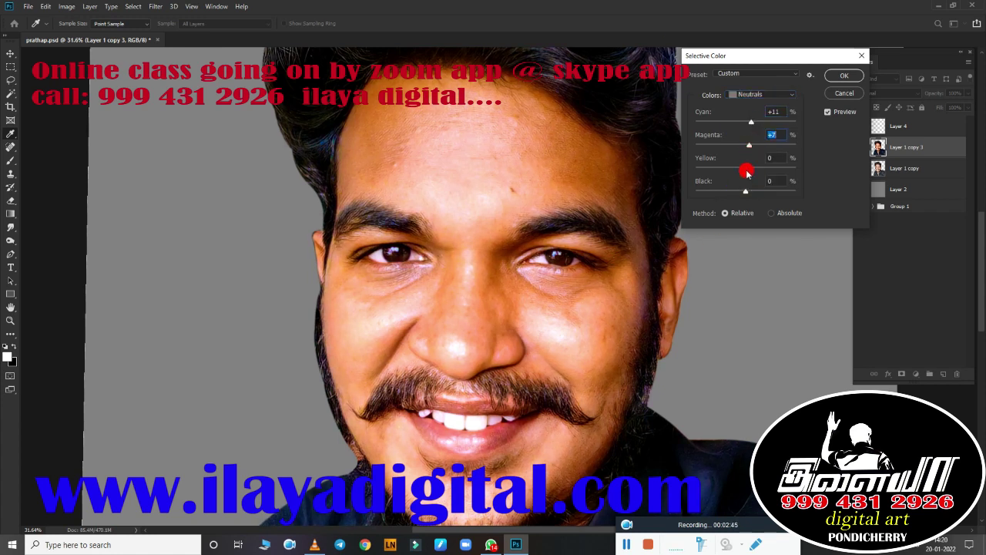
{"action": "left_click_drag", "start_coordinate": [745, 190], "coordinate": [738, 192]}
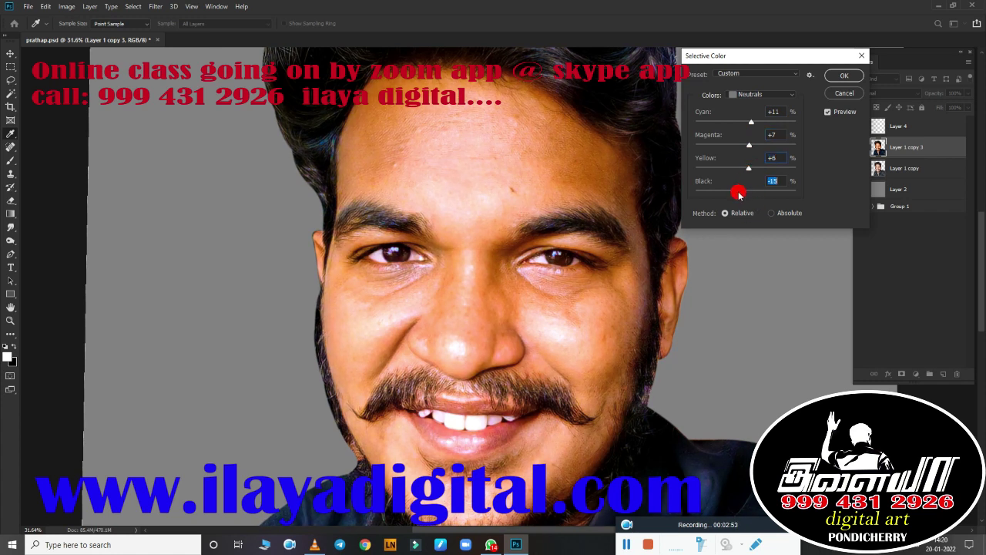
{"action": "left_click", "coordinate": [848, 74]}
{"action": "left_click", "coordinate": [861, 147]}
Step: Duplicate the portrait layer and adjust its brightness and contrast
{"action": "left_click", "coordinate": [862, 146]}
{"action": "left_click", "coordinate": [862, 147]}
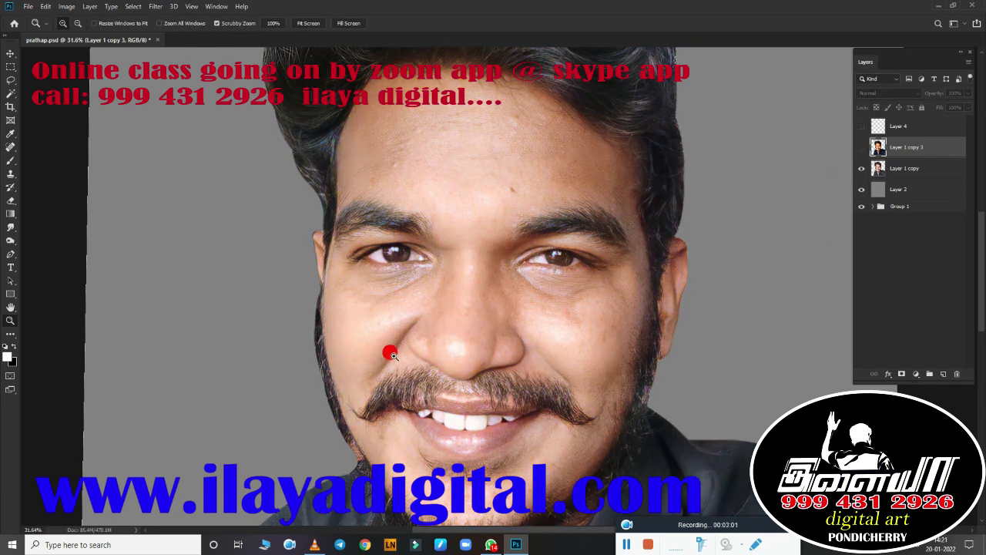
{"action": "left_click", "coordinate": [862, 147]}
{"action": "left_click", "coordinate": [861, 147]}
{"action": "key", "text": "ctrl+j"}
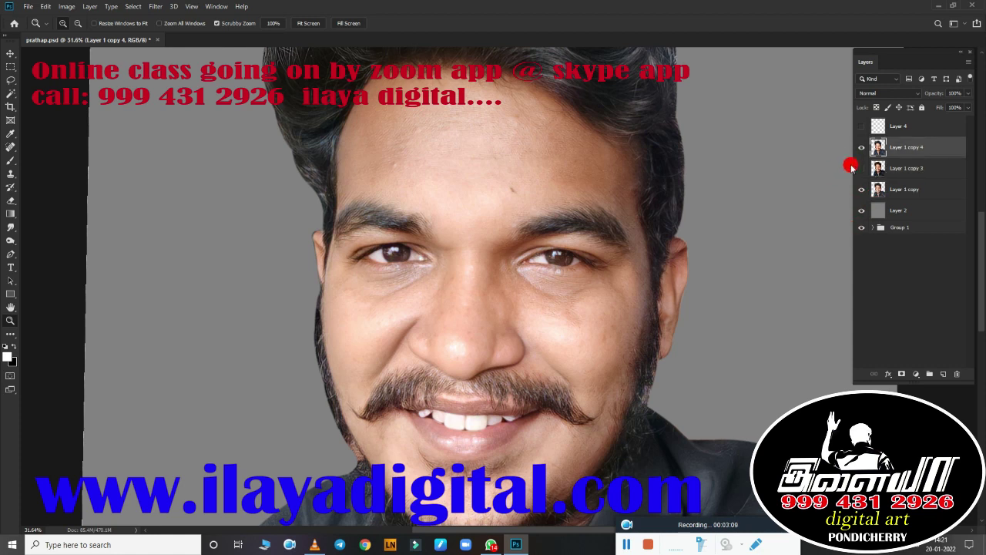
{"action": "key", "text": "alt+i"}
{"action": "key", "text": "a"}
{"action": "key", "text": "Return"}
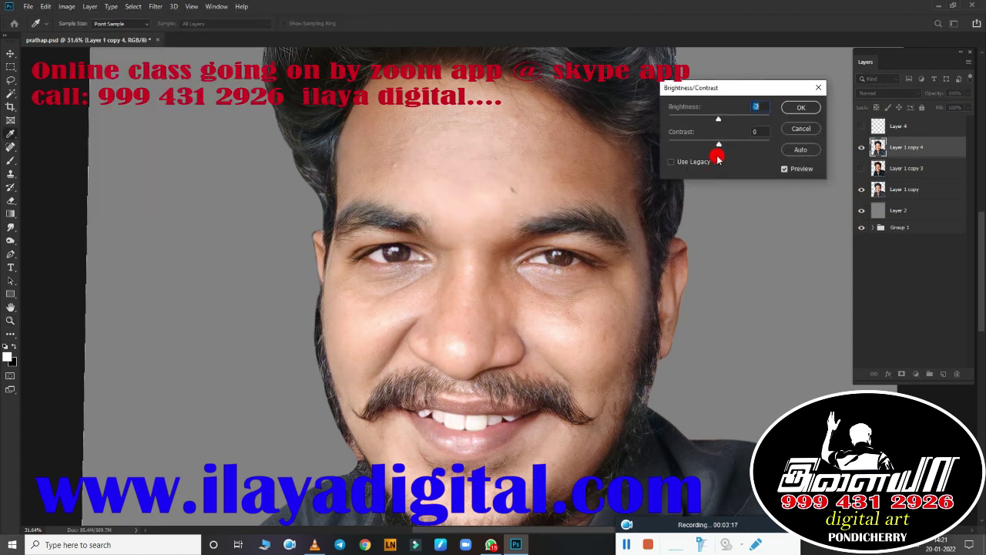
{"action": "mouse_move", "coordinate": [718, 118]}
{"action": "left_mouse_down"}
{"action": "mouse_move", "coordinate": [710, 115]}
{"action": "mouse_move", "coordinate": [744, 140]}
{"action": "mouse_move", "coordinate": [773, 141]}
{"action": "left_mouse_up"}
{"action": "left_click", "coordinate": [801, 107]}
Step: Shift the copy's colour balance slightly toward red
{"action": "key", "text": "z"}
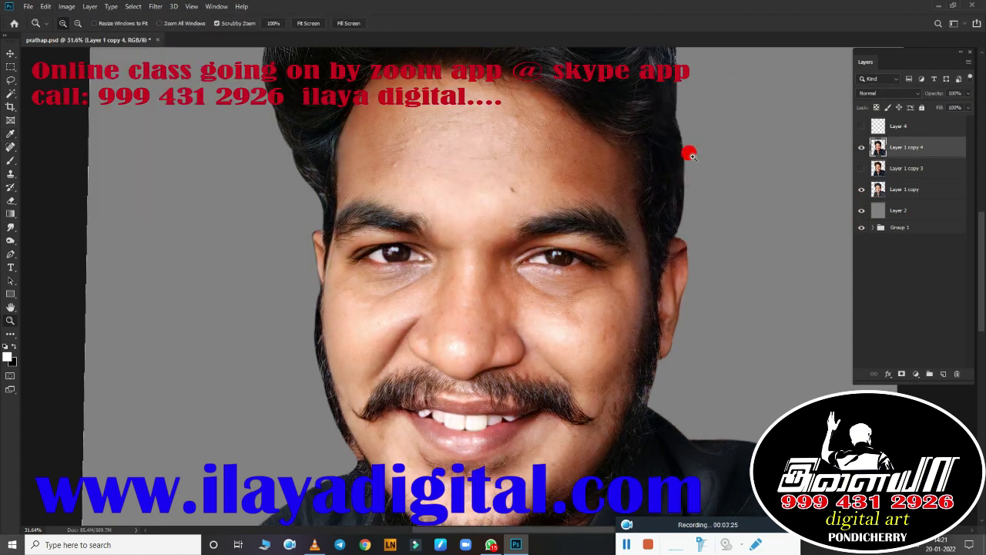
{"action": "key", "text": "ctrl+b"}
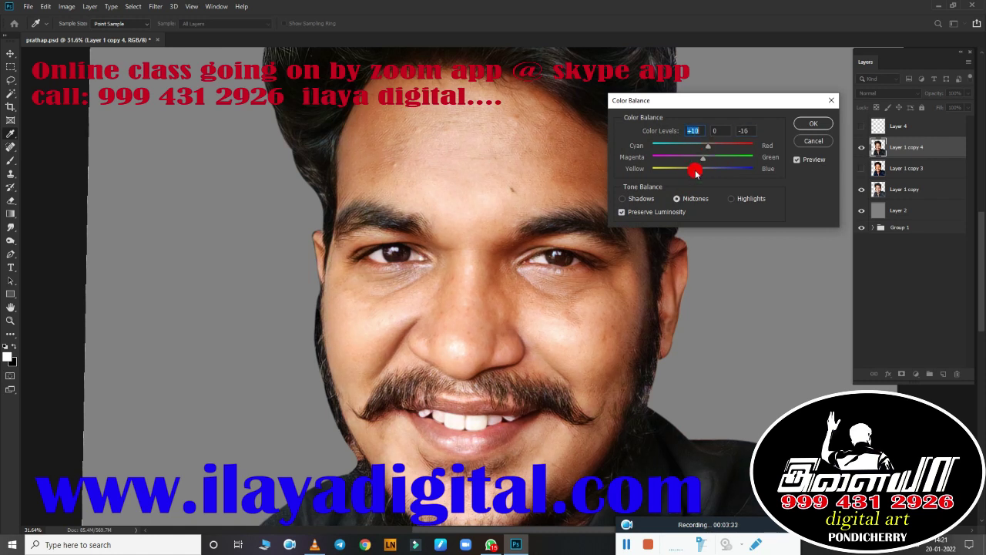
{"action": "left_click_drag", "start_coordinate": [703, 146], "coordinate": [711, 147]}
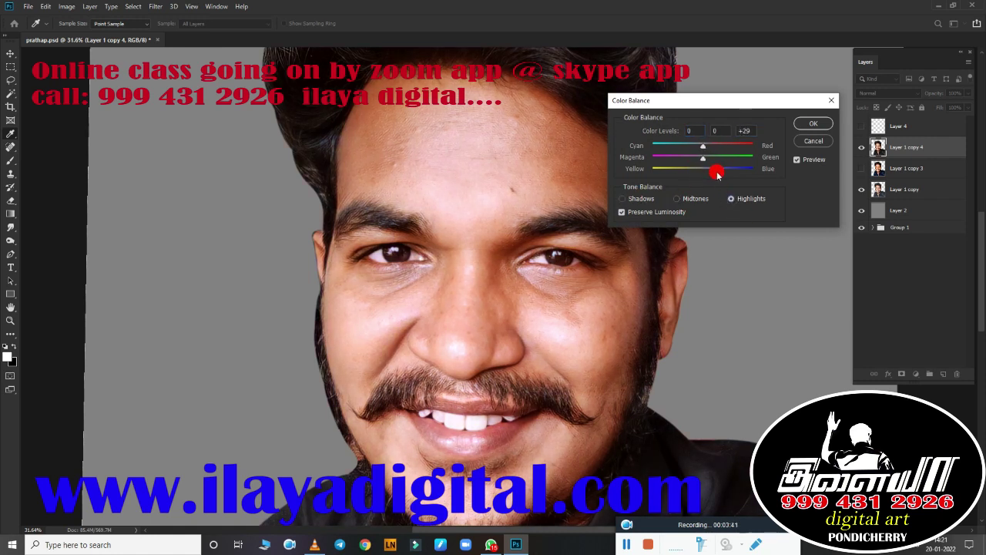
{"action": "key", "text": "Return"}
Step: Raise the Curves black points to 24 on the Red channel and 18 on Blue
{"action": "key", "text": "ctrl+m"}
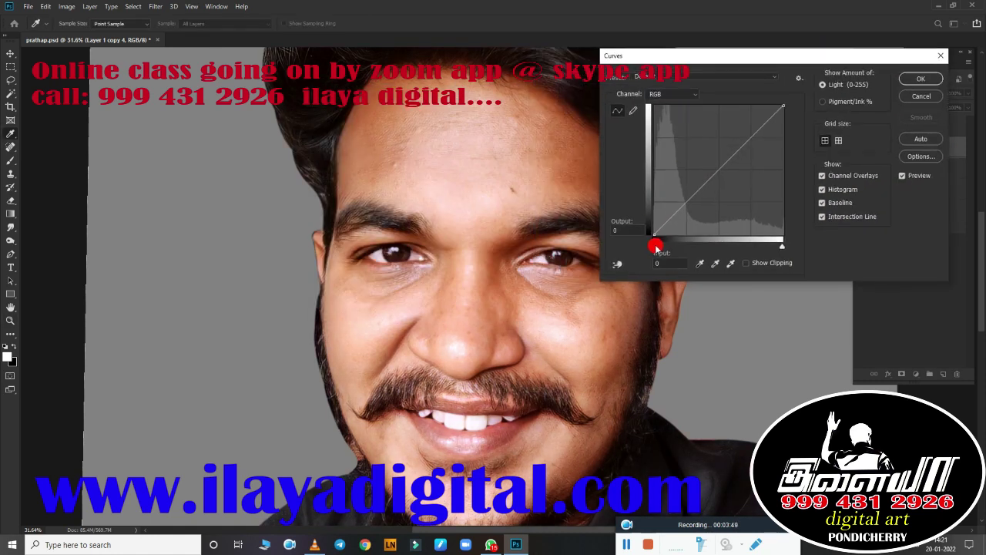
{"action": "key", "text": "alt+3"}
{"action": "left_click_drag", "start_coordinate": [656, 246], "coordinate": [665, 248]}
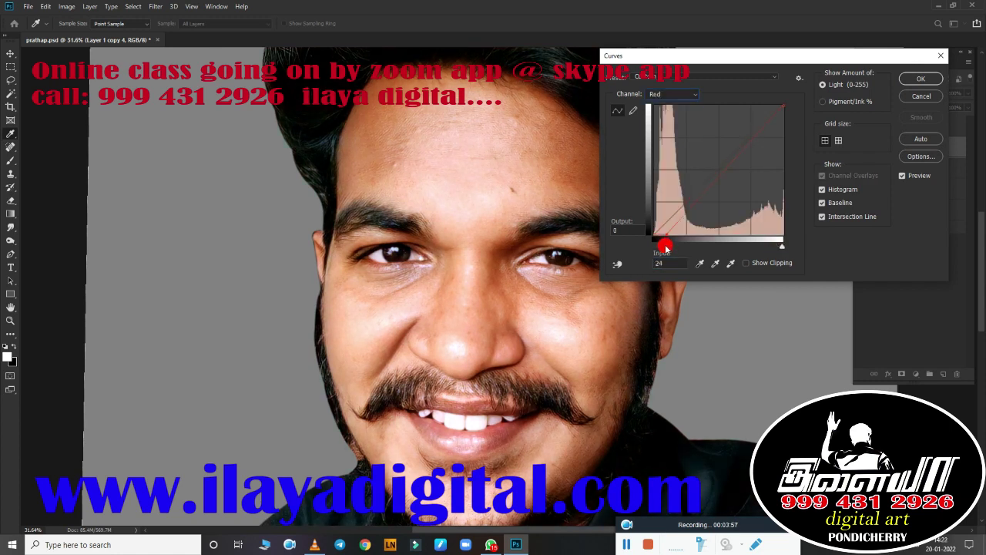
{"action": "key", "text": "alt+4"}
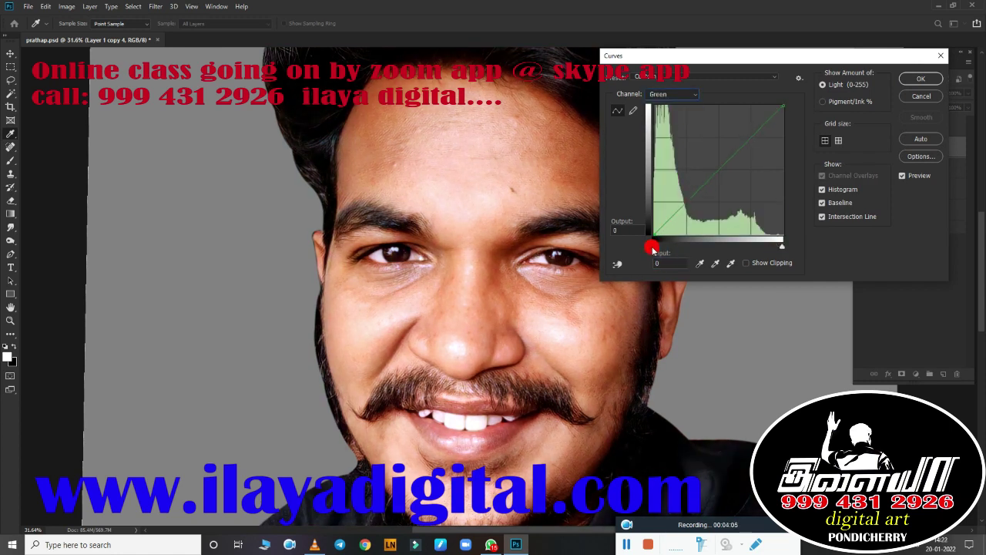
{"action": "left_click", "coordinate": [673, 94]}
{"action": "left_click", "coordinate": [671, 132]}
{"action": "left_click_drag", "start_coordinate": [656, 245], "coordinate": [662, 247]}
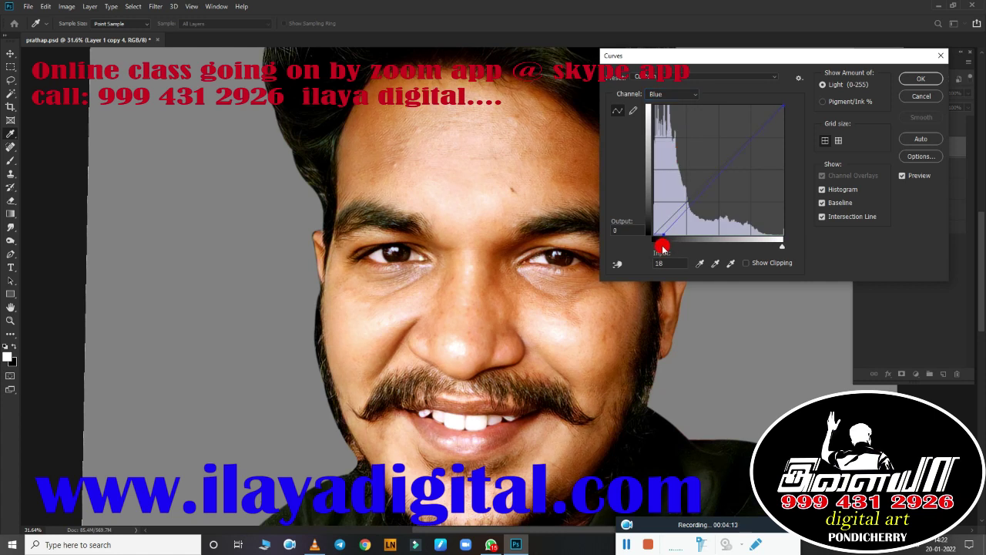
{"action": "left_click", "coordinate": [917, 80]}
Step: Boost colour intensity to 119 with Match Color, comparing with the layers hidden
{"action": "left_click", "coordinate": [861, 147]}
{"action": "left_click", "coordinate": [861, 148]}
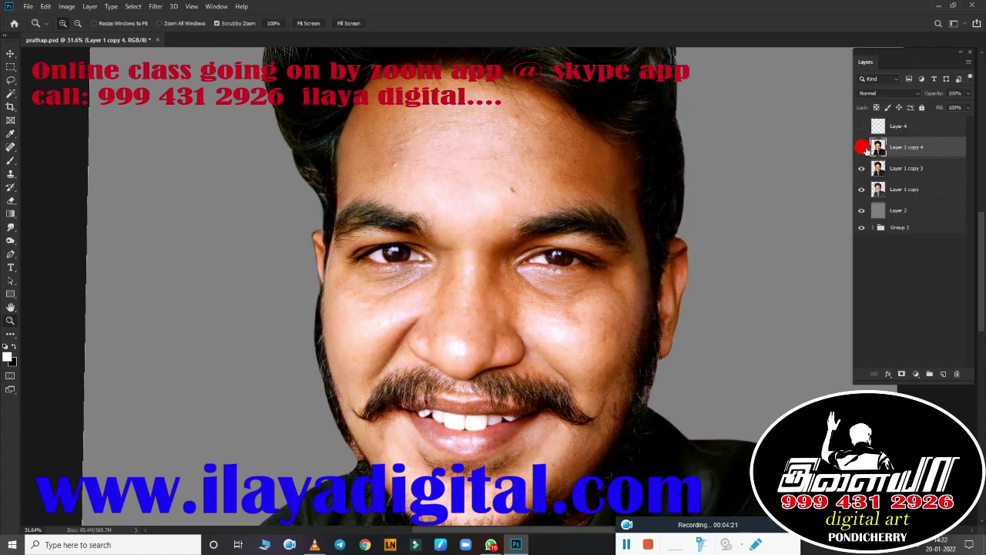
{"action": "left_click", "coordinate": [67, 6]}
{"action": "mouse_move", "coordinate": [83, 33]}
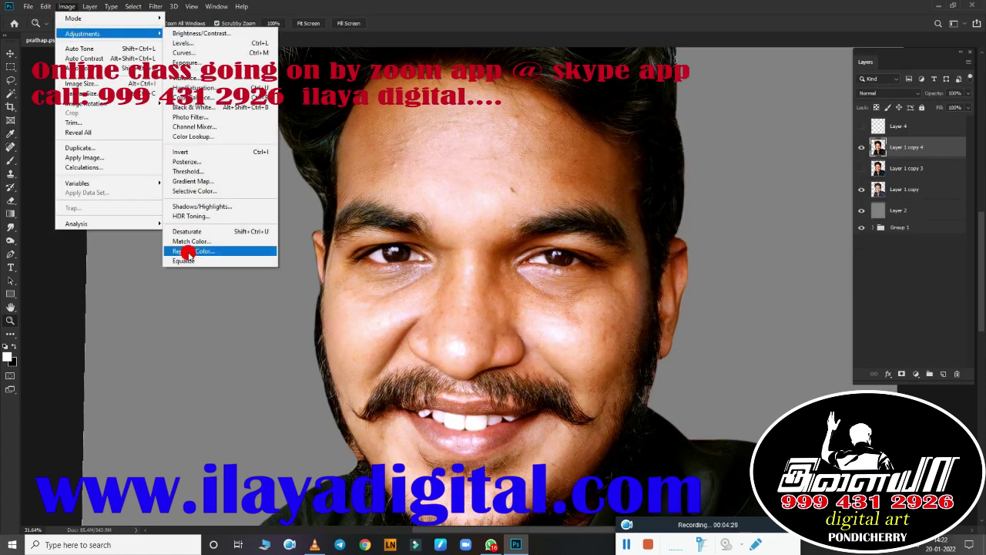
{"action": "left_click", "coordinate": [187, 249]}
{"action": "left_click_drag", "start_coordinate": [752, 172], "coordinate": [754, 172]}
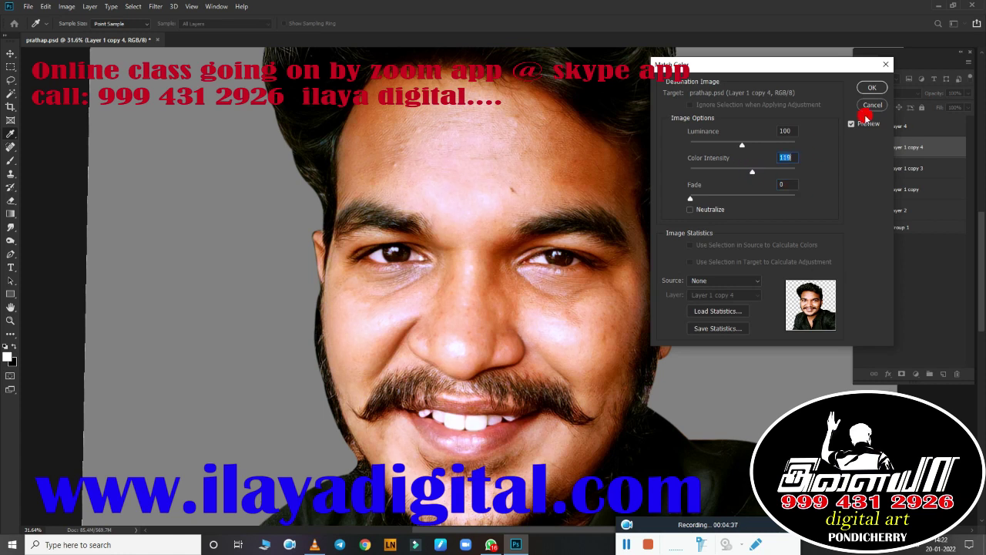
{"action": "left_click", "coordinate": [872, 88]}
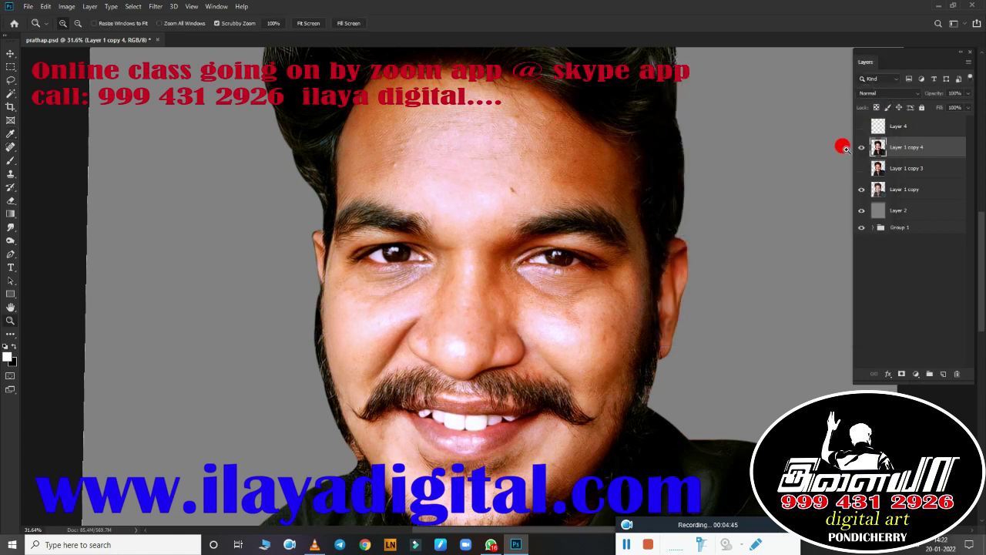
{"action": "left_click", "coordinate": [861, 147]}
{"action": "left_click", "coordinate": [862, 147]}
{"action": "left_click", "coordinate": [862, 148]}
{"action": "left_click", "coordinate": [917, 193]}
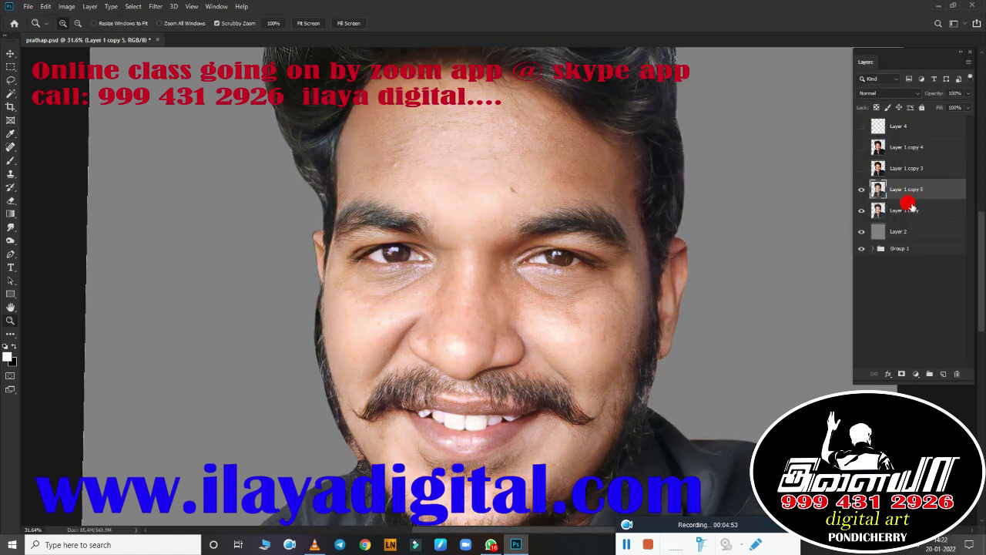
Step: Set Layer 1 copy 5 to Multiply, 85% opacity, 82% fill, with Color Balance +19/0/-33
{"action": "left_click_drag", "start_coordinate": [909, 200], "coordinate": [900, 137]}
{"action": "left_click", "coordinate": [914, 92]}
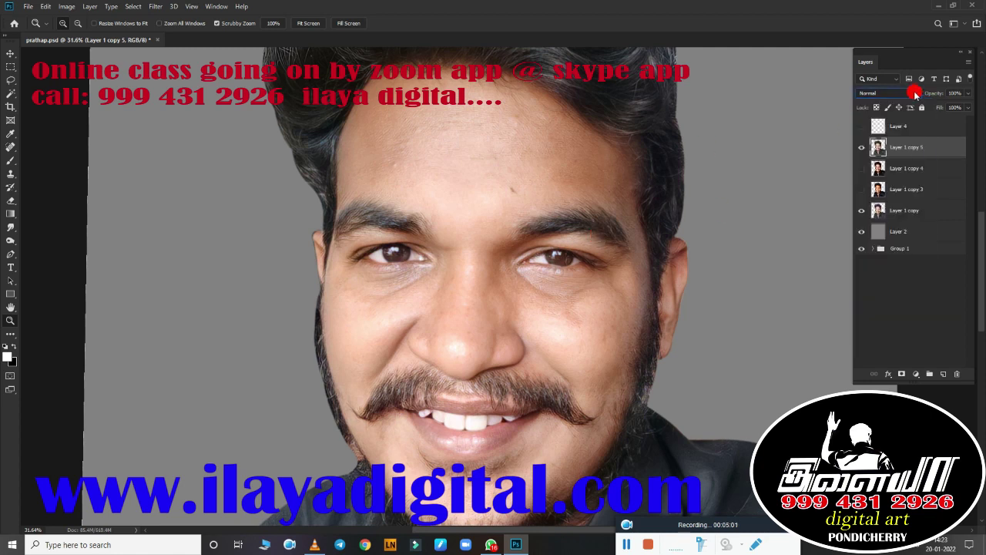
{"action": "left_click", "coordinate": [909, 215]}
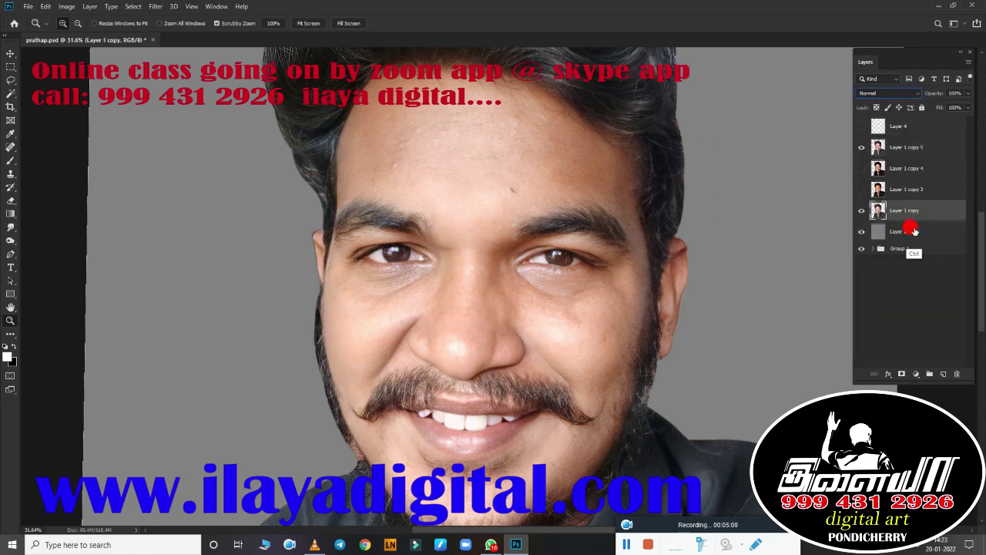
{"action": "left_click", "coordinate": [906, 147]}
{"action": "left_click", "coordinate": [888, 94]}
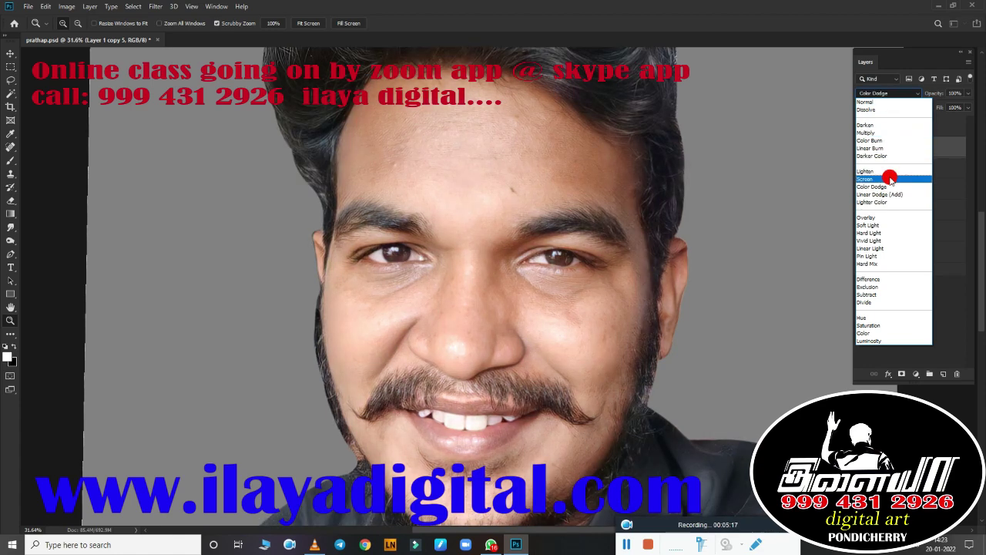
{"action": "left_click", "coordinate": [866, 133]}
{"action": "left_click", "coordinate": [861, 148]}
{"action": "left_click", "coordinate": [862, 147]}
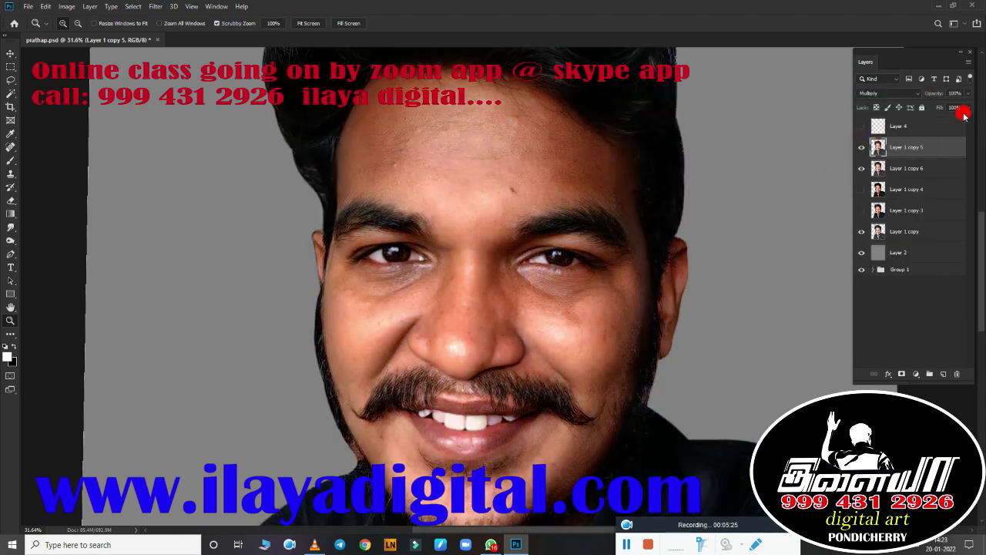
{"action": "left_click_drag", "start_coordinate": [964, 114], "coordinate": [953, 120]}
{"action": "key", "text": "ctrl+b"}
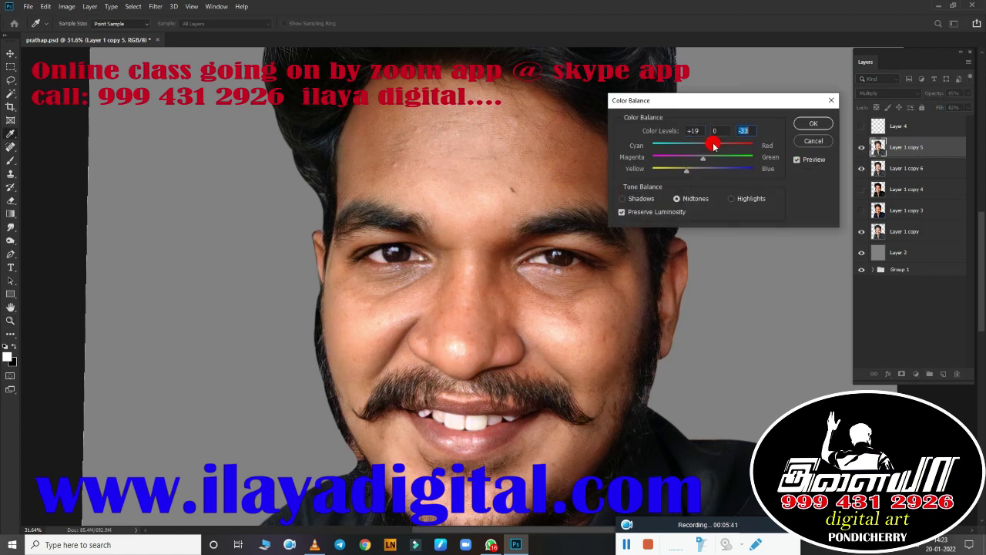
{"action": "key", "text": "Return"}
Step: Delete Layer 1 copy 4, 5 and 6
{"action": "scroll", "coordinate": [616, 253], "scroll_direction": "down", "scroll_amount": 2}
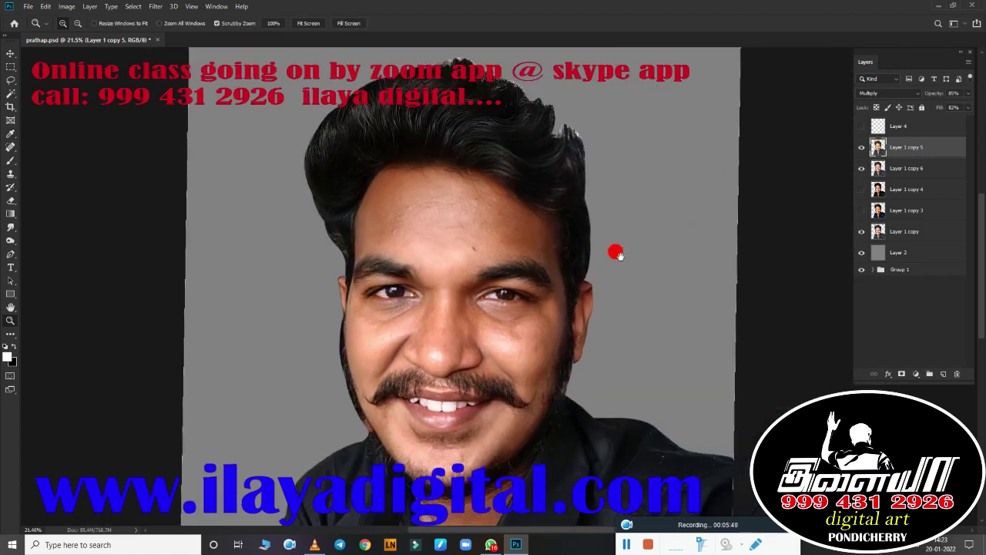
{"action": "left_click", "coordinate": [861, 168]}
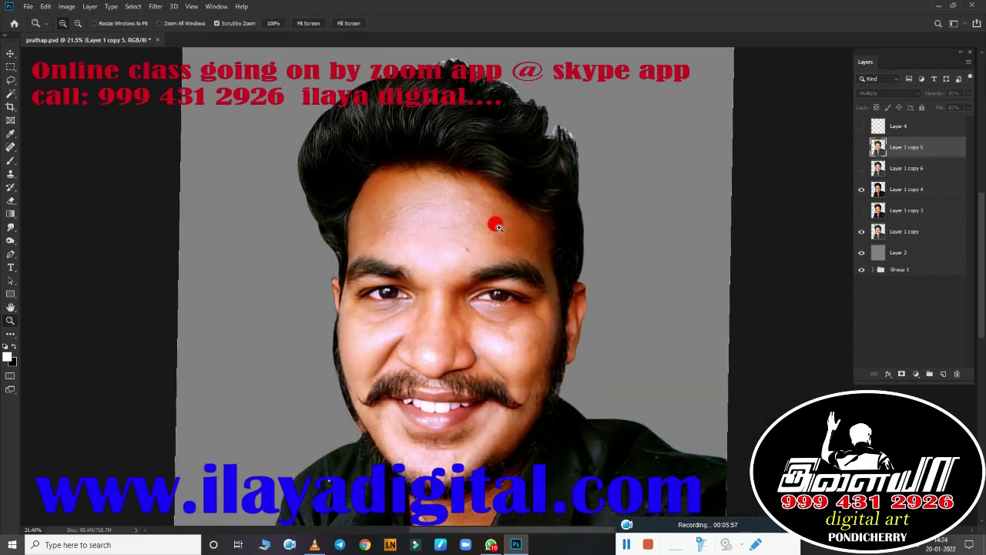
{"action": "left_click", "coordinate": [861, 211]}
{"action": "left_click", "coordinate": [929, 211]}
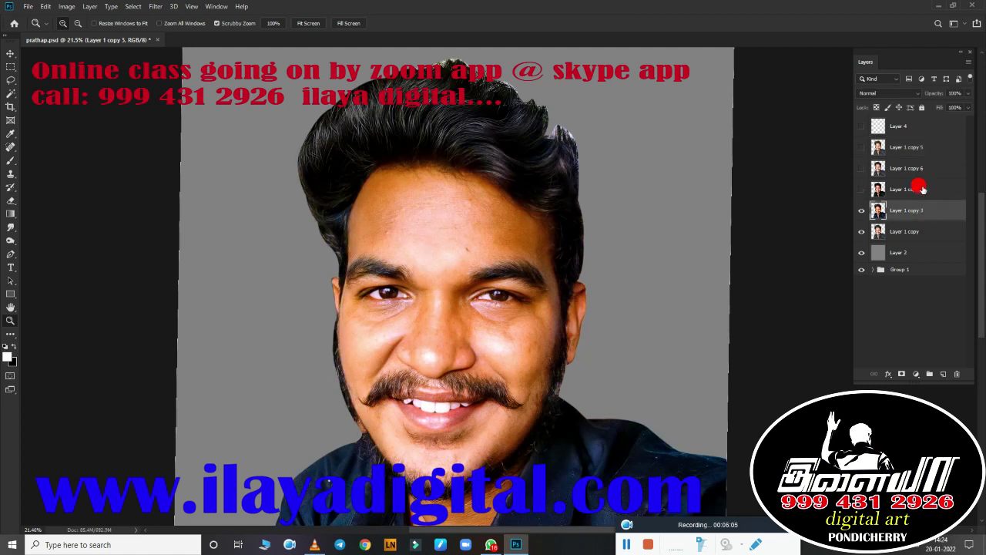
{"action": "left_click", "coordinate": [916, 148]}
{"action": "left_click", "coordinate": [898, 195], "text": "shift"}
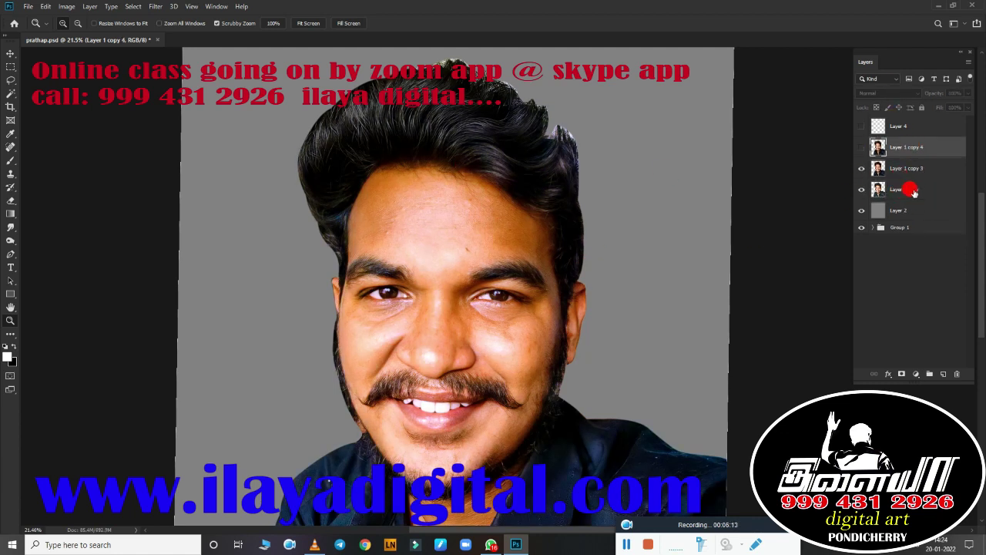
{"action": "key", "text": "Delete"}
Step: Select Layer 1 copy 3 and run Filter > Topaz Labs > Topaz Detail on it
{"action": "left_click", "coordinate": [917, 126]}
{"action": "left_click", "coordinate": [861, 126]}
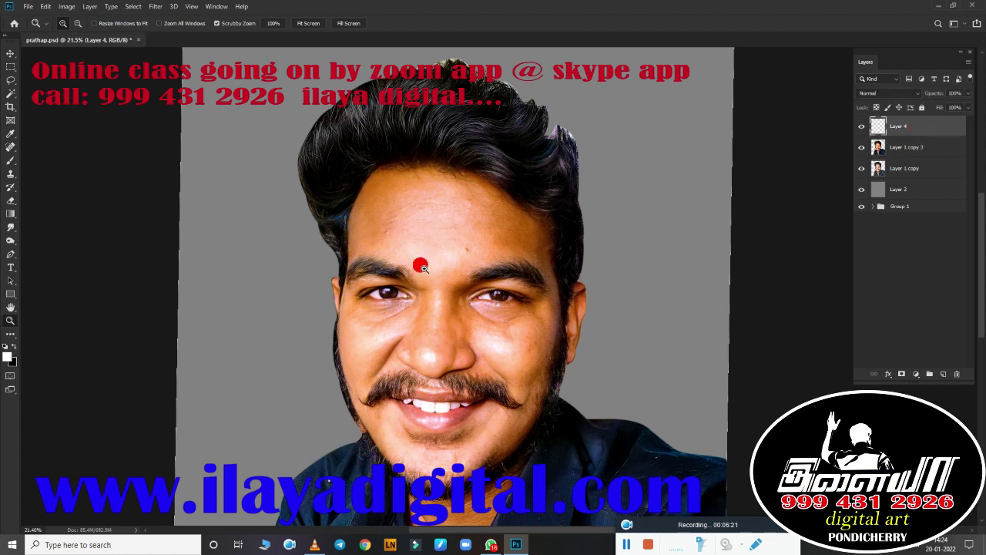
{"action": "mouse_move", "coordinate": [478, 346]}
{"action": "left_mouse_down"}
{"action": "mouse_move", "coordinate": [506, 247]}
{"action": "mouse_move", "coordinate": [572, 211]}
{"action": "left_mouse_up"}
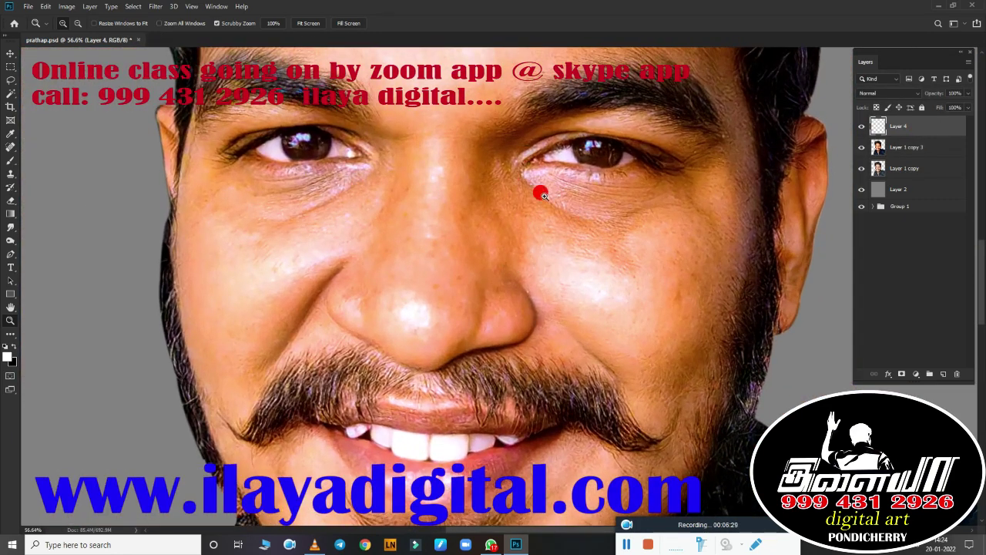
{"action": "left_click", "coordinate": [909, 147]}
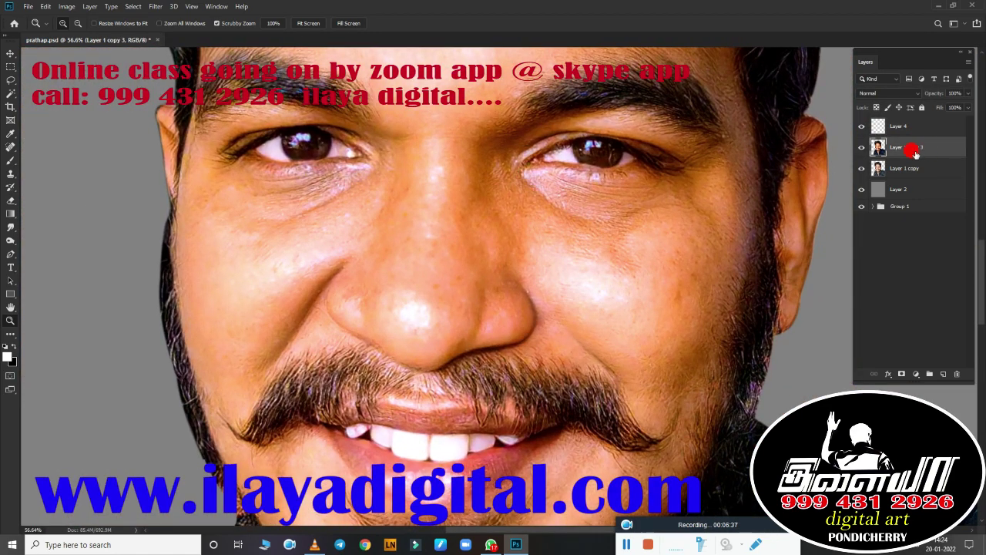
{"action": "left_click", "coordinate": [156, 6]}
{"action": "left_click", "coordinate": [333, 286]}
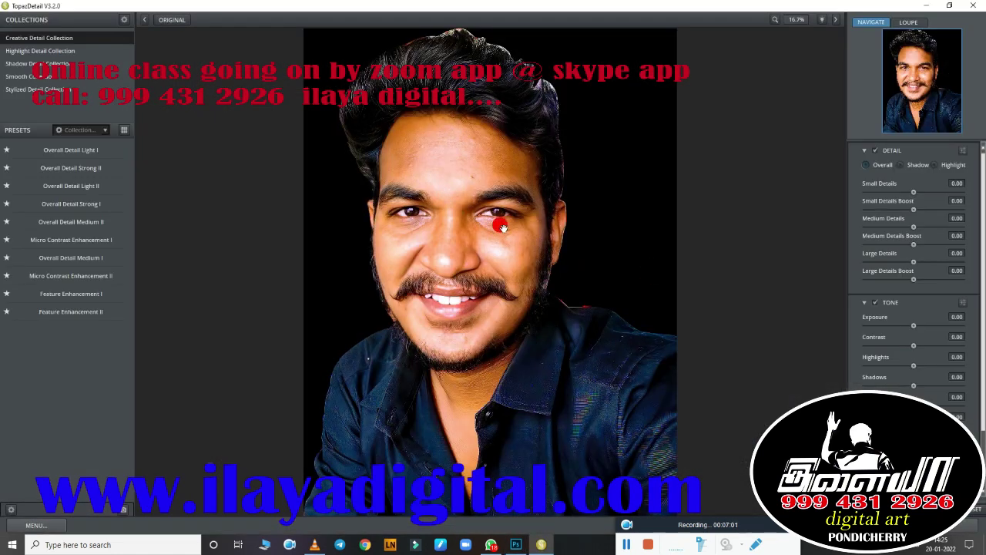
Step: Slightly raise Medium Details Boost and set tone Cyan-Red 0.09, Magenta-Green 0.04
{"action": "left_click_drag", "start_coordinate": [502, 226], "coordinate": [759, 25]}
{"action": "left_click", "coordinate": [649, 232]}
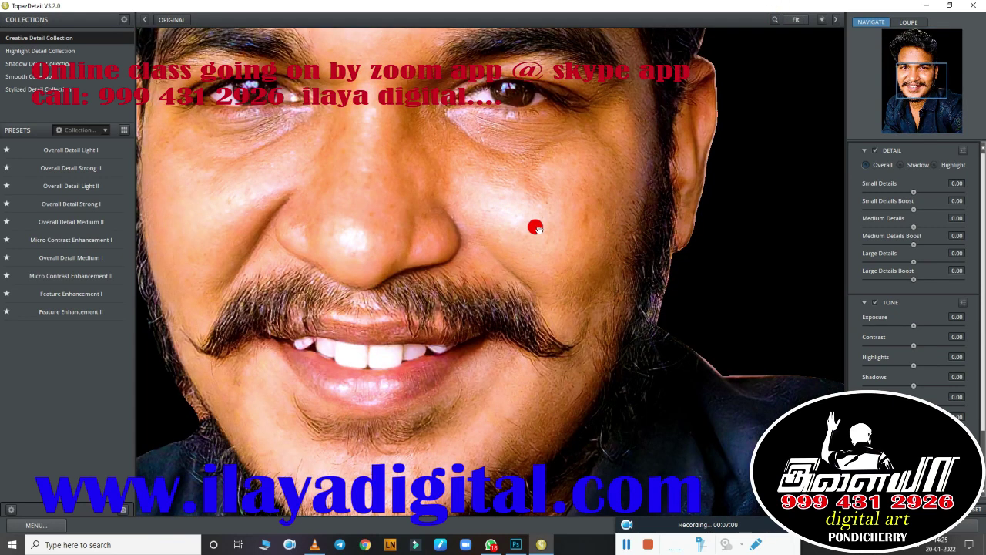
{"action": "left_click_drag", "start_coordinate": [535, 216], "coordinate": [627, 220]}
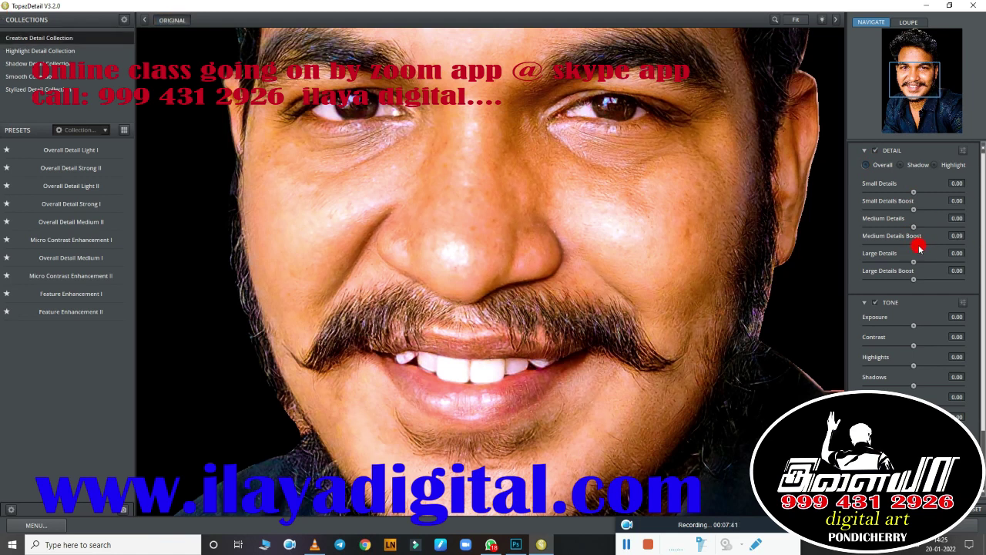
{"action": "left_click_drag", "start_coordinate": [912, 283], "coordinate": [914, 284]}
{"action": "left_click", "coordinate": [867, 303]}
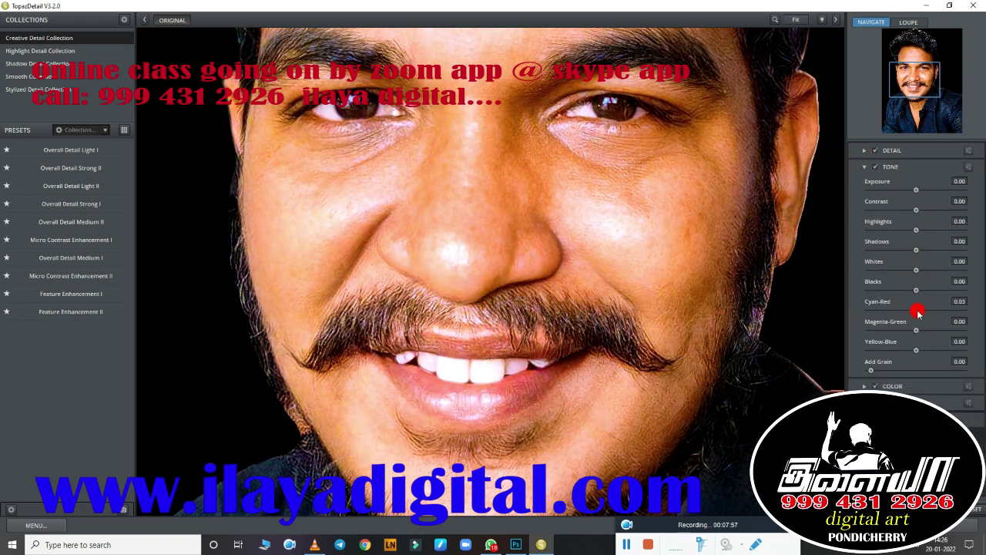
{"action": "left_click_drag", "start_coordinate": [918, 312], "coordinate": [915, 350]}
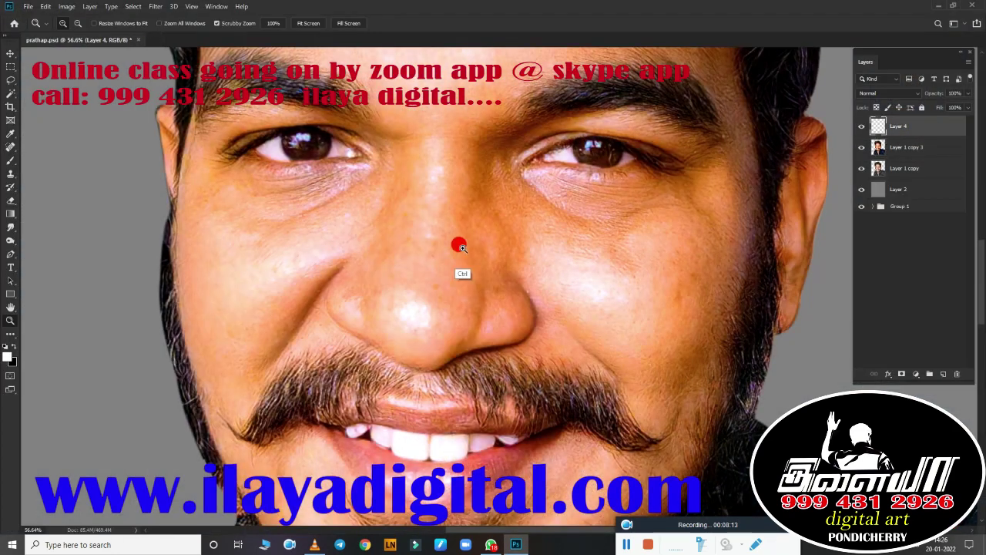
Step: Smudge the nose skin smooth on Layer 4 at 80% strength, then add a new empty layer
{"action": "left_click_drag", "start_coordinate": [460, 242], "coordinate": [583, 198]}
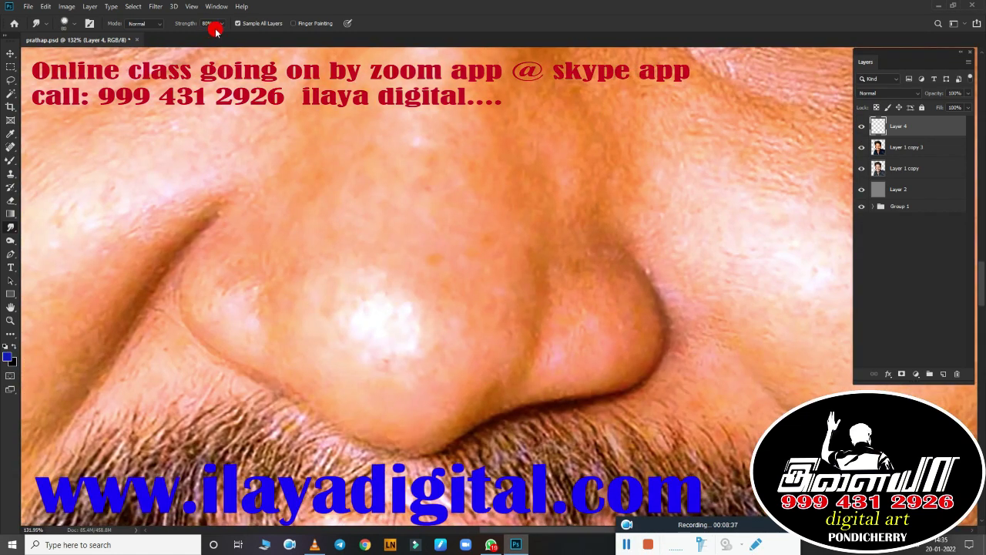
{"action": "left_click", "coordinate": [879, 146]}
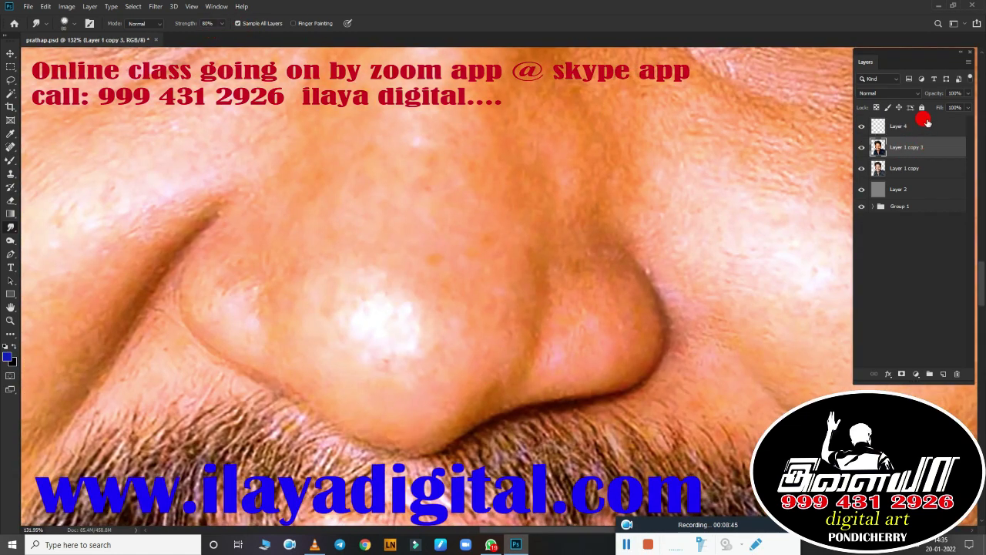
{"action": "left_click", "coordinate": [924, 123]}
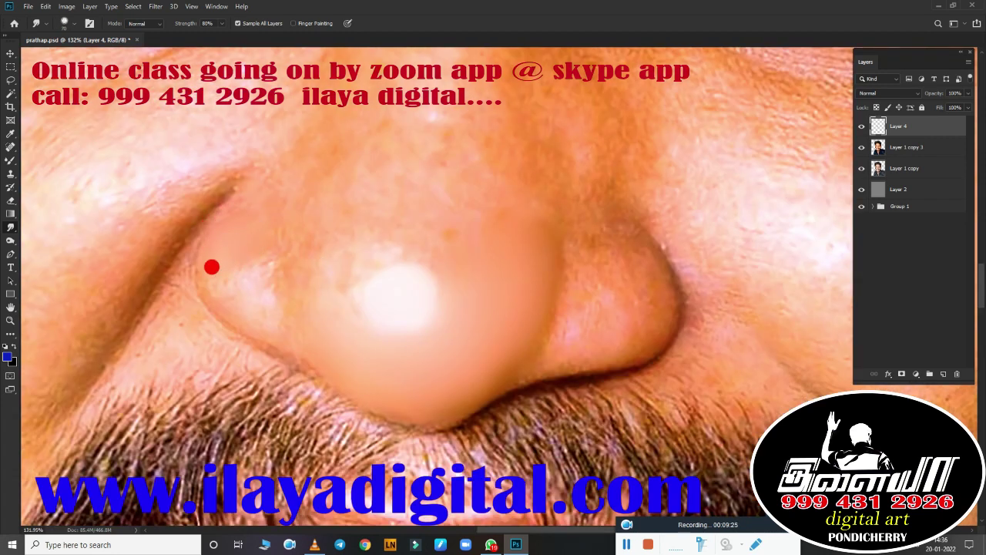
{"action": "mouse_move", "coordinate": [212, 266]}
{"action": "left_mouse_down"}
{"action": "mouse_move", "coordinate": [303, 254]}
{"action": "mouse_move", "coordinate": [251, 225]}
{"action": "mouse_move", "coordinate": [214, 287]}
{"action": "left_mouse_up"}
{"action": "mouse_move", "coordinate": [262, 266]}
{"action": "left_mouse_down"}
{"action": "mouse_move", "coordinate": [279, 299]}
{"action": "mouse_move", "coordinate": [300, 258]}
{"action": "mouse_move", "coordinate": [338, 318]}
{"action": "left_mouse_up"}
{"action": "mouse_move", "coordinate": [610, 229]}
{"action": "left_mouse_down"}
{"action": "mouse_move", "coordinate": [636, 266]}
{"action": "mouse_move", "coordinate": [511, 348]}
{"action": "mouse_move", "coordinate": [622, 325]}
{"action": "mouse_move", "coordinate": [548, 341]}
{"action": "mouse_move", "coordinate": [497, 331]}
{"action": "mouse_move", "coordinate": [511, 275]}
{"action": "mouse_move", "coordinate": [421, 381]}
{"action": "mouse_move", "coordinate": [559, 310]}
{"action": "mouse_move", "coordinate": [581, 255]}
{"action": "mouse_move", "coordinate": [563, 249]}
{"action": "mouse_move", "coordinate": [601, 240]}
{"action": "mouse_move", "coordinate": [563, 237]}
{"action": "mouse_move", "coordinate": [560, 308]}
{"action": "mouse_move", "coordinate": [541, 334]}
{"action": "mouse_move", "coordinate": [502, 330]}
{"action": "mouse_move", "coordinate": [465, 354]}
{"action": "mouse_move", "coordinate": [300, 165]}
{"action": "mouse_move", "coordinate": [421, 151]}
{"action": "mouse_move", "coordinate": [447, 130]}
{"action": "mouse_move", "coordinate": [389, 155]}
{"action": "left_mouse_up"}
{"action": "mouse_move", "coordinate": [367, 259]}
{"action": "left_mouse_down"}
{"action": "mouse_move", "coordinate": [397, 297]}
{"action": "mouse_move", "coordinate": [319, 246]}
{"action": "left_mouse_up"}
{"action": "key", "text": "ctrl+0"}
{"action": "left_click_drag", "start_coordinate": [493, 271], "coordinate": [502, 286]}
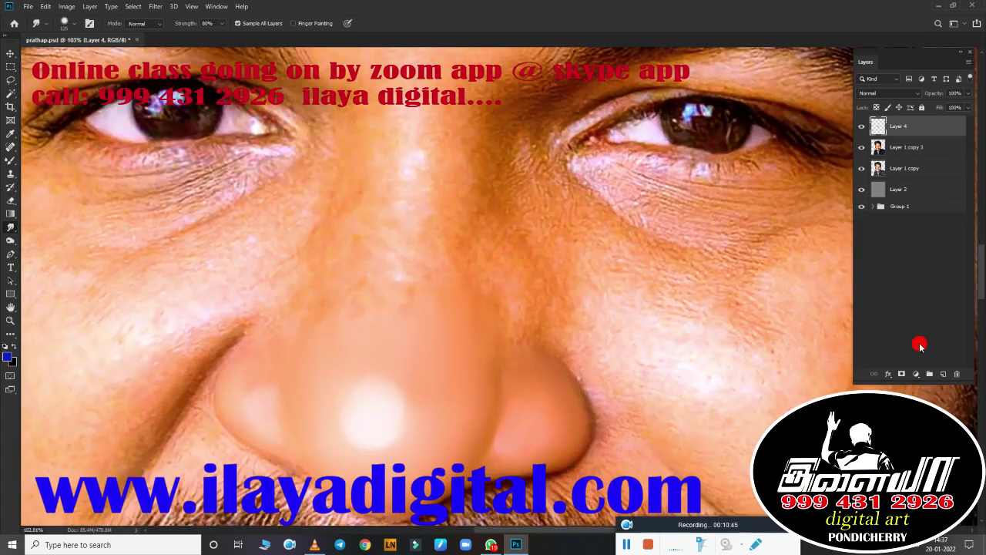
{"action": "key", "text": "ctrl+shift+alt+n"}
Step: Add a layer above Layer 4 and set up a soft 100 px Mixer Brush
{"action": "left_click", "coordinate": [423, 273], "text": "ctrl"}
{"action": "key", "text": "b"}
{"action": "right_click", "coordinate": [509, 317]}
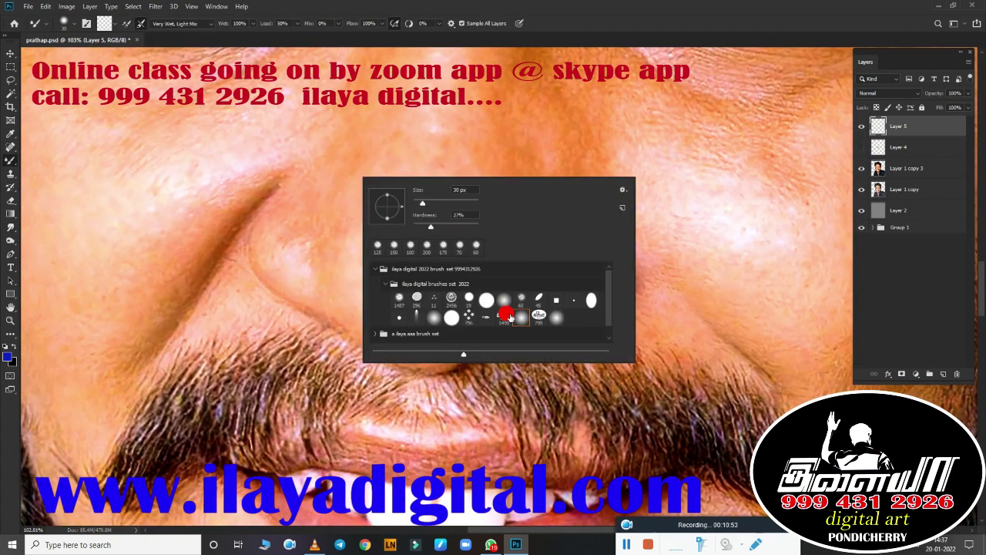
{"action": "left_click", "coordinate": [613, 20]}
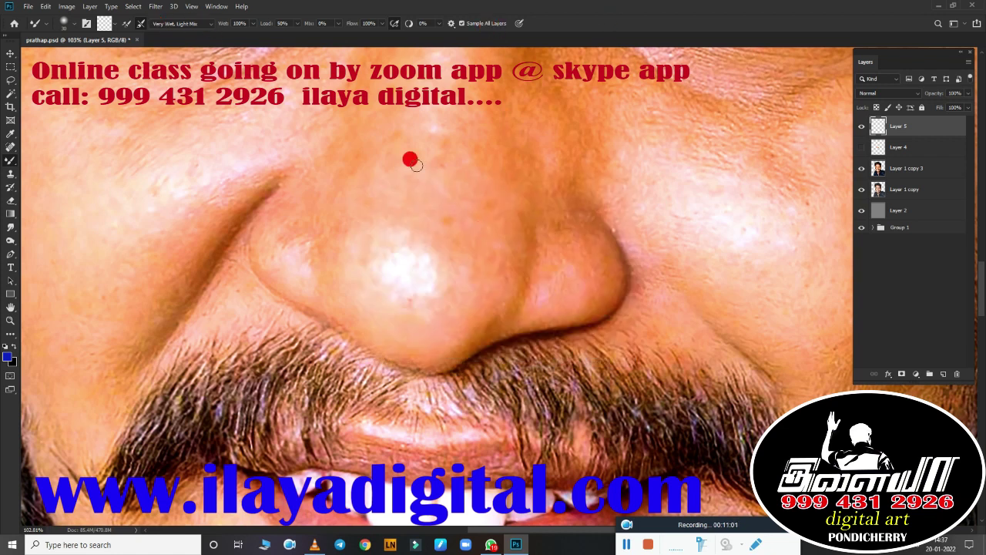
{"action": "key", "text": "F5"}
{"action": "left_click_drag", "start_coordinate": [728, 148], "coordinate": [886, 266]}
{"action": "right_click", "coordinate": [478, 166]}
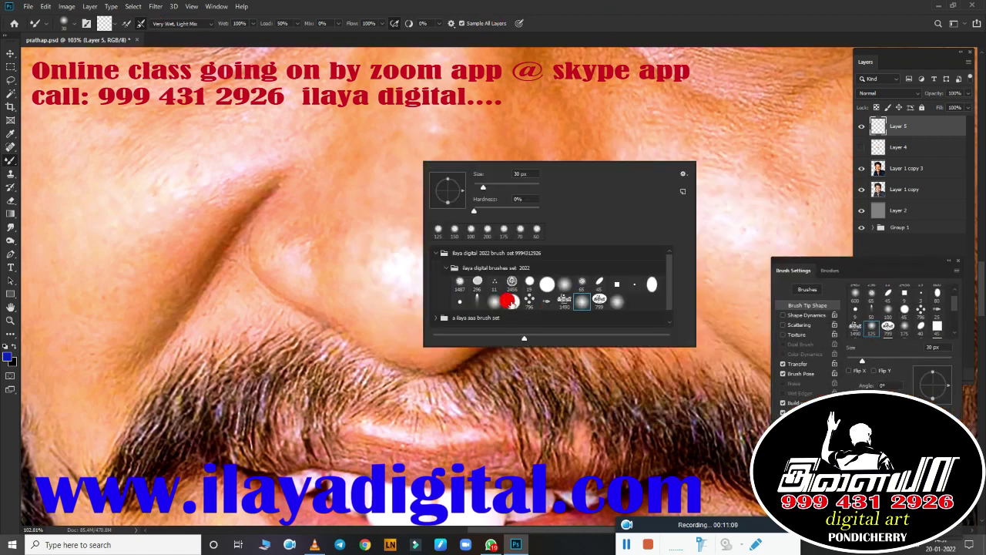
{"action": "left_click", "coordinate": [582, 45]}
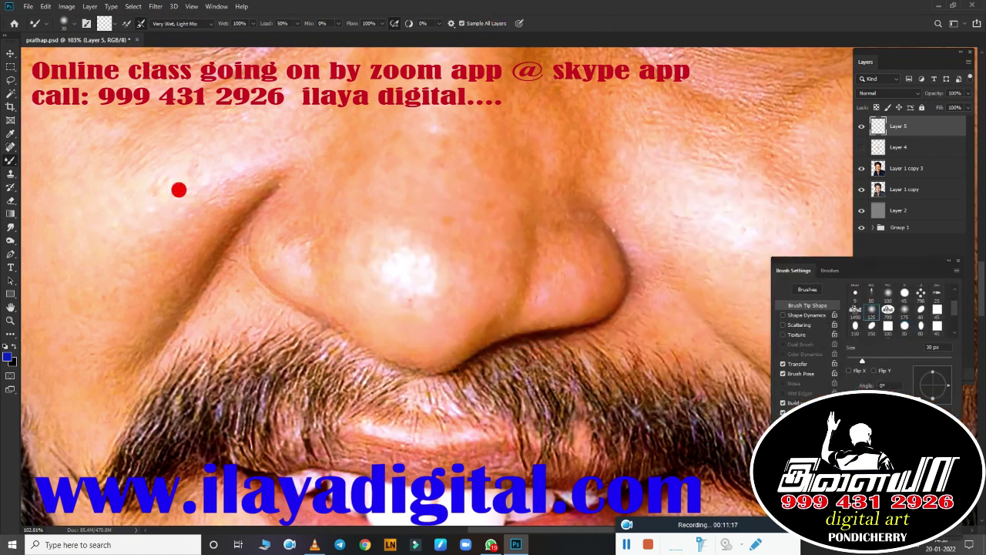
{"action": "scroll", "coordinate": [417, 265], "scroll_direction": "up", "scroll_amount": 3, "text": "alt"}
{"action": "key", "text": "bracketright"}
{"action": "key", "text": "bracketright"}
{"action": "key", "text": "bracketright"}
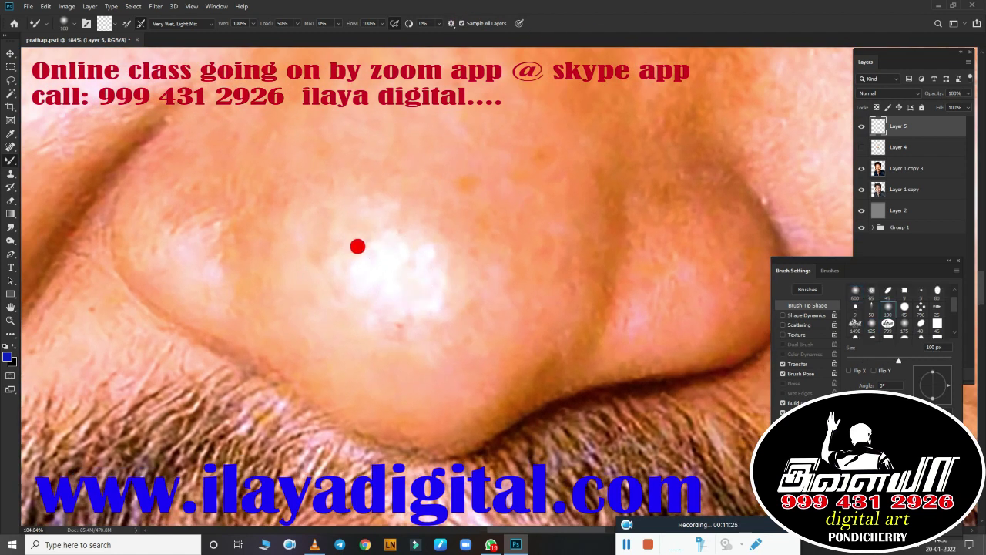
Step: Paint over the nose highlight, tuning brush size between 70 and 125 px
{"action": "left_click", "coordinate": [398, 271]}
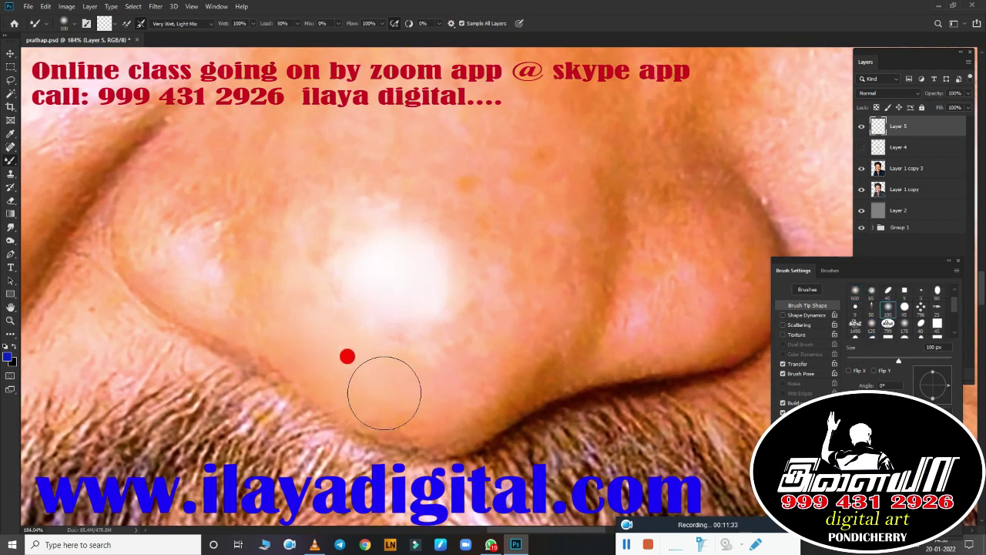
{"action": "key", "text": "bracketright"}
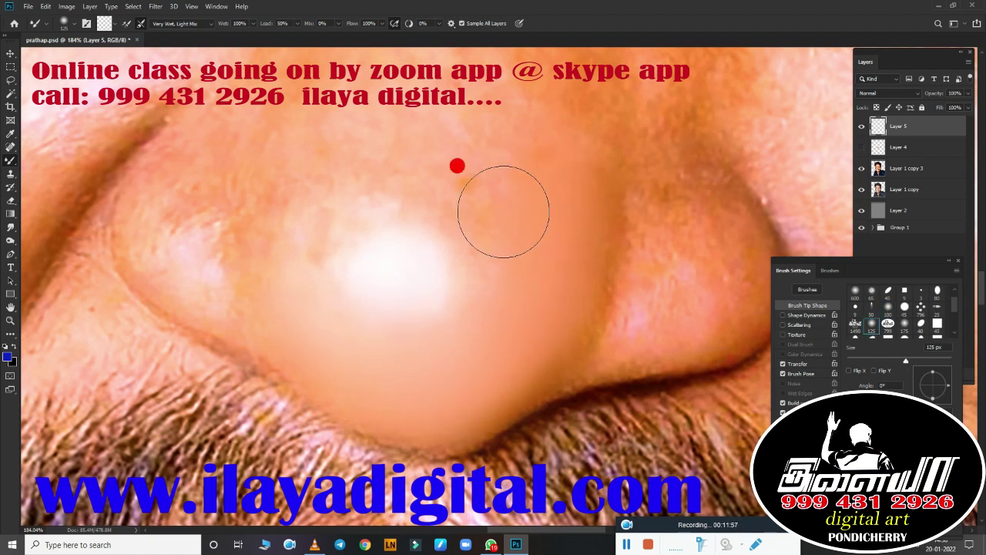
{"action": "key", "text": "bracketleft"}
{"action": "key", "text": "bracketleft"}
{"action": "key", "text": "bracketleft"}
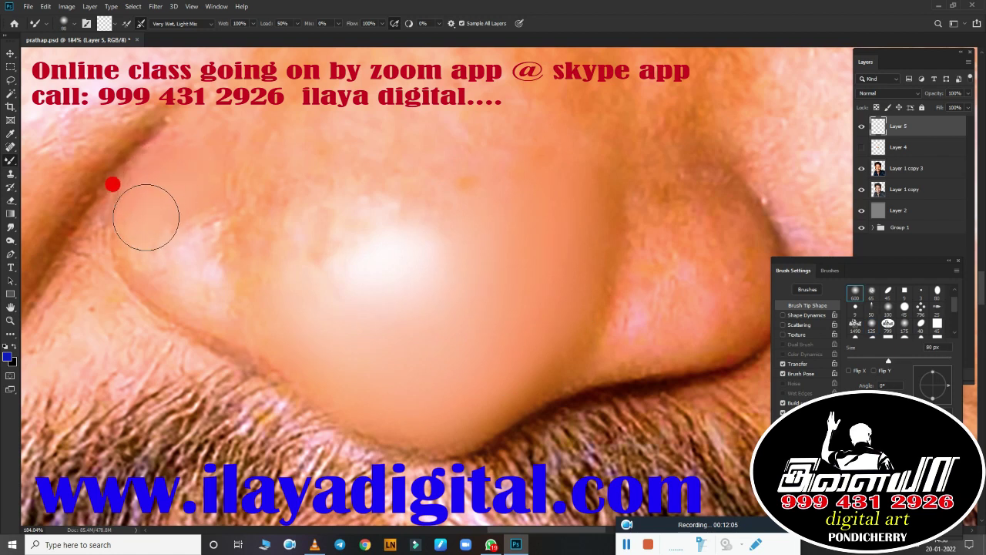
{"action": "key", "text": "bracketright"}
{"action": "key", "text": "bracketright"}
{"action": "key", "text": "bracketright"}
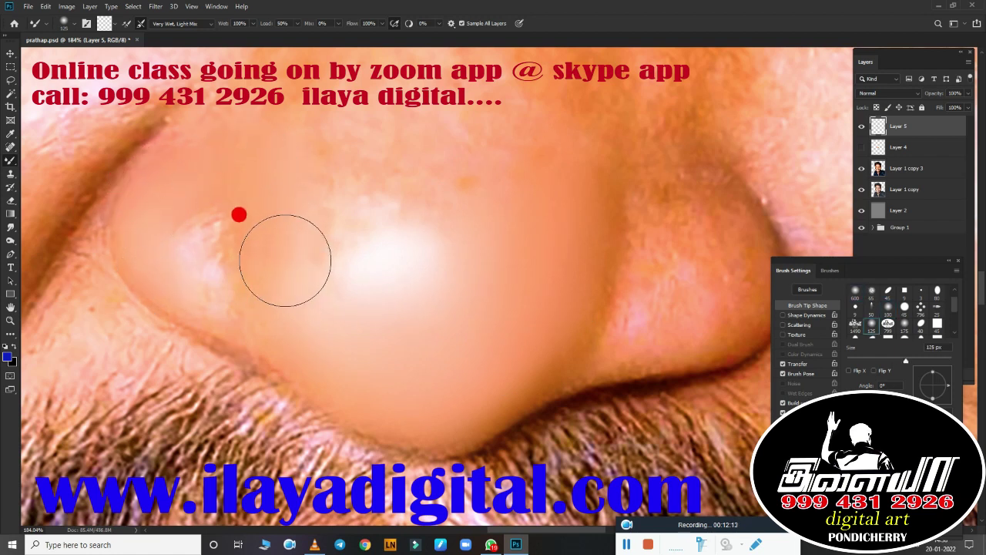
{"action": "key", "text": "bracketleft"}
{"action": "key", "text": "bracketleft"}
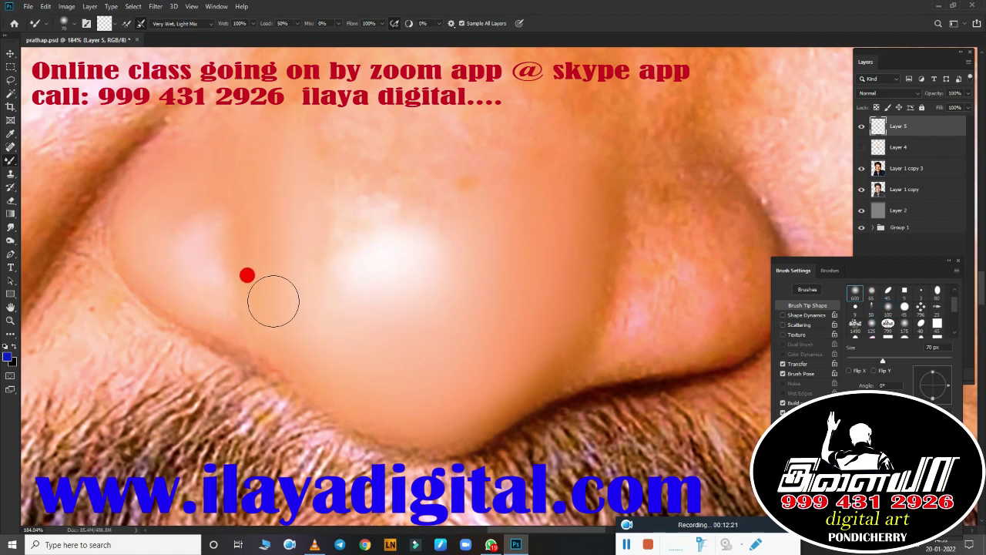
{"action": "left_click", "coordinate": [812, 365]}
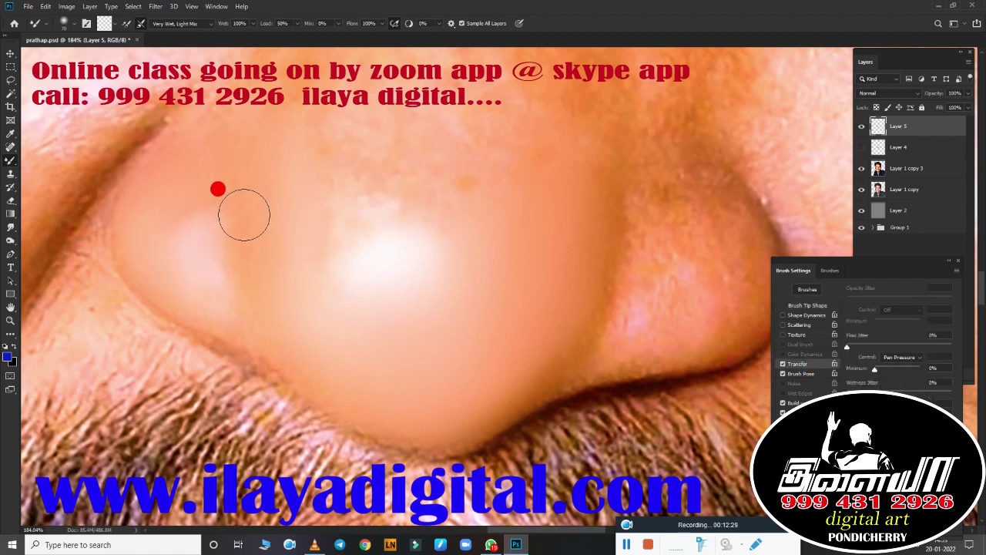
{"action": "scroll", "coordinate": [387, 280], "scroll_direction": "right", "scroll_amount": 3}
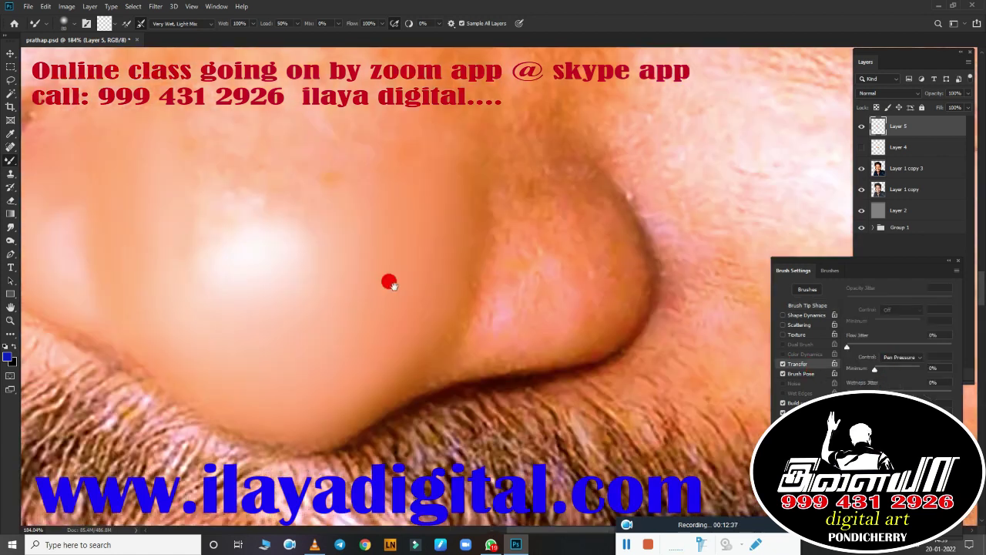
Step: Blend paint along the nose's lower edge and across the nose
{"action": "mouse_move", "coordinate": [448, 198]}
{"action": "left_mouse_down"}
{"action": "mouse_move", "coordinate": [480, 286]}
{"action": "mouse_move", "coordinate": [429, 330]}
{"action": "mouse_move", "coordinate": [422, 350]}
{"action": "left_mouse_up"}
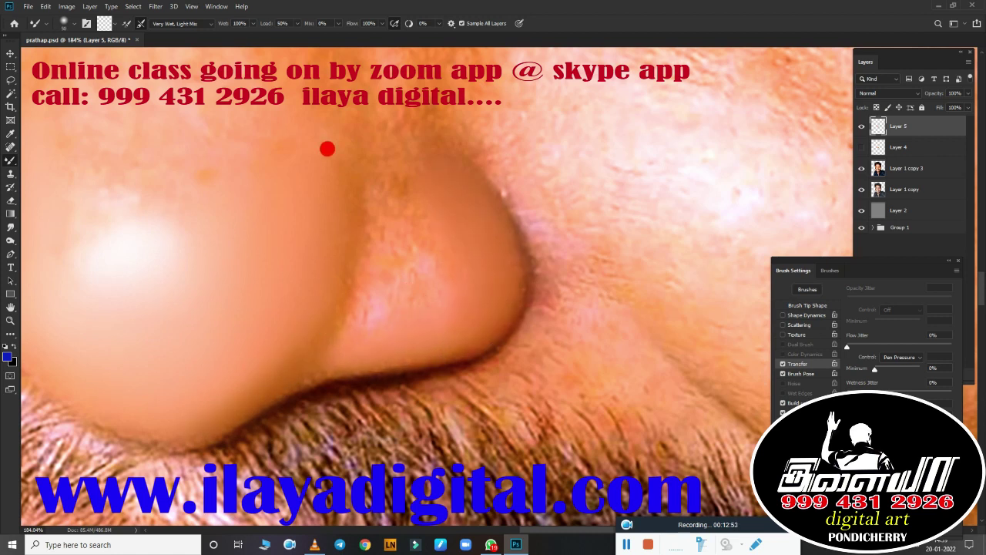
{"action": "mouse_move", "coordinate": [346, 244]}
{"action": "left_mouse_down"}
{"action": "mouse_move", "coordinate": [424, 194]}
{"action": "mouse_move", "coordinate": [393, 291]}
{"action": "mouse_move", "coordinate": [419, 209]}
{"action": "mouse_move", "coordinate": [431, 336]}
{"action": "mouse_move", "coordinate": [408, 367]}
{"action": "mouse_move", "coordinate": [508, 317]}
{"action": "mouse_move", "coordinate": [501, 189]}
{"action": "mouse_move", "coordinate": [481, 184]}
{"action": "left_mouse_up"}
{"action": "key", "text": "["}
{"action": "key", "text": "["}
{"action": "key", "text": "["}
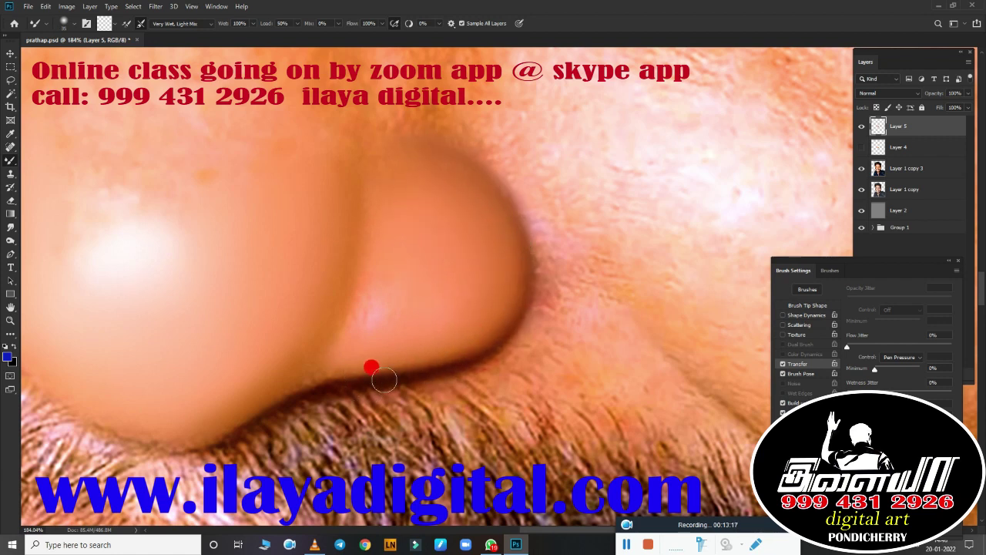
{"action": "mouse_move", "coordinate": [210, 419]}
{"action": "left_mouse_down"}
{"action": "mouse_move", "coordinate": [119, 412]}
{"action": "mouse_move", "coordinate": [493, 374]}
{"action": "mouse_move", "coordinate": [453, 422]}
{"action": "left_mouse_up"}
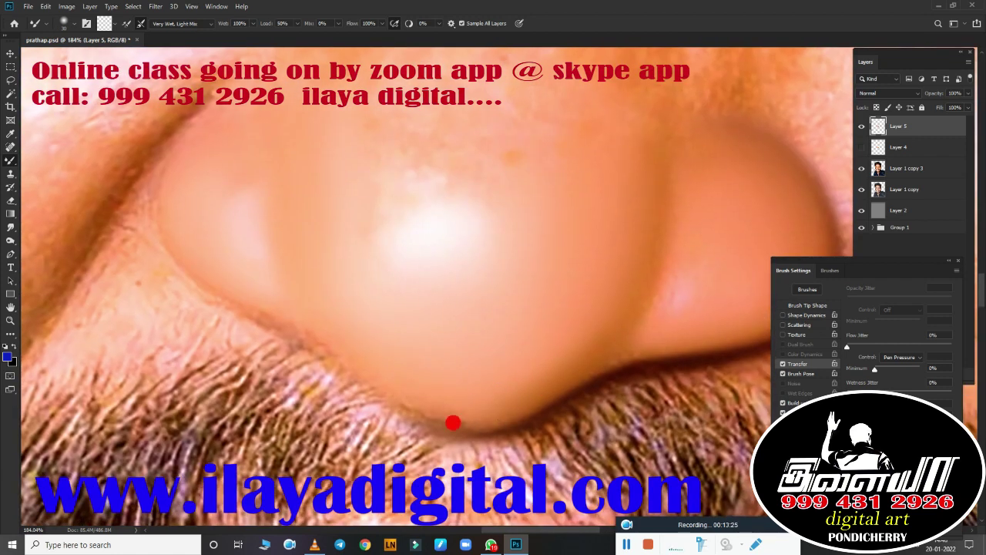
{"action": "mouse_move", "coordinate": [561, 409]}
{"action": "left_mouse_down"}
{"action": "mouse_move", "coordinate": [452, 412]}
{"action": "mouse_move", "coordinate": [318, 356]}
{"action": "left_mouse_up"}
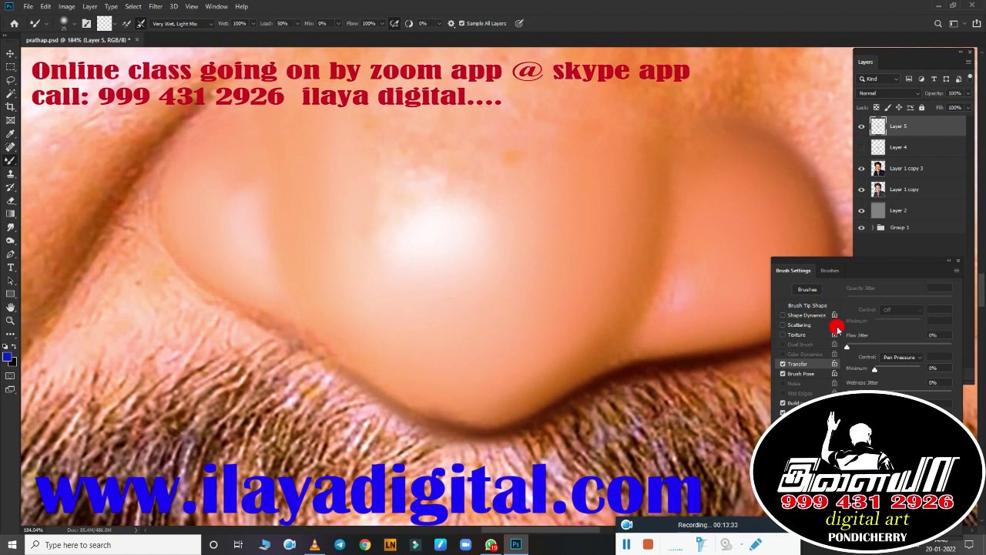
{"action": "left_click", "coordinate": [808, 305]}
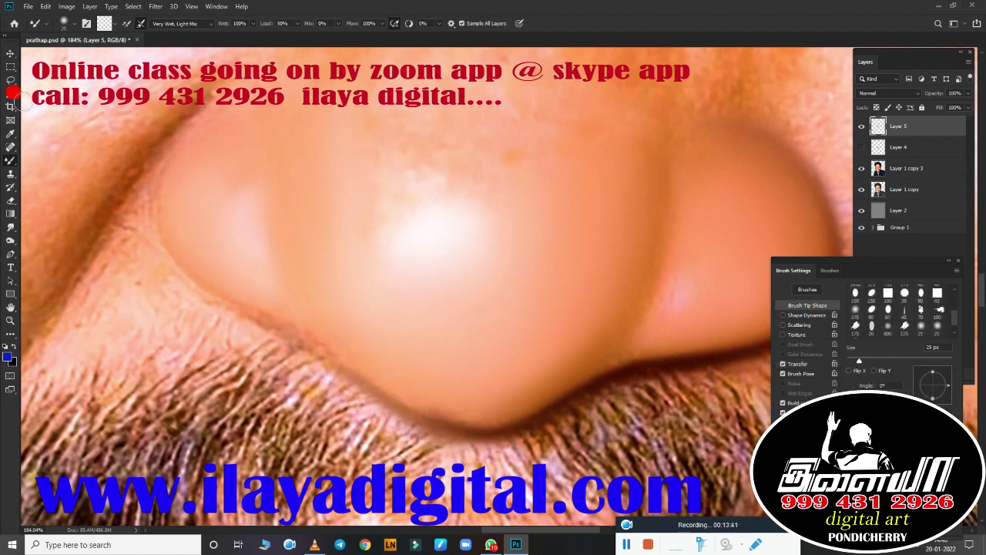
{"action": "left_click_drag", "start_coordinate": [420, 420], "coordinate": [312, 351]}
Step: Blend the nose's left edge and upper-left skin, then switch to a size-50 Smudge
{"action": "key", "text": "bracketright"}
{"action": "left_click_drag", "start_coordinate": [260, 313], "coordinate": [204, 123]}
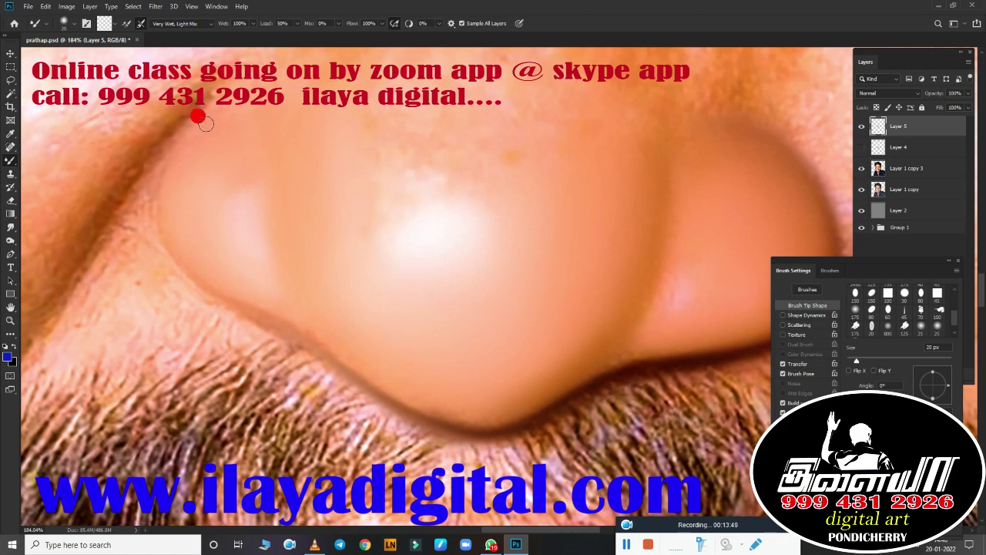
{"action": "left_click_drag", "start_coordinate": [197, 225], "coordinate": [197, 273]}
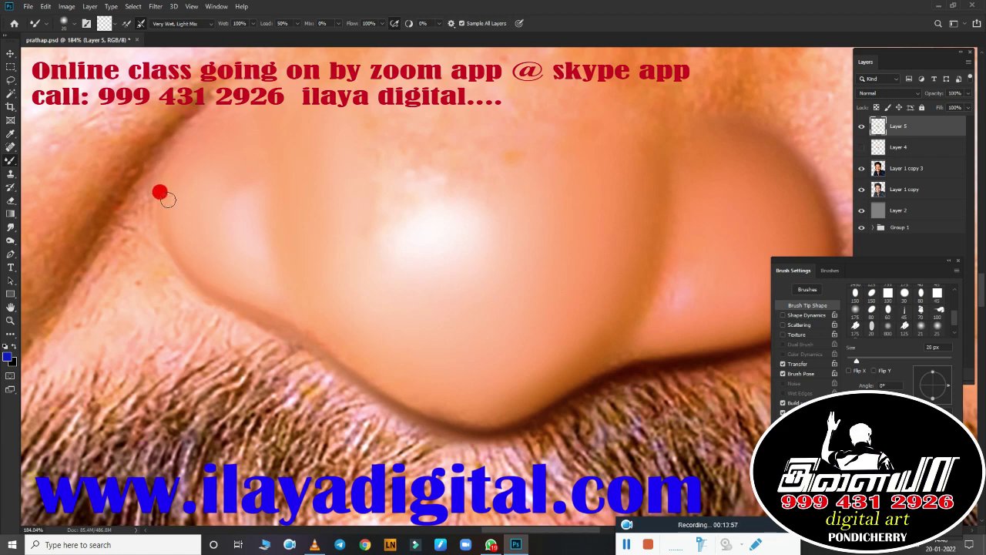
{"action": "left_click_drag", "start_coordinate": [463, 237], "coordinate": [406, 236]}
{"action": "mouse_move", "coordinate": [378, 279]}
{"action": "left_mouse_down"}
{"action": "mouse_move", "coordinate": [475, 358]}
{"action": "mouse_move", "coordinate": [478, 249]}
{"action": "mouse_move", "coordinate": [365, 272]}
{"action": "left_mouse_up"}
{"action": "key", "text": "r"}
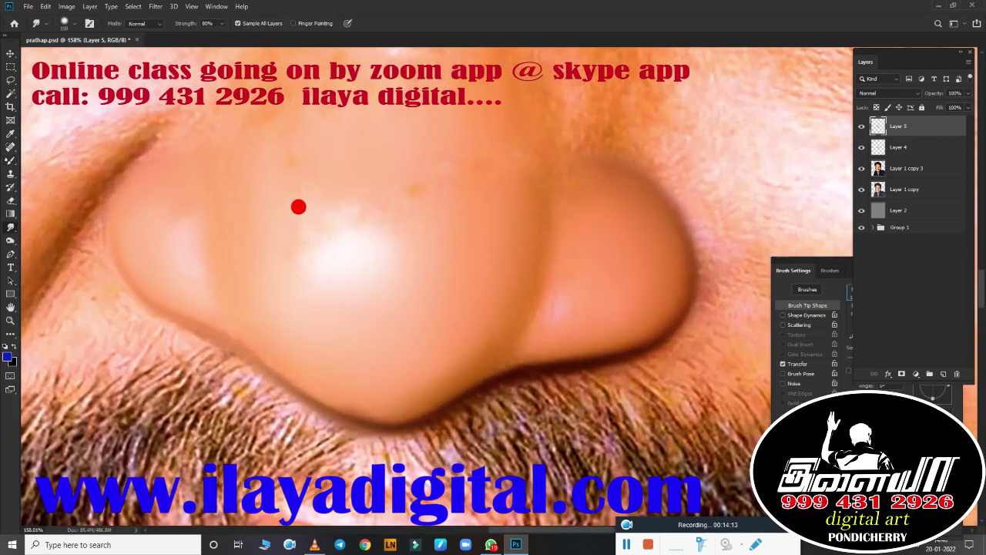
{"action": "key", "text": "bracketleft"}
{"action": "key", "text": "bracketleft"}
{"action": "key", "text": "bracketleft"}
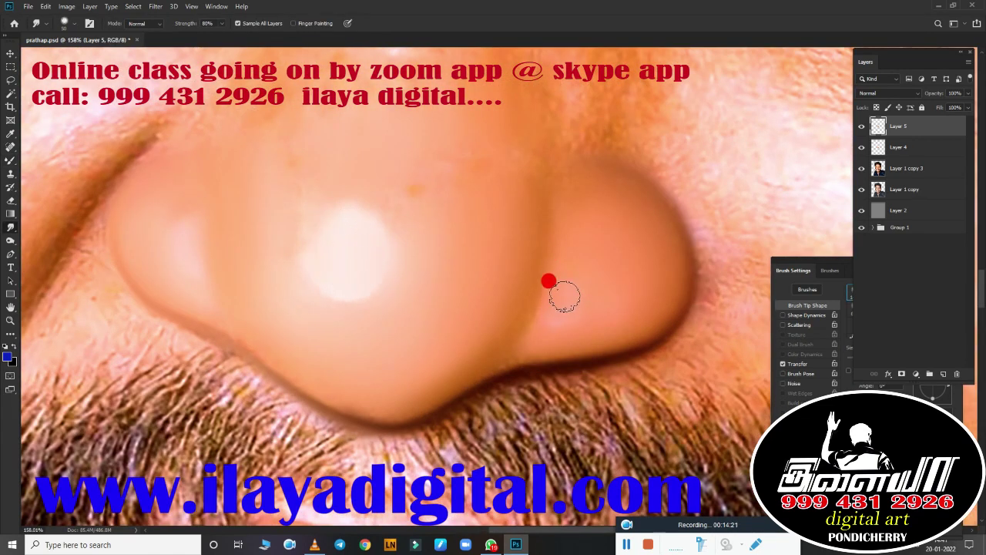
{"action": "left_click_drag", "start_coordinate": [461, 299], "coordinate": [468, 348]}
Step: Delete Layer 5 and blend the skin below the eye corner with a 100 px Mixer Brush
{"action": "left_click", "coordinate": [957, 374]}
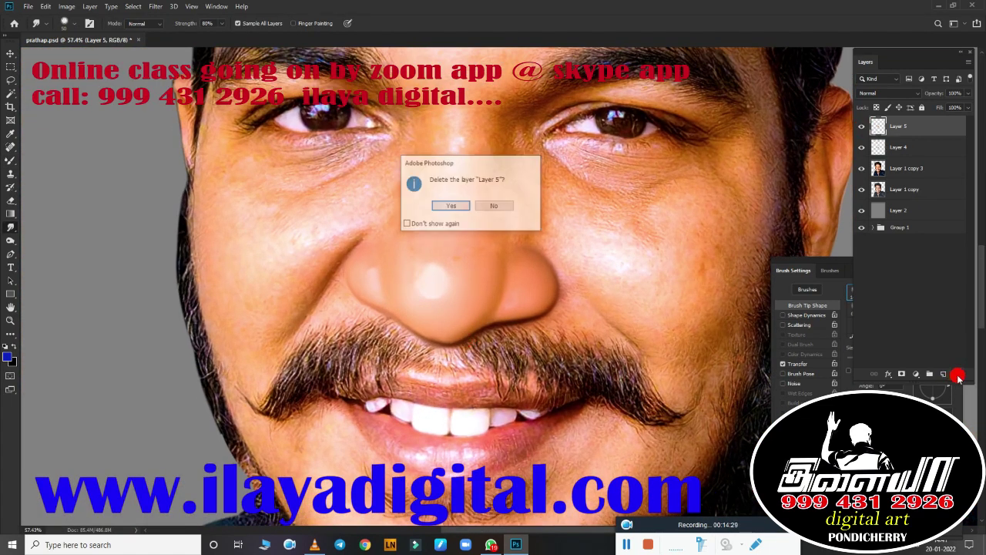
{"action": "key", "text": "Return"}
{"action": "left_click_drag", "start_coordinate": [509, 287], "coordinate": [568, 293]}
{"action": "key", "text": "b"}
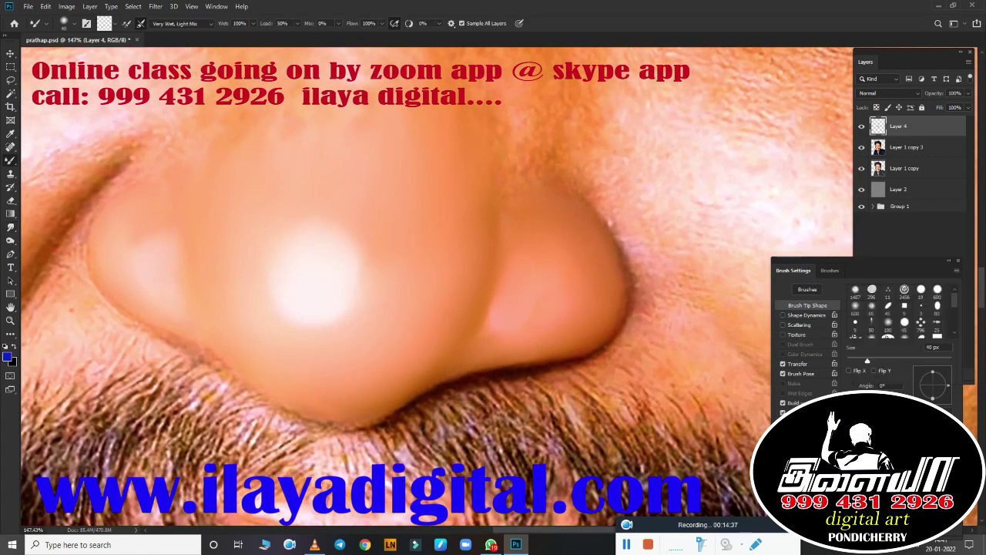
{"action": "key", "text": "bracketright"}
{"action": "key", "text": "bracketright"}
{"action": "key", "text": "bracketright"}
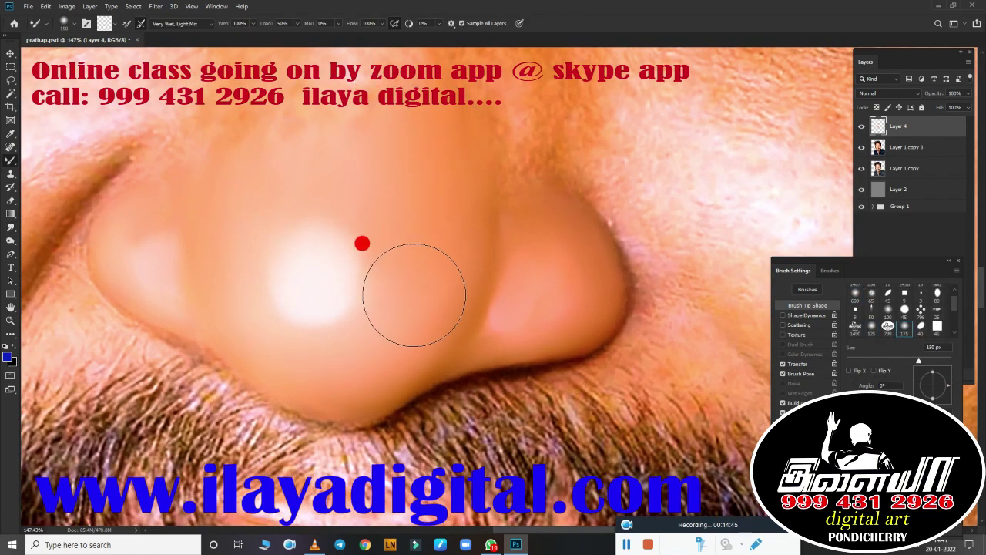
{"action": "key", "text": "bracketleft"}
{"action": "key", "text": "bracketleft"}
{"action": "key", "text": "bracketleft"}
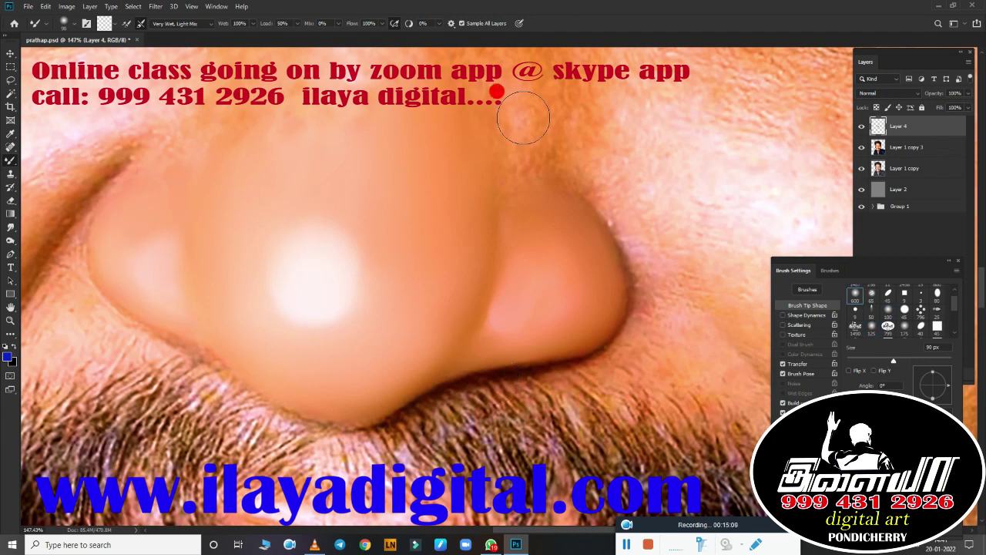
{"action": "mouse_move", "coordinate": [523, 117]}
{"action": "left_mouse_down"}
{"action": "mouse_move", "coordinate": [357, 341]}
{"action": "mouse_move", "coordinate": [553, 226]}
{"action": "mouse_move", "coordinate": [434, 299]}
{"action": "mouse_move", "coordinate": [529, 209]}
{"action": "left_mouse_up"}
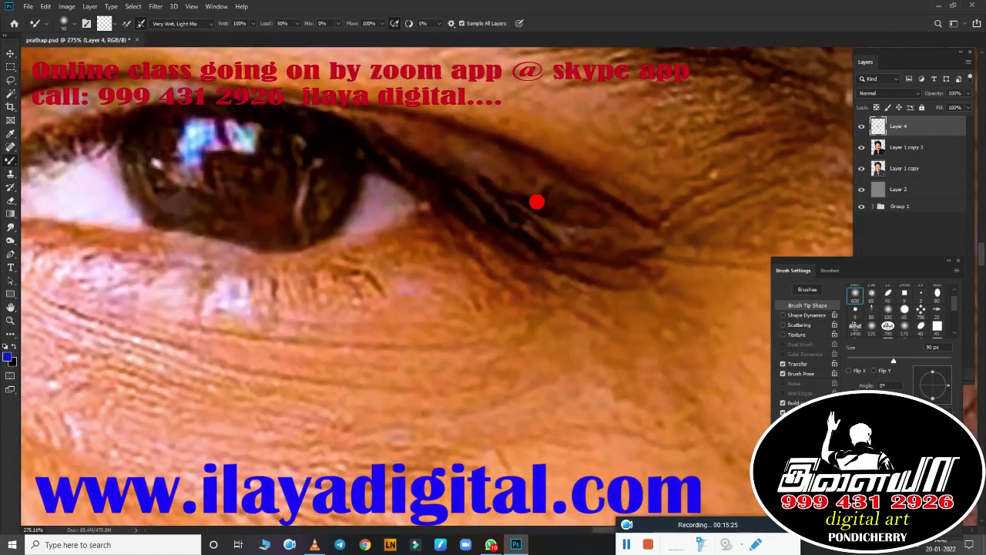
{"action": "mouse_move", "coordinate": [601, 225]}
{"action": "left_mouse_down"}
{"action": "mouse_move", "coordinate": [557, 308]}
{"action": "mouse_move", "coordinate": [511, 321]}
{"action": "mouse_move", "coordinate": [562, 344]}
{"action": "mouse_move", "coordinate": [529, 110]}
{"action": "mouse_move", "coordinate": [506, 103]}
{"action": "mouse_move", "coordinate": [526, 205]}
{"action": "mouse_move", "coordinate": [413, 305]}
{"action": "mouse_move", "coordinate": [527, 264]}
{"action": "left_mouse_up"}
Step: Lasso a rough circle around the cheek and smear the nose bridge smooth
{"action": "key", "text": "bracketright"}
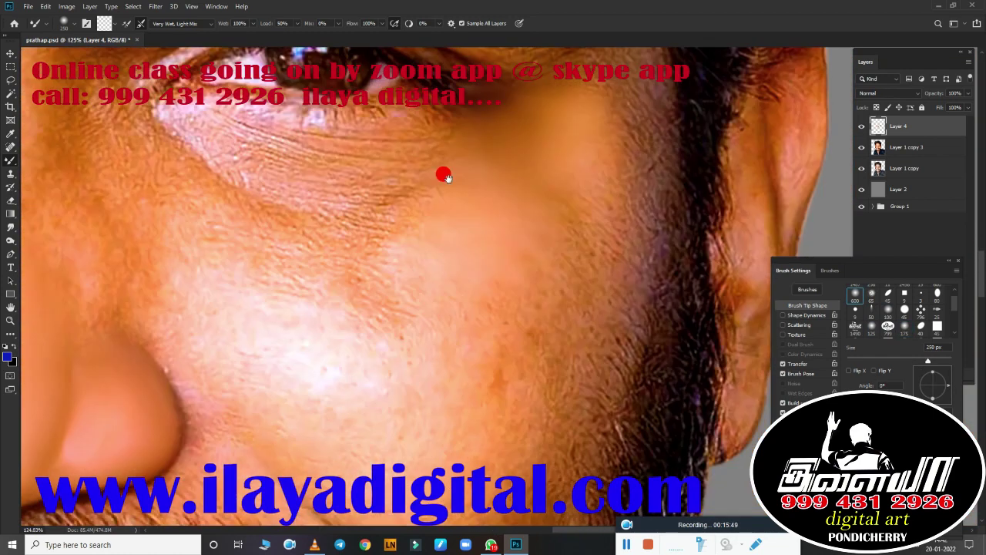
{"action": "key", "text": "l"}
{"action": "mouse_move", "coordinate": [393, 270]}
{"action": "left_mouse_down"}
{"action": "mouse_move", "coordinate": [612, 194]}
{"action": "mouse_move", "coordinate": [486, 328]}
{"action": "left_mouse_up"}
{"action": "left_click_drag", "start_coordinate": [365, 252], "coordinate": [542, 282]}
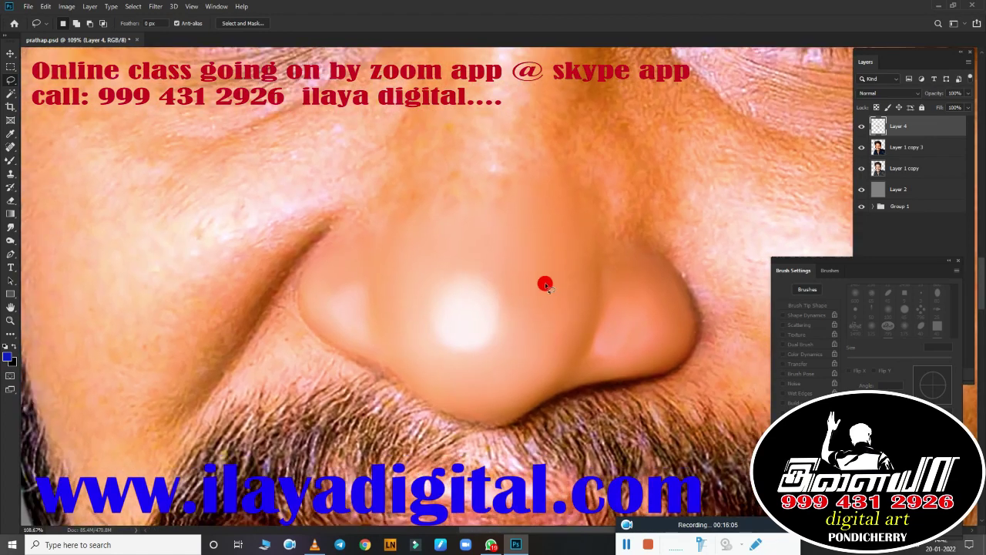
{"action": "key", "text": "r"}
{"action": "key", "text": "b"}
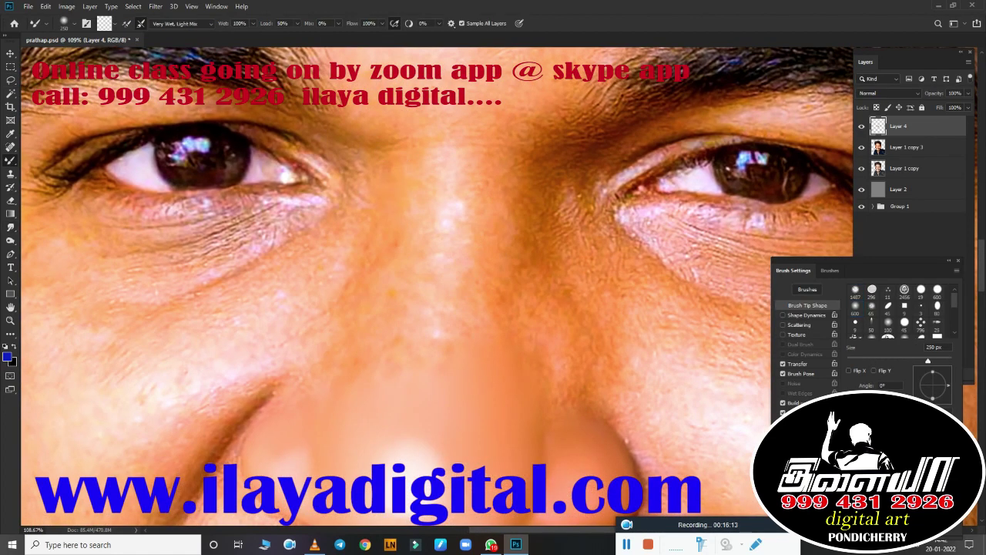
{"action": "left_click_drag", "start_coordinate": [427, 147], "coordinate": [436, 247]}
Step: Shrink the Mixer Brush down to 10 px and bring up its colour picker
{"action": "key", "text": "r"}
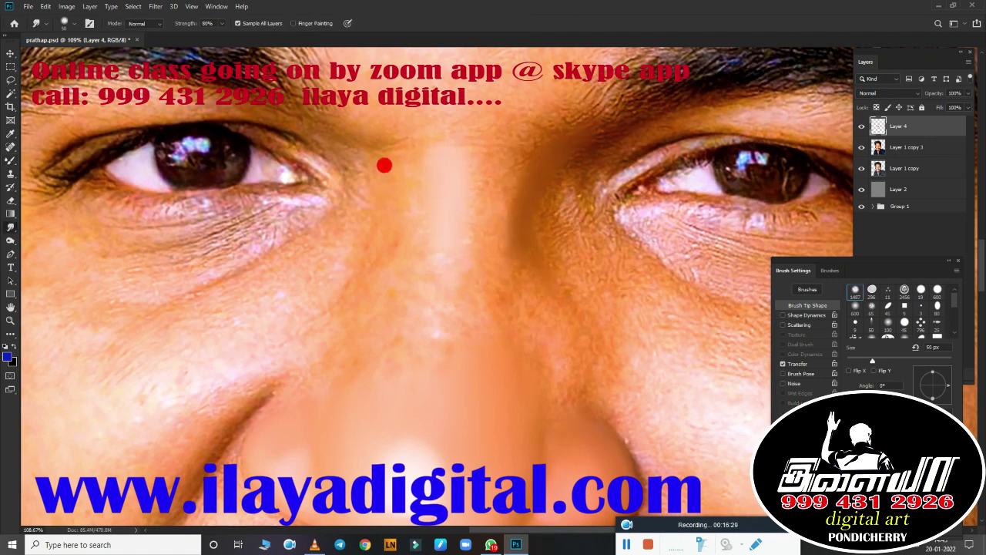
{"action": "key", "text": "bracketright"}
{"action": "key", "text": "bracketright"}
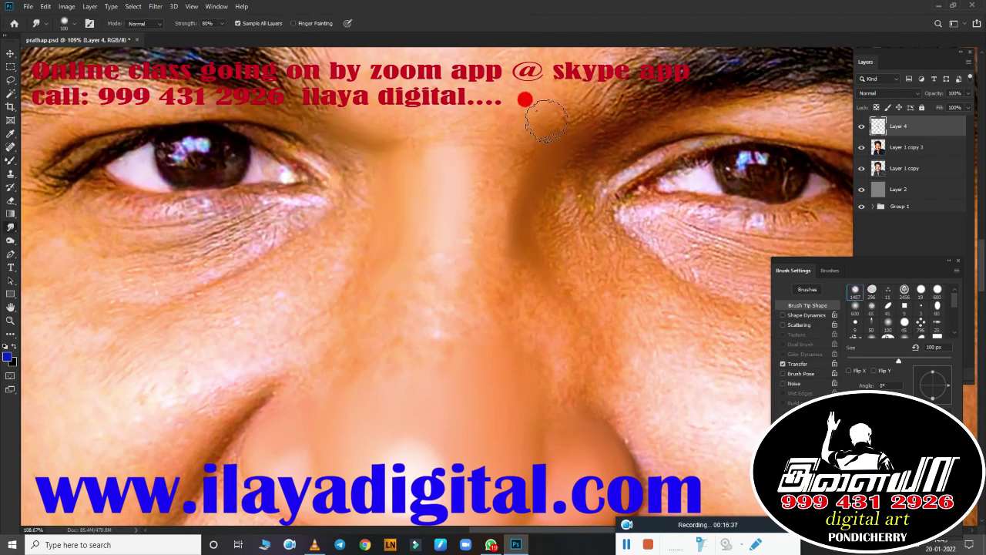
{"action": "key", "text": "bracketright"}
{"action": "key", "text": "bracketright"}
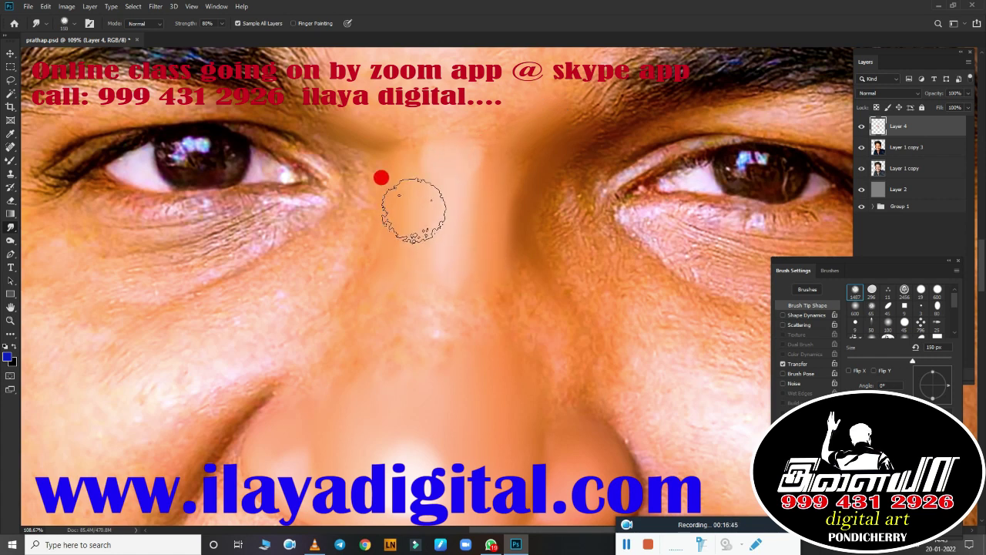
{"action": "key", "text": "b"}
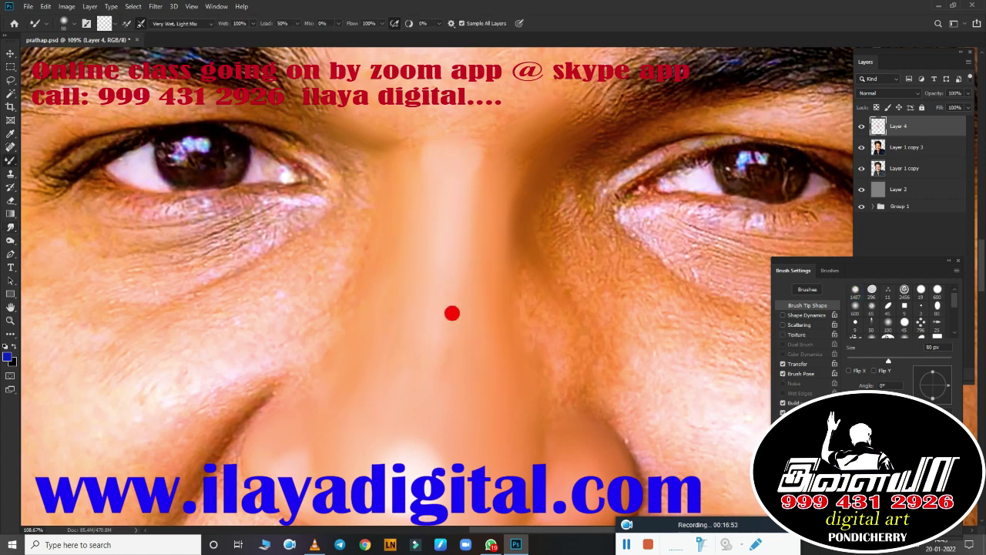
{"action": "key", "text": "bracketright"}
{"action": "key", "text": "bracketright"}
{"action": "key", "text": "bracketright"}
{"action": "key", "text": "bracketright"}
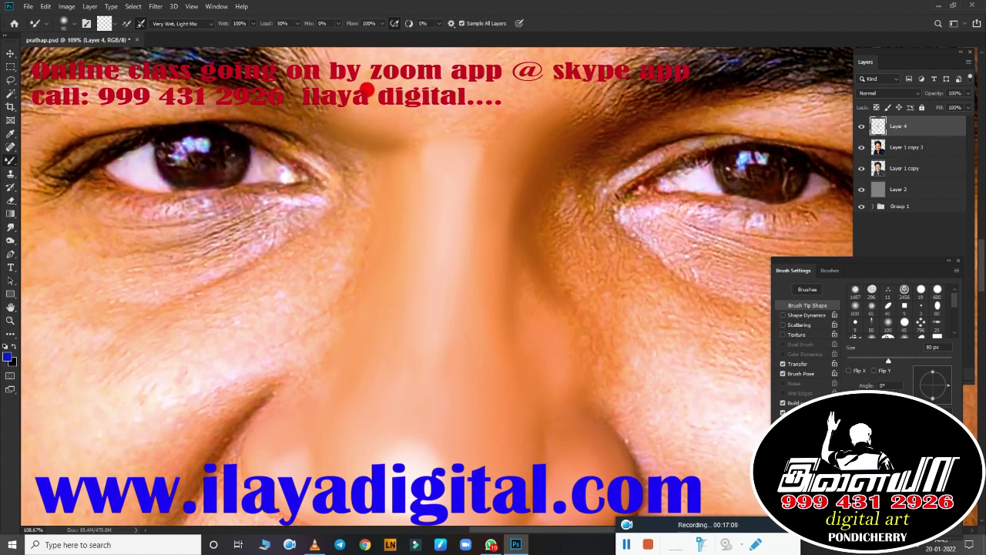
{"action": "key", "text": "bracketright"}
{"action": "key", "text": "bracketright"}
{"action": "key", "text": "bracketright"}
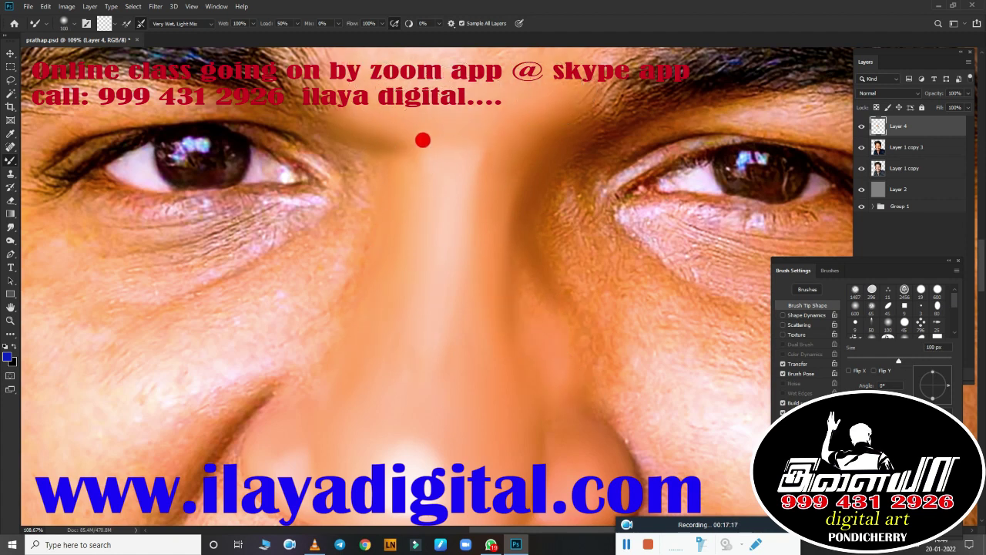
{"action": "key", "text": "bracketleft"}
{"action": "key", "text": "bracketleft"}
{"action": "key", "text": "bracketleft"}
{"action": "mouse_move", "coordinate": [498, 286]}
{"action": "left_mouse_down"}
{"action": "mouse_move", "coordinate": [435, 260]}
{"action": "mouse_move", "coordinate": [544, 260]}
{"action": "mouse_move", "coordinate": [511, 244]}
{"action": "left_mouse_up"}
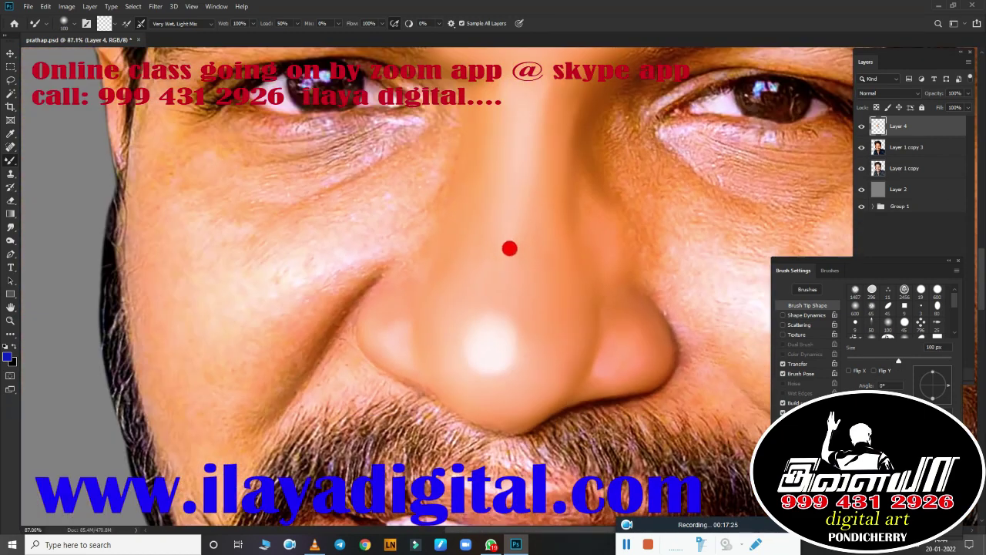
{"action": "scroll", "coordinate": [504, 275], "scroll_direction": "up", "scroll_amount": 5}
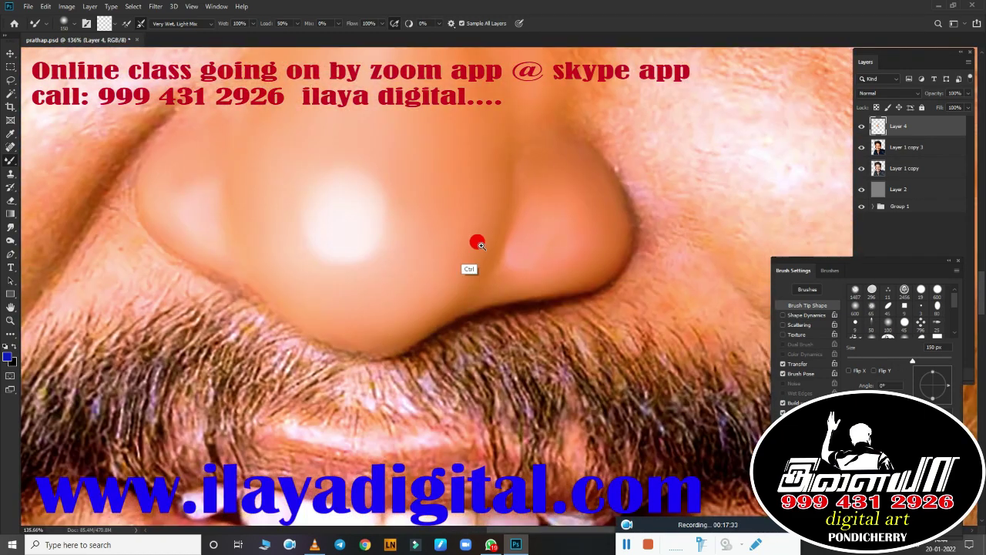
{"action": "key", "text": "bracketleft"}
{"action": "key", "text": "bracketleft"}
{"action": "key", "text": "bracketleft"}
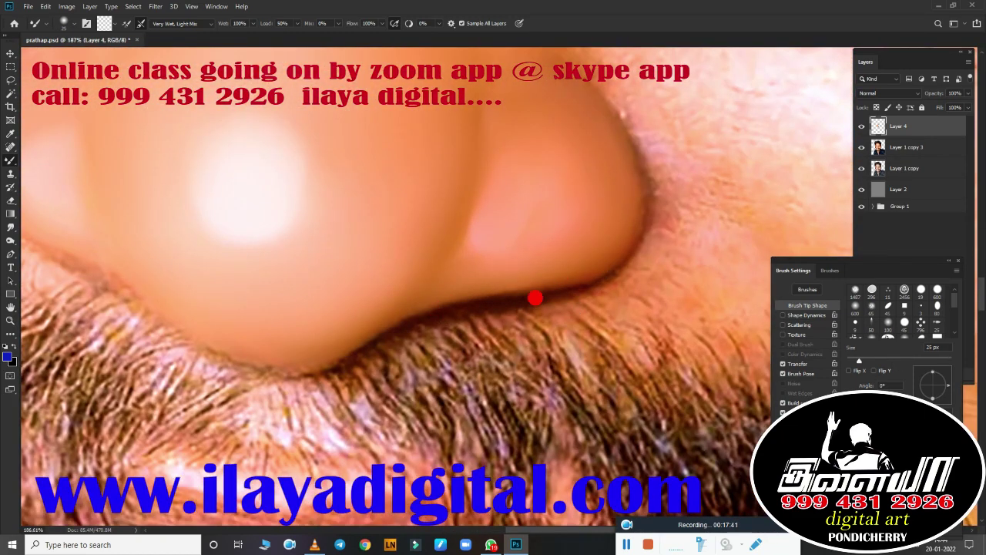
{"action": "left_click", "coordinate": [105, 23]}
Step: Set the brush colour to dark red and blend along the nose's right and lower-left contours
{"action": "left_click", "coordinate": [836, 286]}
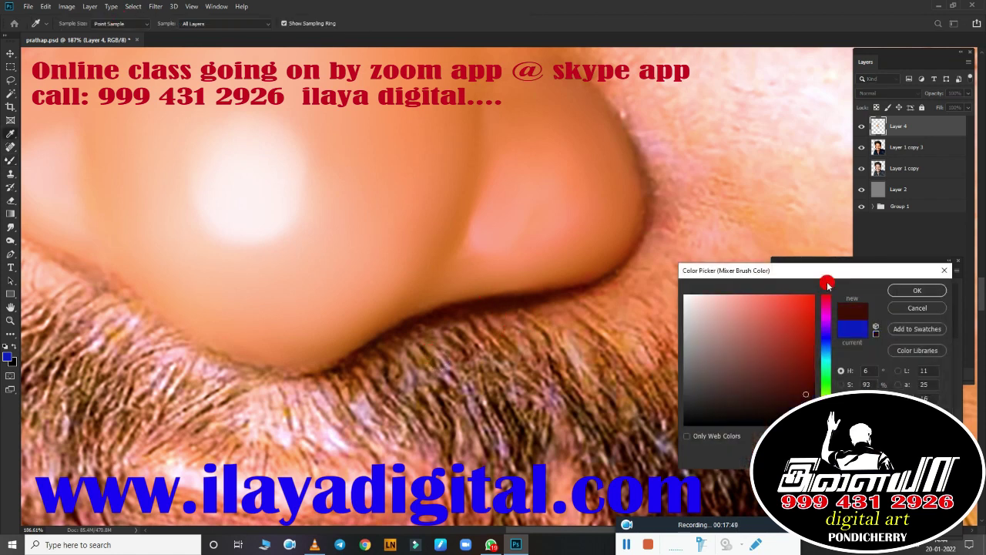
{"action": "left_click", "coordinate": [912, 288]}
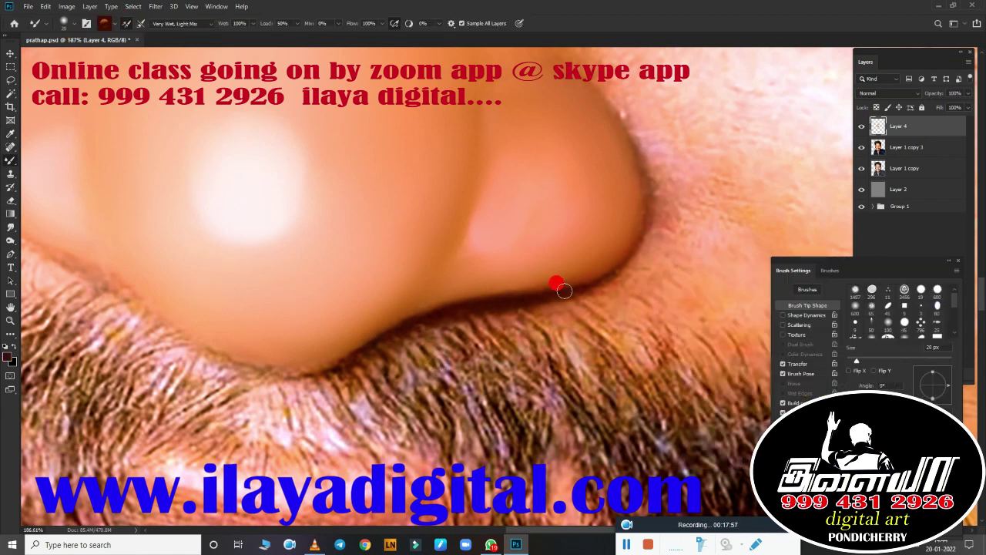
{"action": "mouse_move", "coordinate": [564, 291]}
{"action": "left_mouse_down"}
{"action": "mouse_move", "coordinate": [648, 191]}
{"action": "mouse_move", "coordinate": [637, 147]}
{"action": "left_mouse_up"}
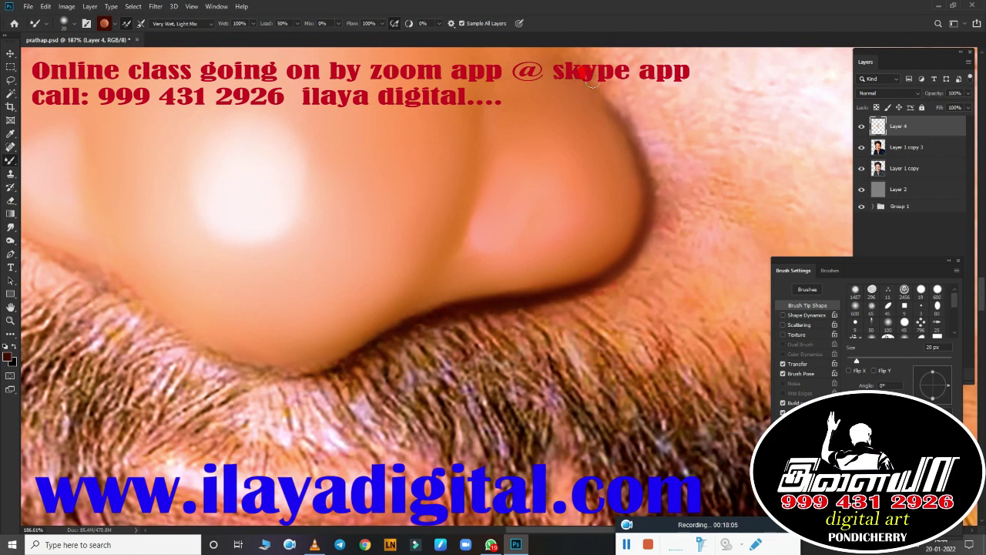
{"action": "scroll", "coordinate": [609, 251], "scroll_direction": "up", "scroll_amount": 3}
{"action": "scroll", "coordinate": [513, 247], "scroll_direction": "down", "scroll_amount": 3}
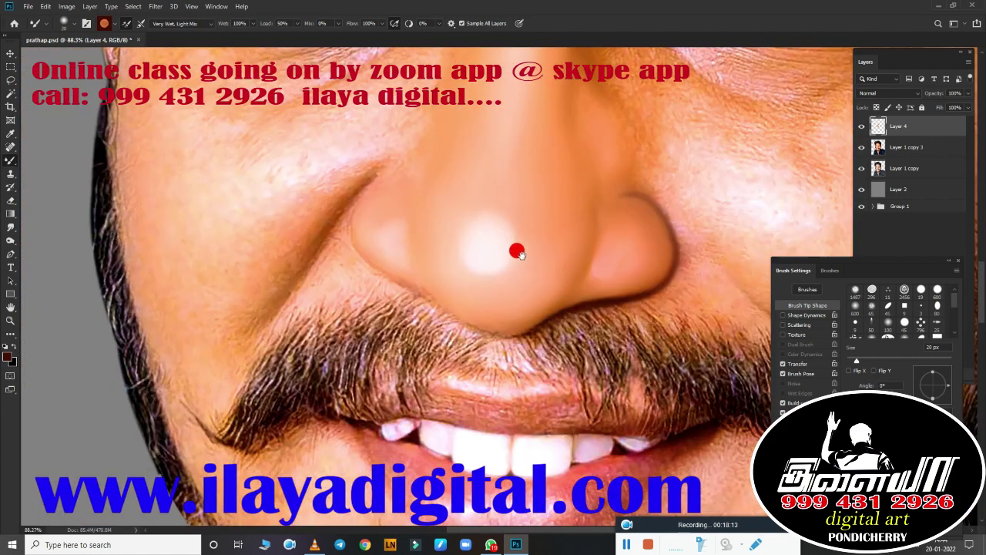
{"action": "scroll", "coordinate": [579, 359], "scroll_direction": "up", "scroll_amount": 3}
{"action": "mouse_move", "coordinate": [501, 364]}
{"action": "left_mouse_down"}
{"action": "mouse_move", "coordinate": [282, 234]}
{"action": "mouse_move", "coordinate": [259, 207]}
{"action": "mouse_move", "coordinate": [339, 78]}
{"action": "left_mouse_up"}
Step: Clean the brush and smooth the nose's right and lower contours into the surrounding skin
{"action": "left_click", "coordinate": [134, 24]}
{"action": "scroll", "coordinate": [447, 260], "scroll_direction": "down", "scroll_amount": 3}
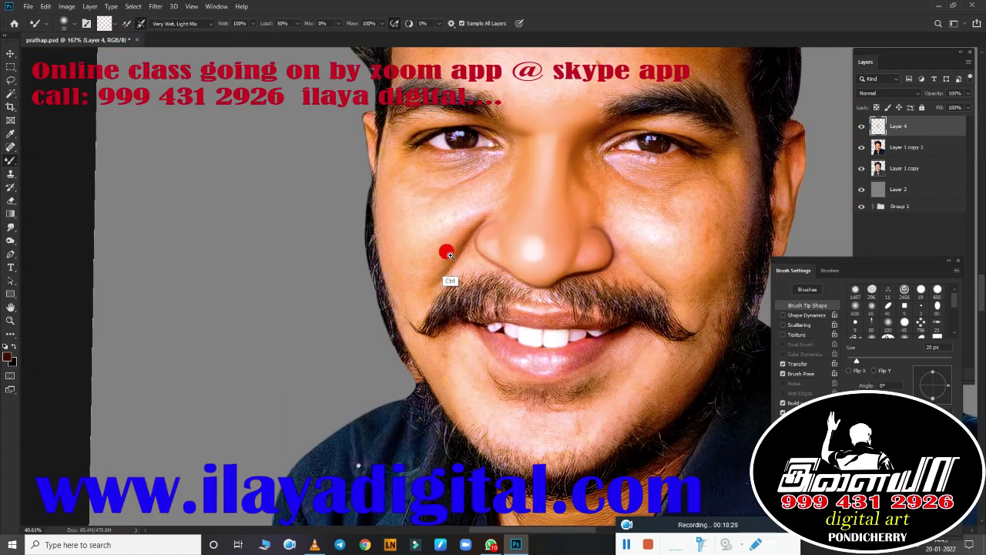
{"action": "scroll", "coordinate": [470, 267], "scroll_direction": "up", "scroll_amount": 4}
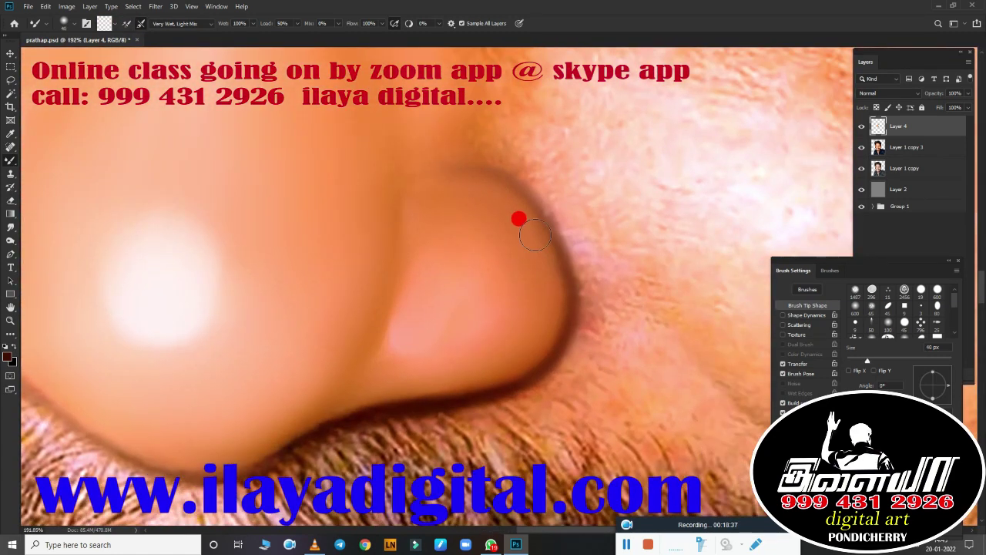
{"action": "key", "text": "bracketleft"}
{"action": "key", "text": "bracketleft"}
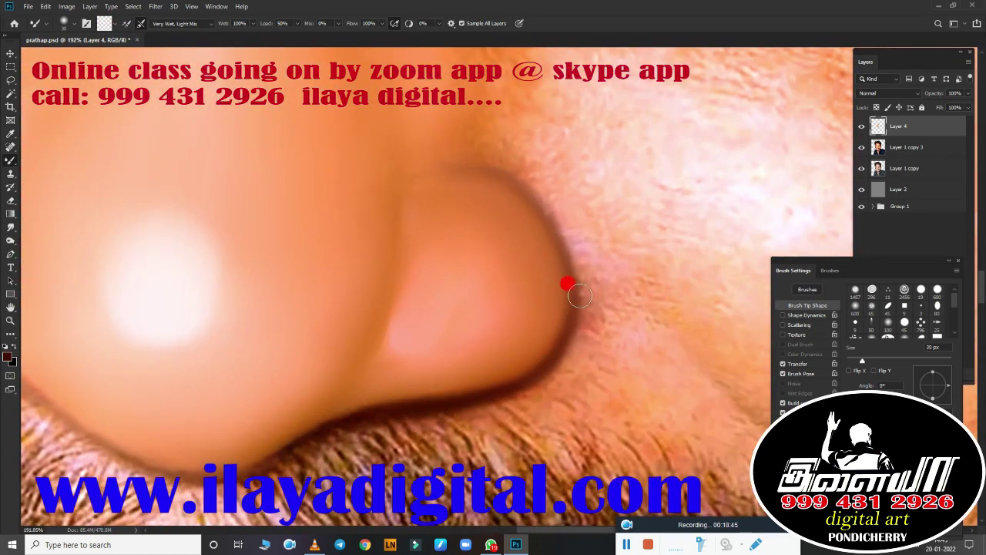
{"action": "left_click_drag", "start_coordinate": [568, 282], "coordinate": [537, 235]}
{"action": "key", "text": "bracketright"}
{"action": "key", "text": "bracketright"}
{"action": "key", "text": "bracketright"}
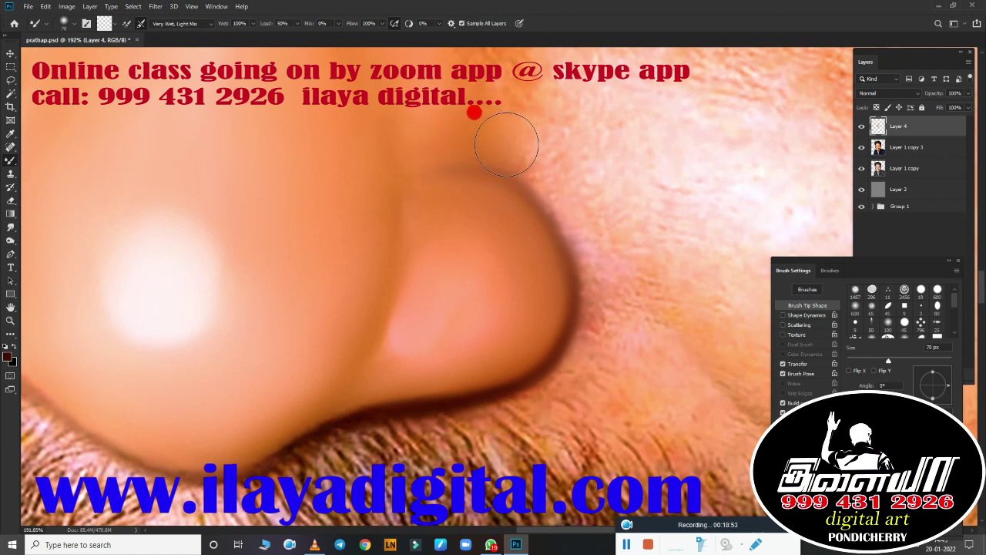
{"action": "left_click_drag", "start_coordinate": [506, 143], "coordinate": [588, 257]}
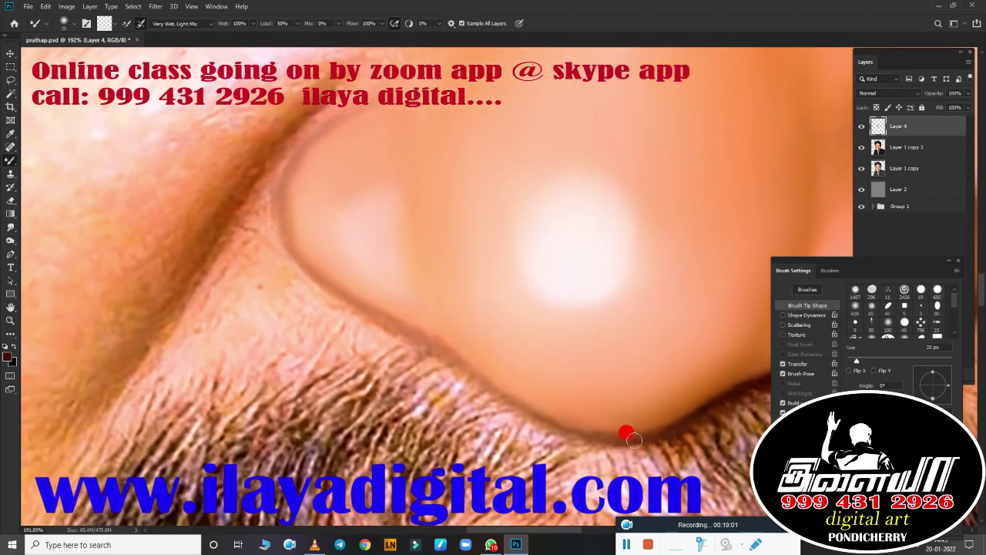
{"action": "mouse_move", "coordinate": [634, 439]}
{"action": "left_mouse_down"}
{"action": "mouse_move", "coordinate": [531, 407]}
{"action": "mouse_move", "coordinate": [445, 348]}
{"action": "left_mouse_up"}
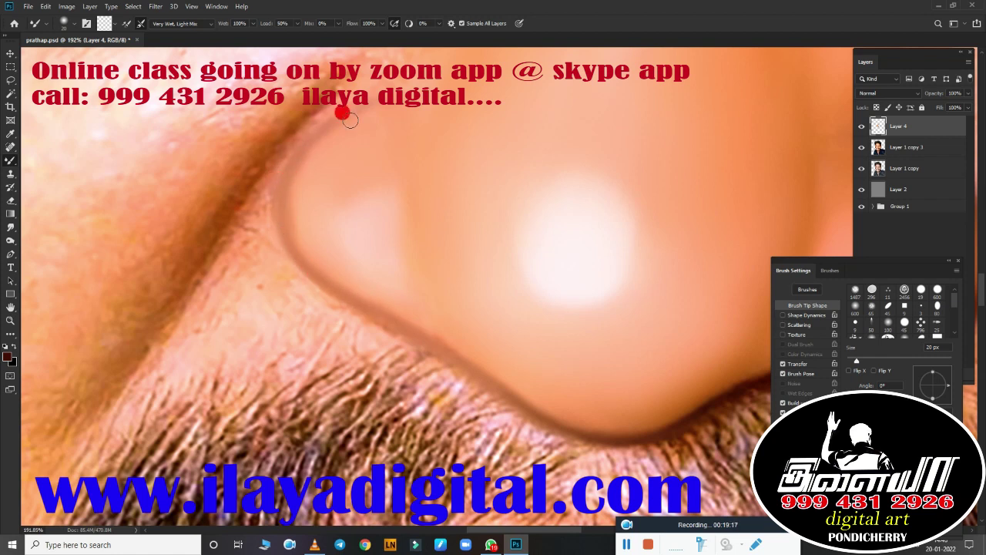
{"action": "key", "text": "r"}
{"action": "key", "text": "bracketright"}
{"action": "key", "text": "bracketright"}
{"action": "key", "text": "bracketright"}
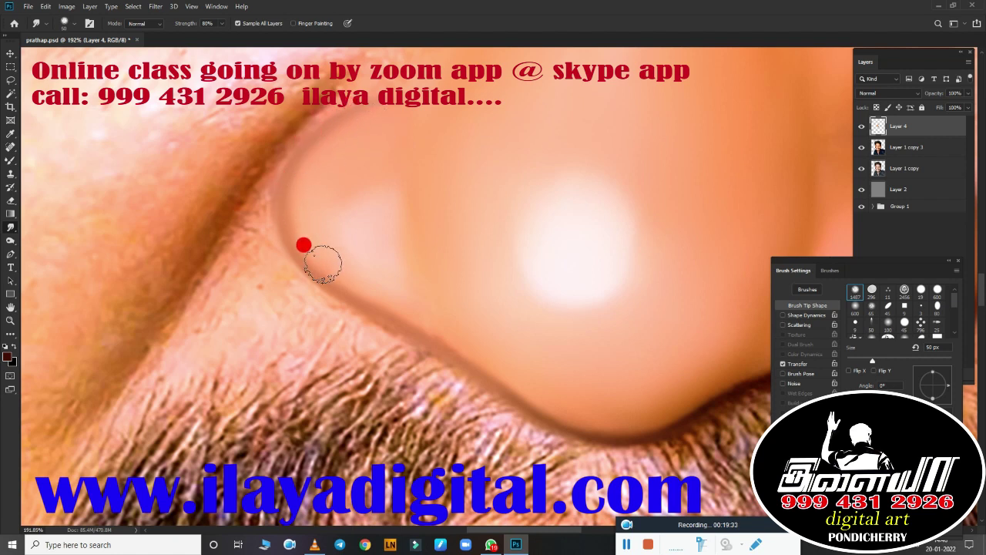
Step: Smudge the nose's upper, left and lower edges into clean curves
{"action": "key", "text": "bracketleft"}
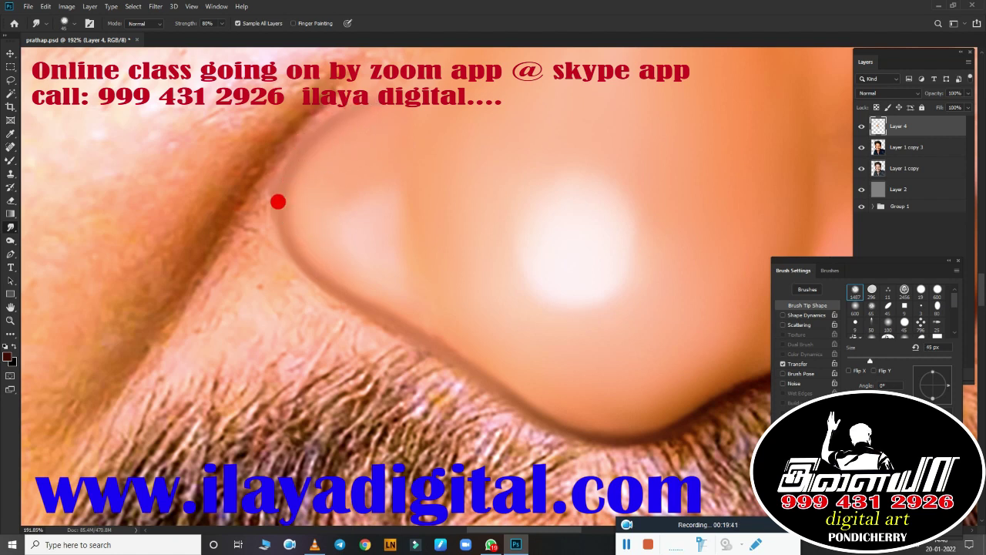
{"action": "mouse_move", "coordinate": [373, 147]}
{"action": "left_mouse_down"}
{"action": "mouse_move", "coordinate": [379, 118]}
{"action": "mouse_move", "coordinate": [369, 176]}
{"action": "mouse_move", "coordinate": [366, 121]}
{"action": "left_mouse_up"}
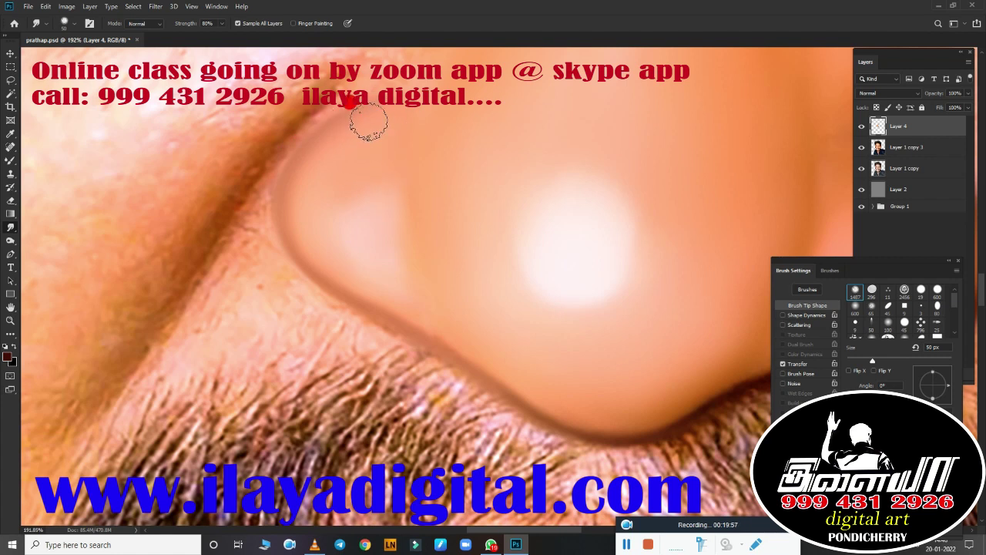
{"action": "mouse_move", "coordinate": [270, 196]}
{"action": "left_mouse_down"}
{"action": "mouse_move", "coordinate": [346, 221]}
{"action": "mouse_move", "coordinate": [297, 226]}
{"action": "left_mouse_up"}
{"action": "left_click_drag", "start_coordinate": [333, 144], "coordinate": [296, 247]}
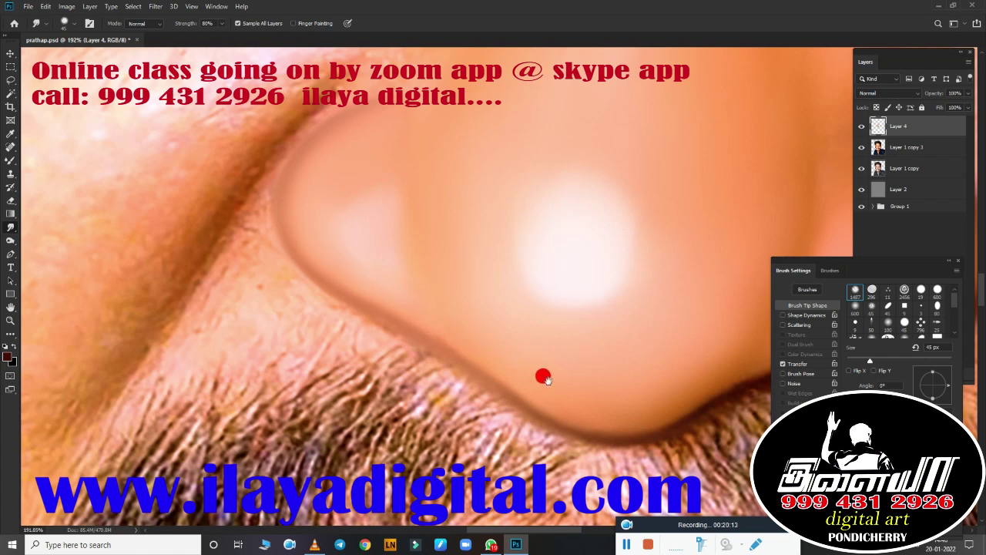
{"action": "mouse_move", "coordinate": [543, 376]}
{"action": "left_mouse_down"}
{"action": "mouse_move", "coordinate": [301, 277]}
{"action": "mouse_move", "coordinate": [551, 222]}
{"action": "left_mouse_up"}
{"action": "mouse_move", "coordinate": [528, 283]}
{"action": "left_mouse_down"}
{"action": "mouse_move", "coordinate": [407, 321]}
{"action": "mouse_move", "coordinate": [638, 169]}
{"action": "mouse_move", "coordinate": [647, 243]}
{"action": "mouse_move", "coordinate": [694, 176]}
{"action": "mouse_move", "coordinate": [555, 226]}
{"action": "mouse_move", "coordinate": [594, 254]}
{"action": "mouse_move", "coordinate": [172, 158]}
{"action": "mouse_move", "coordinate": [214, 126]}
{"action": "mouse_move", "coordinate": [396, 304]}
{"action": "mouse_move", "coordinate": [513, 247]}
{"action": "mouse_move", "coordinate": [471, 262]}
{"action": "left_mouse_up"}
{"action": "key", "text": "bracketright"}
{"action": "key", "text": "bracketright"}
{"action": "key", "text": "bracketleft"}
Step: Blend and smudge the cheek crease beside the nose, with Transfer options enabled
{"action": "key", "text": "h"}
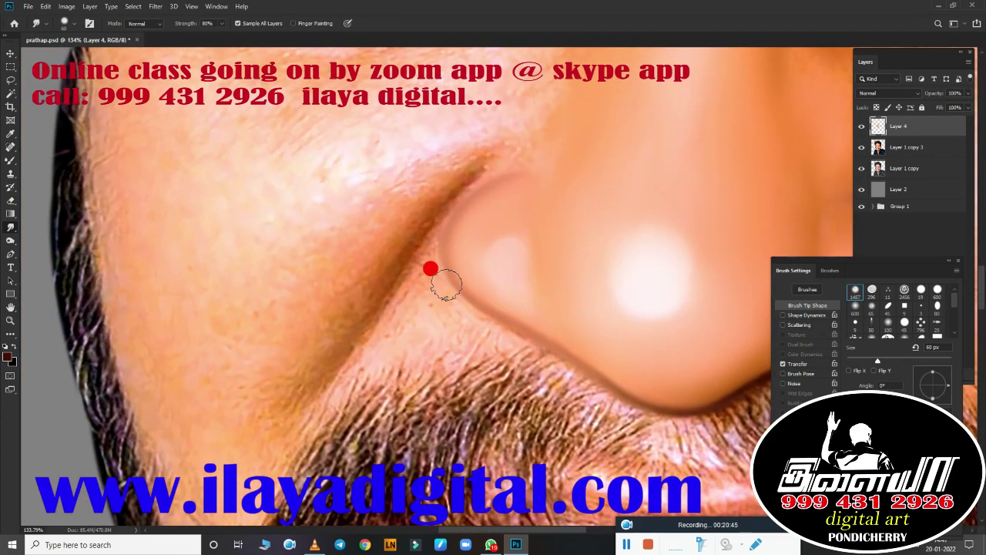
{"action": "key", "text": "b"}
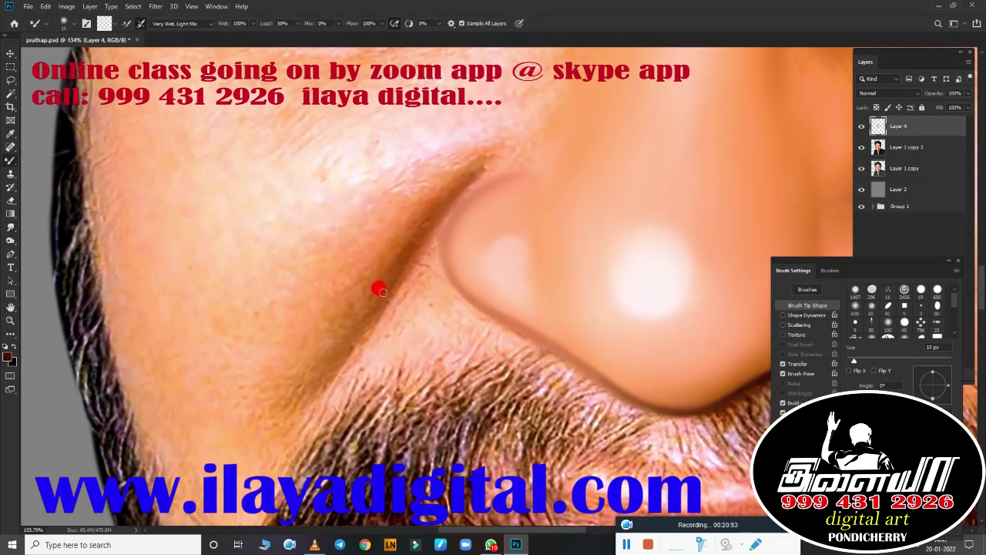
{"action": "left_click_drag", "start_coordinate": [379, 290], "coordinate": [306, 400]}
{"action": "key", "text": "r"}
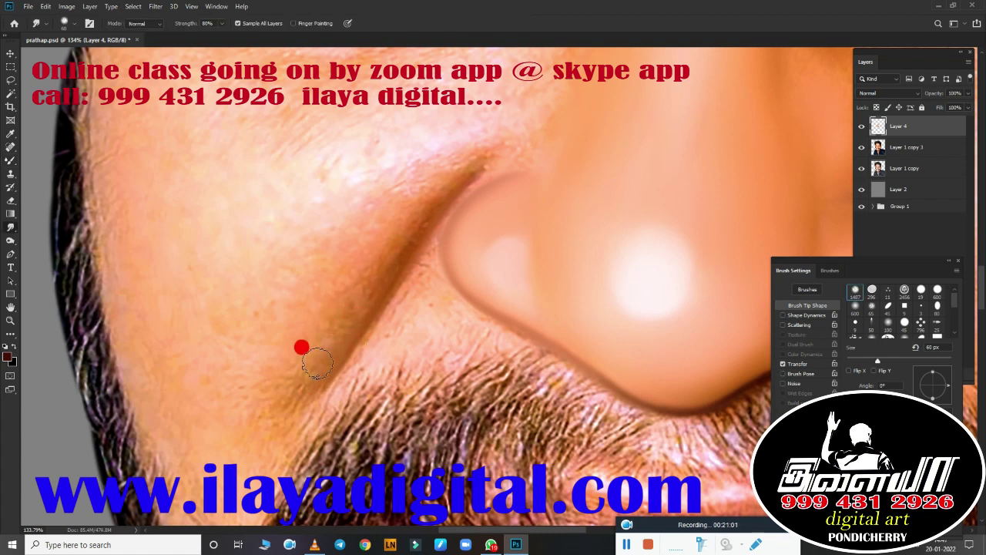
{"action": "left_click", "coordinate": [798, 363]}
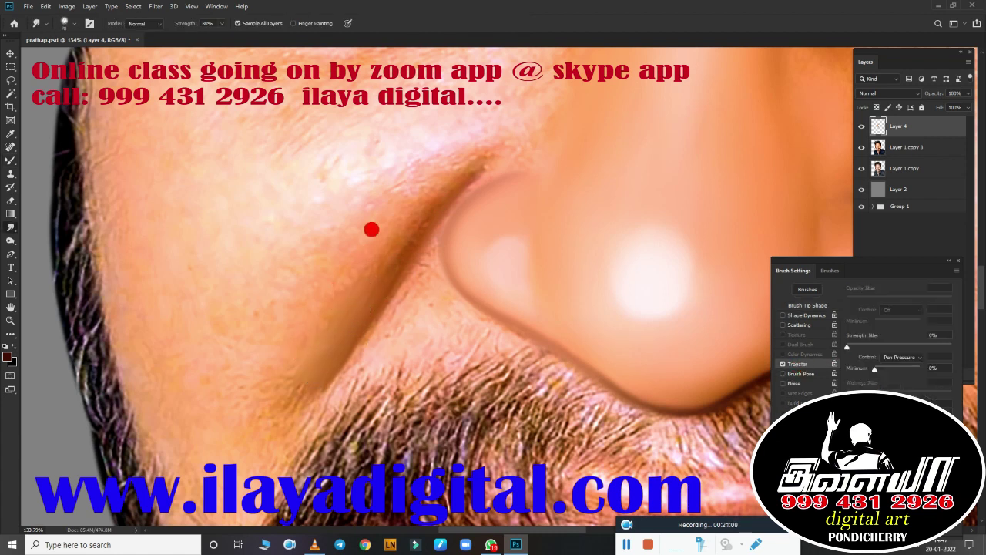
{"action": "left_click_drag", "start_coordinate": [383, 241], "coordinate": [491, 154]}
Step: Pen-trace a closed path around the nose crease and convert it to a selection
{"action": "key", "text": "p"}
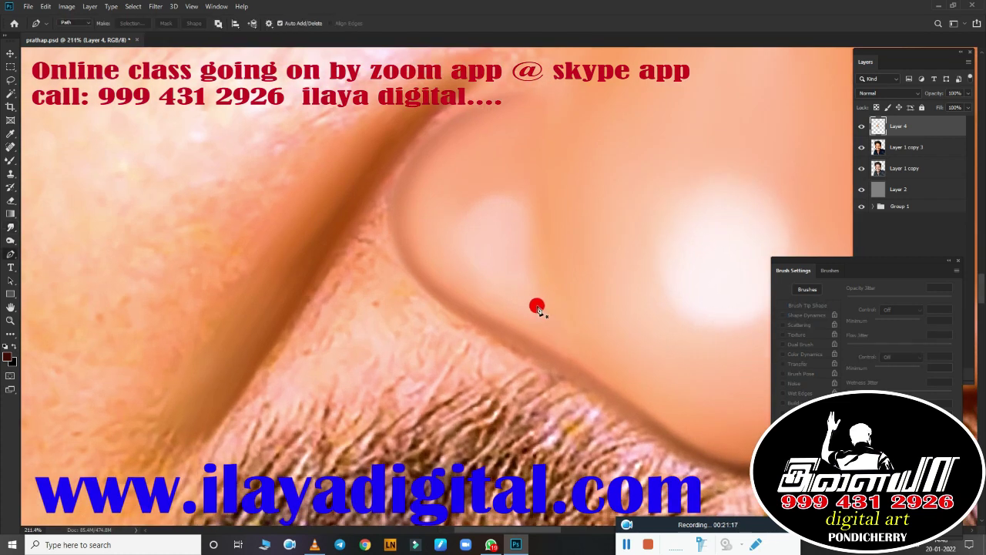
{"action": "scroll", "coordinate": [535, 304], "scroll_direction": "down", "scroll_amount": 2}
{"action": "left_click", "coordinate": [537, 201]}
{"action": "left_click_drag", "start_coordinate": [481, 297], "coordinate": [521, 370]}
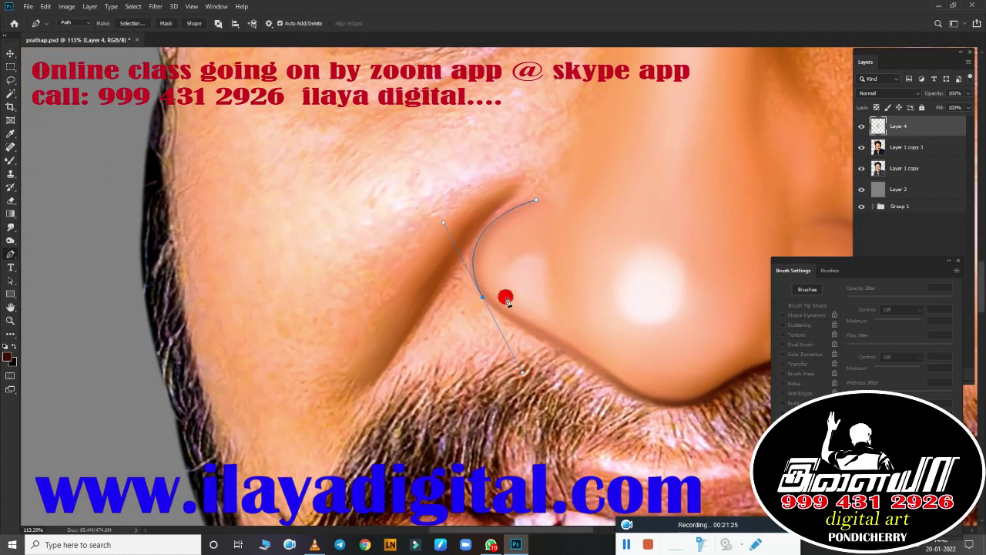
{"action": "key", "text": "alt"}
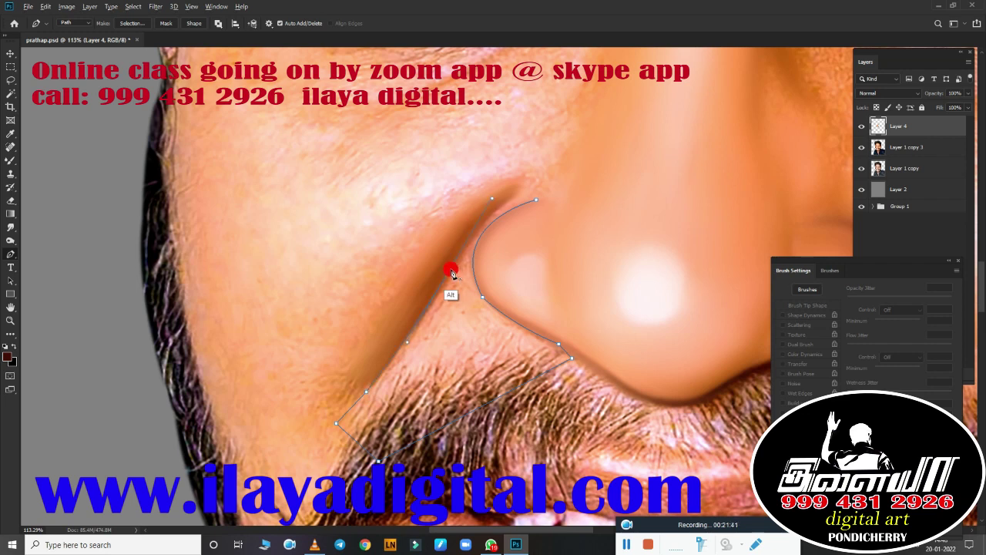
{"action": "left_click", "coordinate": [536, 200]}
{"action": "key", "text": "ctrl+Return"}
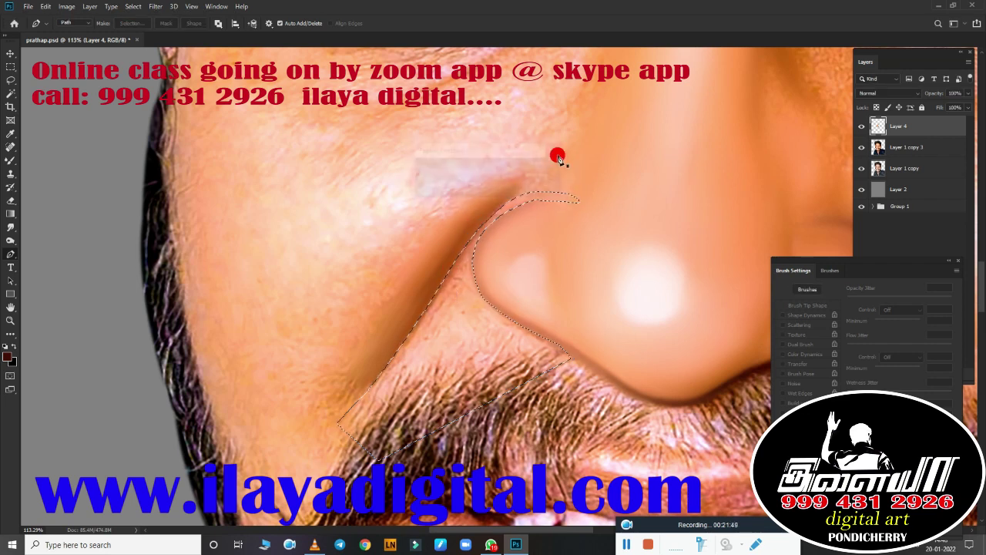
{"action": "mouse_move", "coordinate": [485, 256]}
{"action": "left_mouse_down"}
{"action": "mouse_move", "coordinate": [507, 257]}
{"action": "mouse_move", "coordinate": [456, 141]}
{"action": "left_mouse_up"}
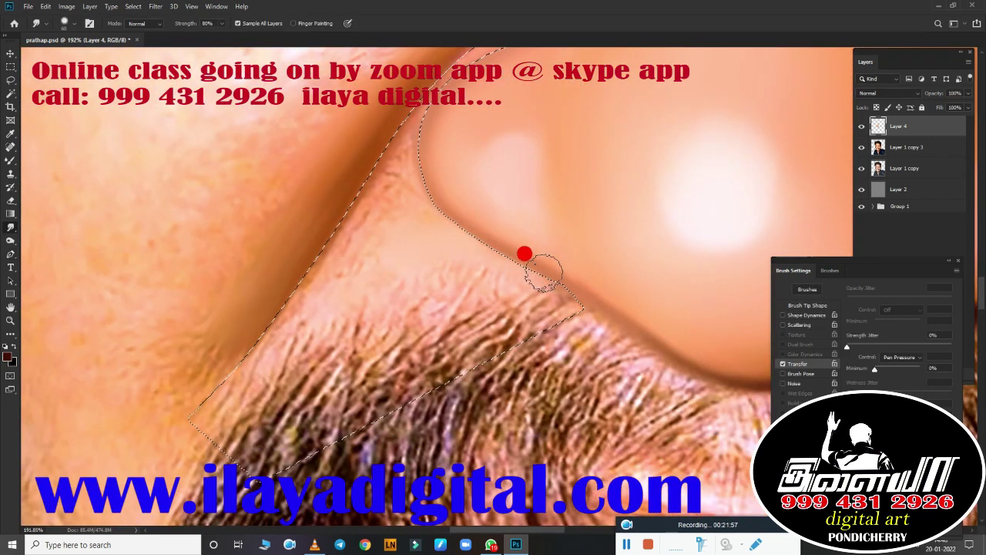
Step: Resize the image to 20 inches wide
{"action": "key", "text": "ctrl+alt+i"}
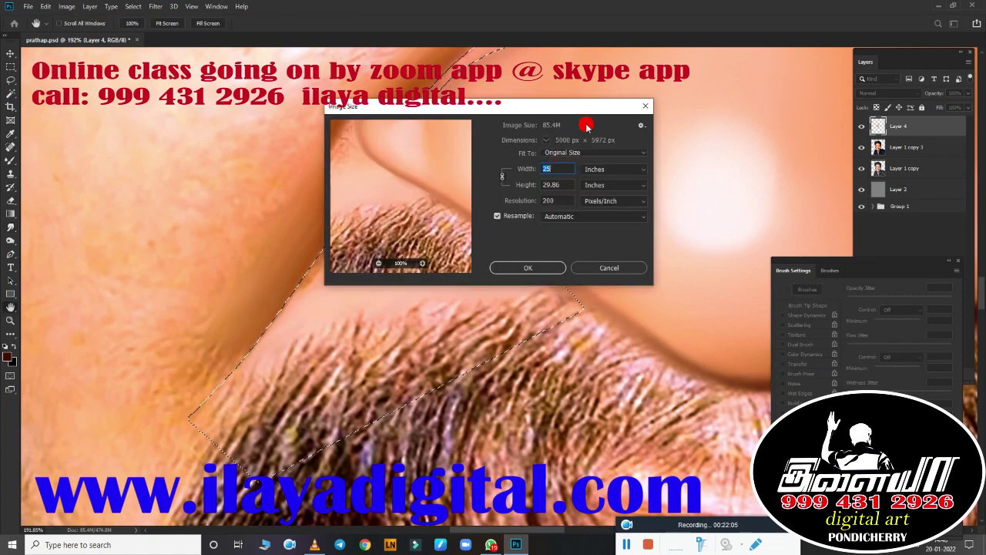
{"action": "type", "text": "20"}
{"action": "key", "text": "Return"}
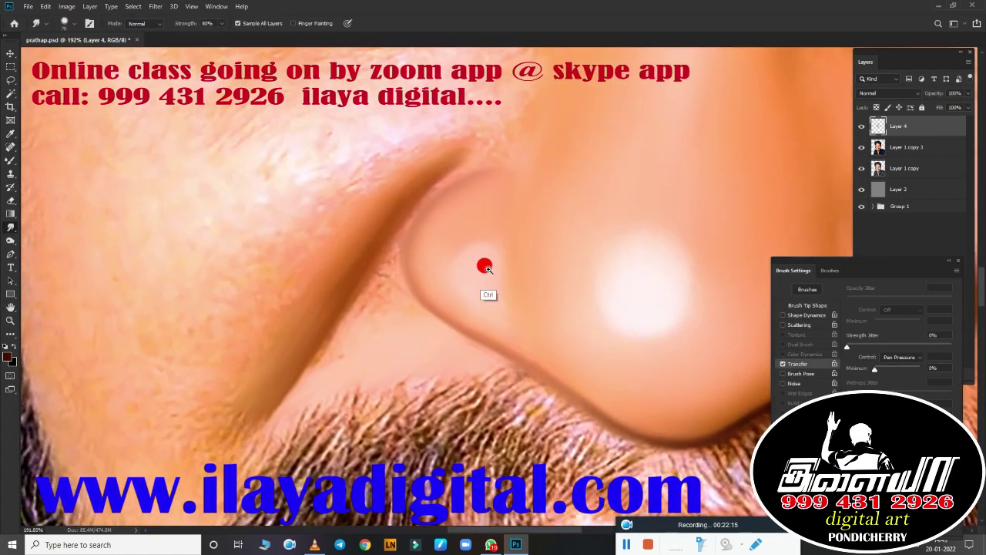
{"action": "left_click_drag", "start_coordinate": [485, 266], "coordinate": [408, 244]}
{"action": "key", "text": "p"}
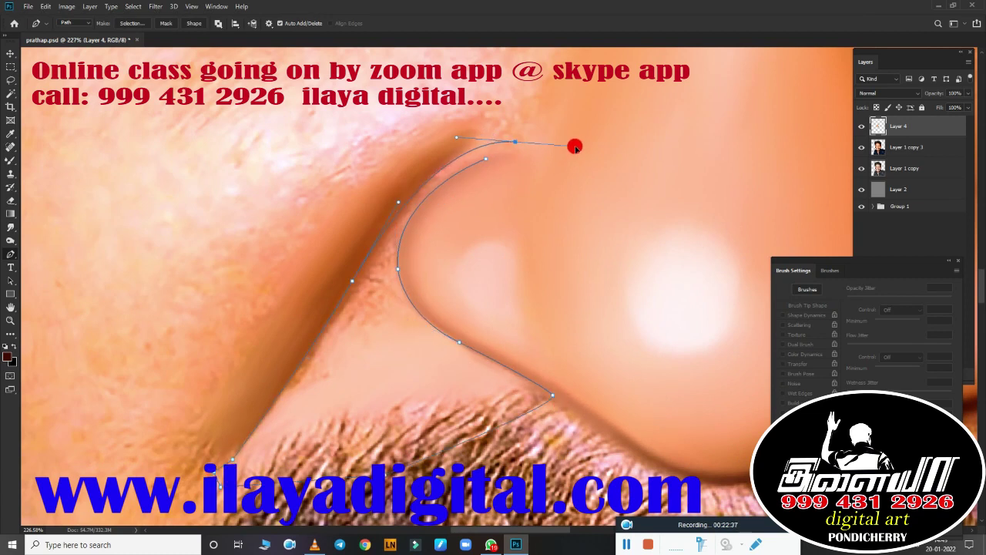
Step: Make a selection from the crease path and smudge the shadowed skin along its lower and left edges
{"action": "right_click", "coordinate": [445, 313]}
{"action": "left_click", "coordinate": [442, 224]}
{"action": "key", "text": "Return"}
{"action": "key", "text": "r"}
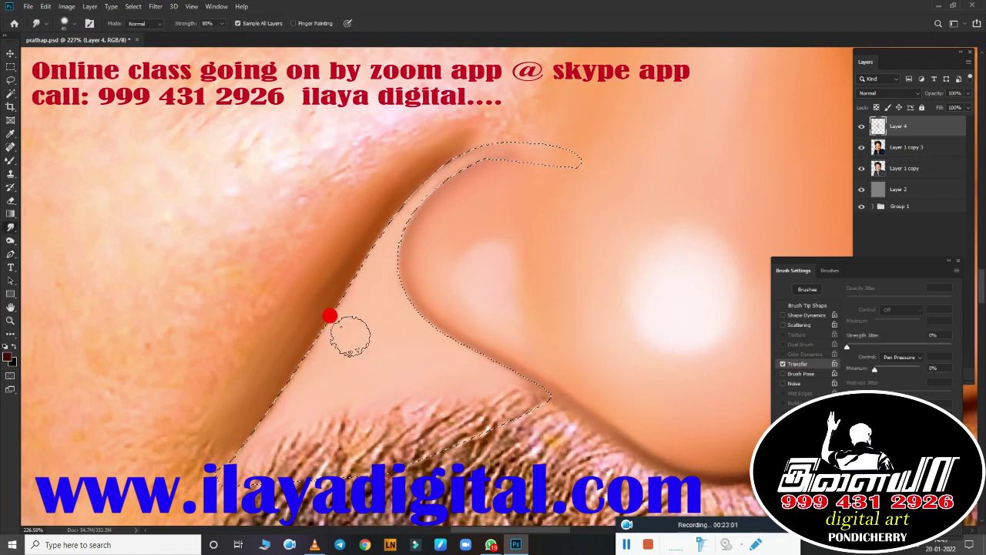
{"action": "left_click_drag", "start_coordinate": [350, 337], "coordinate": [469, 377]}
{"action": "mouse_move", "coordinate": [370, 342]}
{"action": "left_mouse_down"}
{"action": "mouse_move", "coordinate": [349, 316]}
{"action": "mouse_move", "coordinate": [359, 249]}
{"action": "left_mouse_up"}
{"action": "key", "text": "shift+b"}
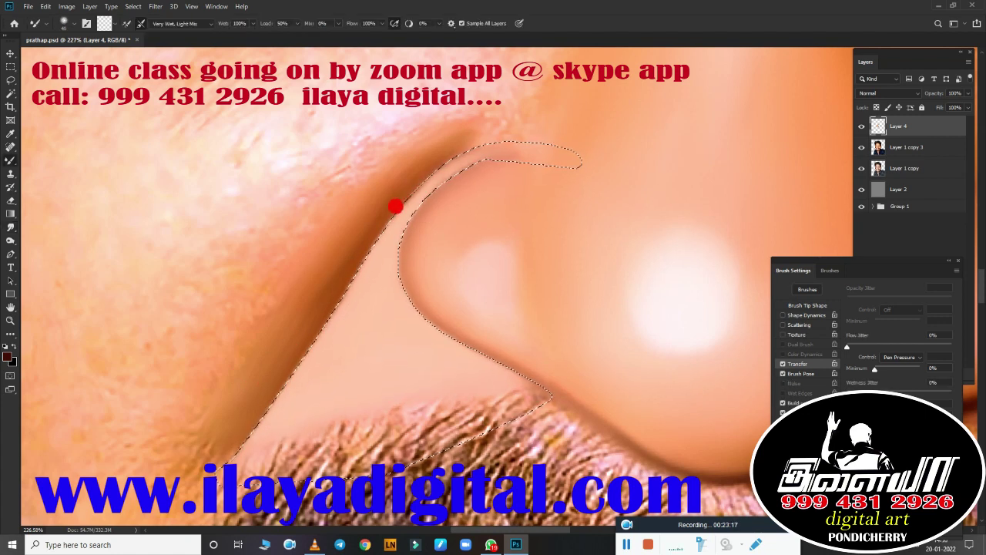
{"action": "key", "text": "r"}
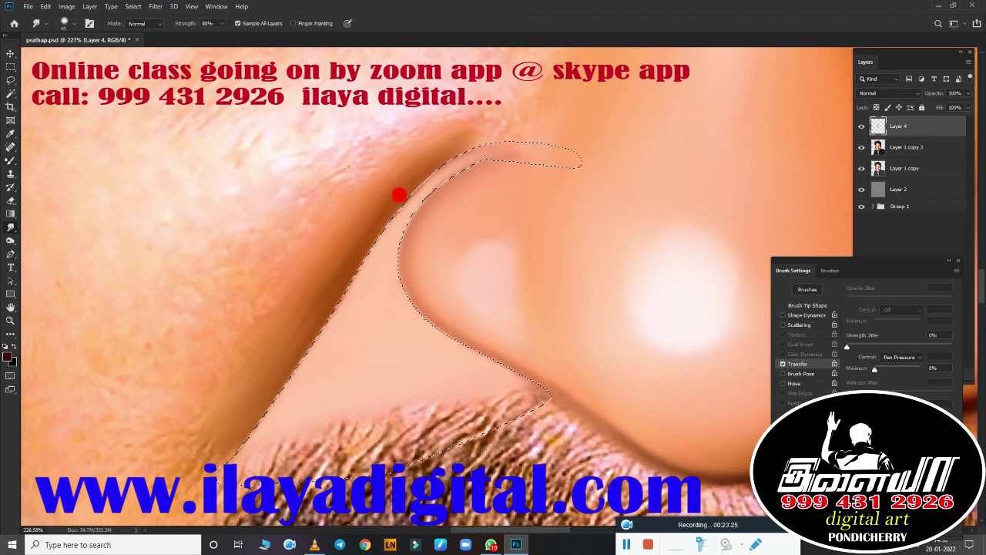
{"action": "left_click_drag", "start_coordinate": [337, 244], "coordinate": [293, 182]}
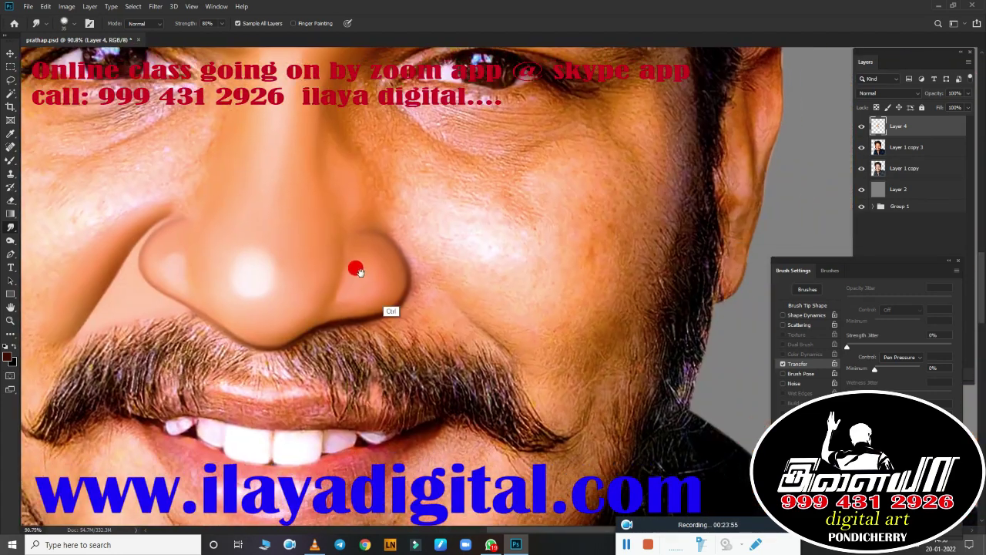
Step: Path around the nostril's outer edge, select it, and blend the skin right of the nose smooth
{"action": "left_click_drag", "start_coordinate": [356, 269], "coordinate": [478, 315]}
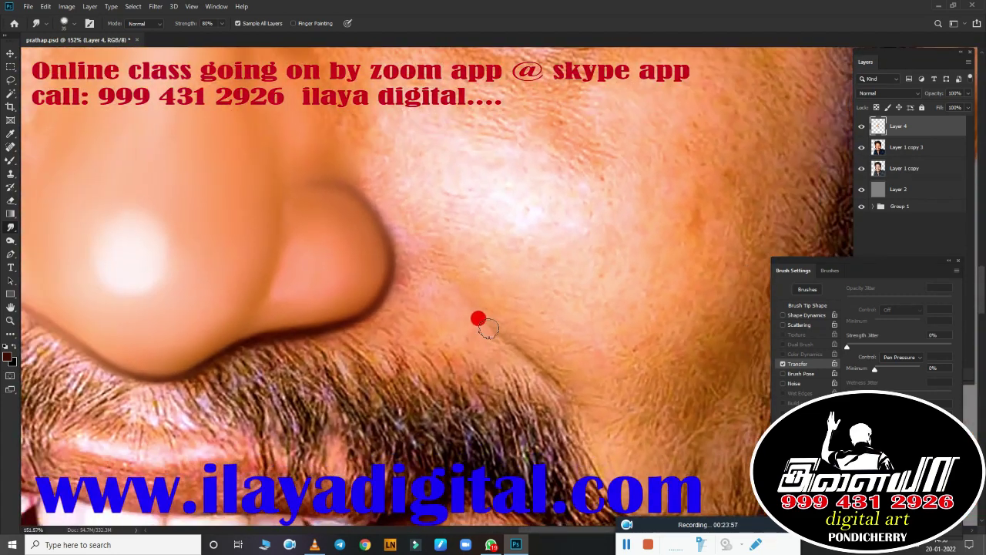
{"action": "key", "text": "p"}
{"action": "left_click_drag", "start_coordinate": [512, 345], "coordinate": [541, 364]}
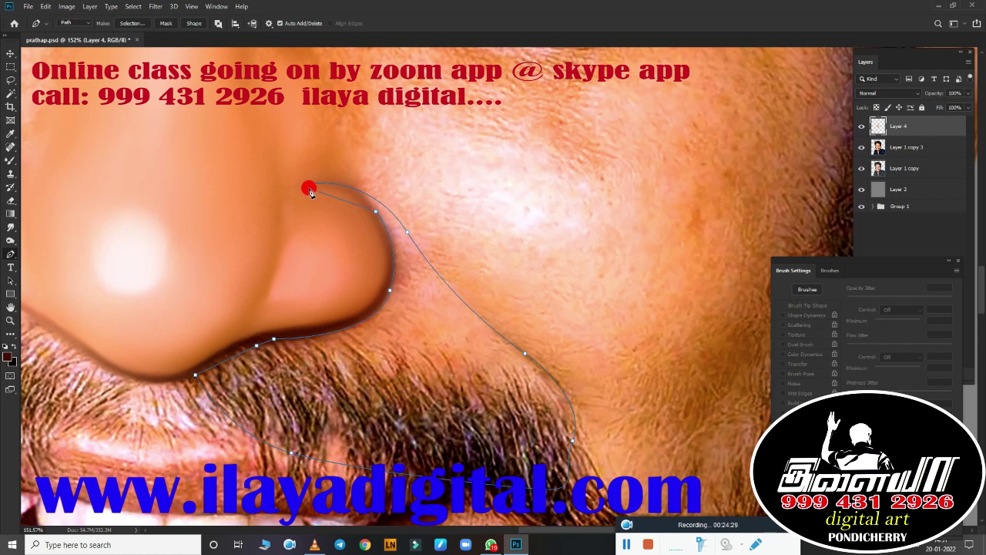
{"action": "key", "text": "ctrl+Return"}
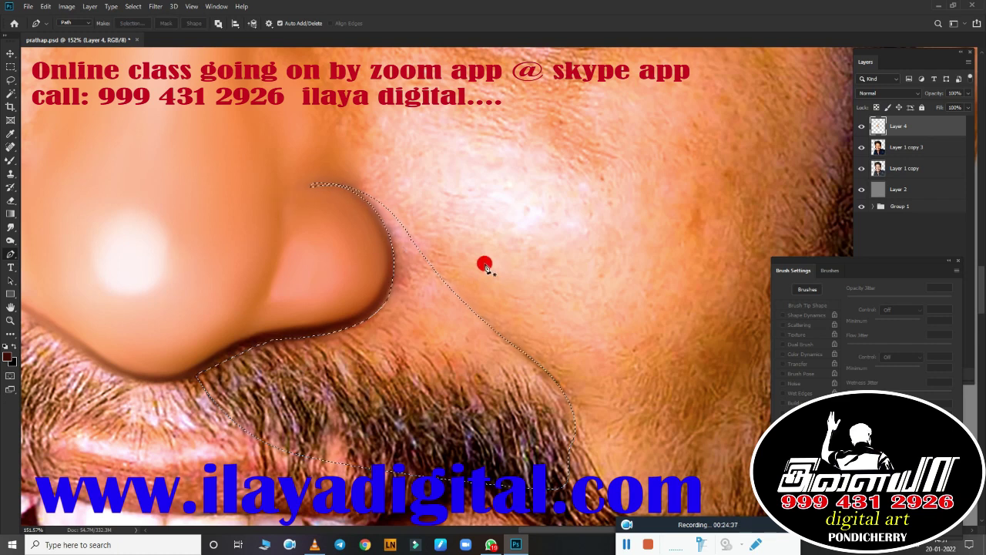
{"action": "scroll", "coordinate": [464, 256], "scroll_direction": "up", "scroll_amount": 2}
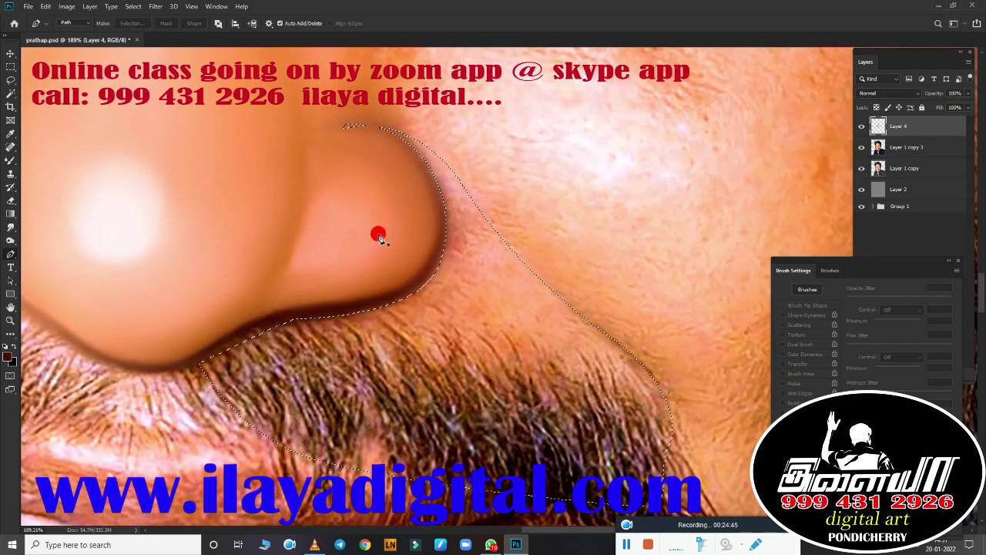
{"action": "key", "text": "r"}
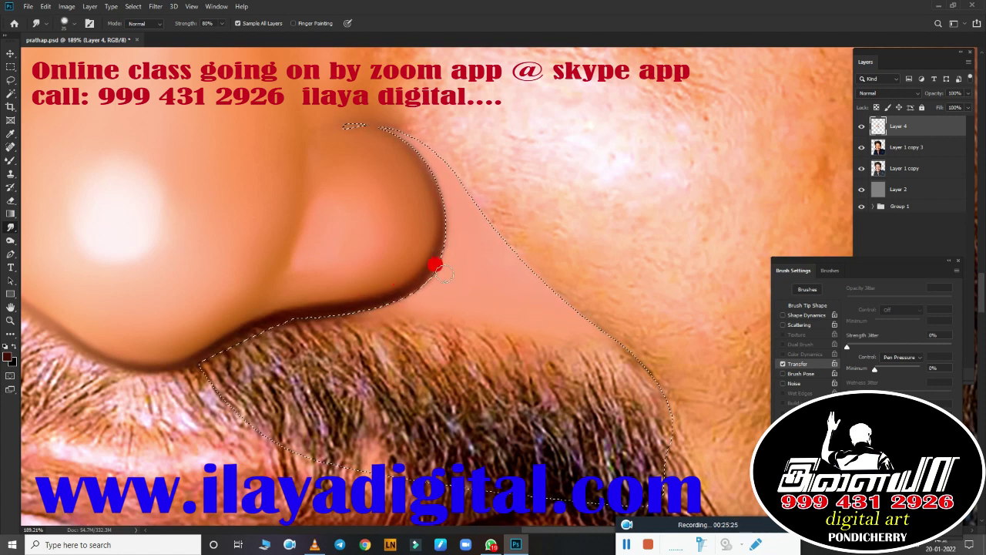
{"action": "key", "text": "b"}
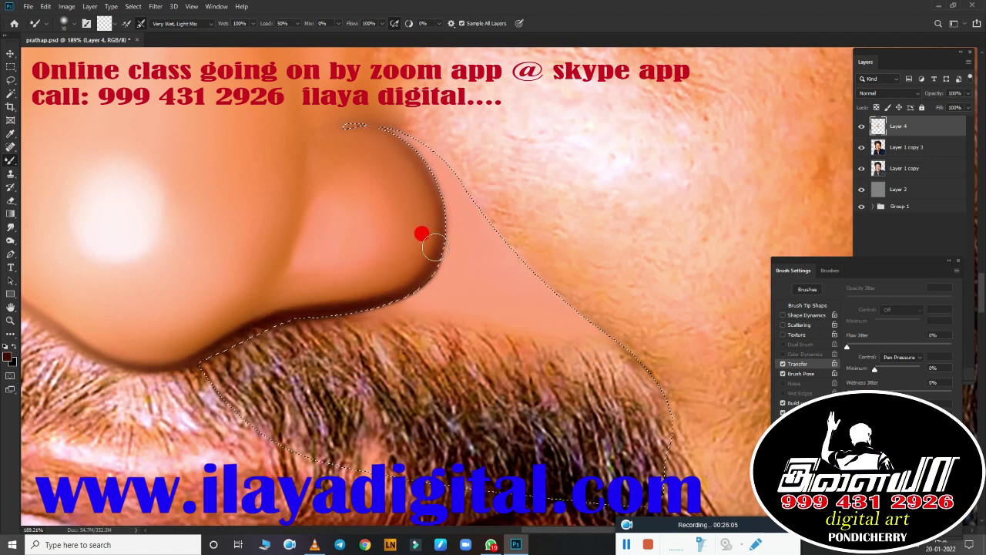
{"action": "left_click_drag", "start_coordinate": [485, 213], "coordinate": [383, 275]}
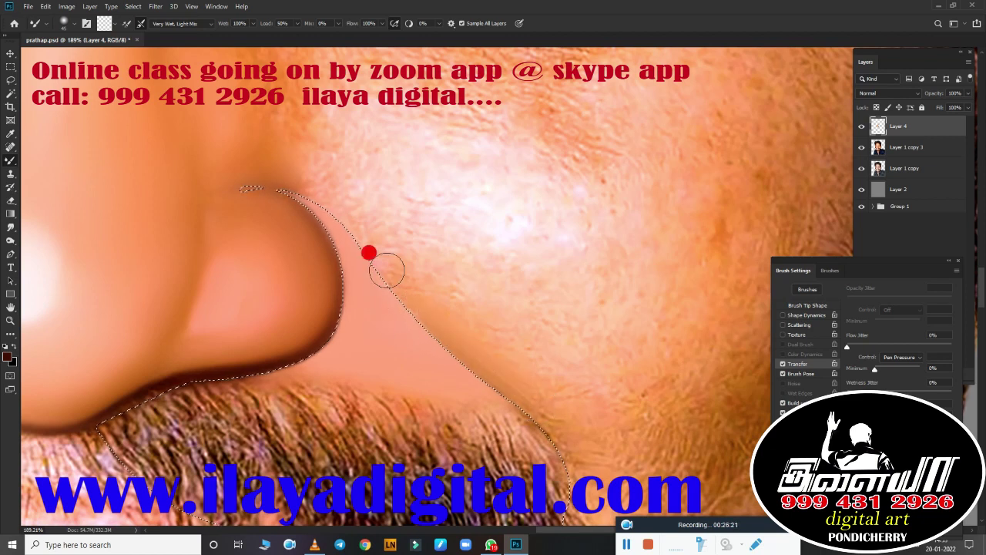
{"action": "mouse_move", "coordinate": [320, 185]}
{"action": "left_mouse_down"}
{"action": "mouse_move", "coordinate": [377, 252]}
{"action": "mouse_move", "coordinate": [581, 393]}
{"action": "mouse_move", "coordinate": [507, 381]}
{"action": "left_mouse_up"}
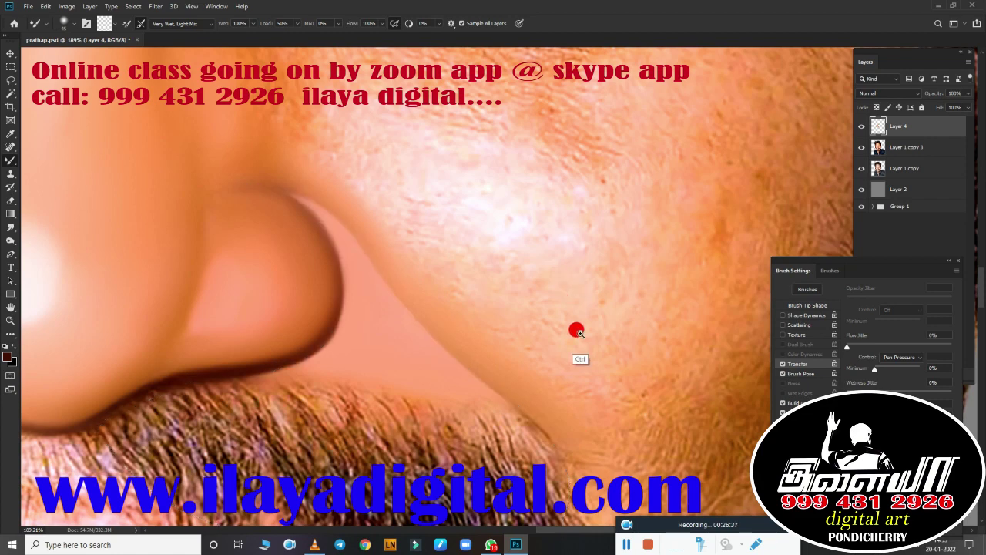
{"action": "key", "text": "ctrl+0"}
{"action": "scroll", "coordinate": [414, 329], "scroll_direction": "up", "scroll_amount": 3}
{"action": "scroll", "coordinate": [414, 330], "scroll_direction": "up", "scroll_amount": 2}
{"action": "key", "text": "e"}
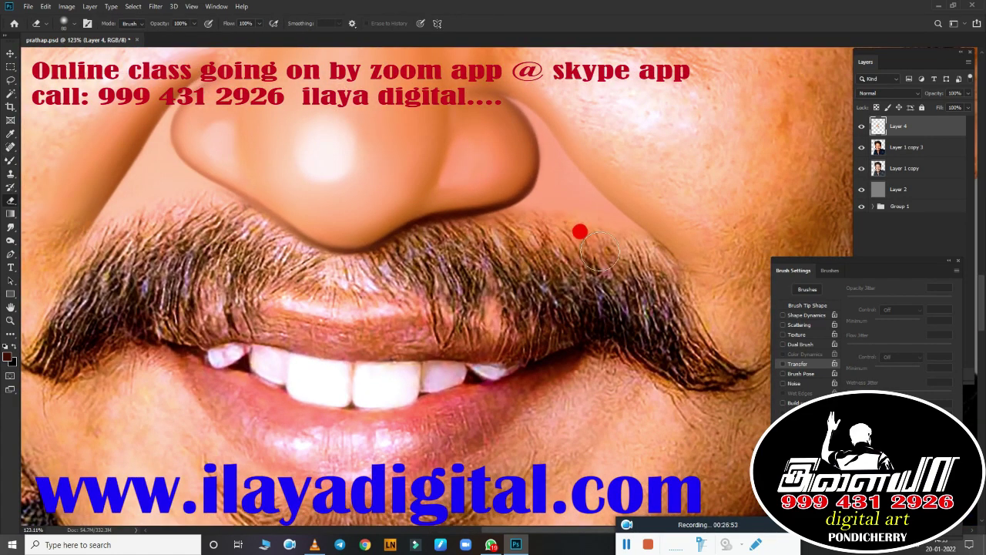
{"action": "scroll", "coordinate": [494, 347], "scroll_direction": "down", "scroll_amount": 5}
{"action": "scroll", "coordinate": [403, 161], "scroll_direction": "up", "scroll_amount": 5}
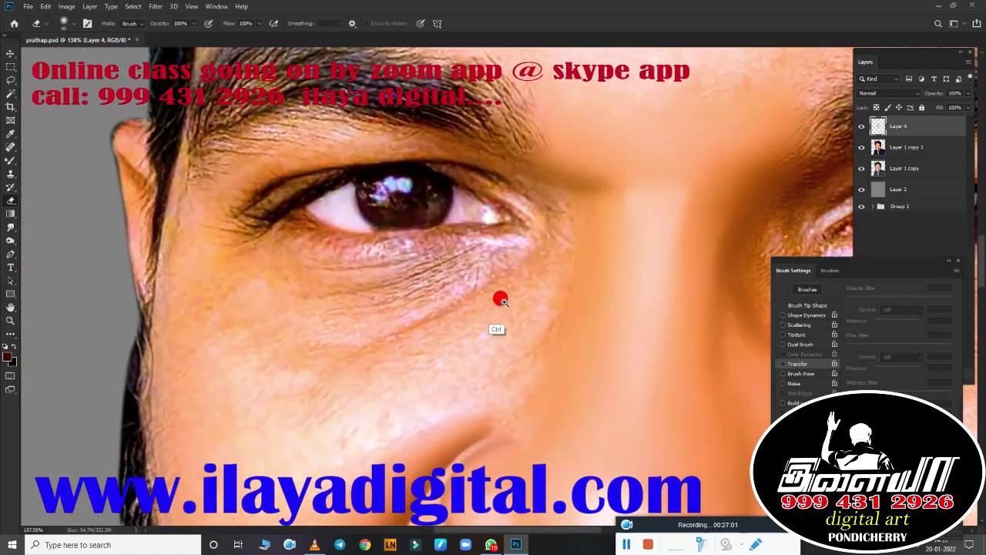
{"action": "key", "text": "p"}
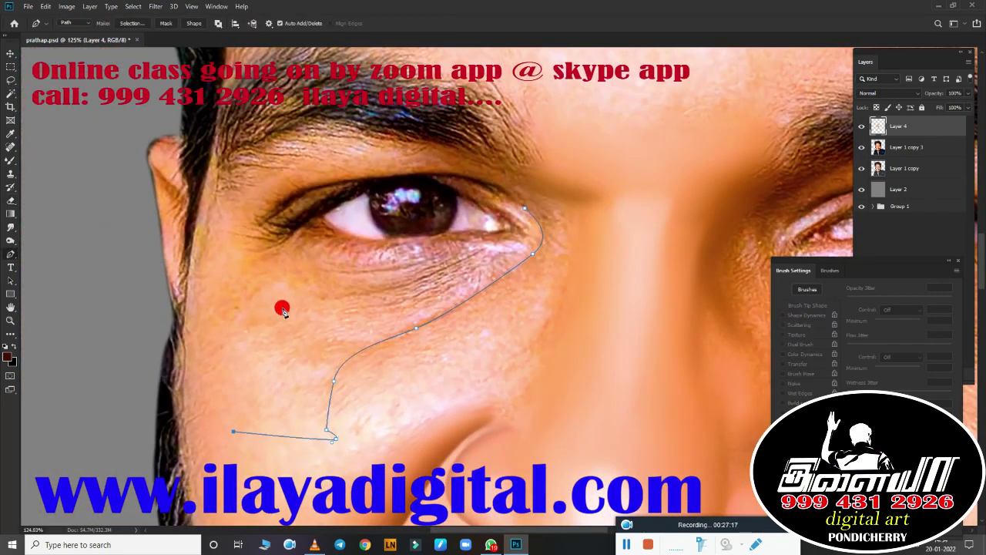
{"action": "left_click_drag", "start_coordinate": [477, 255], "coordinate": [515, 225]}
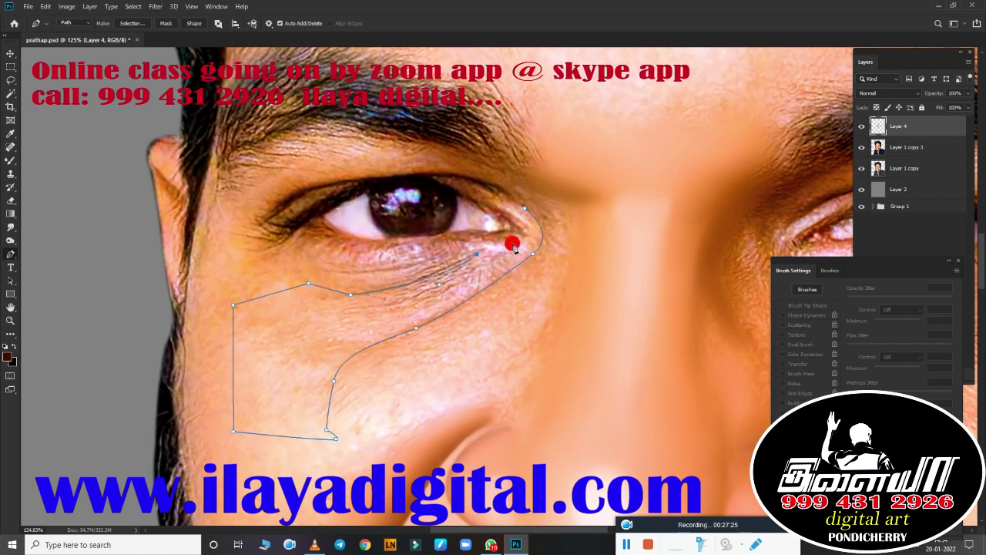
{"action": "key", "text": "ctrl+z"}
{"action": "key", "text": "Return"}
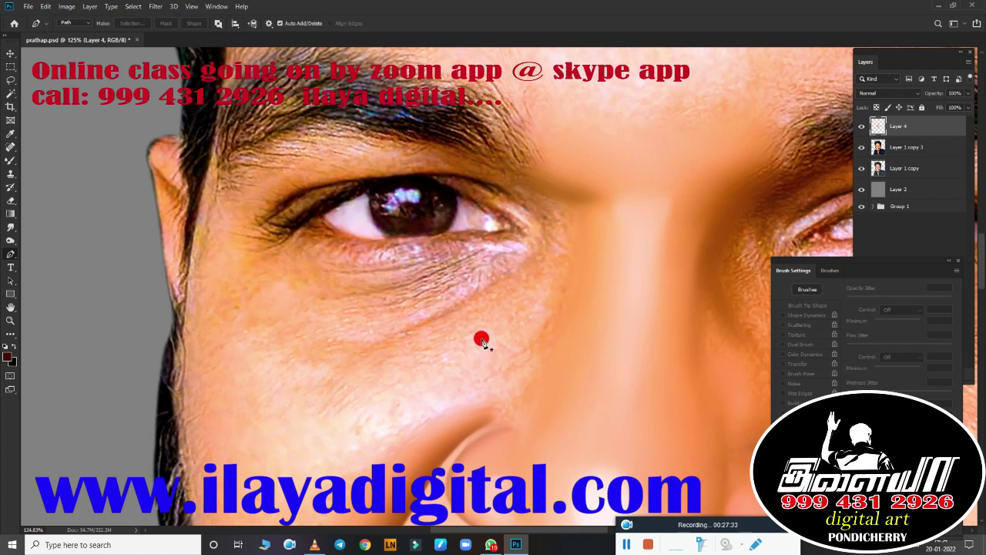
{"action": "key", "text": "b"}
{"action": "scroll", "coordinate": [487, 289], "scroll_direction": "up", "scroll_amount": 3}
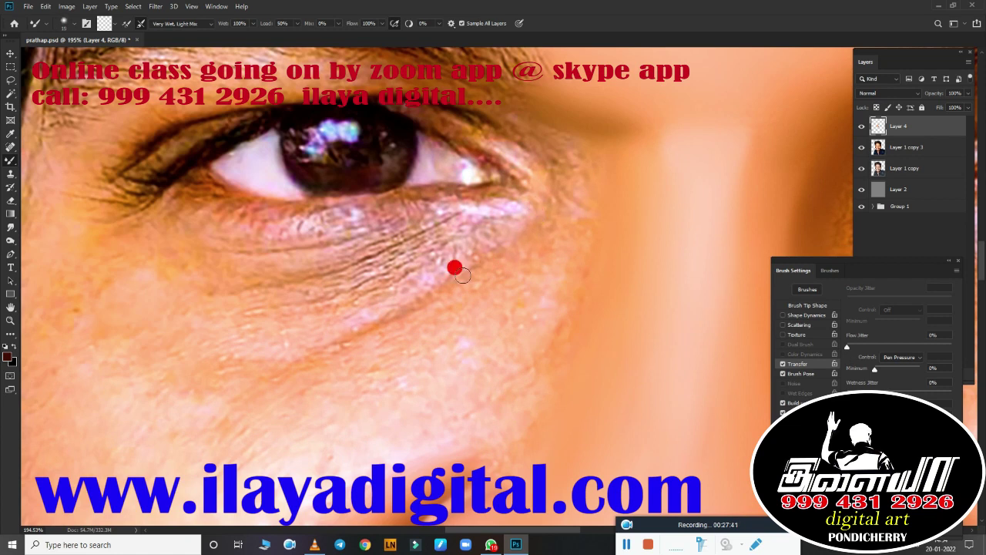
Step: Smudge the under-eye crease and lower eyelid skin smooth
{"action": "left_click", "coordinate": [815, 308]}
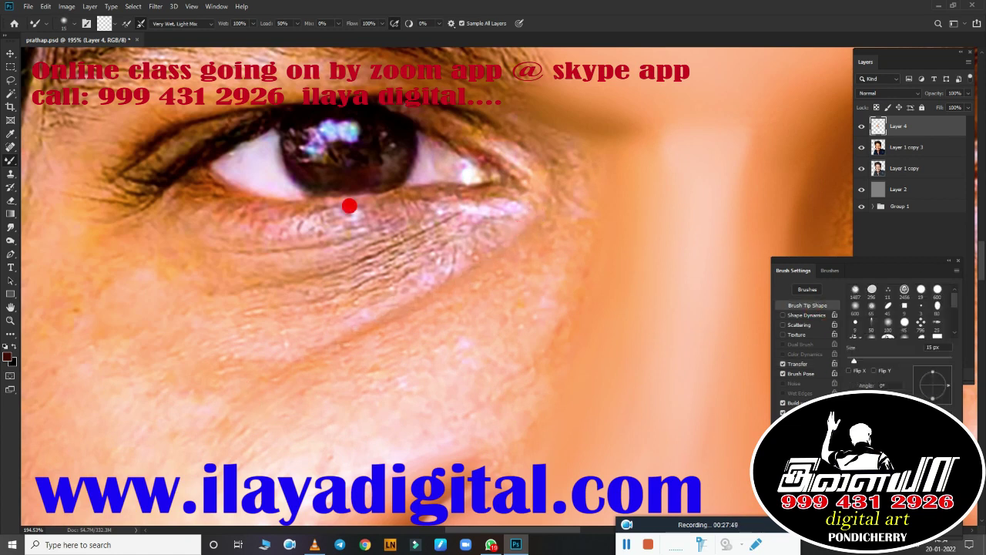
{"action": "left_click", "coordinate": [210, 23]}
{"action": "left_click", "coordinate": [212, 25]}
{"action": "scroll", "coordinate": [473, 330], "scroll_direction": "down", "scroll_amount": 5}
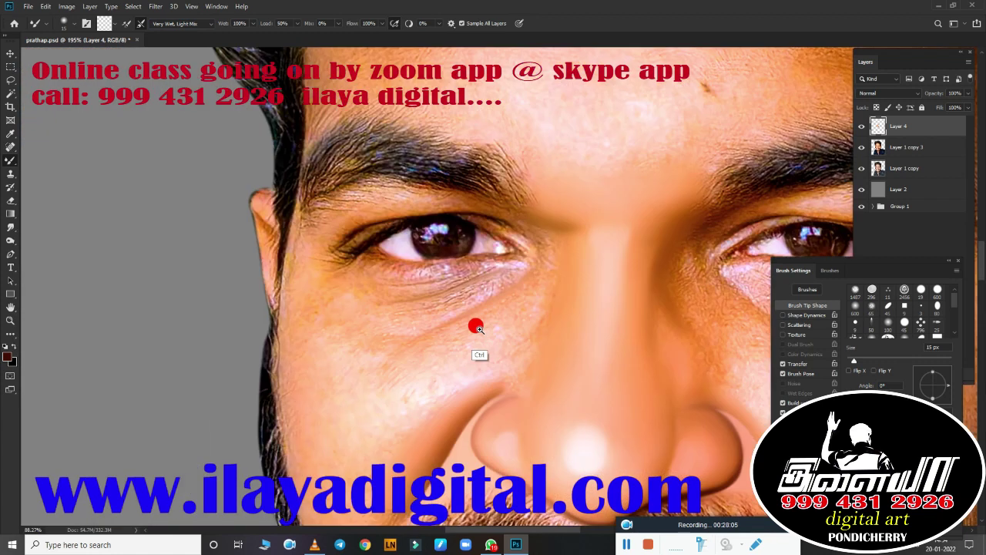
{"action": "scroll", "coordinate": [346, 246], "scroll_direction": "up", "scroll_amount": 4}
{"action": "key", "text": "r"}
{"action": "left_click_drag", "start_coordinate": [292, 386], "coordinate": [427, 336]}
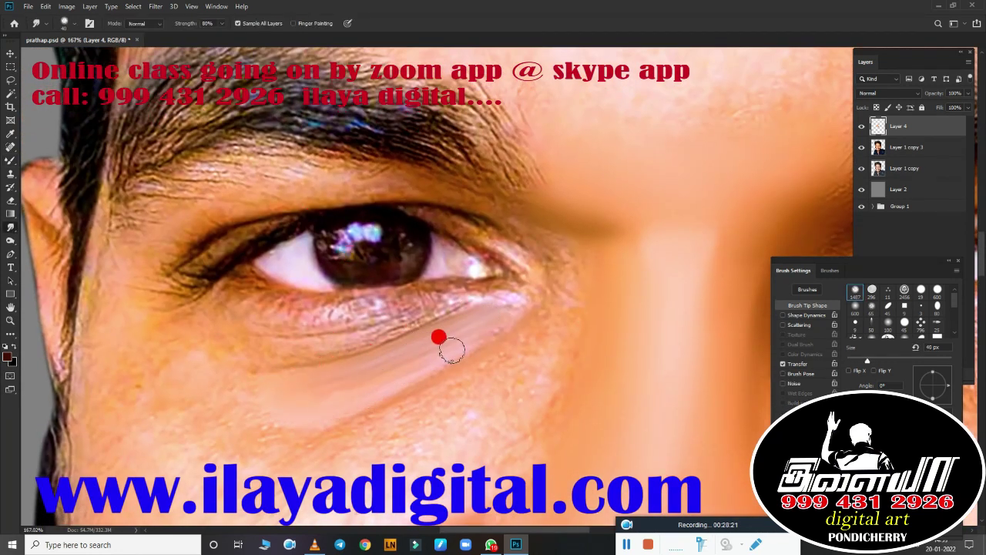
{"action": "mouse_move", "coordinate": [330, 349]}
{"action": "left_mouse_down"}
{"action": "mouse_move", "coordinate": [293, 339]}
{"action": "mouse_move", "coordinate": [357, 301]}
{"action": "mouse_move", "coordinate": [506, 287]}
{"action": "left_mouse_up"}
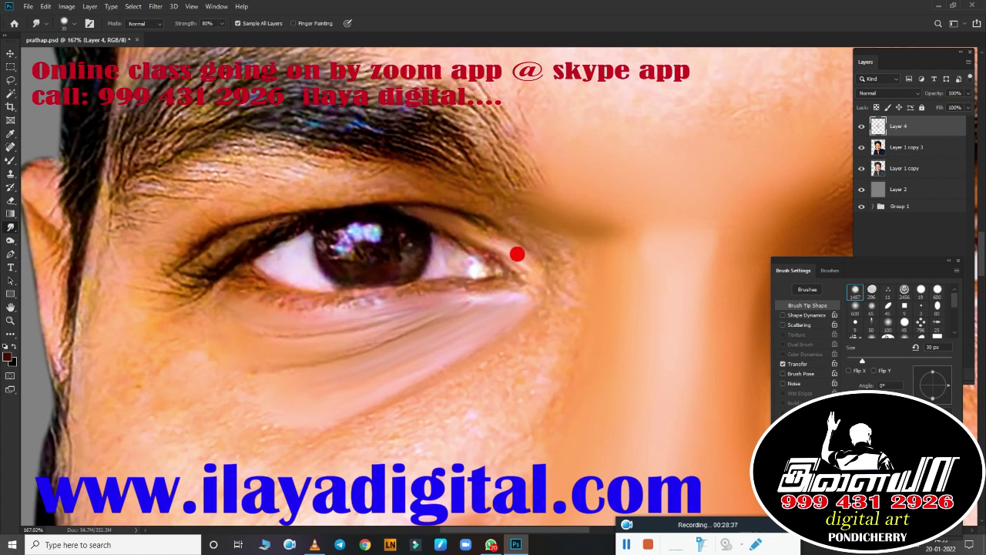
Step: Smudge the upper eyelid and the skin under the eyebrow near the temple at 60-80 px
{"action": "key", "text": "bracketright"}
{"action": "left_click_drag", "start_coordinate": [170, 264], "coordinate": [446, 210]}
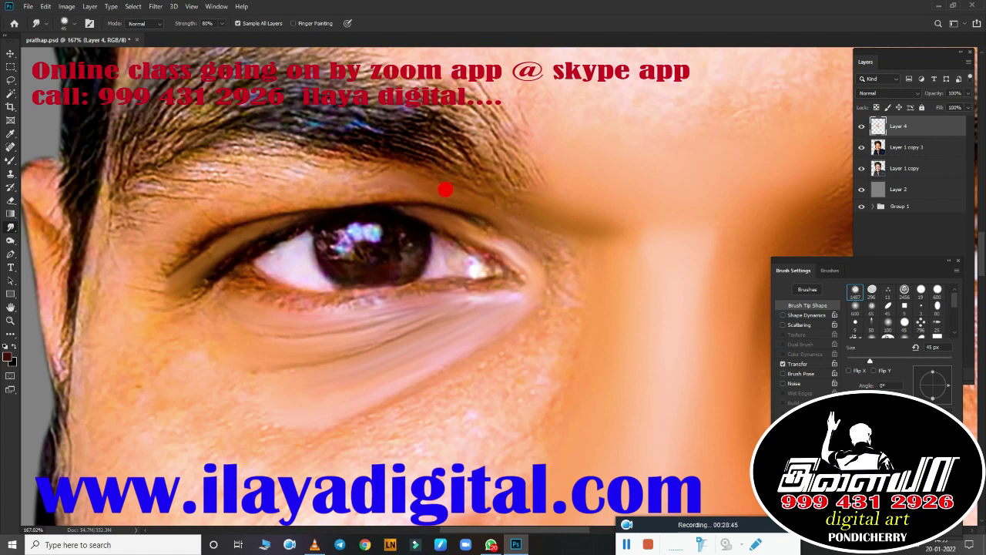
{"action": "key", "text": "bracketleft"}
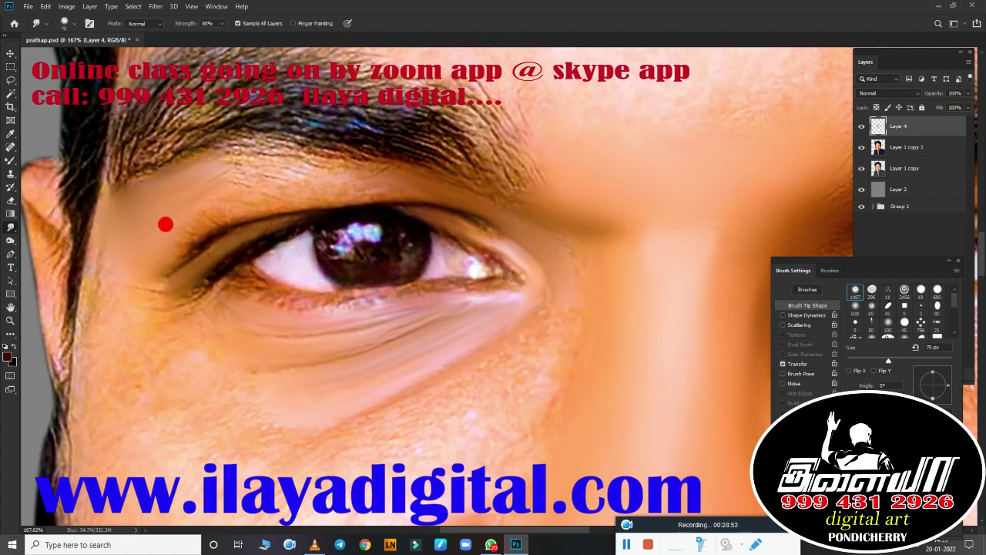
{"action": "mouse_move", "coordinate": [196, 185]}
{"action": "left_mouse_down"}
{"action": "mouse_move", "coordinate": [133, 182]}
{"action": "mouse_move", "coordinate": [363, 153]}
{"action": "mouse_move", "coordinate": [434, 188]}
{"action": "left_mouse_up"}
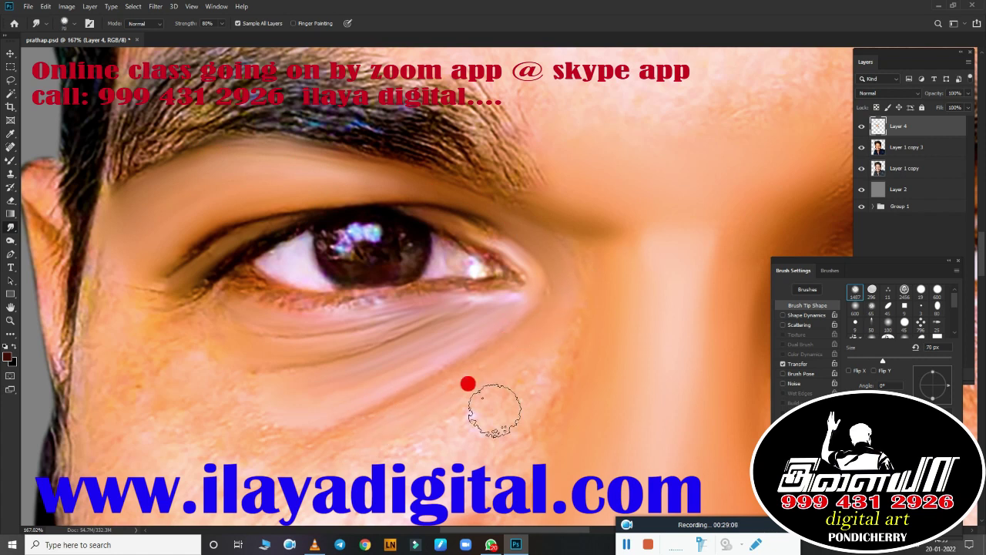
{"action": "key", "text": "bracketright"}
{"action": "key", "text": "bracketright"}
{"action": "key", "text": "bracketright"}
{"action": "scroll", "coordinate": [387, 344], "scroll_direction": "left", "scroll_amount": 2}
{"action": "scroll", "coordinate": [387, 344], "scroll_direction": "down", "scroll_amount": 3}
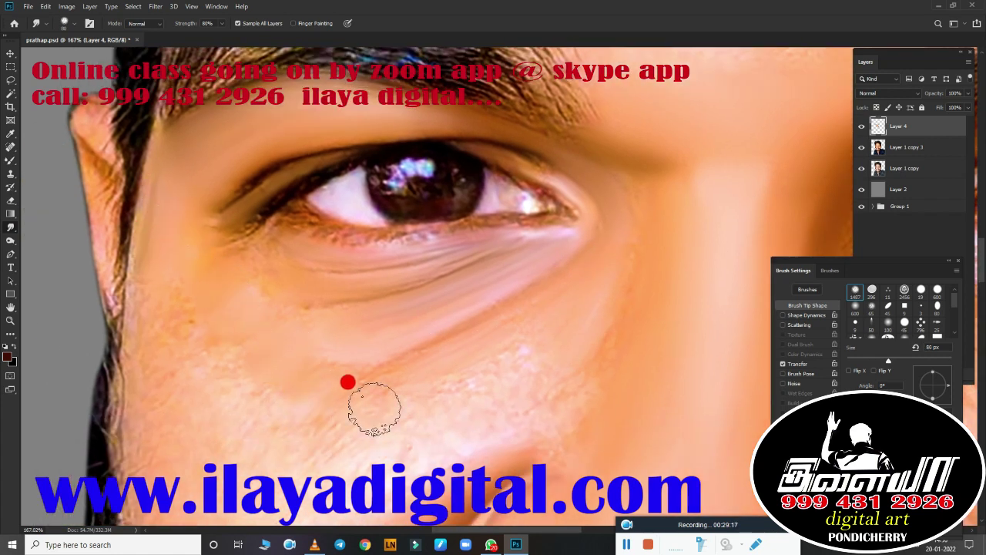
Step: Blend the skin under and below the eye with the Mixer Brush at 100 px, then 25 px
{"action": "key", "text": "b"}
{"action": "scroll", "coordinate": [480, 328], "scroll_direction": "up", "scroll_amount": 1}
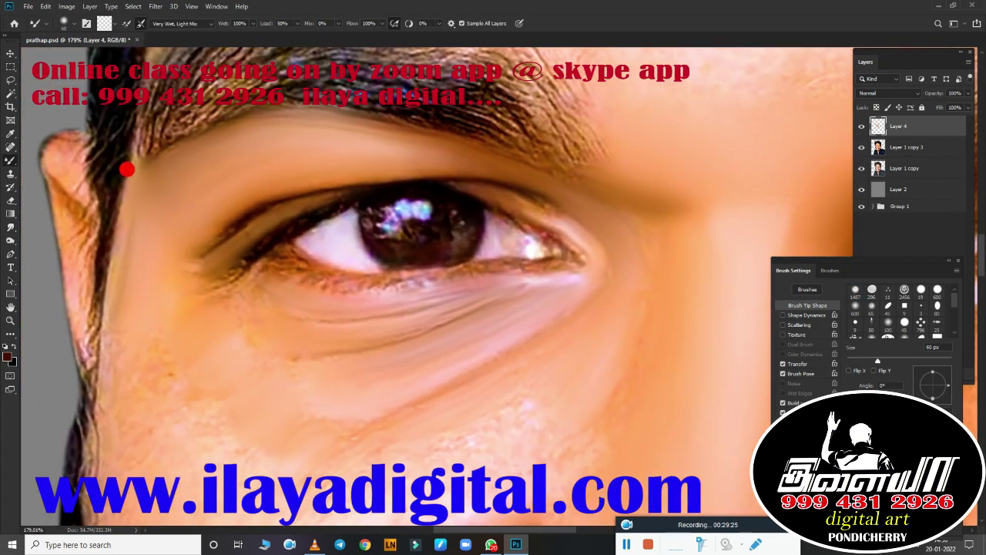
{"action": "key", "text": "bracketright"}
{"action": "key", "text": "bracketright"}
{"action": "key", "text": "bracketright"}
{"action": "key", "text": "bracketright"}
{"action": "key", "text": "bracketright"}
{"action": "key", "text": "bracketright"}
{"action": "key", "text": "bracketleft"}
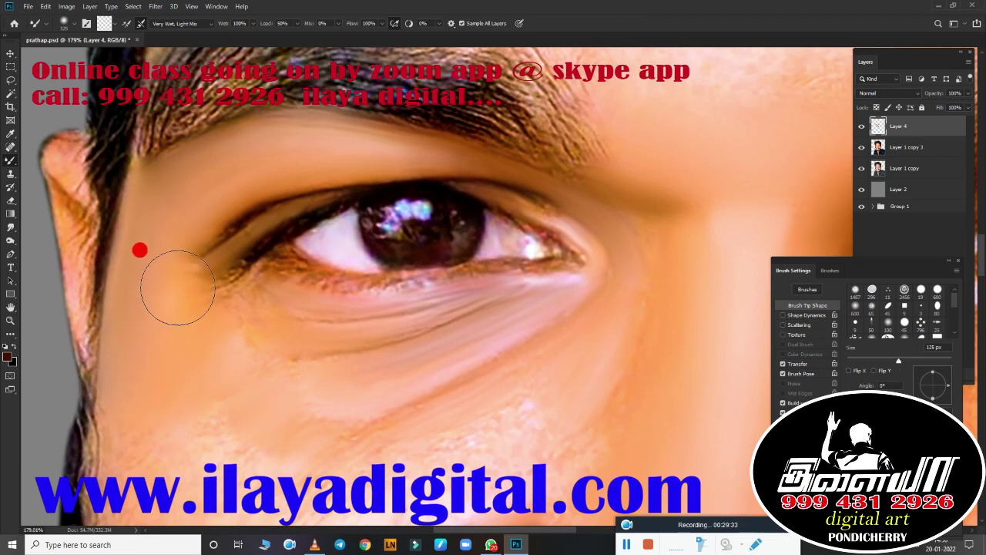
{"action": "left_click_drag", "start_coordinate": [176, 282], "coordinate": [260, 301]}
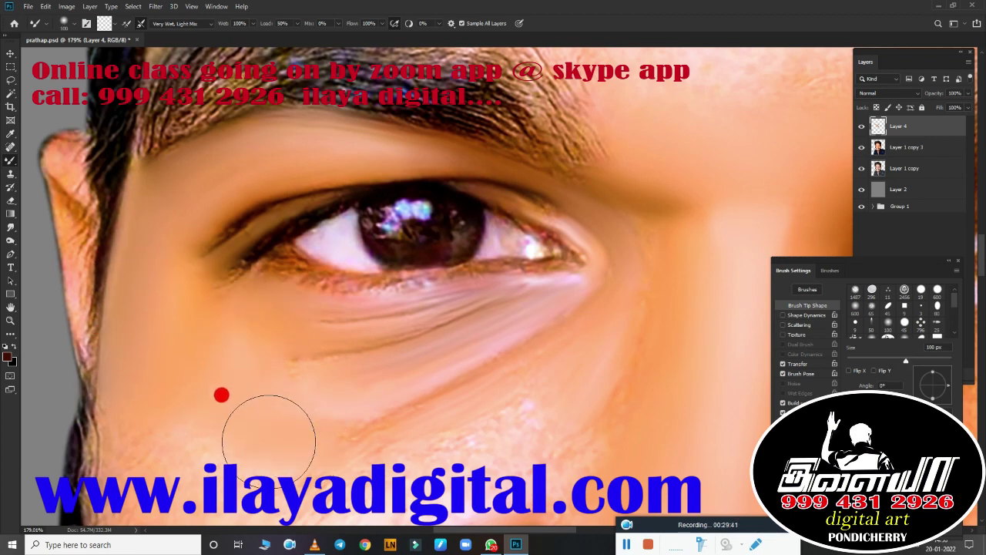
{"action": "key", "text": "bracketleft"}
{"action": "key", "text": "bracketleft"}
{"action": "key", "text": "bracketleft"}
{"action": "key", "text": "bracketleft"}
{"action": "key", "text": "bracketleft"}
{"action": "key", "text": "bracketleft"}
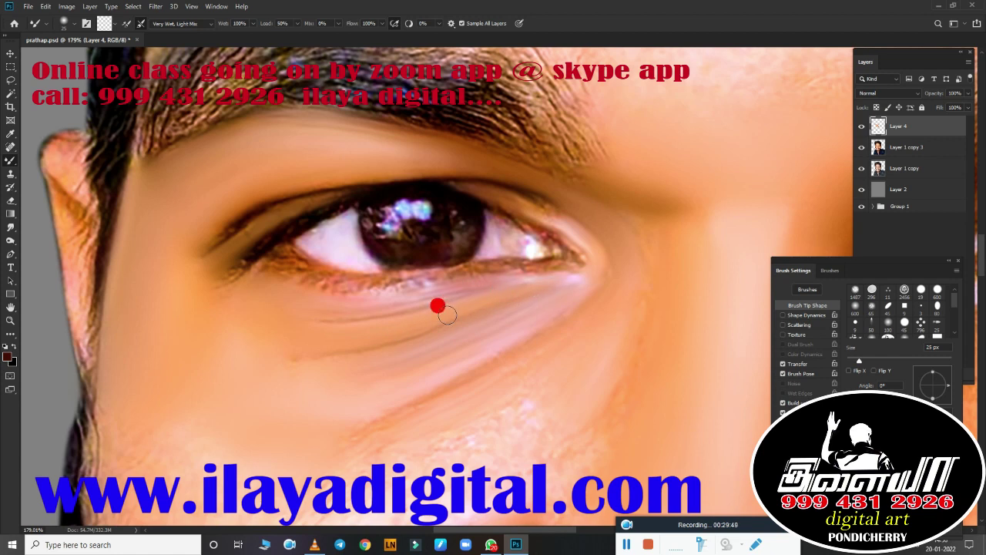
{"action": "key", "text": "bracketleft"}
{"action": "left_click_drag", "start_coordinate": [339, 401], "coordinate": [354, 414]}
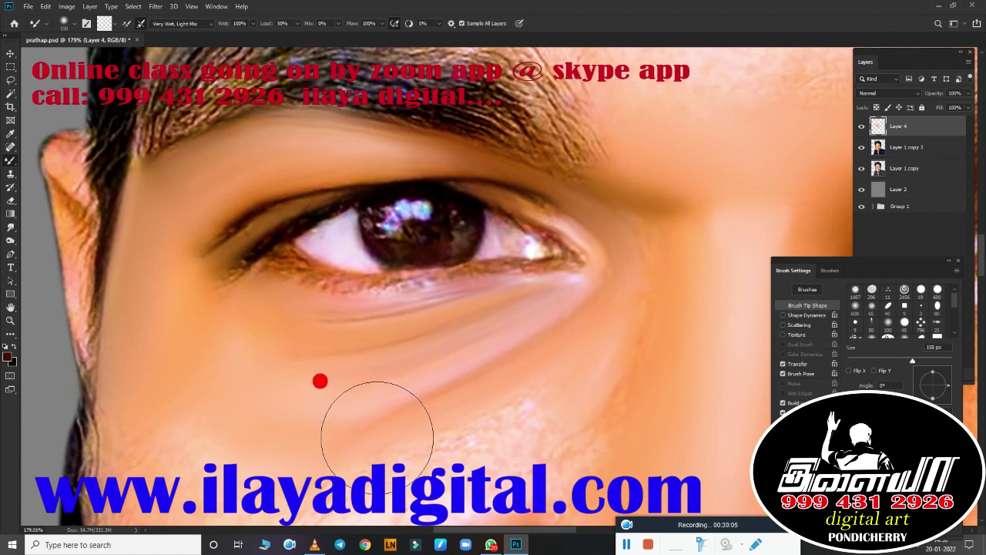
{"action": "key", "text": "bracketright"}
{"action": "key", "text": "bracketright"}
{"action": "key", "text": "bracketright"}
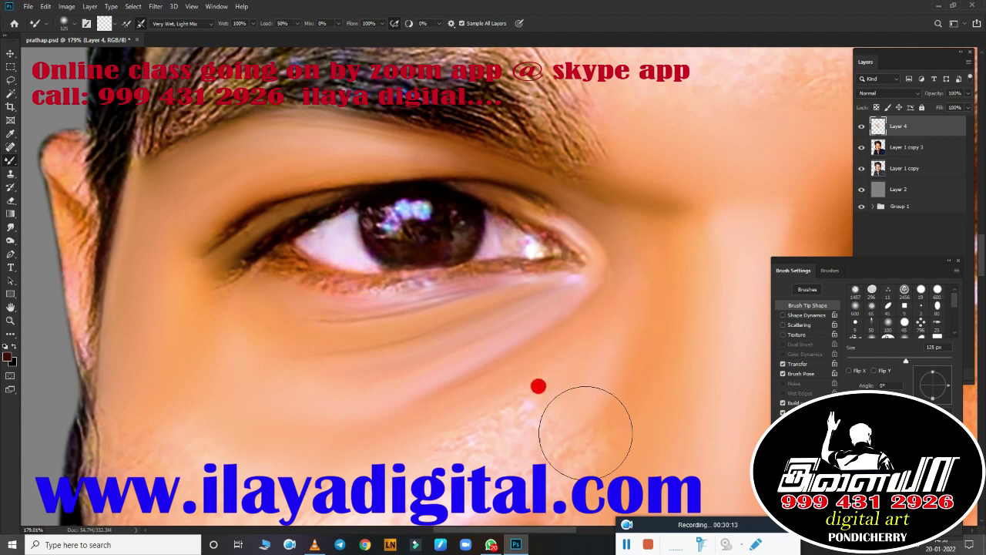
{"action": "key", "text": "bracketright"}
{"action": "key", "text": "bracketright"}
{"action": "key", "text": "bracketright"}
{"action": "key", "text": "bracketleft"}
{"action": "key", "text": "bracketleft"}
{"action": "key", "text": "bracketleft"}
Step: Paint a dark 25 px upper-eyelid crease line out to the outer corner
{"action": "scroll", "coordinate": [466, 224], "scroll_direction": "up", "scroll_amount": 2}
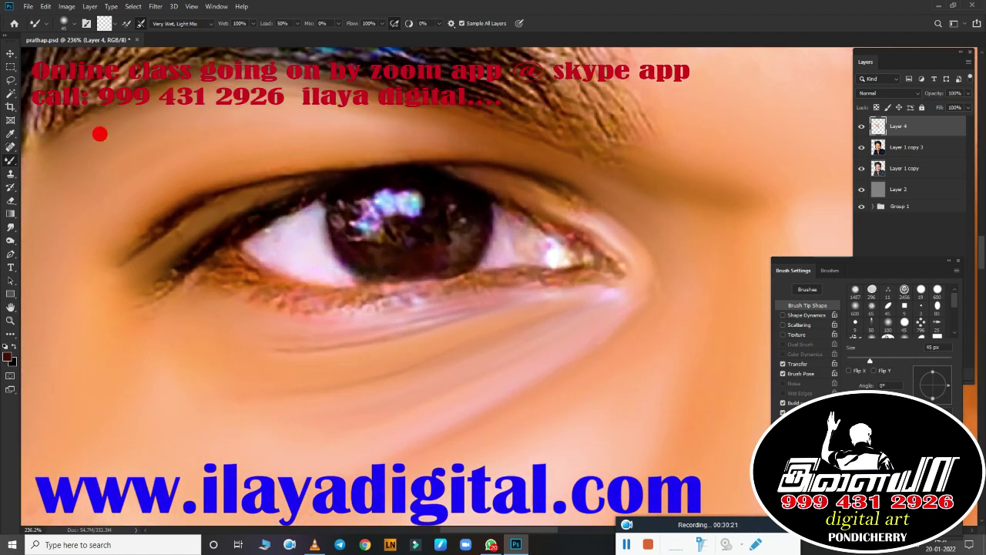
{"action": "key", "text": "bracketright"}
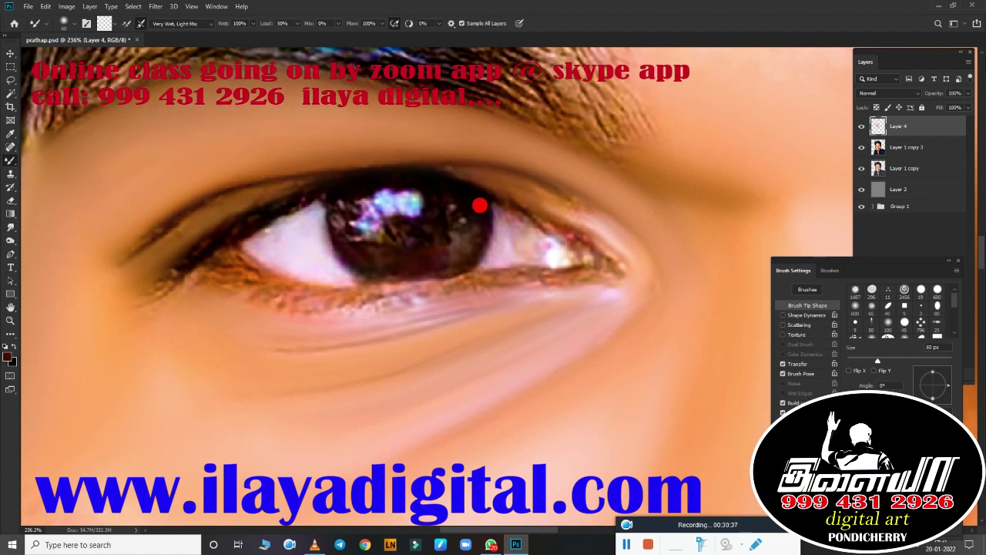
{"action": "key", "text": "bracketleft"}
{"action": "key", "text": "bracketleft"}
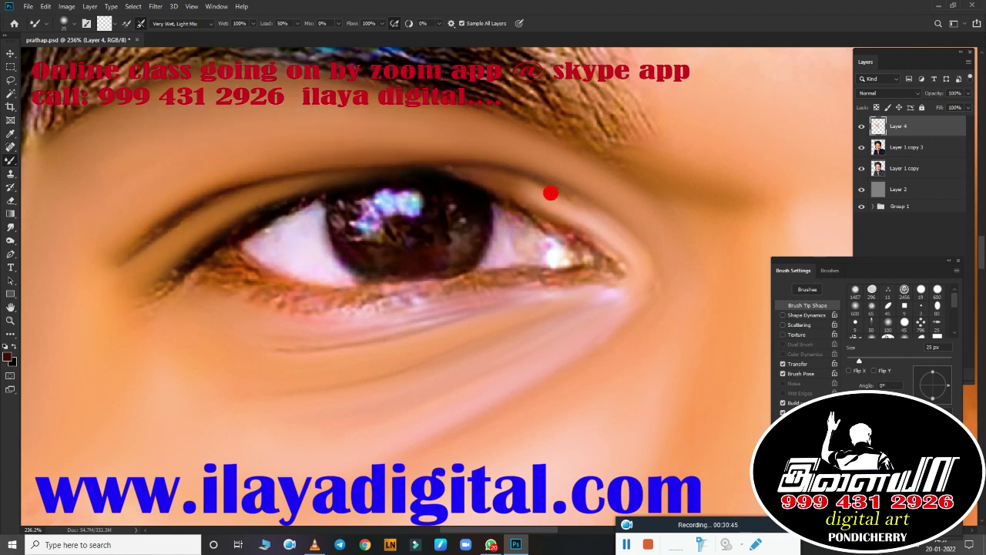
{"action": "mouse_move", "coordinate": [211, 197]}
{"action": "left_mouse_down"}
{"action": "mouse_move", "coordinate": [144, 220]}
{"action": "mouse_move", "coordinate": [264, 170]}
{"action": "left_mouse_up"}
{"action": "mouse_move", "coordinate": [336, 157]}
{"action": "left_mouse_down"}
{"action": "mouse_move", "coordinate": [543, 176]}
{"action": "mouse_move", "coordinate": [558, 133]}
{"action": "left_mouse_up"}
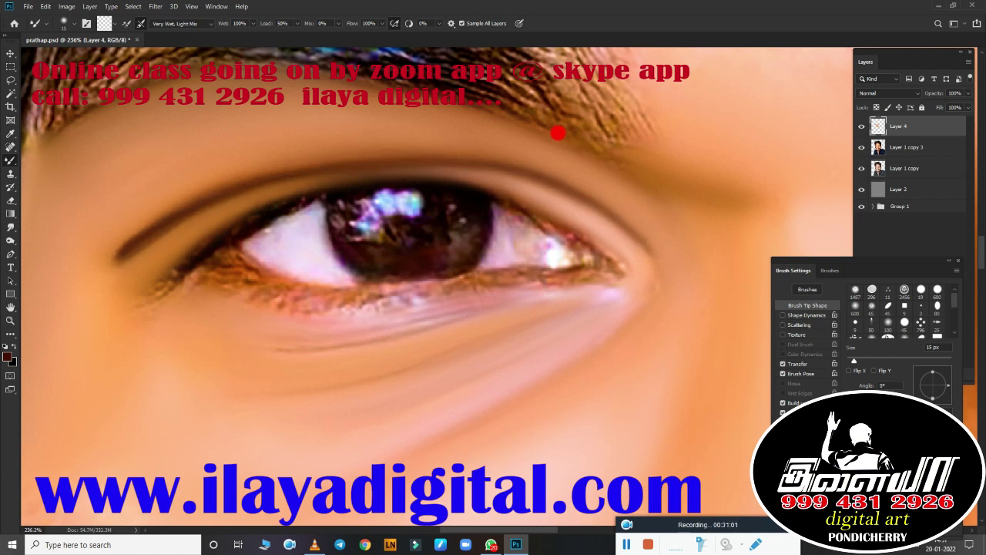
Step: Darken and smooth the lower lash line, then darken the upper lid edge near the inner corner
{"action": "mouse_move", "coordinate": [237, 279]}
{"action": "left_mouse_down"}
{"action": "mouse_move", "coordinate": [319, 288]}
{"action": "mouse_move", "coordinate": [557, 272]}
{"action": "left_mouse_up"}
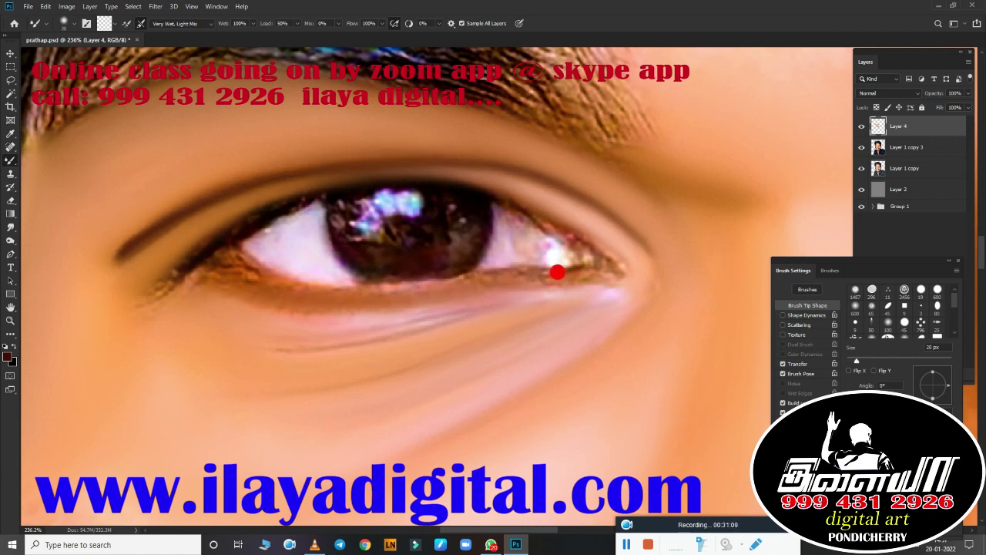
{"action": "left_click_drag", "start_coordinate": [257, 290], "coordinate": [577, 266]}
{"action": "left_click_drag", "start_coordinate": [239, 323], "coordinate": [494, 292]}
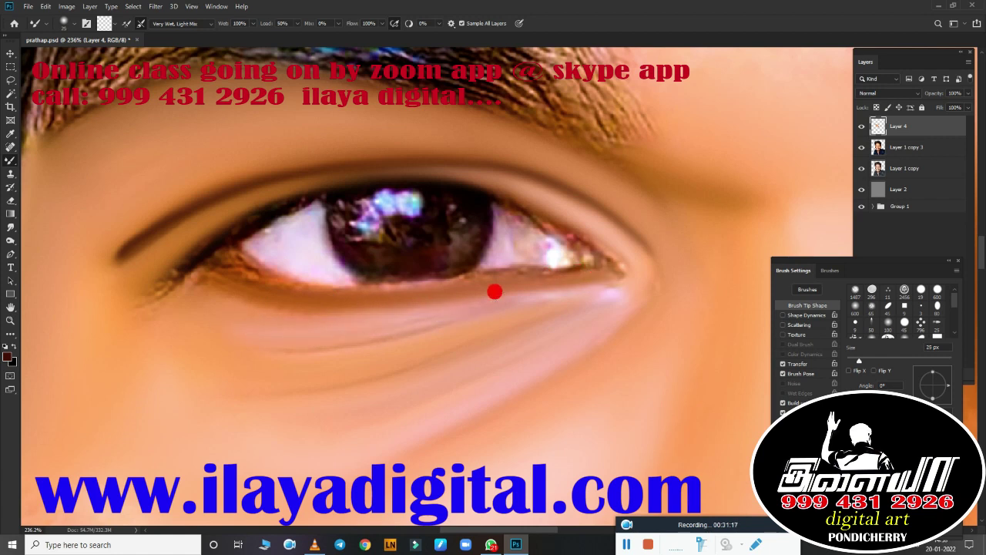
{"action": "key", "text": "bracketleft"}
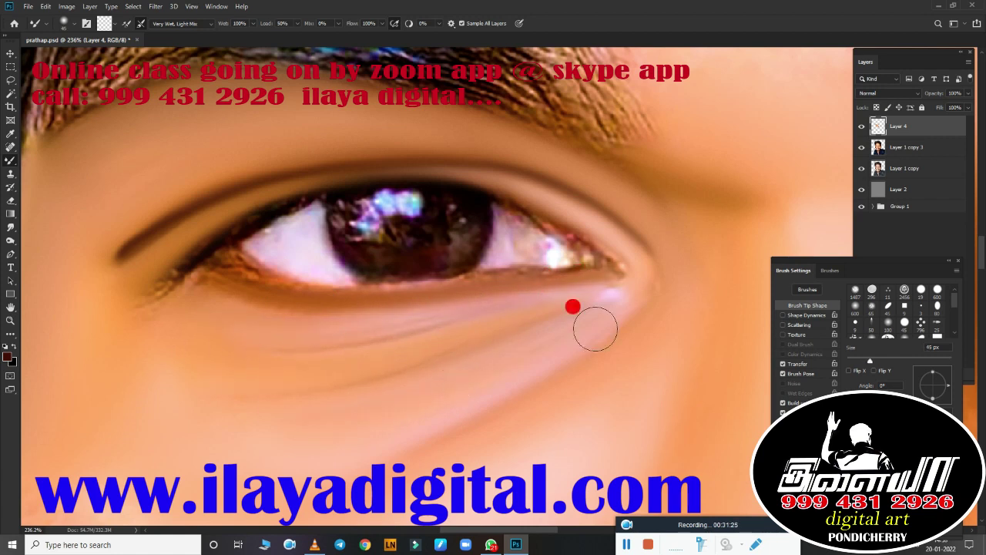
{"action": "key", "text": "bracketleft"}
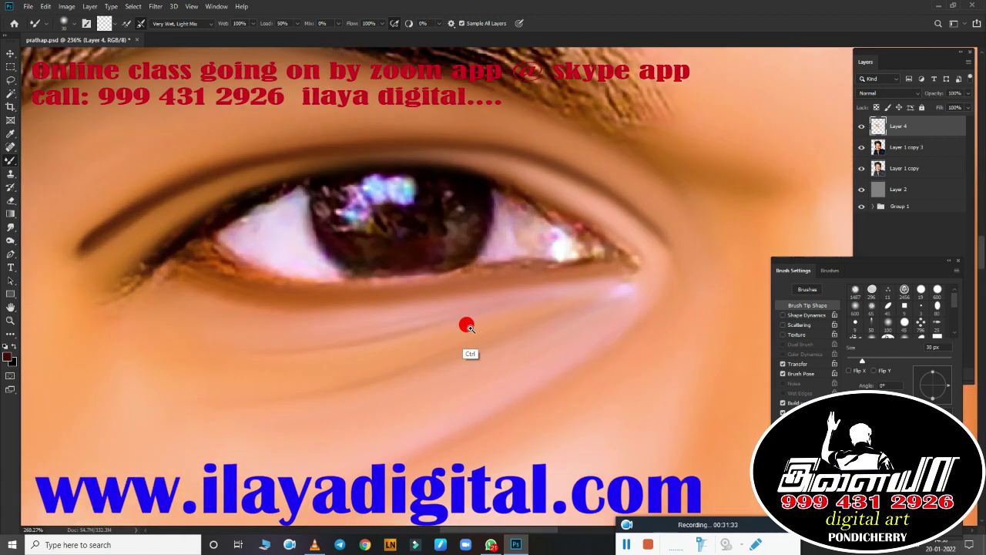
{"action": "scroll", "coordinate": [467, 323], "scroll_direction": "up", "scroll_amount": 3}
{"action": "key", "text": "bracketleft"}
{"action": "key", "text": "bracketleft"}
{"action": "key", "text": "bracketleft"}
{"action": "mouse_move", "coordinate": [177, 219]}
{"action": "left_mouse_down"}
{"action": "mouse_move", "coordinate": [264, 170]}
{"action": "mouse_move", "coordinate": [255, 213]}
{"action": "mouse_move", "coordinate": [209, 242]}
{"action": "mouse_move", "coordinate": [295, 265]}
{"action": "left_mouse_up"}
{"action": "key", "text": "bracketleft"}
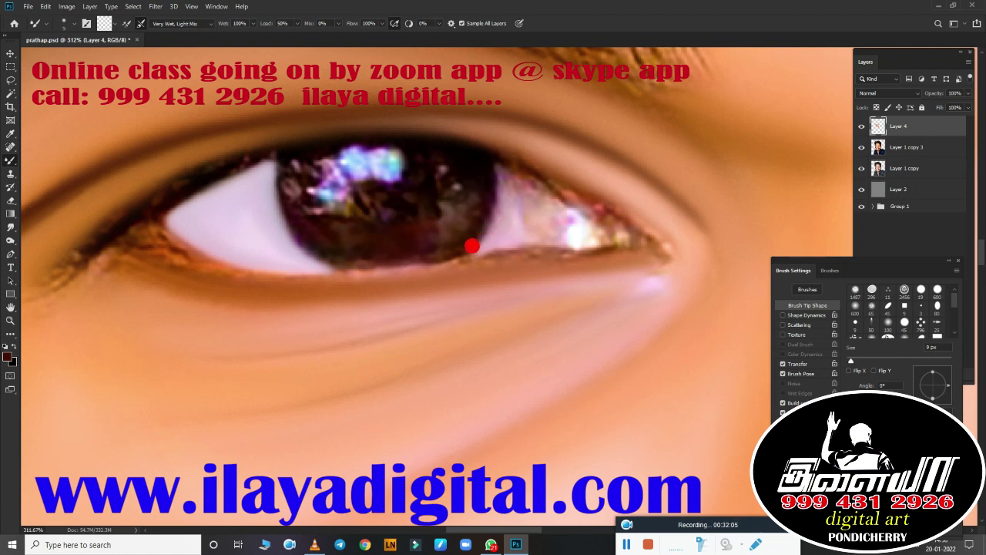
Step: Blend the lower lid edge and the iris edges with a 15 px wet brush
{"action": "mouse_move", "coordinate": [491, 245]}
{"action": "left_mouse_down"}
{"action": "mouse_move", "coordinate": [528, 243]}
{"action": "mouse_move", "coordinate": [520, 199]}
{"action": "mouse_move", "coordinate": [555, 209]}
{"action": "left_mouse_up"}
{"action": "key", "text": "bracketright"}
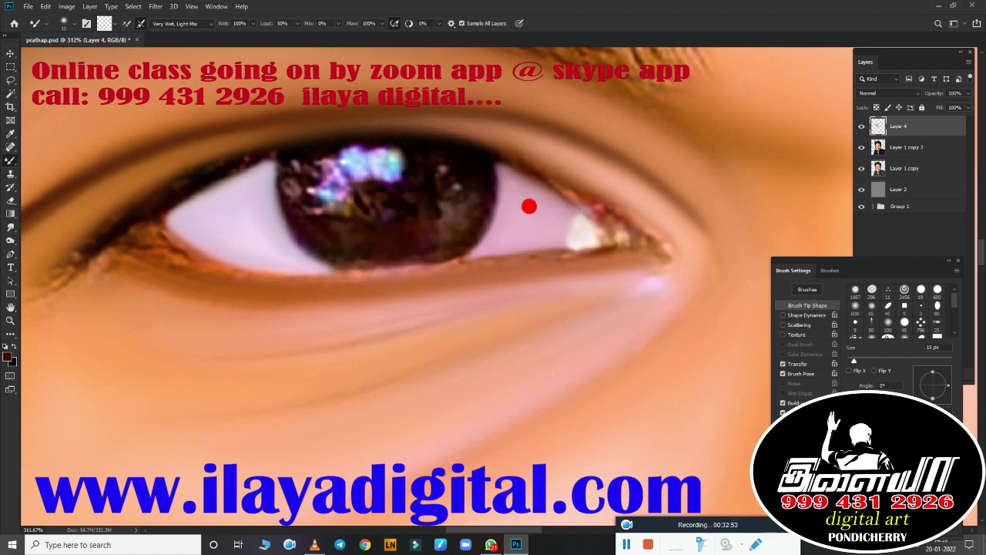
{"action": "left_click_drag", "start_coordinate": [441, 261], "coordinate": [384, 272]}
{"action": "mouse_move", "coordinate": [429, 135]}
{"action": "left_mouse_down"}
{"action": "mouse_move", "coordinate": [373, 133]}
{"action": "mouse_move", "coordinate": [165, 195]}
{"action": "left_mouse_up"}
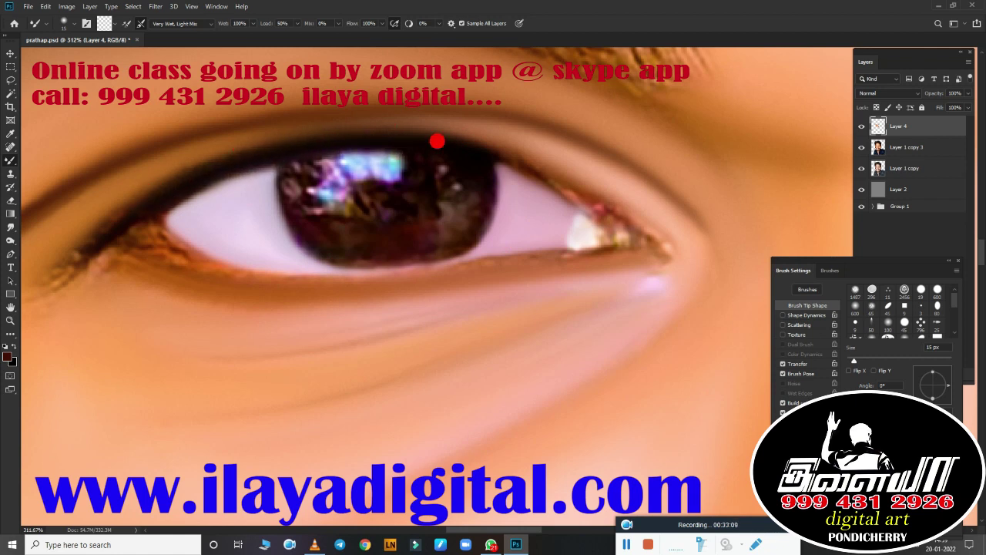
Step: Darken and blend the upper lash line and upper eyelid edge with a larger brush
{"action": "mouse_move", "coordinate": [437, 141]}
{"action": "left_mouse_down"}
{"action": "mouse_move", "coordinate": [542, 167]}
{"action": "mouse_move", "coordinate": [641, 236]}
{"action": "left_mouse_up"}
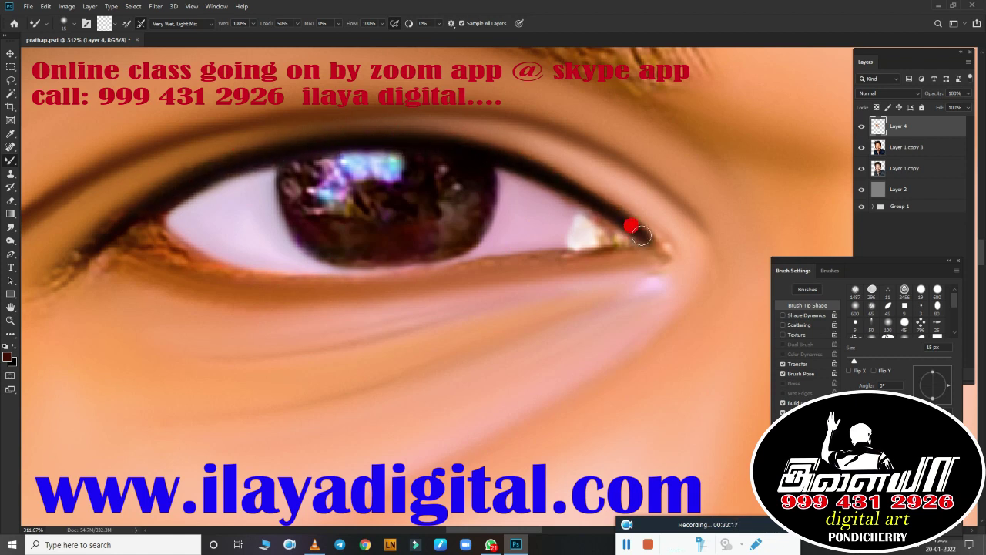
{"action": "key", "text": "bracketright"}
{"action": "left_click_drag", "start_coordinate": [88, 192], "coordinate": [269, 137]}
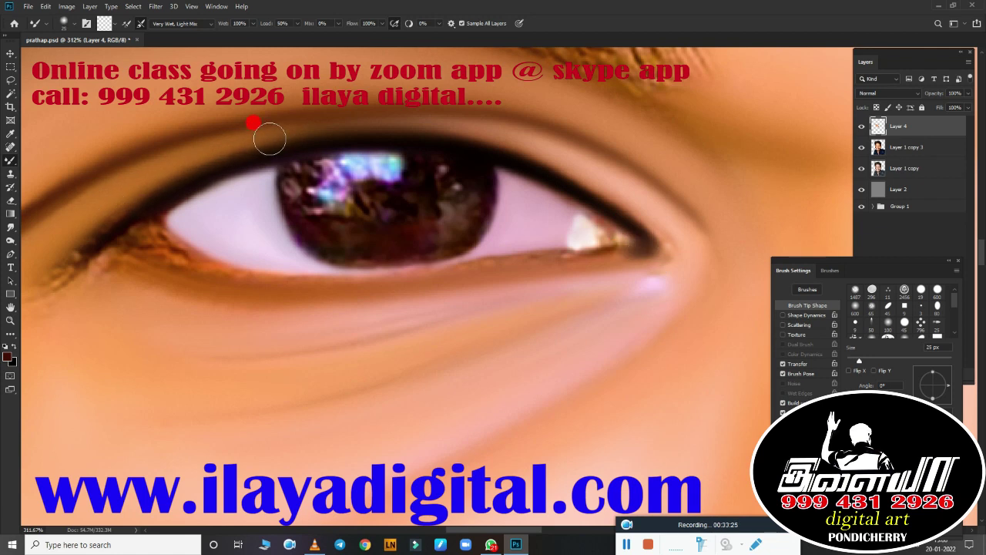
{"action": "left_click_drag", "start_coordinate": [442, 116], "coordinate": [462, 132]}
{"action": "left_click", "coordinate": [42, 217]}
{"action": "left_click_drag", "start_coordinate": [124, 303], "coordinate": [235, 272]}
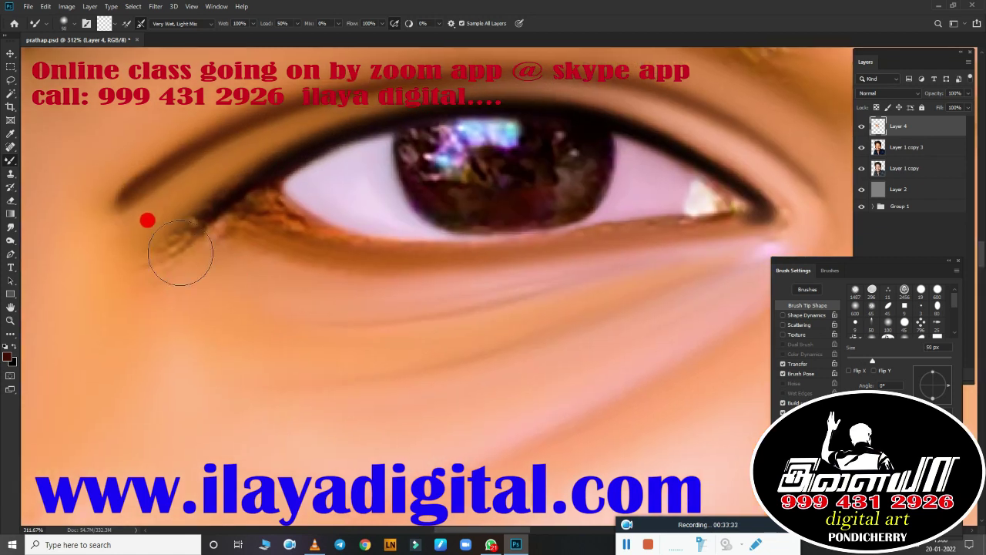
{"action": "key", "text": "bracketright"}
{"action": "left_click", "coordinate": [472, 216]}
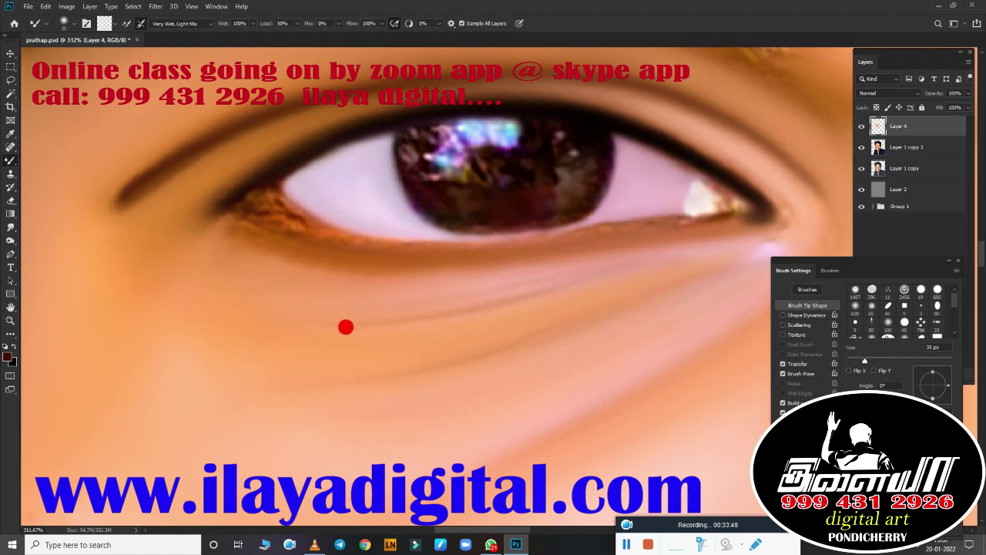
Step: Try several brush presets, including a 45 px soft brush, then return to the wet blending brush
{"action": "right_click", "coordinate": [294, 235]}
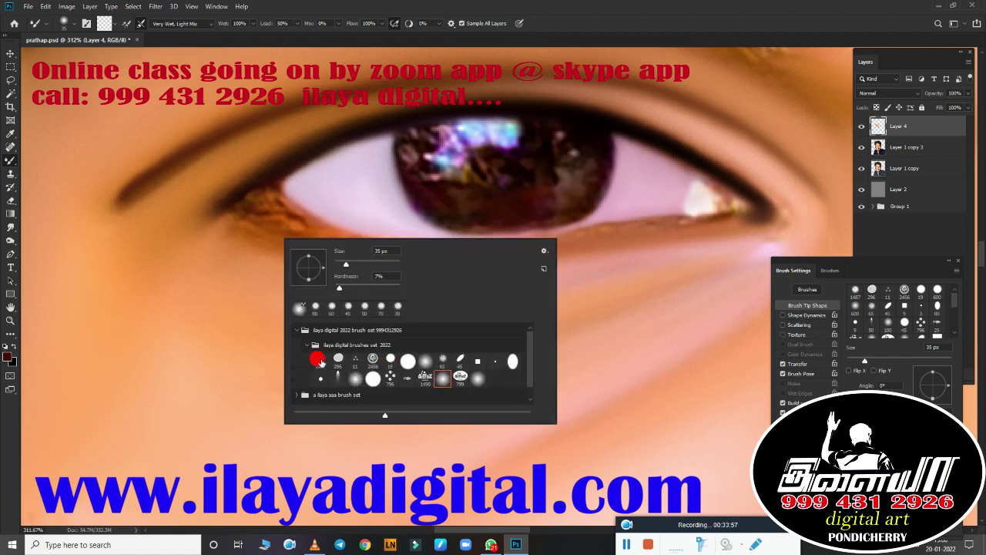
{"action": "left_click_drag", "start_coordinate": [318, 359], "coordinate": [444, 383]}
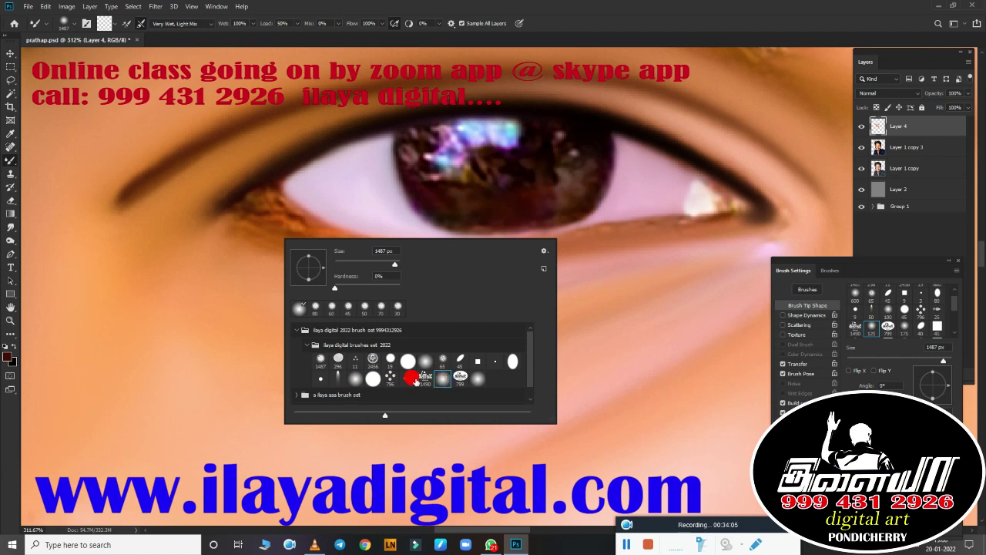
{"action": "left_click", "coordinate": [355, 379]}
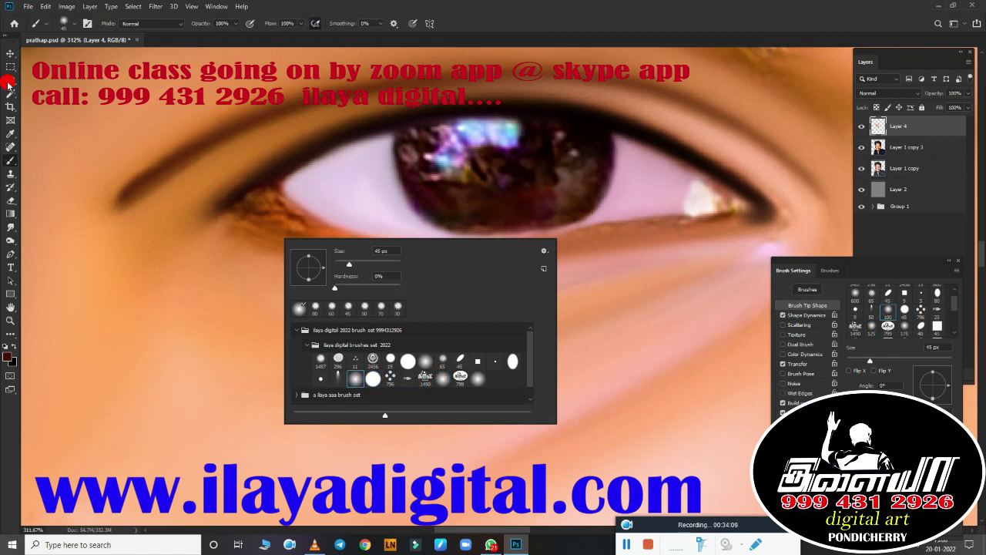
{"action": "left_click", "coordinate": [372, 378]}
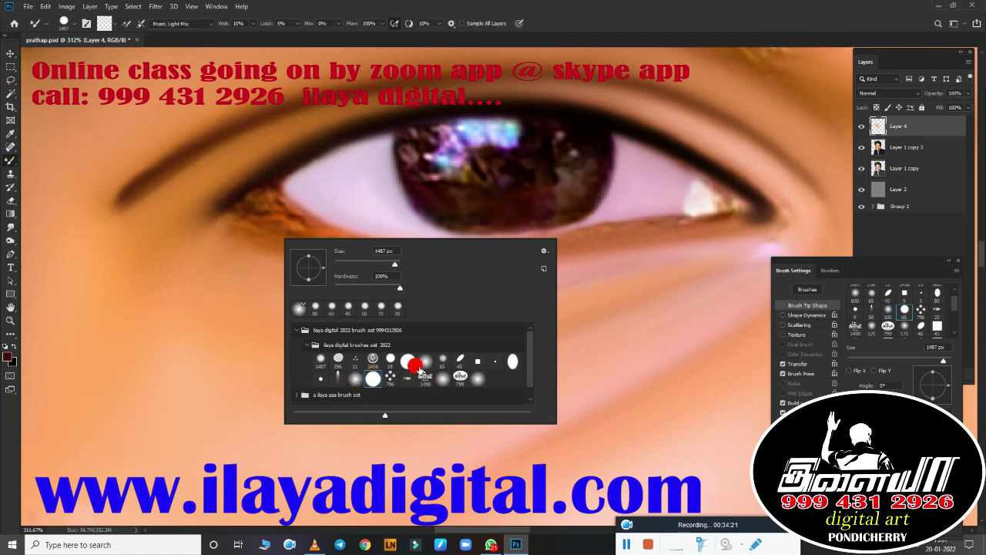
{"action": "left_click", "coordinate": [406, 364]}
{"action": "key", "text": "shift+b"}
{"action": "key", "text": "ctrl+minus"}
{"action": "key", "text": "ctrl+minus"}
{"action": "key", "text": "ctrl+minus"}
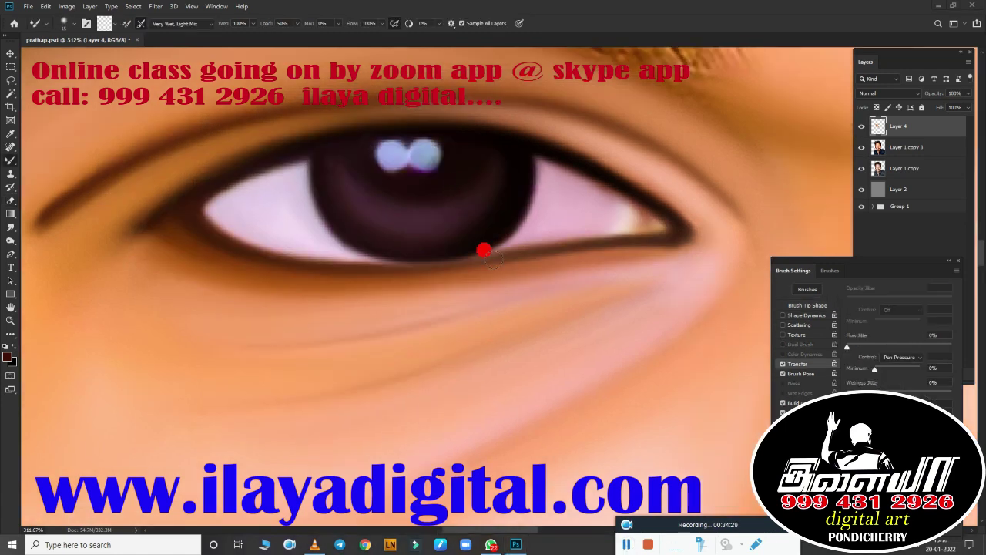
Step: Zoom out and back in on the eye, and add a new empty Layer 5
{"action": "key", "text": "ctrl+minus"}
{"action": "key", "text": "ctrl+minus"}
{"action": "left_click_drag", "start_coordinate": [387, 283], "coordinate": [528, 248]}
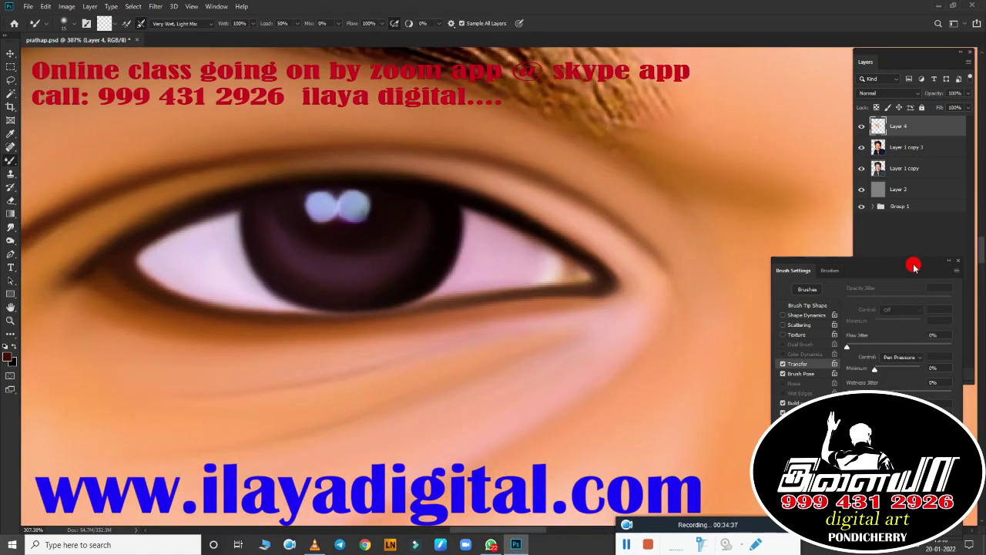
{"action": "key", "text": "ctrl+shift+alt+n"}
{"action": "key", "text": "p"}
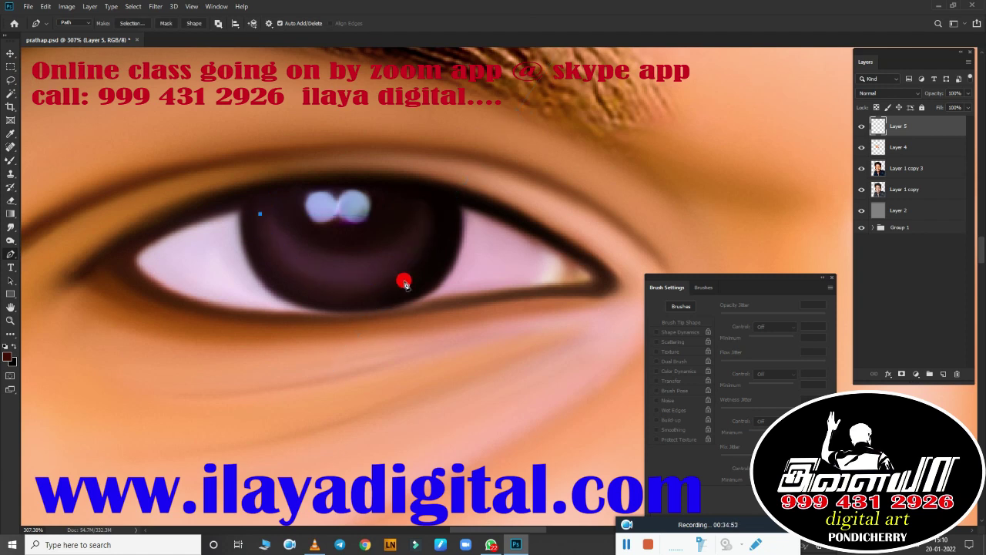
Step: Draw a closed Pen path around the lower iris and turn it into a selection
{"action": "left_click_drag", "start_coordinate": [441, 219], "coordinate": [495, 260]}
{"action": "key", "text": "ctrl+z"}
{"action": "key", "text": "ctrl+z"}
{"action": "left_click", "coordinate": [263, 245]}
{"action": "left_click_drag", "start_coordinate": [418, 265], "coordinate": [496, 193]}
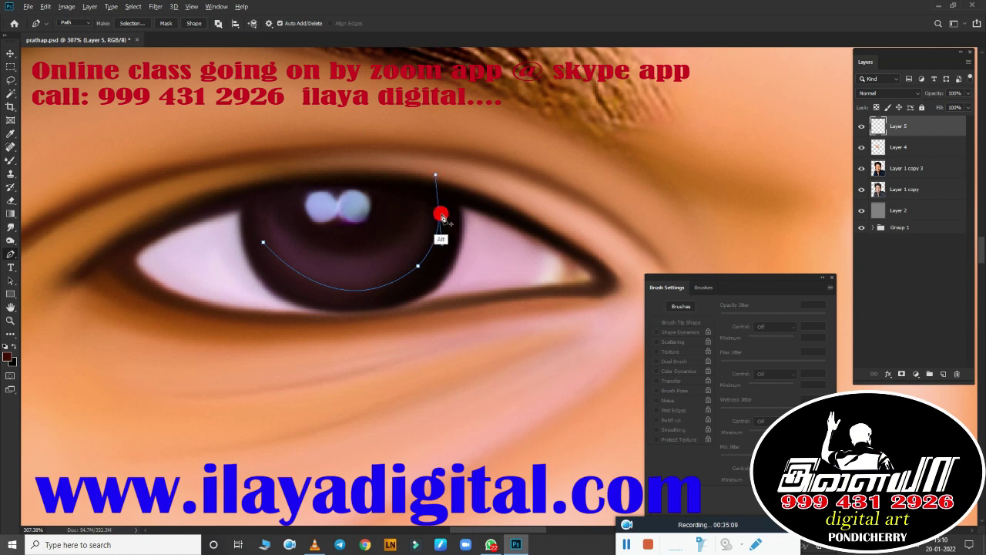
{"action": "left_click", "coordinate": [441, 219], "text": "alt"}
{"action": "left_click", "coordinate": [293, 149]}
{"action": "left_click", "coordinate": [262, 241]}
{"action": "key", "text": "ctrl+Return"}
Step: Choose a soft round brush and set the foreground colour to a peach skin tone
{"action": "left_click", "coordinate": [11, 158]}
{"action": "right_click", "coordinate": [320, 364]}
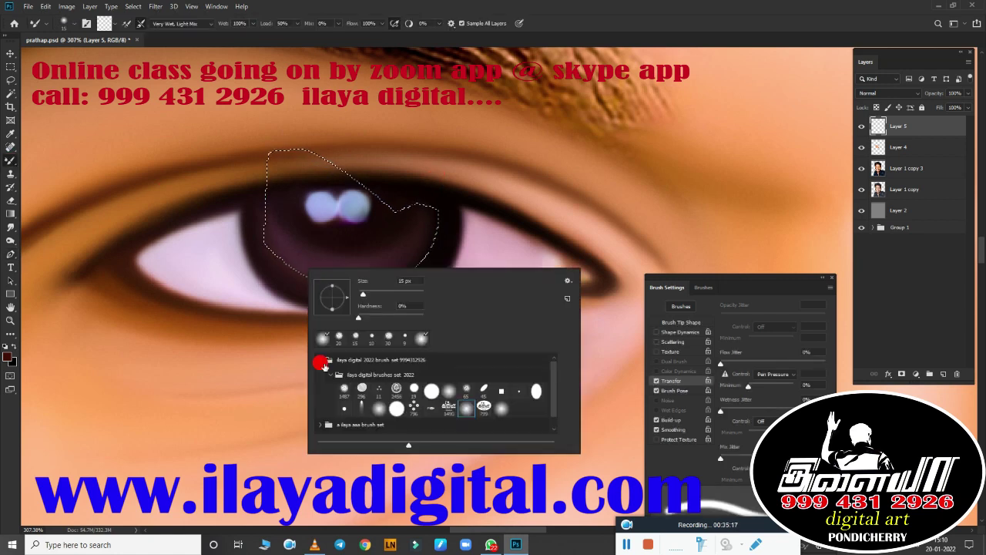
{"action": "left_click", "coordinate": [378, 400]}
{"action": "double_click", "coordinate": [500, 404]}
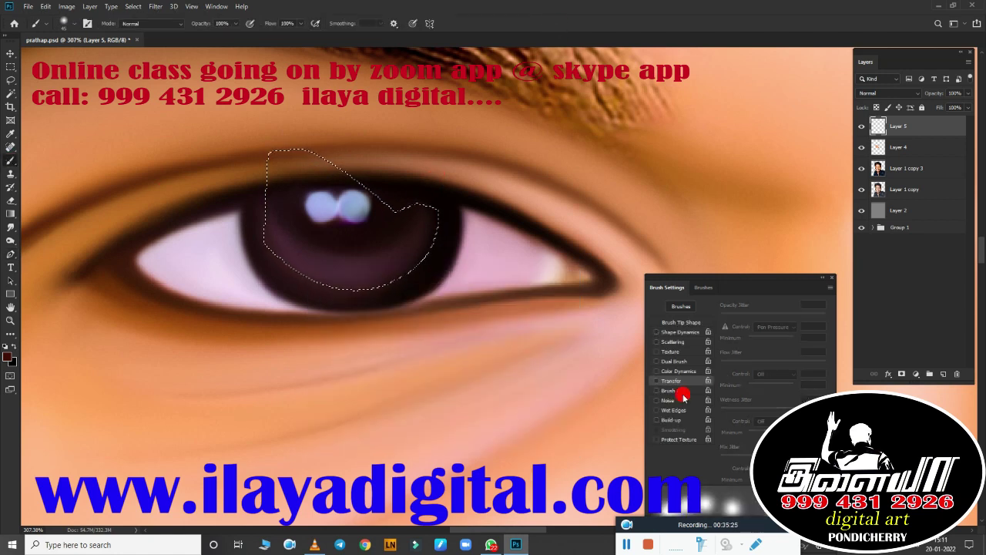
{"action": "left_click", "coordinate": [8, 356]}
{"action": "left_click", "coordinate": [905, 169]}
{"action": "left_click", "coordinate": [905, 288]}
Step: Paint peach into the lower iris at 33% flow, then deselect
{"action": "left_click", "coordinate": [301, 23]}
{"action": "left_click_drag", "start_coordinate": [294, 38], "coordinate": [273, 39]}
{"action": "left_click_drag", "start_coordinate": [278, 254], "coordinate": [350, 306]}
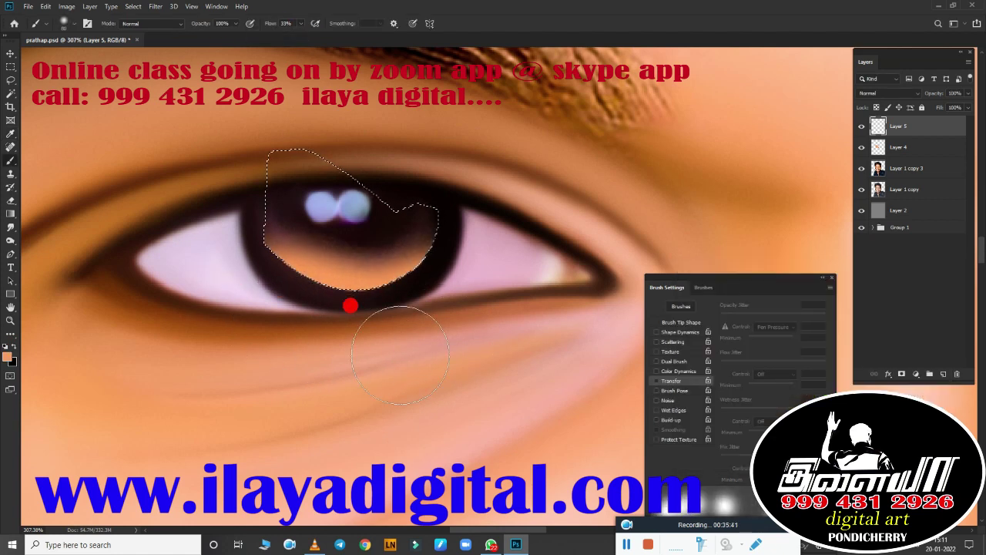
{"action": "key", "text": "ctrl+d"}
Step: Set a 45 px eraser, open and dismiss Gaussian Blur, then hide Layer 5
{"action": "key", "text": "e"}
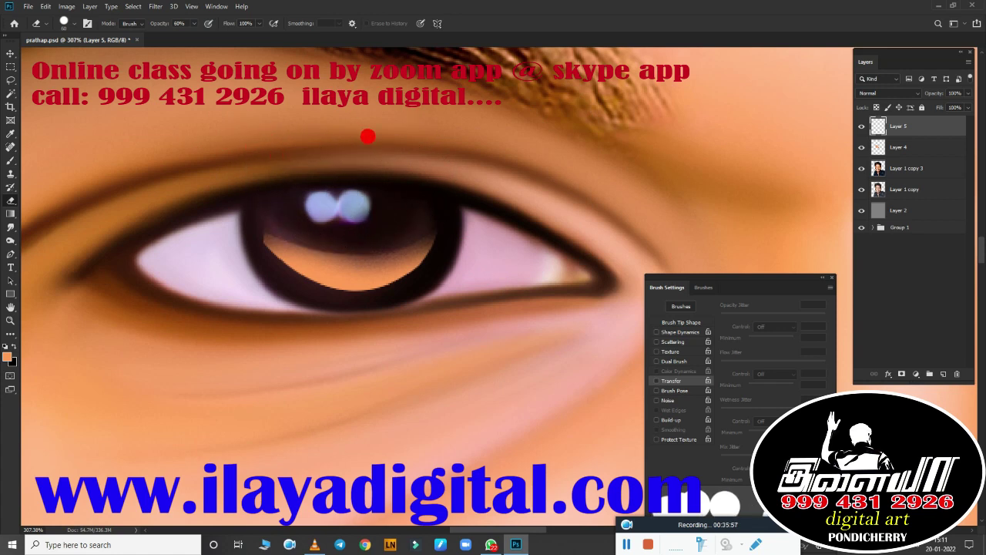
{"action": "right_click", "coordinate": [472, 188]}
{"action": "left_click", "coordinate": [379, 158]}
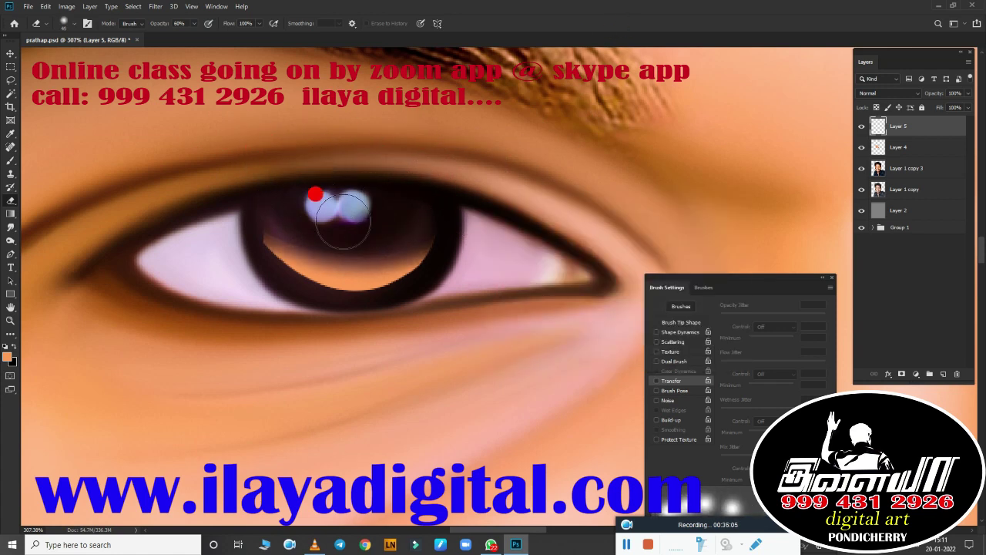
{"action": "left_click", "coordinate": [156, 6]}
{"action": "mouse_move", "coordinate": [177, 122]}
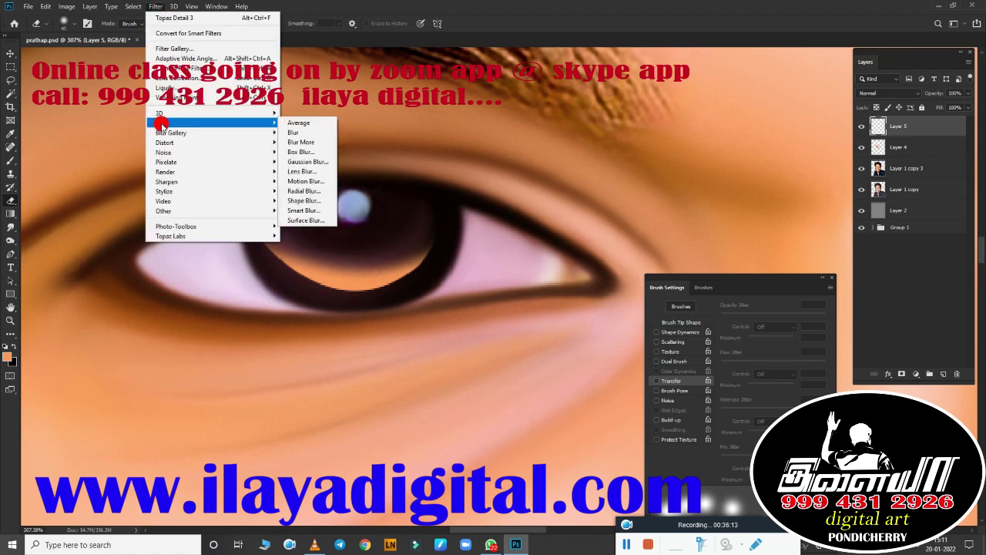
{"action": "left_click", "coordinate": [362, 170]}
{"action": "left_click", "coordinate": [766, 78]}
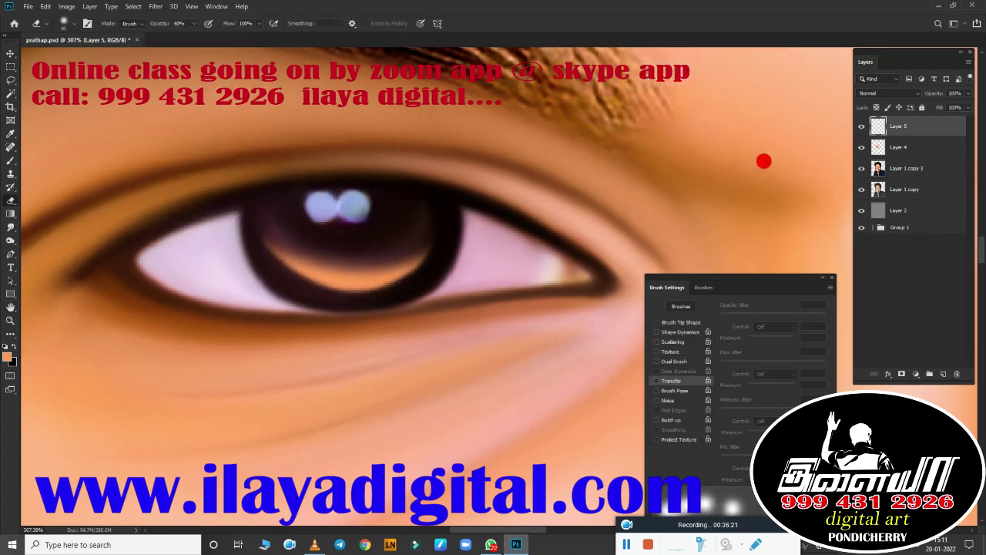
{"action": "left_click", "coordinate": [861, 125]}
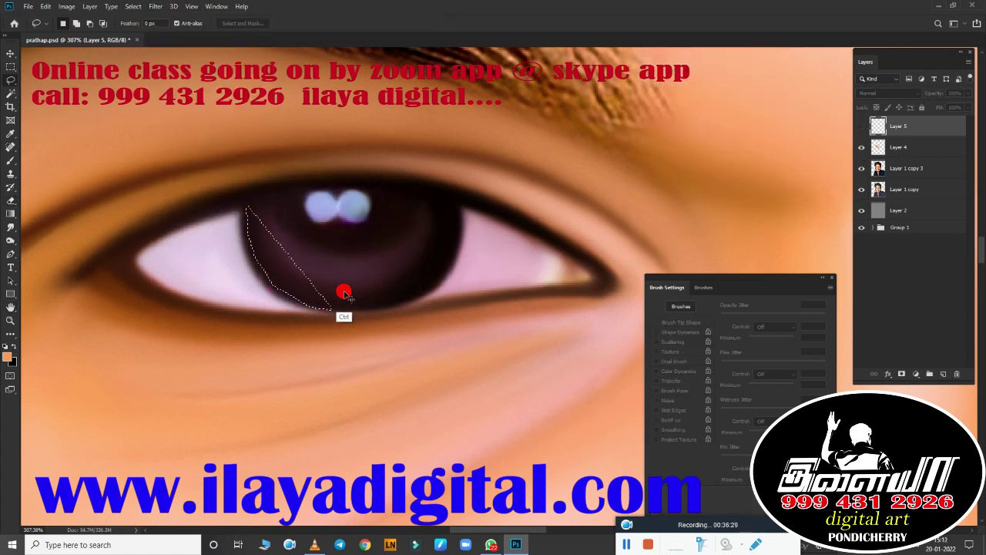
Step: Make a feathered elliptical selection around the iris
{"action": "key", "text": "p"}
{"action": "right_click", "coordinate": [15, 75]}
{"action": "left_click", "coordinate": [54, 77]}
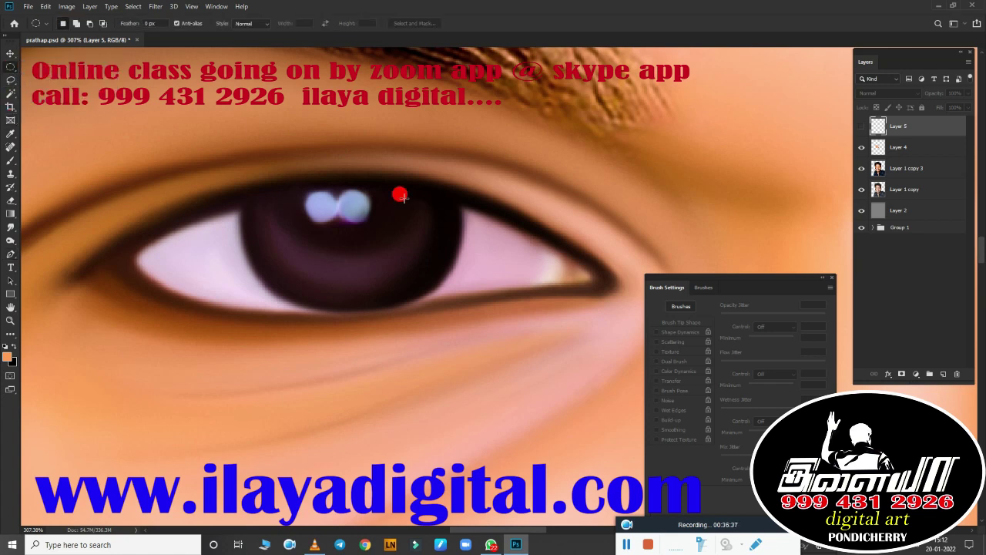
{"action": "left_click_drag", "start_coordinate": [343, 224], "coordinate": [466, 333]}
{"action": "left_click_drag", "start_coordinate": [400, 236], "coordinate": [409, 225]}
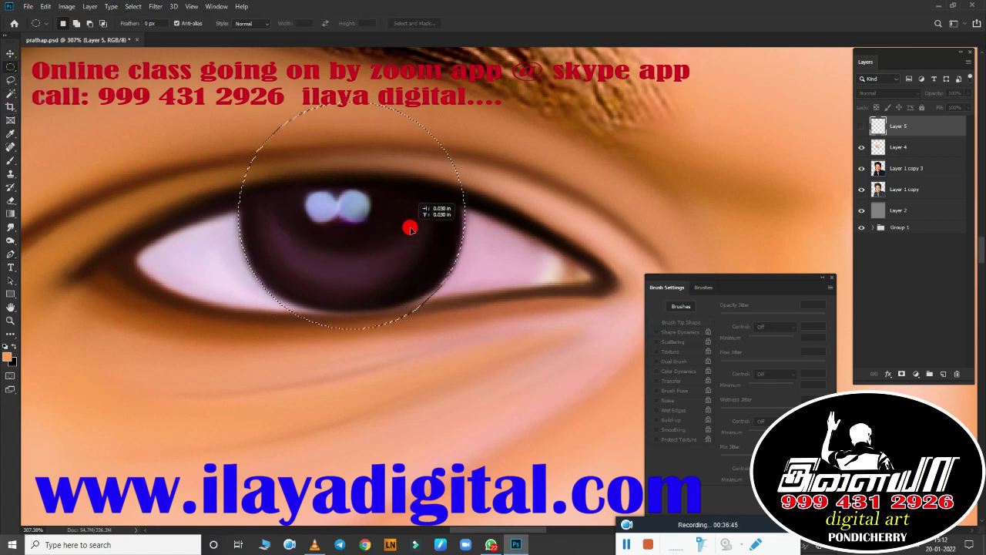
{"action": "key", "text": "shift+F6"}
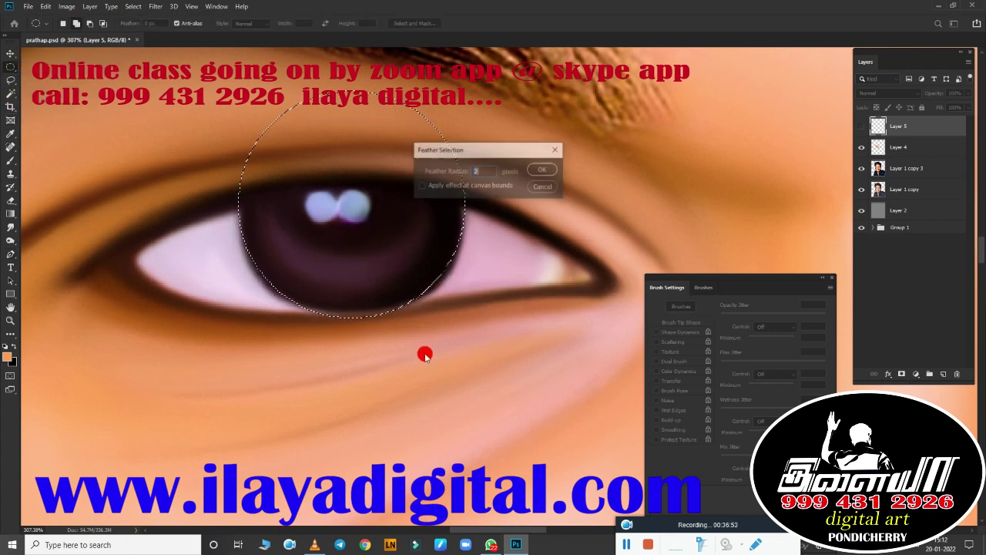
{"action": "key", "text": "Return"}
Step: On Layer 4, smudge and wet-blend the iris edges into an even dark circle
{"action": "key", "text": "r"}
{"action": "left_click", "coordinate": [897, 146]}
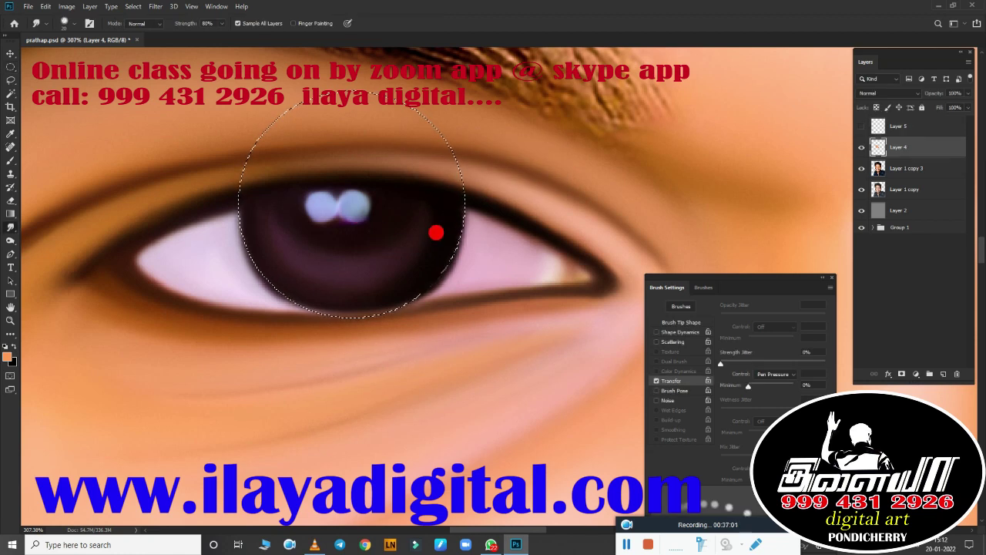
{"action": "left_click_drag", "start_coordinate": [449, 243], "coordinate": [387, 299]}
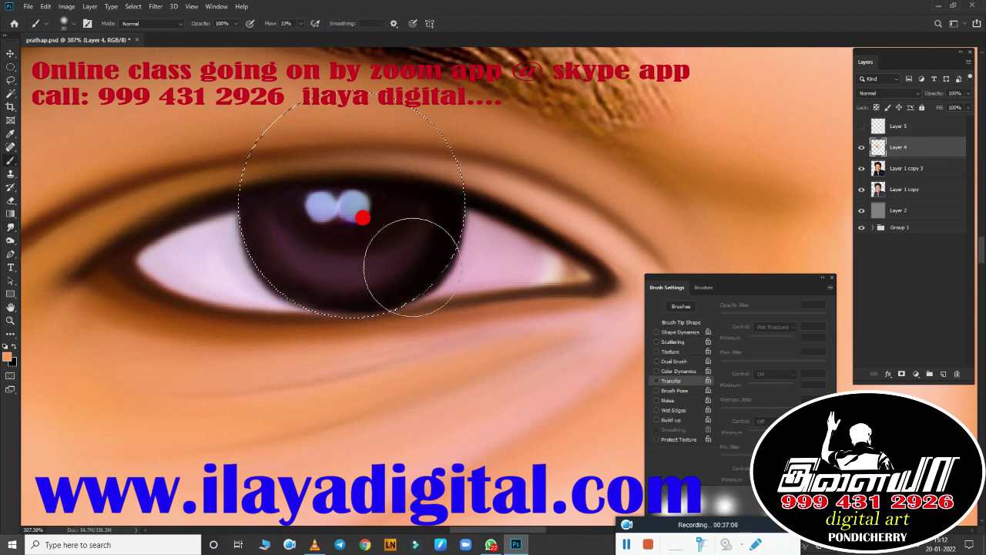
{"action": "left_click_drag", "start_coordinate": [306, 291], "coordinate": [406, 203]}
{"action": "key", "text": "b"}
{"action": "right_click", "coordinate": [322, 206]}
{"action": "key", "text": "shift+b"}
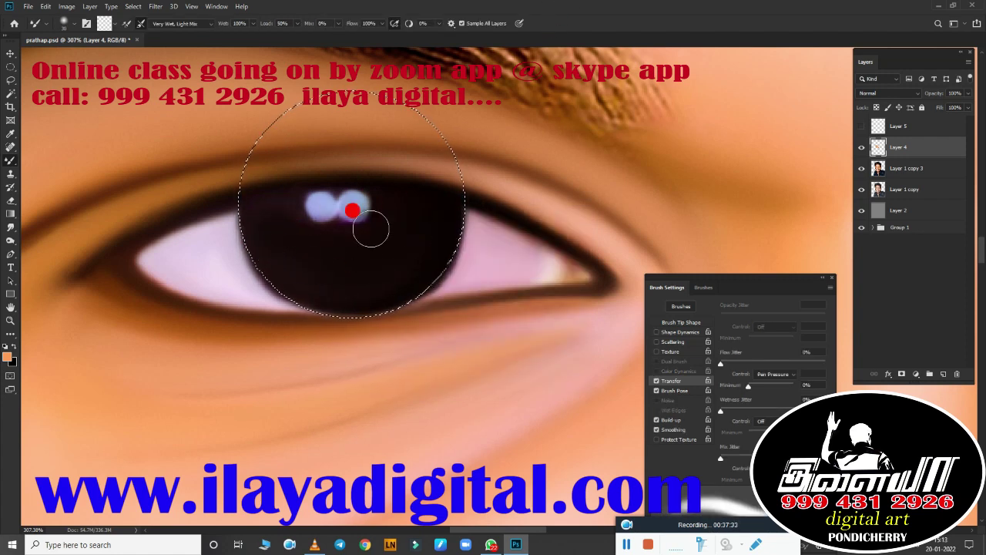
{"action": "left_click_drag", "start_coordinate": [474, 243], "coordinate": [445, 272]}
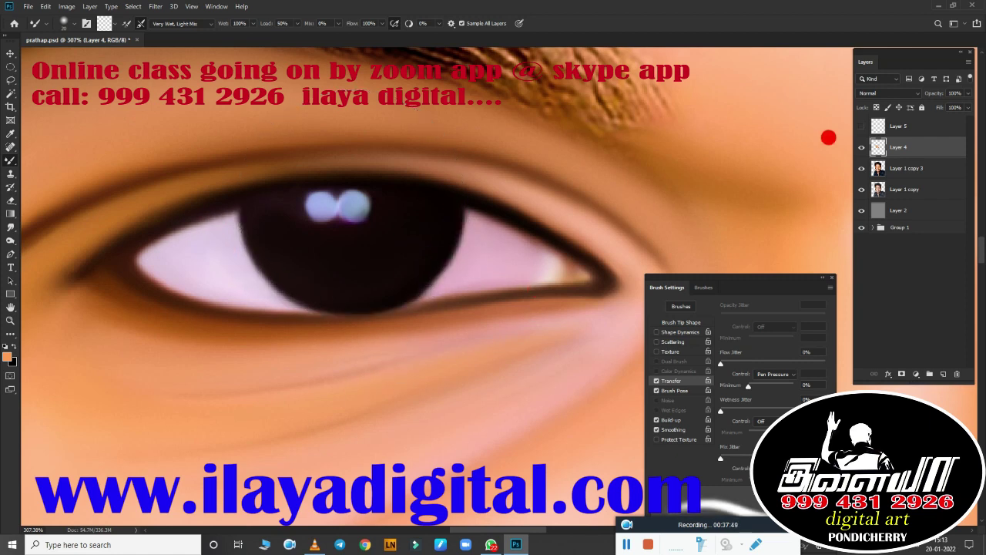
{"action": "key", "text": "ctrl+z"}
{"action": "key", "text": "ctrl+z"}
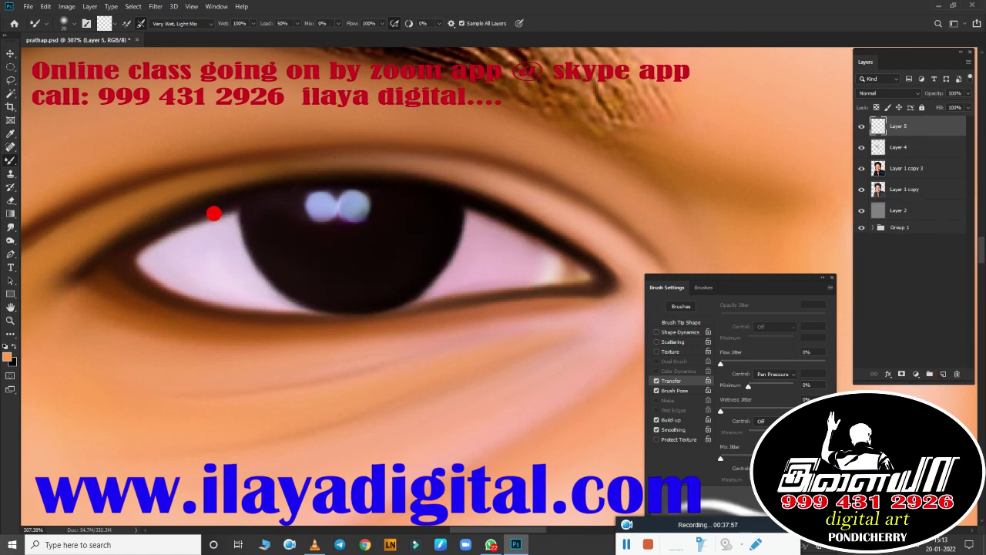
Step: Select the iris circle and paint warm brown into the lower iris with a low-opacity soft brush
{"action": "key", "text": "m"}
{"action": "left_click_drag", "start_coordinate": [352, 213], "coordinate": [455, 293]}
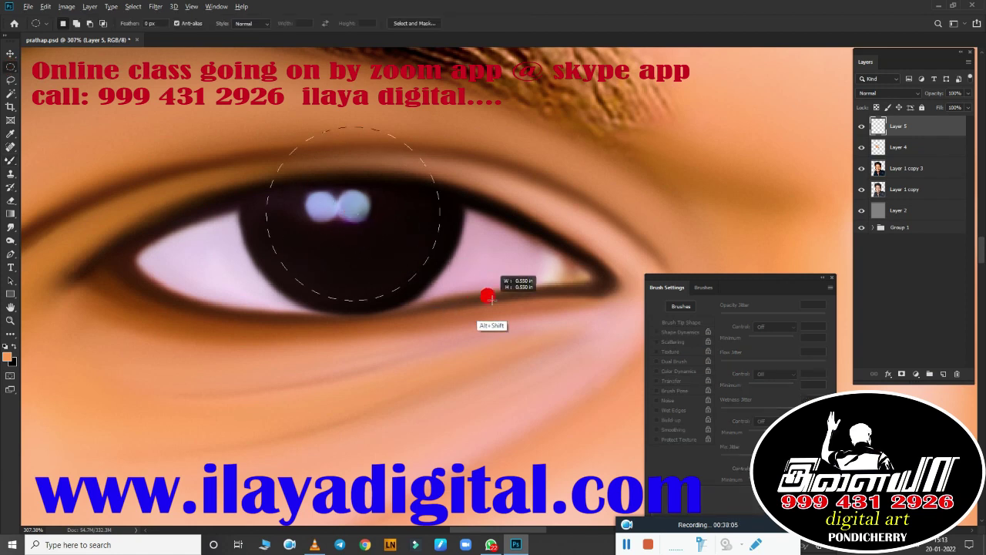
{"action": "key", "text": "b"}
{"action": "right_click", "coordinate": [456, 293]}
{"action": "double_click", "coordinate": [403, 368]}
{"action": "left_click_drag", "start_coordinate": [235, 23], "coordinate": [226, 37]}
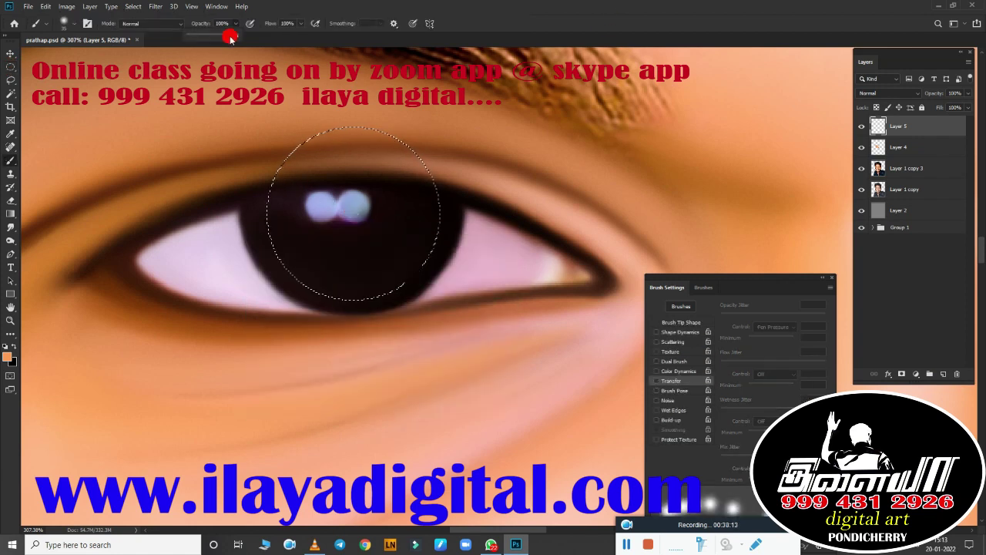
{"action": "left_click_drag", "start_coordinate": [300, 23], "coordinate": [275, 41]}
{"action": "mouse_move", "coordinate": [213, 255]}
{"action": "left_mouse_down"}
{"action": "mouse_move", "coordinate": [405, 264]}
{"action": "mouse_move", "coordinate": [268, 299]}
{"action": "mouse_move", "coordinate": [416, 299]}
{"action": "left_mouse_up"}
Step: Paint yellow into the bottom of the iris, then set the foreground colour to red
{"action": "left_click", "coordinate": [7, 355]}
{"action": "left_click", "coordinate": [827, 381]}
{"action": "left_click", "coordinate": [917, 289]}
{"action": "mouse_move", "coordinate": [308, 277]}
{"action": "left_mouse_down"}
{"action": "mouse_move", "coordinate": [401, 278]}
{"action": "mouse_move", "coordinate": [324, 310]}
{"action": "left_mouse_up"}
{"action": "left_click", "coordinate": [7, 355]}
{"action": "left_click", "coordinate": [826, 297]}
{"action": "left_click", "coordinate": [917, 290]}
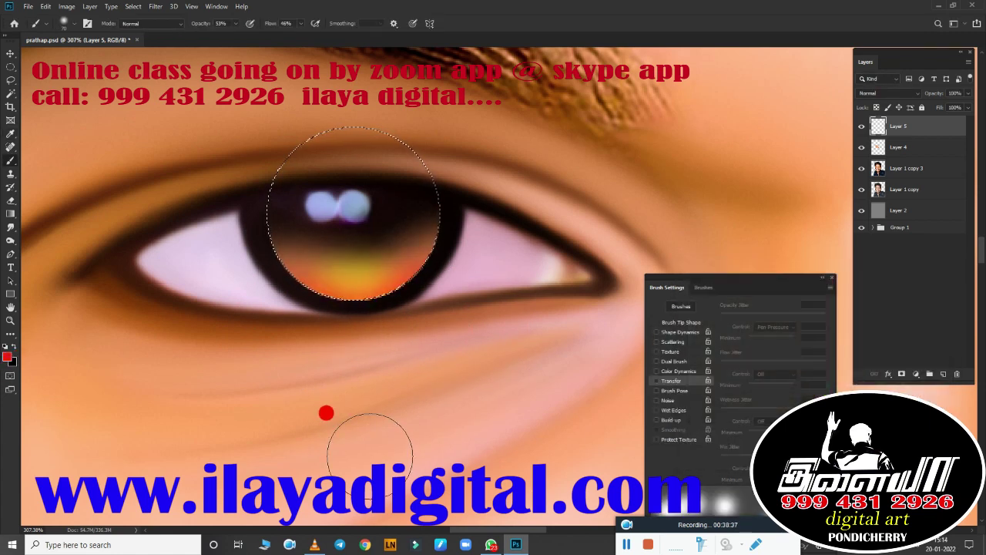
Step: Erase part of the coloured lower iris back to dark with a smaller eraser
{"action": "key", "text": "e"}
{"action": "right_click", "coordinate": [357, 244]}
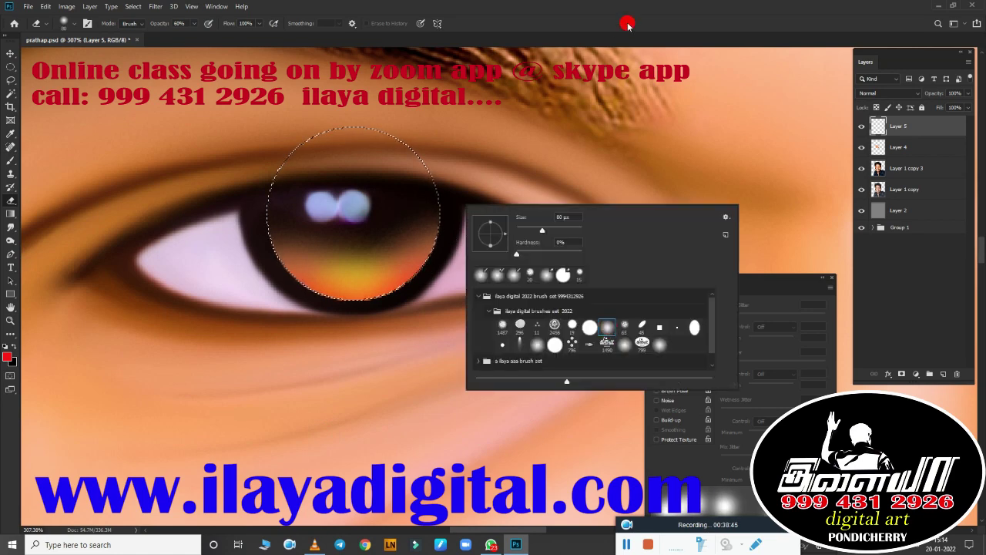
{"action": "left_click_drag", "start_coordinate": [339, 255], "coordinate": [388, 197]}
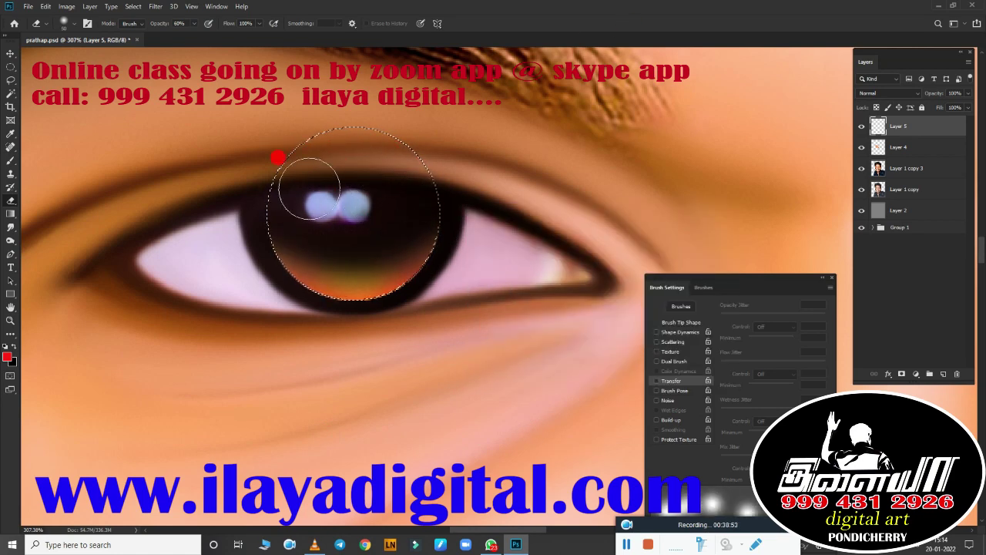
{"action": "key", "text": "ctrl+0"}
{"action": "mouse_move", "coordinate": [326, 374]}
{"action": "left_mouse_down"}
{"action": "mouse_move", "coordinate": [308, 264]}
{"action": "mouse_move", "coordinate": [324, 265]}
{"action": "left_mouse_up"}
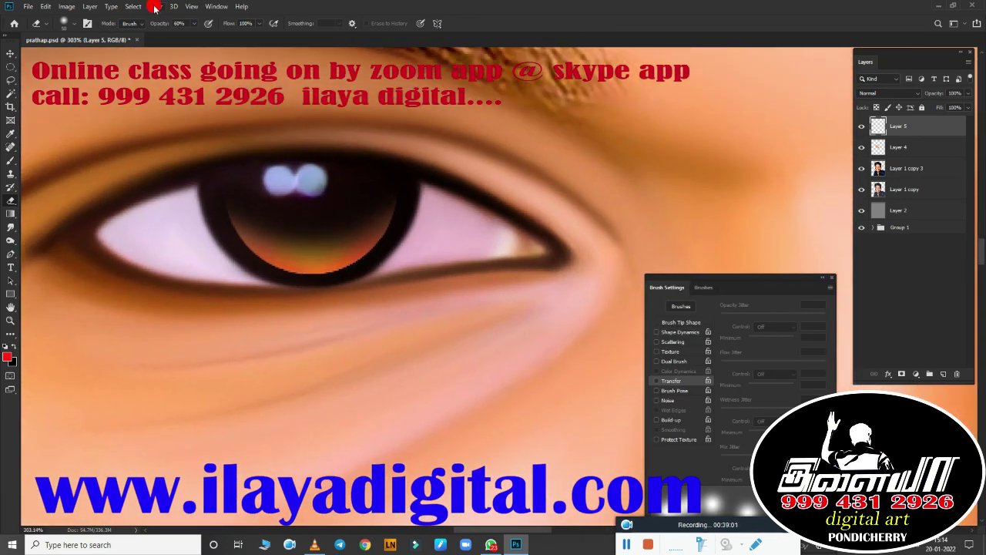
Step: Apply a Gaussian Blur of about 0.7 px to Layer 5
{"action": "left_click", "coordinate": [155, 6]}
{"action": "left_click", "coordinate": [312, 165]}
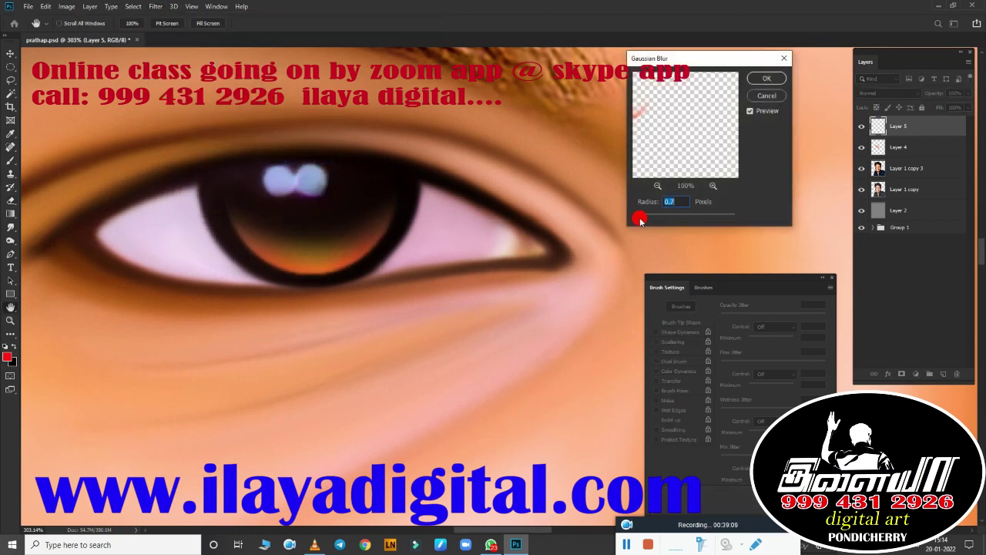
{"action": "key", "text": "Return"}
{"action": "scroll", "coordinate": [451, 306], "scroll_direction": "down", "scroll_amount": 5}
Step: Shift the eye's hue to -105 with Hue/Saturation
{"action": "key", "text": "e"}
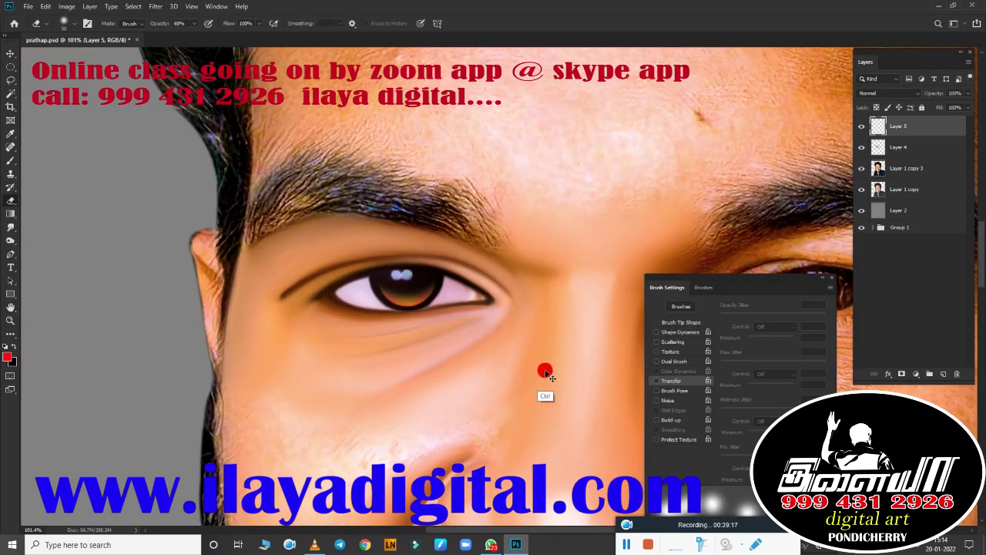
{"action": "key", "text": "ctrl+u"}
{"action": "scroll", "coordinate": [511, 309], "scroll_direction": "down", "scroll_amount": 3}
{"action": "mouse_move", "coordinate": [692, 144]}
{"action": "left_mouse_down"}
{"action": "mouse_move", "coordinate": [661, 147]}
{"action": "mouse_move", "coordinate": [698, 149]}
{"action": "left_mouse_up"}
{"action": "left_click", "coordinate": [809, 95]}
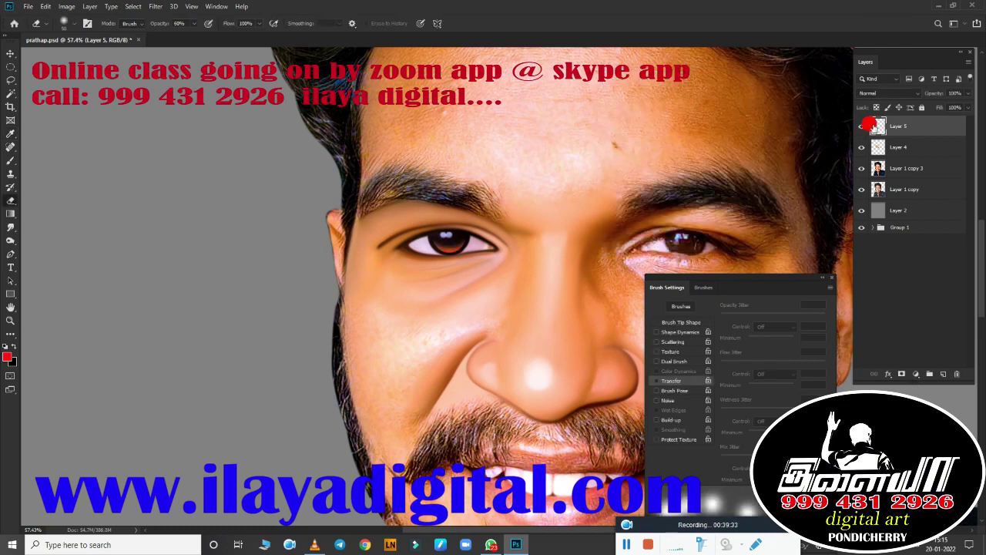
Step: Move Layer 5 beneath Layer 1 copy 3, hide it, and select Layer 4
{"action": "scroll", "coordinate": [497, 251], "scroll_direction": "up", "scroll_amount": 3}
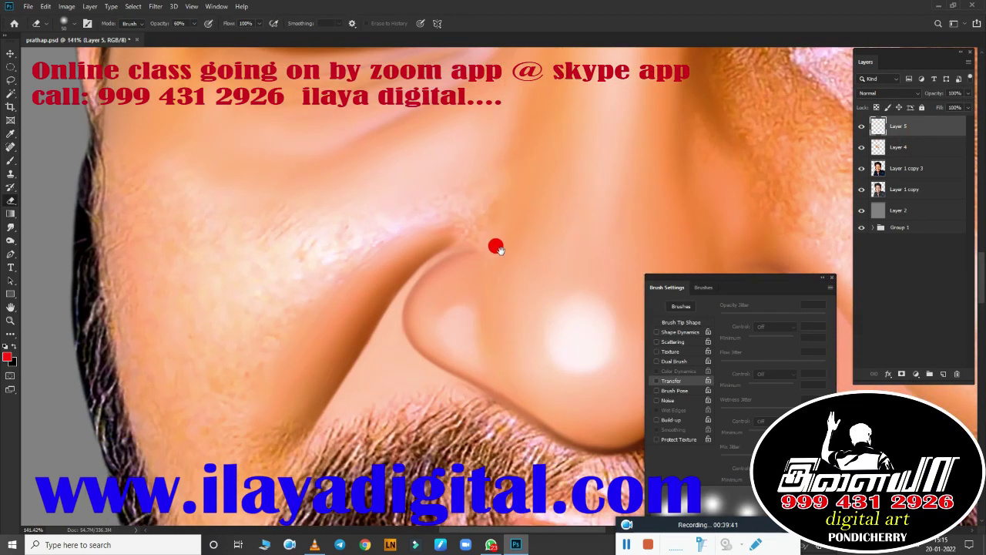
{"action": "scroll", "coordinate": [478, 223], "scroll_direction": "down", "scroll_amount": 3}
{"action": "left_click", "coordinate": [463, 200], "text": "ctrl"}
{"action": "scroll", "coordinate": [447, 176], "scroll_direction": "up", "scroll_amount": 2}
{"action": "scroll", "coordinate": [408, 184], "scroll_direction": "down", "scroll_amount": 2}
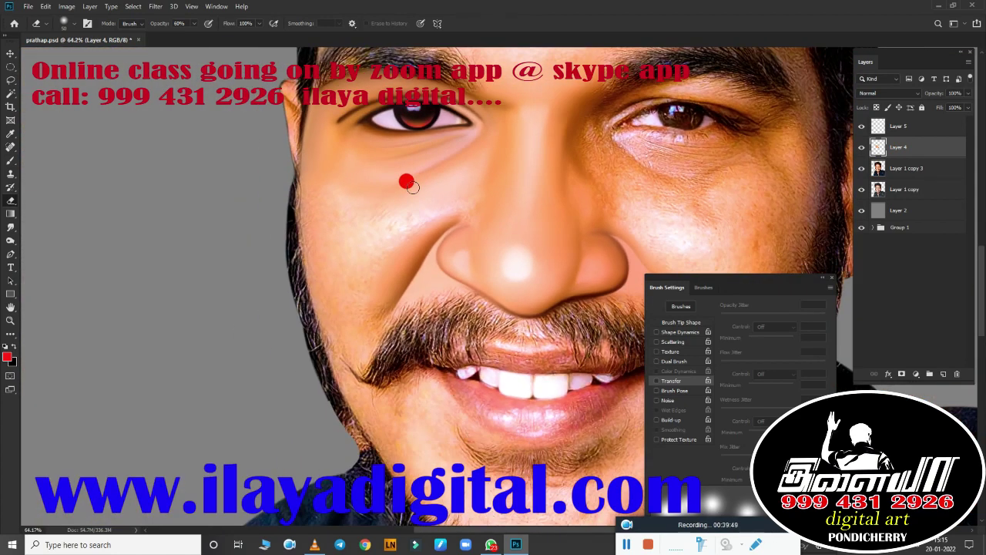
{"action": "left_click", "coordinate": [626, 544]}
{"action": "scroll", "coordinate": [416, 274], "scroll_direction": "down", "scroll_amount": 2}
{"action": "scroll", "coordinate": [450, 275], "scroll_direction": "down", "scroll_amount": 3}
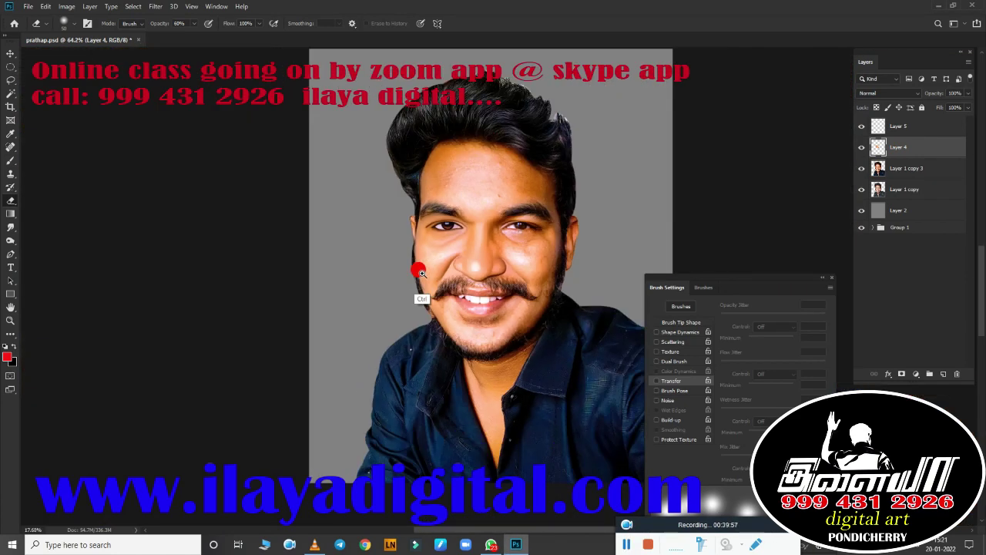
{"action": "left_click", "coordinate": [861, 146]}
{"action": "mouse_move", "coordinate": [882, 132]}
{"action": "left_mouse_down"}
{"action": "mouse_move", "coordinate": [865, 158]}
{"action": "mouse_move", "coordinate": [869, 202]}
{"action": "mouse_move", "coordinate": [863, 173]}
{"action": "left_mouse_up"}
{"action": "left_click", "coordinate": [912, 131]}
{"action": "key", "text": "b"}
{"action": "scroll", "coordinate": [506, 267], "scroll_direction": "up", "scroll_amount": 5}
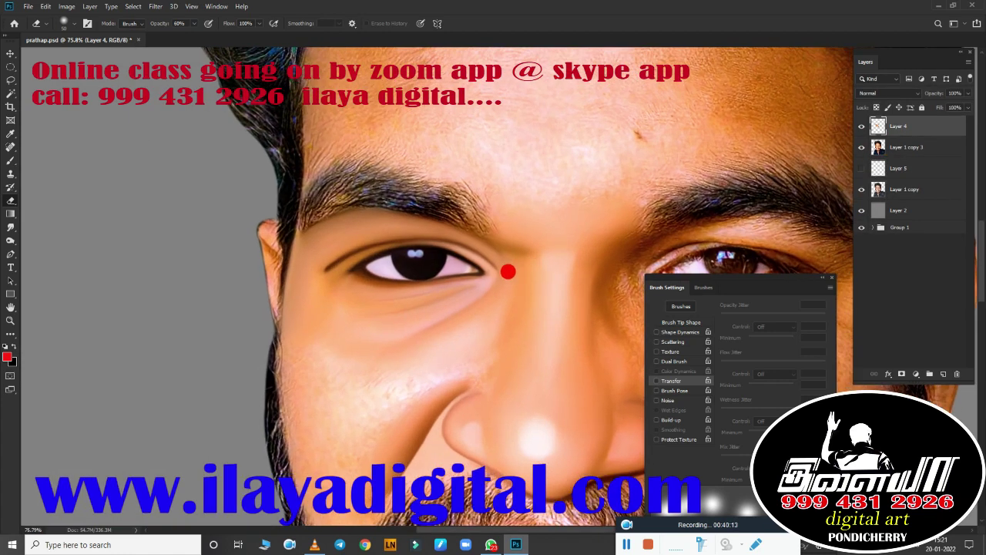
{"action": "scroll", "coordinate": [469, 290], "scroll_direction": "up", "scroll_amount": 3}
Step: Undo an accidental red dab and choose the Very Wet, Light Mix Mixer Brush preset
{"action": "scroll", "coordinate": [392, 318], "scroll_direction": "down", "scroll_amount": 2}
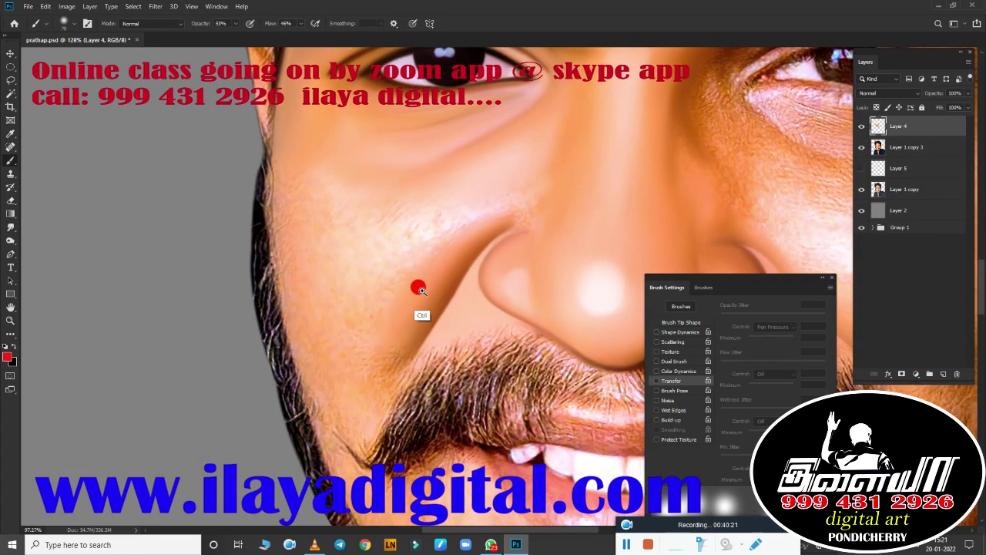
{"action": "left_click", "coordinate": [308, 181]}
{"action": "key", "text": "ctrl+z"}
{"action": "right_click", "coordinate": [264, 225]}
{"action": "double_click", "coordinate": [414, 375]}
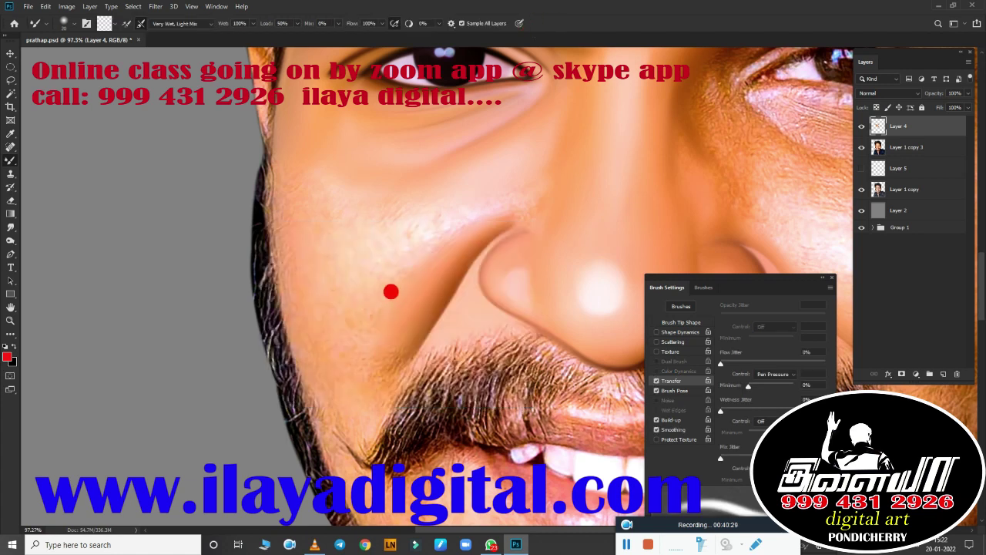
{"action": "scroll", "coordinate": [353, 242], "scroll_direction": "up", "scroll_amount": 3}
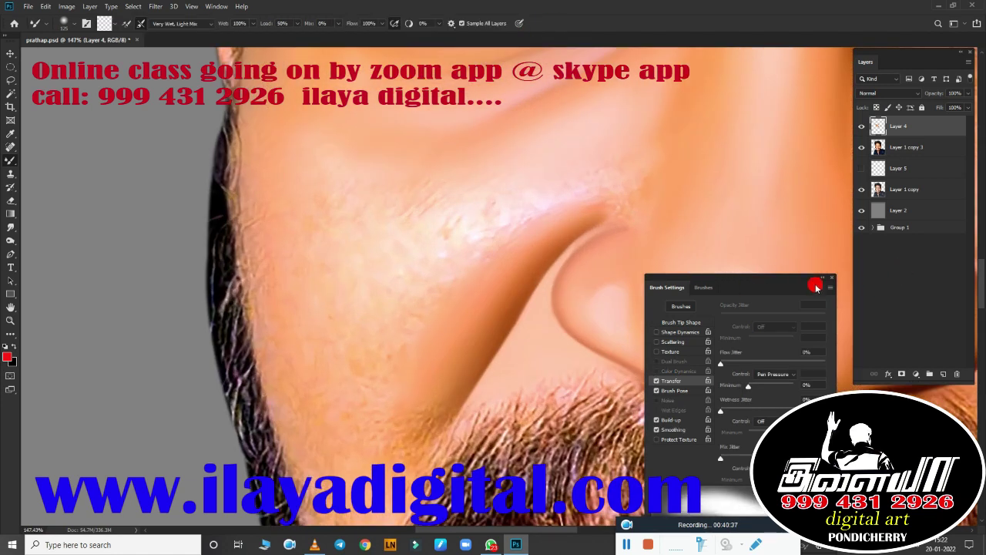
{"action": "left_click_drag", "start_coordinate": [809, 282], "coordinate": [955, 268]}
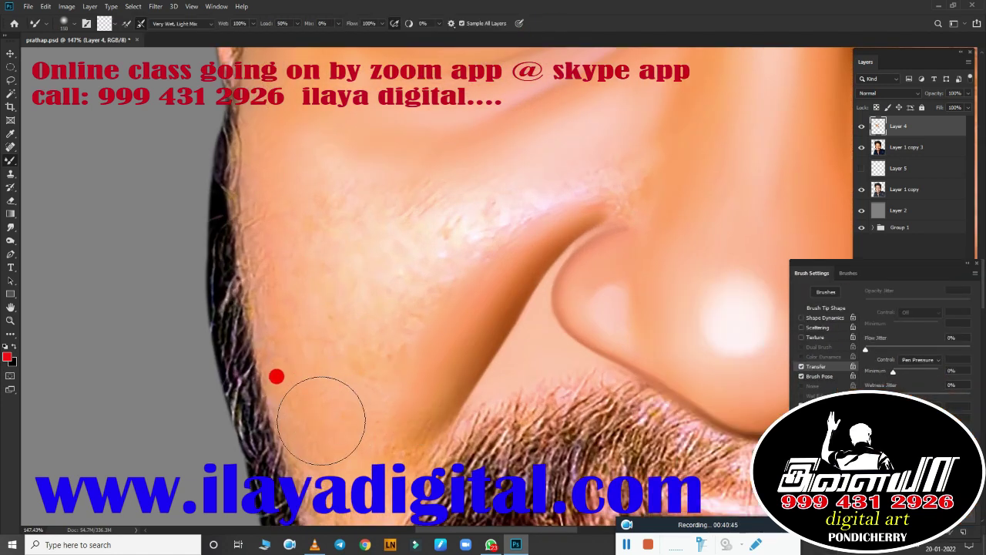
Step: Blend the lower-cheek stubble and the rough skin beside the cheek crease smooth
{"action": "left_click_drag", "start_coordinate": [410, 406], "coordinate": [375, 411]}
{"action": "key", "text": "bracketright"}
{"action": "key", "text": "bracketright"}
{"action": "key", "text": "bracketright"}
{"action": "key", "text": "bracketright"}
{"action": "key", "text": "bracketright"}
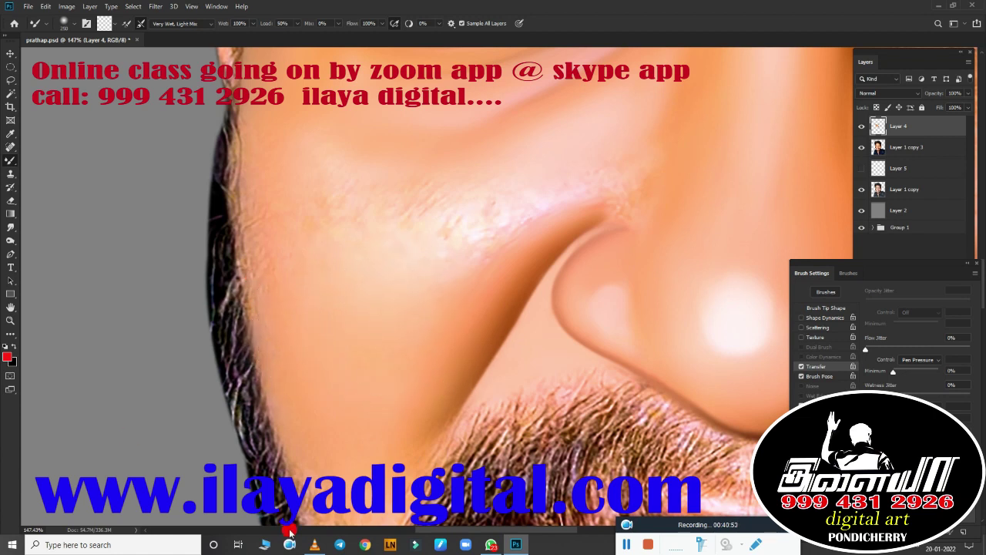
{"action": "key", "text": "bracketleft"}
{"action": "key", "text": "bracketleft"}
{"action": "key", "text": "bracketleft"}
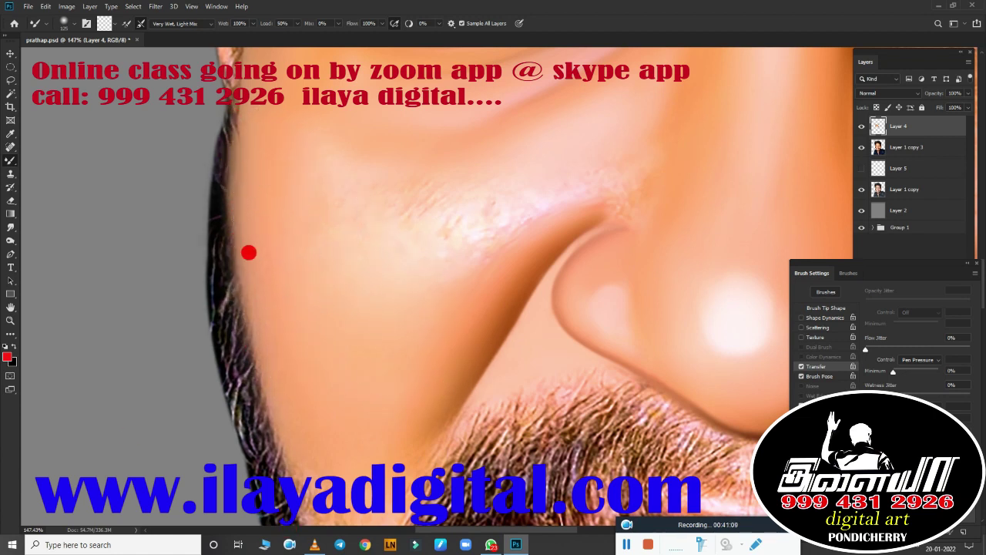
{"action": "key", "text": "bracketright"}
{"action": "key", "text": "bracketright"}
{"action": "key", "text": "bracketright"}
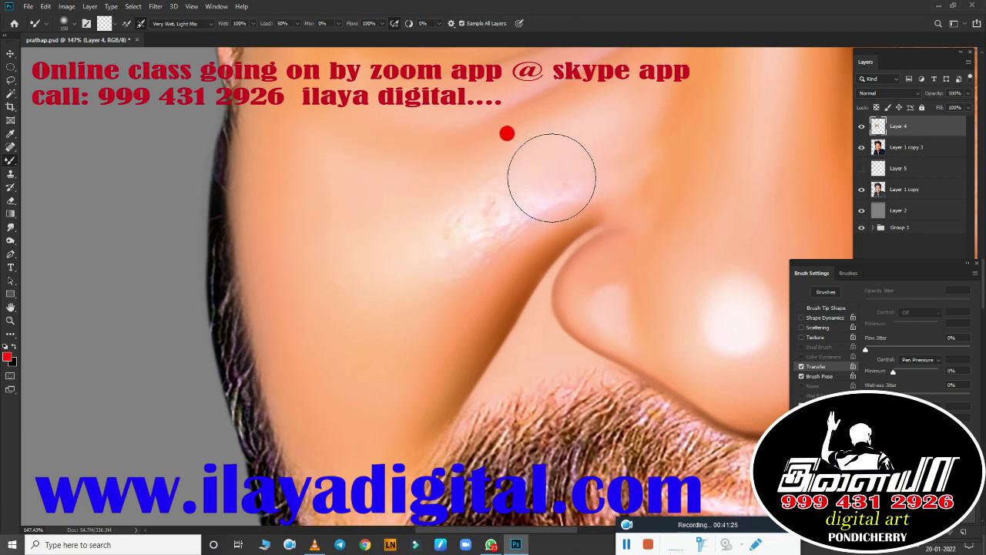
{"action": "mouse_move", "coordinate": [551, 177]}
{"action": "left_mouse_down"}
{"action": "mouse_move", "coordinate": [429, 257]}
{"action": "mouse_move", "coordinate": [480, 242]}
{"action": "left_mouse_up"}
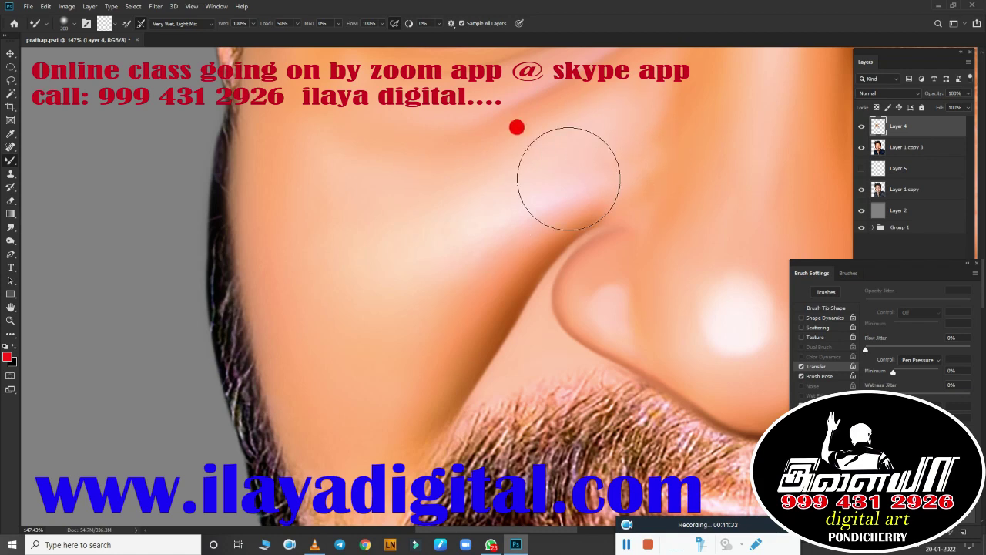
{"action": "scroll", "coordinate": [352, 306], "scroll_direction": "down", "scroll_amount": 5}
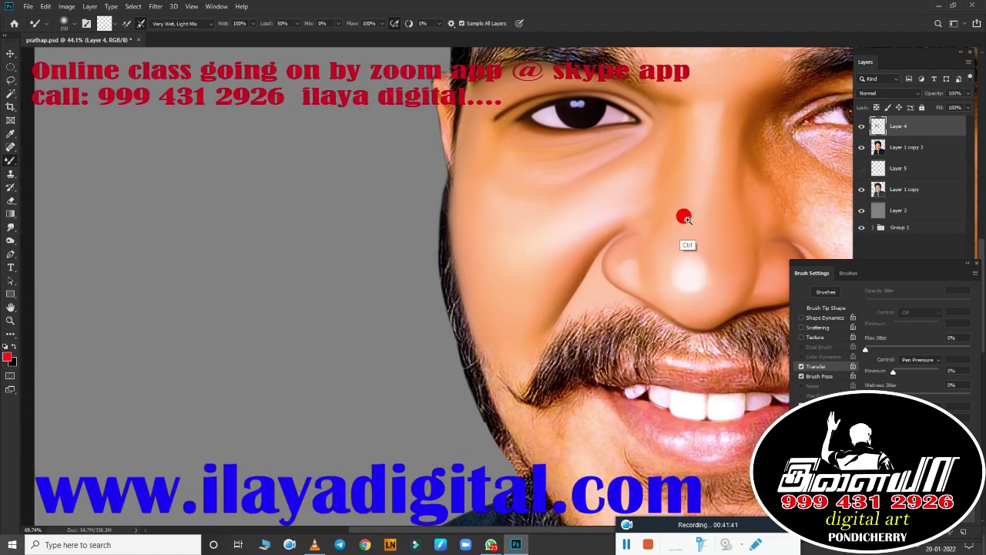
{"action": "scroll", "coordinate": [502, 282], "scroll_direction": "down", "scroll_amount": 2}
{"action": "scroll", "coordinate": [581, 253], "scroll_direction": "up", "scroll_amount": 3}
{"action": "scroll", "coordinate": [578, 309], "scroll_direction": "up", "scroll_amount": 2}
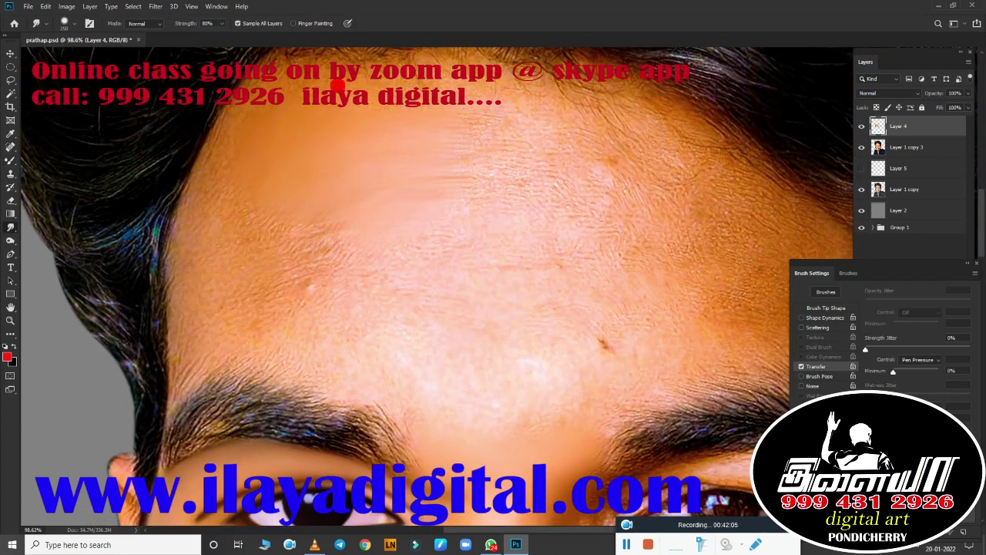
Step: Smudge the upper and mid-forehead and the temple up to the hairline into even skin
{"action": "mouse_move", "coordinate": [518, 100]}
{"action": "left_mouse_down"}
{"action": "mouse_move", "coordinate": [572, 98]}
{"action": "mouse_move", "coordinate": [522, 128]}
{"action": "left_mouse_up"}
{"action": "mouse_move", "coordinate": [193, 257]}
{"action": "left_mouse_down"}
{"action": "mouse_move", "coordinate": [258, 233]}
{"action": "mouse_move", "coordinate": [593, 198]}
{"action": "mouse_move", "coordinate": [555, 91]}
{"action": "mouse_move", "coordinate": [650, 249]}
{"action": "mouse_move", "coordinate": [319, 284]}
{"action": "mouse_move", "coordinate": [516, 308]}
{"action": "mouse_move", "coordinate": [226, 295]}
{"action": "mouse_move", "coordinate": [244, 305]}
{"action": "mouse_move", "coordinate": [191, 184]}
{"action": "left_mouse_up"}
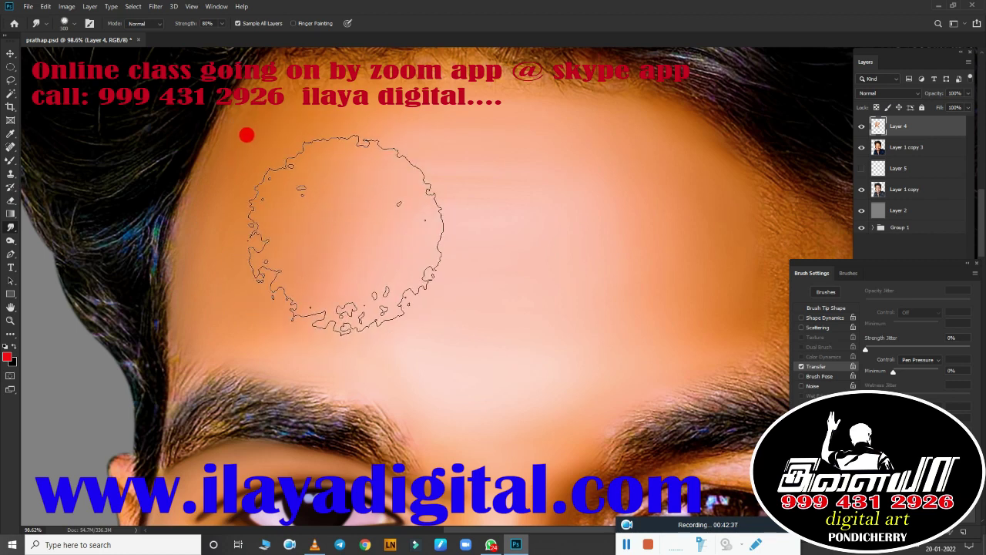
{"action": "left_click_drag", "start_coordinate": [478, 165], "coordinate": [317, 208]}
{"action": "mouse_move", "coordinate": [343, 303]}
{"action": "left_mouse_down"}
{"action": "mouse_move", "coordinate": [319, 192]}
{"action": "mouse_move", "coordinate": [352, 192]}
{"action": "mouse_move", "coordinate": [382, 315]}
{"action": "mouse_move", "coordinate": [440, 234]}
{"action": "left_mouse_up"}
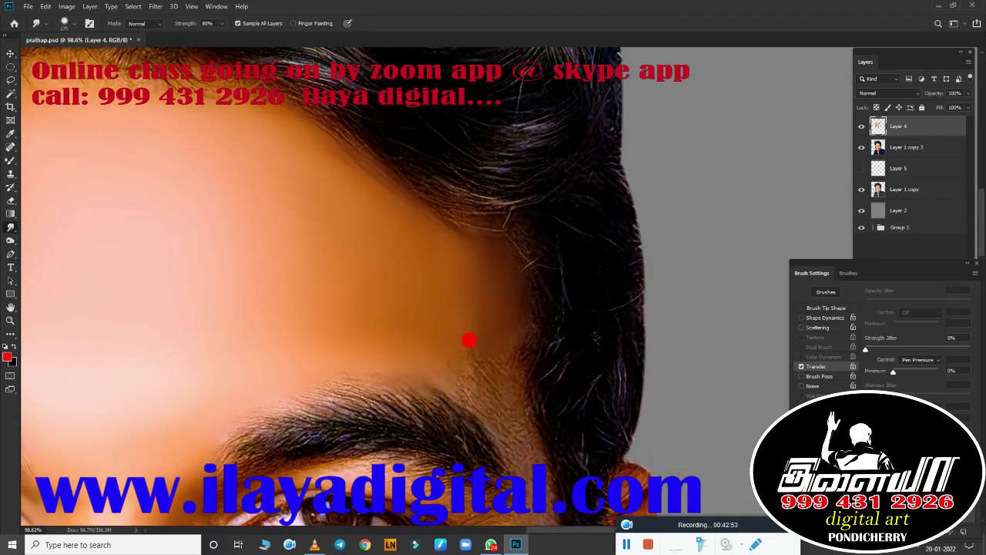
{"action": "mouse_move", "coordinate": [469, 340]}
{"action": "left_mouse_down"}
{"action": "mouse_move", "coordinate": [454, 269]}
{"action": "mouse_move", "coordinate": [457, 322]}
{"action": "mouse_move", "coordinate": [482, 361]}
{"action": "mouse_move", "coordinate": [449, 353]}
{"action": "mouse_move", "coordinate": [414, 231]}
{"action": "mouse_move", "coordinate": [224, 159]}
{"action": "mouse_move", "coordinate": [331, 249]}
{"action": "left_mouse_up"}
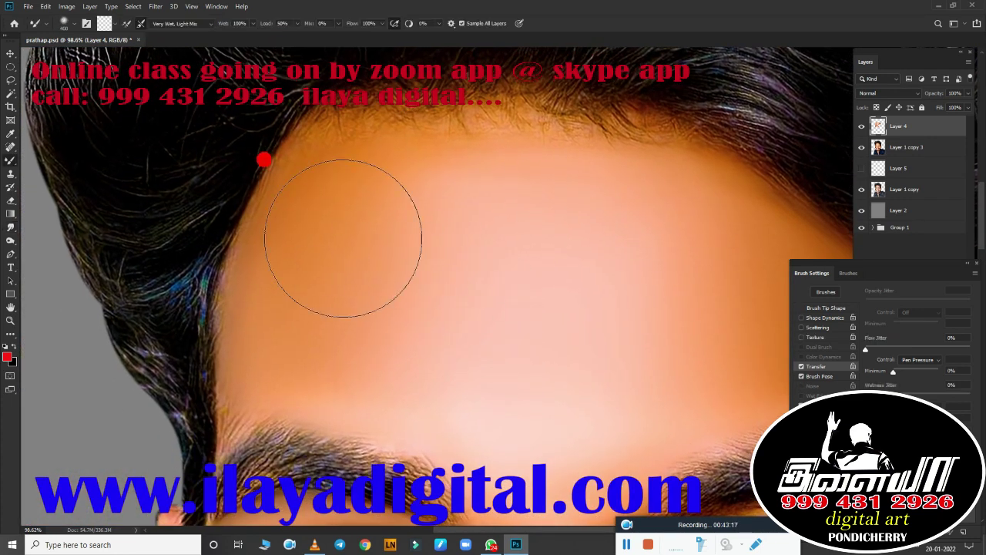
{"action": "mouse_move", "coordinate": [389, 193]}
{"action": "left_mouse_down"}
{"action": "mouse_move", "coordinate": [363, 143]}
{"action": "mouse_move", "coordinate": [462, 165]}
{"action": "mouse_move", "coordinate": [451, 194]}
{"action": "mouse_move", "coordinate": [558, 159]}
{"action": "mouse_move", "coordinate": [643, 180]}
{"action": "mouse_move", "coordinate": [668, 151]}
{"action": "left_mouse_up"}
{"action": "key", "text": "bracketleft"}
{"action": "key", "text": "bracketleft"}
{"action": "key", "text": "bracketleft"}
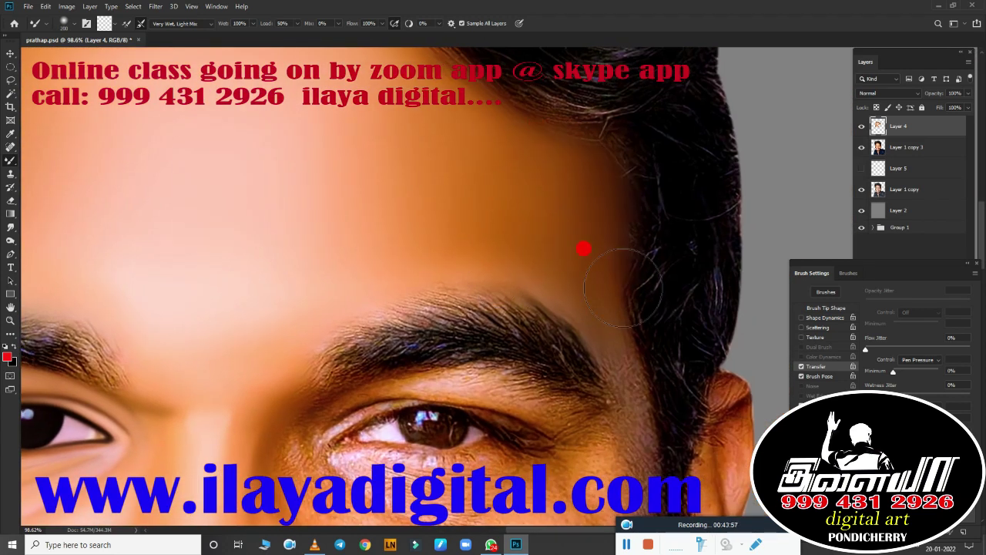
{"action": "key", "text": "bracketleft"}
{"action": "key", "text": "bracketleft"}
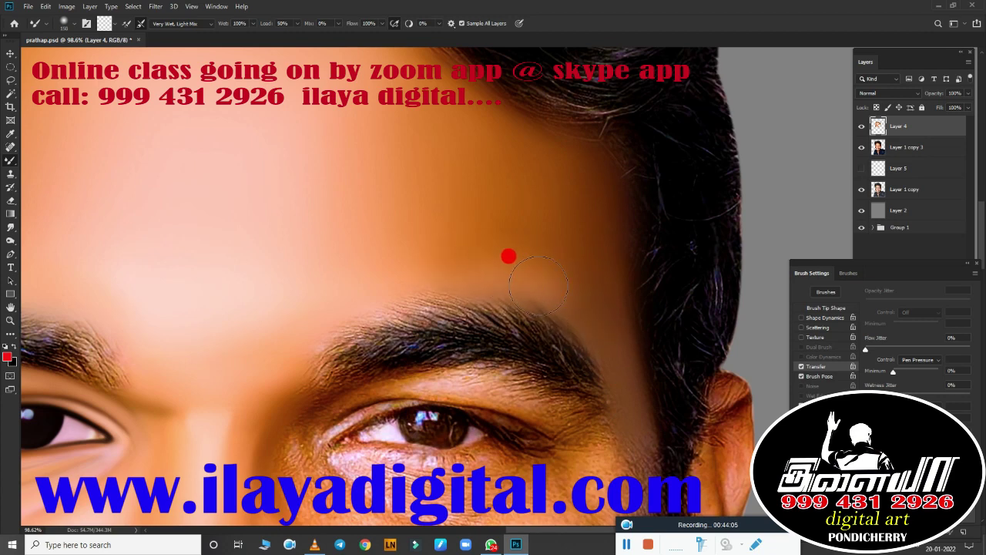
{"action": "key", "text": "bracketright"}
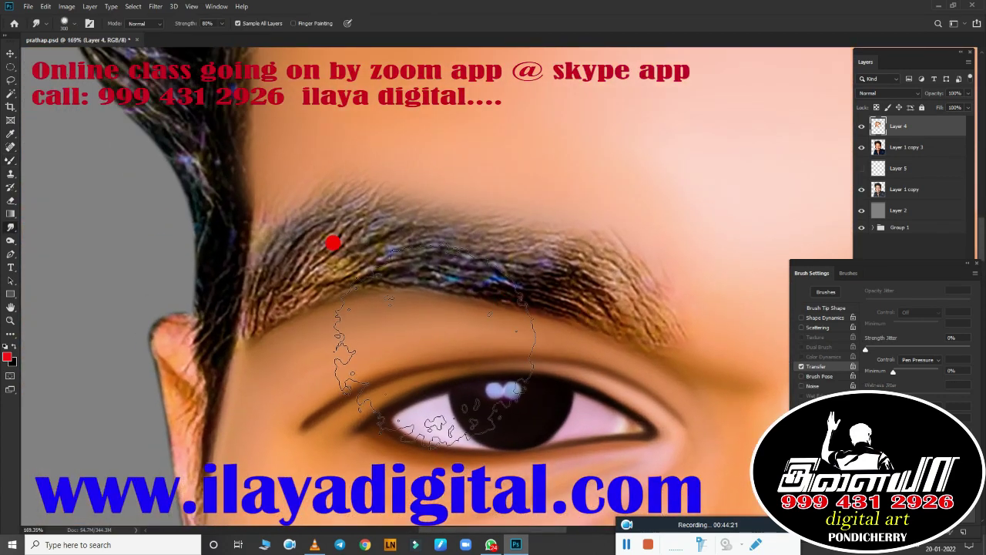
Step: Smudge the eyebrow, the ear and its edge, and the hair beside the ear smooth
{"action": "mouse_move", "coordinate": [396, 218]}
{"action": "left_mouse_down"}
{"action": "mouse_move", "coordinate": [635, 319]}
{"action": "mouse_move", "coordinate": [566, 214]}
{"action": "mouse_move", "coordinate": [557, 271]}
{"action": "left_mouse_up"}
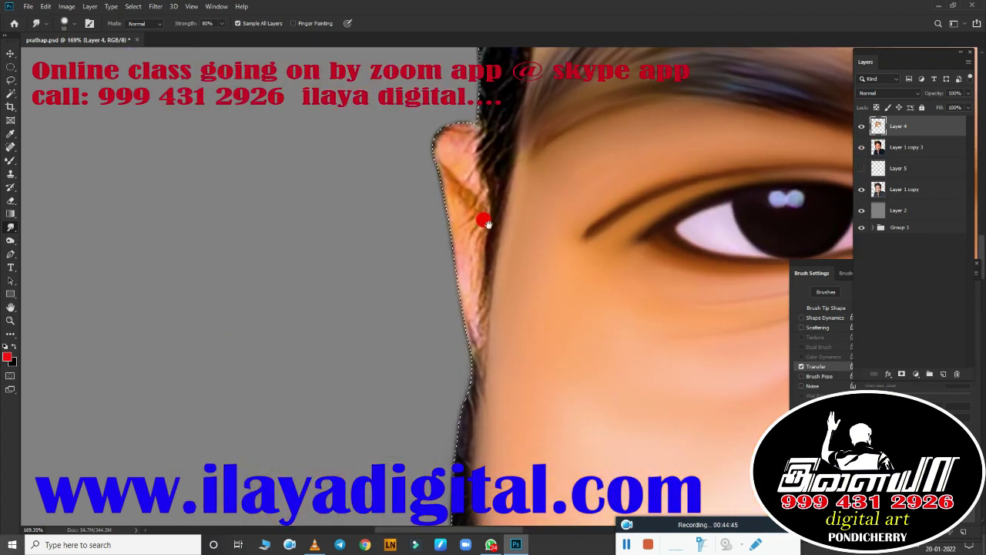
{"action": "mouse_move", "coordinate": [486, 223]}
{"action": "left_mouse_down"}
{"action": "mouse_move", "coordinate": [454, 146]}
{"action": "mouse_move", "coordinate": [465, 202]}
{"action": "mouse_move", "coordinate": [465, 168]}
{"action": "mouse_move", "coordinate": [470, 327]}
{"action": "mouse_move", "coordinate": [495, 238]}
{"action": "mouse_move", "coordinate": [473, 295]}
{"action": "left_mouse_up"}
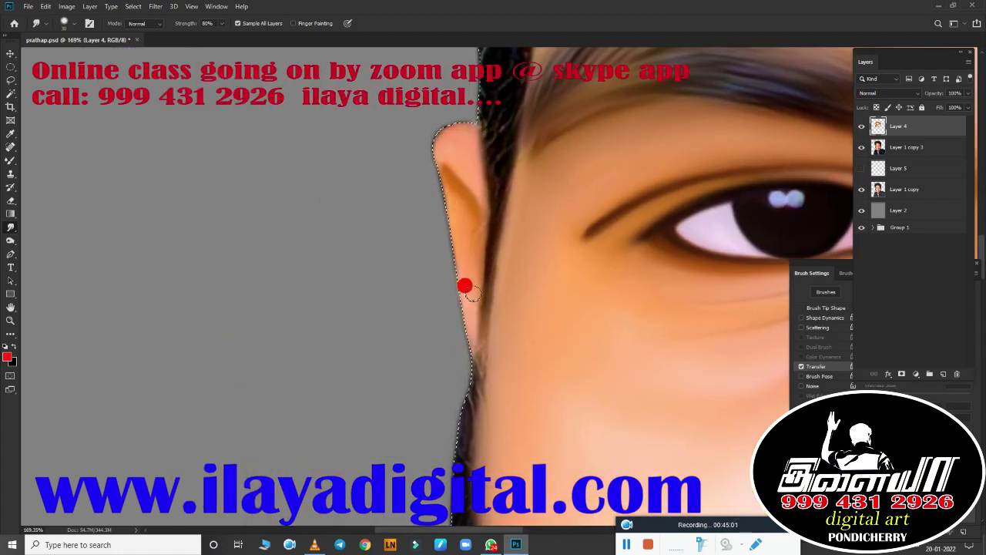
{"action": "left_click_drag", "start_coordinate": [471, 389], "coordinate": [455, 282]}
{"action": "left_click_drag", "start_coordinate": [424, 221], "coordinate": [308, 302]}
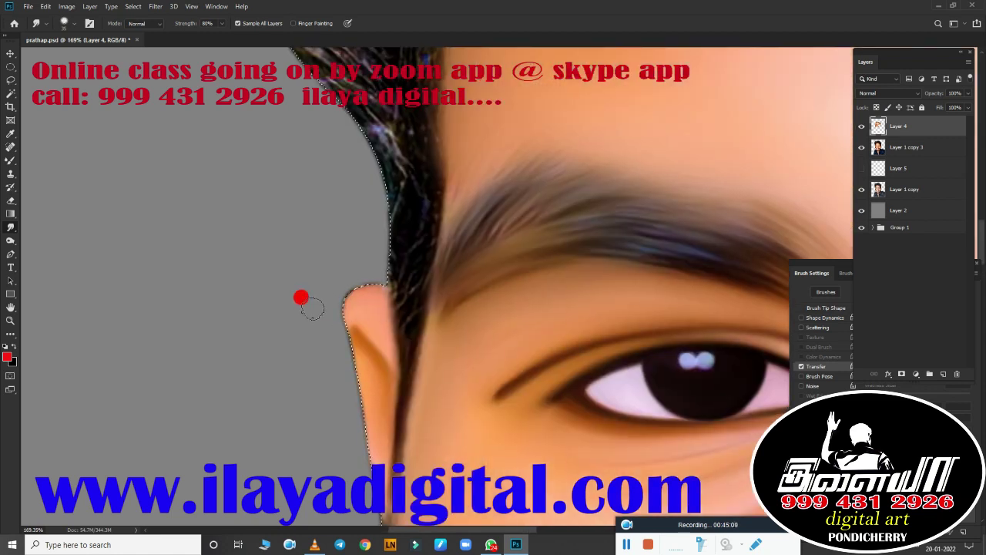
{"action": "mouse_move", "coordinate": [387, 247]}
{"action": "left_mouse_down"}
{"action": "mouse_move", "coordinate": [392, 282]}
{"action": "mouse_move", "coordinate": [532, 355]}
{"action": "left_mouse_up"}
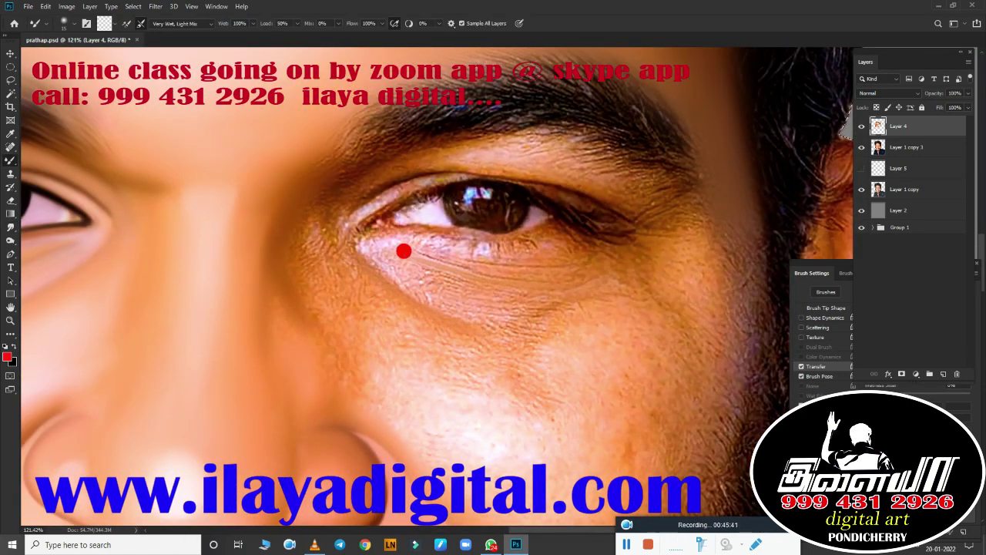
Step: Blend the upper eyelid, the skin along the eyebrow and the skin under the eye
{"action": "mouse_move", "coordinate": [394, 165]}
{"action": "left_mouse_down"}
{"action": "mouse_move", "coordinate": [489, 155]}
{"action": "mouse_move", "coordinate": [440, 150]}
{"action": "mouse_move", "coordinate": [575, 177]}
{"action": "mouse_move", "coordinate": [483, 159]}
{"action": "left_mouse_up"}
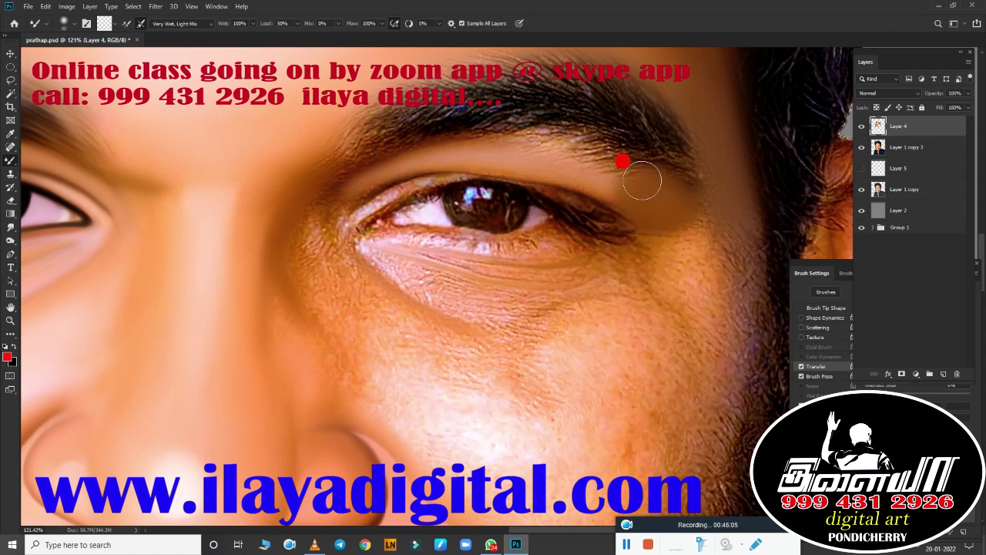
{"action": "left_click_drag", "start_coordinate": [602, 158], "coordinate": [515, 150]}
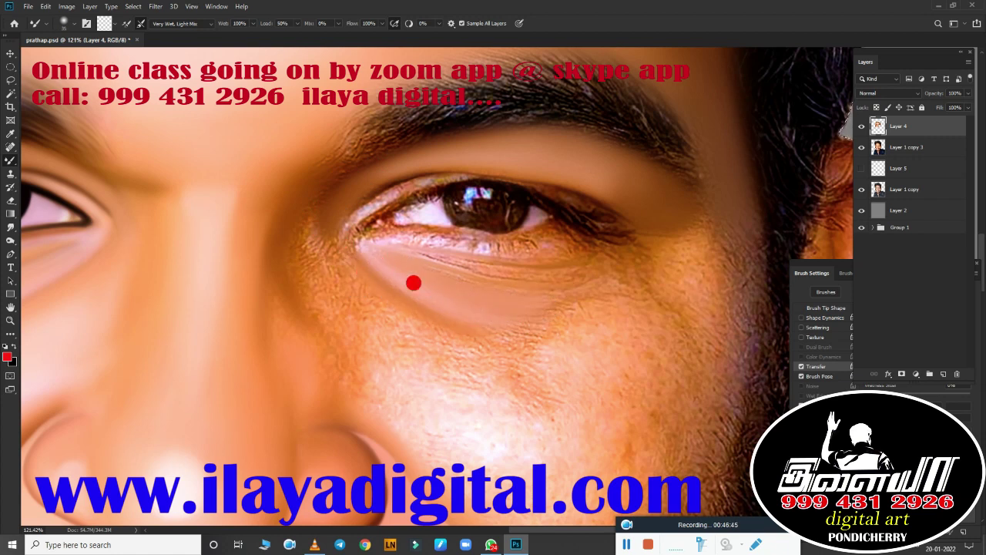
{"action": "mouse_move", "coordinate": [353, 288]}
{"action": "left_mouse_down"}
{"action": "mouse_move", "coordinate": [423, 340]}
{"action": "mouse_move", "coordinate": [364, 348]}
{"action": "left_mouse_up"}
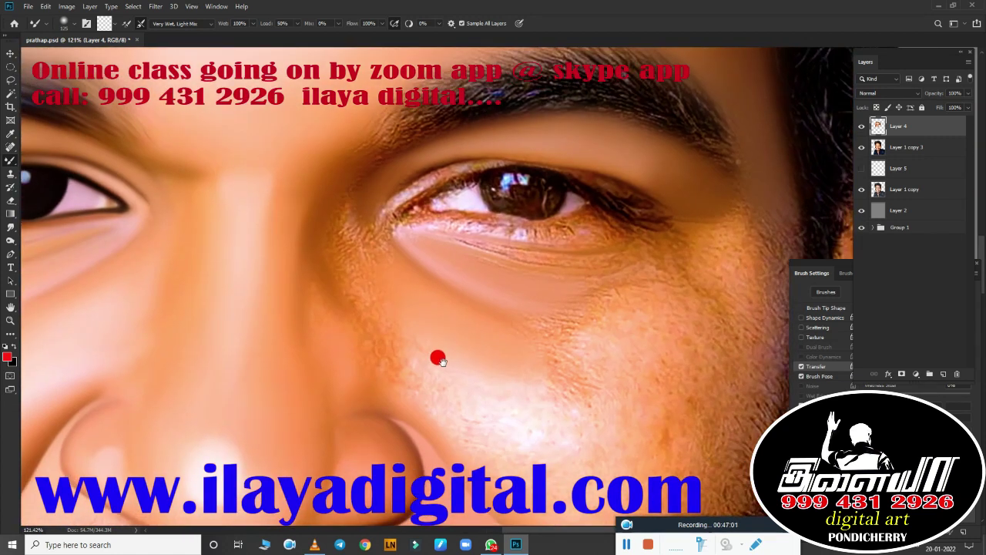
Step: Smudge the skin along the lower eyelid and the cheek below the eye smooth
{"action": "key", "text": "r"}
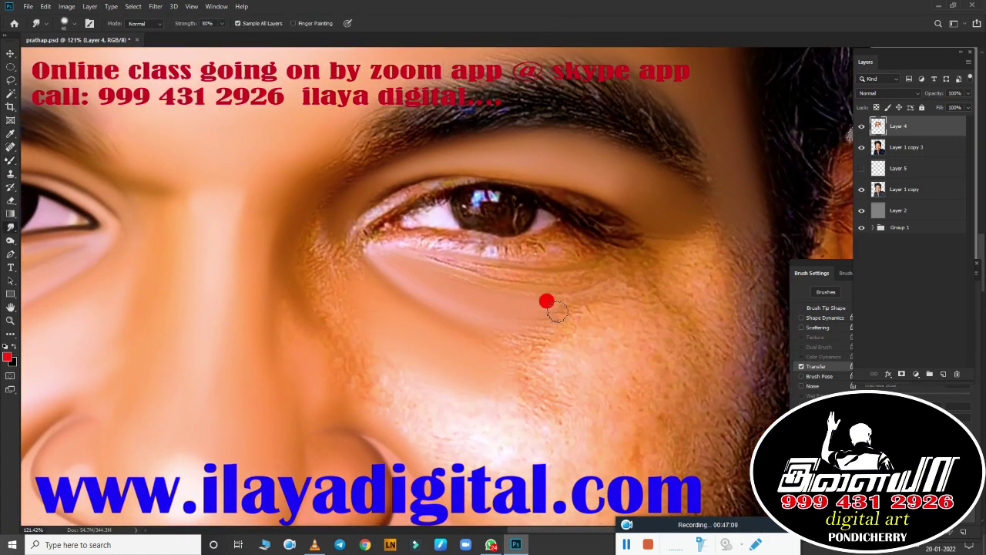
{"action": "left_click_drag", "start_coordinate": [437, 270], "coordinate": [508, 257]}
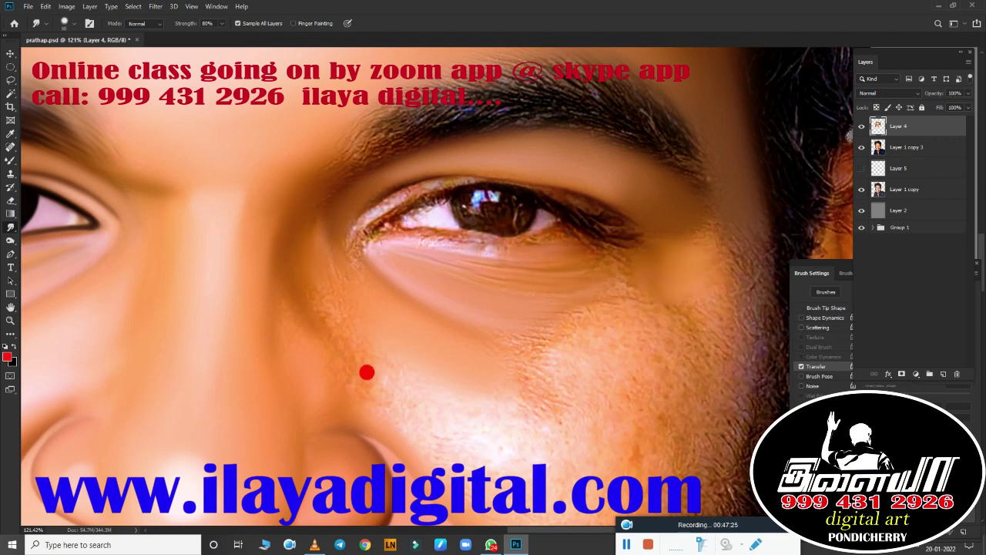
{"action": "left_click_drag", "start_coordinate": [367, 372], "coordinate": [647, 156]}
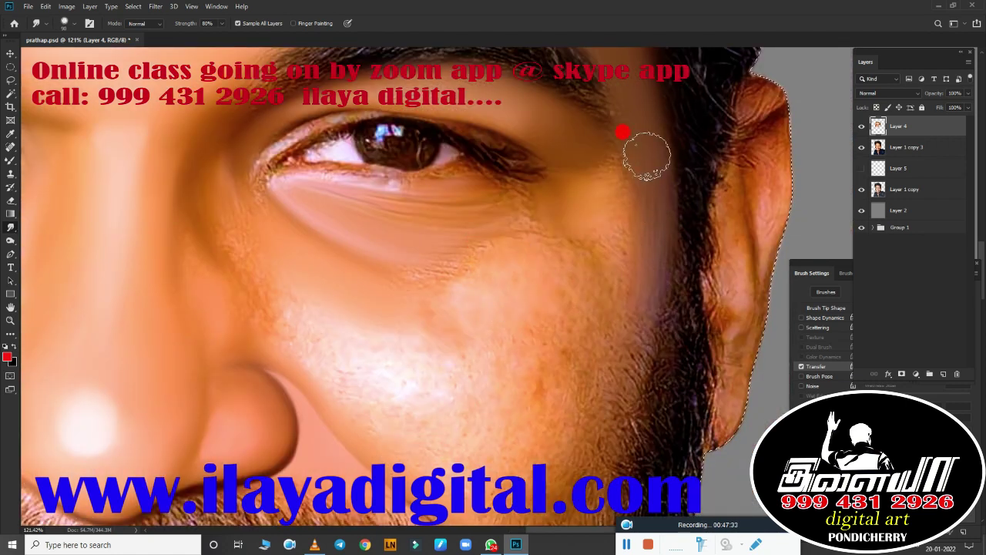
{"action": "scroll", "coordinate": [383, 280], "scroll_direction": "up", "scroll_amount": 3}
Step: Blend the under-eye skin, outer eye corner and lower-eyelid line with the Very Wet, Light Mix brush
{"action": "key", "text": "b"}
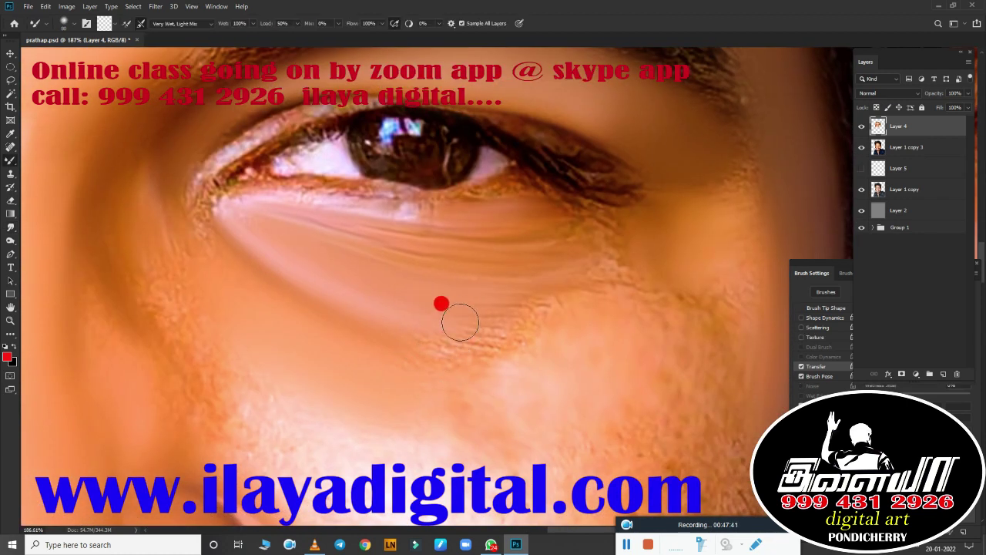
{"action": "mouse_move", "coordinate": [284, 115]}
{"action": "left_mouse_down"}
{"action": "mouse_move", "coordinate": [645, 189]}
{"action": "mouse_move", "coordinate": [542, 134]}
{"action": "left_mouse_up"}
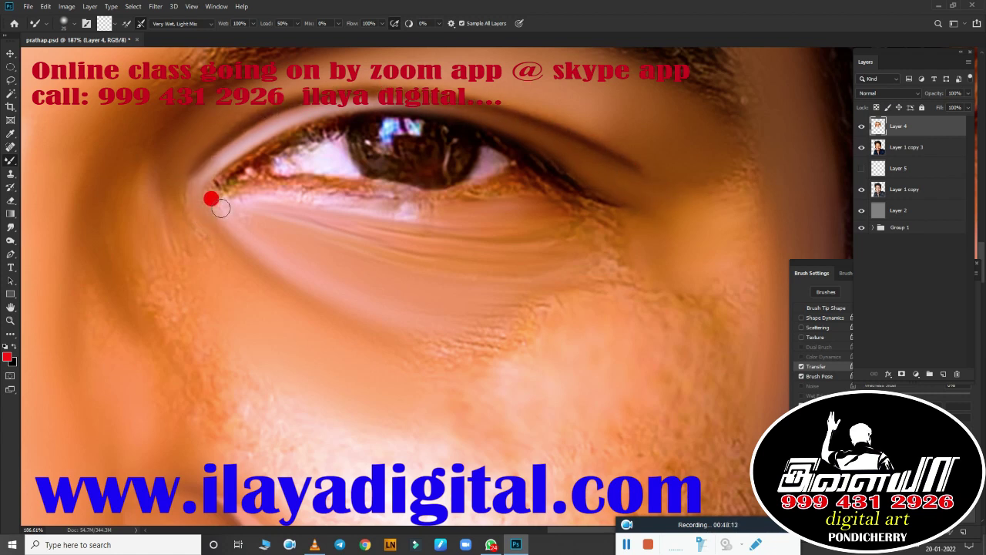
{"action": "left_click_drag", "start_coordinate": [657, 111], "coordinate": [714, 166]}
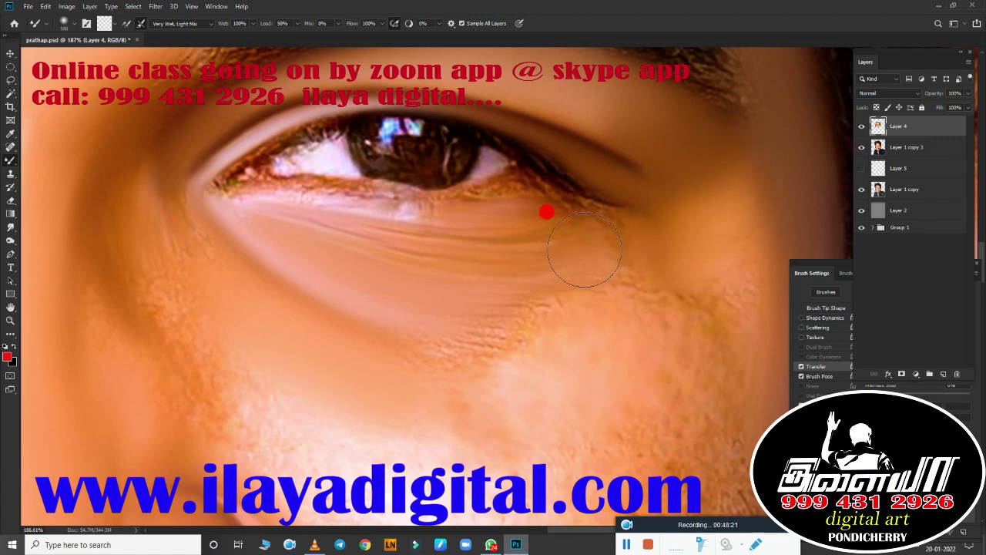
{"action": "left_click_drag", "start_coordinate": [584, 249], "coordinate": [343, 233]}
{"action": "left_click_drag", "start_coordinate": [396, 251], "coordinate": [571, 286]}
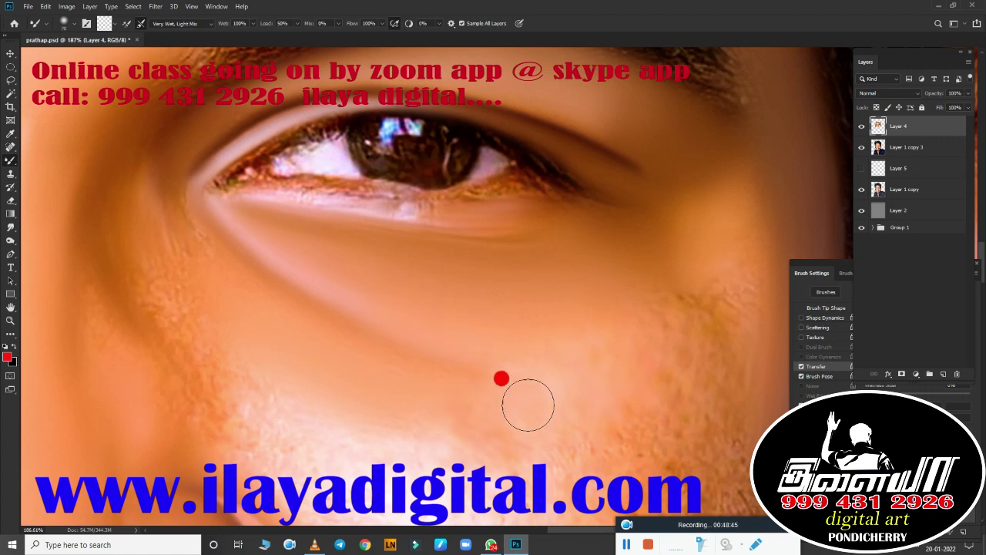
{"action": "mouse_move", "coordinate": [414, 209]}
{"action": "left_mouse_down"}
{"action": "mouse_move", "coordinate": [406, 213]}
{"action": "mouse_move", "coordinate": [543, 208]}
{"action": "left_mouse_up"}
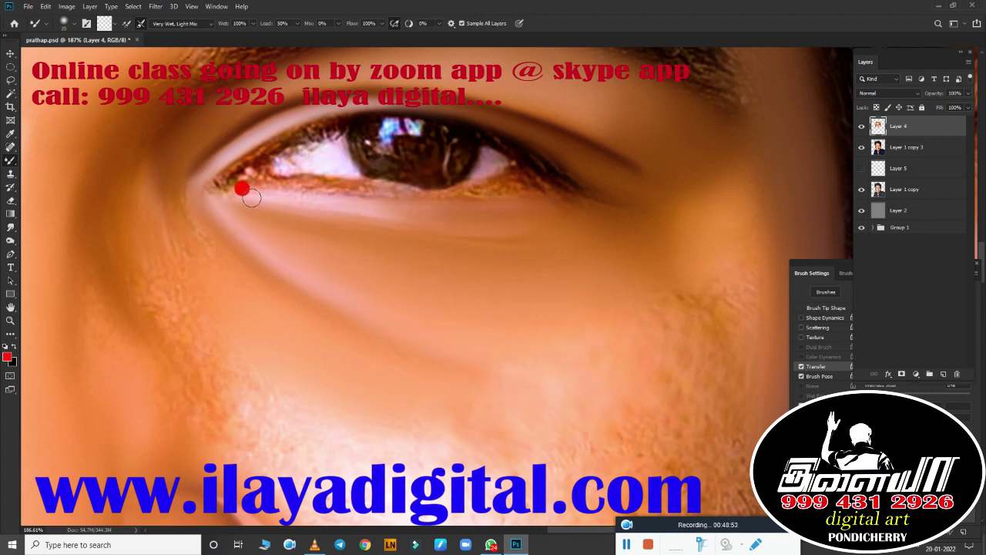
{"action": "mouse_move", "coordinate": [251, 197]}
{"action": "left_mouse_down"}
{"action": "mouse_move", "coordinate": [403, 195]}
{"action": "mouse_move", "coordinate": [391, 222]}
{"action": "left_mouse_up"}
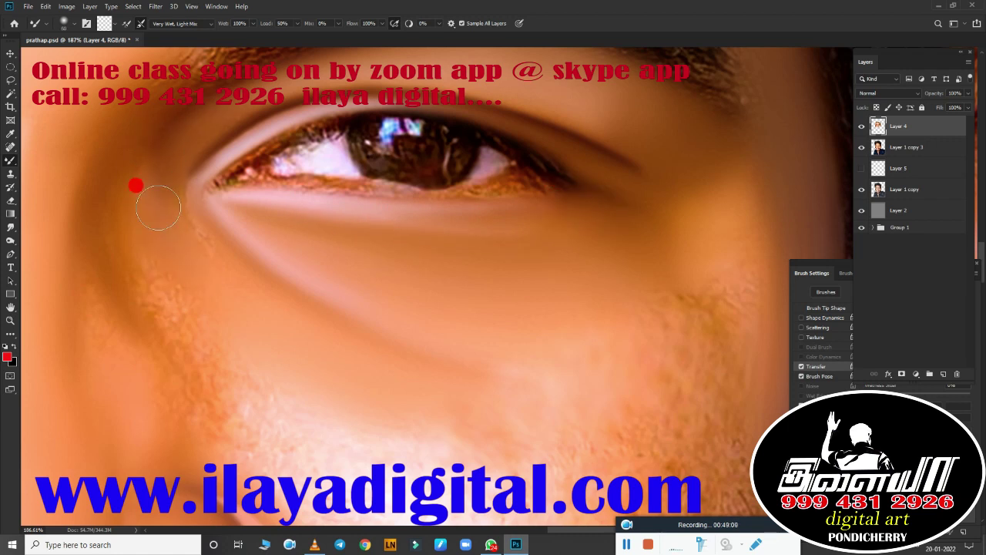
{"action": "scroll", "coordinate": [495, 283], "scroll_direction": "down", "scroll_amount": 3}
{"action": "scroll", "coordinate": [590, 308], "scroll_direction": "up", "scroll_amount": 1}
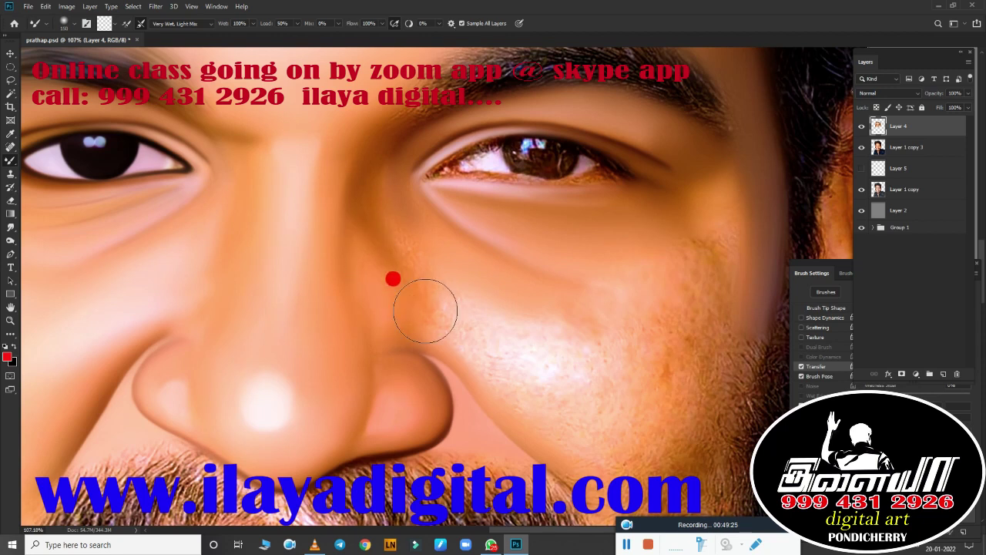
Step: Enlarge the Mixer Brush to 200 px and blend the cheek skin beside the mustache and above the beard
{"action": "key", "text": "bracketright"}
{"action": "key", "text": "bracketright"}
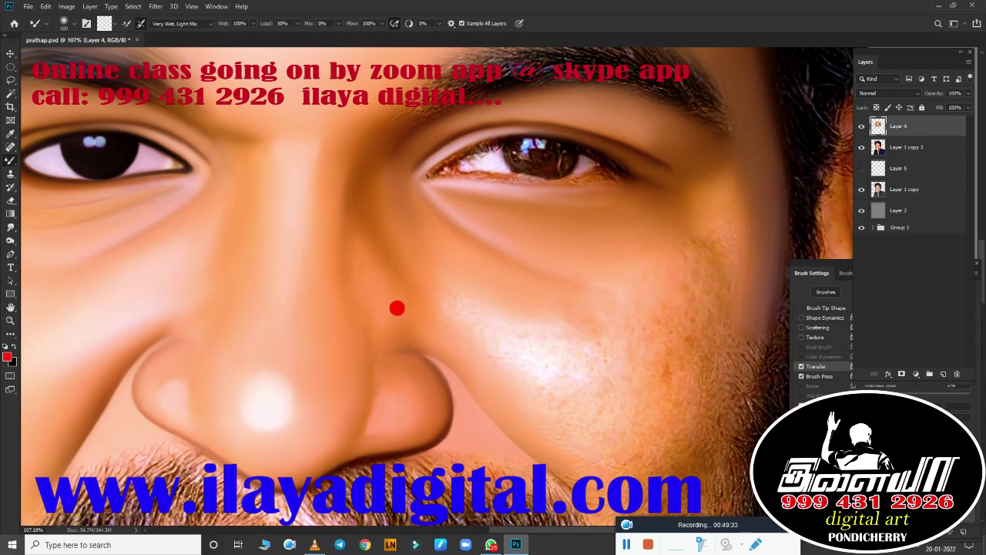
{"action": "left_click_drag", "start_coordinate": [515, 401], "coordinate": [447, 293]}
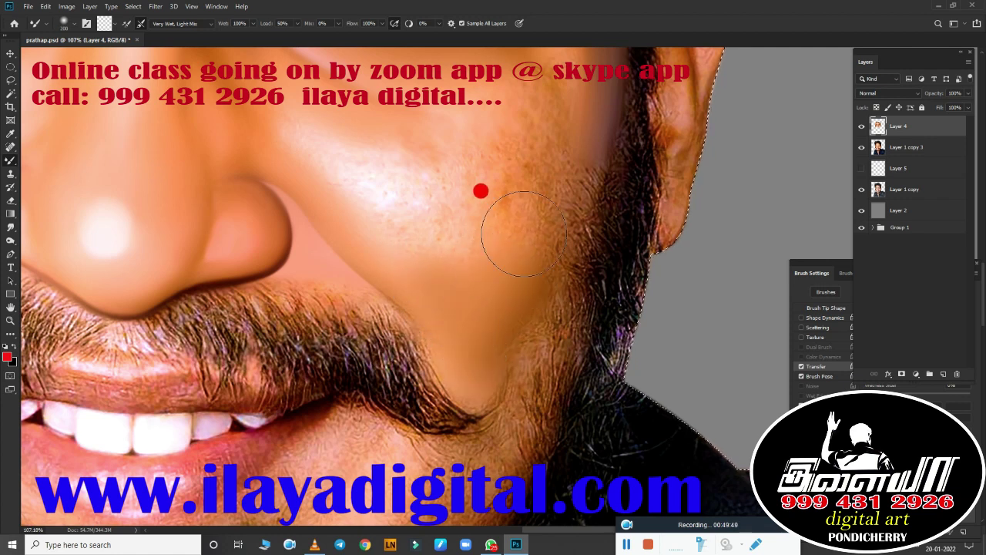
{"action": "mouse_move", "coordinate": [448, 284]}
{"action": "left_mouse_down"}
{"action": "mouse_move", "coordinate": [512, 134]}
{"action": "mouse_move", "coordinate": [530, 154]}
{"action": "left_mouse_up"}
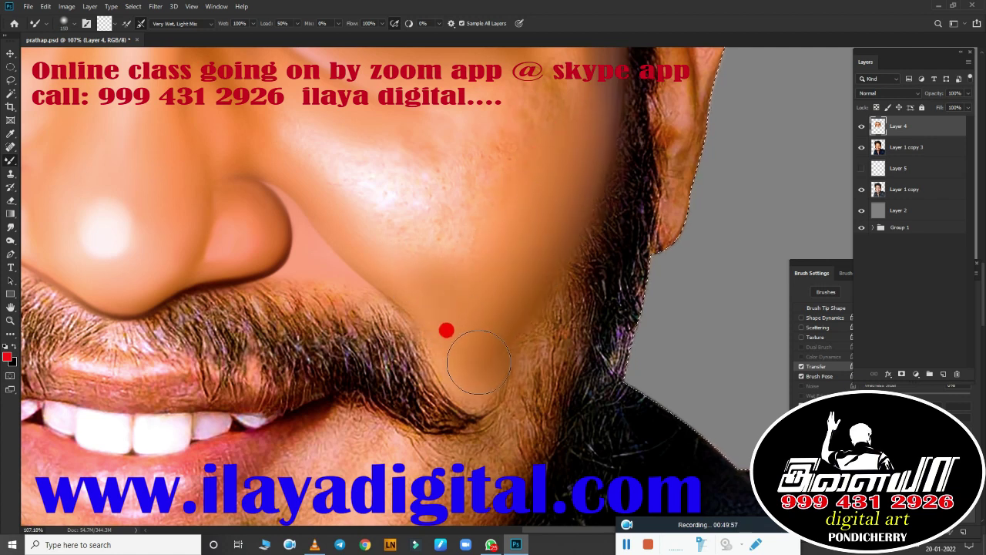
{"action": "mouse_move", "coordinate": [478, 363]}
{"action": "left_mouse_down"}
{"action": "mouse_move", "coordinate": [528, 112]}
{"action": "mouse_move", "coordinate": [366, 168]}
{"action": "left_mouse_up"}
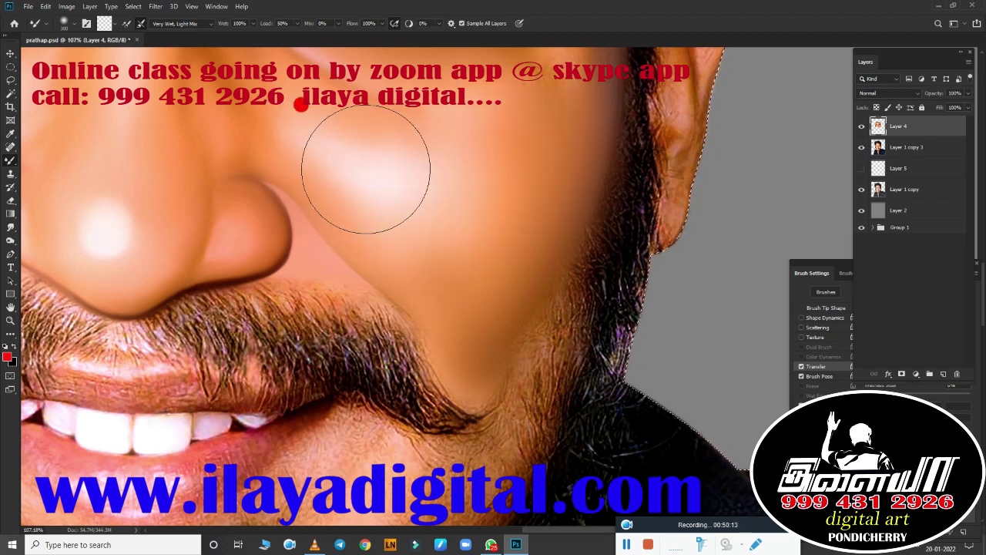
{"action": "scroll", "coordinate": [425, 302], "scroll_direction": "down", "scroll_amount": 2}
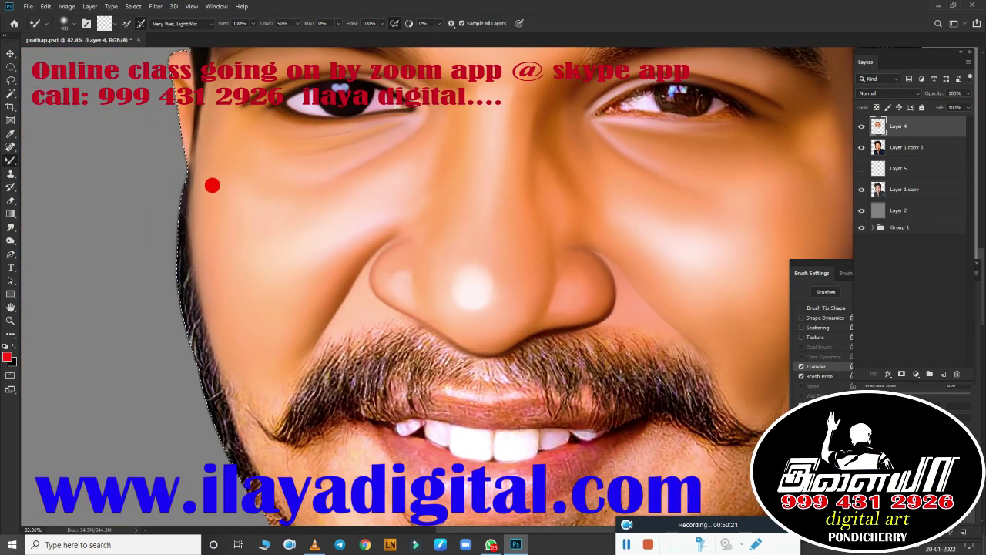
{"action": "scroll", "coordinate": [463, 391], "scroll_direction": "down", "scroll_amount": 1}
{"action": "scroll", "coordinate": [462, 391], "scroll_direction": "down", "scroll_amount": 2}
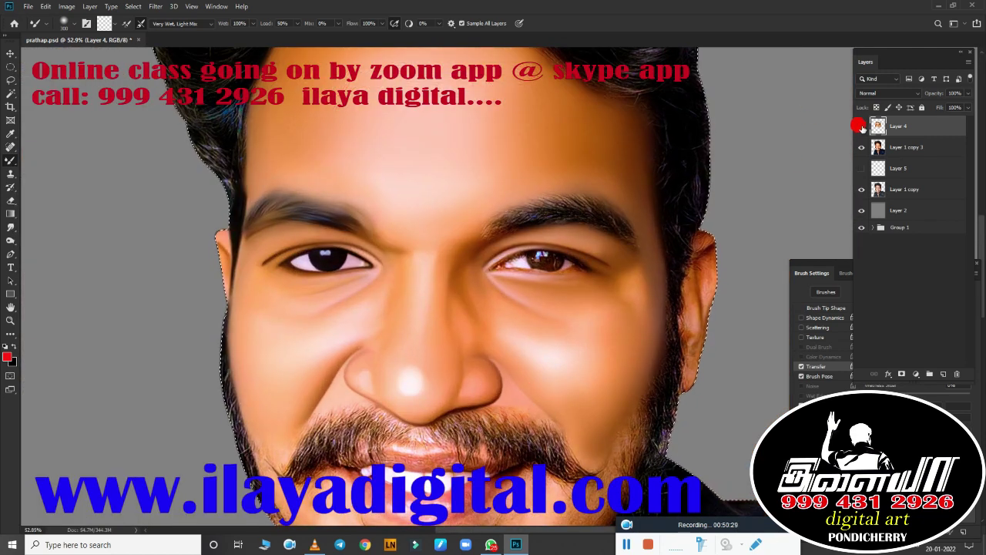
{"action": "scroll", "coordinate": [539, 331], "scroll_direction": "up", "scroll_amount": 2}
{"action": "scroll", "coordinate": [475, 267], "scroll_direction": "up", "scroll_amount": 1}
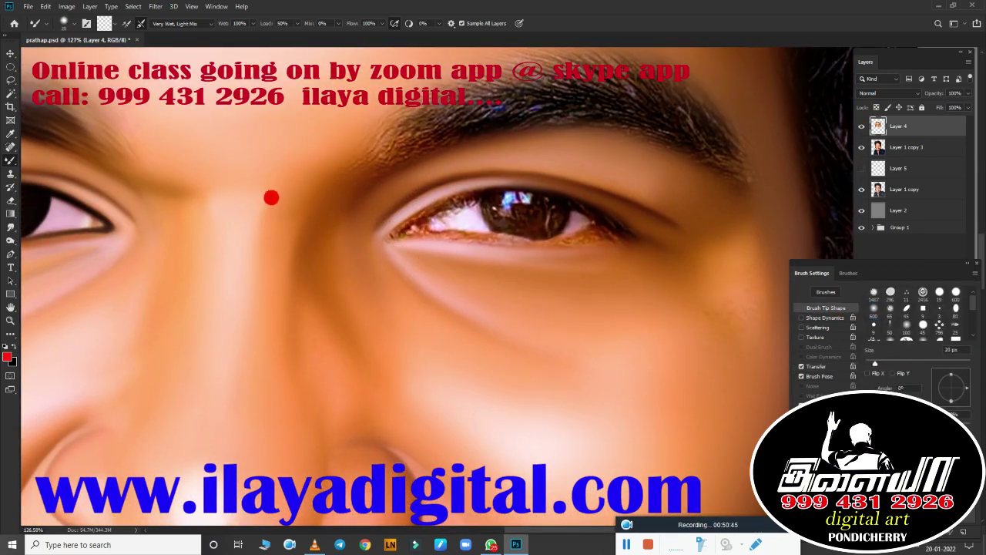
Step: Set the foreground paint colour to a reddish-brown
{"action": "left_click", "coordinate": [104, 23]}
{"action": "left_click", "coordinate": [791, 325]}
{"action": "key", "text": "Return"}
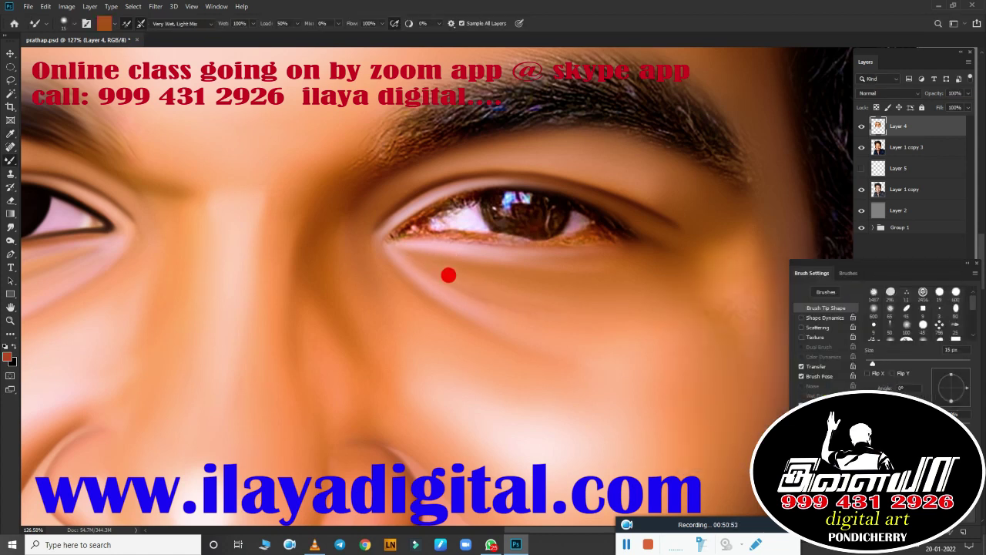
{"action": "scroll", "coordinate": [583, 334], "scroll_direction": "up", "scroll_amount": 2}
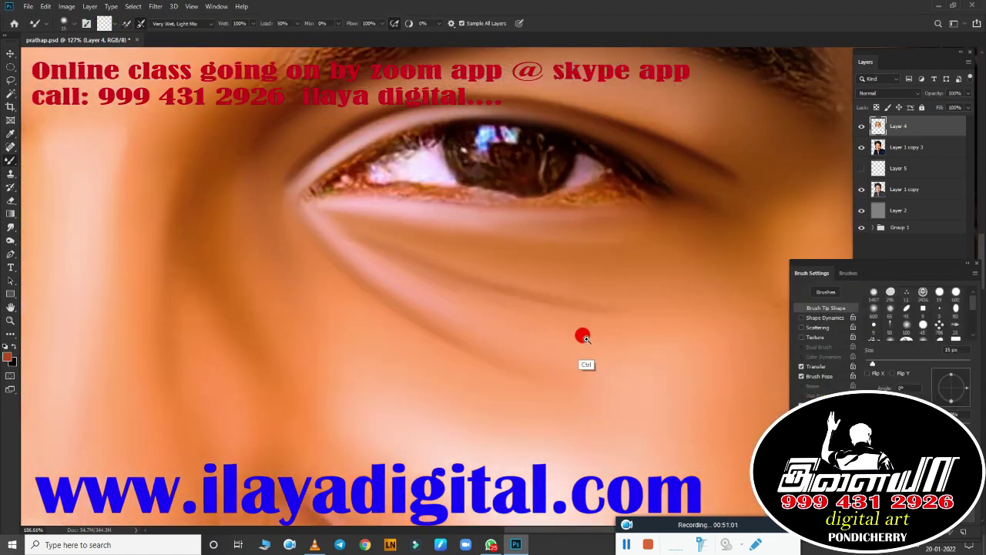
{"action": "scroll", "coordinate": [547, 276], "scroll_direction": "up", "scroll_amount": 1}
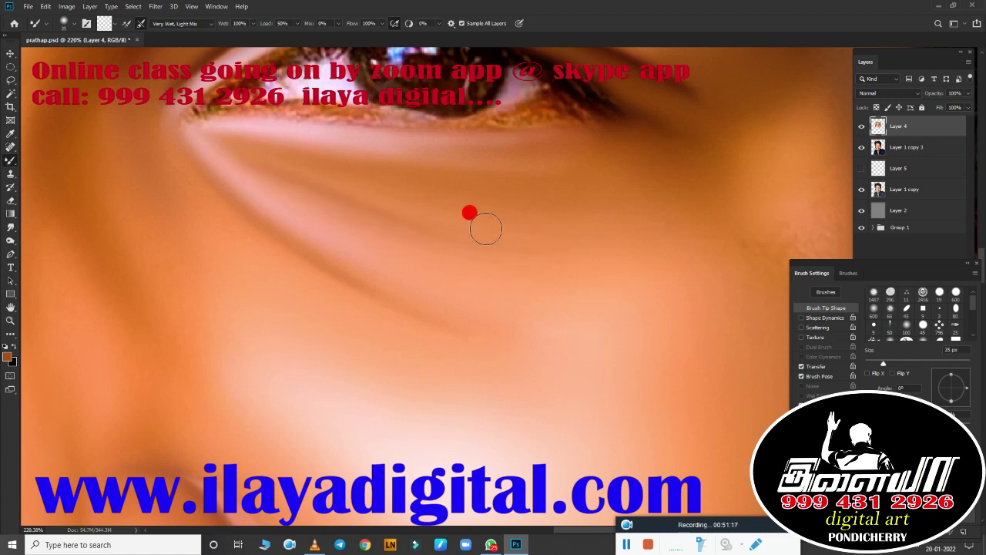
{"action": "scroll", "coordinate": [466, 326], "scroll_direction": "down", "scroll_amount": 6}
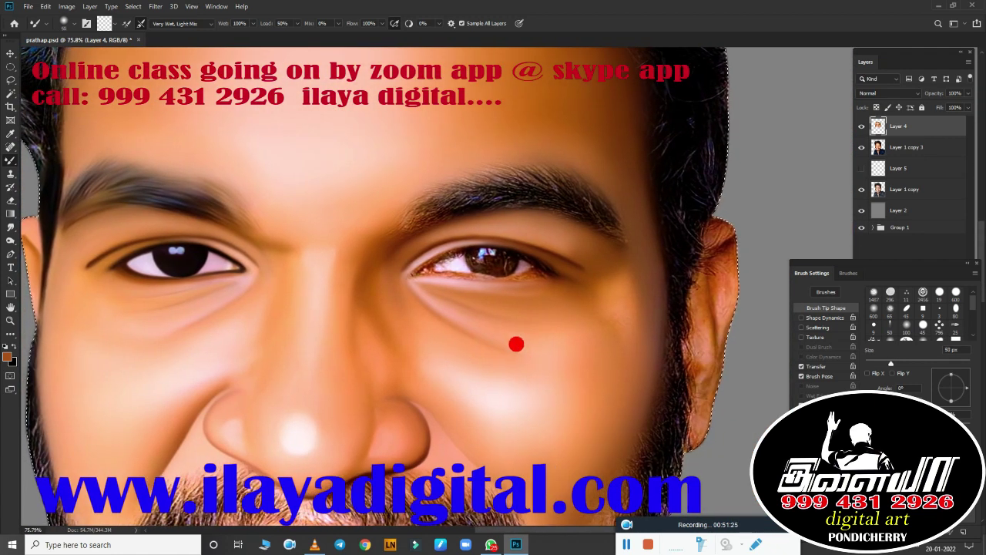
{"action": "scroll", "coordinate": [519, 333], "scroll_direction": "up", "scroll_amount": 3}
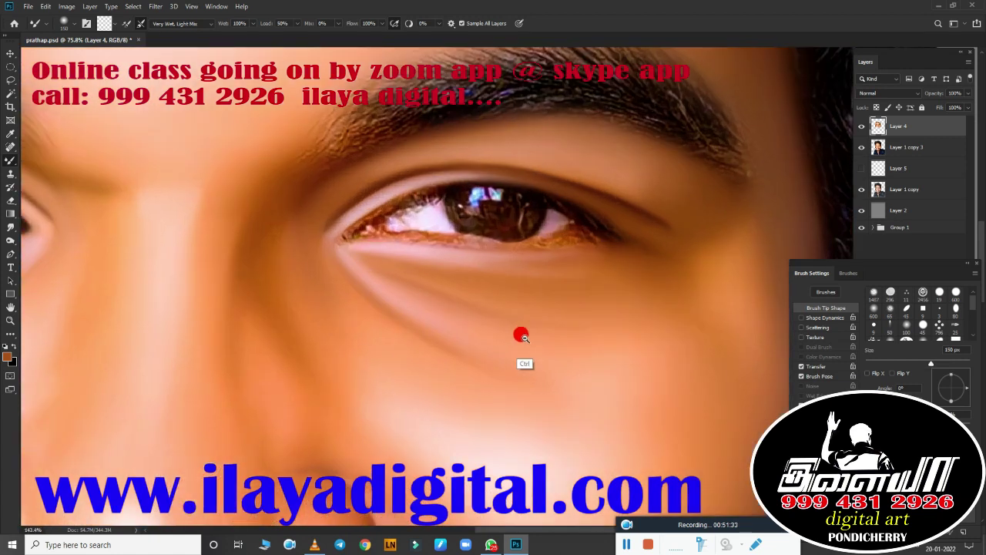
Step: Smudge the eyebrow's upper edge out to its outer end with a 70 px Smudge brush
{"action": "key", "text": "r"}
{"action": "key", "text": "bracketleft"}
{"action": "key", "text": "bracketleft"}
{"action": "key", "text": "bracketleft"}
{"action": "left_click_drag", "start_coordinate": [331, 242], "coordinate": [689, 279]}
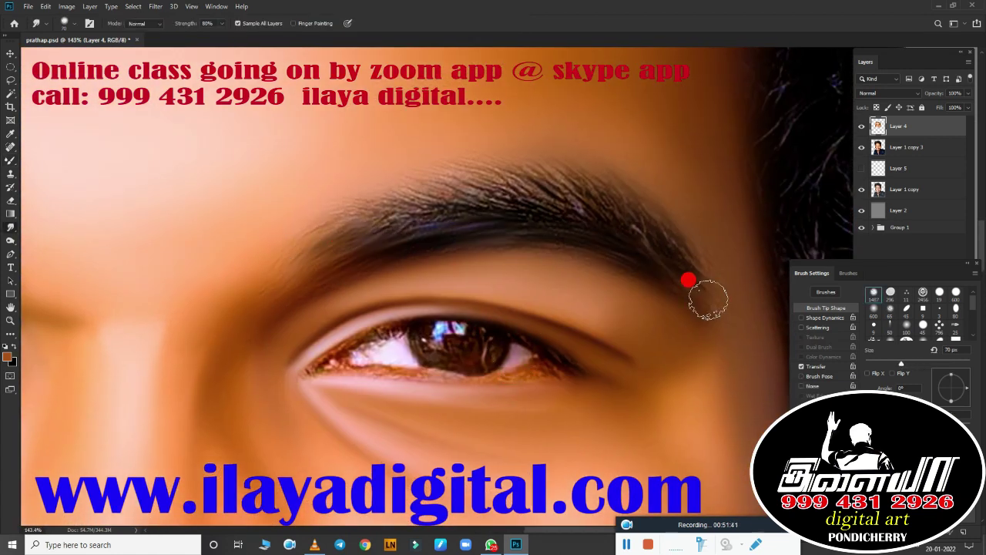
{"action": "left_click_drag", "start_coordinate": [412, 178], "coordinate": [285, 276]}
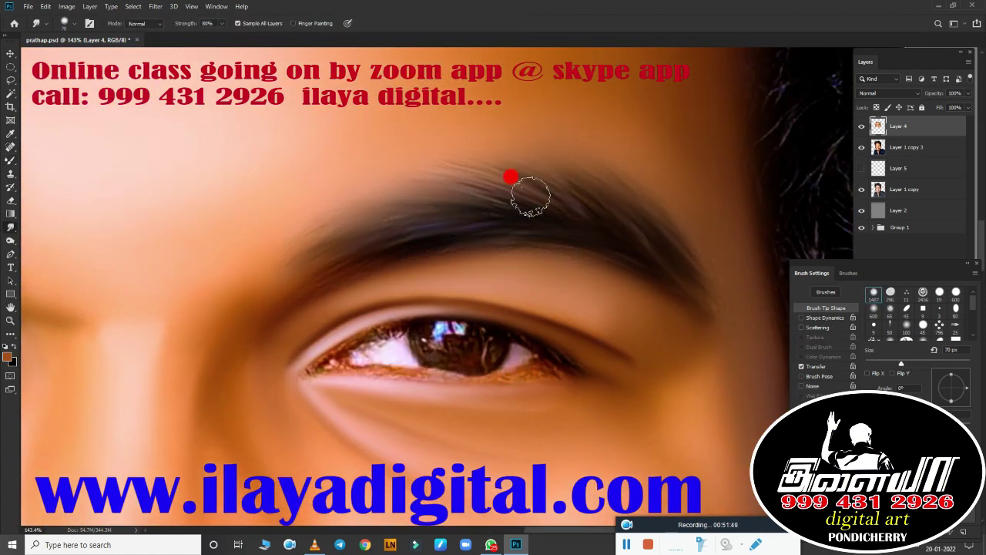
{"action": "left_click_drag", "start_coordinate": [530, 197], "coordinate": [704, 256]}
{"action": "scroll", "coordinate": [561, 285], "scroll_direction": "up", "scroll_amount": 5}
{"action": "key", "text": "b"}
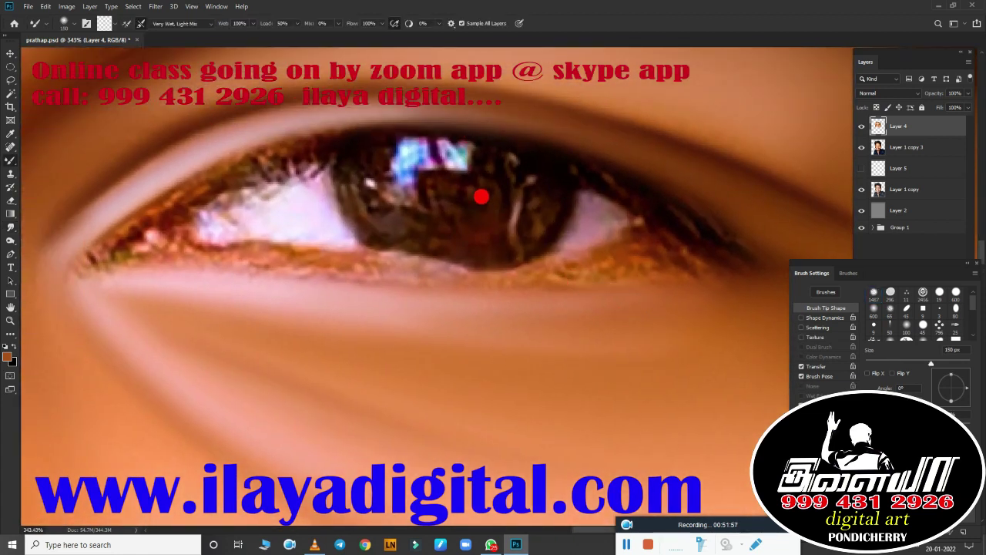
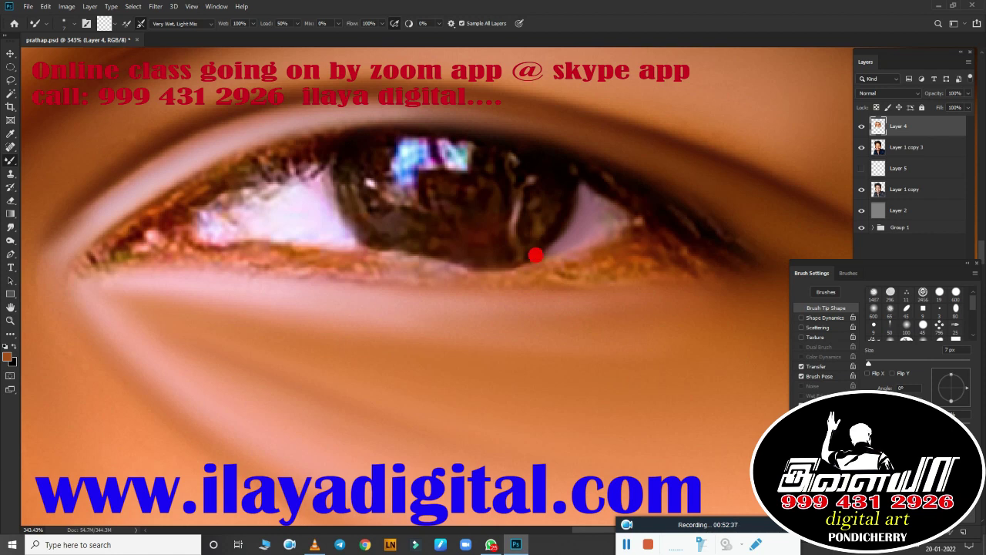
Step: Blend the eye white smoothly toward its corners, using a smaller brush for the inner corner
{"action": "left_click_drag", "start_coordinate": [592, 214], "coordinate": [624, 225]}
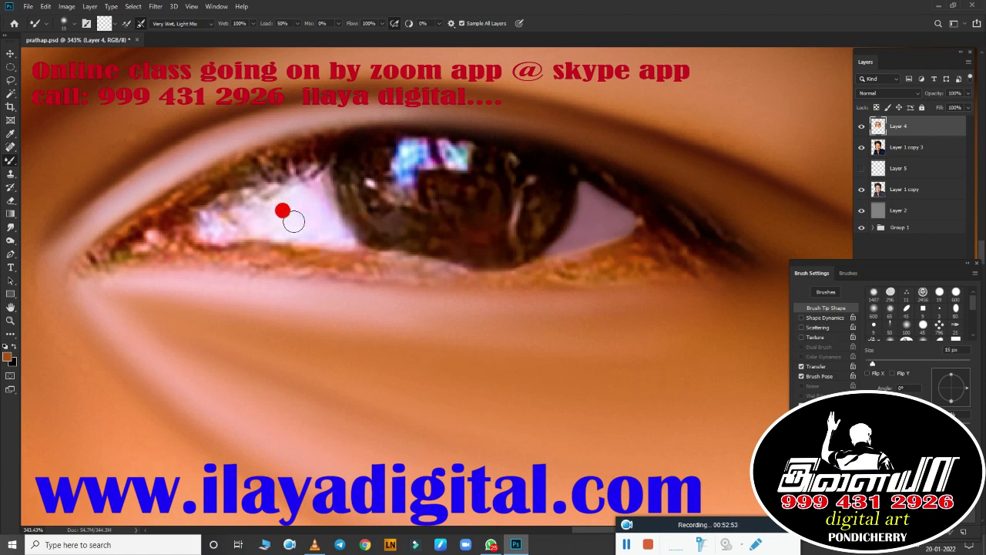
{"action": "mouse_move", "coordinate": [294, 221]}
{"action": "left_mouse_down"}
{"action": "mouse_move", "coordinate": [347, 238]}
{"action": "mouse_move", "coordinate": [326, 192]}
{"action": "mouse_move", "coordinate": [336, 185]}
{"action": "mouse_move", "coordinate": [449, 269]}
{"action": "mouse_move", "coordinate": [436, 207]}
{"action": "mouse_move", "coordinate": [385, 223]}
{"action": "mouse_move", "coordinate": [333, 256]}
{"action": "mouse_move", "coordinate": [401, 242]}
{"action": "left_mouse_up"}
{"action": "key", "text": "bracketleft"}
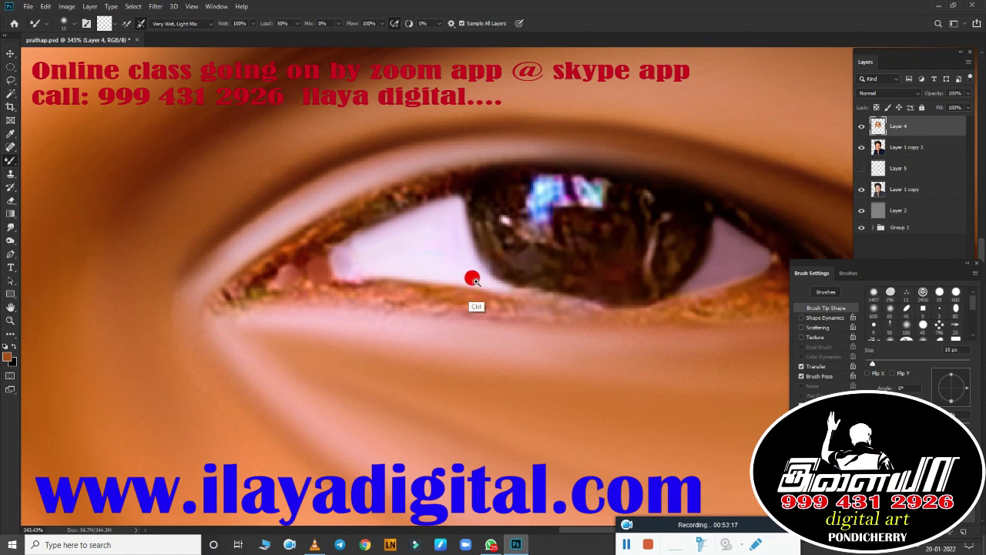
{"action": "mouse_move", "coordinate": [472, 278]}
{"action": "left_mouse_down"}
{"action": "mouse_move", "coordinate": [398, 316]}
{"action": "mouse_move", "coordinate": [636, 269]}
{"action": "mouse_move", "coordinate": [385, 172]}
{"action": "mouse_move", "coordinate": [132, 264]}
{"action": "mouse_move", "coordinate": [501, 199]}
{"action": "mouse_move", "coordinate": [257, 205]}
{"action": "mouse_move", "coordinate": [92, 282]}
{"action": "mouse_move", "coordinate": [132, 275]}
{"action": "mouse_move", "coordinate": [119, 295]}
{"action": "mouse_move", "coordinate": [203, 279]}
{"action": "mouse_move", "coordinate": [621, 257]}
{"action": "mouse_move", "coordinate": [410, 300]}
{"action": "mouse_move", "coordinate": [119, 303]}
{"action": "mouse_move", "coordinate": [107, 294]}
{"action": "mouse_move", "coordinate": [350, 300]}
{"action": "left_mouse_up"}
{"action": "key", "text": "bracketleft"}
{"action": "key", "text": "bracketright"}
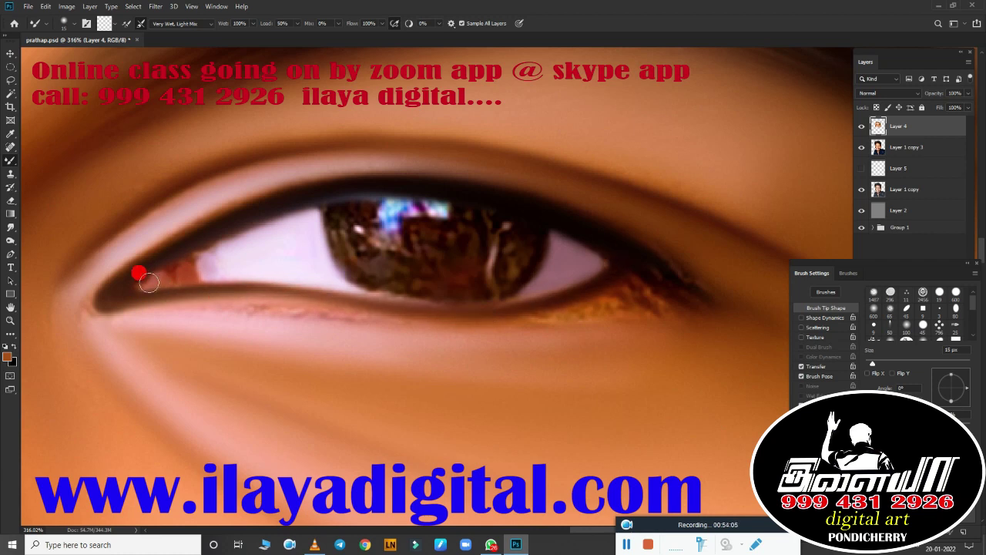
{"action": "left_click_drag", "start_coordinate": [149, 284], "coordinate": [225, 248]}
Step: Darken the lower eyelid line across the eye with a larger Mixer Brush
{"action": "key", "text": "bracketright"}
{"action": "mouse_move", "coordinate": [141, 303]}
{"action": "left_mouse_down"}
{"action": "mouse_move", "coordinate": [615, 266]}
{"action": "mouse_move", "coordinate": [260, 313]}
{"action": "mouse_move", "coordinate": [661, 309]}
{"action": "left_mouse_up"}
{"action": "key", "text": "bracketright"}
{"action": "key", "text": "bracketright"}
{"action": "key", "text": "bracketright"}
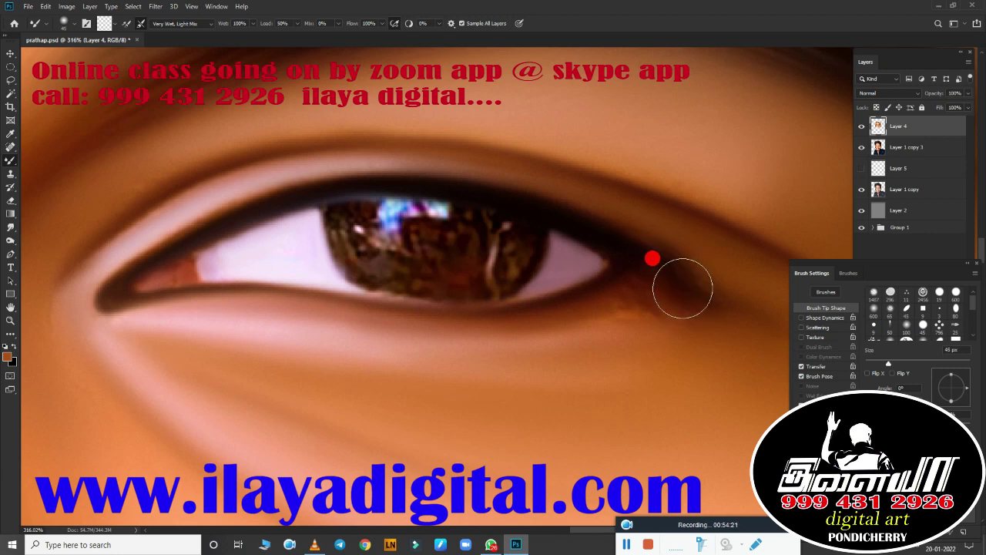
{"action": "scroll", "coordinate": [458, 369], "scroll_direction": "down", "scroll_amount": 5}
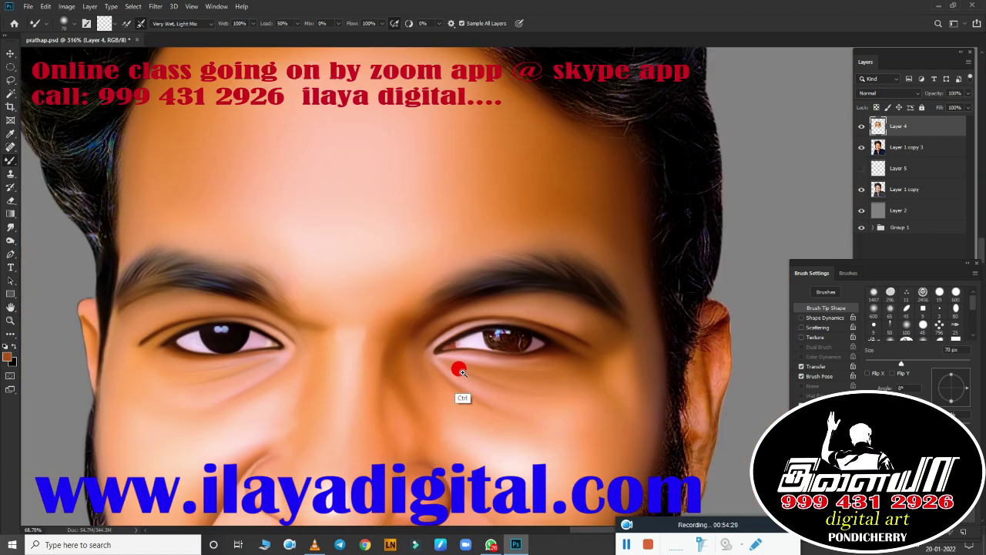
{"action": "scroll", "coordinate": [477, 374], "scroll_direction": "up", "scroll_amount": 3}
{"action": "scroll", "coordinate": [565, 319], "scroll_direction": "down", "scroll_amount": 2}
Step: Sample a red-orange paint colour from the eye corner and shrink the brush to 8 px
{"action": "left_click", "coordinate": [104, 24]}
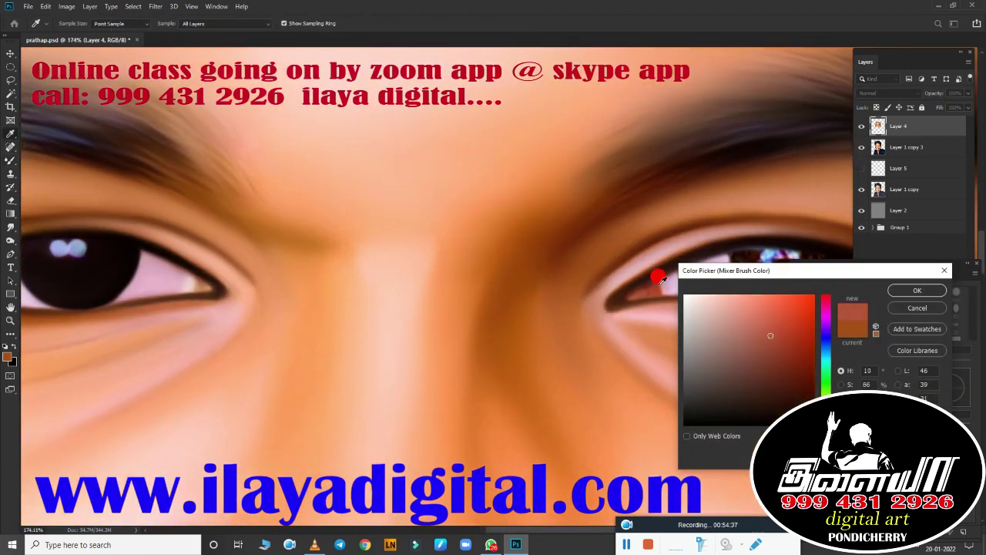
{"action": "left_click", "coordinate": [771, 316]}
{"action": "left_click", "coordinate": [912, 289]}
{"action": "scroll", "coordinate": [326, 313], "scroll_direction": "up", "scroll_amount": 4}
{"action": "key", "text": "bracketleft"}
{"action": "key", "text": "bracketleft"}
{"action": "key", "text": "bracketleft"}
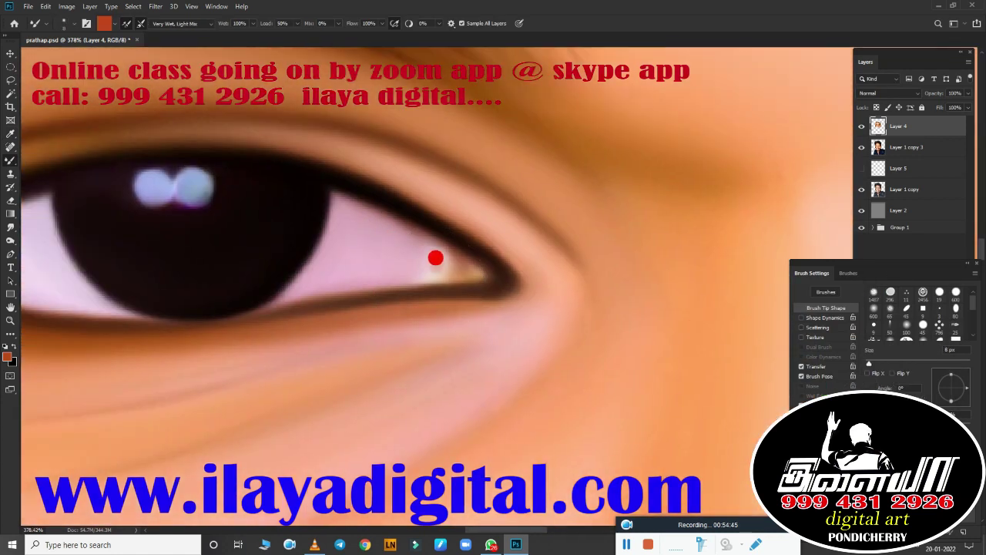
Step: Set a near-white colour and dab a small glint into the inner eye corner
{"action": "left_click", "coordinate": [104, 23]}
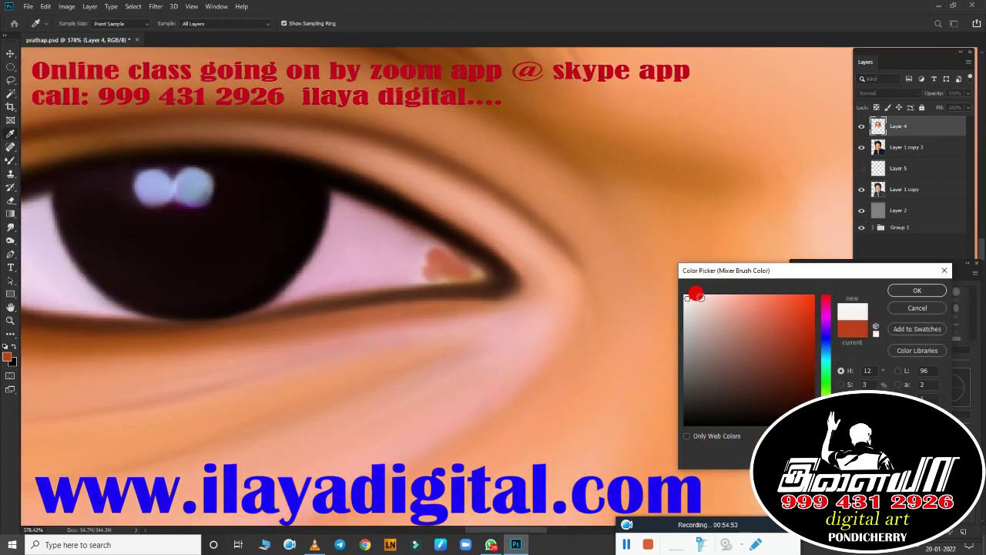
{"action": "left_click", "coordinate": [696, 288]}
{"action": "left_click", "coordinate": [847, 288]}
{"action": "left_click", "coordinate": [460, 269]}
Step: Smudge both inner corners and the lower lid into the eye whites, enlarging the Smudge brush to 25 px
{"action": "key", "text": "r"}
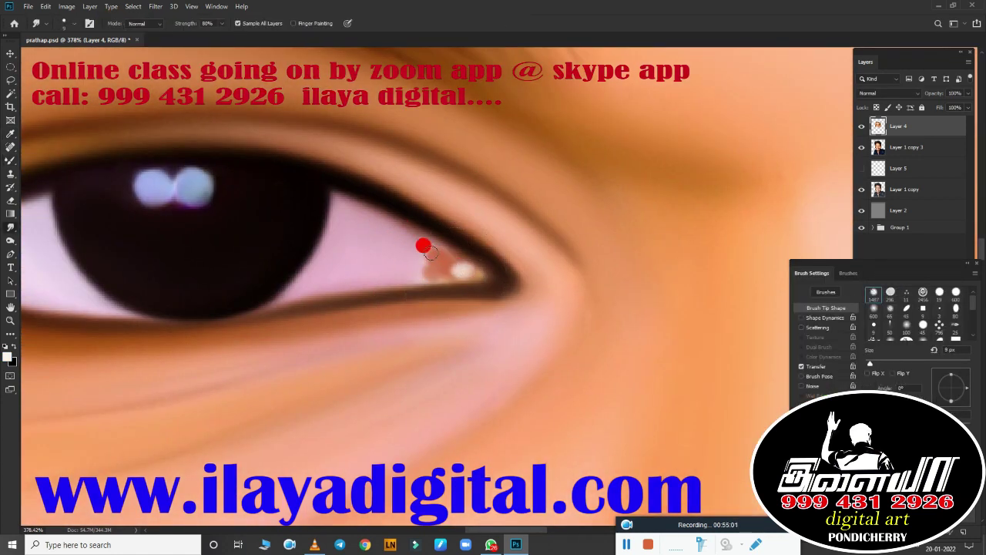
{"action": "mouse_move", "coordinate": [441, 277]}
{"action": "left_mouse_down"}
{"action": "mouse_move", "coordinate": [383, 227]}
{"action": "mouse_move", "coordinate": [389, 236]}
{"action": "left_mouse_up"}
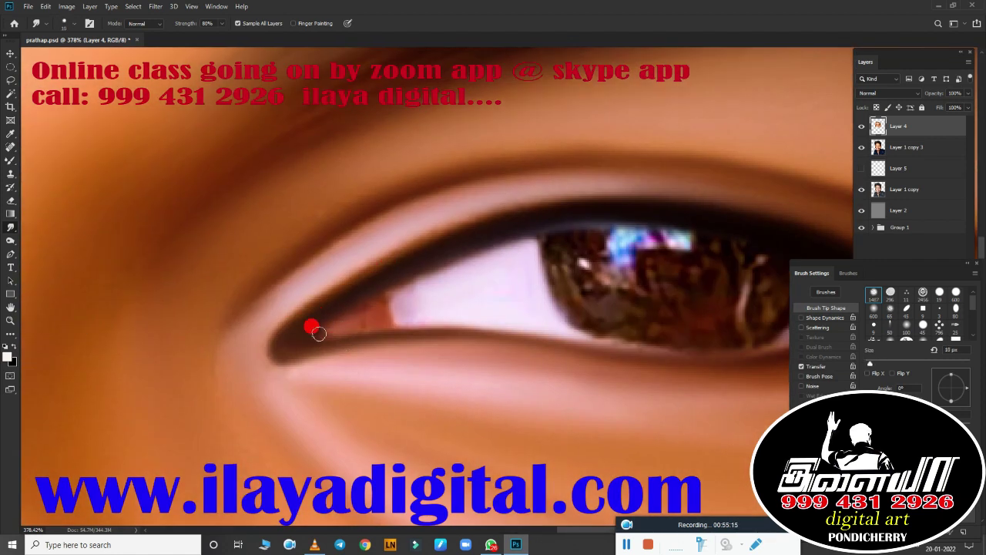
{"action": "mouse_move", "coordinate": [319, 333]}
{"action": "left_mouse_down"}
{"action": "mouse_move", "coordinate": [434, 282]}
{"action": "mouse_move", "coordinate": [441, 295]}
{"action": "left_mouse_up"}
{"action": "key", "text": "b"}
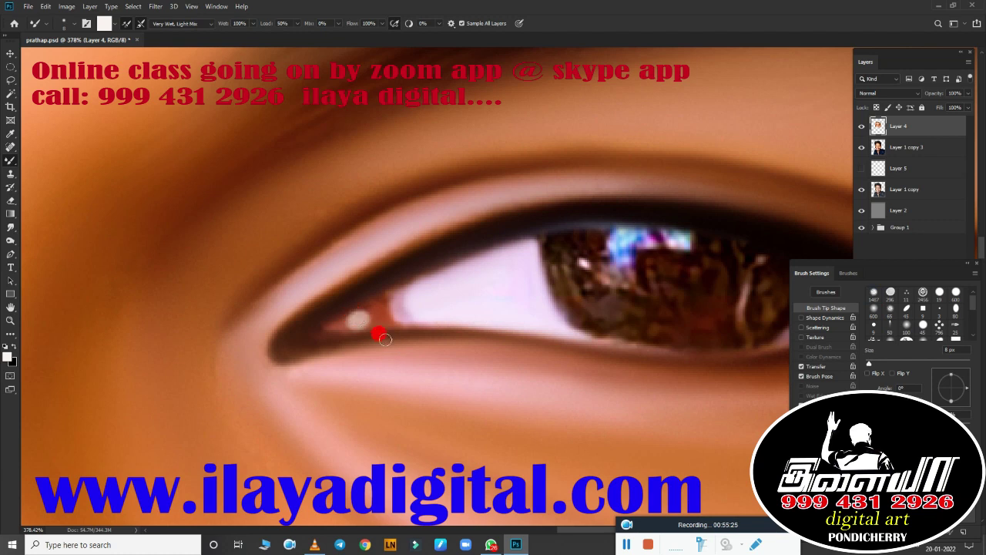
{"action": "key", "text": "r"}
{"action": "left_click_drag", "start_coordinate": [345, 298], "coordinate": [396, 298]}
{"action": "key", "text": "bracketright"}
{"action": "key", "text": "bracketright"}
{"action": "key", "text": "bracketright"}
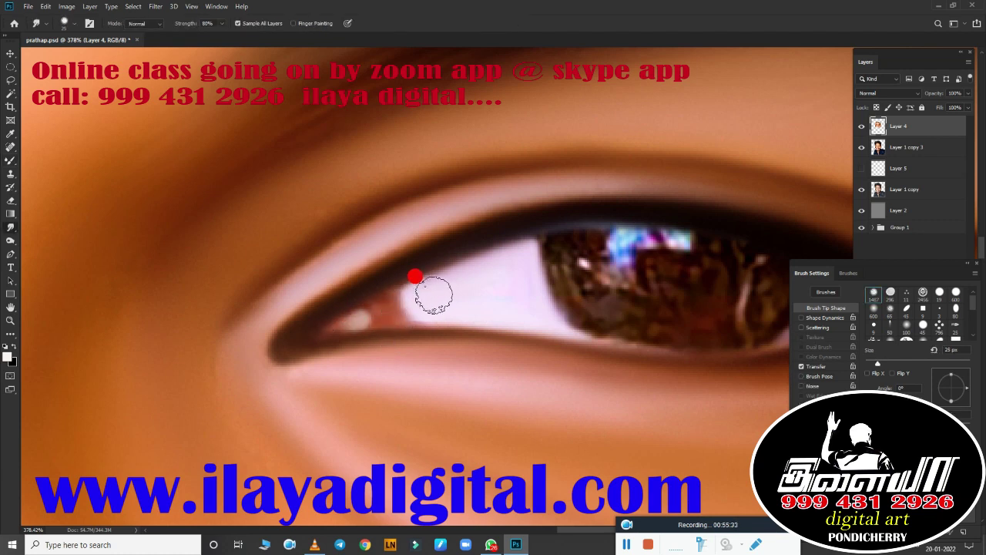
{"action": "scroll", "coordinate": [244, 178], "scroll_direction": "down", "scroll_amount": 3}
Step: Draw an elliptical marquee selection around the right-hand iris
{"action": "left_click", "coordinate": [6, 67]}
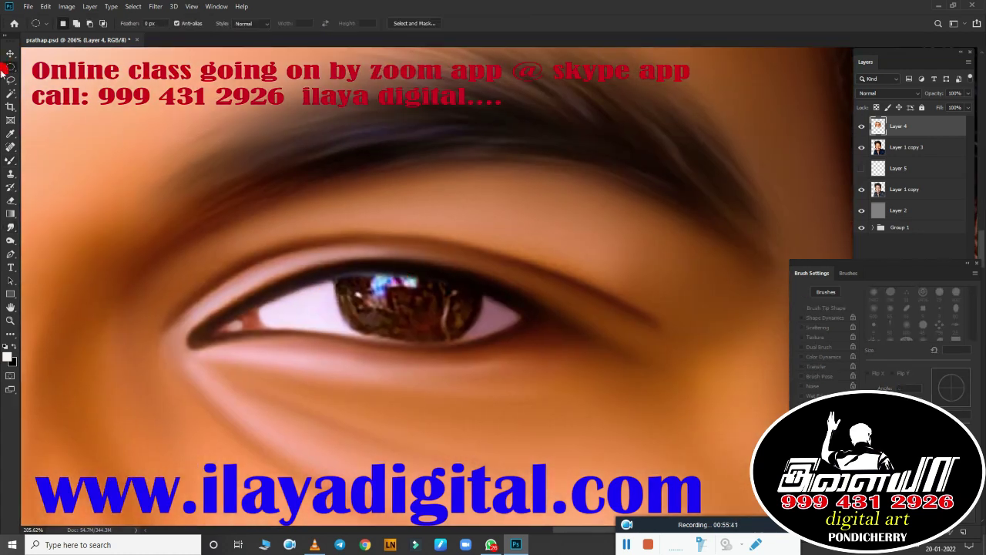
{"action": "left_click_drag", "start_coordinate": [409, 305], "coordinate": [498, 383]}
{"action": "left_click_drag", "start_coordinate": [464, 349], "coordinate": [531, 405]}
{"action": "left_click", "coordinate": [480, 460]}
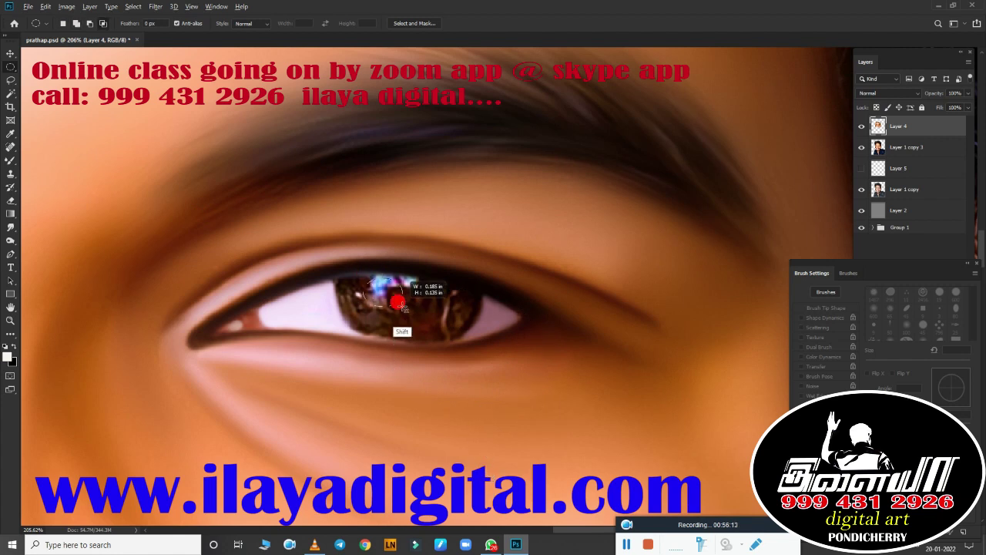
{"action": "left_click_drag", "start_coordinate": [398, 302], "coordinate": [502, 398]}
{"action": "key", "text": "ctrl+d"}
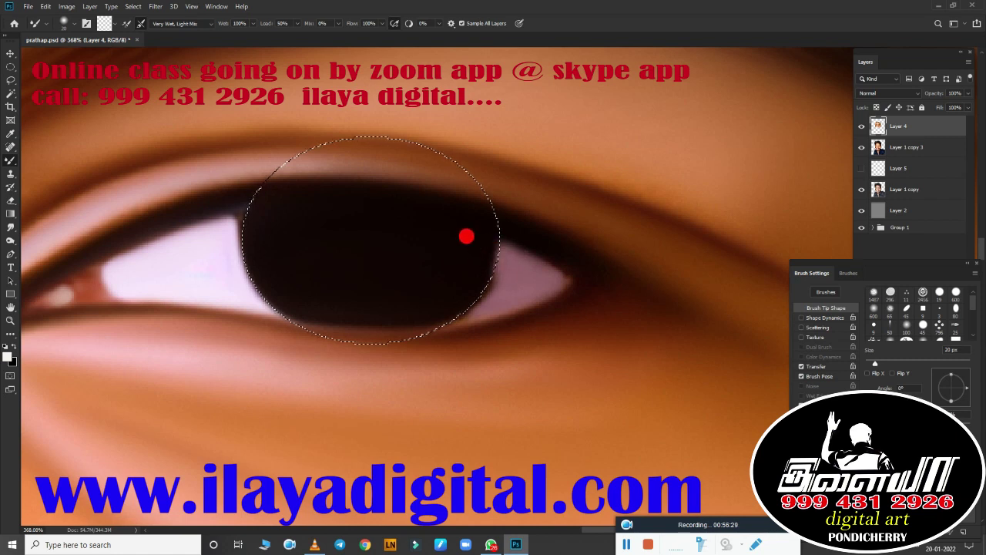
Step: Feather the iris selection by 1.5 px, paint the iris dark, and deselect
{"action": "scroll", "coordinate": [366, 402], "scroll_direction": "down", "scroll_amount": 3}
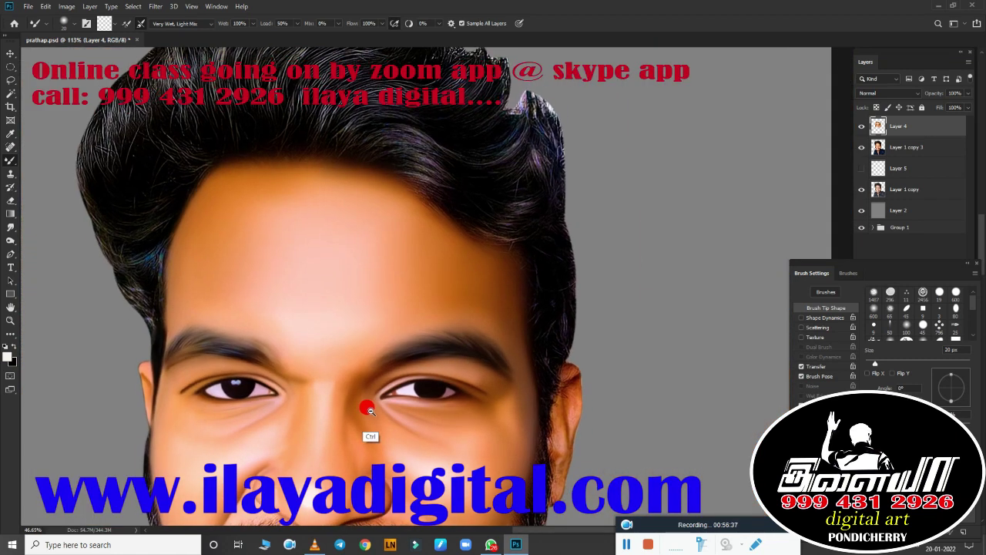
{"action": "scroll", "coordinate": [425, 419], "scroll_direction": "up", "scroll_amount": 3}
{"action": "key", "text": "shift+F6"}
{"action": "key", "text": "Return"}
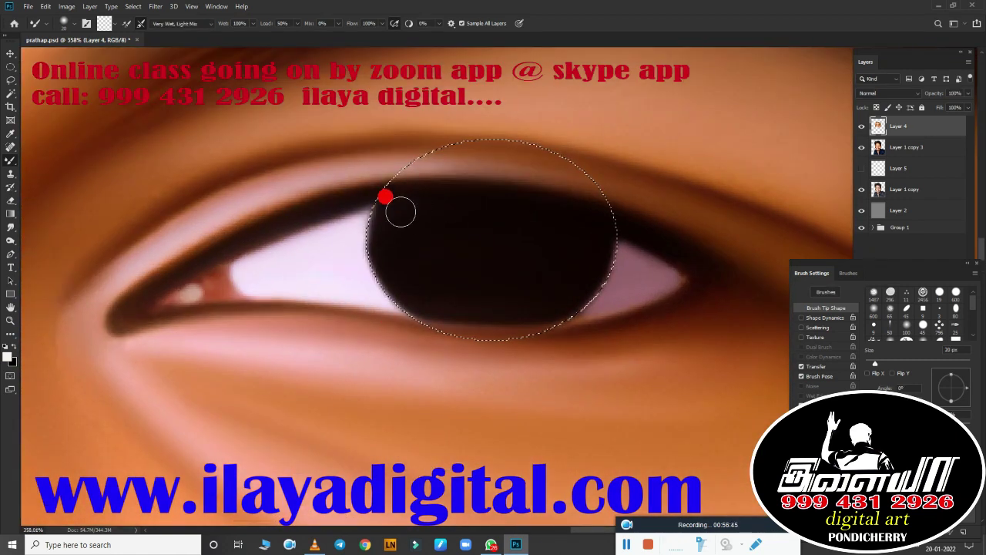
{"action": "key", "text": "shift+F6"}
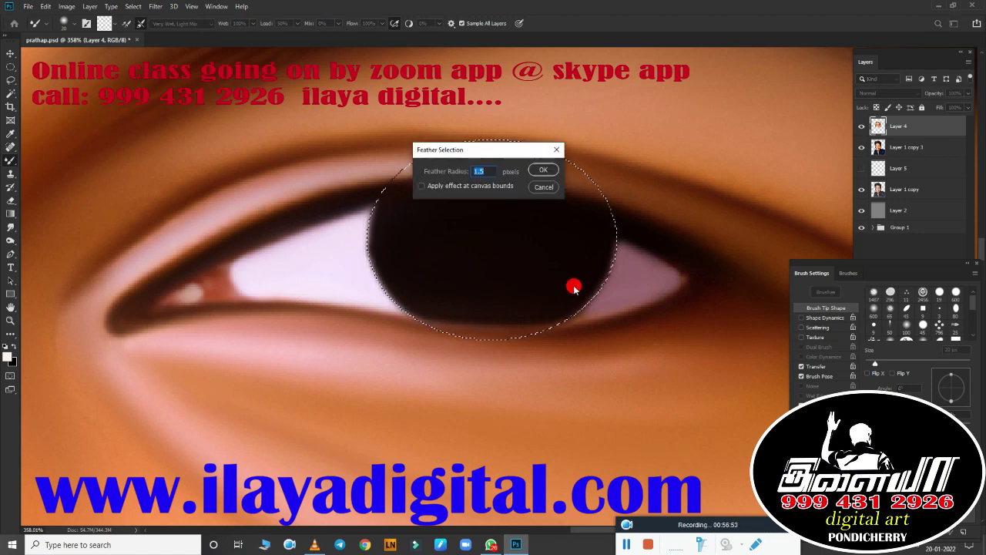
{"action": "key", "text": "Return"}
{"action": "key", "text": "ctrl+d"}
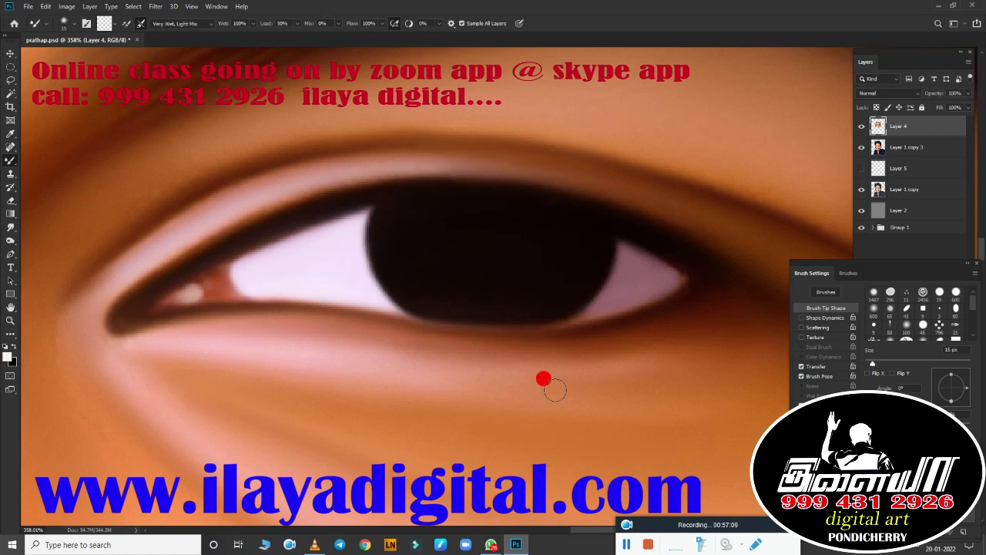
{"action": "key", "text": "ctrl+0"}
Step: Copy the eye highlight to a new layer and position it on the right-hand iris
{"action": "key", "text": "l"}
{"action": "key", "text": "ctrl+j"}
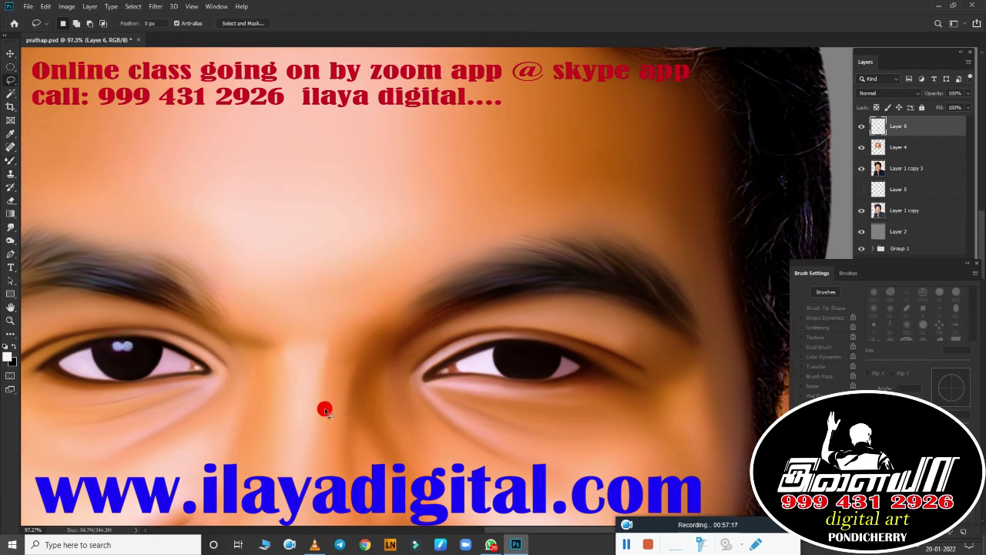
{"action": "left_click_drag", "start_coordinate": [324, 406], "coordinate": [540, 354]}
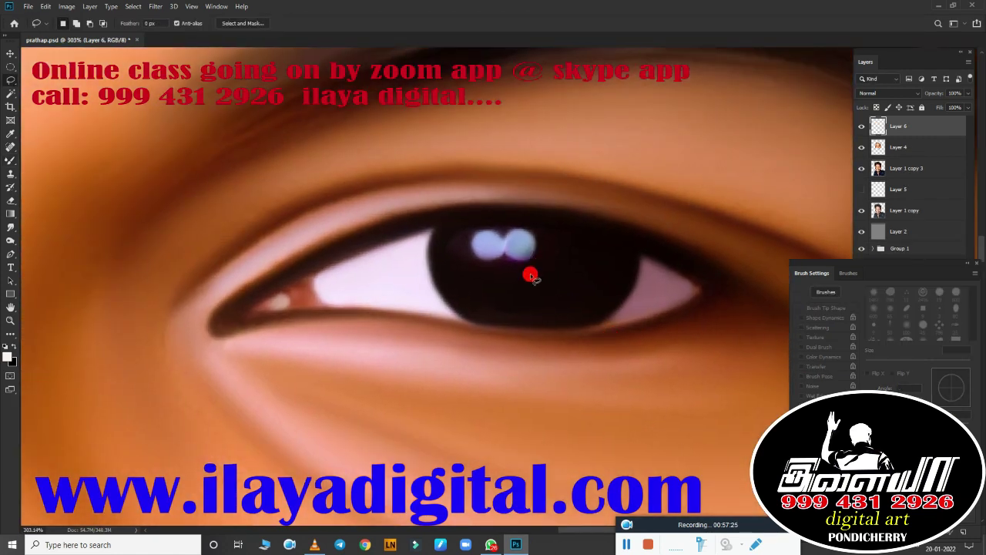
{"action": "left_click_drag", "start_coordinate": [529, 271], "coordinate": [541, 254]}
{"action": "key", "text": "ctrl+t"}
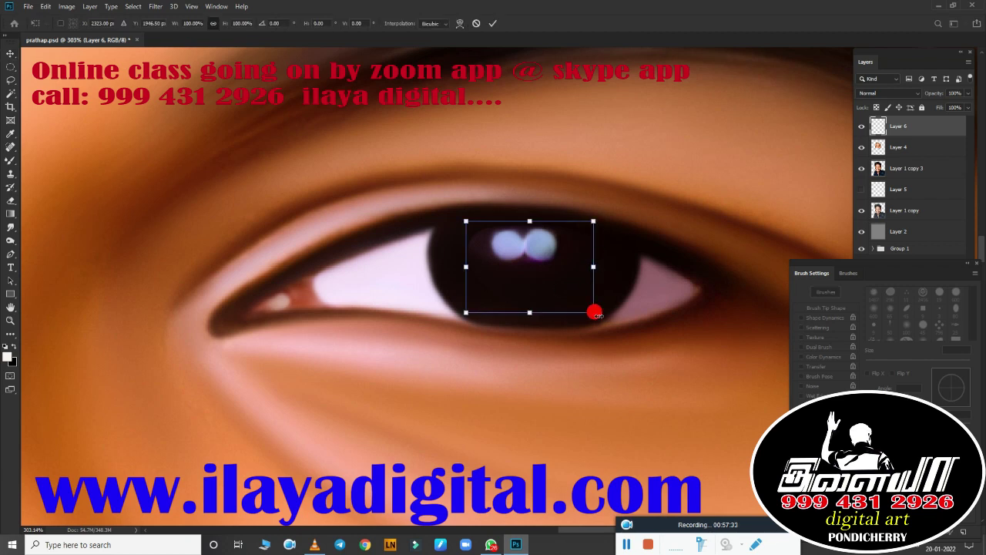
{"action": "key", "text": "Return"}
Step: Smudge the copied catchlights into rounded dots with a 10–20 px Smudge brush
{"action": "key", "text": "ctrl+plus"}
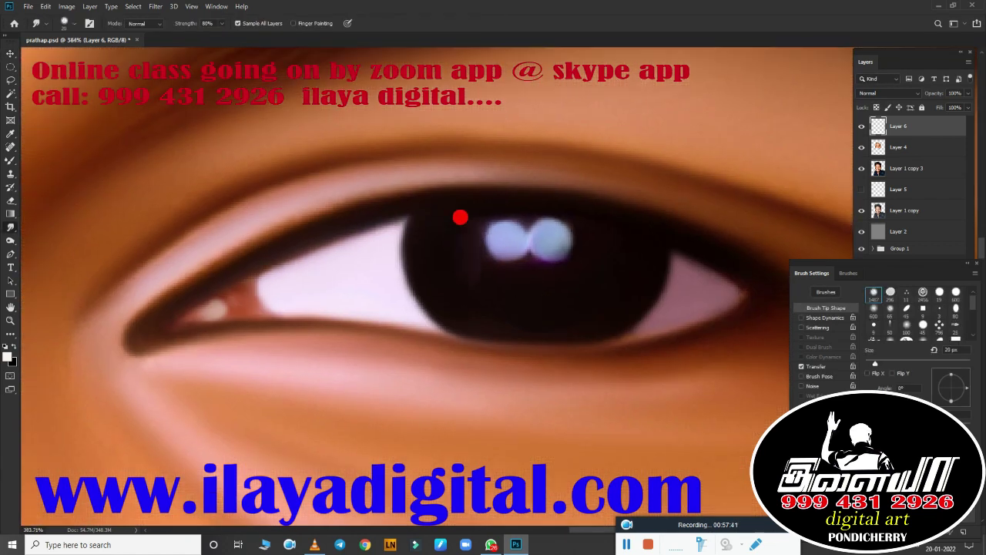
{"action": "key", "text": "bracketleft"}
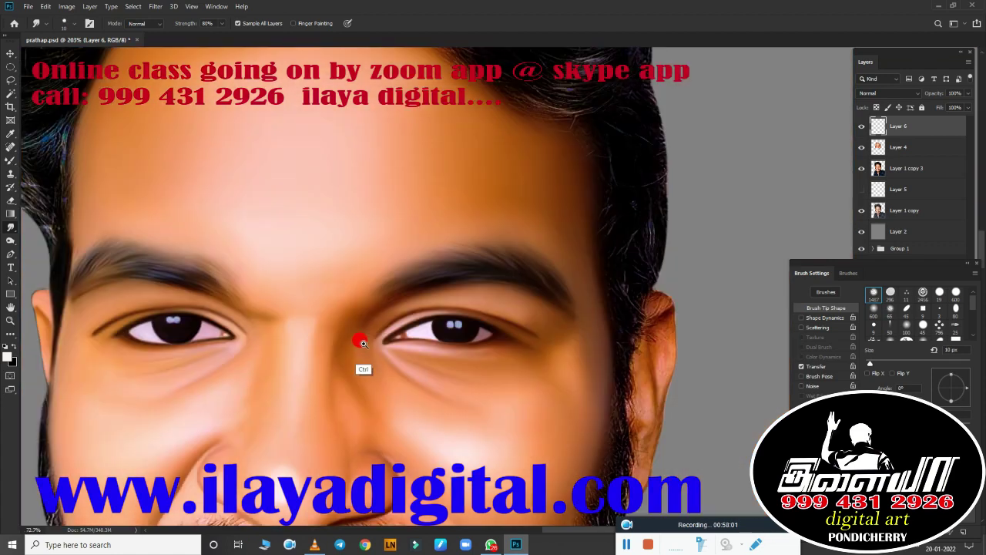
{"action": "mouse_move", "coordinate": [396, 284]}
{"action": "left_mouse_down"}
{"action": "mouse_move", "coordinate": [462, 249]}
{"action": "mouse_move", "coordinate": [454, 233]}
{"action": "left_mouse_up"}
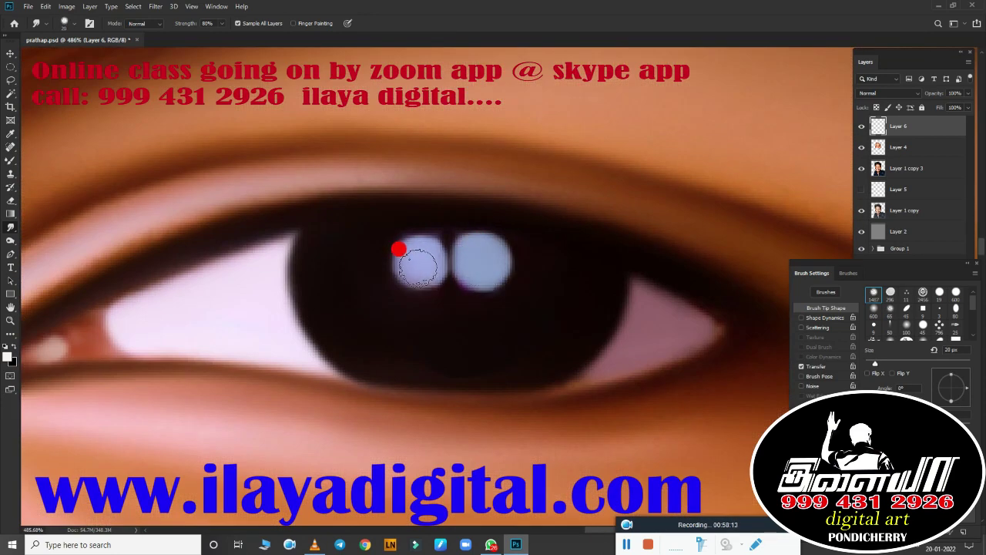
{"action": "key", "text": "bracketleft"}
{"action": "key", "text": "ctrl+0"}
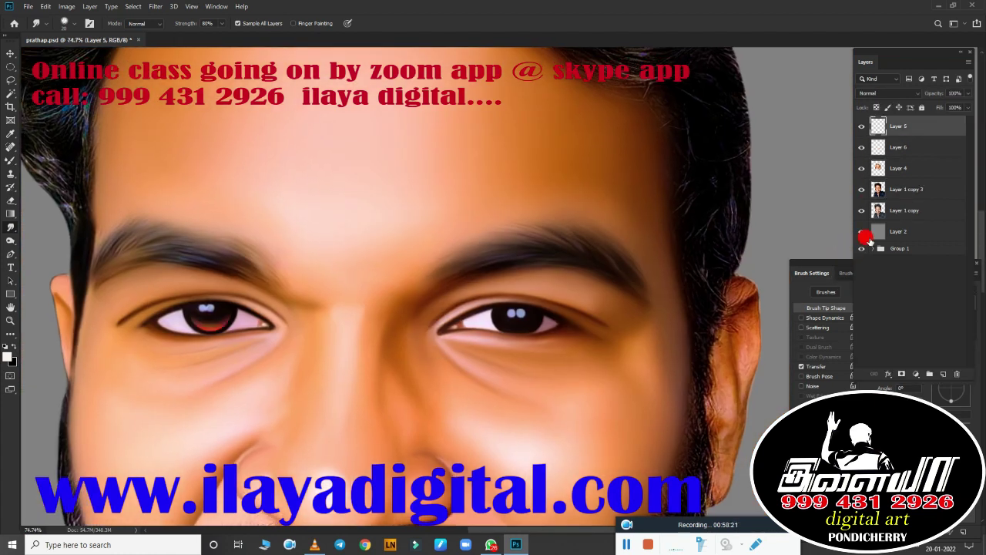
Step: Duplicate the red iris tint onto the right eye and merge the two layers
{"action": "key", "text": "ctrl+j"}
{"action": "key", "text": "ctrl+t"}
{"action": "left_click_drag", "start_coordinate": [207, 317], "coordinate": [516, 321]}
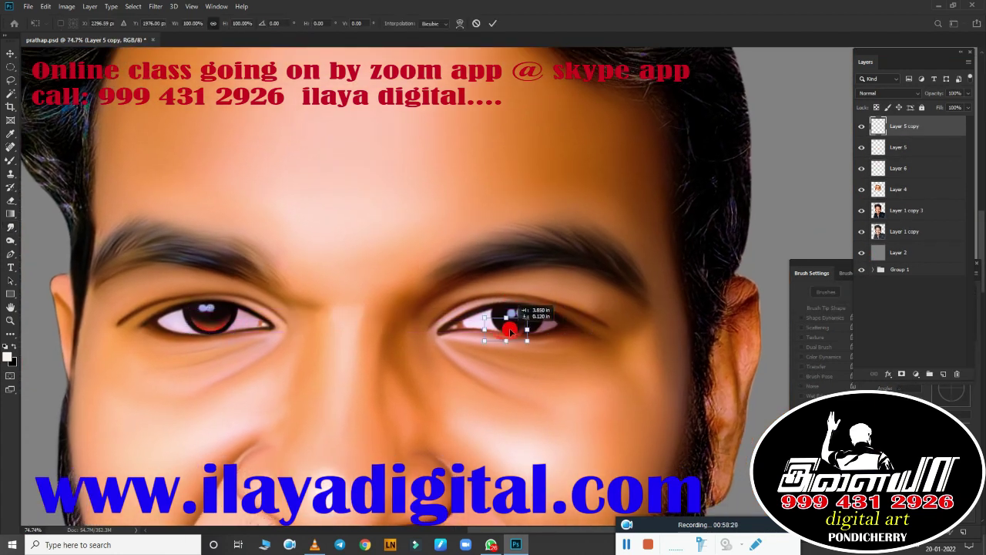
{"action": "key", "text": "Return"}
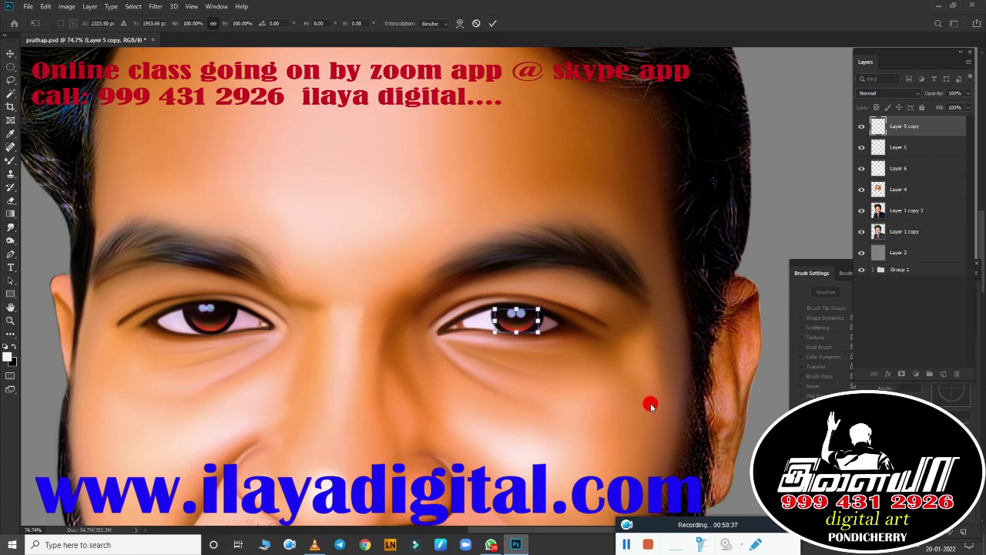
{"action": "key", "text": "ctrl+e"}
{"action": "scroll", "coordinate": [624, 316], "scroll_direction": "down", "scroll_amount": 2}
{"action": "left_click_drag", "start_coordinate": [623, 346], "coordinate": [688, 292]}
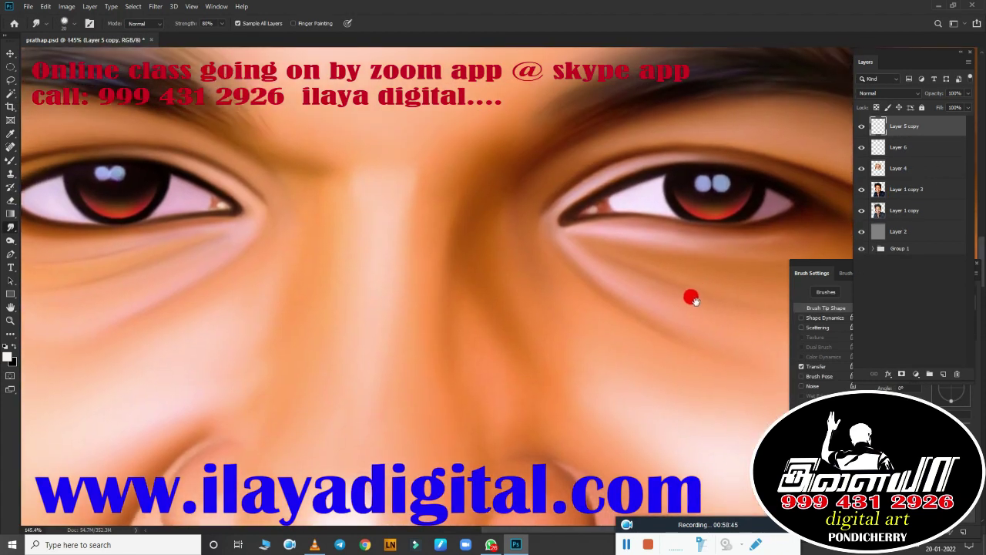
Step: Shift the iris tint toward blue with Hue/Saturation and lower the layer's fill
{"action": "key", "text": "ctrl+u"}
{"action": "left_click_drag", "start_coordinate": [740, 77], "coordinate": [625, 341]}
{"action": "mouse_move", "coordinate": [573, 406]}
{"action": "left_mouse_down"}
{"action": "mouse_move", "coordinate": [590, 409]}
{"action": "mouse_move", "coordinate": [526, 413]}
{"action": "left_mouse_up"}
{"action": "left_click", "coordinate": [689, 356]}
{"action": "mouse_move", "coordinate": [689, 356]}
{"action": "left_mouse_down"}
{"action": "mouse_move", "coordinate": [527, 332]}
{"action": "mouse_move", "coordinate": [788, 214]}
{"action": "mouse_move", "coordinate": [781, 227]}
{"action": "left_mouse_up"}
{"action": "left_click_drag", "start_coordinate": [968, 108], "coordinate": [964, 122]}
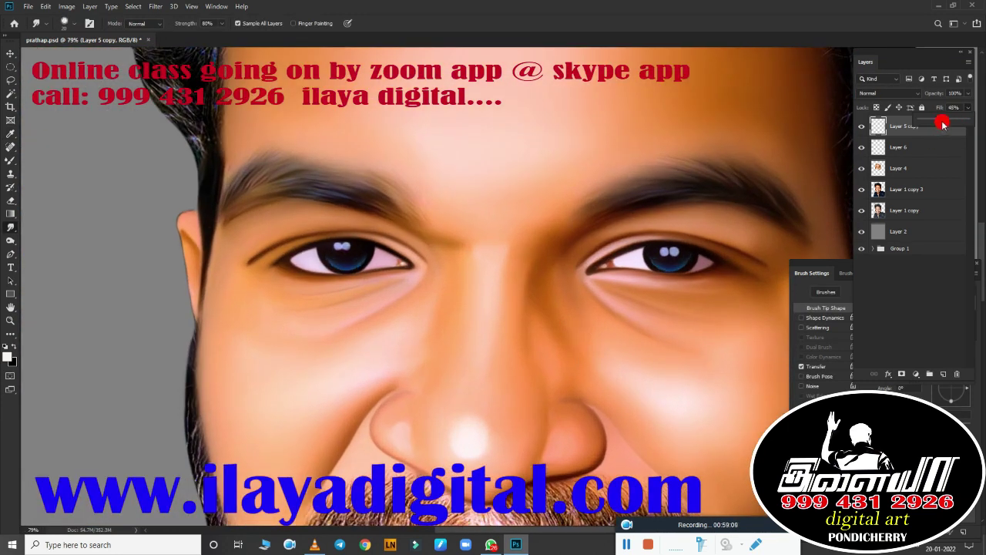
Step: Apply a +70 Hue shift so the irises turn purple, then select Layer 6
{"action": "key", "text": "ctrl+u"}
{"action": "left_click_drag", "start_coordinate": [573, 406], "coordinate": [603, 415]}
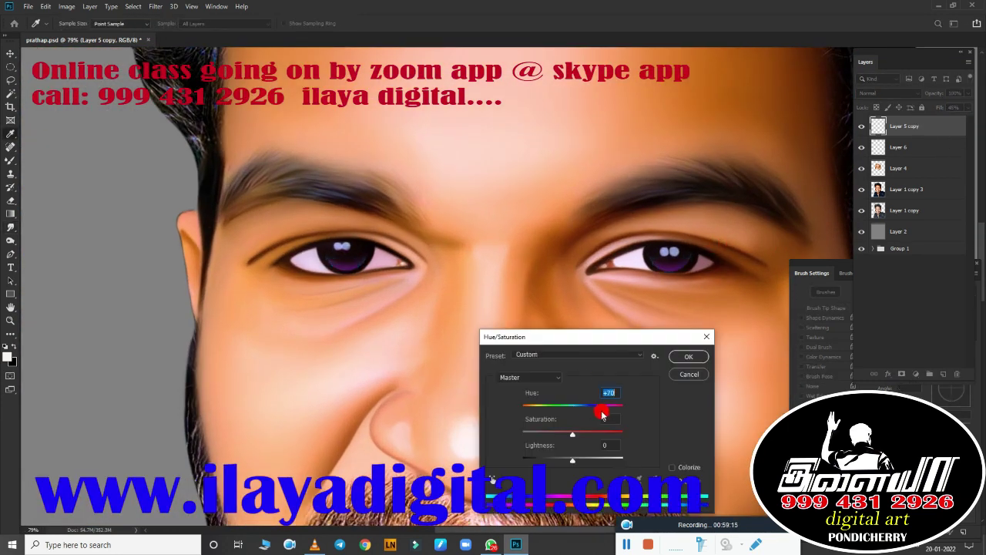
{"action": "left_click", "coordinate": [697, 357]}
{"action": "scroll", "coordinate": [544, 220], "scroll_direction": "down", "scroll_amount": 3}
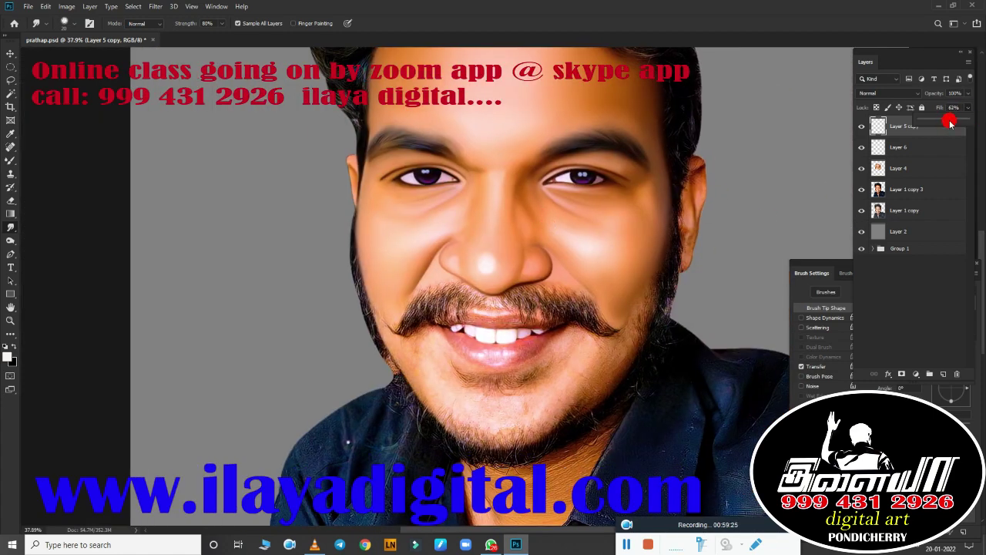
{"action": "left_click", "coordinate": [910, 147]}
{"action": "scroll", "coordinate": [621, 297], "scroll_direction": "up", "scroll_amount": 2}
{"action": "scroll", "coordinate": [622, 305], "scroll_direction": "up", "scroll_amount": 1}
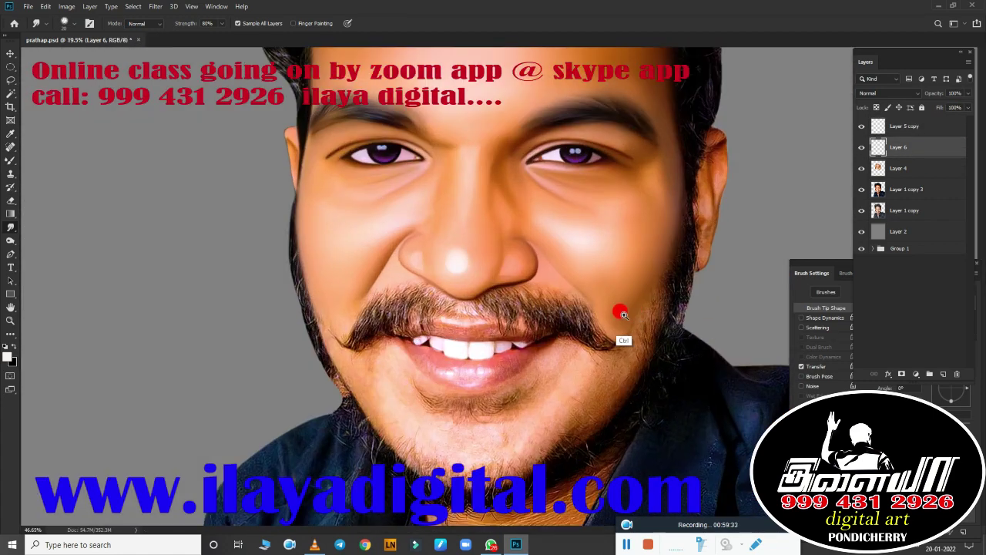
{"action": "scroll", "coordinate": [628, 232], "scroll_direction": "up", "scroll_amount": 4}
{"action": "scroll", "coordinate": [482, 303], "scroll_direction": "up", "scroll_amount": 2}
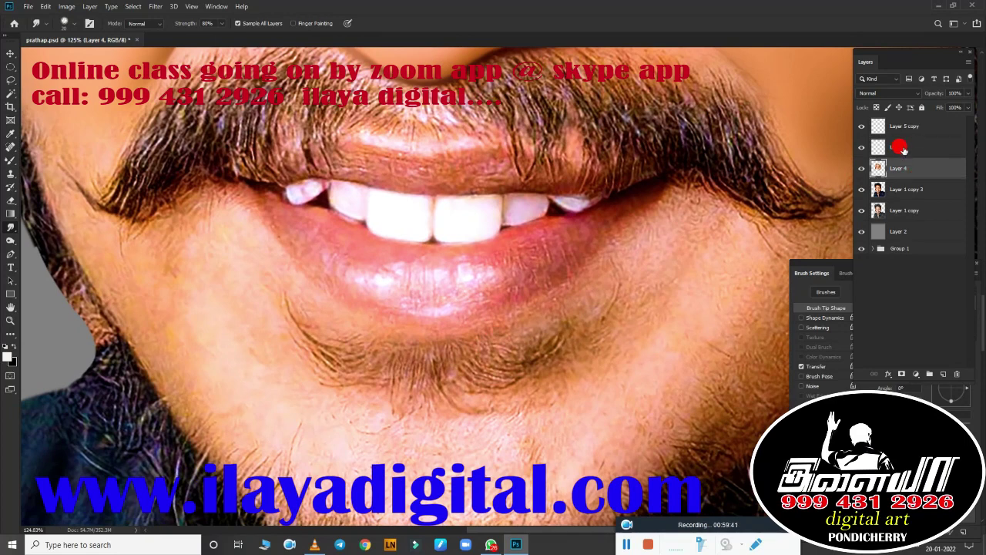
Step: Merge Layer 4 into Layer 6 and switch to the Mixer Brush
{"action": "key", "text": "ctrl+e"}
{"action": "scroll", "coordinate": [845, 156], "scroll_direction": "down", "scroll_amount": 6}
{"action": "scroll", "coordinate": [635, 270], "scroll_direction": "up", "scroll_amount": 5}
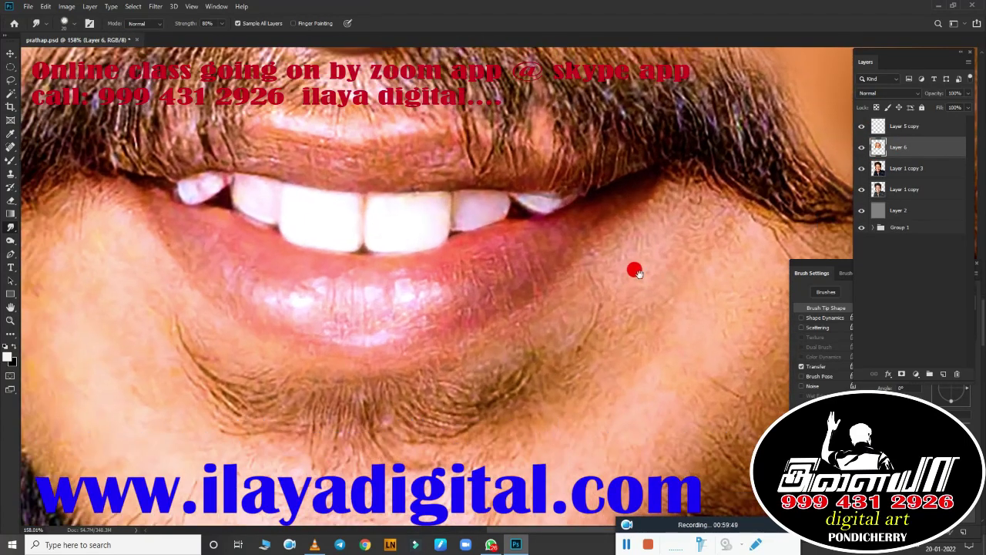
{"action": "scroll", "coordinate": [329, 324], "scroll_direction": "up", "scroll_amount": 1}
{"action": "key", "text": "b"}
{"action": "scroll", "coordinate": [368, 367], "scroll_direction": "down", "scroll_amount": 2}
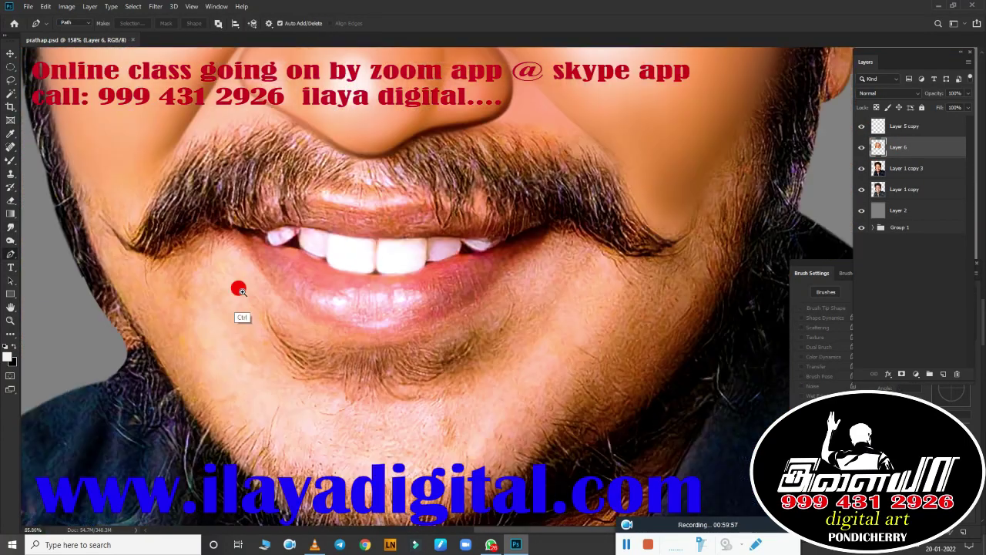
{"action": "scroll", "coordinate": [476, 365], "scroll_direction": "up", "scroll_amount": 2}
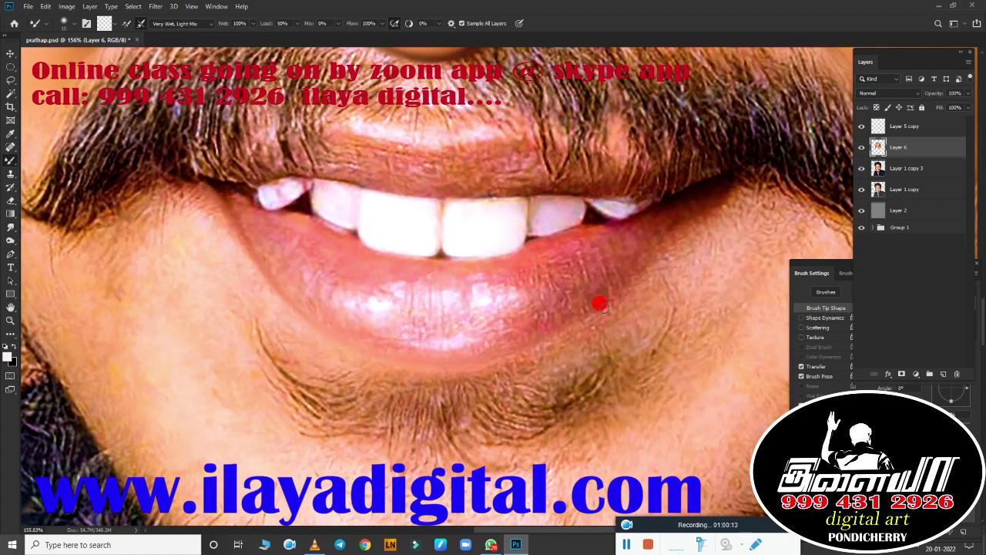
{"action": "scroll", "coordinate": [480, 352], "scroll_direction": "down", "scroll_amount": 2}
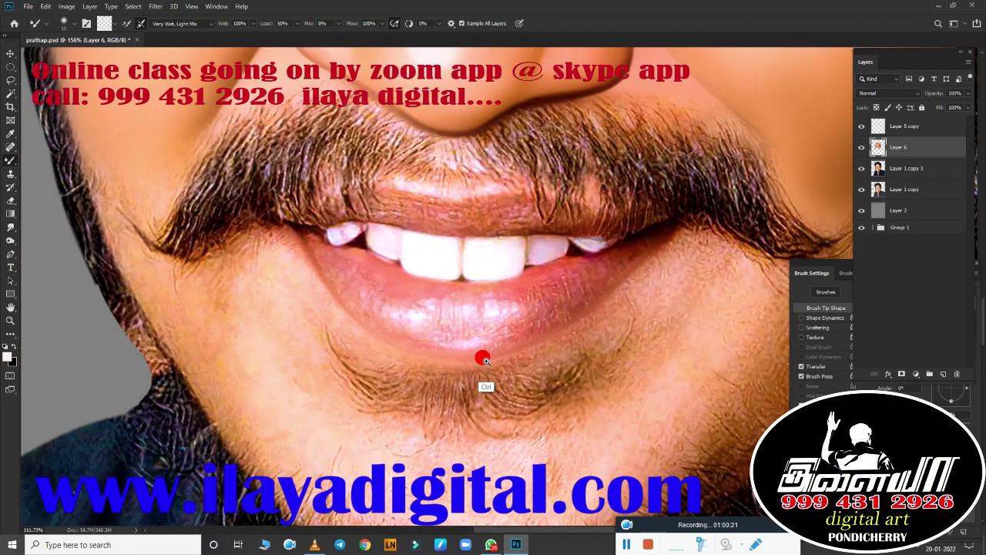
{"action": "scroll", "coordinate": [464, 322], "scroll_direction": "up", "scroll_amount": 3}
Step: Outline the lips with a Pen path and convert it into a selection
{"action": "key", "text": "p"}
{"action": "left_click_drag", "start_coordinate": [483, 362], "coordinate": [674, 339]}
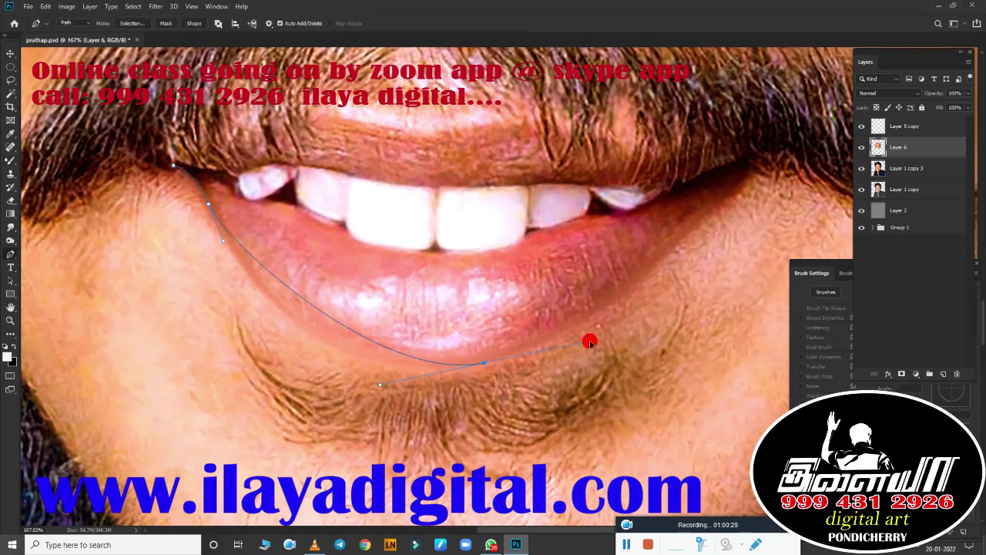
{"action": "left_click", "coordinate": [738, 165]}
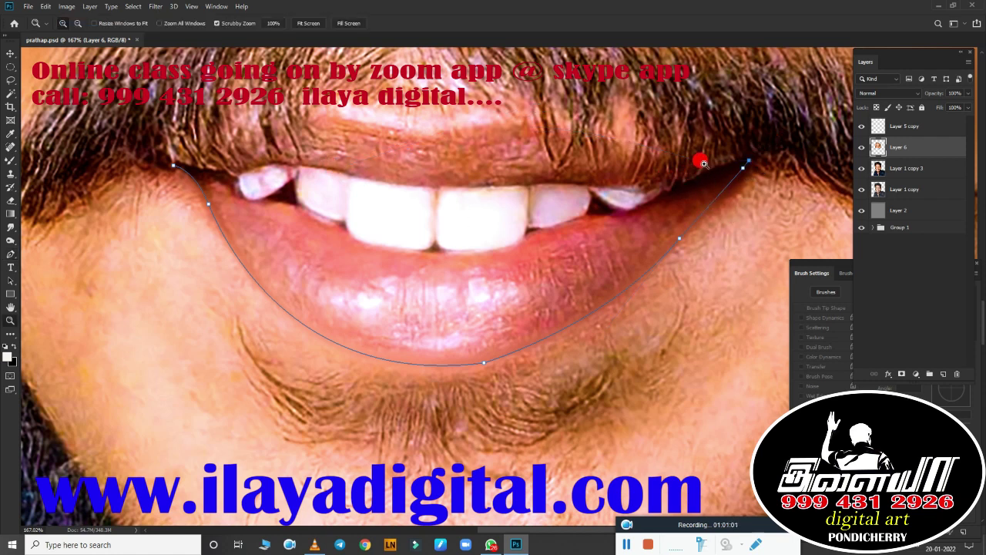
{"action": "mouse_move", "coordinate": [422, 148]}
{"action": "left_mouse_down"}
{"action": "mouse_move", "coordinate": [467, 128]}
{"action": "mouse_move", "coordinate": [437, 147]}
{"action": "left_mouse_up"}
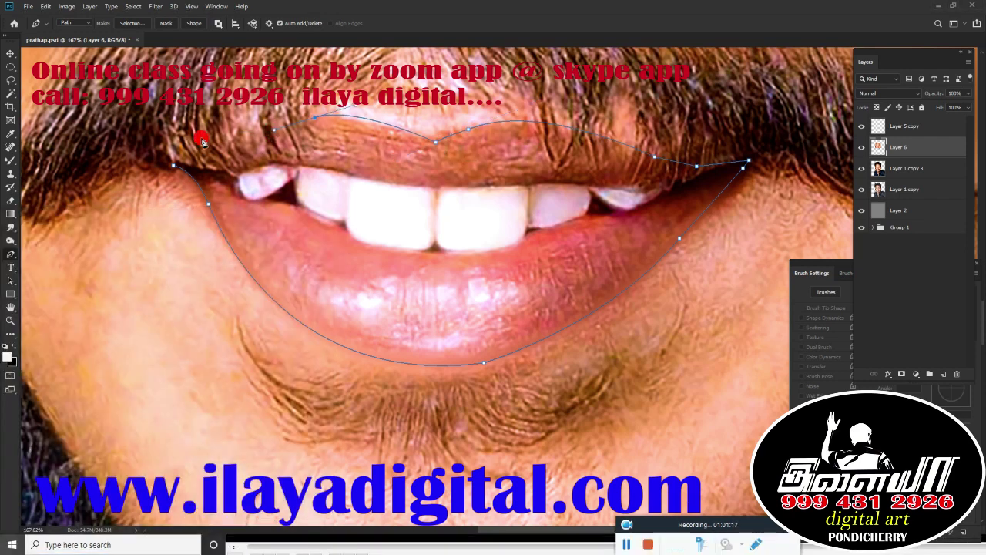
{"action": "key", "text": "ctrl+Return"}
Step: Feather the lip selection by 2 px and blend the upper and lower lip edges smooth
{"action": "scroll", "coordinate": [510, 238], "scroll_direction": "down", "scroll_amount": 2}
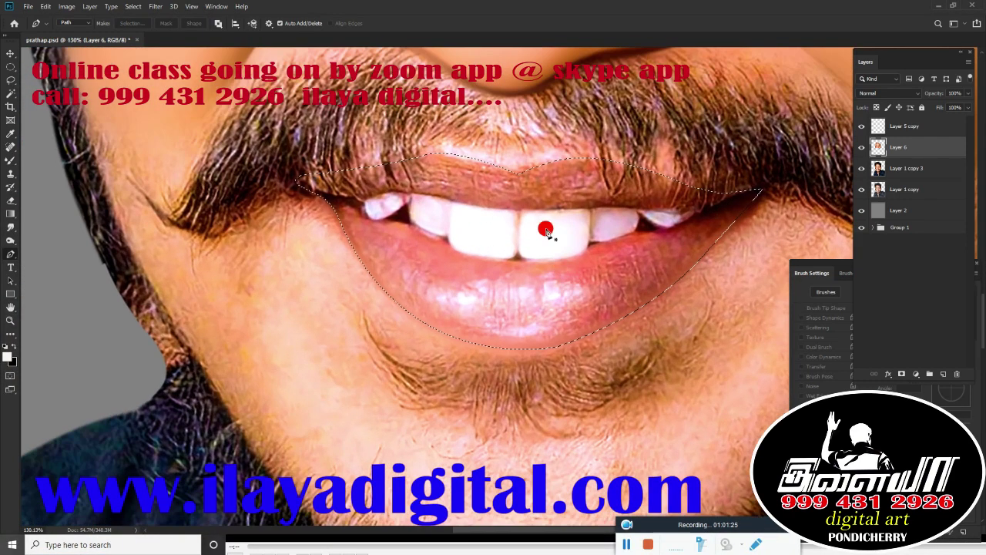
{"action": "key", "text": "b"}
{"action": "scroll", "coordinate": [546, 229], "scroll_direction": "up", "scroll_amount": 2}
{"action": "scroll", "coordinate": [611, 315], "scroll_direction": "up", "scroll_amount": 1}
{"action": "key", "text": "shift+F6"}
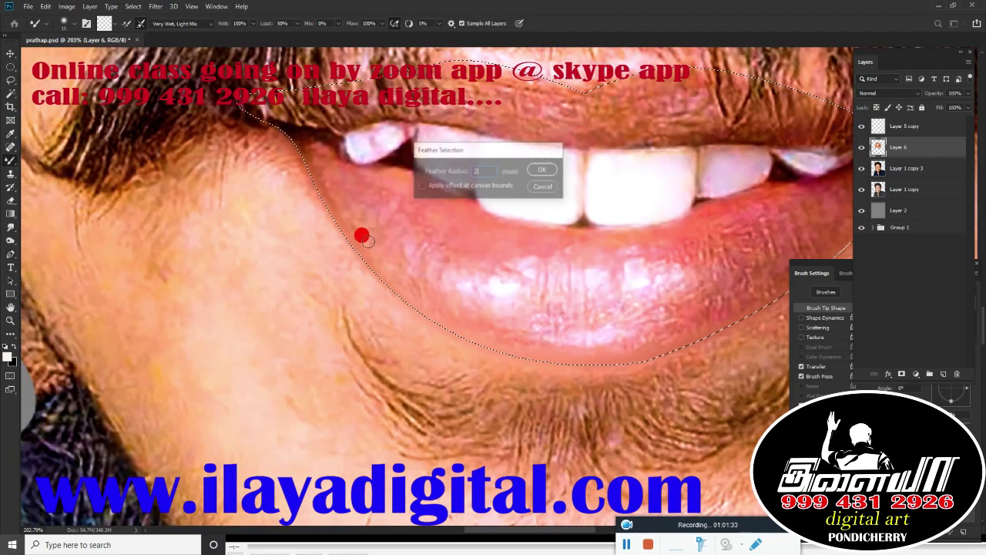
{"action": "key", "text": "Return"}
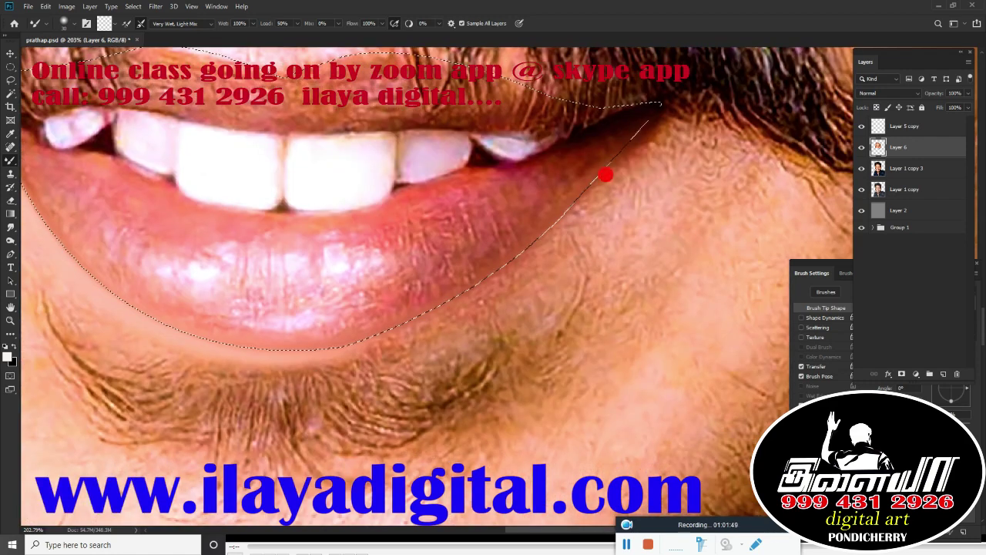
{"action": "left_click_drag", "start_coordinate": [606, 175], "coordinate": [452, 306]}
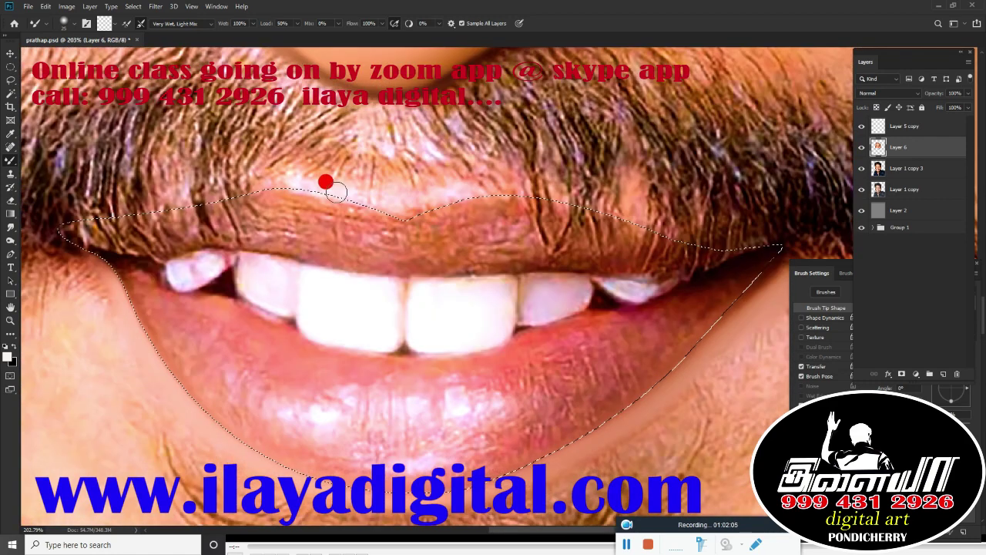
{"action": "mouse_move", "coordinate": [326, 182]}
{"action": "left_mouse_down"}
{"action": "mouse_move", "coordinate": [298, 176]}
{"action": "mouse_move", "coordinate": [618, 219]}
{"action": "mouse_move", "coordinate": [481, 189]}
{"action": "left_mouse_up"}
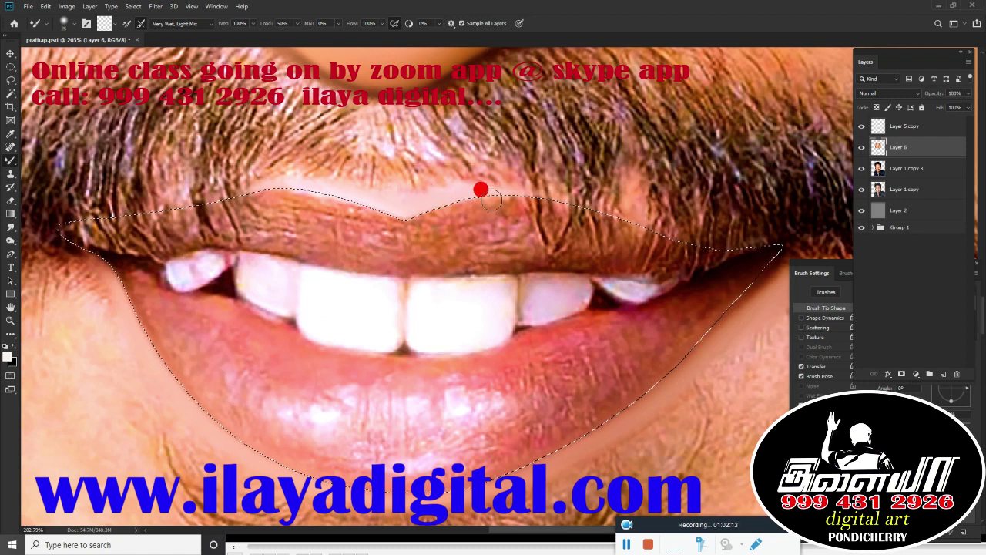
{"action": "left_click_drag", "start_coordinate": [398, 304], "coordinate": [467, 238]}
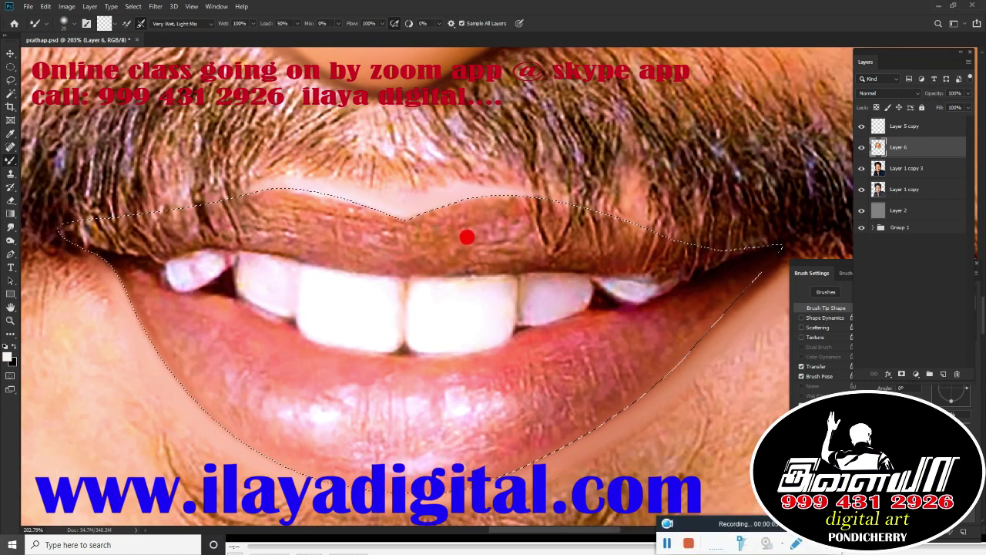
Step: Apply a Green-channel Curves adjustment to Layer 1 copy 3, then reselect Layer 6
{"action": "left_click", "coordinate": [906, 168]}
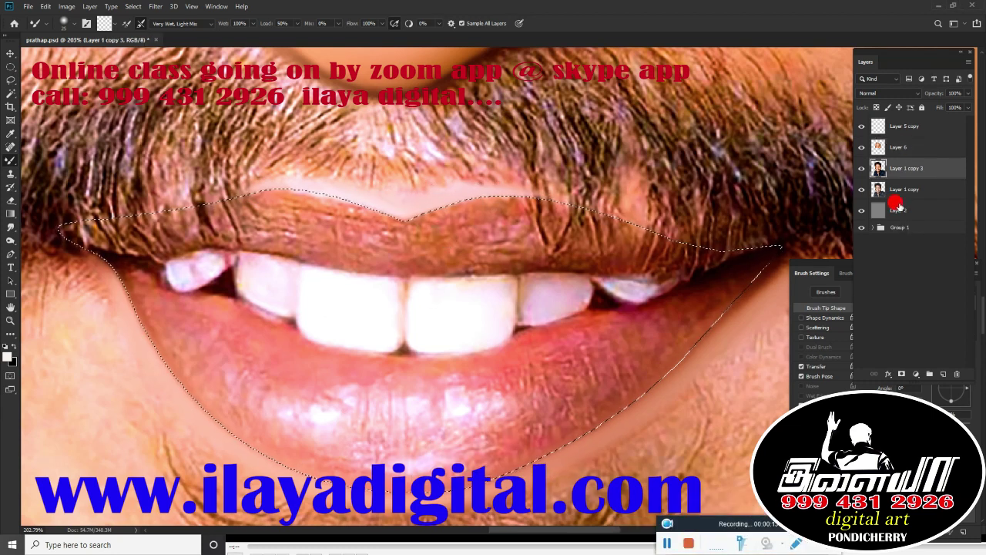
{"action": "key", "text": "ctrl+m"}
{"action": "left_click_drag", "start_coordinate": [655, 245], "coordinate": [663, 245]}
{"action": "key", "text": "alt+4"}
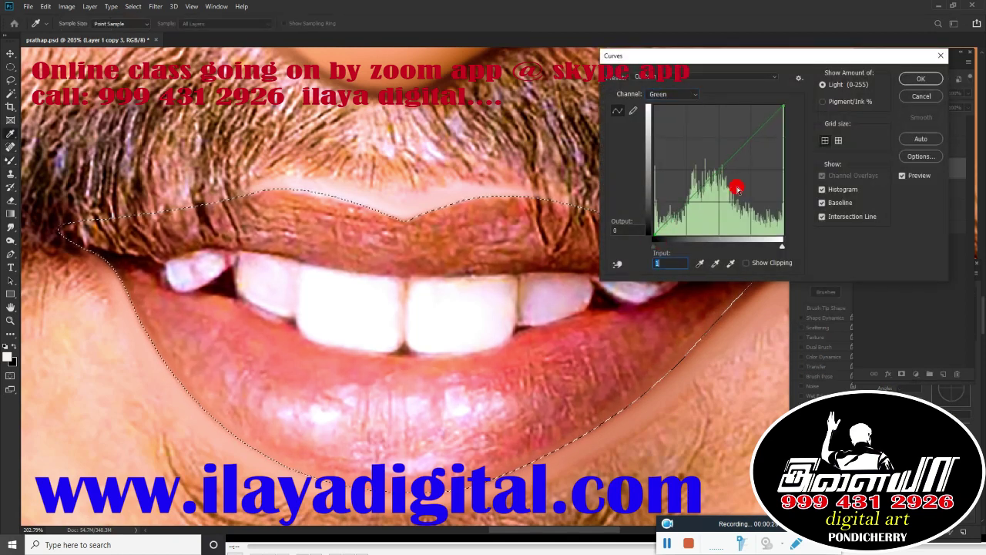
{"action": "left_click", "coordinate": [921, 78]}
{"action": "left_click", "coordinate": [901, 146]}
{"action": "scroll", "coordinate": [474, 289], "scroll_direction": "down", "scroll_amount": 1}
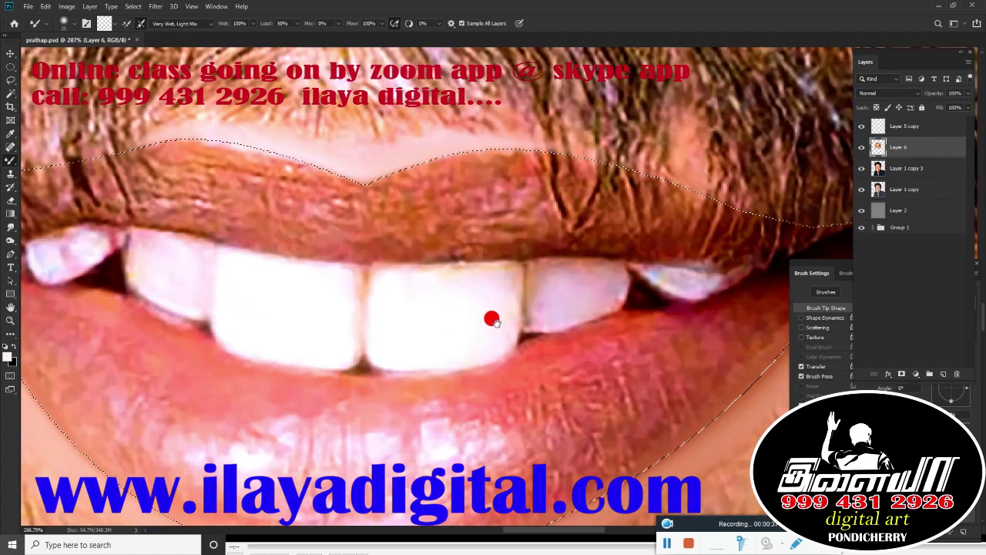
Step: Smudge the upper lip, teeth, lip corners and lower lip edge smooth
{"action": "key", "text": "r"}
{"action": "mouse_move", "coordinate": [503, 176]}
{"action": "left_mouse_down"}
{"action": "mouse_move", "coordinate": [688, 193]}
{"action": "mouse_move", "coordinate": [482, 201]}
{"action": "mouse_move", "coordinate": [580, 186]}
{"action": "left_mouse_up"}
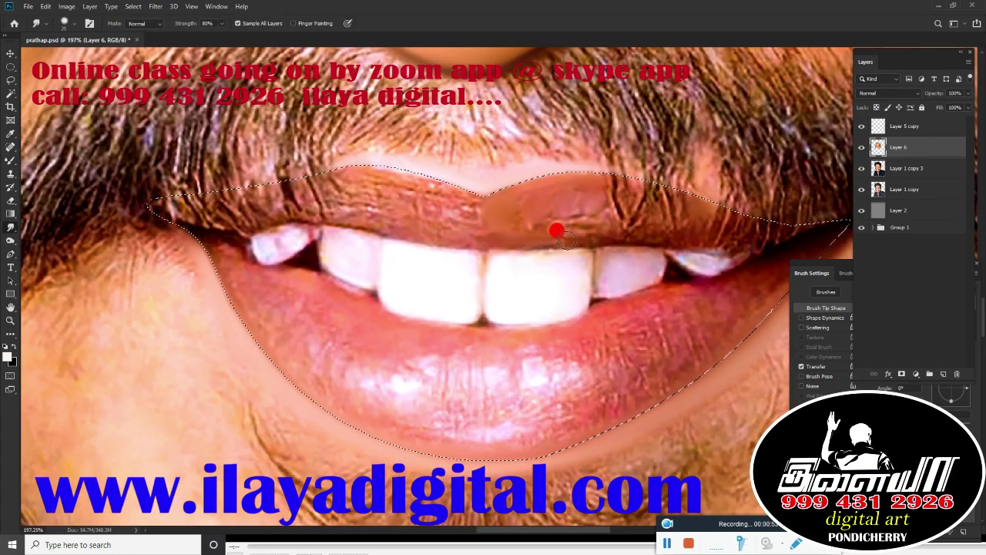
{"action": "left_click_drag", "start_coordinate": [491, 265], "coordinate": [546, 264]}
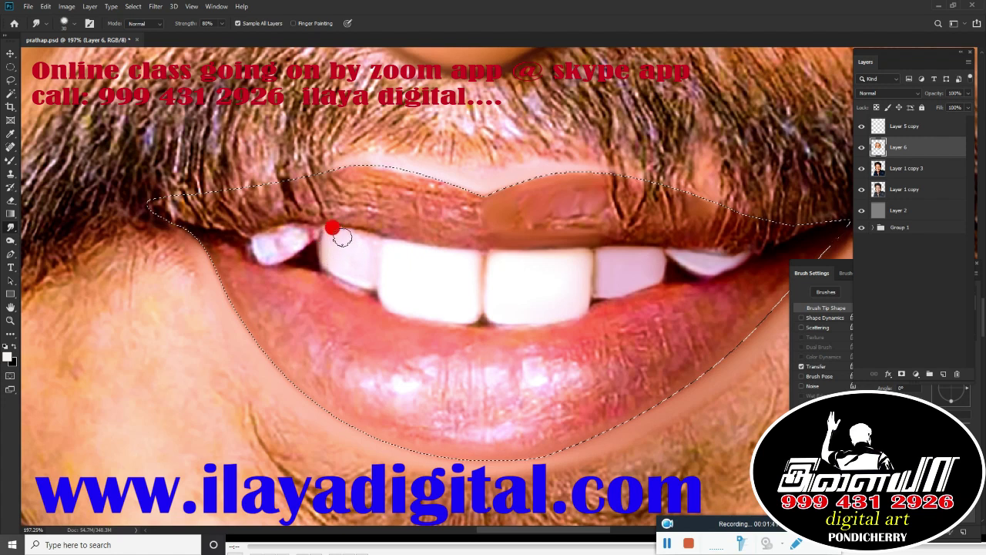
{"action": "left_click_drag", "start_coordinate": [262, 245], "coordinate": [276, 239]}
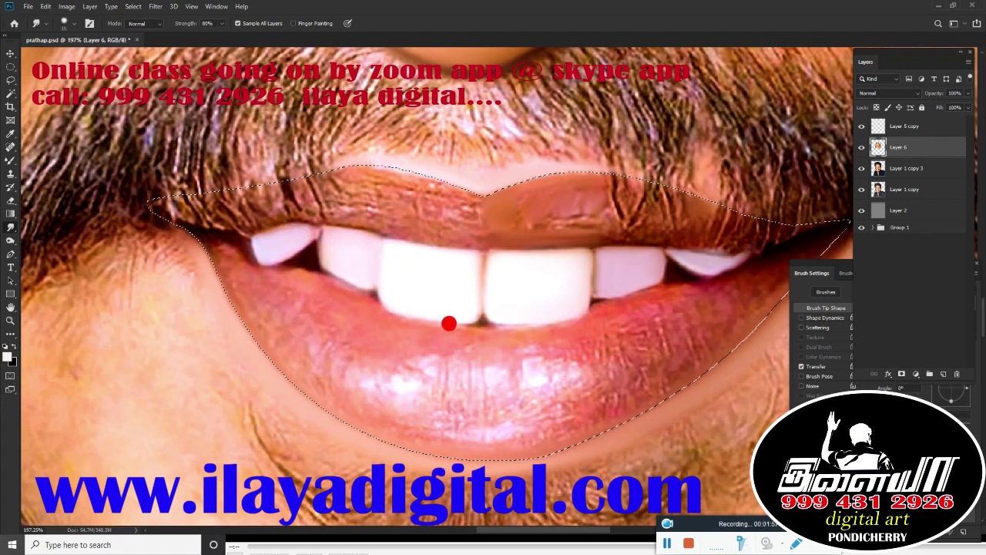
{"action": "mouse_move", "coordinate": [443, 200]}
{"action": "left_mouse_down"}
{"action": "mouse_move", "coordinate": [381, 187]}
{"action": "mouse_move", "coordinate": [382, 216]}
{"action": "left_mouse_up"}
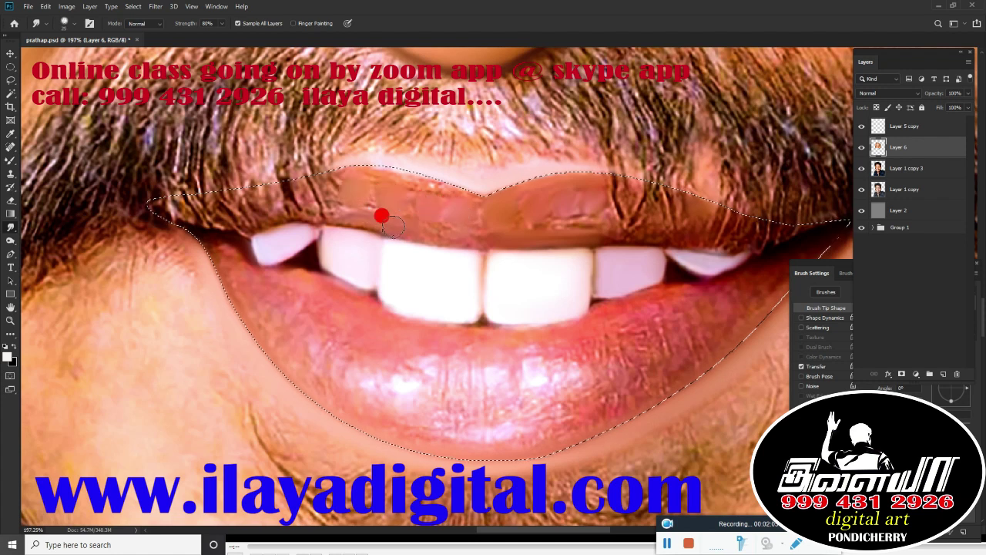
{"action": "left_click_drag", "start_coordinate": [775, 244], "coordinate": [767, 251]}
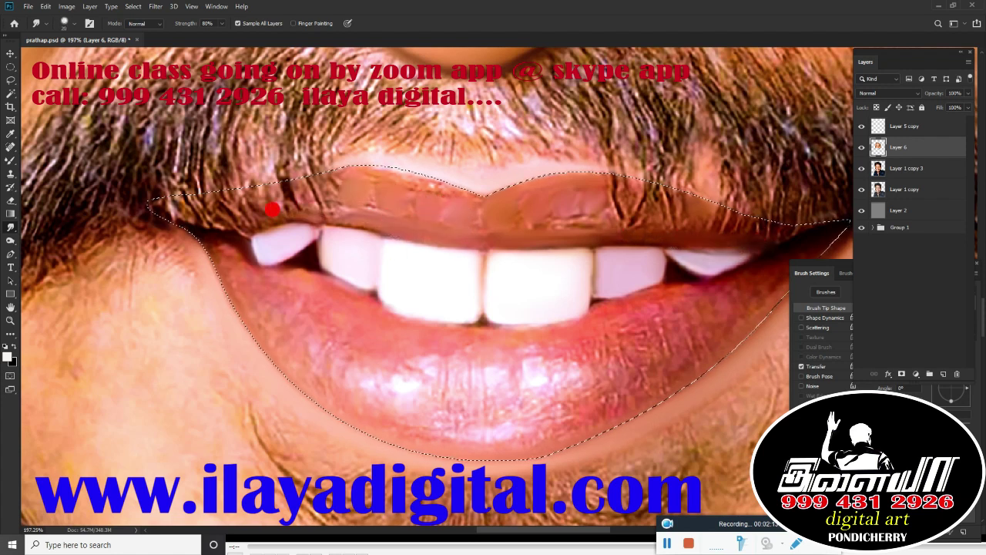
{"action": "left_click_drag", "start_coordinate": [299, 221], "coordinate": [201, 246]}
{"action": "mouse_move", "coordinate": [256, 332]}
{"action": "left_mouse_down"}
{"action": "mouse_move", "coordinate": [427, 418]}
{"action": "mouse_move", "coordinate": [660, 352]}
{"action": "mouse_move", "coordinate": [470, 390]}
{"action": "mouse_move", "coordinate": [587, 262]}
{"action": "left_mouse_up"}
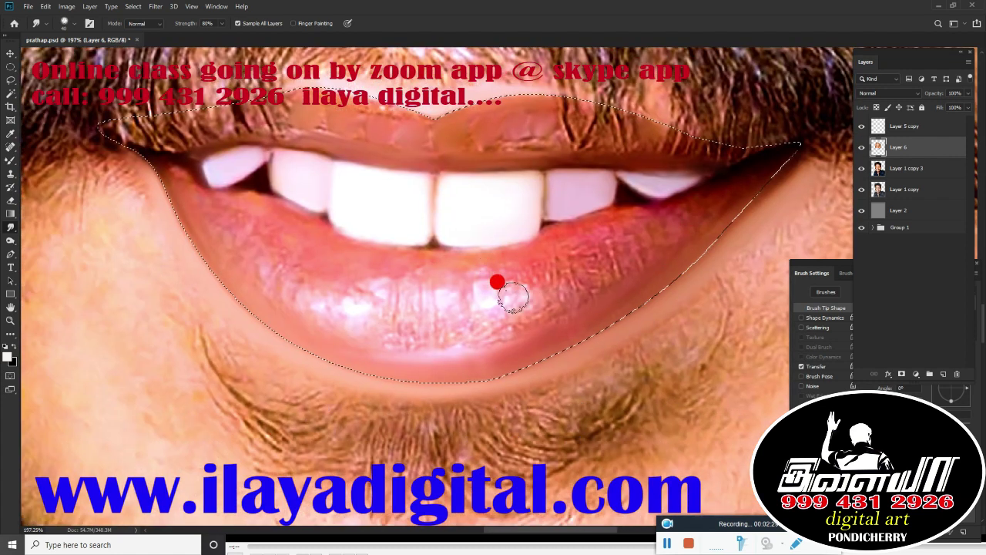
{"action": "mouse_move", "coordinate": [176, 162]}
{"action": "left_mouse_down"}
{"action": "mouse_move", "coordinate": [393, 249]}
{"action": "mouse_move", "coordinate": [476, 245]}
{"action": "mouse_move", "coordinate": [538, 225]}
{"action": "left_mouse_up"}
{"action": "mouse_move", "coordinate": [716, 172]}
{"action": "left_mouse_down"}
{"action": "mouse_move", "coordinate": [577, 222]}
{"action": "mouse_move", "coordinate": [504, 282]}
{"action": "mouse_move", "coordinate": [640, 229]}
{"action": "mouse_move", "coordinate": [391, 282]}
{"action": "mouse_move", "coordinate": [308, 269]}
{"action": "mouse_move", "coordinate": [258, 229]}
{"action": "mouse_move", "coordinate": [408, 319]}
{"action": "mouse_move", "coordinate": [513, 305]}
{"action": "left_mouse_up"}
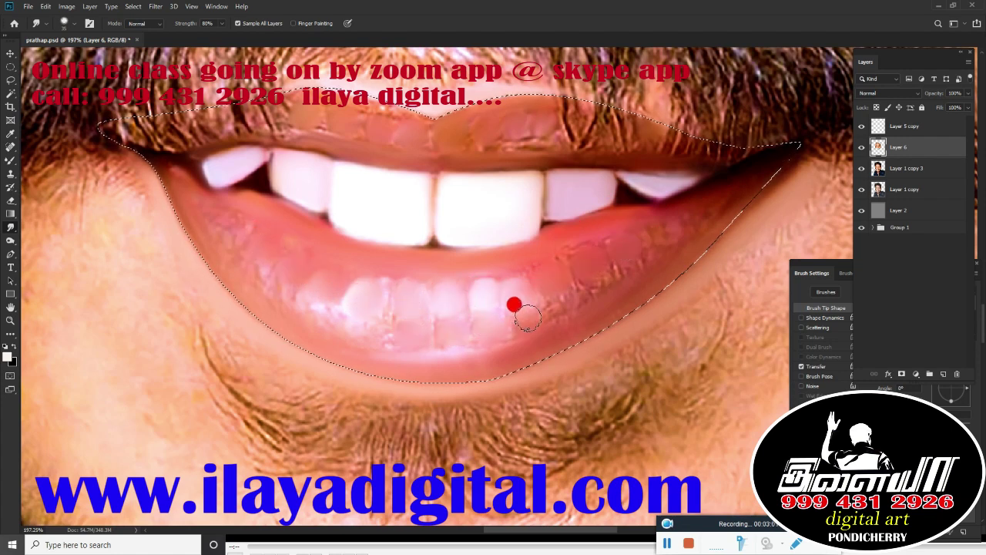
Step: Blend the upper and lower lip surfaces with the Mixer Brush out to both mouth corners
{"action": "key", "text": "b"}
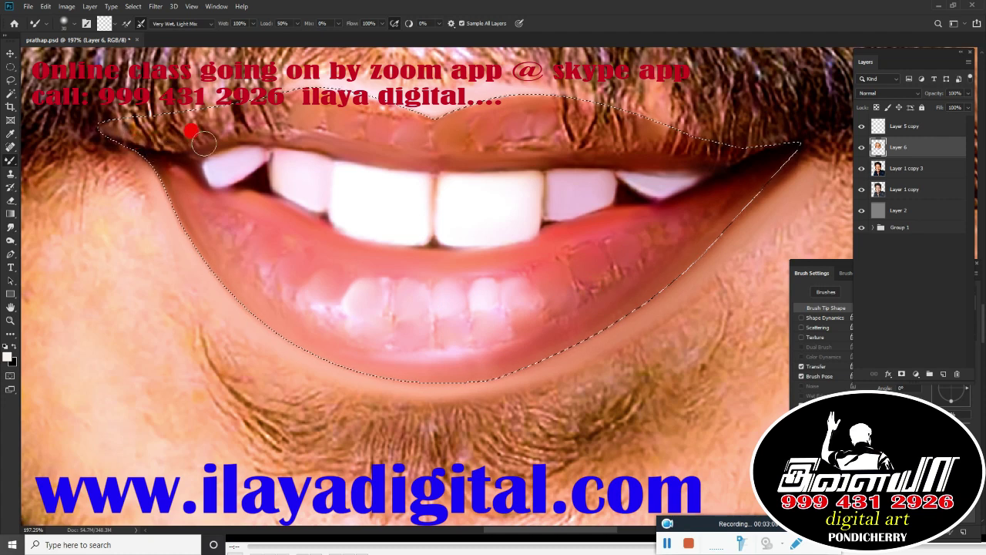
{"action": "left_click_drag", "start_coordinate": [205, 144], "coordinate": [328, 141]}
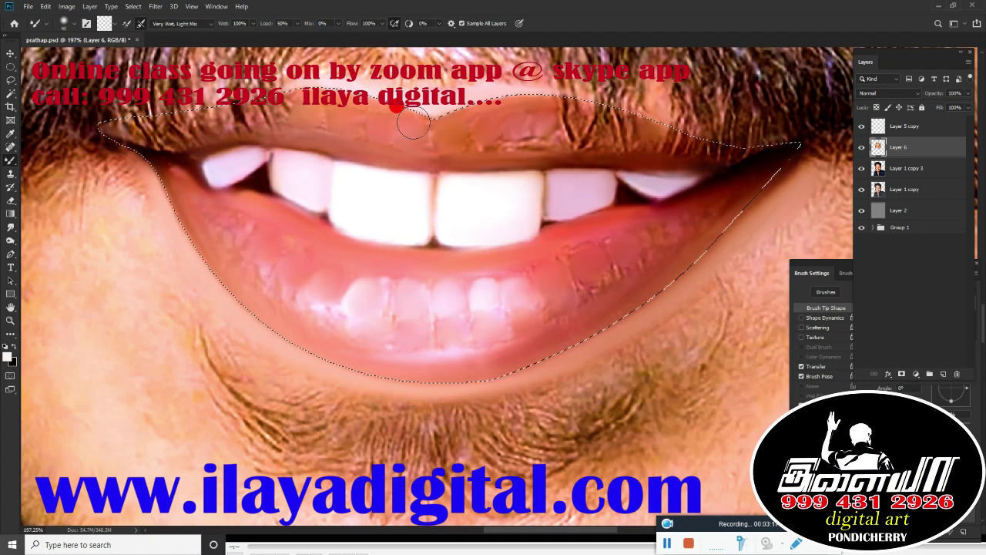
{"action": "mouse_move", "coordinate": [312, 113]}
{"action": "left_mouse_down"}
{"action": "mouse_move", "coordinate": [430, 163]}
{"action": "mouse_move", "coordinate": [498, 160]}
{"action": "mouse_move", "coordinate": [446, 124]}
{"action": "left_mouse_up"}
{"action": "left_click_drag", "start_coordinate": [633, 151], "coordinate": [555, 141]}
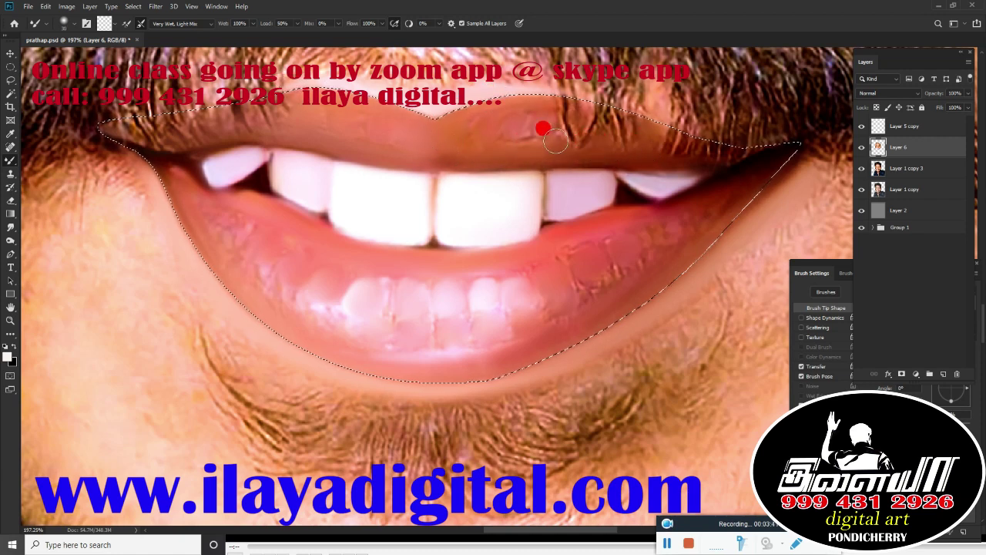
{"action": "mouse_move", "coordinate": [605, 162]}
{"action": "left_mouse_down"}
{"action": "mouse_move", "coordinate": [545, 256]}
{"action": "mouse_move", "coordinate": [573, 243]}
{"action": "mouse_move", "coordinate": [511, 269]}
{"action": "left_mouse_up"}
{"action": "mouse_move", "coordinate": [244, 244]}
{"action": "left_mouse_down"}
{"action": "mouse_move", "coordinate": [258, 273]}
{"action": "mouse_move", "coordinate": [405, 337]}
{"action": "mouse_move", "coordinate": [410, 360]}
{"action": "mouse_move", "coordinate": [263, 314]}
{"action": "left_mouse_up"}
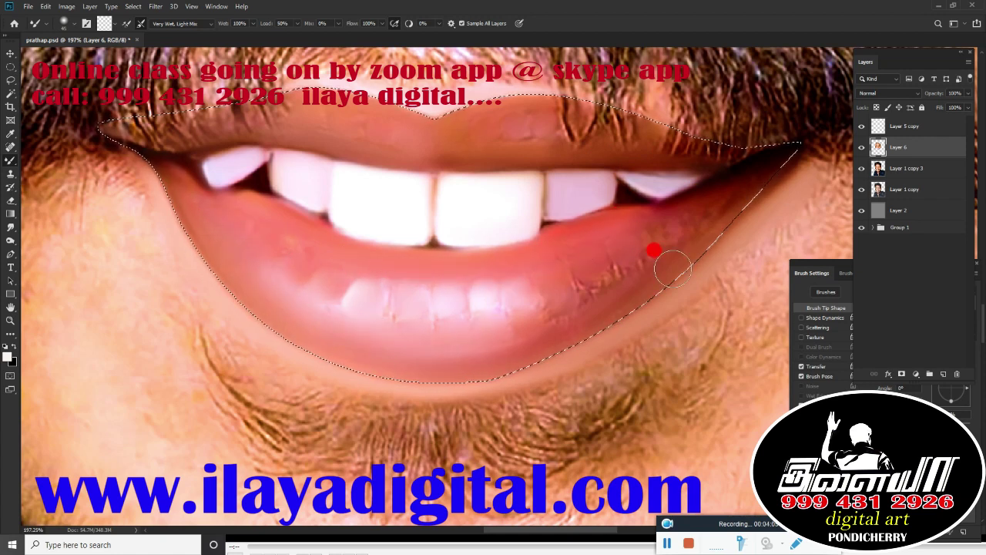
{"action": "mouse_move", "coordinate": [673, 267]}
{"action": "left_mouse_down"}
{"action": "mouse_move", "coordinate": [225, 303]}
{"action": "mouse_move", "coordinate": [595, 343]}
{"action": "mouse_move", "coordinate": [723, 200]}
{"action": "left_mouse_up"}
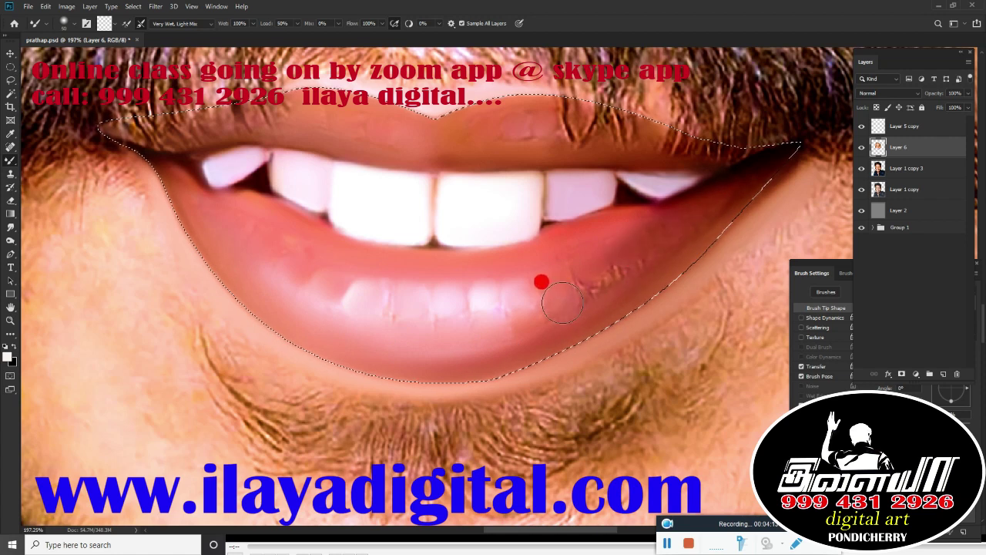
{"action": "mouse_move", "coordinate": [562, 303]}
{"action": "left_mouse_down"}
{"action": "mouse_move", "coordinate": [654, 247]}
{"action": "mouse_move", "coordinate": [398, 340]}
{"action": "mouse_move", "coordinate": [251, 227]}
{"action": "left_mouse_up"}
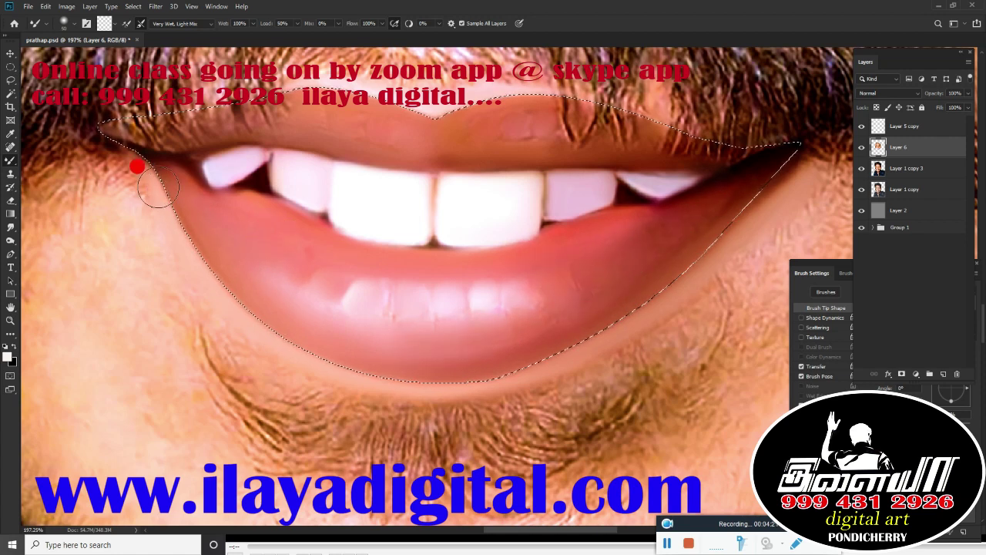
{"action": "mouse_move", "coordinate": [434, 357]}
{"action": "left_mouse_down"}
{"action": "mouse_move", "coordinate": [495, 331]}
{"action": "mouse_move", "coordinate": [445, 323]}
{"action": "mouse_move", "coordinate": [561, 295]}
{"action": "left_mouse_up"}
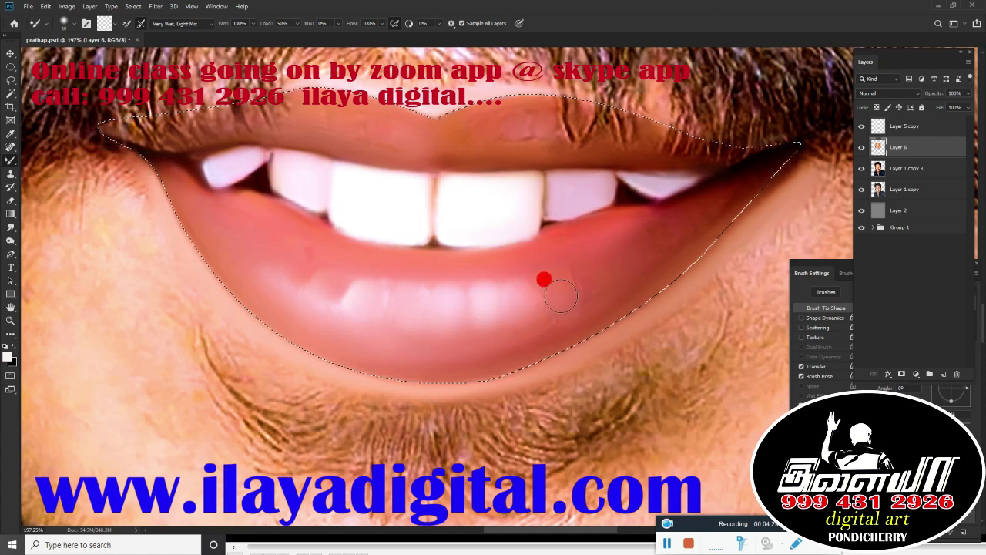
{"action": "left_click_drag", "start_coordinate": [715, 221], "coordinate": [647, 319]}
{"action": "mouse_move", "coordinate": [633, 356]}
{"action": "left_mouse_down"}
{"action": "mouse_move", "coordinate": [451, 341]}
{"action": "mouse_move", "coordinate": [455, 331]}
{"action": "mouse_move", "coordinate": [696, 330]}
{"action": "mouse_move", "coordinate": [277, 326]}
{"action": "mouse_move", "coordinate": [281, 372]}
{"action": "left_mouse_up"}
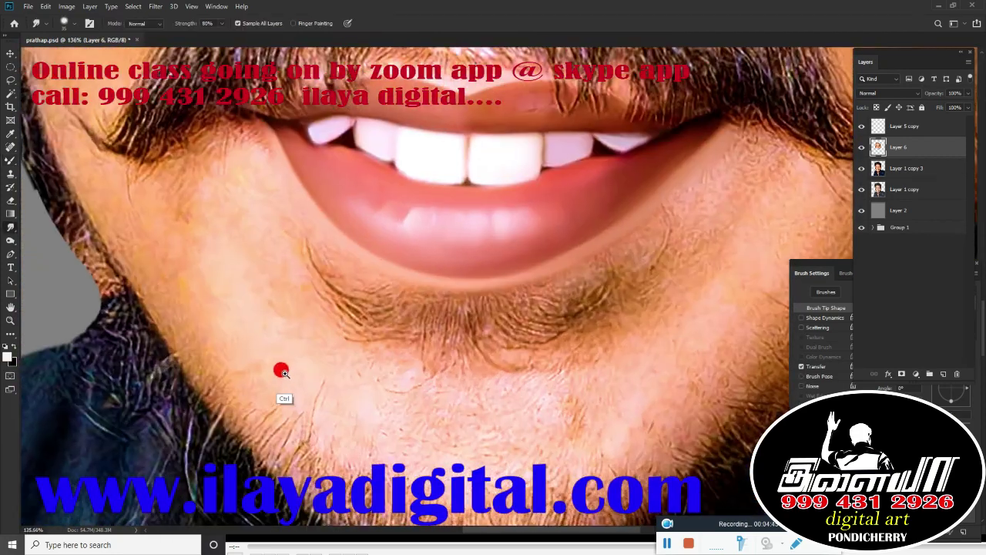
Step: Smudge the skin along the left jaw and the right cheek into smooth tones
{"action": "mouse_move", "coordinate": [110, 209]}
{"action": "left_mouse_down"}
{"action": "mouse_move", "coordinate": [104, 185]}
{"action": "mouse_move", "coordinate": [137, 209]}
{"action": "mouse_move", "coordinate": [95, 163]}
{"action": "mouse_move", "coordinate": [233, 142]}
{"action": "mouse_move", "coordinate": [353, 281]}
{"action": "mouse_move", "coordinate": [675, 203]}
{"action": "mouse_move", "coordinate": [755, 158]}
{"action": "mouse_move", "coordinate": [431, 306]}
{"action": "mouse_move", "coordinate": [161, 209]}
{"action": "mouse_move", "coordinate": [159, 198]}
{"action": "mouse_move", "coordinate": [221, 167]}
{"action": "mouse_move", "coordinate": [156, 147]}
{"action": "mouse_move", "coordinate": [208, 295]}
{"action": "mouse_move", "coordinate": [316, 335]}
{"action": "mouse_move", "coordinate": [395, 424]}
{"action": "left_mouse_up"}
{"action": "scroll", "coordinate": [275, 347], "scroll_direction": "right", "scroll_amount": 5}
{"action": "mouse_move", "coordinate": [534, 141]}
{"action": "left_mouse_down"}
{"action": "mouse_move", "coordinate": [534, 185]}
{"action": "mouse_move", "coordinate": [523, 203]}
{"action": "mouse_move", "coordinate": [542, 192]}
{"action": "mouse_move", "coordinate": [488, 174]}
{"action": "mouse_move", "coordinate": [477, 246]}
{"action": "mouse_move", "coordinate": [544, 172]}
{"action": "mouse_move", "coordinate": [451, 258]}
{"action": "mouse_move", "coordinate": [225, 360]}
{"action": "mouse_move", "coordinate": [297, 331]}
{"action": "mouse_move", "coordinate": [565, 260]}
{"action": "mouse_move", "coordinate": [482, 290]}
{"action": "mouse_move", "coordinate": [135, 213]}
{"action": "mouse_move", "coordinate": [198, 269]}
{"action": "mouse_move", "coordinate": [356, 295]}
{"action": "left_mouse_up"}
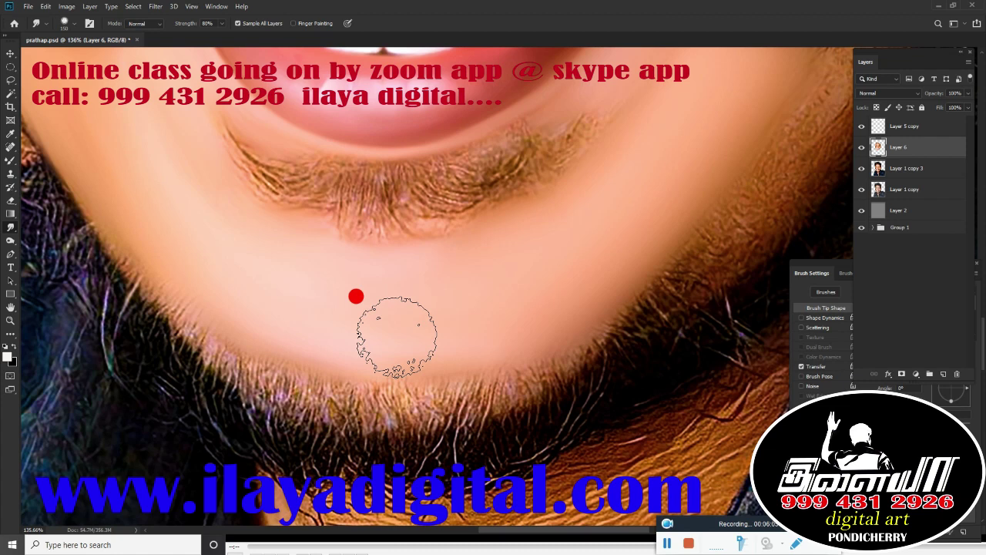
{"action": "scroll", "coordinate": [362, 278], "scroll_direction": "down", "scroll_amount": 3}
{"action": "scroll", "coordinate": [462, 308], "scroll_direction": "up", "scroll_amount": 3}
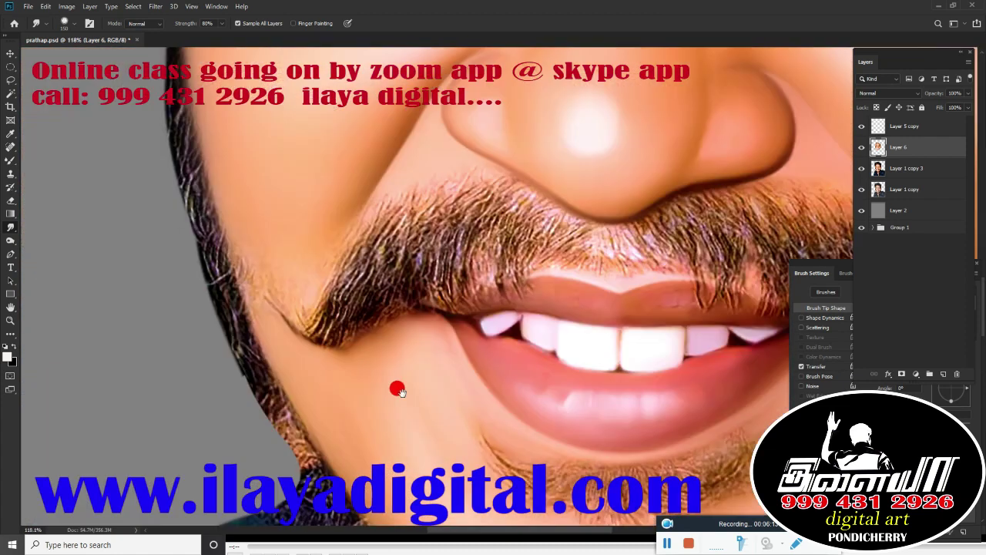
Step: With the Mixer Brush, blend the jaw up to the mustache corner and soften the mustache edge
{"action": "key", "text": "b"}
{"action": "mouse_move", "coordinate": [248, 226]}
{"action": "left_mouse_down"}
{"action": "mouse_move", "coordinate": [271, 247]}
{"action": "mouse_move", "coordinate": [270, 311]}
{"action": "mouse_move", "coordinate": [308, 282]}
{"action": "mouse_move", "coordinate": [325, 295]}
{"action": "left_mouse_up"}
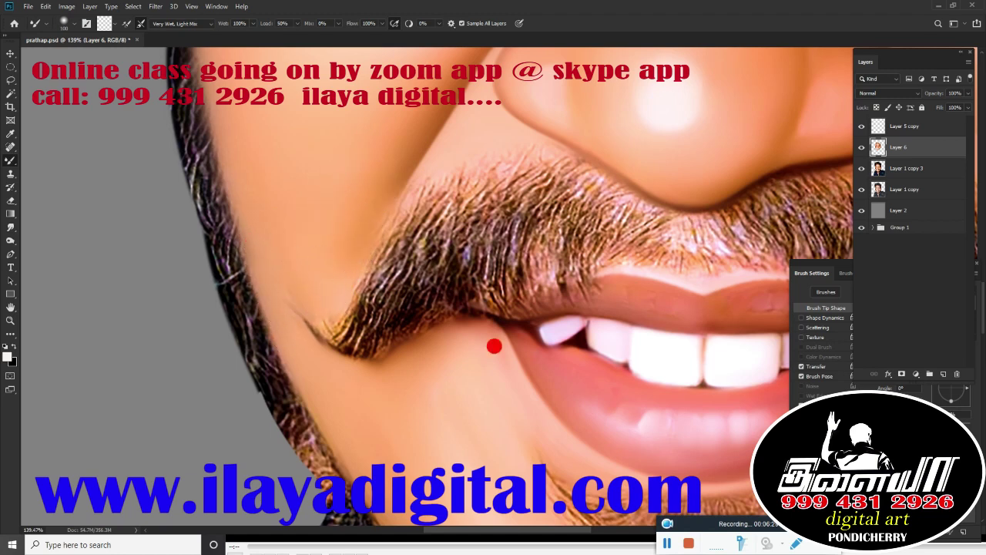
{"action": "scroll", "coordinate": [493, 344], "scroll_direction": "right", "scroll_amount": 10}
{"action": "scroll", "coordinate": [542, 242], "scroll_direction": "up", "scroll_amount": 2}
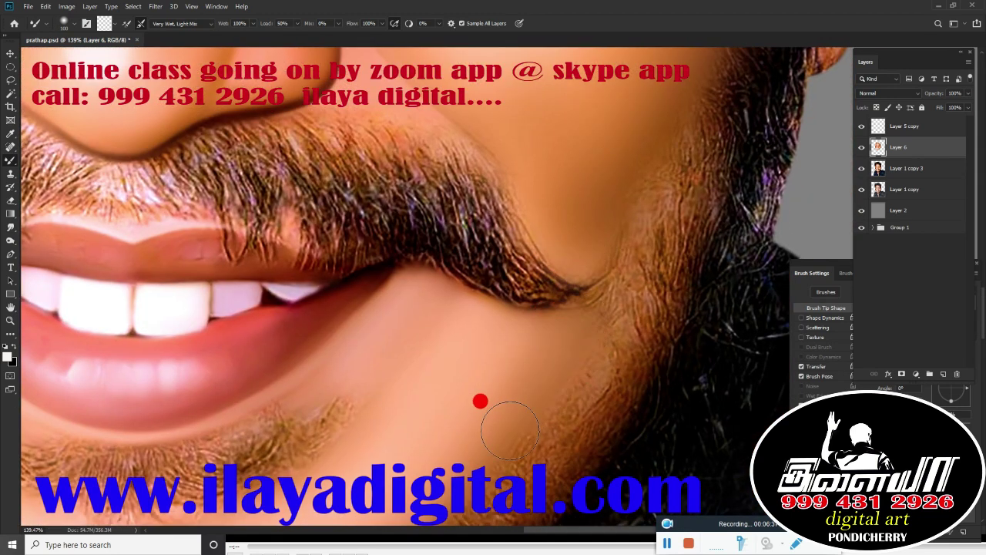
{"action": "scroll", "coordinate": [600, 205], "scroll_direction": "down", "scroll_amount": 3}
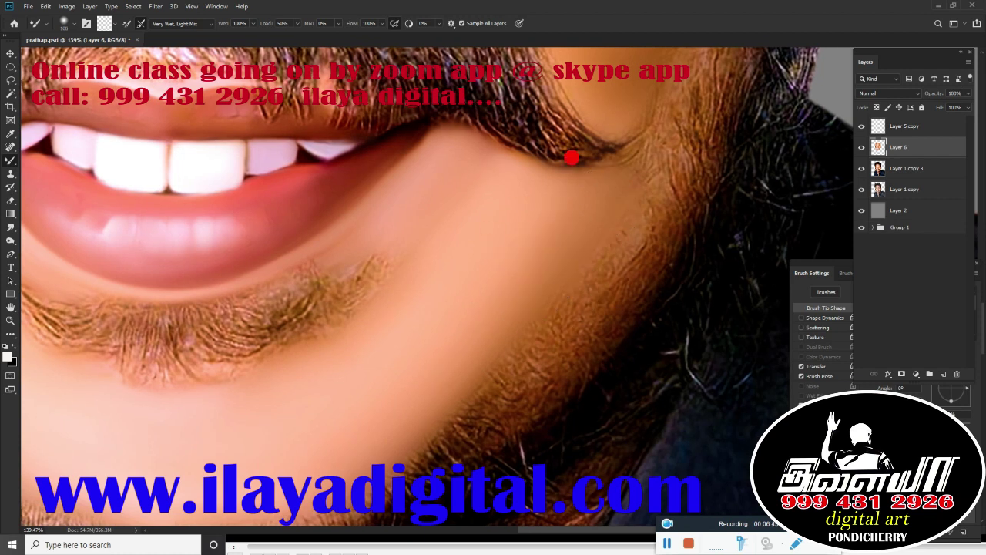
{"action": "mouse_move", "coordinate": [571, 158]}
{"action": "left_mouse_down"}
{"action": "mouse_move", "coordinate": [528, 238]}
{"action": "mouse_move", "coordinate": [504, 233]}
{"action": "mouse_move", "coordinate": [495, 170]}
{"action": "left_mouse_up"}
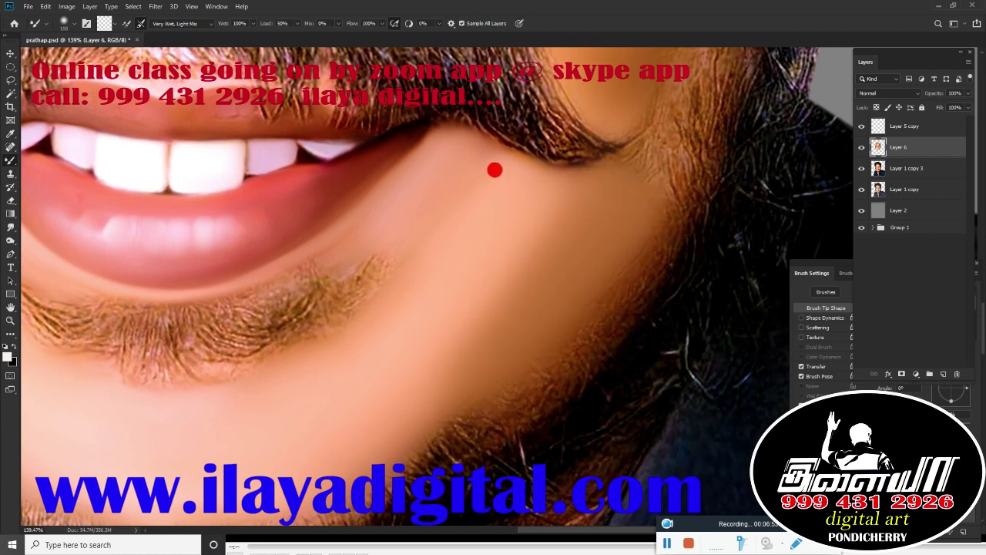
{"action": "scroll", "coordinate": [506, 334], "scroll_direction": "down", "scroll_amount": 5}
{"action": "scroll", "coordinate": [648, 240], "scroll_direction": "up", "scroll_amount": 5}
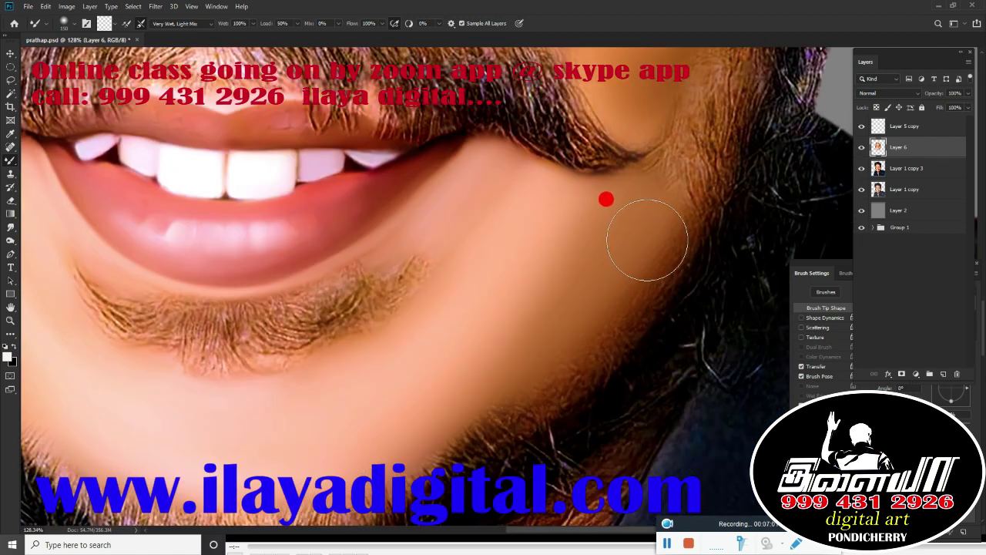
Step: Blend the dark beard edge on the cheek and smooth the lip and chin skin
{"action": "mouse_move", "coordinate": [647, 240]}
{"action": "left_mouse_down"}
{"action": "mouse_move", "coordinate": [613, 300]}
{"action": "mouse_move", "coordinate": [673, 199]}
{"action": "mouse_move", "coordinate": [693, 131]}
{"action": "mouse_move", "coordinate": [609, 260]}
{"action": "mouse_move", "coordinate": [694, 137]}
{"action": "left_mouse_up"}
{"action": "mouse_move", "coordinate": [693, 137]}
{"action": "left_mouse_down"}
{"action": "mouse_move", "coordinate": [528, 159]}
{"action": "mouse_move", "coordinate": [286, 238]}
{"action": "mouse_move", "coordinate": [336, 249]}
{"action": "mouse_move", "coordinate": [417, 235]}
{"action": "left_mouse_up"}
{"action": "left_click_drag", "start_coordinate": [479, 221], "coordinate": [221, 221]}
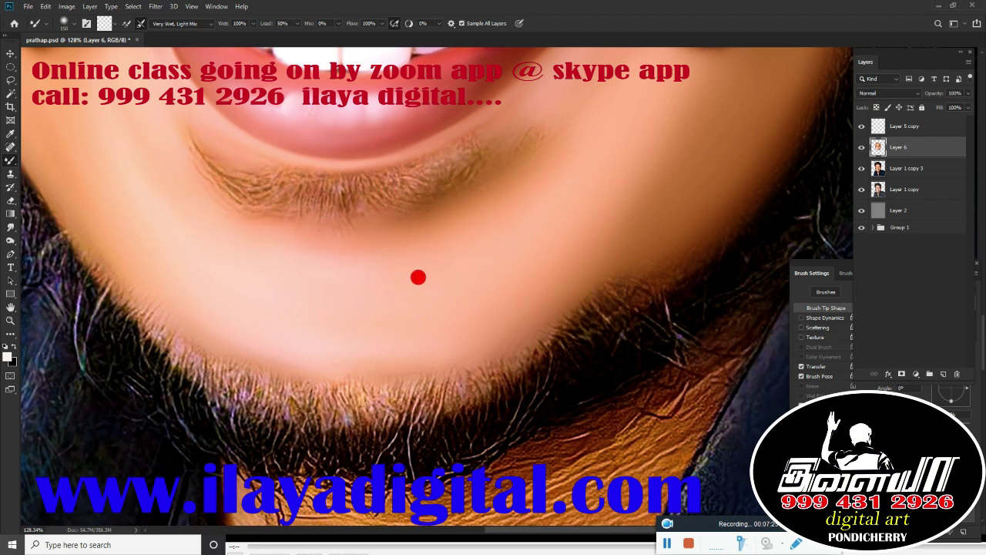
{"action": "scroll", "coordinate": [418, 275], "scroll_direction": "down", "scroll_amount": 1}
{"action": "mouse_move", "coordinate": [177, 275]}
{"action": "left_mouse_down"}
{"action": "mouse_move", "coordinate": [229, 327]}
{"action": "mouse_move", "coordinate": [282, 346]}
{"action": "mouse_move", "coordinate": [485, 334]}
{"action": "mouse_move", "coordinate": [231, 313]}
{"action": "mouse_move", "coordinate": [142, 150]}
{"action": "mouse_move", "coordinate": [473, 303]}
{"action": "mouse_move", "coordinate": [560, 298]}
{"action": "mouse_move", "coordinate": [469, 308]}
{"action": "left_mouse_up"}
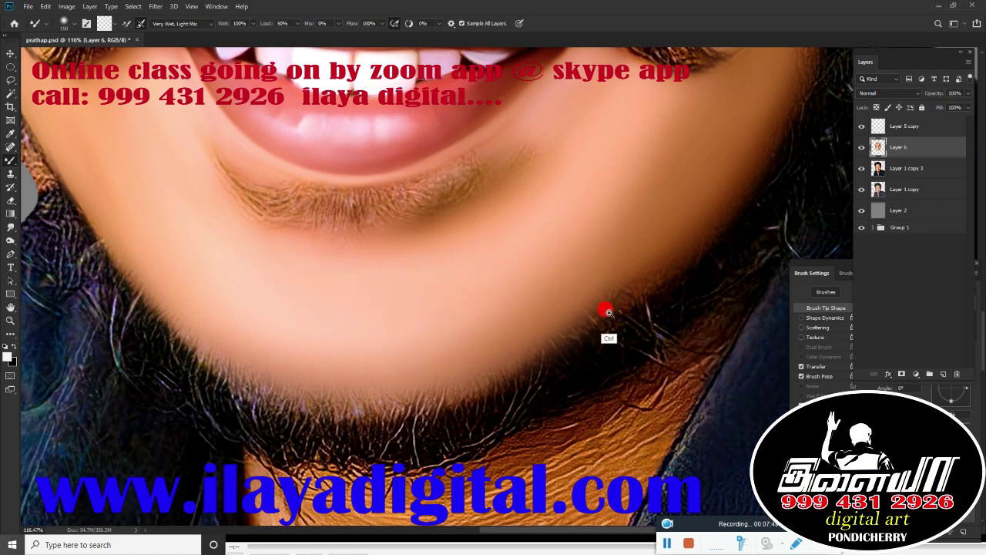
{"action": "scroll", "coordinate": [603, 308], "scroll_direction": "down", "scroll_amount": 3}
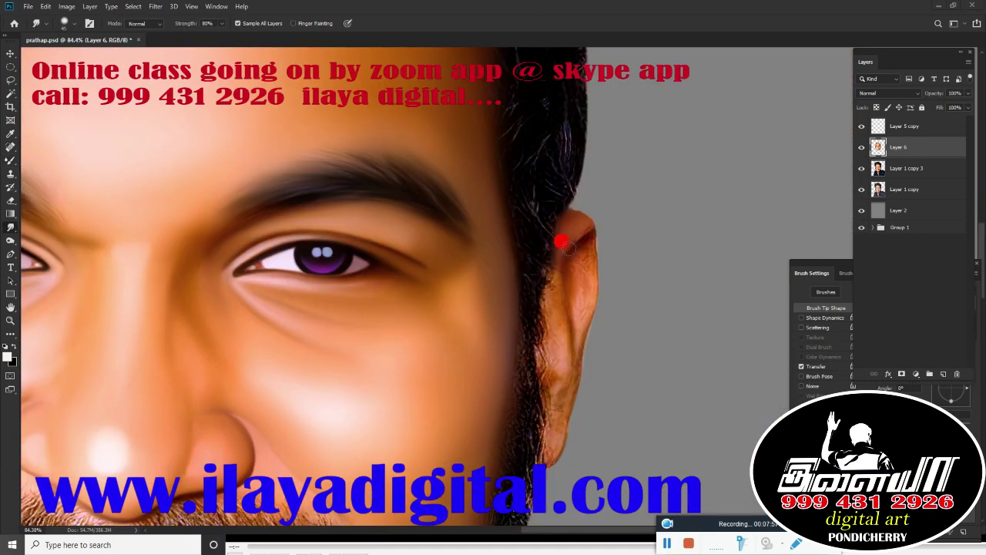
Step: Smudge the ear's top edge and hairline, then smooth the neck skin texture
{"action": "left_click_drag", "start_coordinate": [571, 231], "coordinate": [589, 261]}
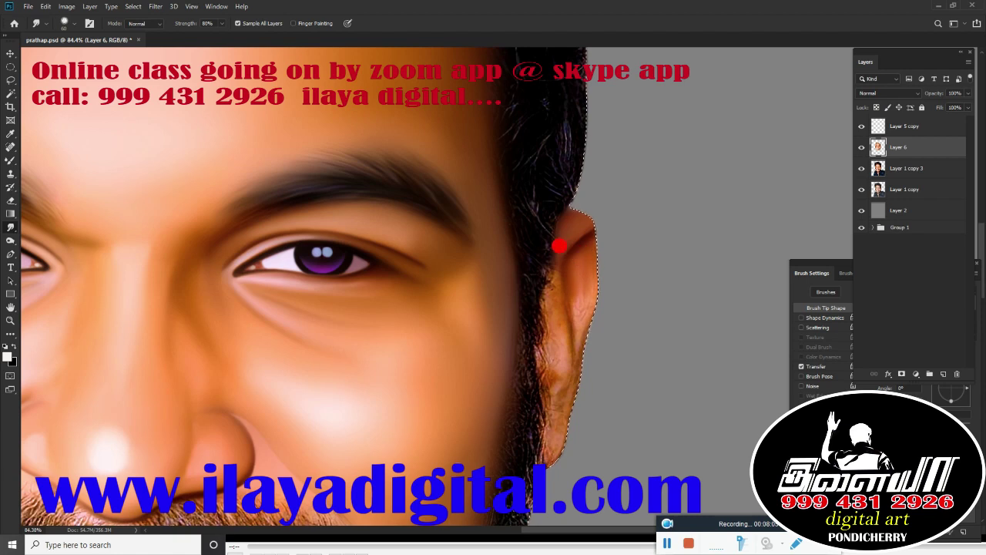
{"action": "mouse_move", "coordinate": [543, 287]}
{"action": "left_mouse_down"}
{"action": "mouse_move", "coordinate": [548, 266]}
{"action": "mouse_move", "coordinate": [551, 351]}
{"action": "left_mouse_up"}
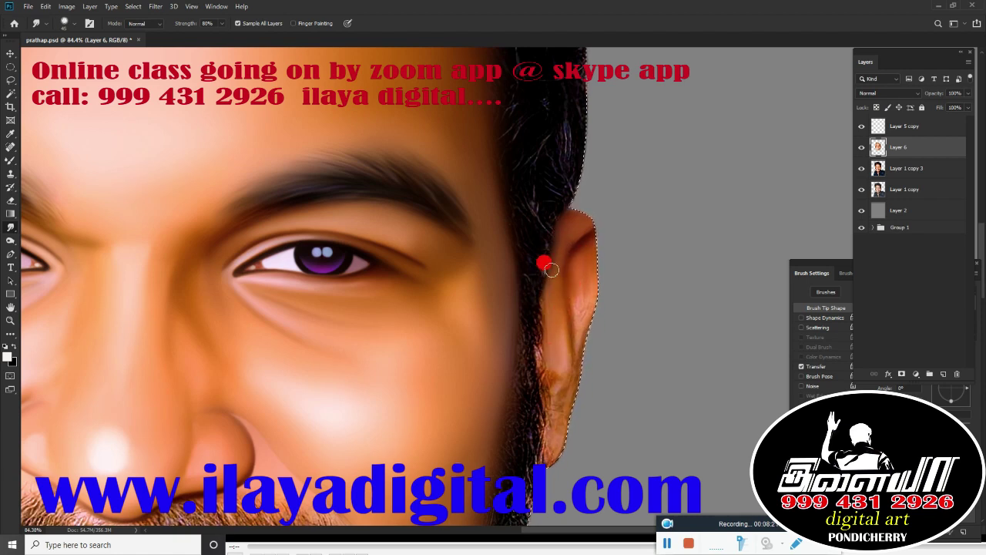
{"action": "mouse_move", "coordinate": [551, 269]}
{"action": "left_mouse_down"}
{"action": "mouse_move", "coordinate": [593, 259]}
{"action": "mouse_move", "coordinate": [577, 318]}
{"action": "mouse_move", "coordinate": [608, 249]}
{"action": "left_mouse_up"}
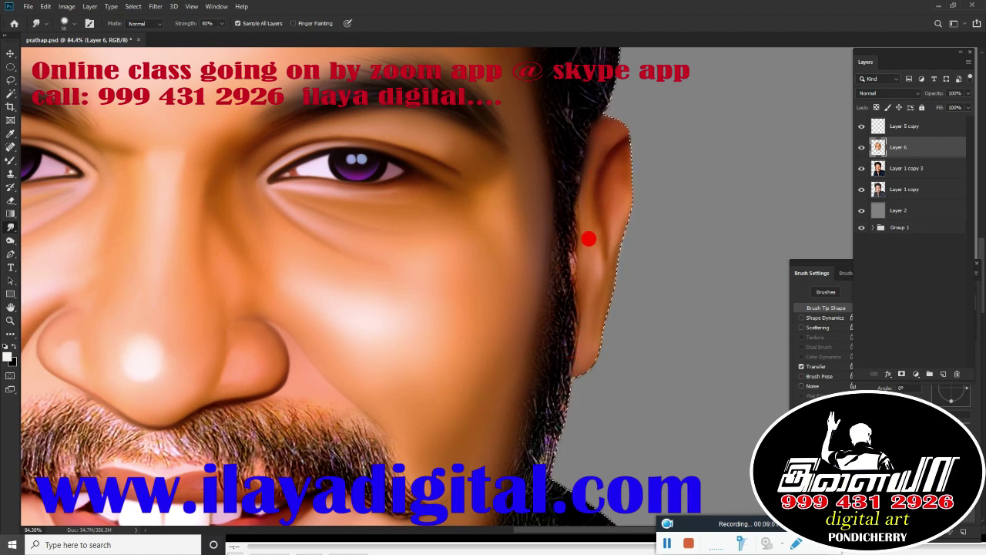
{"action": "scroll", "coordinate": [616, 208], "scroll_direction": "down", "scroll_amount": 10}
{"action": "scroll", "coordinate": [609, 215], "scroll_direction": "down", "scroll_amount": 5}
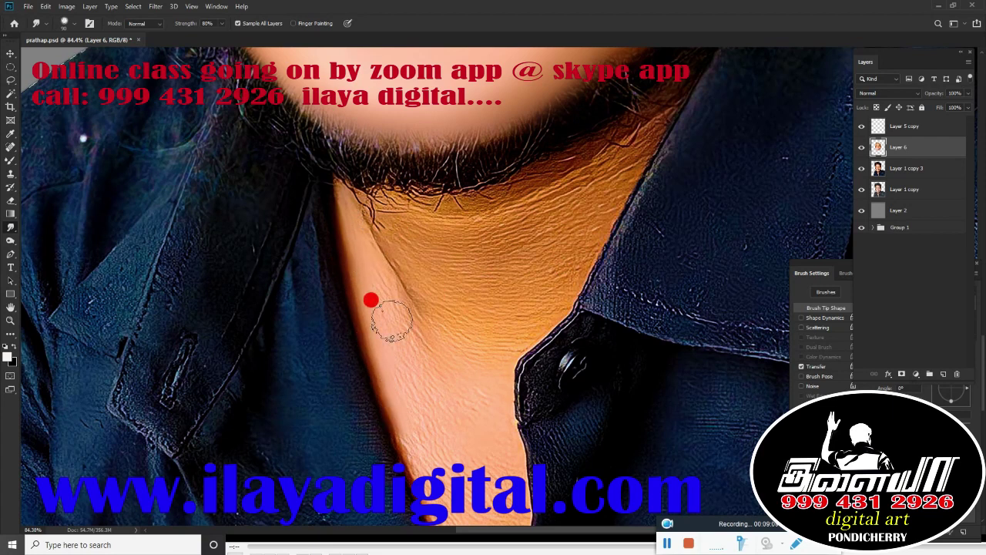
{"action": "mouse_move", "coordinate": [371, 300]}
{"action": "left_mouse_down"}
{"action": "mouse_move", "coordinate": [330, 203]}
{"action": "mouse_move", "coordinate": [375, 180]}
{"action": "mouse_move", "coordinate": [469, 215]}
{"action": "mouse_move", "coordinate": [537, 162]}
{"action": "mouse_move", "coordinate": [521, 260]}
{"action": "mouse_move", "coordinate": [513, 239]}
{"action": "mouse_move", "coordinate": [602, 123]}
{"action": "mouse_move", "coordinate": [652, 81]}
{"action": "mouse_move", "coordinate": [594, 169]}
{"action": "mouse_move", "coordinate": [440, 183]}
{"action": "mouse_move", "coordinate": [586, 157]}
{"action": "mouse_move", "coordinate": [386, 293]}
{"action": "mouse_move", "coordinate": [457, 326]}
{"action": "mouse_move", "coordinate": [470, 302]}
{"action": "mouse_move", "coordinate": [452, 337]}
{"action": "left_mouse_up"}
{"action": "scroll", "coordinate": [458, 326], "scroll_direction": "down", "scroll_amount": 4}
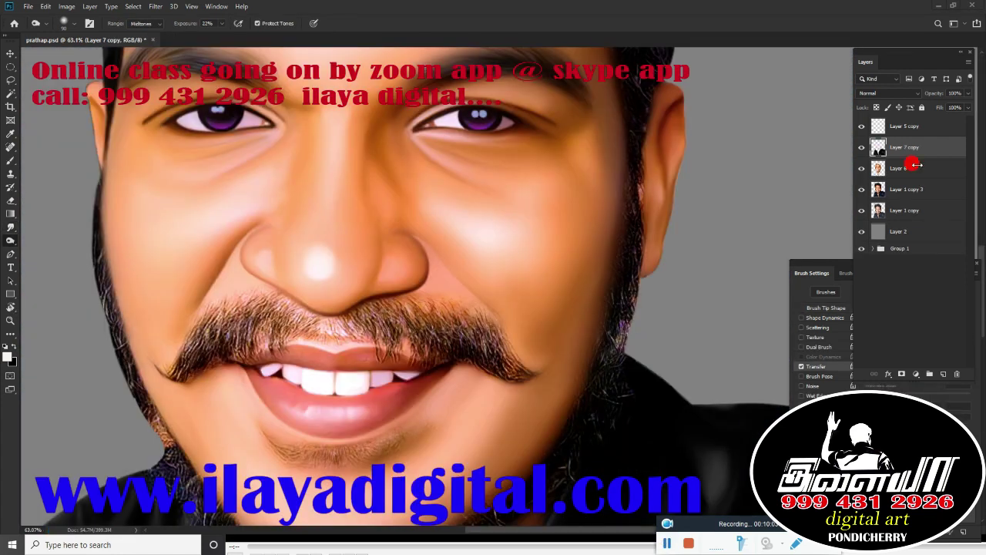
Step: Move Layer 7 copy below Layer 6 in the layer stack
{"action": "left_click", "coordinate": [917, 128]}
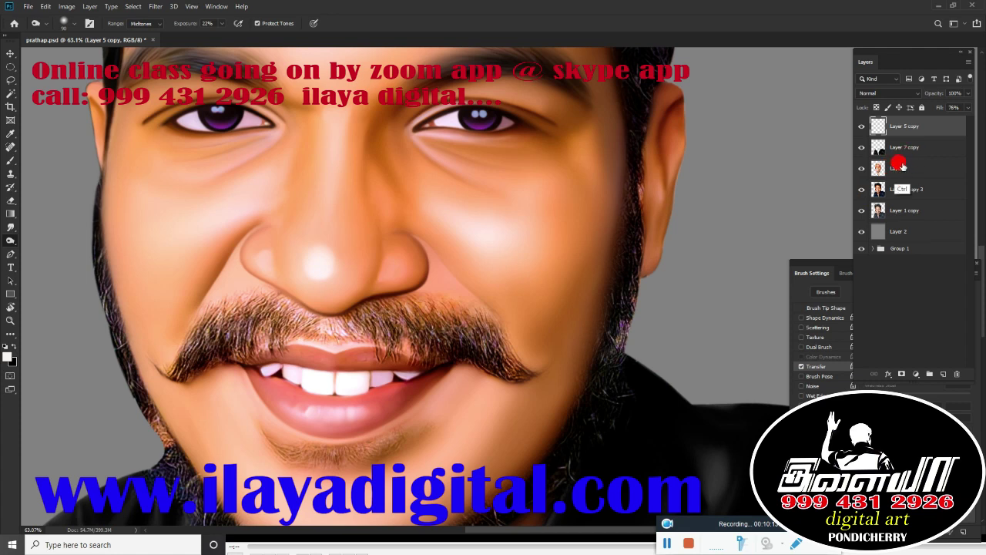
{"action": "left_click_drag", "start_coordinate": [902, 166], "coordinate": [898, 124]}
{"action": "key", "text": "ctrl+bracketleft"}
{"action": "key", "text": "ctrl+bracketleft"}
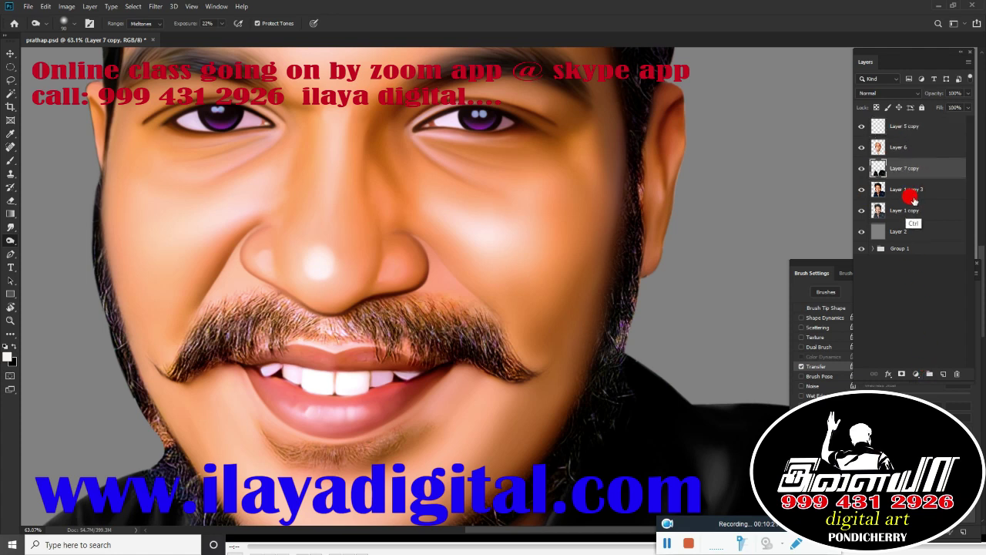
Step: Add a new empty Layer 7 at the top and set its blend mode to Color
{"action": "left_click", "coordinate": [917, 127]}
{"action": "left_click", "coordinate": [943, 374]}
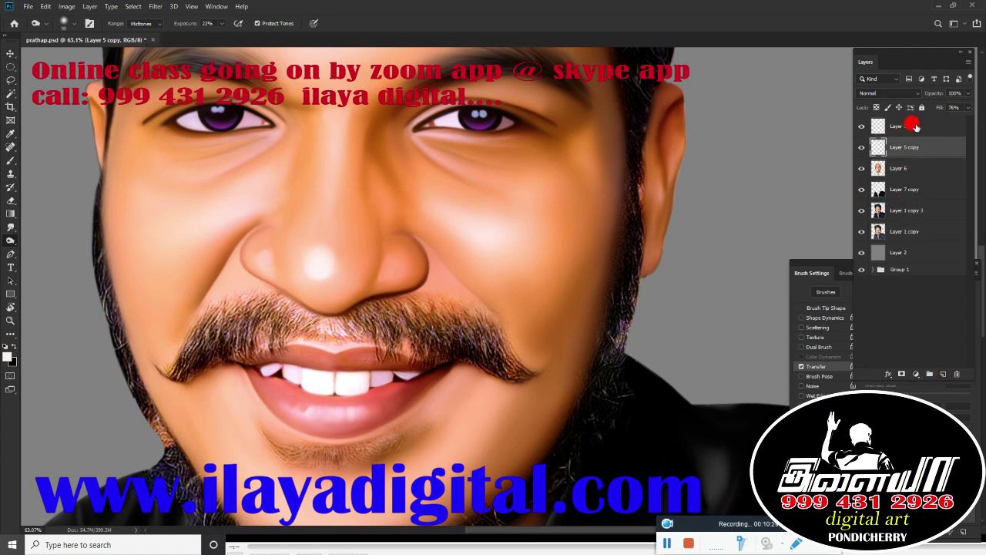
{"action": "mouse_move", "coordinate": [429, 224]}
{"action": "left_mouse_down"}
{"action": "mouse_move", "coordinate": [445, 267]}
{"action": "mouse_move", "coordinate": [428, 401]}
{"action": "left_mouse_up"}
{"action": "scroll", "coordinate": [440, 286], "scroll_direction": "down", "scroll_amount": 5}
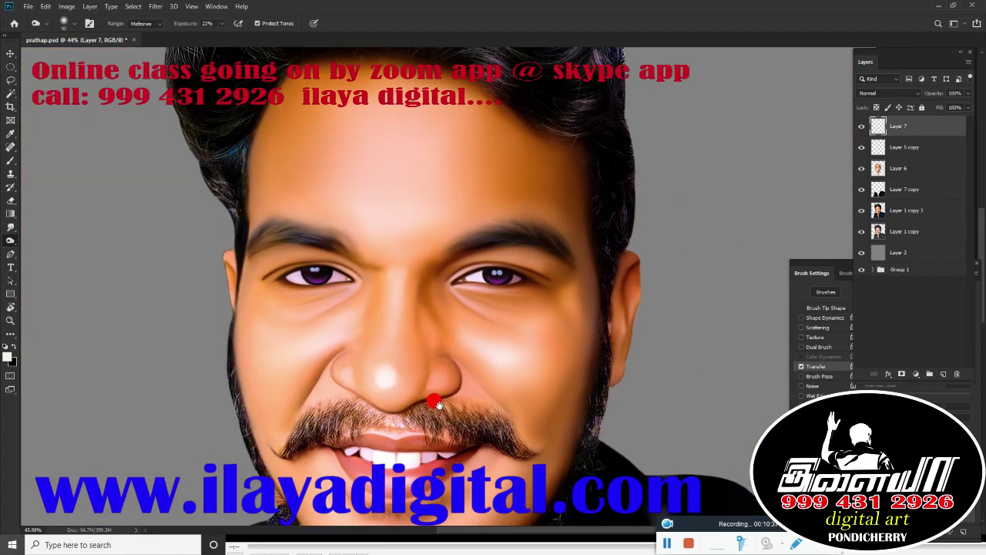
{"action": "scroll", "coordinate": [502, 279], "scroll_direction": "down", "scroll_amount": 2}
{"action": "scroll", "coordinate": [557, 275], "scroll_direction": "up", "scroll_amount": 2}
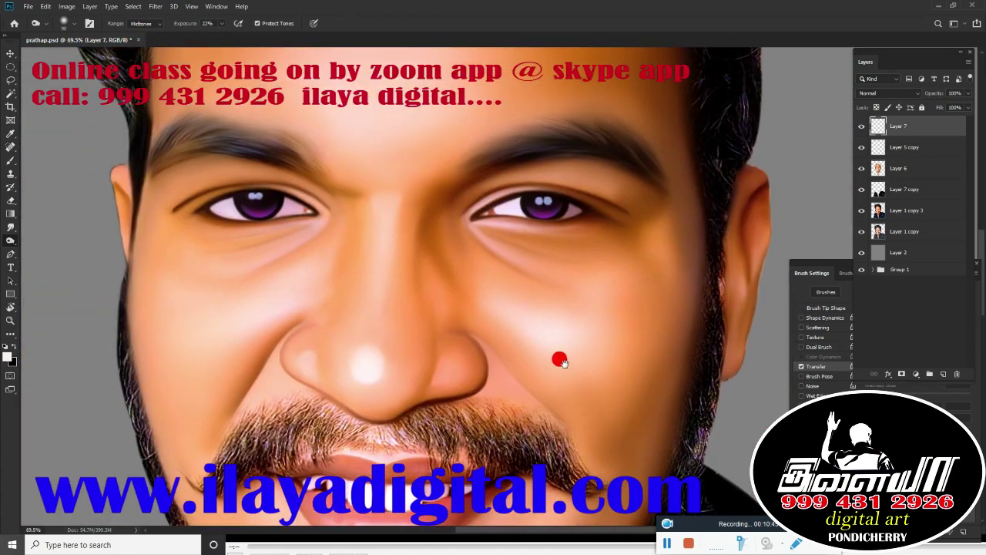
{"action": "scroll", "coordinate": [562, 323], "scroll_direction": "down", "scroll_amount": 3}
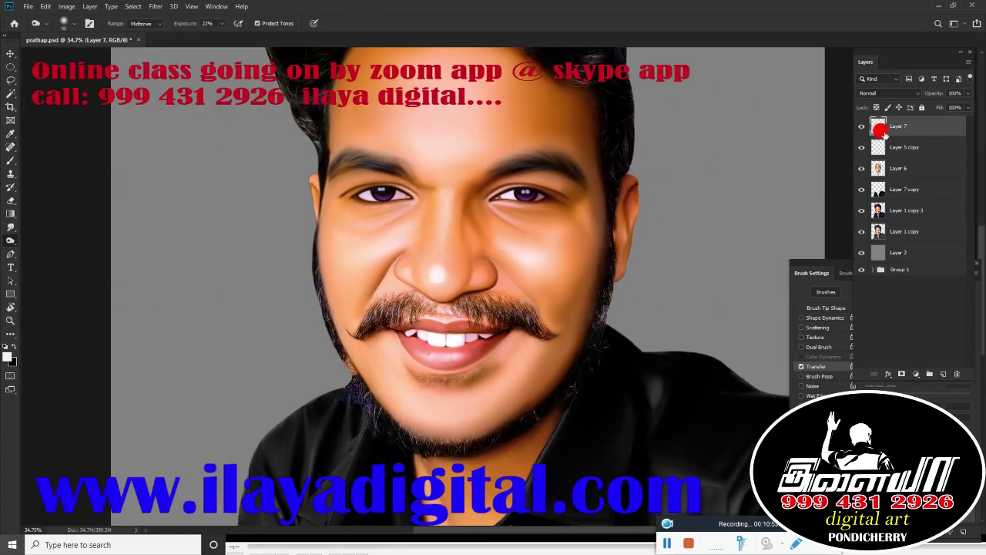
{"action": "left_click", "coordinate": [886, 92]}
{"action": "left_click", "coordinate": [880, 324]}
Step: Set up the brush with a pink swatch colour at 24% opacity
{"action": "left_click", "coordinate": [11, 161]}
{"action": "right_click", "coordinate": [339, 210]}
{"action": "double_click", "coordinate": [531, 355]}
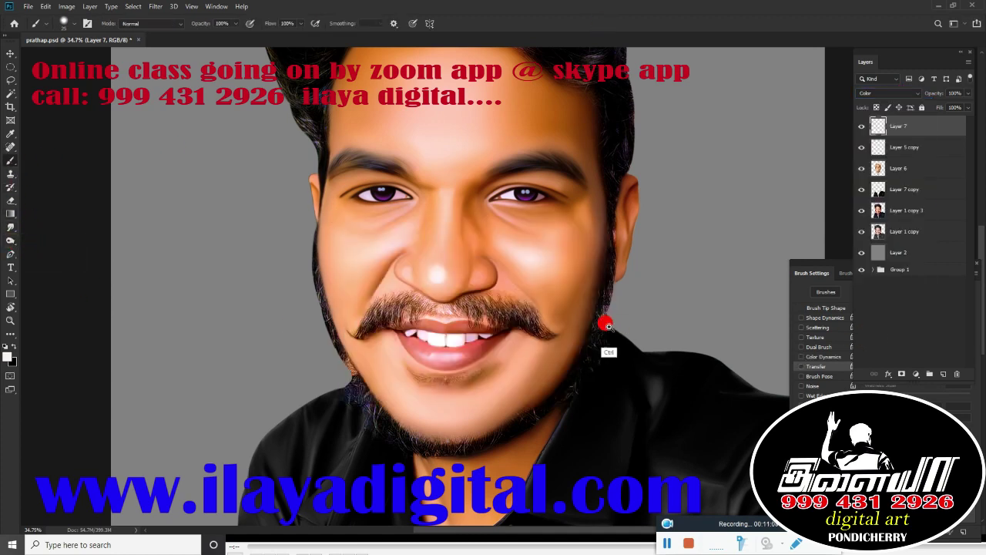
{"action": "scroll", "coordinate": [608, 326], "scroll_direction": "up", "scroll_amount": 2}
{"action": "left_click", "coordinate": [720, 66]}
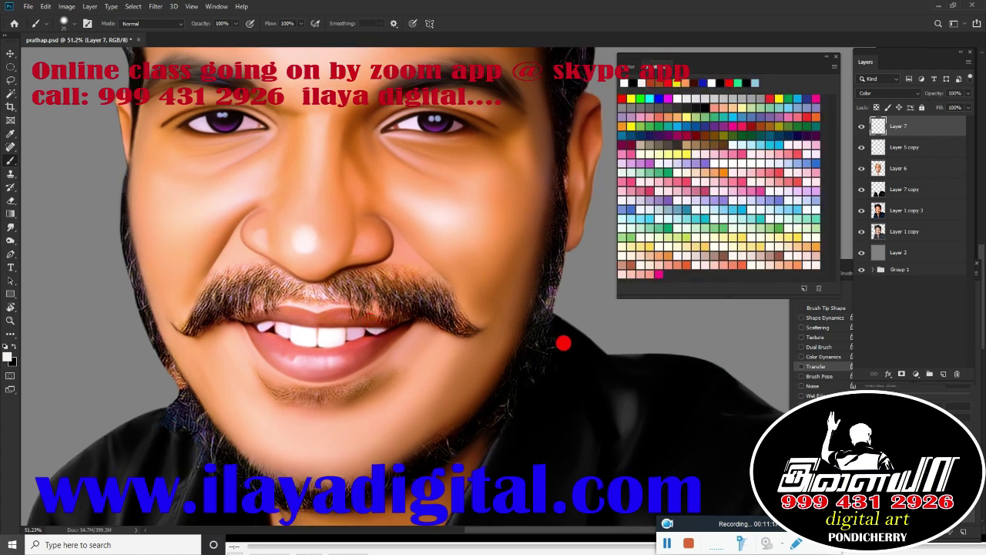
{"action": "left_click", "coordinate": [653, 272]}
{"action": "scroll", "coordinate": [341, 356], "scroll_direction": "up", "scroll_amount": 3}
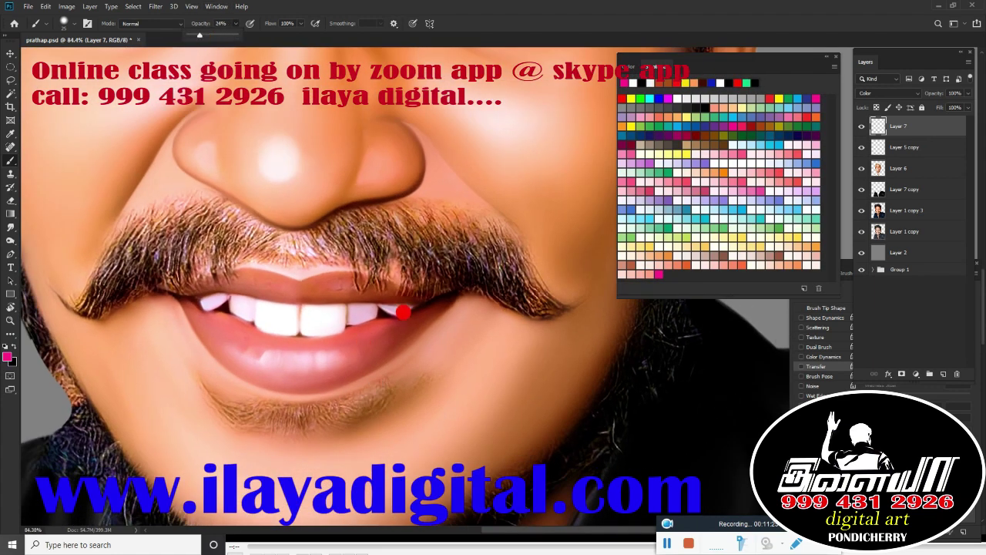
{"action": "left_click", "coordinate": [201, 19]}
{"action": "scroll", "coordinate": [358, 234], "scroll_direction": "up", "scroll_amount": 1}
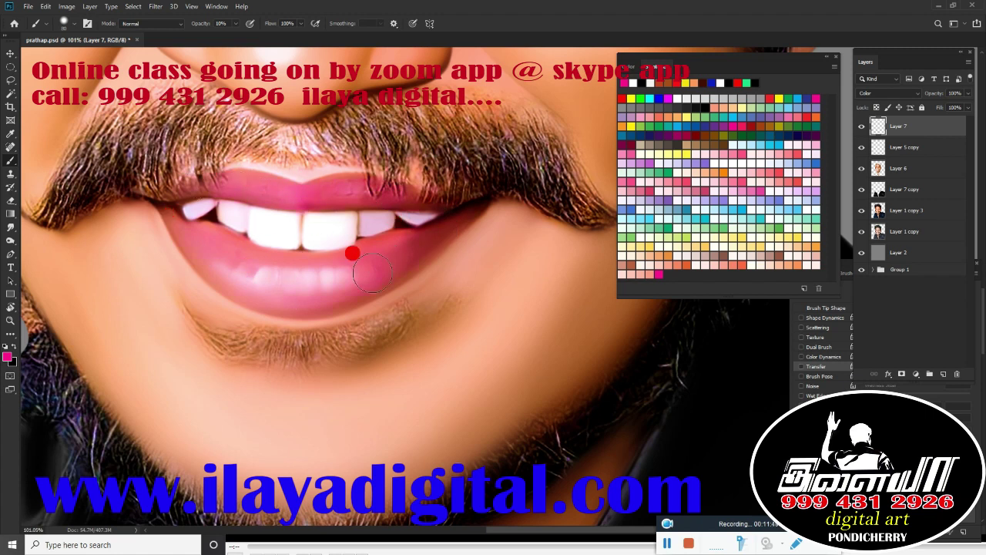
{"action": "scroll", "coordinate": [352, 253], "scroll_direction": "down", "scroll_amount": 3}
Step: Cycle Layer 7's blend modes, settling on Soft Light at 75% fill, then add Layer 8
{"action": "left_click", "coordinate": [886, 92]}
{"action": "left_click", "coordinate": [886, 144]}
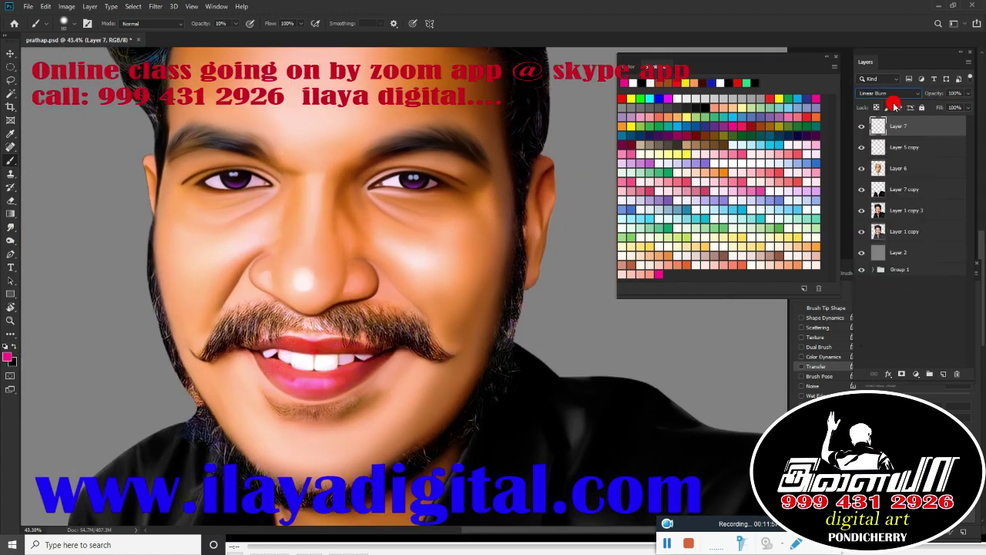
{"action": "scroll", "coordinate": [324, 355], "scroll_direction": "up", "scroll_amount": 2}
{"action": "left_click", "coordinate": [886, 92]}
{"action": "left_click", "coordinate": [907, 68]}
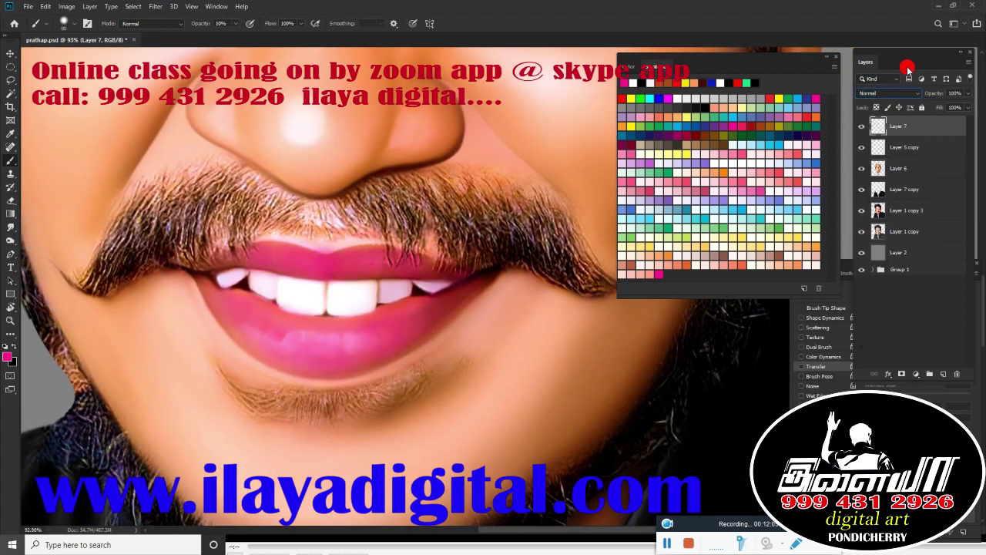
{"action": "scroll", "coordinate": [298, 224], "scroll_direction": "down", "scroll_amount": 2}
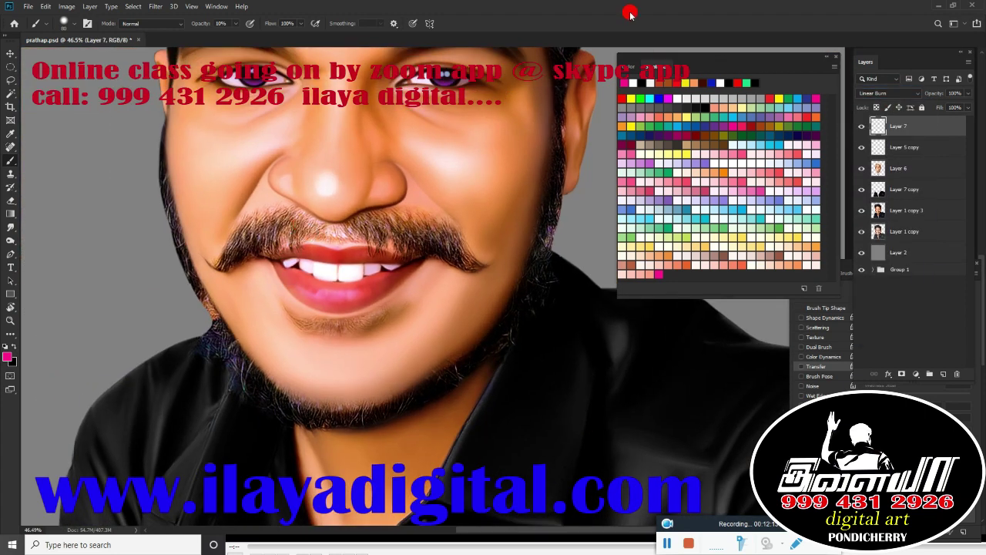
{"action": "left_click", "coordinate": [886, 92]}
{"action": "left_click", "coordinate": [886, 292]}
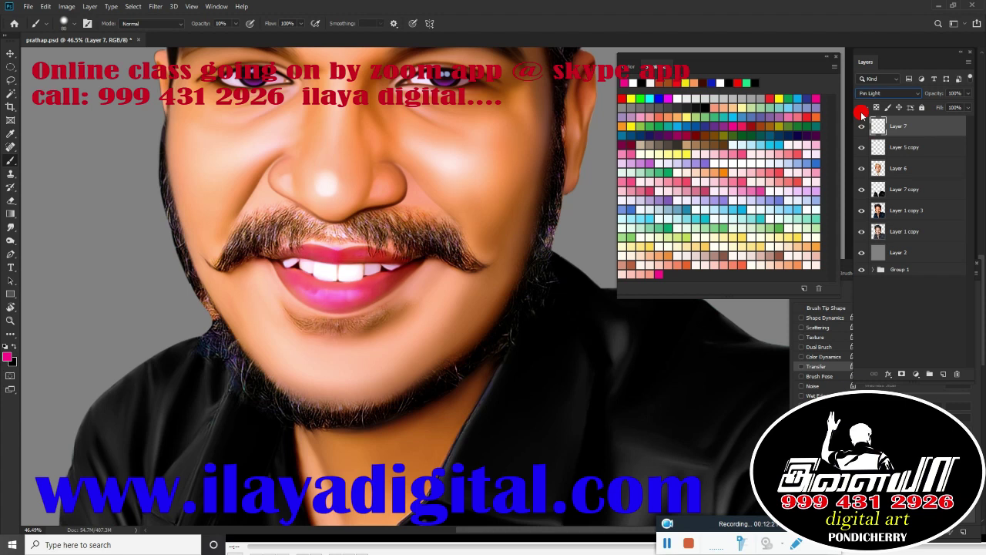
{"action": "key", "text": "Down"}
{"action": "key", "text": "Down"}
{"action": "key", "text": "Down"}
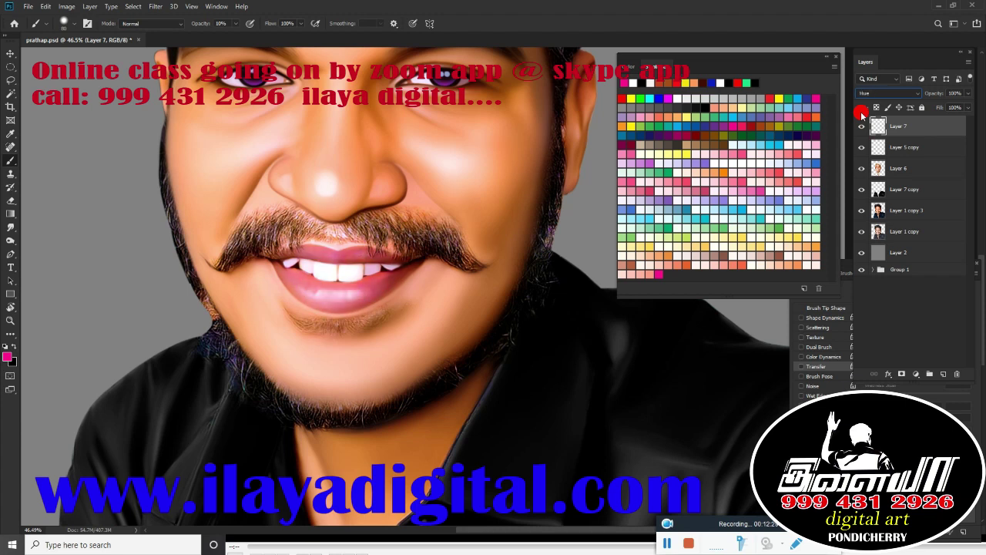
{"action": "key", "text": "Up"}
{"action": "key", "text": "Up"}
{"action": "key", "text": "Up"}
{"action": "key", "text": "Up"}
{"action": "key", "text": "Up"}
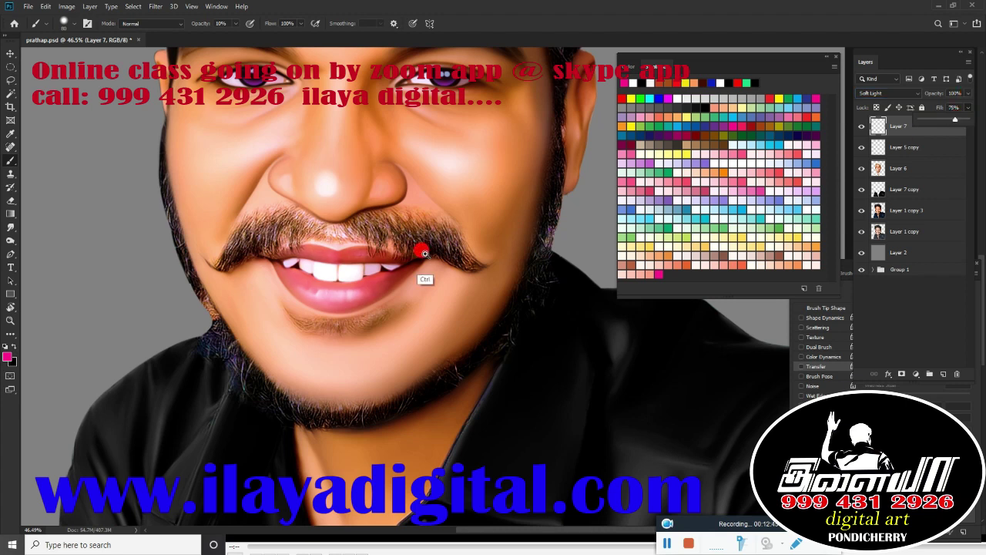
{"action": "scroll", "coordinate": [423, 254], "scroll_direction": "down", "scroll_amount": 2}
{"action": "left_click", "coordinate": [945, 374]}
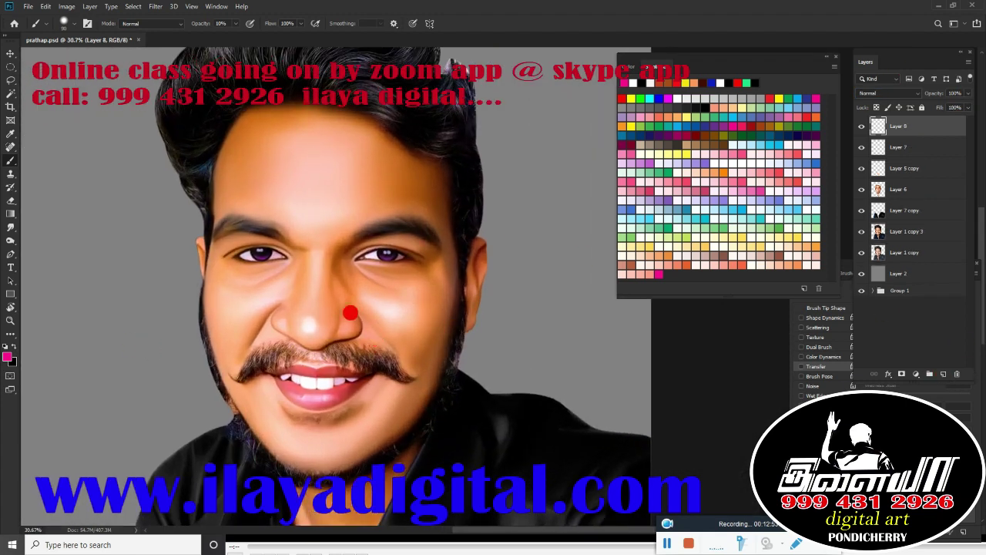
Step: Paint pink blush on both cheeks and the forehead, blending it as Overlay
{"action": "left_click_drag", "start_coordinate": [351, 312], "coordinate": [416, 331]}
{"action": "left_click_drag", "start_coordinate": [205, 251], "coordinate": [231, 346]}
{"action": "left_click_drag", "start_coordinate": [254, 143], "coordinate": [355, 231]}
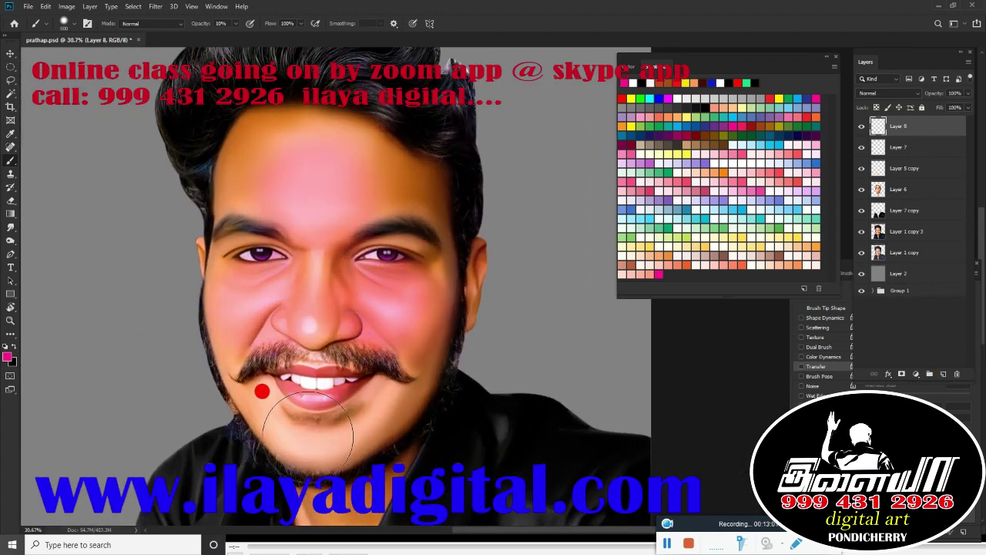
{"action": "left_click", "coordinate": [881, 94]}
{"action": "left_click", "coordinate": [881, 100]}
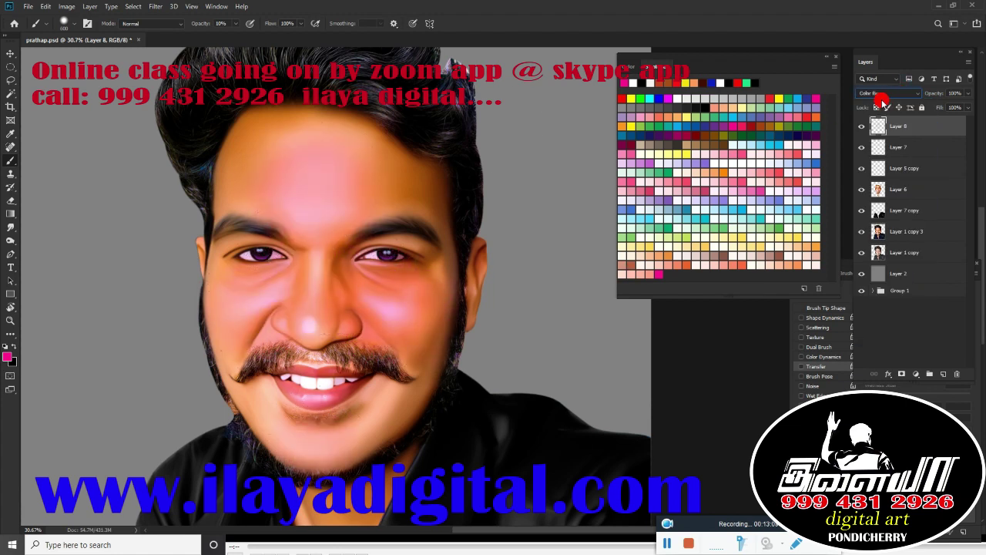
{"action": "scroll", "coordinate": [881, 94], "scroll_direction": "down", "scroll_amount": 3}
{"action": "scroll", "coordinate": [881, 98], "scroll_direction": "down", "scroll_amount": 1}
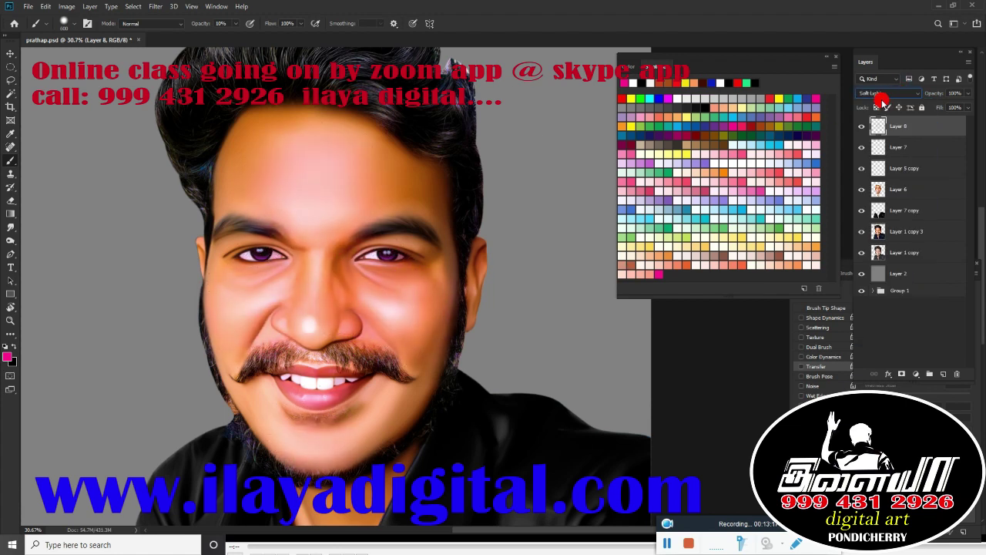
{"action": "scroll", "coordinate": [881, 99], "scroll_direction": "down", "scroll_amount": 1}
{"action": "scroll", "coordinate": [880, 98], "scroll_direction": "down", "scroll_amount": 1}
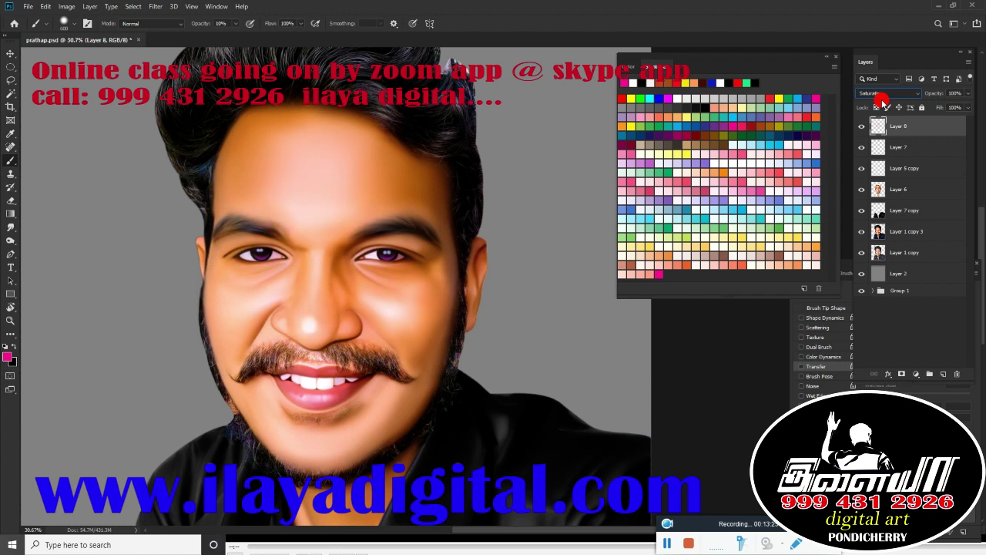
{"action": "scroll", "coordinate": [881, 99], "scroll_direction": "down", "scroll_amount": 1}
{"action": "scroll", "coordinate": [881, 98], "scroll_direction": "down", "scroll_amount": 1}
{"action": "scroll", "coordinate": [881, 99], "scroll_direction": "up", "scroll_amount": 4}
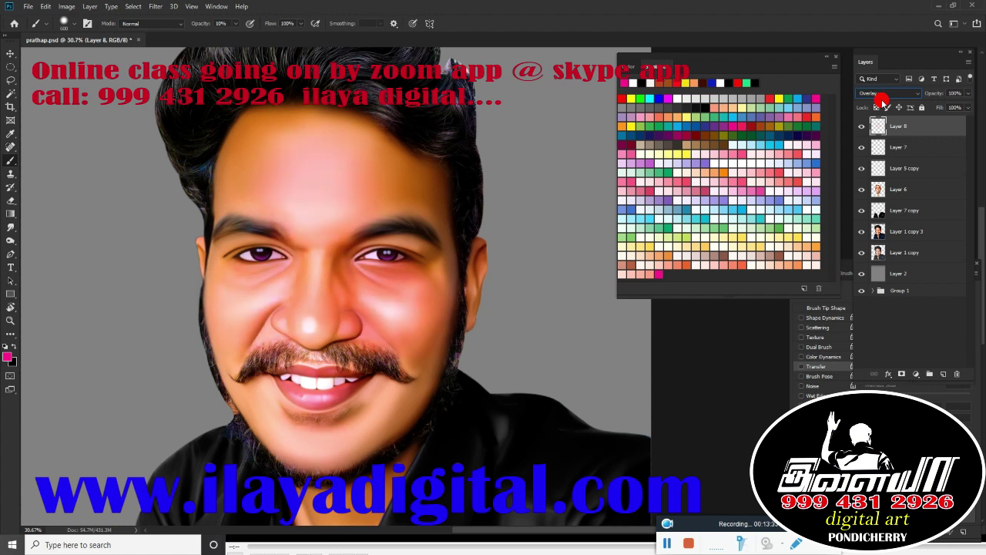
Step: Erase excess blush around the mouth with the Eraser at 77% opacity
{"action": "key", "text": "e"}
{"action": "scroll", "coordinate": [389, 376], "scroll_direction": "up", "scroll_amount": 3}
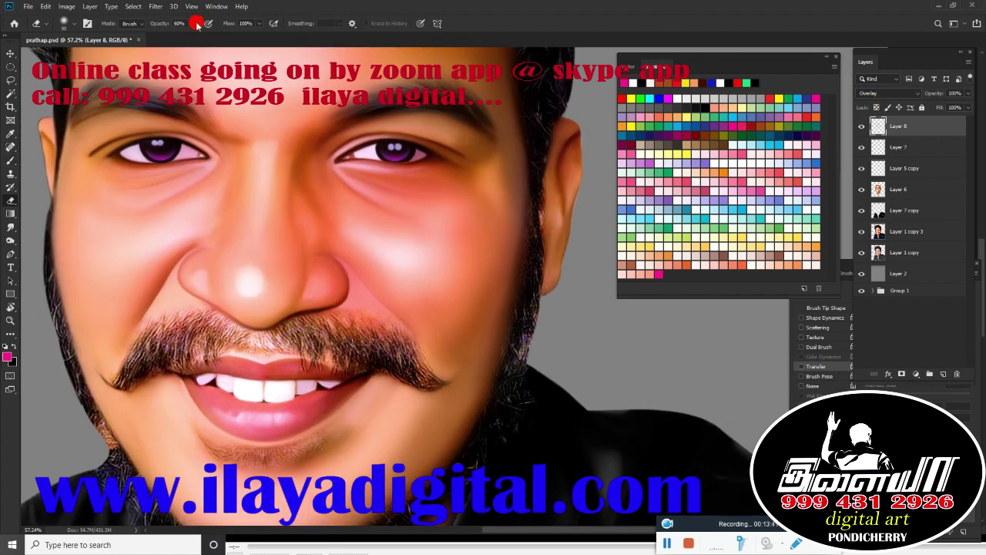
{"action": "key", "text": "9"}
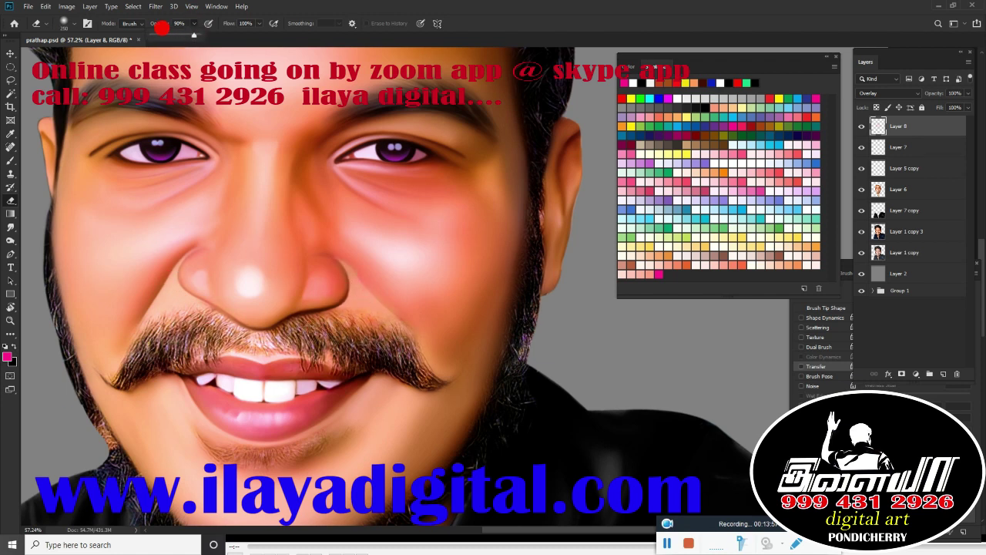
{"action": "key", "text": "7"}
{"action": "key", "text": "7"}
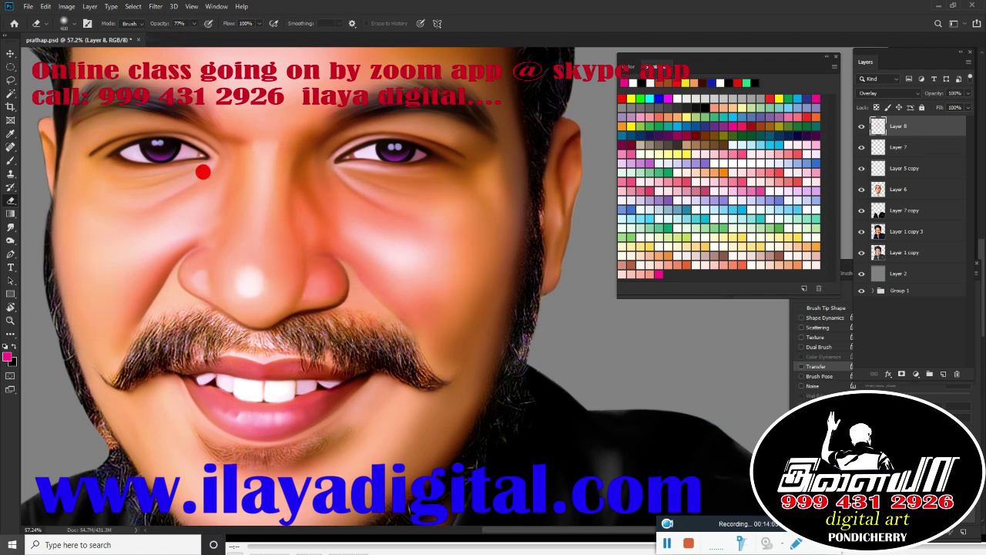
{"action": "scroll", "coordinate": [274, 309], "scroll_direction": "up", "scroll_amount": 4}
{"action": "scroll", "coordinate": [490, 356], "scroll_direction": "down", "scroll_amount": 7}
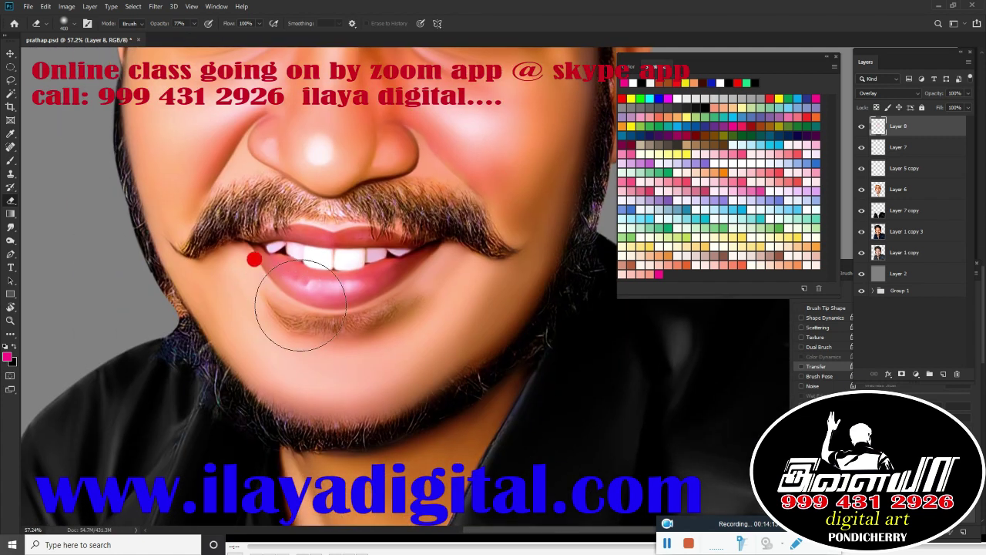
{"action": "scroll", "coordinate": [497, 378], "scroll_direction": "down", "scroll_amount": 2}
Step: Apply a Gaussian Blur to the blush layer and add a new empty Layer 9
{"action": "left_click", "coordinate": [156, 6]}
{"action": "left_click", "coordinate": [307, 161]}
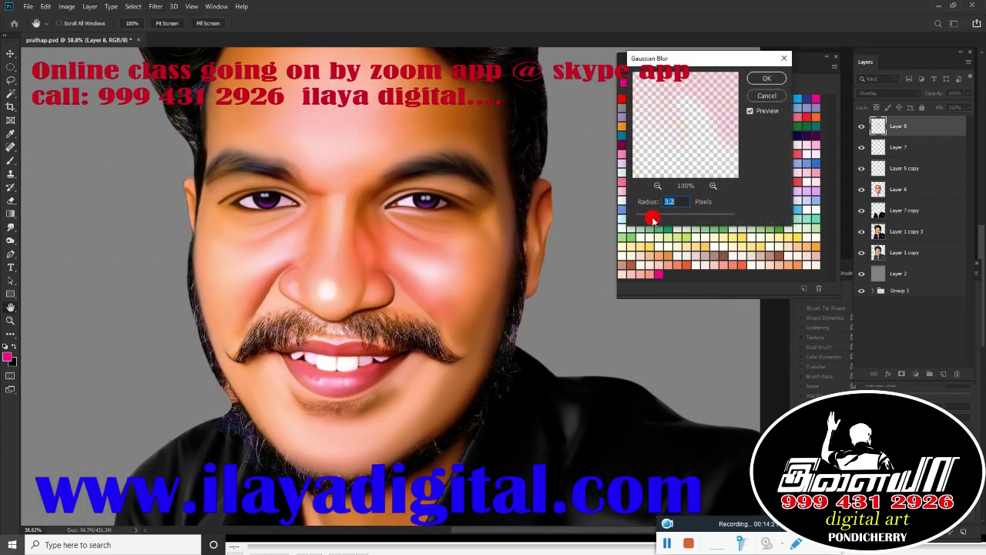
{"action": "left_click", "coordinate": [774, 97]}
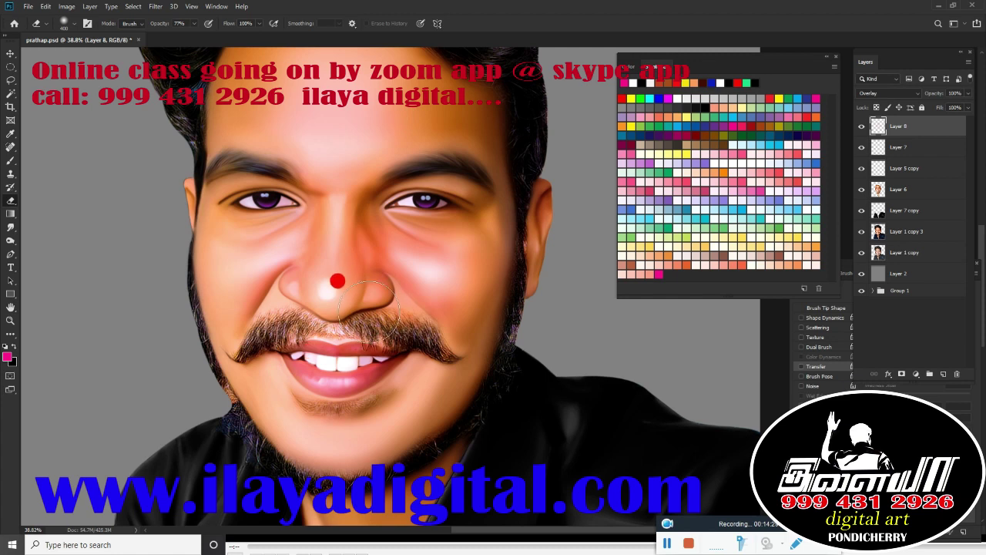
{"action": "scroll", "coordinate": [482, 289], "scroll_direction": "down", "scroll_amount": 1}
{"action": "scroll", "coordinate": [480, 303], "scroll_direction": "down", "scroll_amount": 2}
{"action": "left_click", "coordinate": [943, 374]}
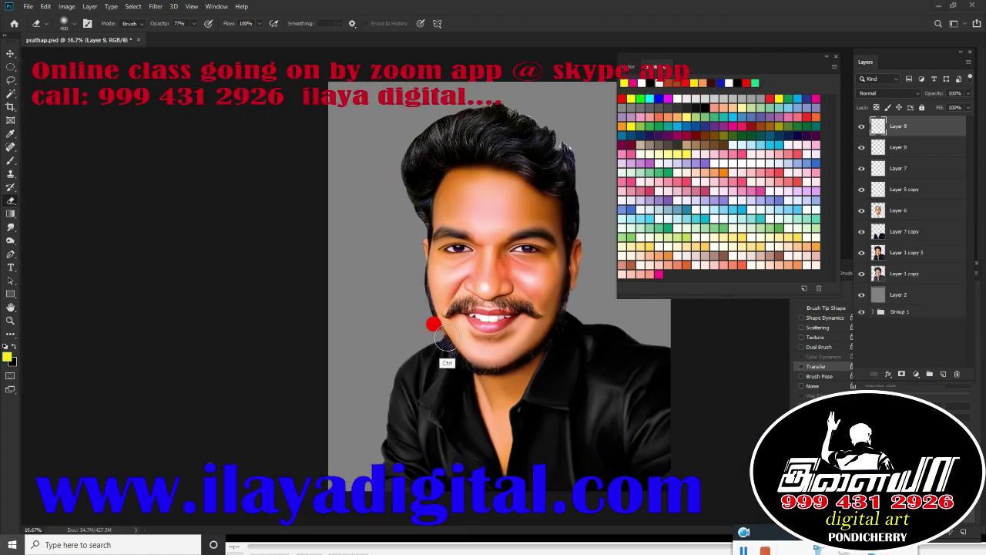
Step: Brush a yellow tint over the hair, shoulders, face and neck on Layer 9, erasing it off the left cheek
{"action": "scroll", "coordinate": [468, 371], "scroll_direction": "down", "scroll_amount": 2}
{"action": "scroll", "coordinate": [468, 371], "scroll_direction": "up", "scroll_amount": 3}
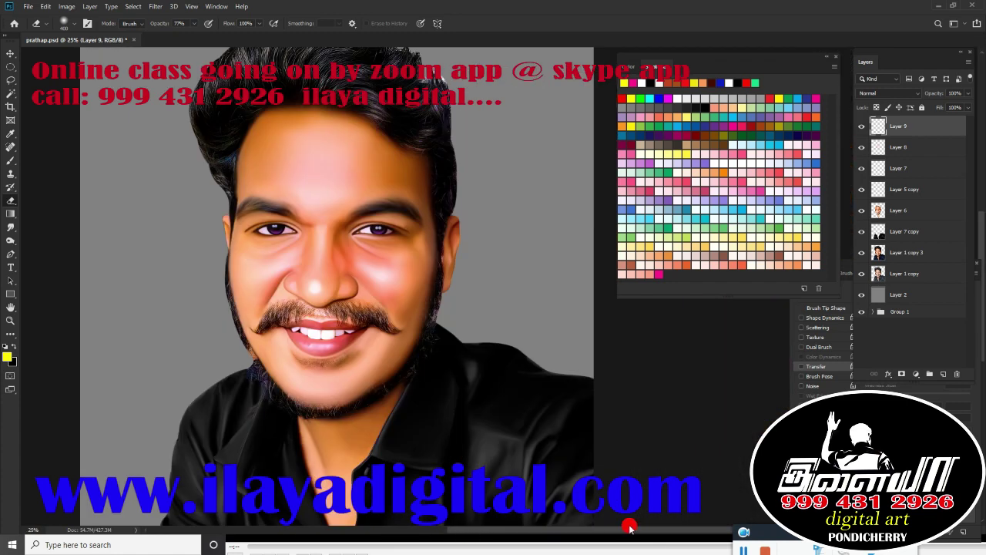
{"action": "scroll", "coordinate": [479, 322], "scroll_direction": "down", "scroll_amount": 2}
{"action": "scroll", "coordinate": [472, 316], "scroll_direction": "up", "scroll_amount": 2}
{"action": "scroll", "coordinate": [363, 348], "scroll_direction": "down", "scroll_amount": 1}
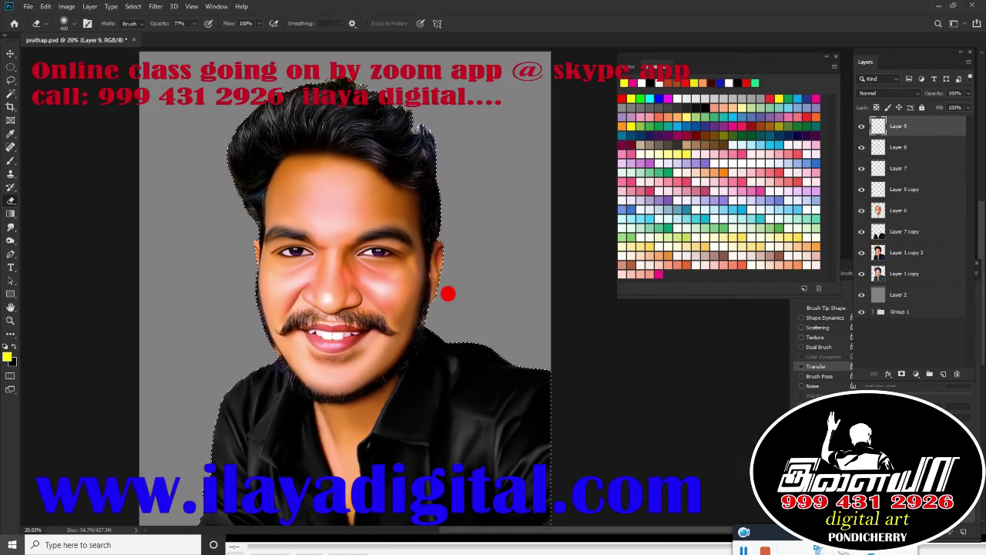
{"action": "key", "text": "b"}
{"action": "mouse_move", "coordinate": [372, 114]}
{"action": "left_mouse_down"}
{"action": "mouse_move", "coordinate": [400, 143]}
{"action": "mouse_move", "coordinate": [515, 463]}
{"action": "mouse_move", "coordinate": [443, 260]}
{"action": "left_mouse_up"}
{"action": "scroll", "coordinate": [891, 95], "scroll_direction": "down", "scroll_amount": 1}
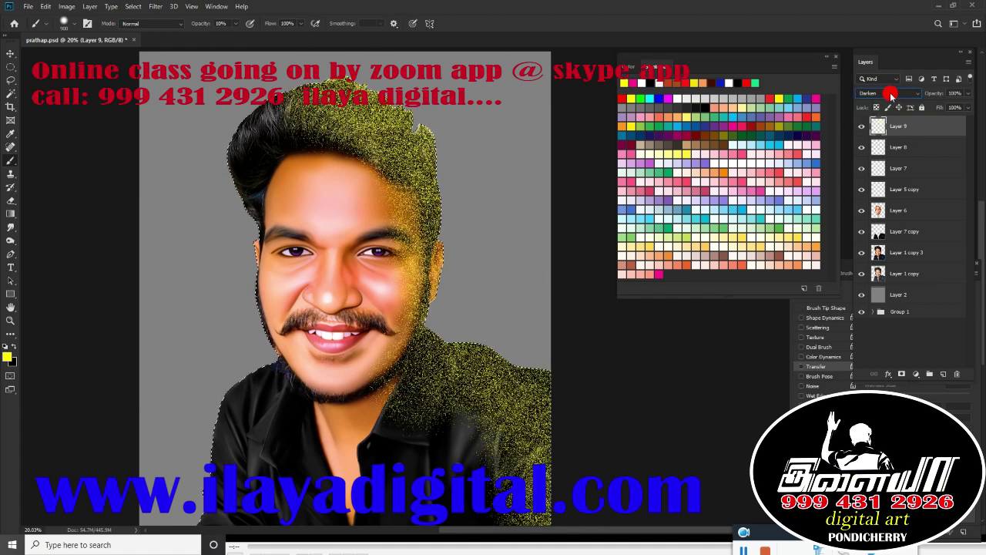
{"action": "scroll", "coordinate": [890, 94], "scroll_direction": "down", "scroll_amount": 7}
{"action": "scroll", "coordinate": [890, 94], "scroll_direction": "down", "scroll_amount": 5}
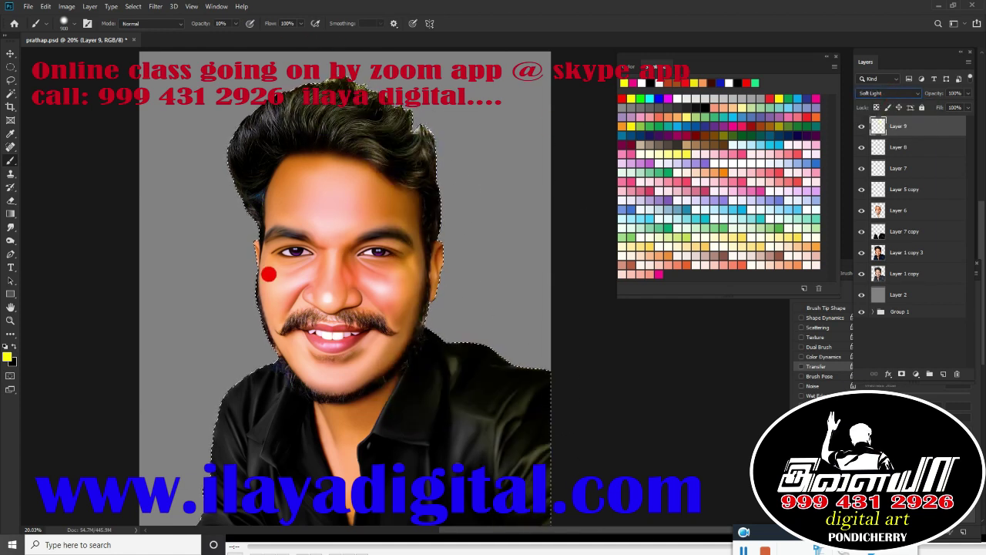
{"action": "mouse_move", "coordinate": [268, 275]}
{"action": "left_mouse_down"}
{"action": "mouse_move", "coordinate": [286, 176]}
{"action": "mouse_move", "coordinate": [375, 455]}
{"action": "left_mouse_up"}
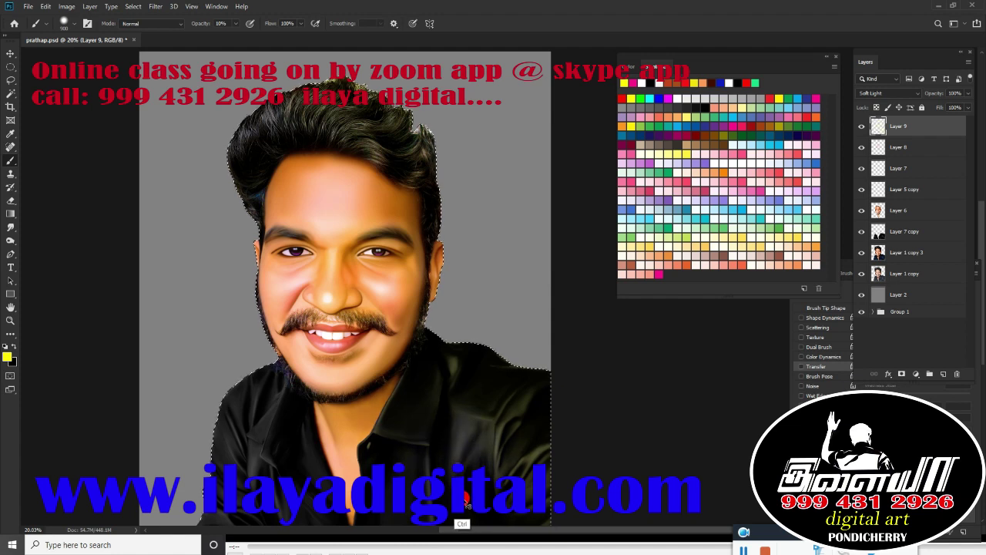
{"action": "key", "text": "e"}
{"action": "left_click_drag", "start_coordinate": [279, 310], "coordinate": [286, 296]}
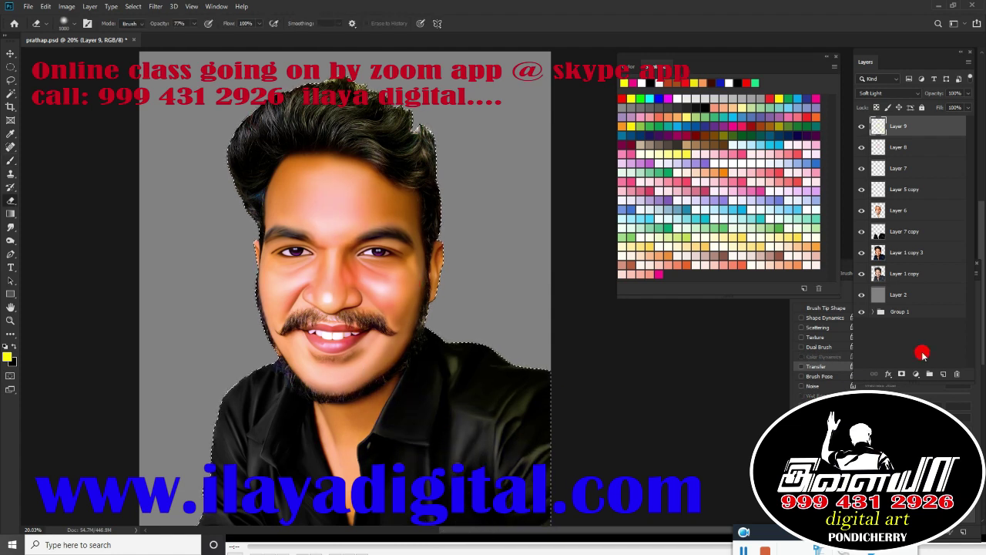
Step: On new Layer 10, paint yellow at 29% opacity over face, hair and shirt, blended as Overlay
{"action": "left_click", "coordinate": [943, 373]}
{"action": "key", "text": "b"}
{"action": "left_click_drag", "start_coordinate": [246, 39], "coordinate": [244, 38]}
{"action": "mouse_move", "coordinate": [309, 139]}
{"action": "left_mouse_down"}
{"action": "mouse_move", "coordinate": [205, 205]}
{"action": "mouse_move", "coordinate": [254, 447]}
{"action": "left_mouse_up"}
{"action": "left_click", "coordinate": [886, 92]}
{"action": "left_click", "coordinate": [876, 193]}
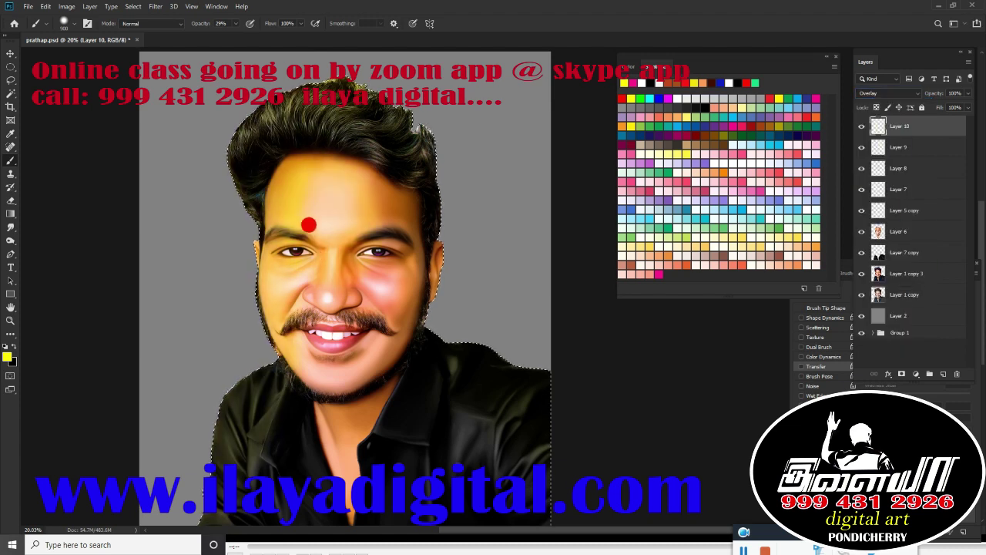
Step: Erase the yellow from the forehead and shift Layer 10 to Hue +177 with Saturation +51
{"action": "key", "text": "e"}
{"action": "left_click_drag", "start_coordinate": [276, 159], "coordinate": [327, 207]}
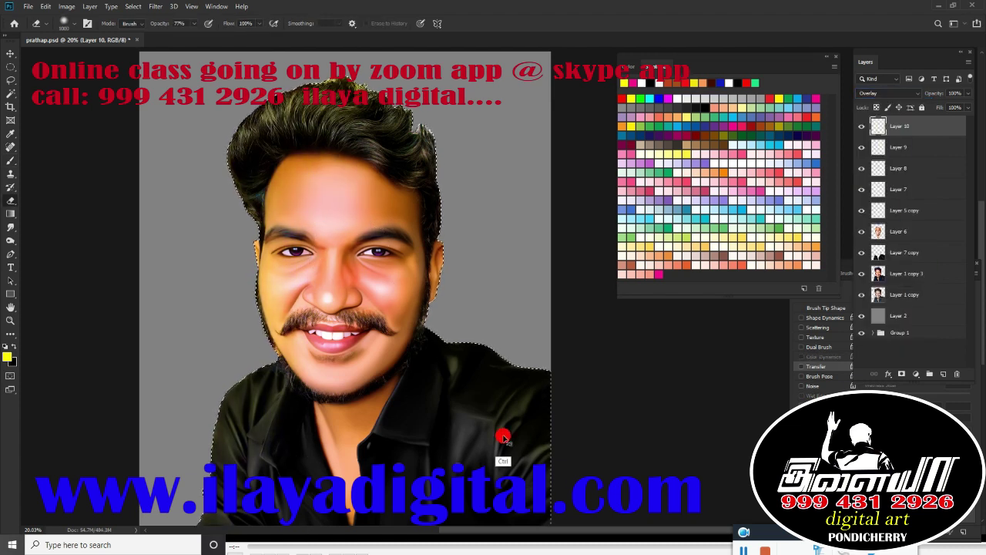
{"action": "key", "text": "ctrl+u"}
{"action": "left_click_drag", "start_coordinate": [660, 257], "coordinate": [700, 266]}
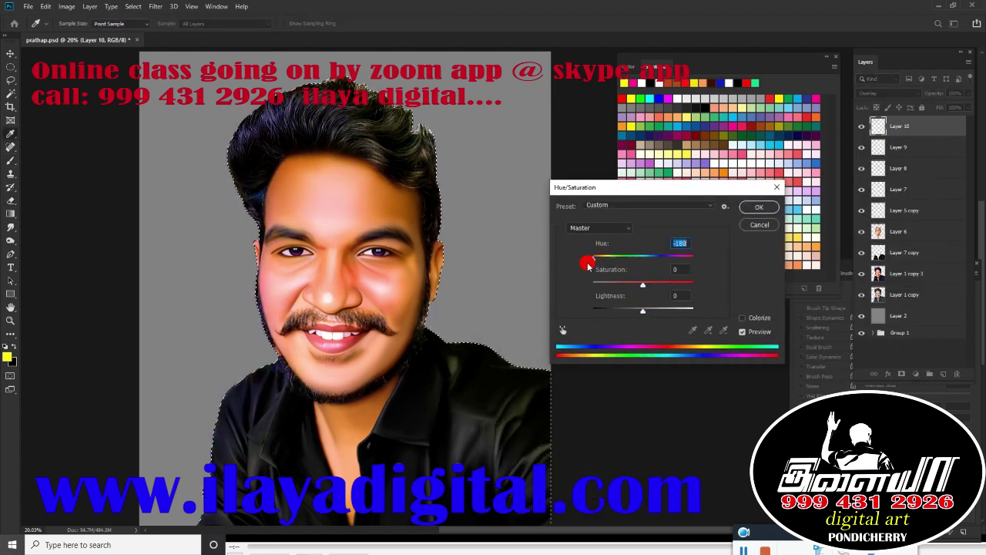
{"action": "left_click_drag", "start_coordinate": [588, 265], "coordinate": [697, 266]}
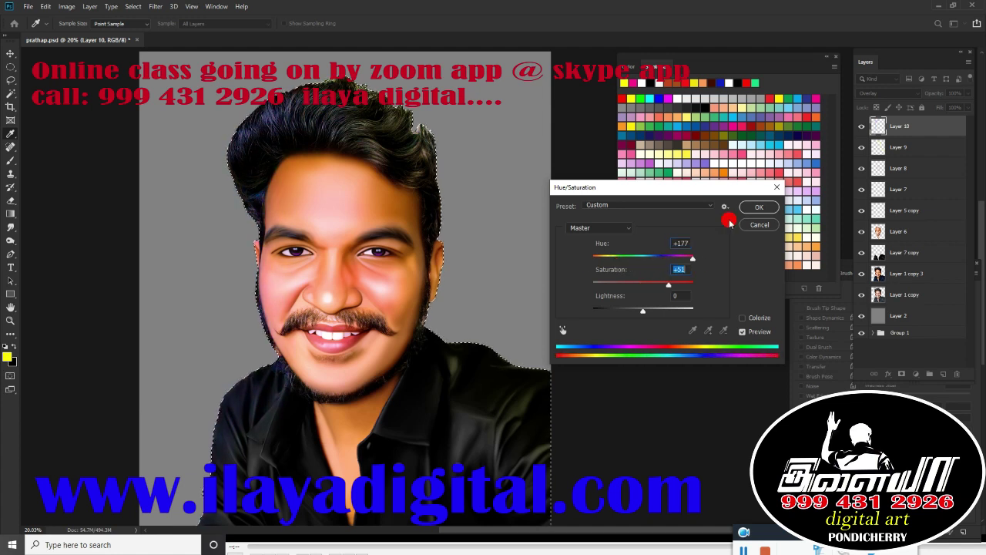
{"action": "key", "text": "Return"}
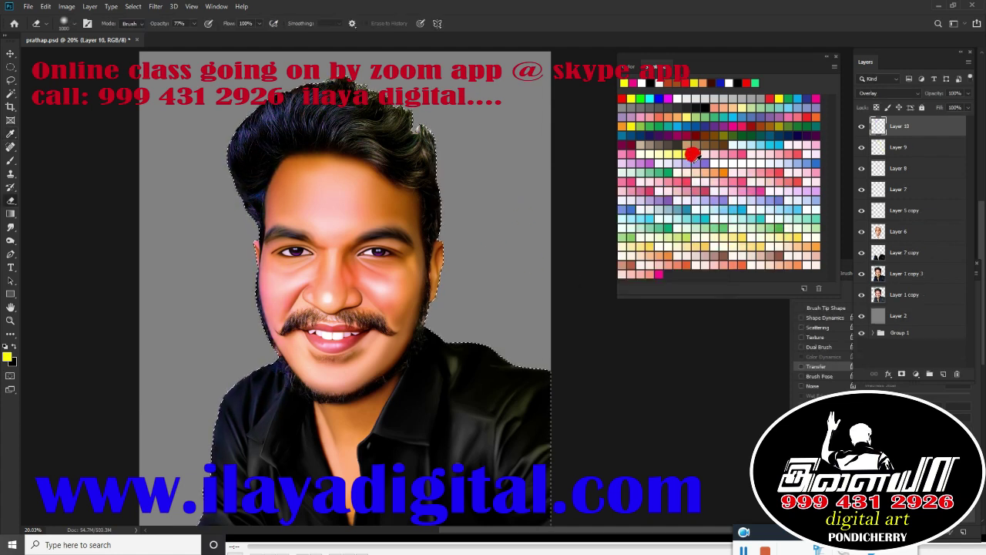
Step: Try a cyan swatch, then group the painting layers into Group 2 and duplicate it
{"action": "left_click", "coordinate": [707, 142]}
{"action": "key", "text": "ctrl+z"}
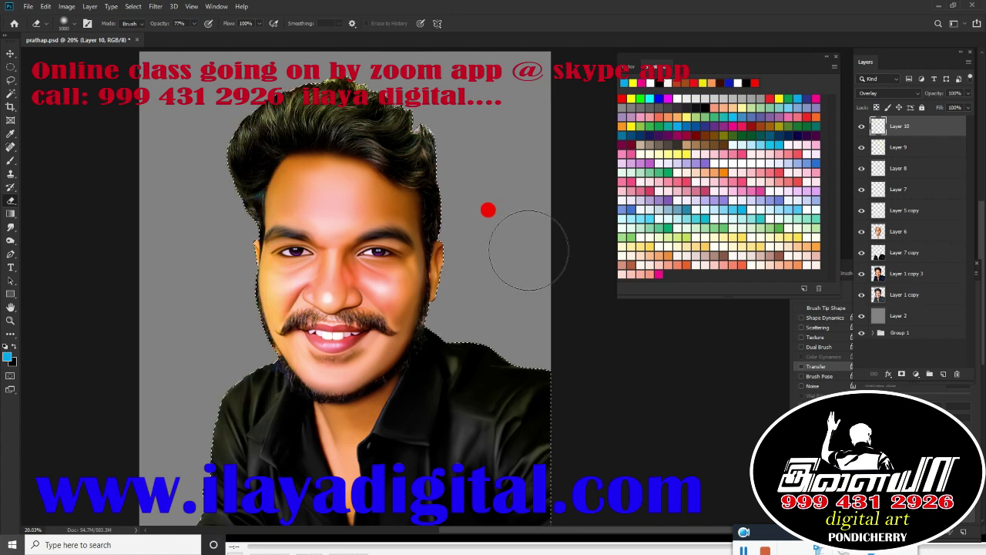
{"action": "key", "text": "ctrl+u"}
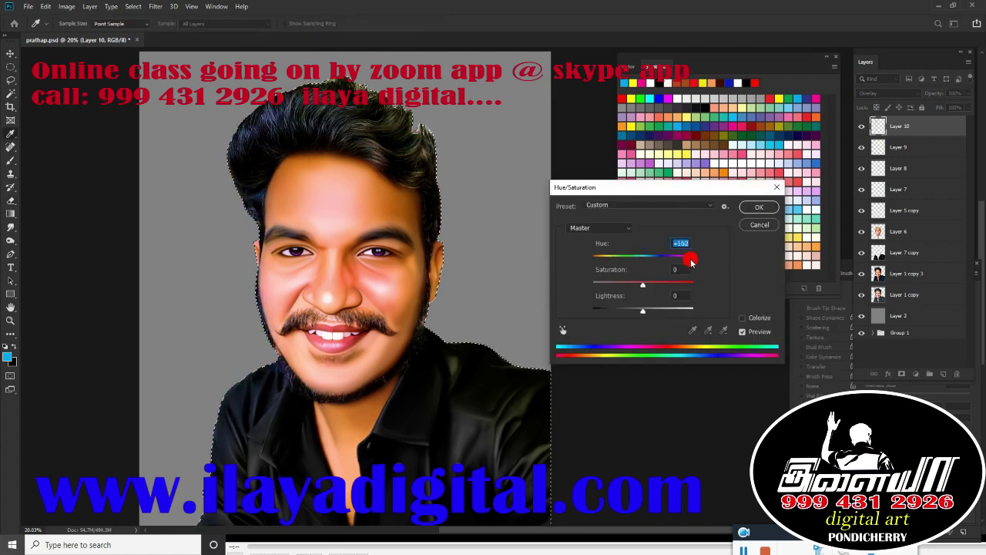
{"action": "key", "text": "Return"}
{"action": "mouse_move", "coordinate": [906, 131]}
{"action": "left_mouse_down"}
{"action": "mouse_move", "coordinate": [902, 172]}
{"action": "mouse_move", "coordinate": [921, 256]}
{"action": "mouse_move", "coordinate": [946, 260]}
{"action": "left_mouse_up"}
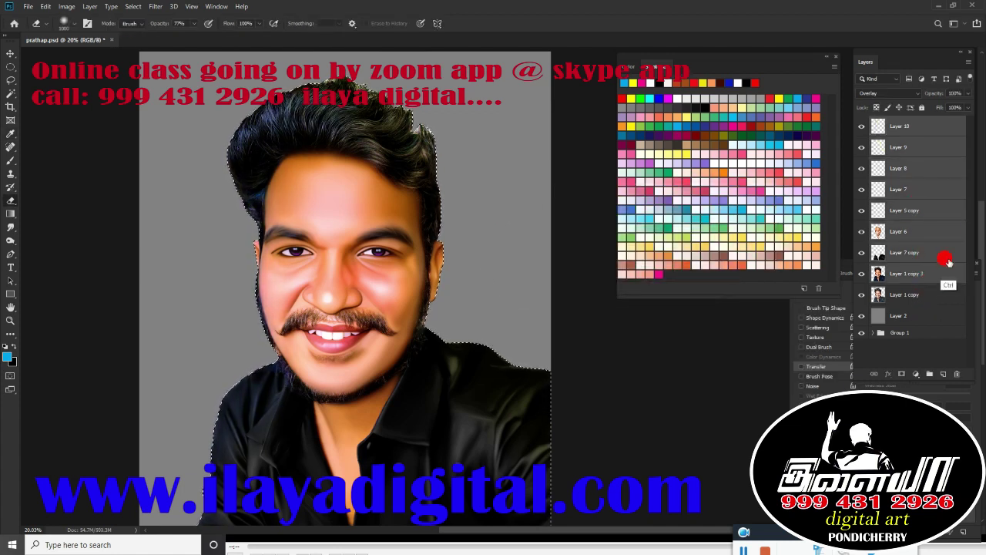
{"action": "left_click", "coordinate": [929, 373]}
{"action": "key", "text": "ctrl+j"}
Step: Merge the copy, add Layer 11 above it, paint blue over the hair and set Hard Mix blending
{"action": "key", "text": "ctrl+e"}
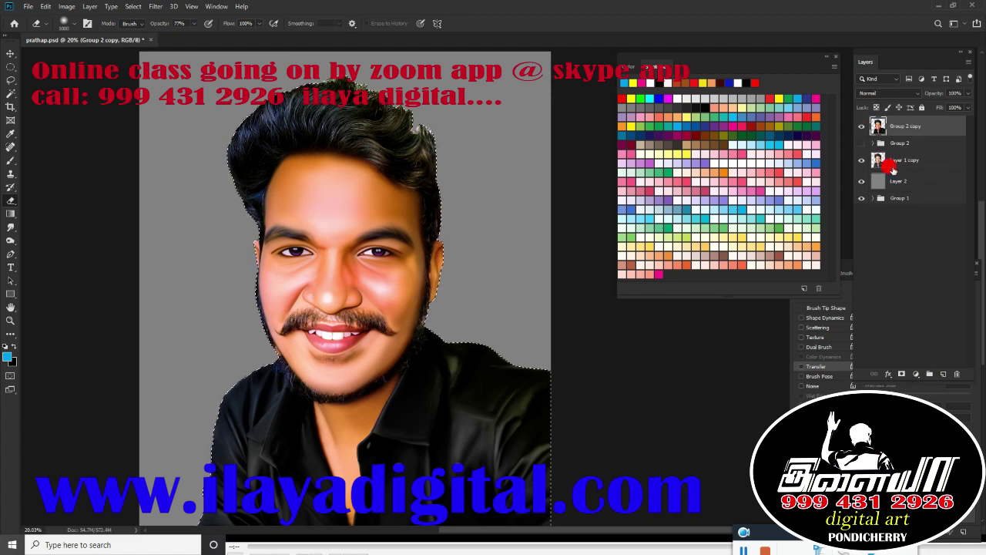
{"action": "left_click", "coordinate": [943, 373]}
{"action": "key", "text": "b"}
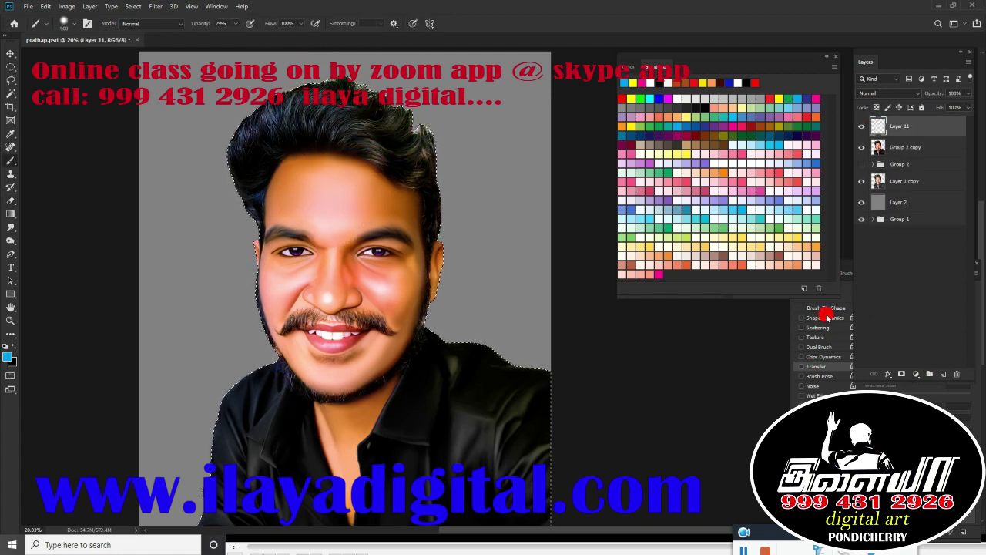
{"action": "left_click_drag", "start_coordinate": [277, 50], "coordinate": [337, 124]}
{"action": "key", "text": "e"}
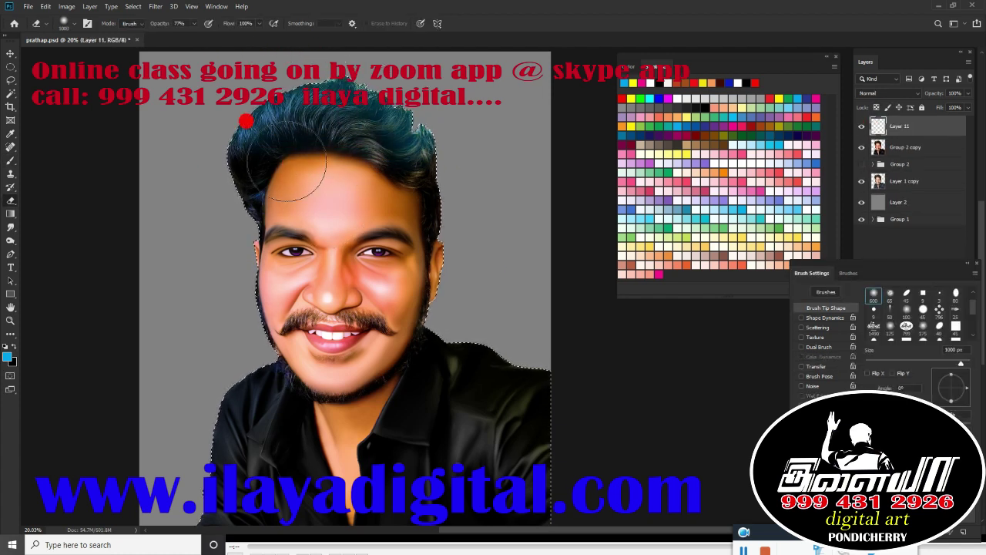
{"action": "left_click", "coordinate": [909, 93]}
{"action": "left_click", "coordinate": [868, 119]}
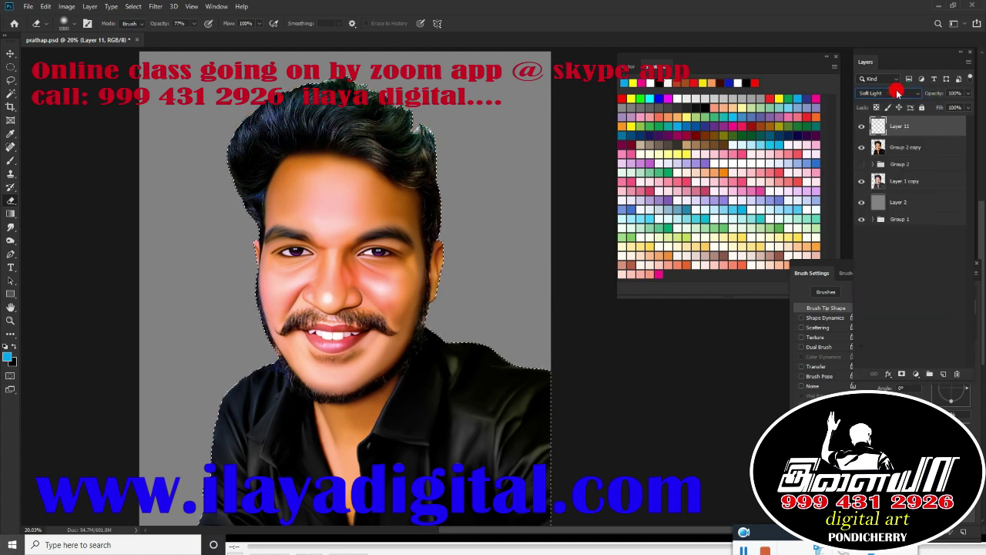
{"action": "scroll", "coordinate": [897, 92], "scroll_direction": "up", "scroll_amount": 2}
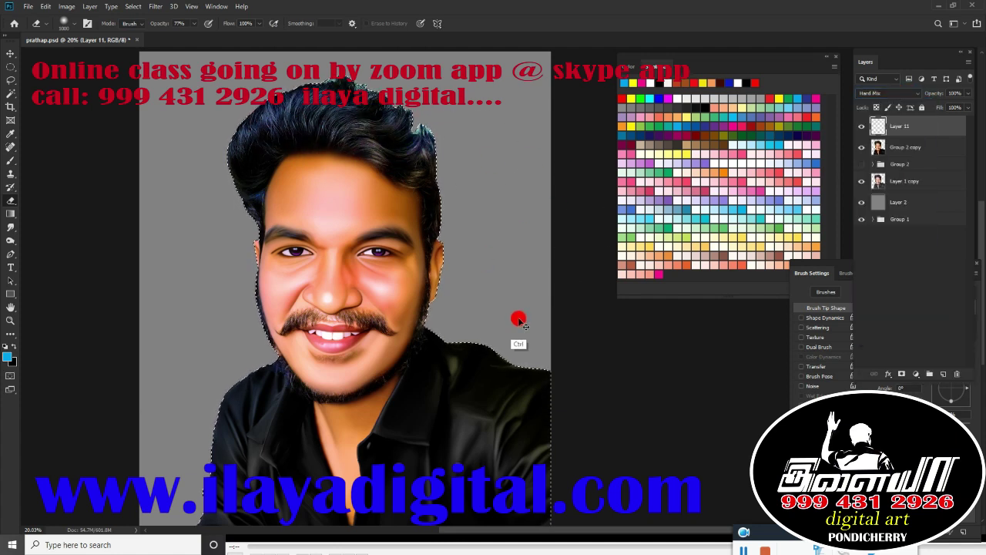
Step: Shift Layer 11's hue in Hue/Saturation so the hair tint turns purple
{"action": "key", "text": "ctrl+u"}
{"action": "mouse_move", "coordinate": [642, 255]}
{"action": "left_mouse_down"}
{"action": "mouse_move", "coordinate": [699, 258]}
{"action": "mouse_move", "coordinate": [597, 262]}
{"action": "mouse_move", "coordinate": [693, 259]}
{"action": "mouse_move", "coordinate": [636, 262]}
{"action": "mouse_move", "coordinate": [671, 264]}
{"action": "left_mouse_up"}
{"action": "scroll", "coordinate": [369, 183], "scroll_direction": "up", "scroll_amount": 3}
Step: Set the colour layer's blend mode to Vivid Light
{"action": "left_click", "coordinate": [759, 207]}
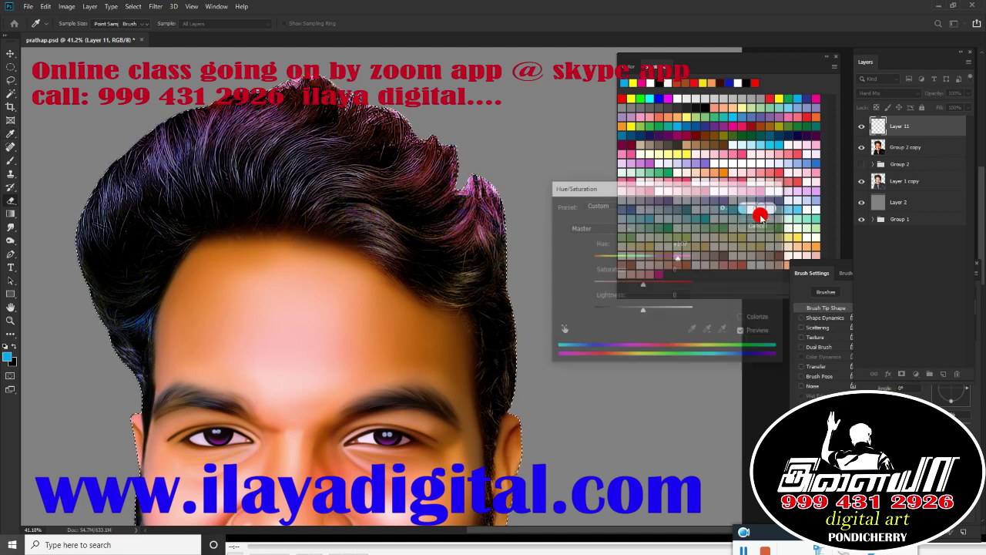
{"action": "scroll", "coordinate": [554, 308], "scroll_direction": "down", "scroll_amount": 2}
{"action": "key", "text": "e"}
{"action": "key", "text": "Down"}
{"action": "key", "text": "Down"}
{"action": "key", "text": "Down"}
{"action": "key", "text": "Down"}
{"action": "key", "text": "Down"}
{"action": "key", "text": "Down"}
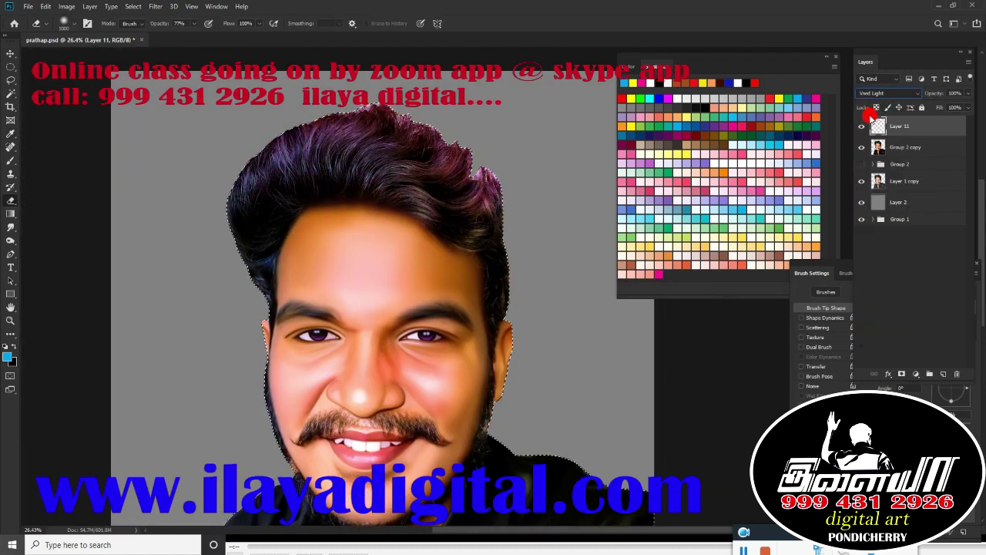
{"action": "scroll", "coordinate": [493, 362], "scroll_direction": "down", "scroll_amount": 1}
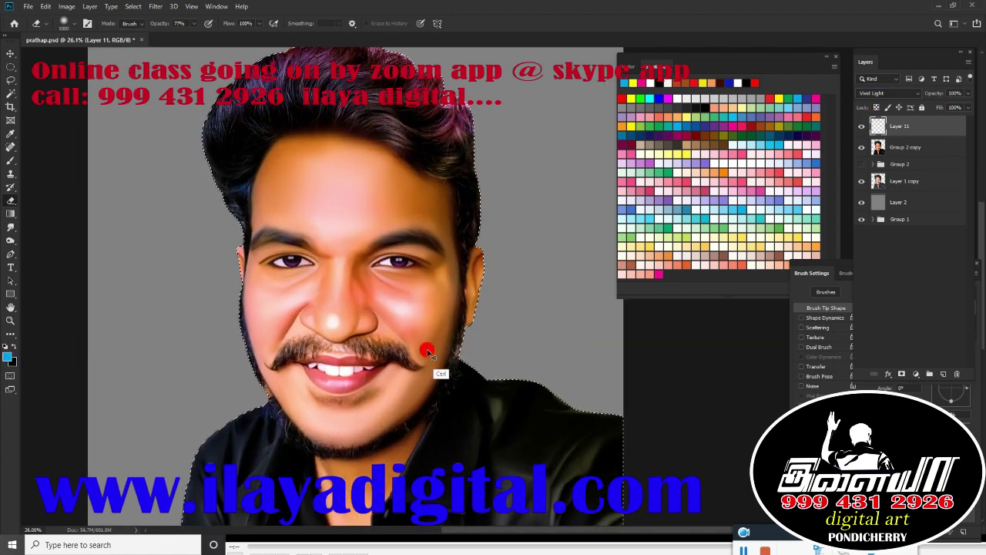
{"action": "scroll", "coordinate": [478, 308], "scroll_direction": "down", "scroll_amount": 3}
{"action": "scroll", "coordinate": [544, 269], "scroll_direction": "up", "scroll_amount": 5}
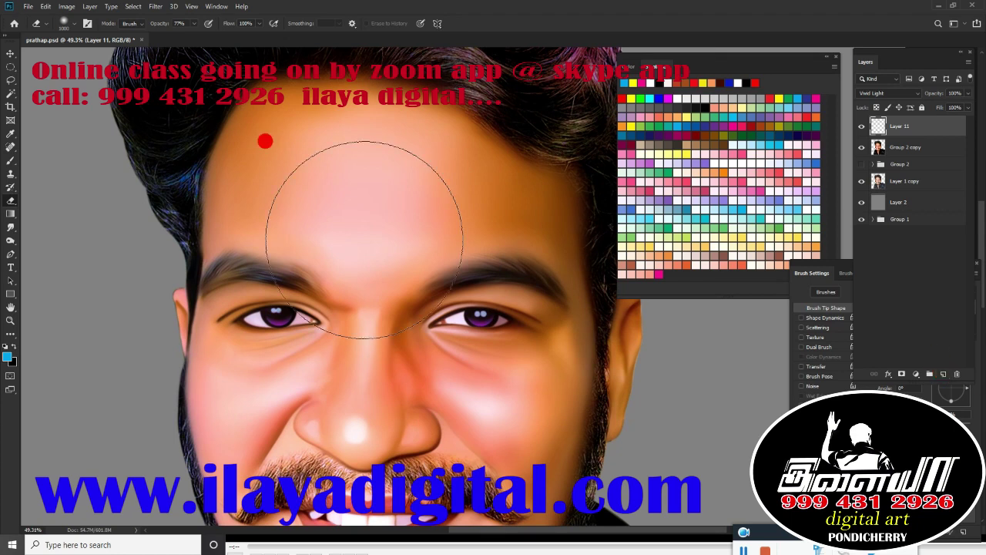
Step: Choose pink as the foreground colour and brush it onto the hair edge
{"action": "left_click", "coordinate": [8, 356]}
{"action": "left_click", "coordinate": [630, 174]}
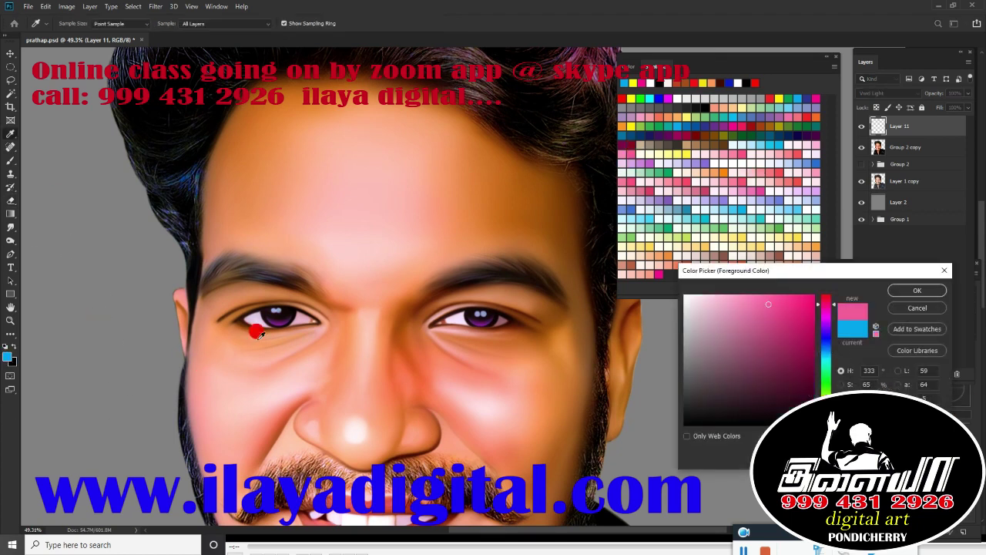
{"action": "key", "text": "Return"}
{"action": "key", "text": "e"}
{"action": "key", "text": "b"}
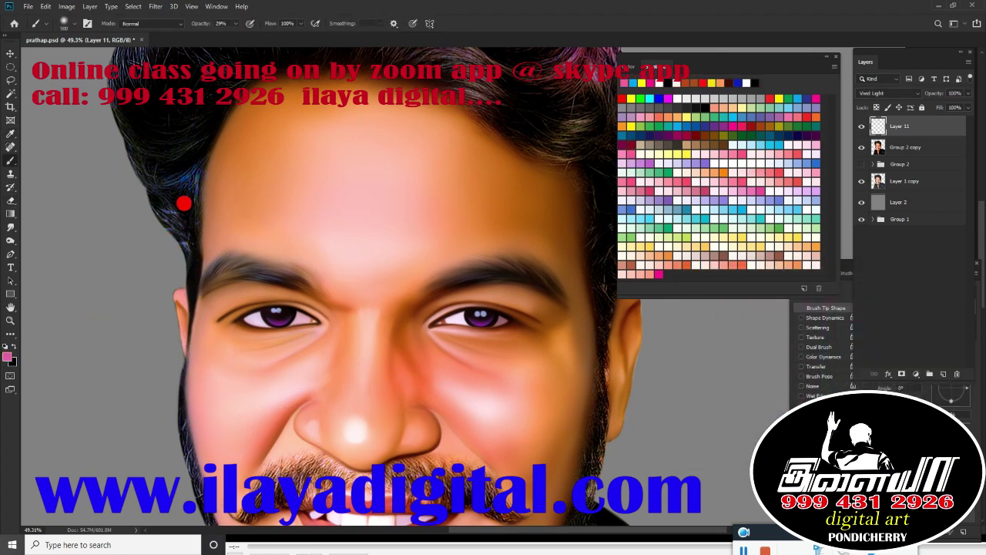
{"action": "key", "text": "ctrl+0"}
{"action": "left_click", "coordinate": [879, 147], "text": "ctrl"}
{"action": "scroll", "coordinate": [341, 370], "scroll_direction": "up", "scroll_amount": 2}
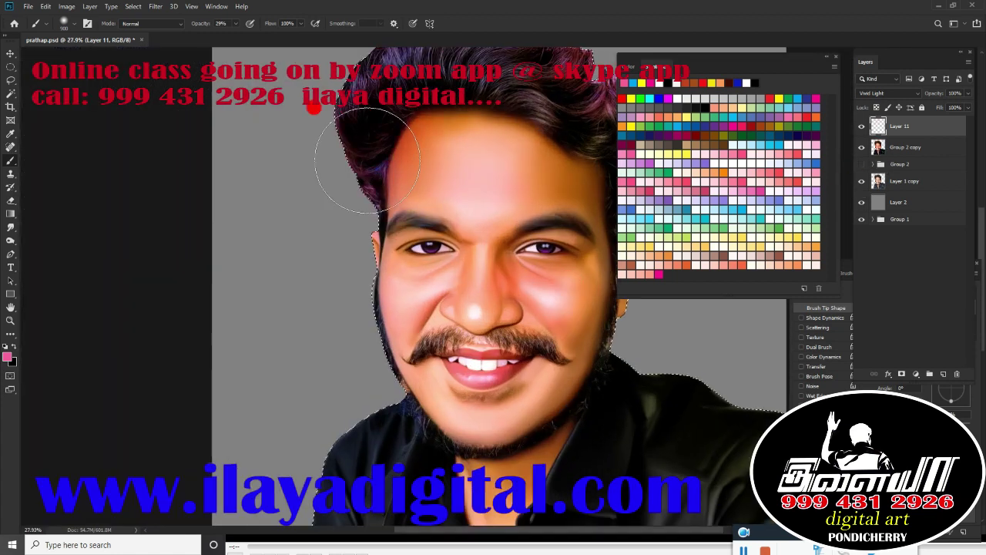
Step: Brush yellow over the shirt and face, then try another blend mode on the colour layer
{"action": "scroll", "coordinate": [323, 187], "scroll_direction": "down", "scroll_amount": 1}
{"action": "scroll", "coordinate": [416, 158], "scroll_direction": "down", "scroll_amount": 1}
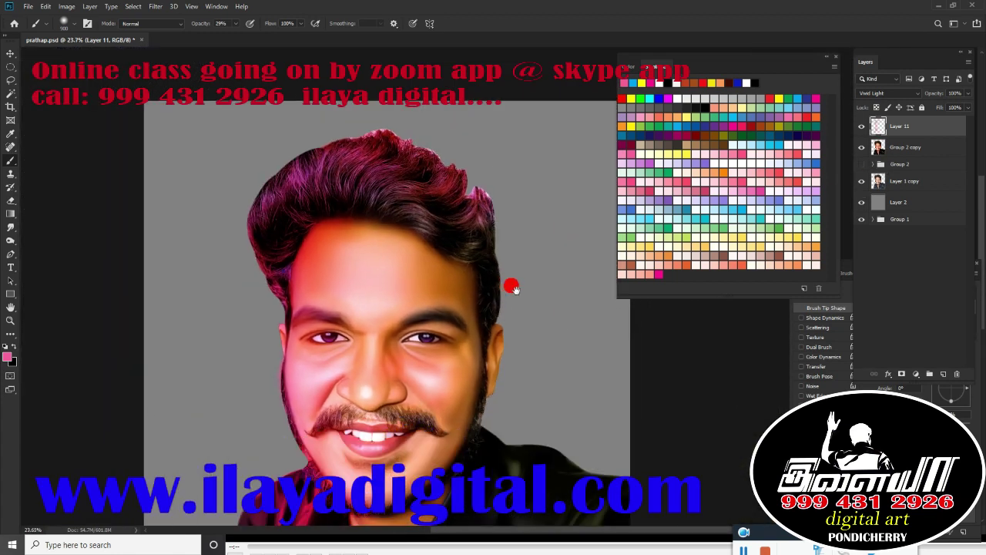
{"action": "left_click", "coordinate": [630, 99]}
{"action": "left_click_drag", "start_coordinate": [362, 154], "coordinate": [389, 92]}
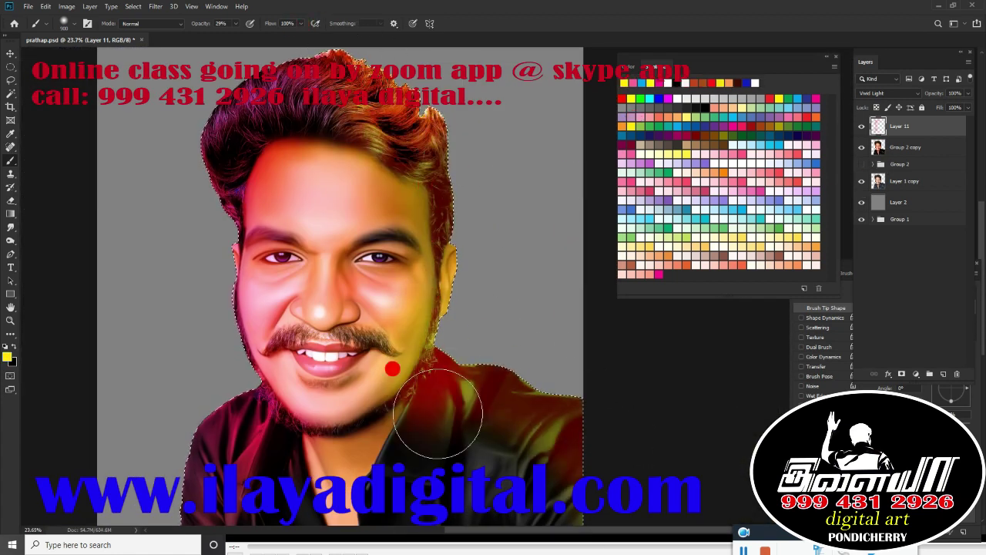
{"action": "left_click", "coordinate": [886, 93]}
{"action": "left_click", "coordinate": [882, 150]}
Step: Set the colour layer to Soft Light and merge it with the portrait group
{"action": "key", "text": "Down"}
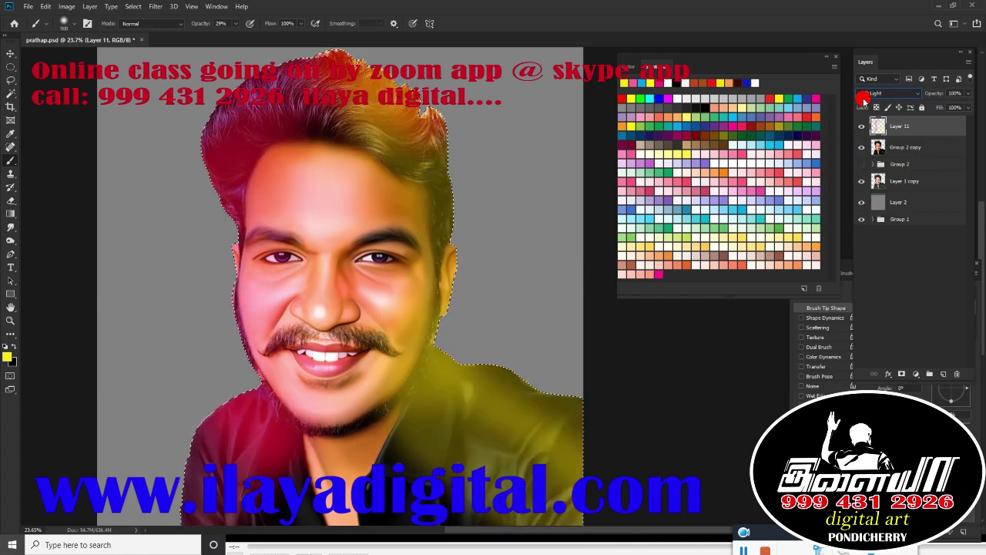
{"action": "key", "text": "Down"}
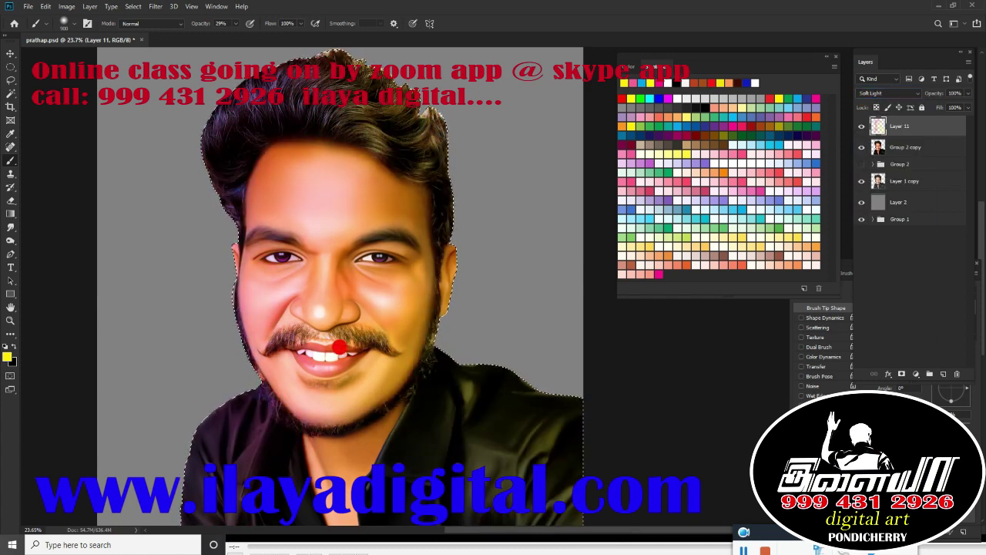
{"action": "key", "text": "e"}
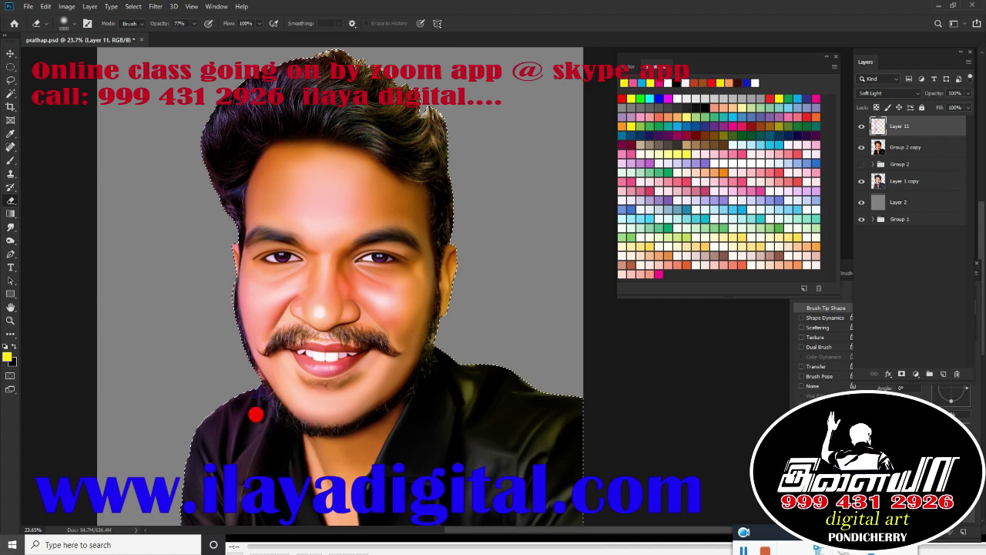
{"action": "left_click", "coordinate": [914, 146], "text": "ctrl"}
{"action": "key", "text": "ctrl+e"}
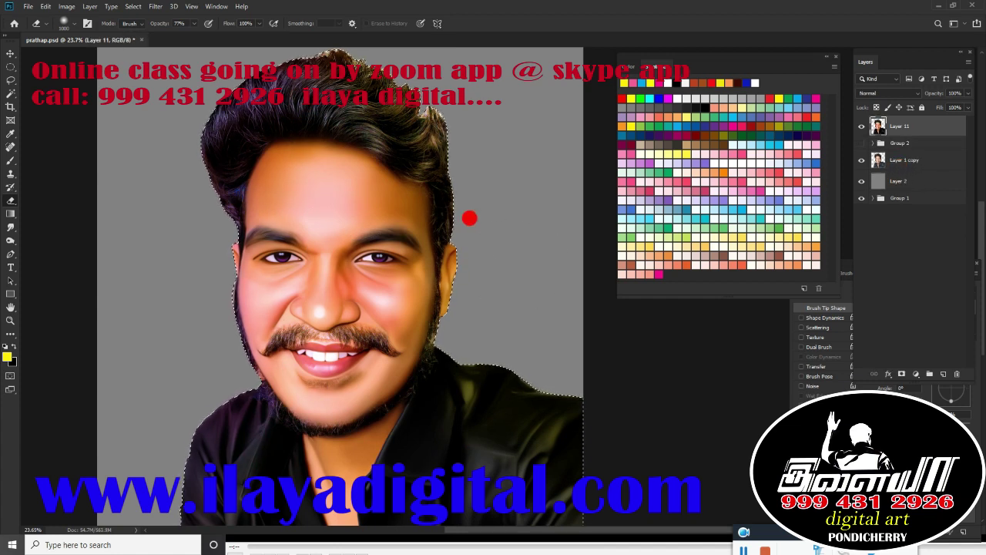
Step: Darken the portrait with RGB, Green and Blue curves, then add an empty Layer 12
{"action": "key", "text": "ctrl+m"}
{"action": "left_click_drag", "start_coordinate": [654, 245], "coordinate": [657, 245]}
{"action": "left_click", "coordinate": [670, 94]}
{"action": "left_click", "coordinate": [656, 121]}
{"action": "left_click", "coordinate": [670, 94]}
{"action": "left_click", "coordinate": [670, 131]}
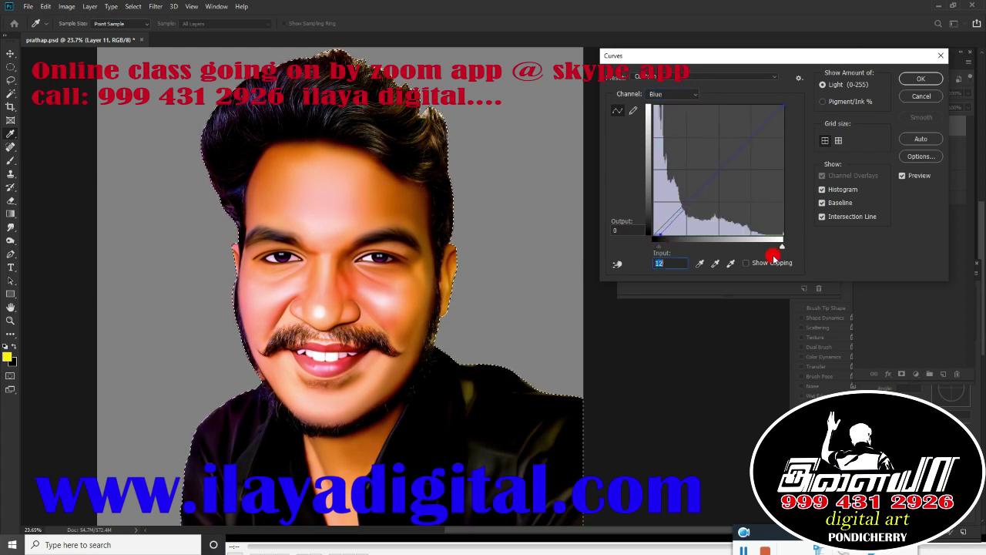
{"action": "key", "text": "Return"}
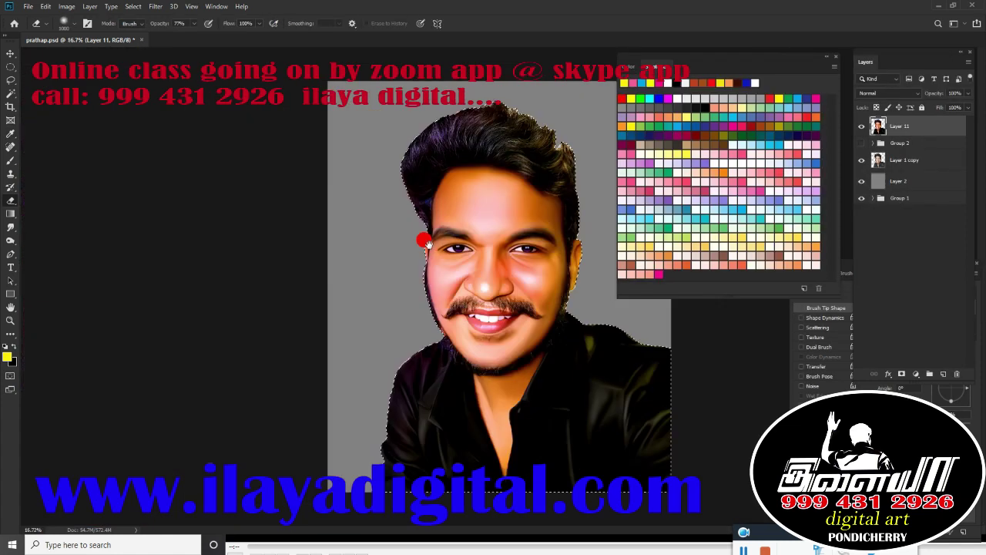
{"action": "scroll", "coordinate": [423, 238], "scroll_direction": "up", "scroll_amount": 2}
{"action": "left_click", "coordinate": [943, 374]}
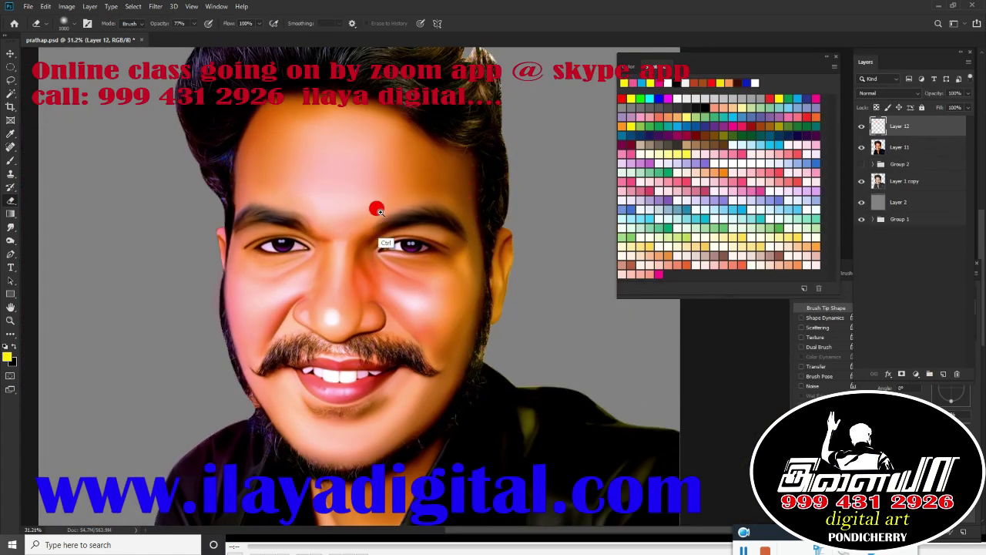
Step: With the Smudge tool, smear the moustache hairs on both sides into fine strands
{"action": "scroll", "coordinate": [376, 209], "scroll_direction": "up", "scroll_amount": 5}
{"action": "key", "text": "r"}
{"action": "scroll", "coordinate": [352, 308], "scroll_direction": "right", "scroll_amount": 3}
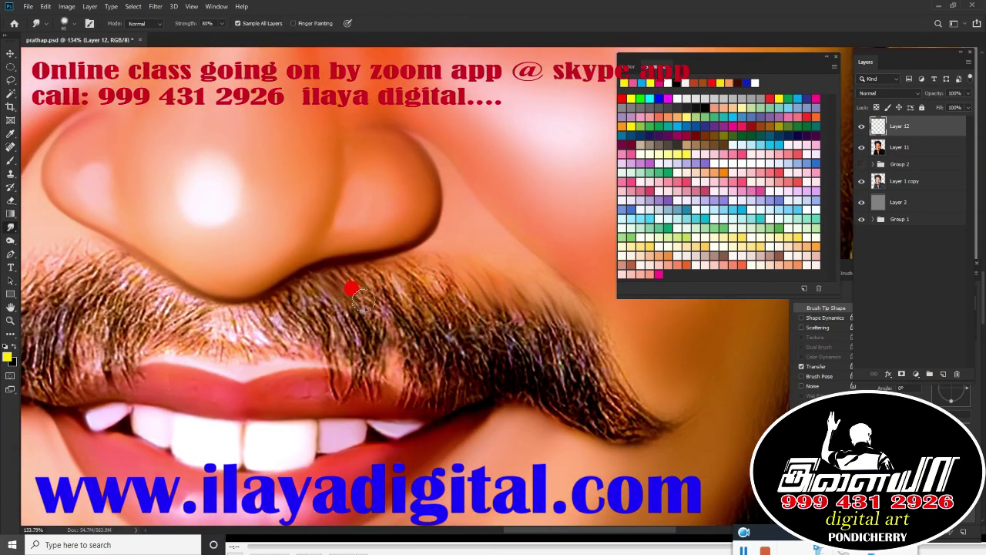
{"action": "left_click_drag", "start_coordinate": [377, 298], "coordinate": [426, 301]}
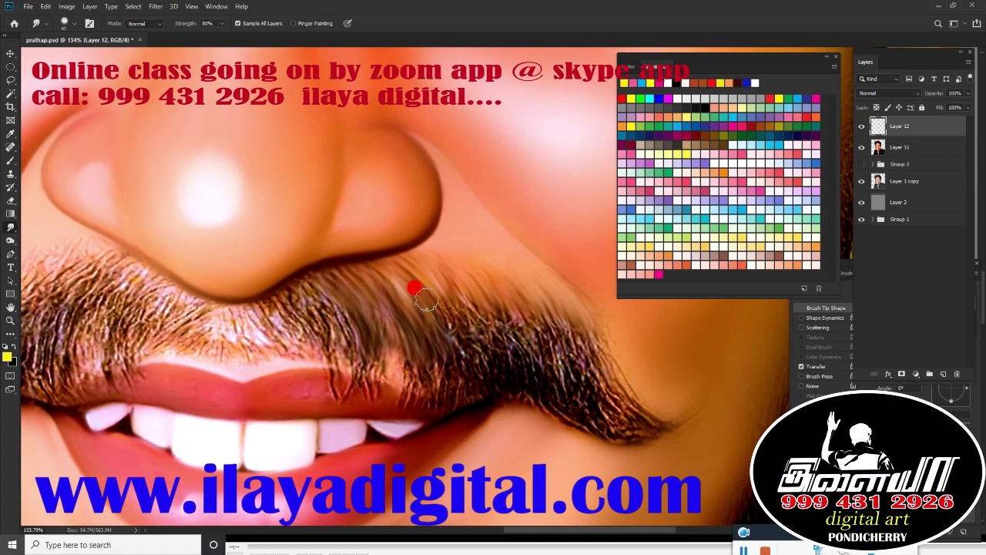
{"action": "left_click_drag", "start_coordinate": [563, 379], "coordinate": [609, 348]}
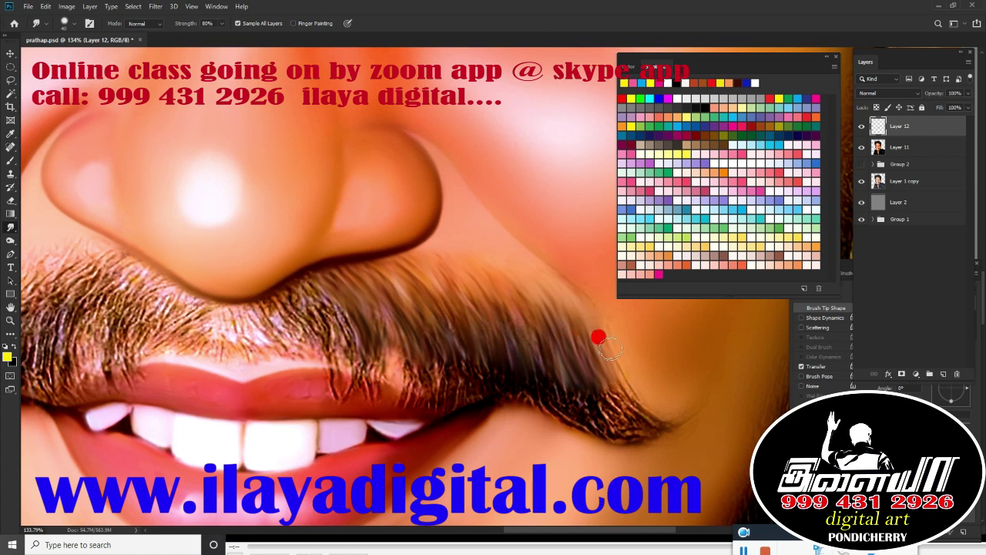
{"action": "left_click_drag", "start_coordinate": [637, 405], "coordinate": [582, 368]}
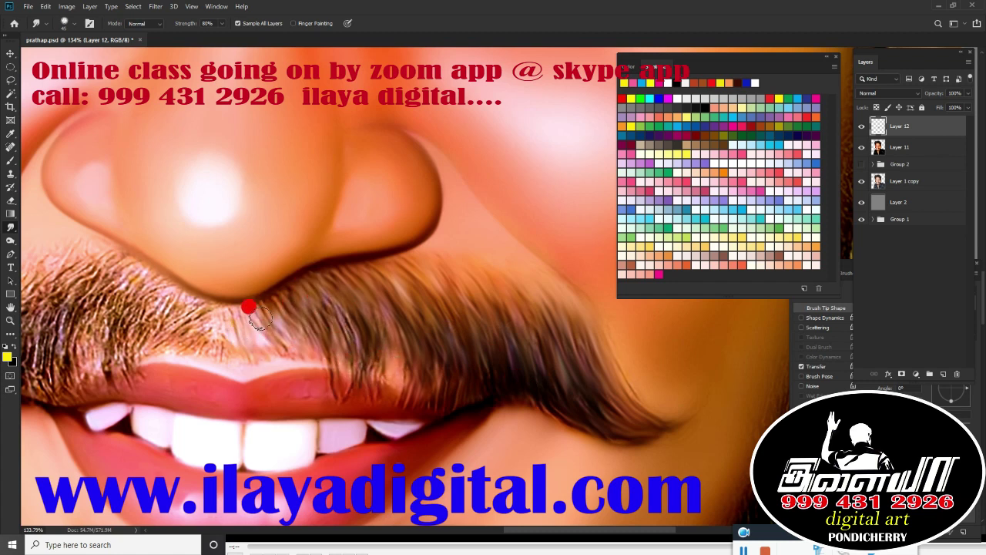
{"action": "scroll", "coordinate": [359, 395], "scroll_direction": "left", "scroll_amount": 5}
{"action": "mouse_move", "coordinate": [396, 304]}
{"action": "left_mouse_down"}
{"action": "mouse_move", "coordinate": [396, 293]}
{"action": "mouse_move", "coordinate": [315, 253]}
{"action": "mouse_move", "coordinate": [313, 292]}
{"action": "mouse_move", "coordinate": [415, 312]}
{"action": "left_mouse_up"}
{"action": "scroll", "coordinate": [511, 347], "scroll_direction": "left", "scroll_amount": 2}
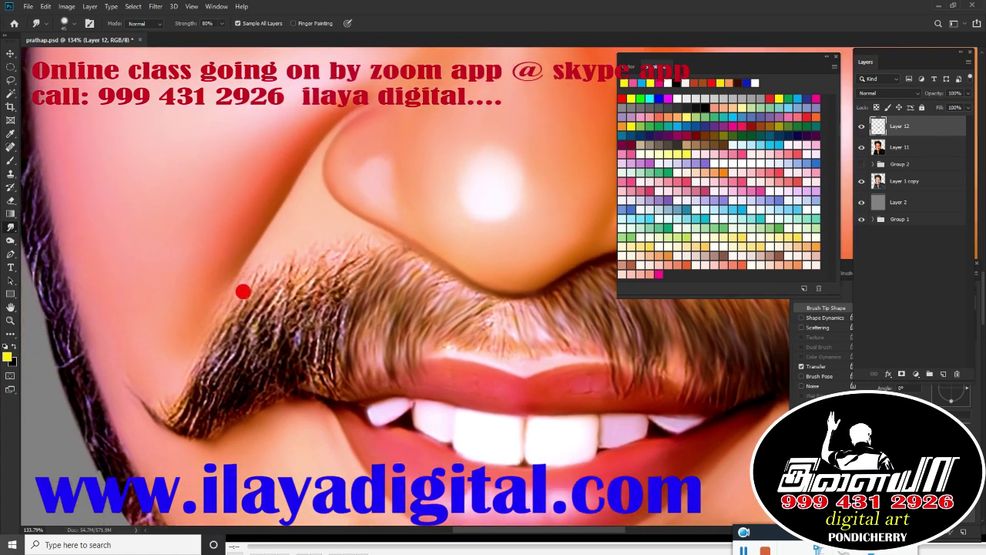
{"action": "left_click_drag", "start_coordinate": [242, 289], "coordinate": [138, 414]}
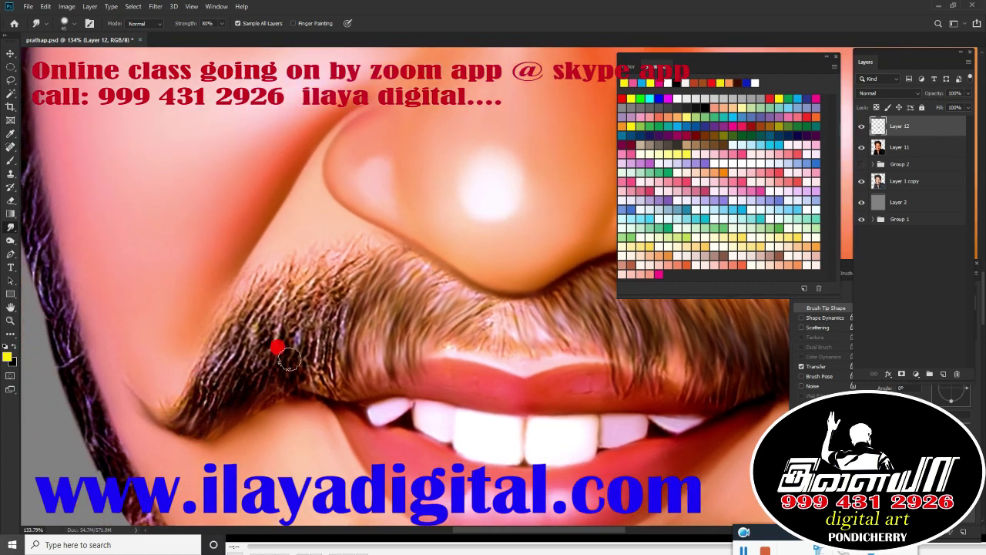
{"action": "mouse_move", "coordinate": [216, 358]}
{"action": "left_mouse_down"}
{"action": "mouse_move", "coordinate": [247, 376]}
{"action": "mouse_move", "coordinate": [267, 262]}
{"action": "mouse_move", "coordinate": [363, 244]}
{"action": "mouse_move", "coordinate": [250, 354]}
{"action": "mouse_move", "coordinate": [329, 357]}
{"action": "left_mouse_up"}
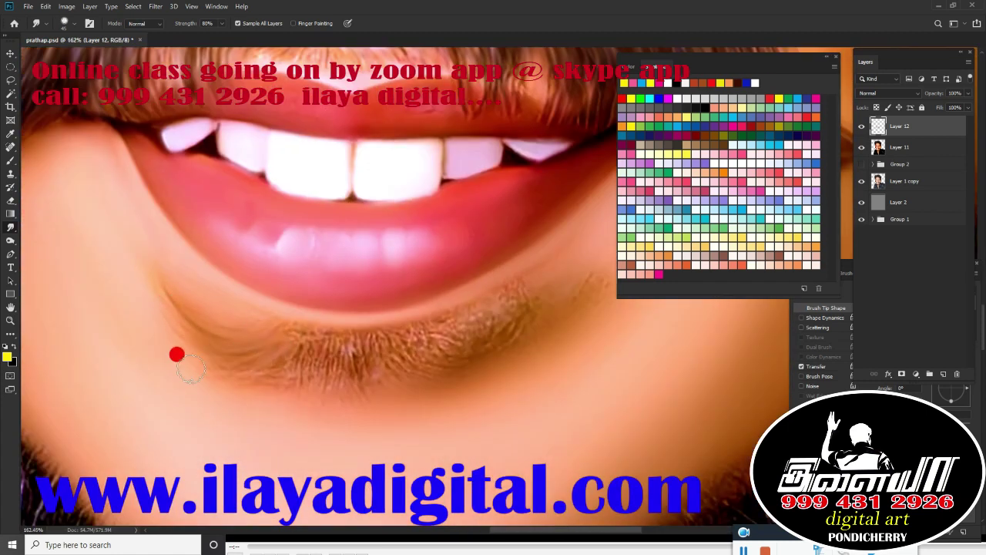
Step: Smudge the chin hairs below the lower lip and the beard along the jaw
{"action": "mouse_move", "coordinate": [332, 362]}
{"action": "left_mouse_down"}
{"action": "mouse_move", "coordinate": [396, 341]}
{"action": "mouse_move", "coordinate": [455, 304]}
{"action": "left_mouse_up"}
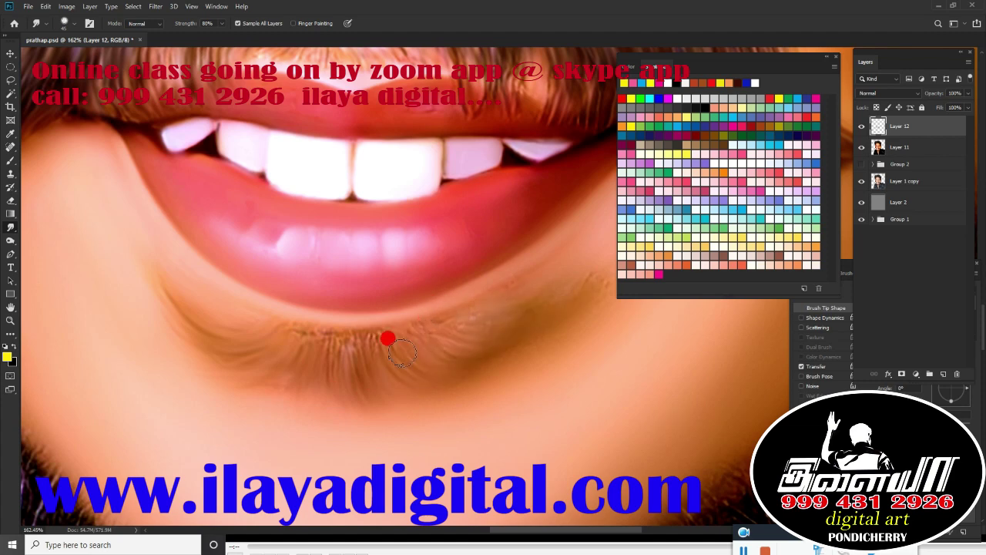
{"action": "scroll", "coordinate": [493, 339], "scroll_direction": "down", "scroll_amount": 3}
{"action": "scroll", "coordinate": [403, 363], "scroll_direction": "up", "scroll_amount": 4}
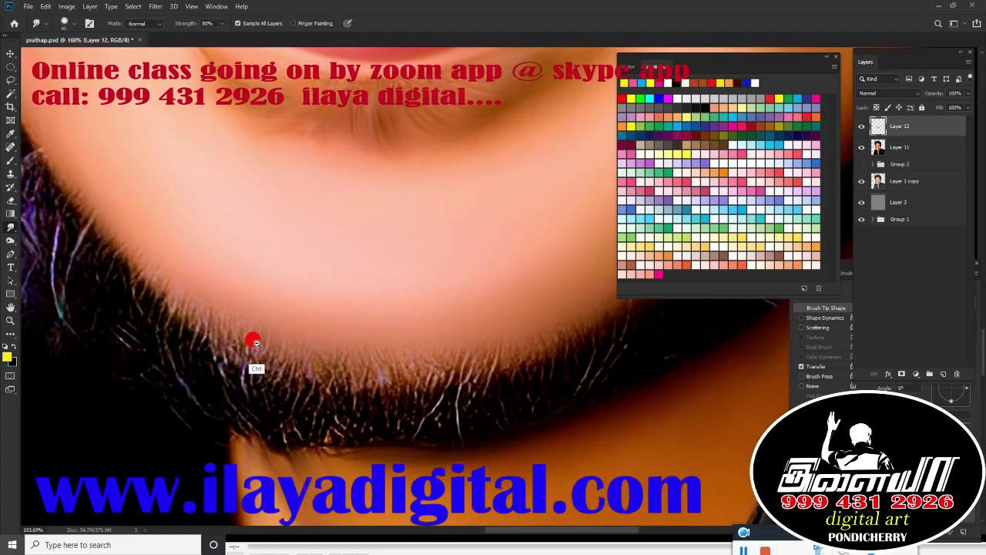
{"action": "scroll", "coordinate": [262, 362], "scroll_direction": "up", "scroll_amount": 1}
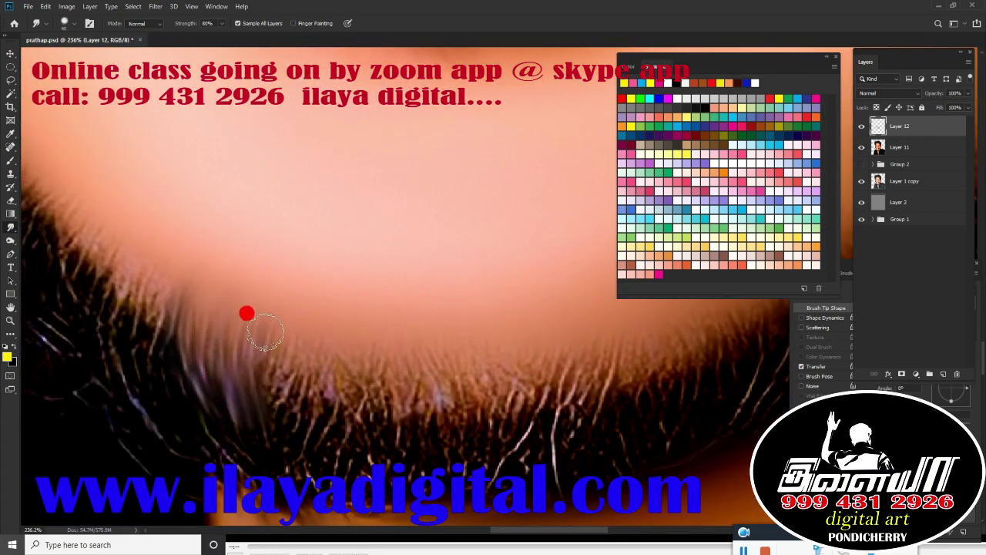
{"action": "mouse_move", "coordinate": [174, 359]}
{"action": "left_mouse_down"}
{"action": "mouse_move", "coordinate": [427, 407]}
{"action": "mouse_move", "coordinate": [216, 429]}
{"action": "mouse_move", "coordinate": [250, 339]}
{"action": "mouse_move", "coordinate": [389, 293]}
{"action": "mouse_move", "coordinate": [524, 308]}
{"action": "mouse_move", "coordinate": [366, 305]}
{"action": "mouse_move", "coordinate": [180, 440]}
{"action": "mouse_move", "coordinate": [206, 311]}
{"action": "left_mouse_up"}
{"action": "left_click_drag", "start_coordinate": [436, 269], "coordinate": [414, 285]}
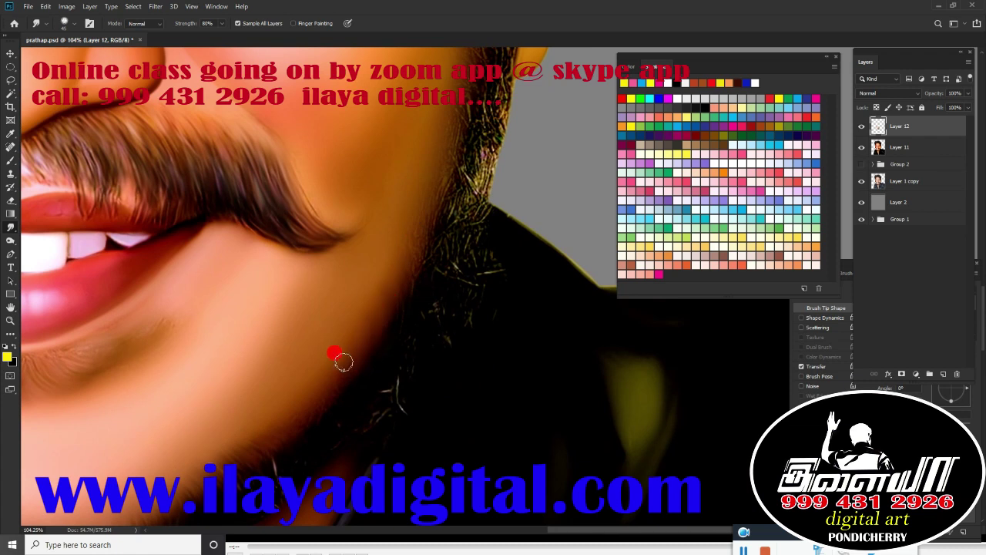
Step: Bring the moustache, lips and beard into view and close the Swatches panel
{"action": "scroll", "coordinate": [409, 302], "scroll_direction": "up", "scroll_amount": 5}
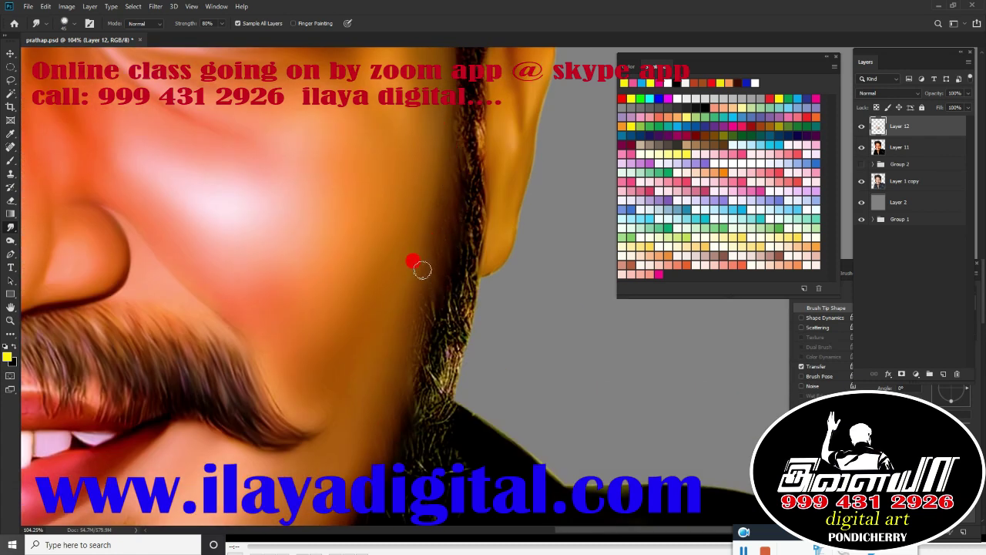
{"action": "scroll", "coordinate": [395, 402], "scroll_direction": "up", "scroll_amount": 5}
{"action": "scroll", "coordinate": [439, 463], "scroll_direction": "down", "scroll_amount": 5}
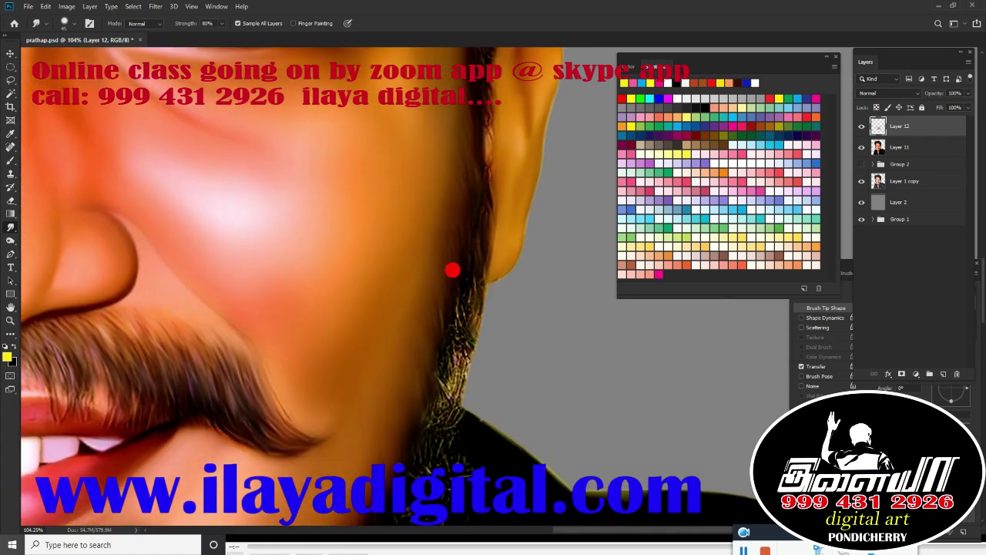
{"action": "left_click_drag", "start_coordinate": [459, 392], "coordinate": [492, 267]}
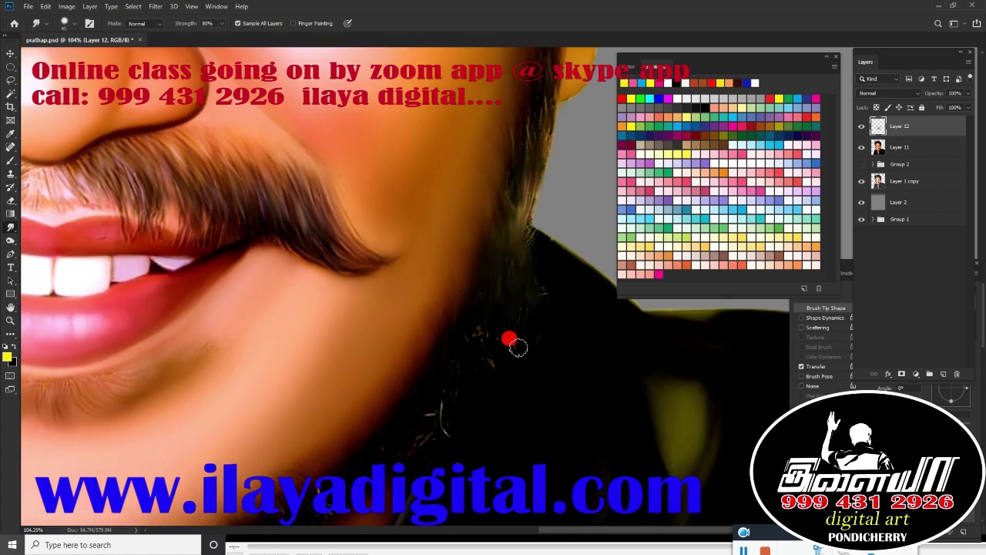
{"action": "scroll", "coordinate": [465, 337], "scroll_direction": "down", "scroll_amount": 5}
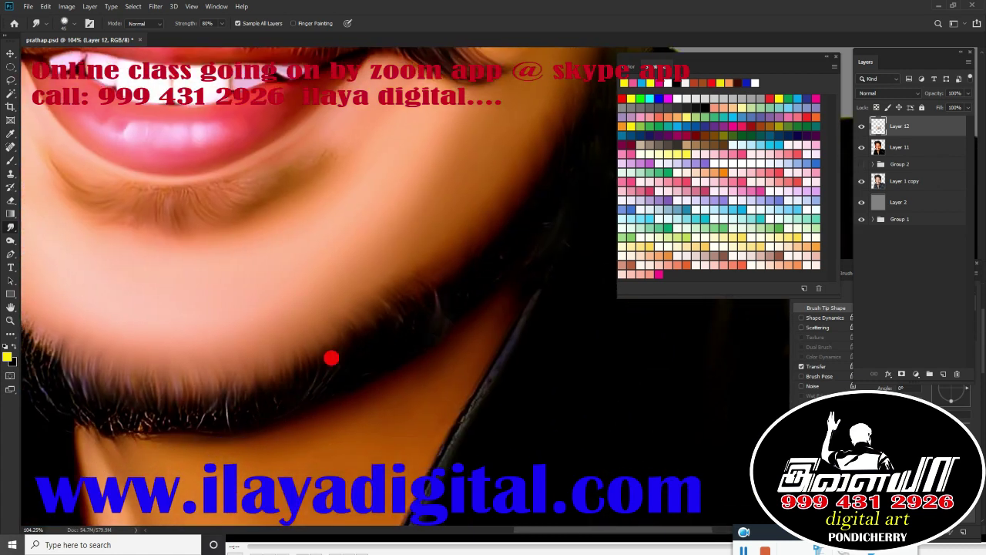
{"action": "scroll", "coordinate": [436, 316], "scroll_direction": "left", "scroll_amount": 3}
{"action": "scroll", "coordinate": [386, 339], "scroll_direction": "down", "scroll_amount": 2}
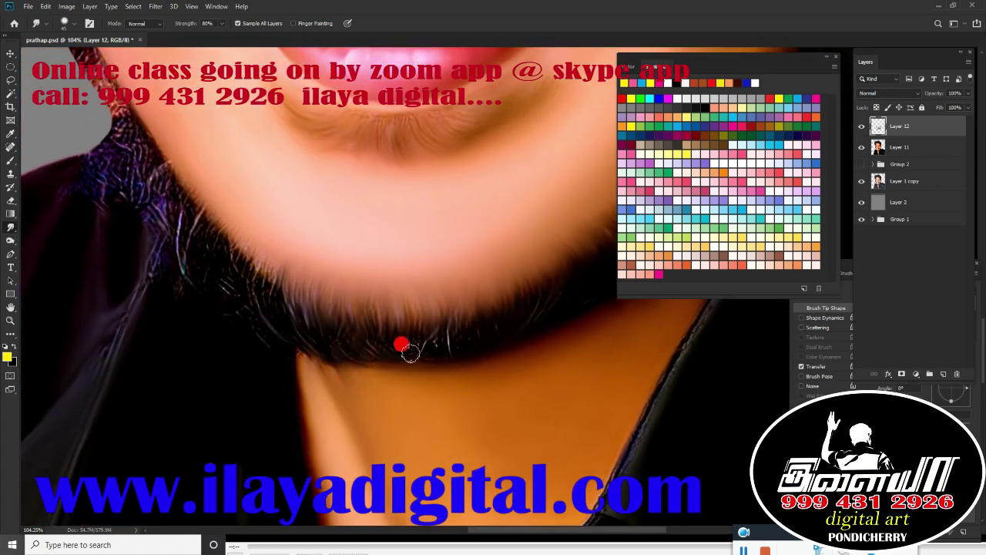
{"action": "scroll", "coordinate": [375, 344], "scroll_direction": "up", "scroll_amount": 3}
{"action": "scroll", "coordinate": [375, 345], "scroll_direction": "left", "scroll_amount": 3}
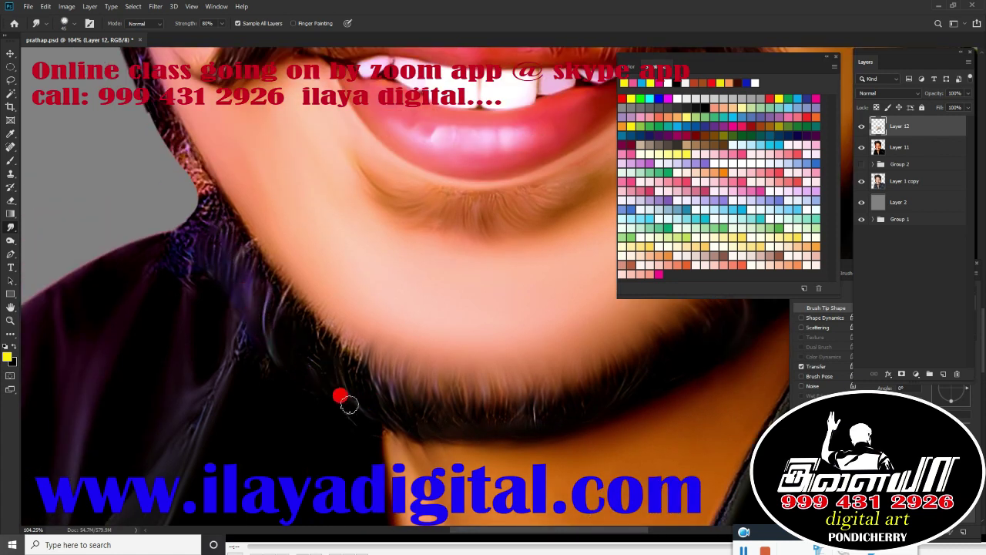
{"action": "scroll", "coordinate": [235, 234], "scroll_direction": "up", "scroll_amount": 6}
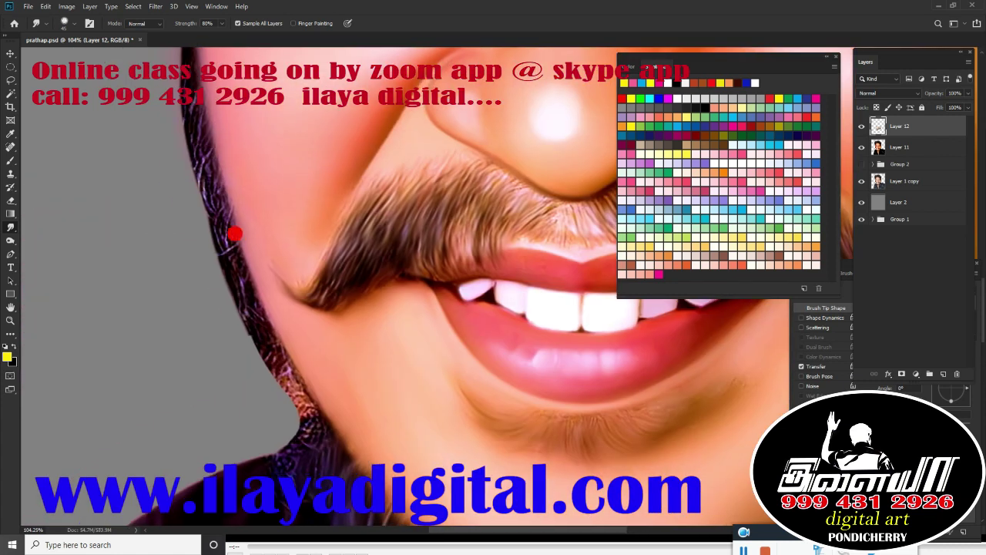
{"action": "left_click", "coordinate": [836, 57]}
{"action": "scroll", "coordinate": [229, 185], "scroll_direction": "up", "scroll_amount": 5}
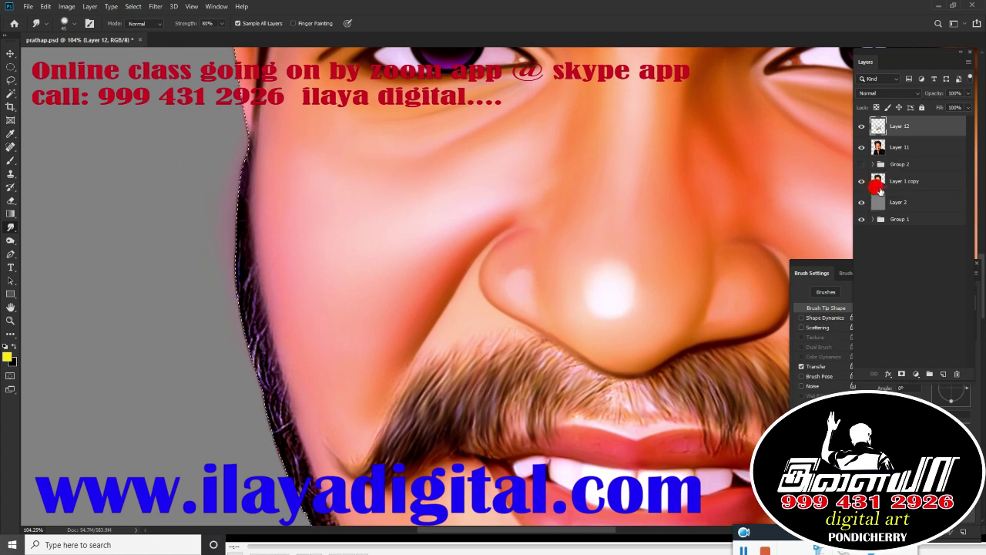
Step: Back on Layer 12, smudge the left cheek and jaw outline into the grey background
{"action": "left_click", "coordinate": [894, 147]}
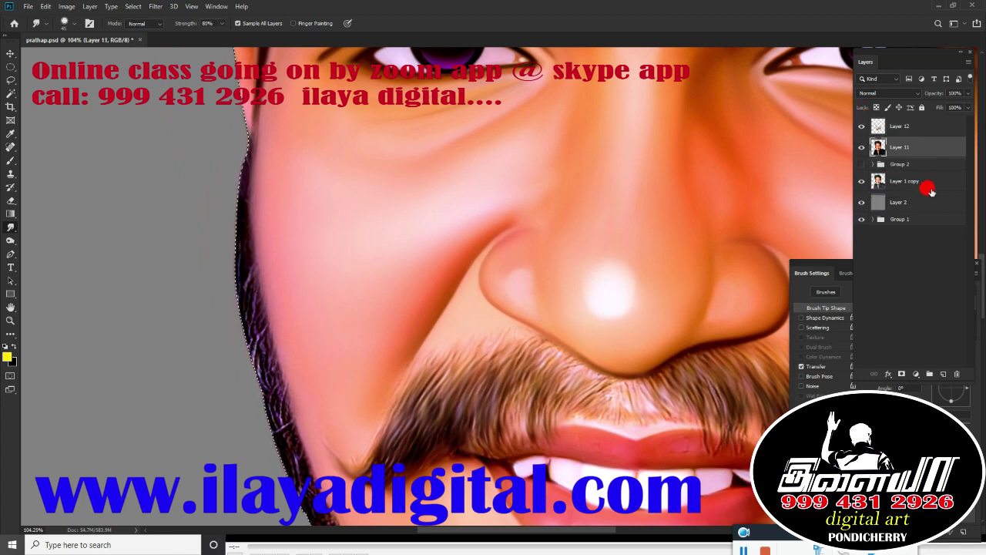
{"action": "left_click", "coordinate": [898, 126]}
{"action": "left_click_drag", "start_coordinate": [242, 206], "coordinate": [265, 297]}
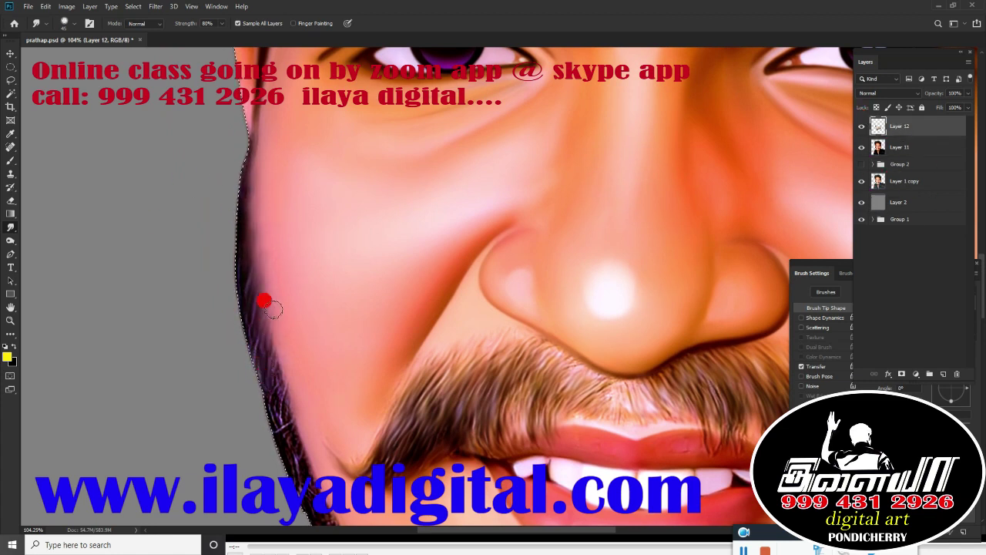
{"action": "scroll", "coordinate": [275, 271], "scroll_direction": "down", "scroll_amount": 3}
{"action": "left_click_drag", "start_coordinate": [276, 334], "coordinate": [283, 316]}
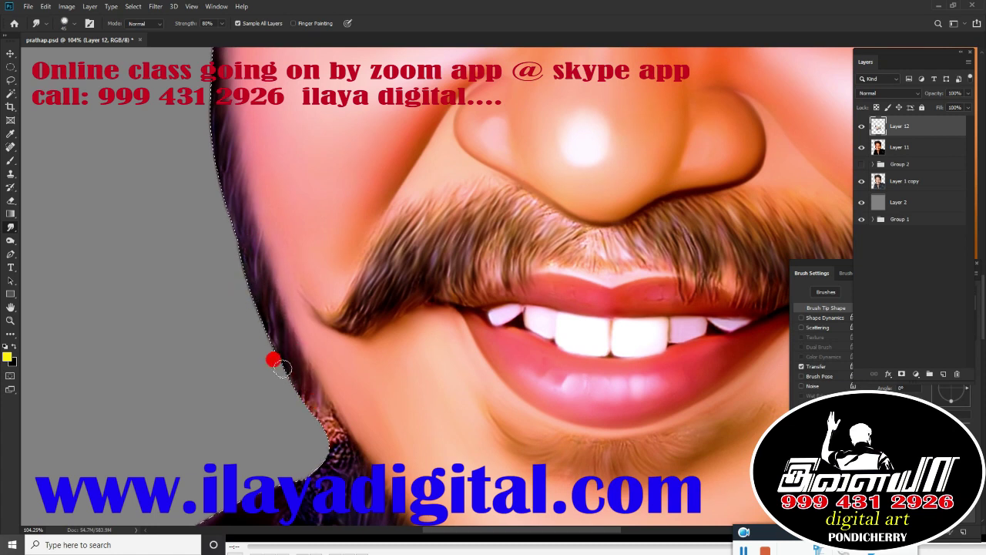
{"action": "scroll", "coordinate": [308, 312], "scroll_direction": "down", "scroll_amount": 3}
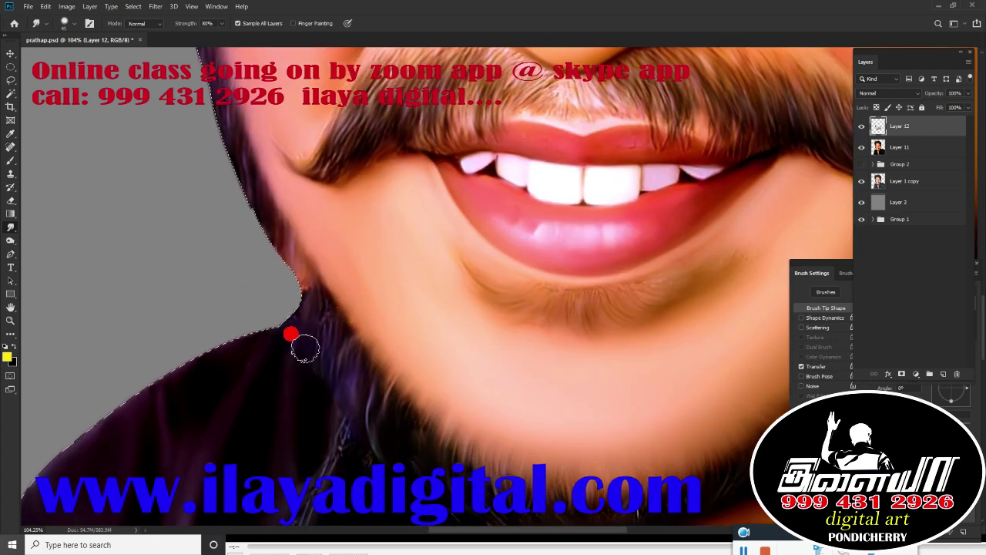
{"action": "scroll", "coordinate": [288, 334], "scroll_direction": "down", "scroll_amount": 2}
{"action": "scroll", "coordinate": [316, 312], "scroll_direction": "down", "scroll_amount": 1}
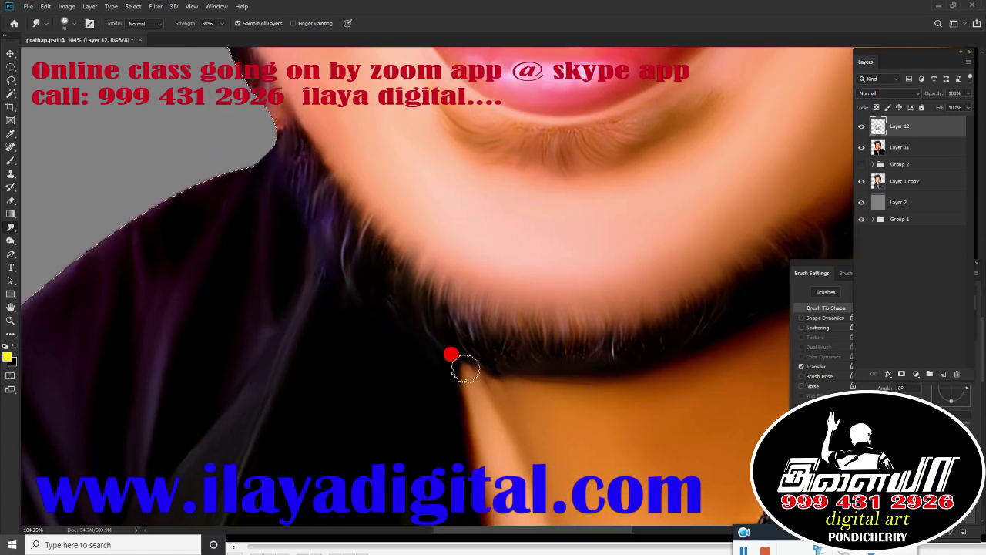
{"action": "scroll", "coordinate": [531, 282], "scroll_direction": "down", "scroll_amount": 4}
Step: Smudge the right tuft and middle hair strands into smooth curls
{"action": "scroll", "coordinate": [440, 304], "scroll_direction": "up", "scroll_amount": 1}
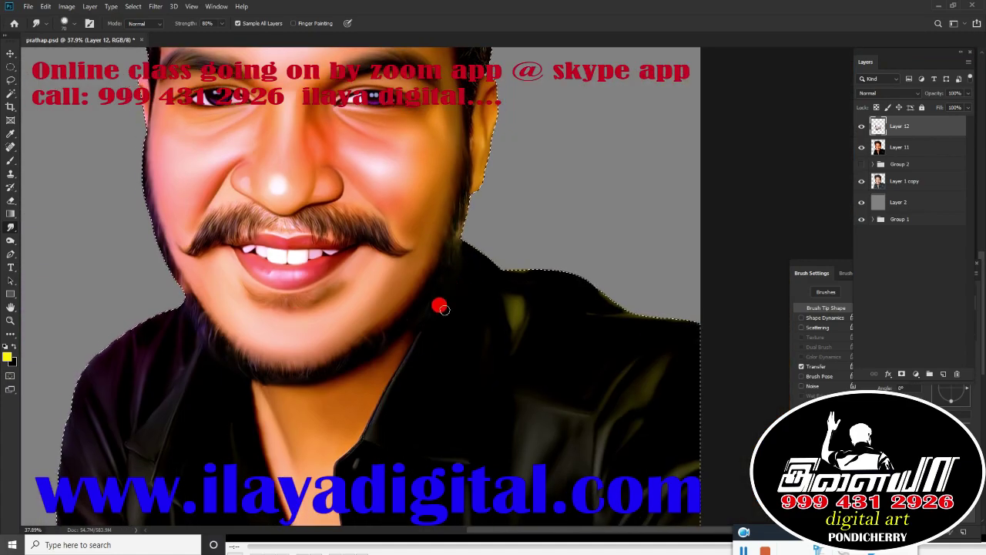
{"action": "scroll", "coordinate": [424, 352], "scroll_direction": "down", "scroll_amount": 1}
{"action": "scroll", "coordinate": [466, 210], "scroll_direction": "up", "scroll_amount": 4}
{"action": "scroll", "coordinate": [455, 262], "scroll_direction": "down", "scroll_amount": 1}
{"action": "scroll", "coordinate": [484, 401], "scroll_direction": "up", "scroll_amount": 3}
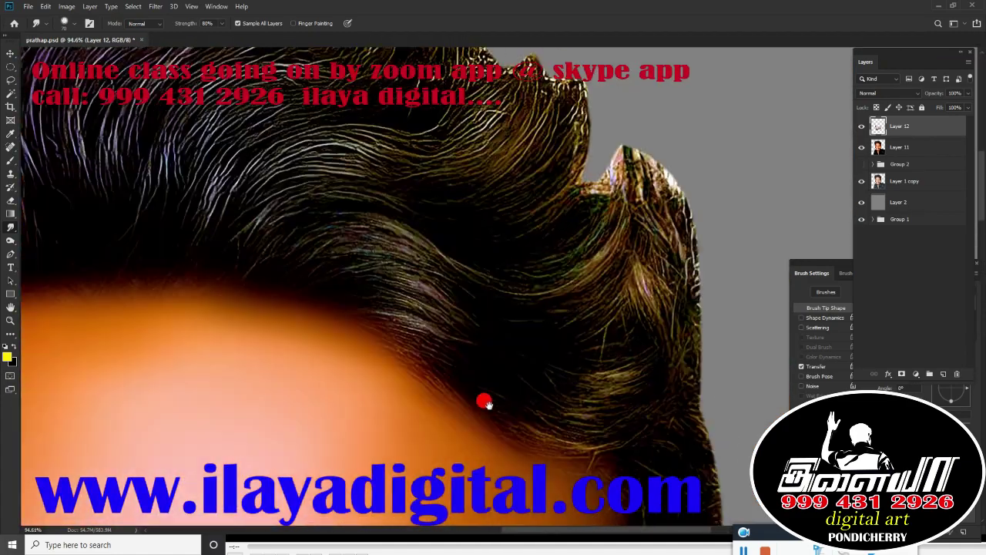
{"action": "scroll", "coordinate": [464, 341], "scroll_direction": "up", "scroll_amount": 1}
{"action": "scroll", "coordinate": [487, 275], "scroll_direction": "down", "scroll_amount": 2}
{"action": "mouse_move", "coordinate": [511, 242]}
{"action": "left_mouse_down"}
{"action": "mouse_move", "coordinate": [498, 282]}
{"action": "mouse_move", "coordinate": [488, 194]}
{"action": "mouse_move", "coordinate": [420, 137]}
{"action": "mouse_move", "coordinate": [319, 189]}
{"action": "mouse_move", "coordinate": [526, 154]}
{"action": "mouse_move", "coordinate": [599, 229]}
{"action": "mouse_move", "coordinate": [559, 246]}
{"action": "mouse_move", "coordinate": [634, 249]}
{"action": "left_mouse_up"}
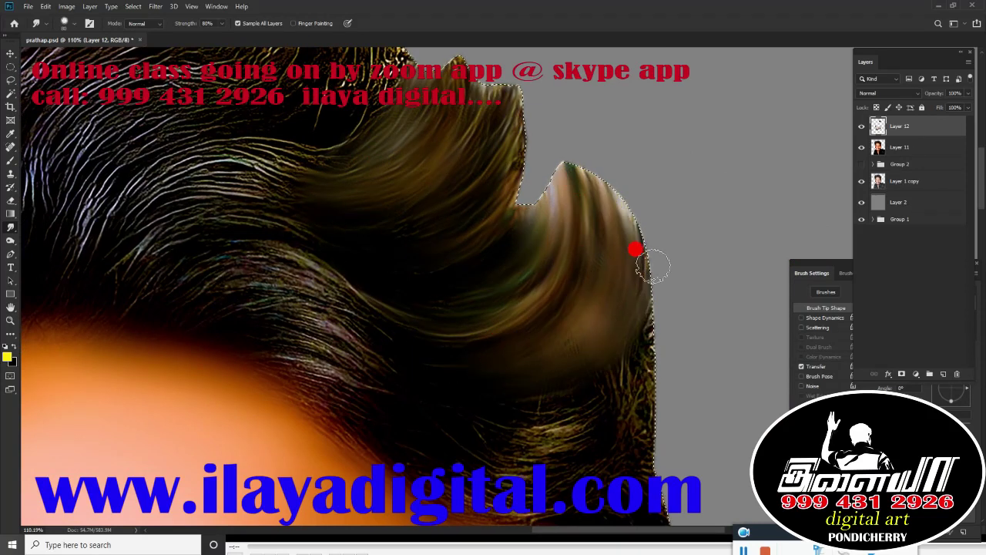
{"action": "scroll", "coordinate": [526, 211], "scroll_direction": "up", "scroll_amount": 3}
{"action": "scroll", "coordinate": [462, 201], "scroll_direction": "up", "scroll_amount": 2}
{"action": "mouse_move", "coordinate": [416, 209]}
{"action": "left_mouse_down"}
{"action": "mouse_move", "coordinate": [542, 265]}
{"action": "mouse_move", "coordinate": [313, 232]}
{"action": "mouse_move", "coordinate": [553, 182]}
{"action": "left_mouse_up"}
Step: Smear the top hair into smooth purple streaks and soften the strands above the forehead
{"action": "scroll", "coordinate": [500, 185], "scroll_direction": "down", "scroll_amount": 2}
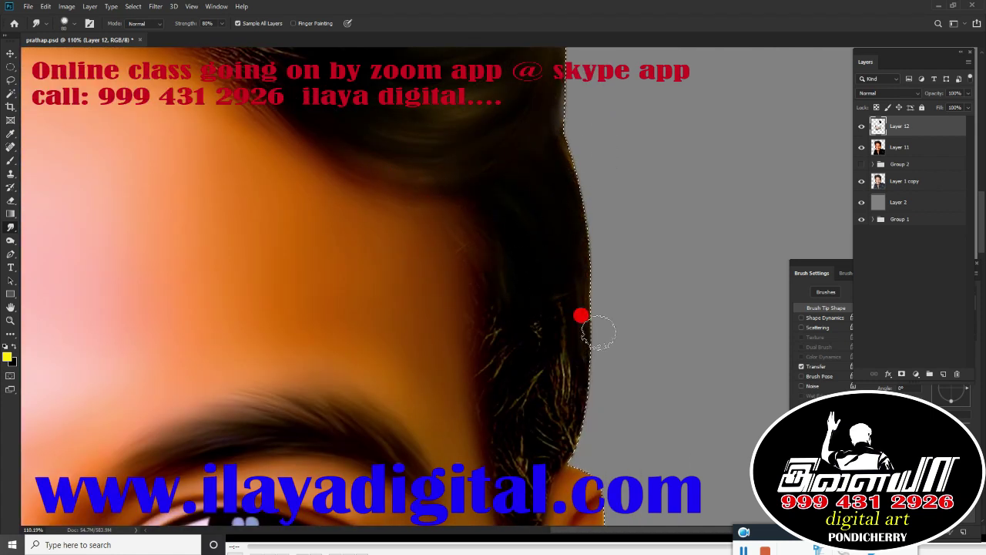
{"action": "scroll", "coordinate": [410, 121], "scroll_direction": "down", "scroll_amount": 3}
{"action": "scroll", "coordinate": [524, 319], "scroll_direction": "down", "scroll_amount": 5}
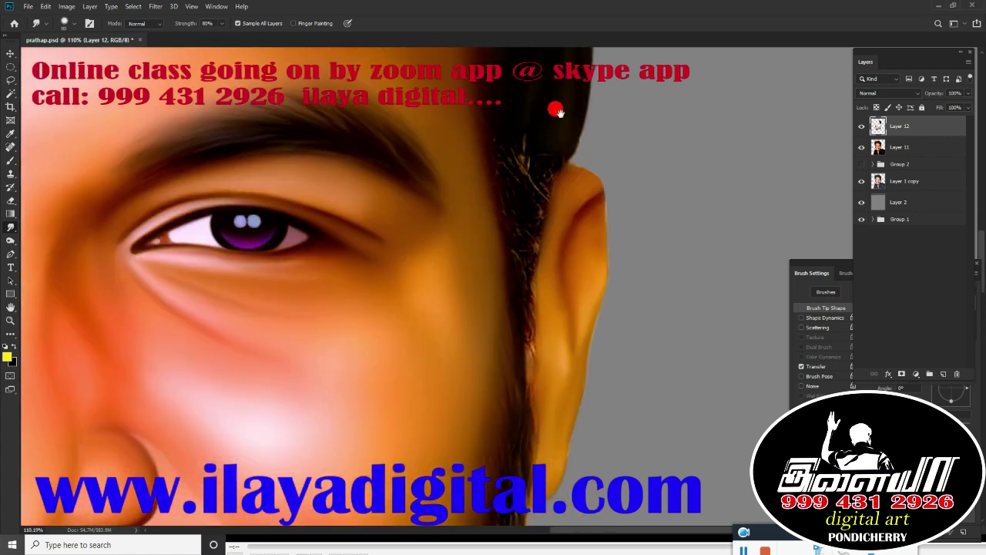
{"action": "scroll", "coordinate": [520, 309], "scroll_direction": "down", "scroll_amount": 5}
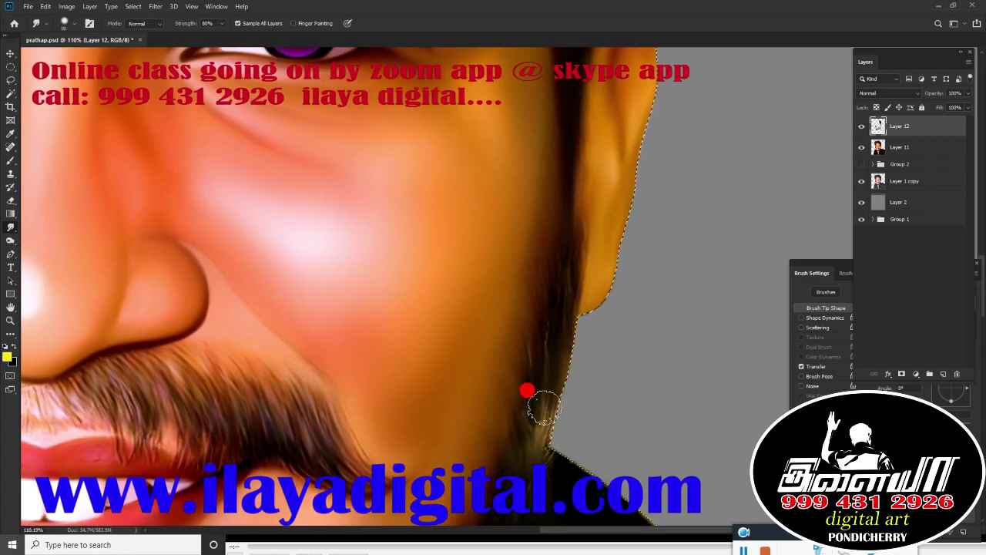
{"action": "scroll", "coordinate": [462, 323], "scroll_direction": "up", "scroll_amount": 8}
{"action": "scroll", "coordinate": [462, 324], "scroll_direction": "left", "scroll_amount": 3}
{"action": "scroll", "coordinate": [308, 231], "scroll_direction": "up", "scroll_amount": 6}
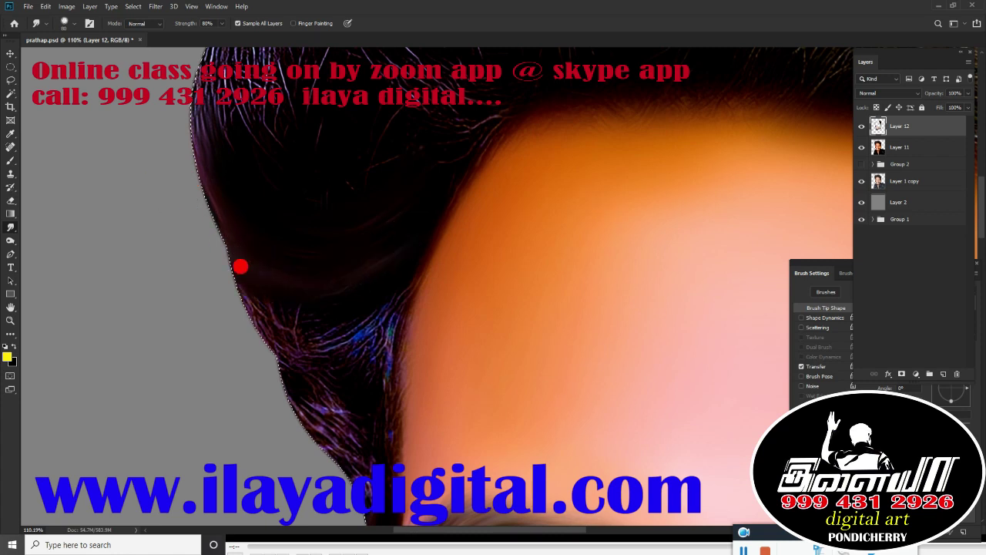
{"action": "scroll", "coordinate": [337, 306], "scroll_direction": "down", "scroll_amount": 5}
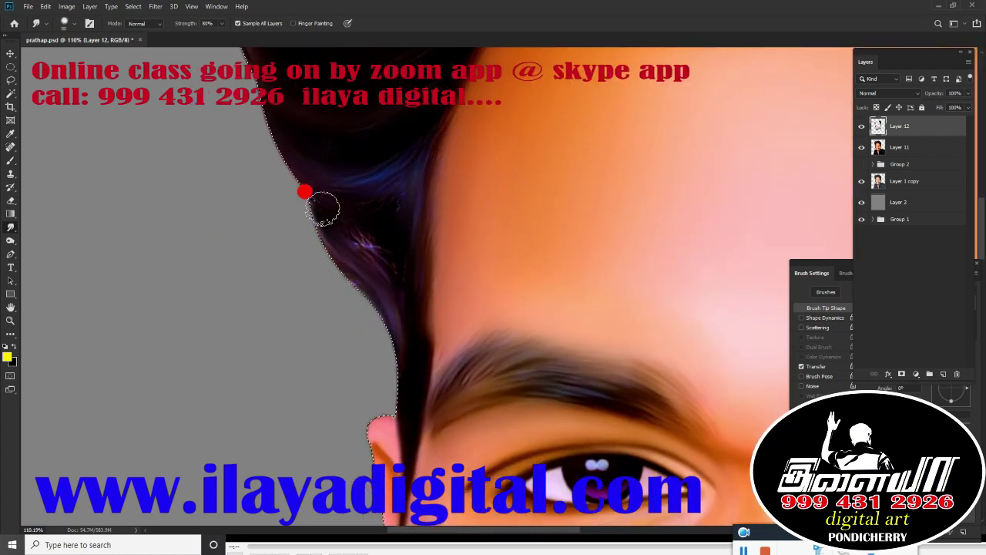
{"action": "scroll", "coordinate": [413, 342], "scroll_direction": "up", "scroll_amount": 8}
{"action": "scroll", "coordinate": [413, 342], "scroll_direction": "up", "scroll_amount": 3}
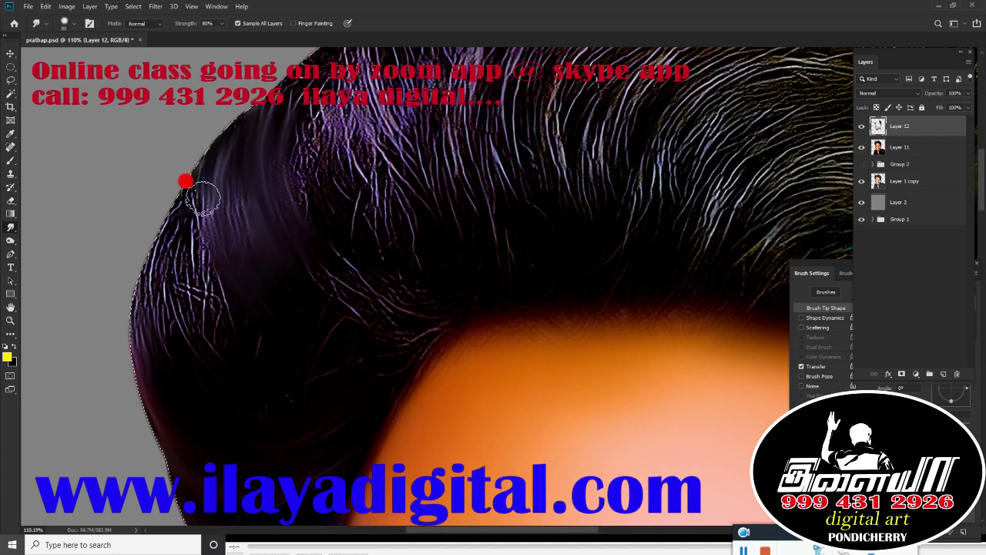
{"action": "scroll", "coordinate": [173, 453], "scroll_direction": "up", "scroll_amount": 3}
{"action": "scroll", "coordinate": [174, 453], "scroll_direction": "up", "scroll_amount": 2}
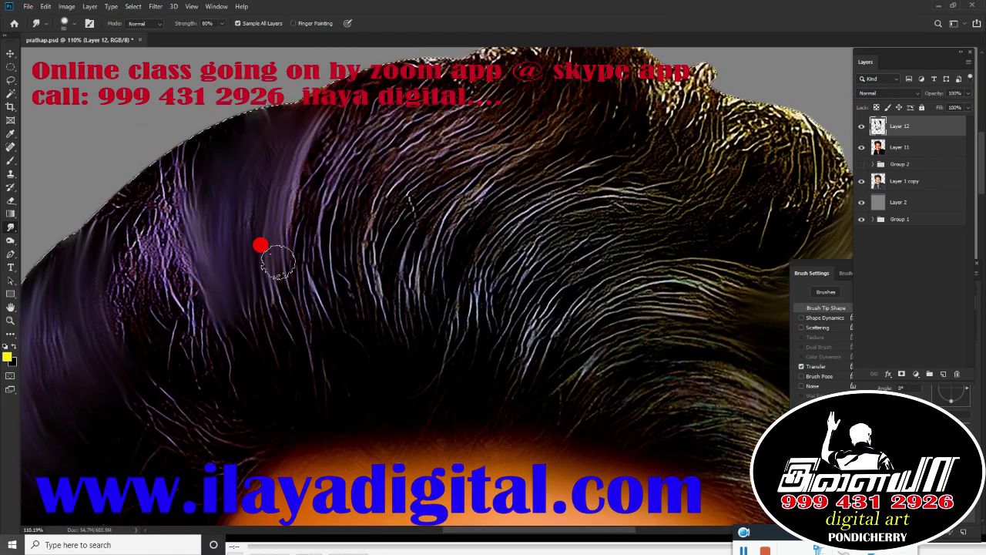
{"action": "mouse_move", "coordinate": [209, 291]}
{"action": "left_mouse_down"}
{"action": "mouse_move", "coordinate": [300, 236]}
{"action": "mouse_move", "coordinate": [134, 210]}
{"action": "mouse_move", "coordinate": [144, 213]}
{"action": "left_mouse_up"}
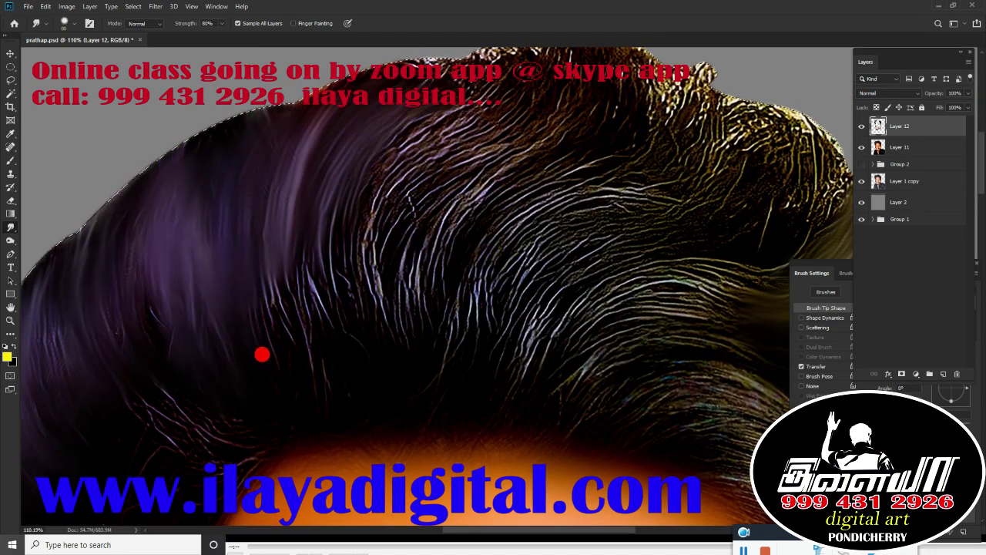
{"action": "scroll", "coordinate": [454, 370], "scroll_direction": "down", "scroll_amount": 3}
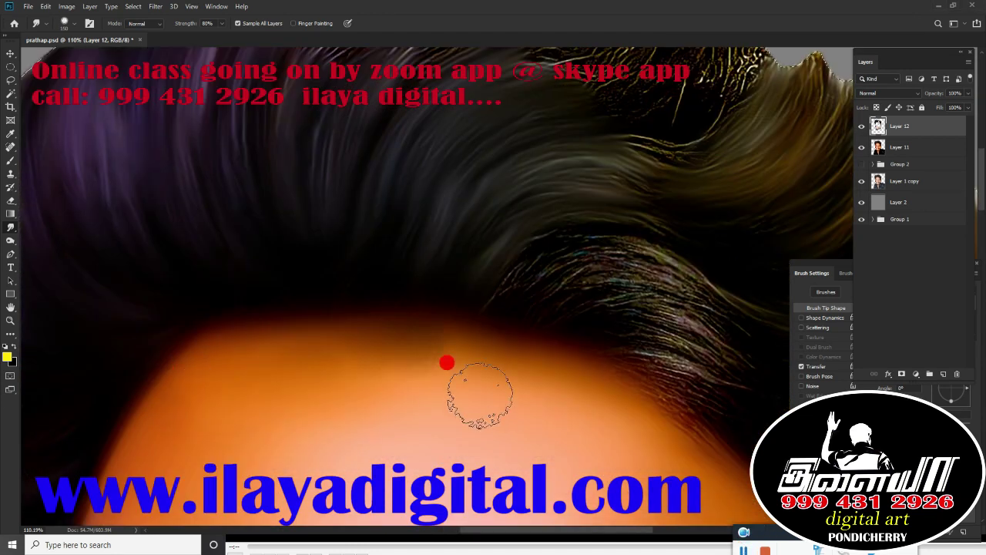
{"action": "scroll", "coordinate": [400, 339], "scroll_direction": "right", "scroll_amount": 5}
{"action": "mouse_move", "coordinate": [352, 309]}
{"action": "left_mouse_down"}
{"action": "mouse_move", "coordinate": [260, 238]}
{"action": "mouse_move", "coordinate": [370, 352]}
{"action": "mouse_move", "coordinate": [377, 446]}
{"action": "left_mouse_up"}
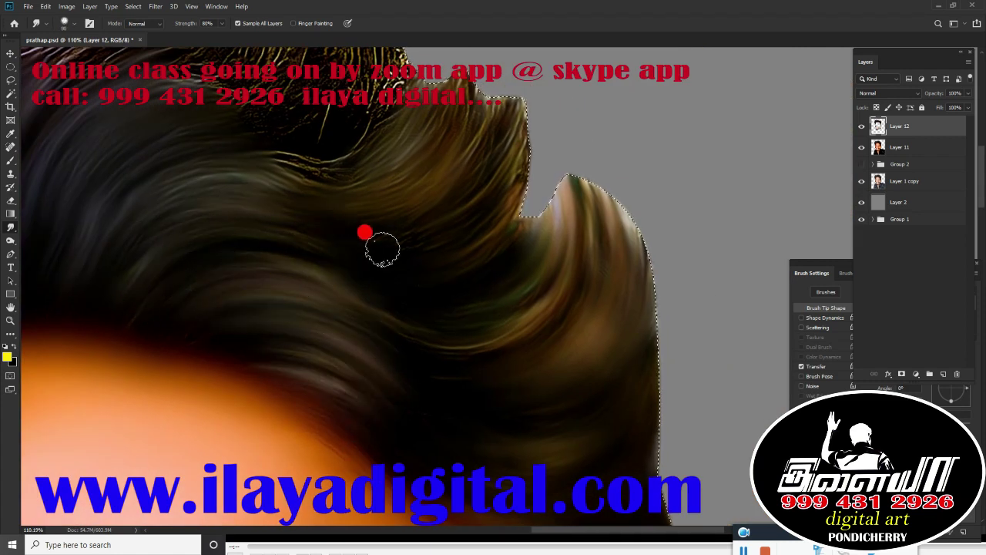
Step: Smooth and darken the crinkled crown and upper-right curls, then fit the portrait on screen
{"action": "scroll", "coordinate": [370, 351], "scroll_direction": "left", "scroll_amount": 3}
{"action": "left_click_drag", "start_coordinate": [546, 337], "coordinate": [432, 311]}
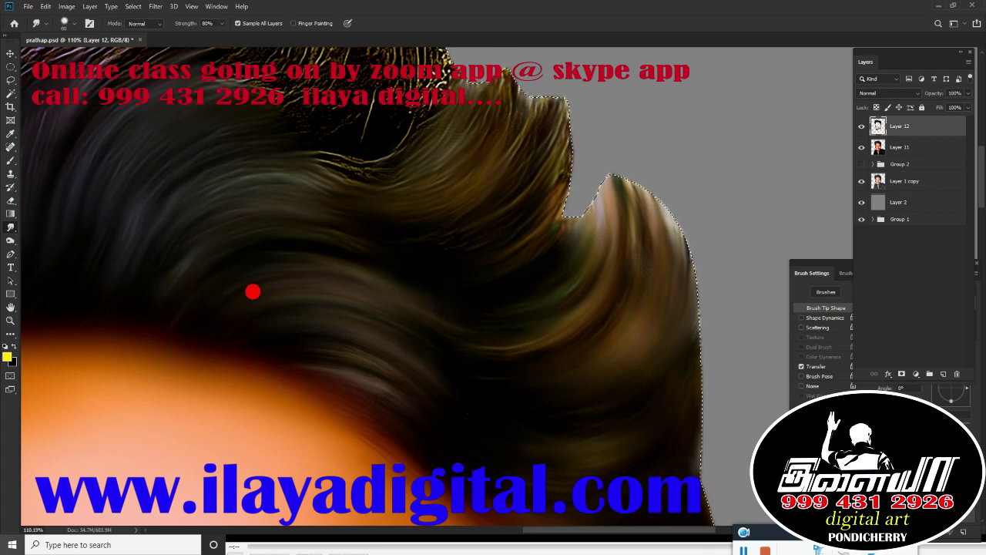
{"action": "left_click_drag", "start_coordinate": [253, 292], "coordinate": [312, 330]}
{"action": "scroll", "coordinate": [632, 473], "scroll_direction": "up", "scroll_amount": 3}
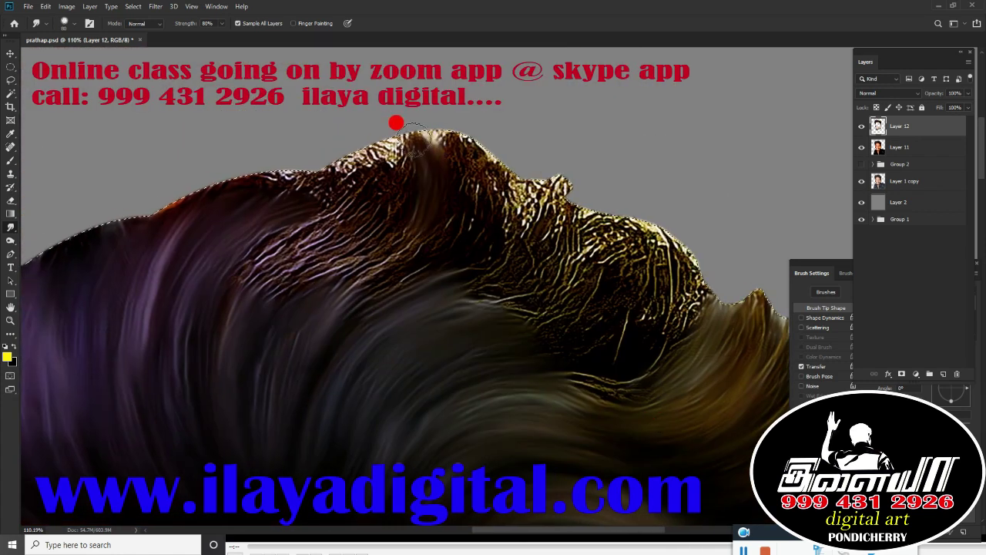
{"action": "mouse_move", "coordinate": [396, 124]}
{"action": "left_mouse_down"}
{"action": "mouse_move", "coordinate": [488, 161]}
{"action": "mouse_move", "coordinate": [555, 259]}
{"action": "mouse_move", "coordinate": [619, 306]}
{"action": "mouse_move", "coordinate": [609, 354]}
{"action": "left_mouse_up"}
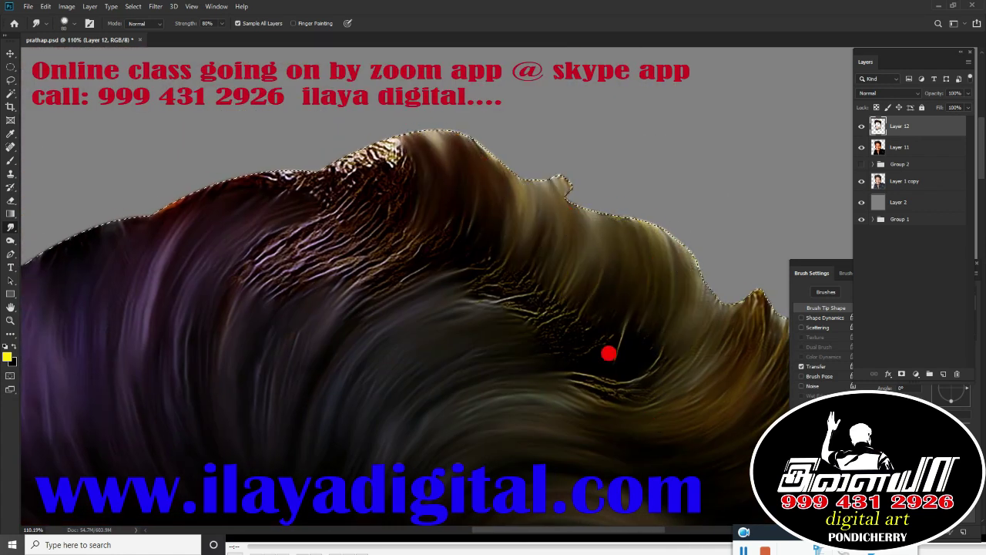
{"action": "mouse_move", "coordinate": [300, 189]}
{"action": "left_mouse_down"}
{"action": "mouse_move", "coordinate": [348, 167]}
{"action": "mouse_move", "coordinate": [359, 116]}
{"action": "mouse_move", "coordinate": [308, 174]}
{"action": "mouse_move", "coordinate": [232, 184]}
{"action": "mouse_move", "coordinate": [219, 316]}
{"action": "mouse_move", "coordinate": [460, 211]}
{"action": "mouse_move", "coordinate": [342, 292]}
{"action": "mouse_move", "coordinate": [203, 227]}
{"action": "left_mouse_up"}
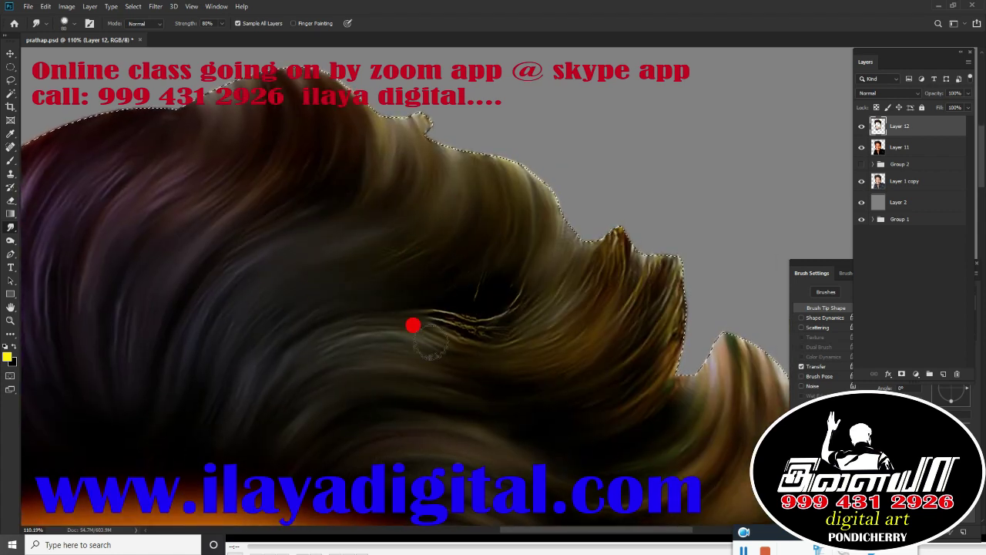
{"action": "mouse_move", "coordinate": [413, 325]}
{"action": "left_mouse_down"}
{"action": "mouse_move", "coordinate": [473, 339]}
{"action": "mouse_move", "coordinate": [639, 222]}
{"action": "left_mouse_up"}
{"action": "left_click_drag", "start_coordinate": [286, 356], "coordinate": [154, 253]}
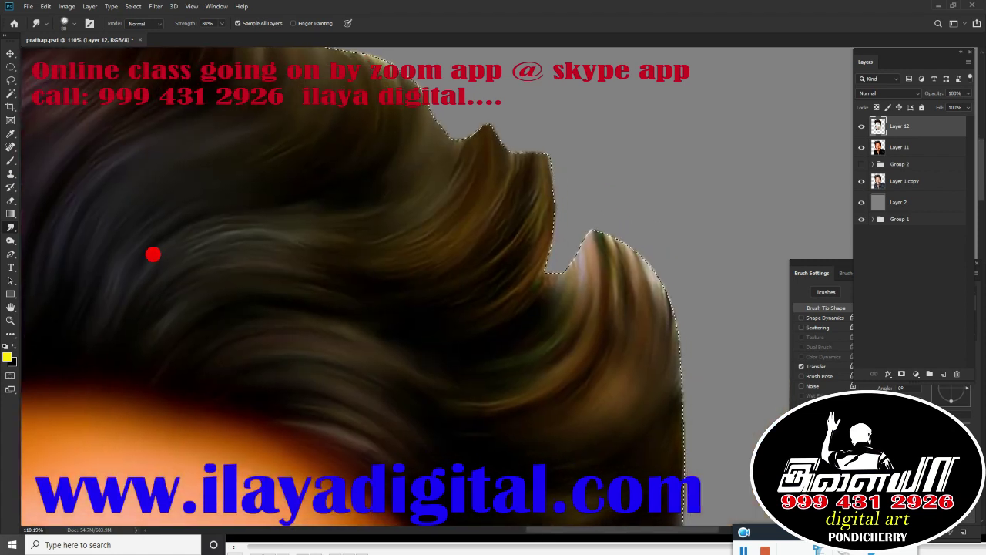
{"action": "mouse_move", "coordinate": [467, 369]}
{"action": "left_mouse_down"}
{"action": "mouse_move", "coordinate": [498, 132]}
{"action": "mouse_move", "coordinate": [557, 284]}
{"action": "mouse_move", "coordinate": [641, 302]}
{"action": "left_mouse_up"}
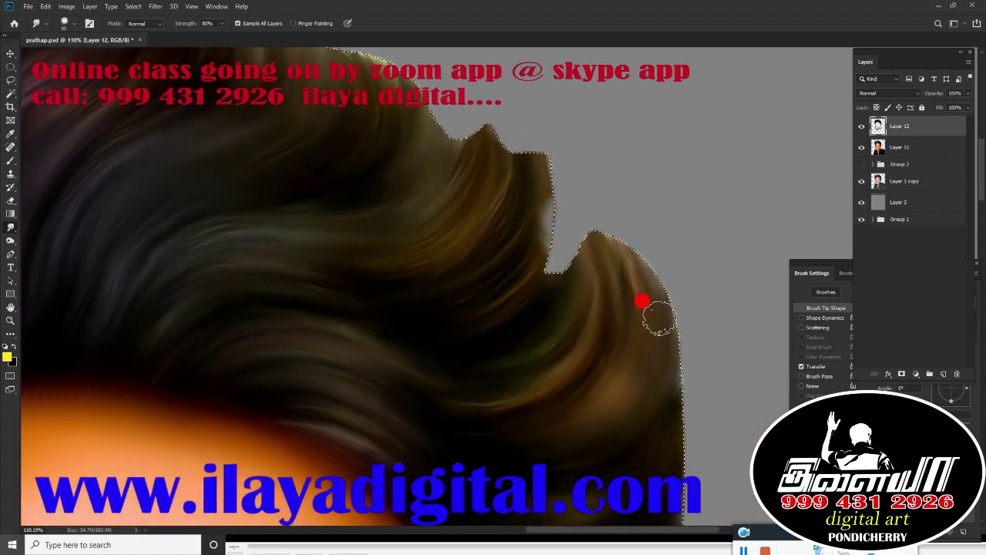
{"action": "key", "text": "ctrl+0"}
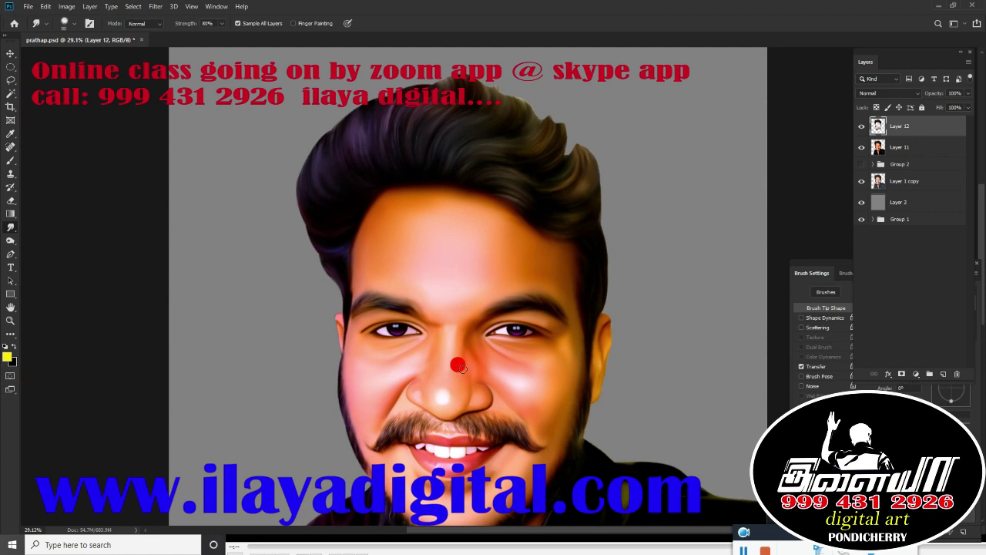
Step: Add a new layer above Layer 12 and set up a round brush at about 94% hardness
{"action": "left_click", "coordinate": [943, 374]}
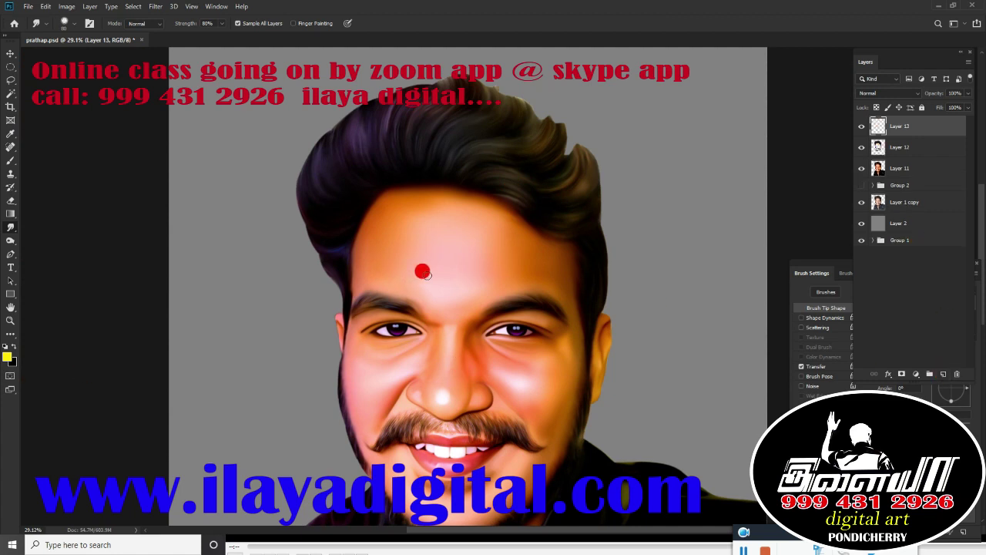
{"action": "left_click_drag", "start_coordinate": [423, 272], "coordinate": [493, 309]}
{"action": "scroll", "coordinate": [364, 192], "scroll_direction": "down", "scroll_amount": 5}
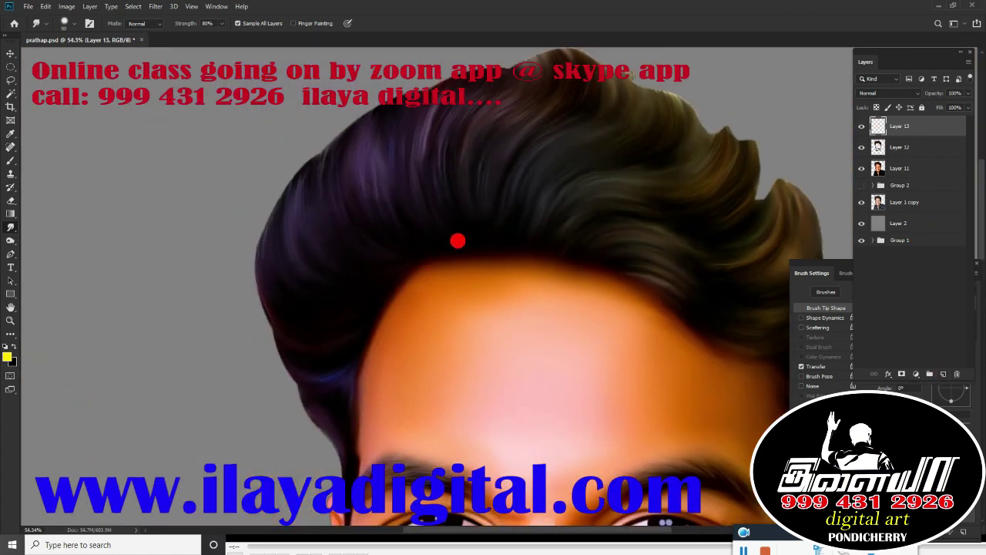
{"action": "scroll", "coordinate": [379, 255], "scroll_direction": "up", "scroll_amount": 3}
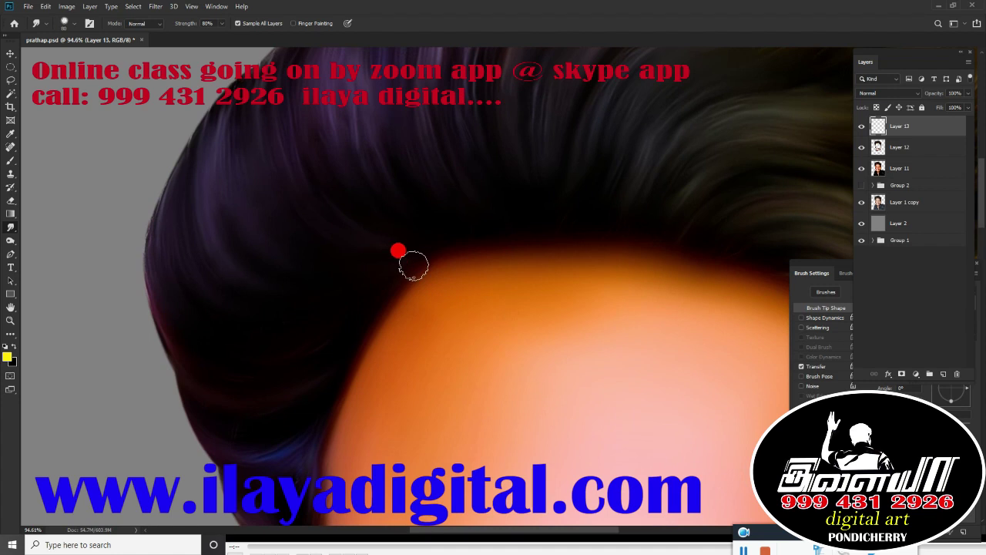
{"action": "right_click", "coordinate": [404, 195]}
{"action": "left_click", "coordinate": [601, 331]}
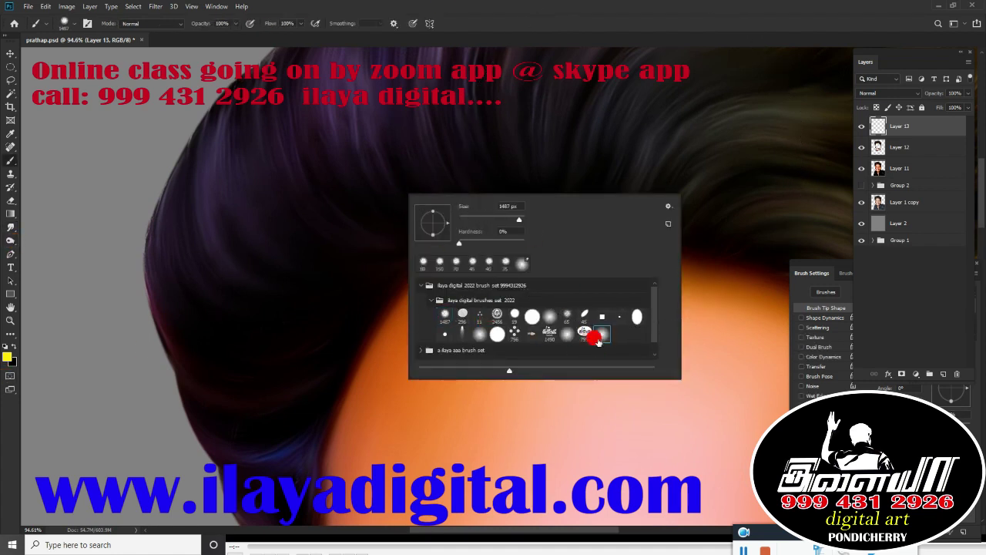
{"action": "left_click", "coordinate": [559, 40]}
{"action": "key", "text": "F5"}
{"action": "left_click_drag", "start_coordinate": [639, 233], "coordinate": [734, 239]}
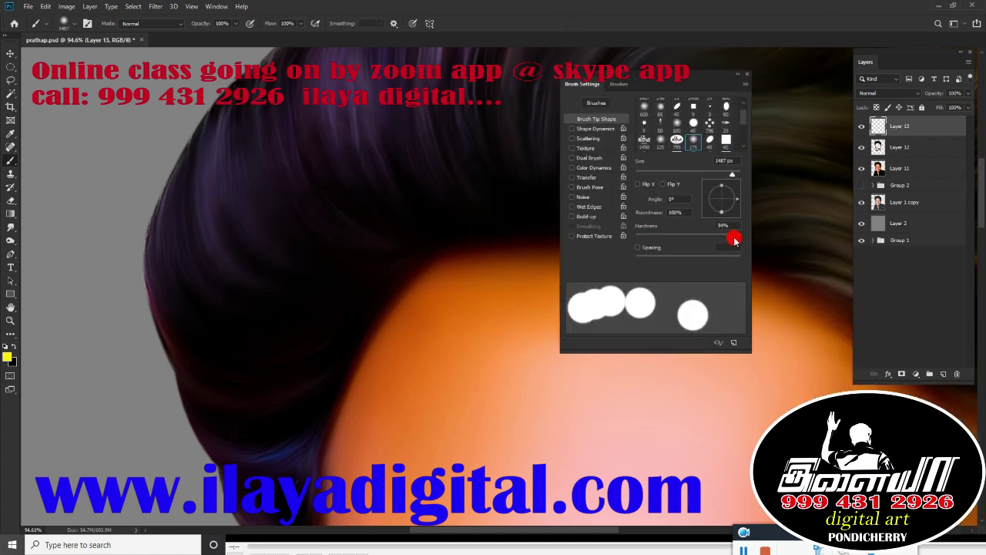
Step: Sample the purple tone from the hair as the foreground paint colour
{"action": "key", "text": "F5"}
{"action": "left_click", "coordinate": [7, 356]}
{"action": "scroll", "coordinate": [218, 170], "scroll_direction": "up", "scroll_amount": 3}
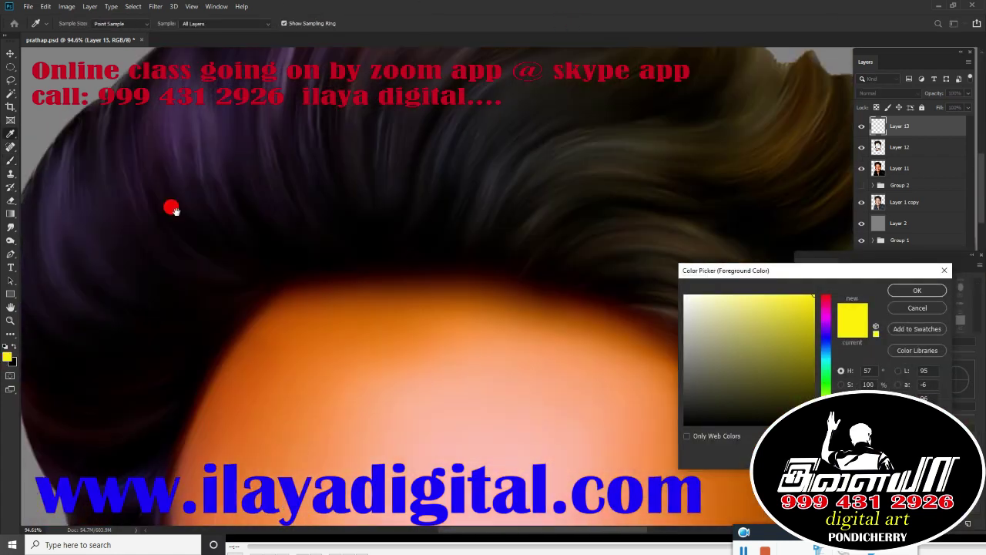
{"action": "scroll", "coordinate": [170, 207], "scroll_direction": "up", "scroll_amount": 3}
{"action": "left_click", "coordinate": [305, 225]}
{"action": "left_click", "coordinate": [917, 290]}
{"action": "key", "text": "F5"}
{"action": "scroll", "coordinate": [451, 267], "scroll_direction": "up", "scroll_amount": 2}
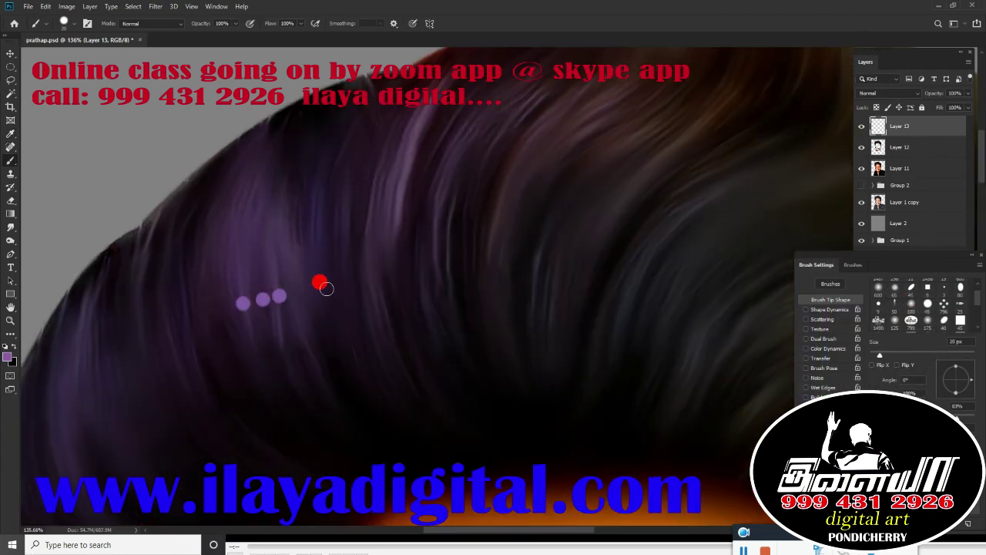
{"action": "scroll", "coordinate": [444, 196], "scroll_direction": "down", "scroll_amount": 3}
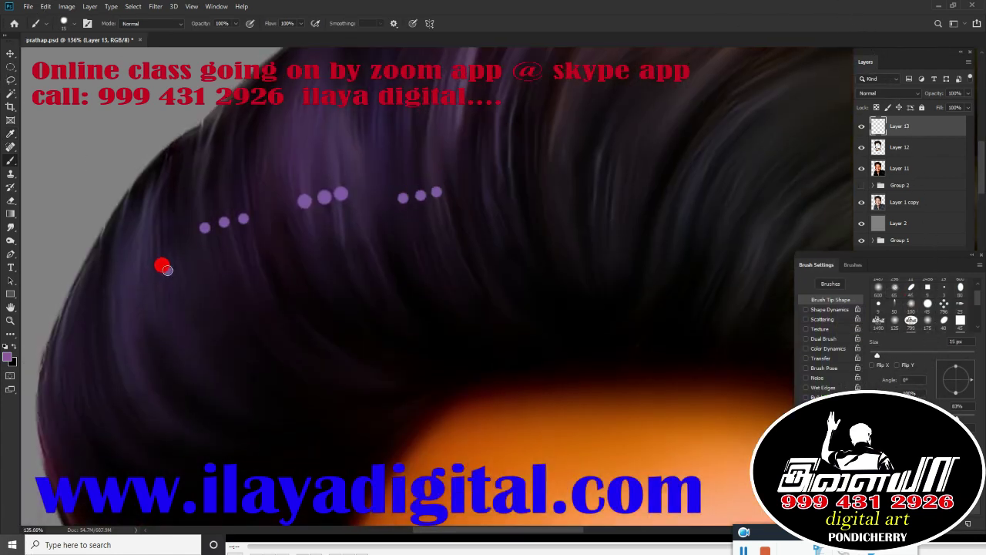
Step: Switch to smudging and pull the first purple dabs into a streak along the hair
{"action": "key", "text": "r"}
{"action": "scroll", "coordinate": [431, 264], "scroll_direction": "up", "scroll_amount": 5}
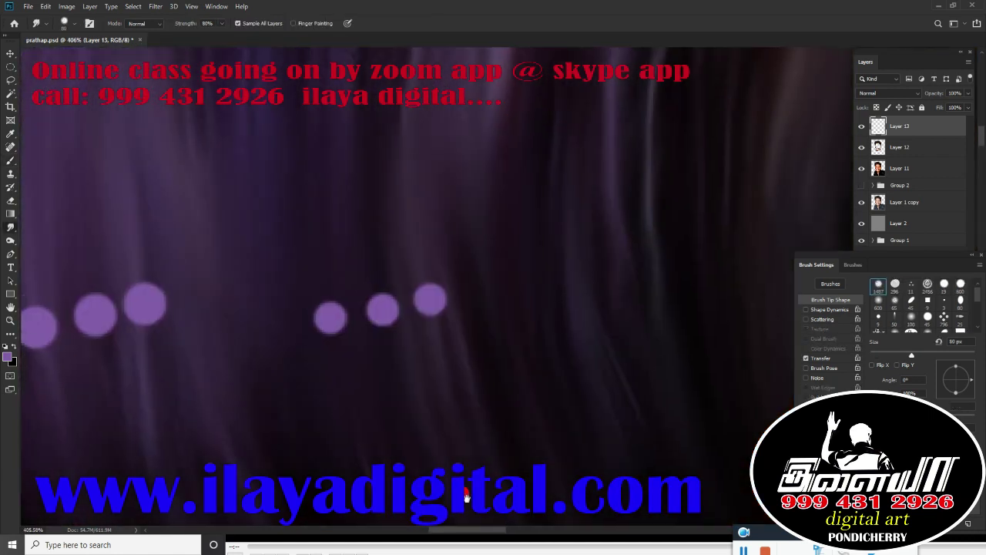
{"action": "scroll", "coordinate": [463, 354], "scroll_direction": "down", "scroll_amount": 3}
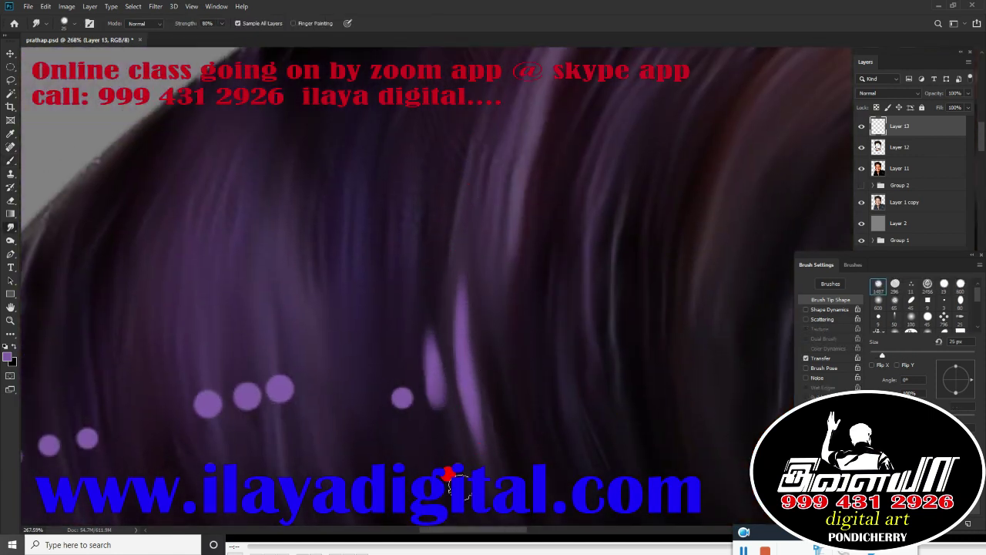
{"action": "mouse_move", "coordinate": [450, 474]}
{"action": "left_mouse_down"}
{"action": "mouse_move", "coordinate": [400, 362]}
{"action": "mouse_move", "coordinate": [404, 431]}
{"action": "left_mouse_up"}
{"action": "scroll", "coordinate": [400, 385], "scroll_direction": "down", "scroll_amount": 3}
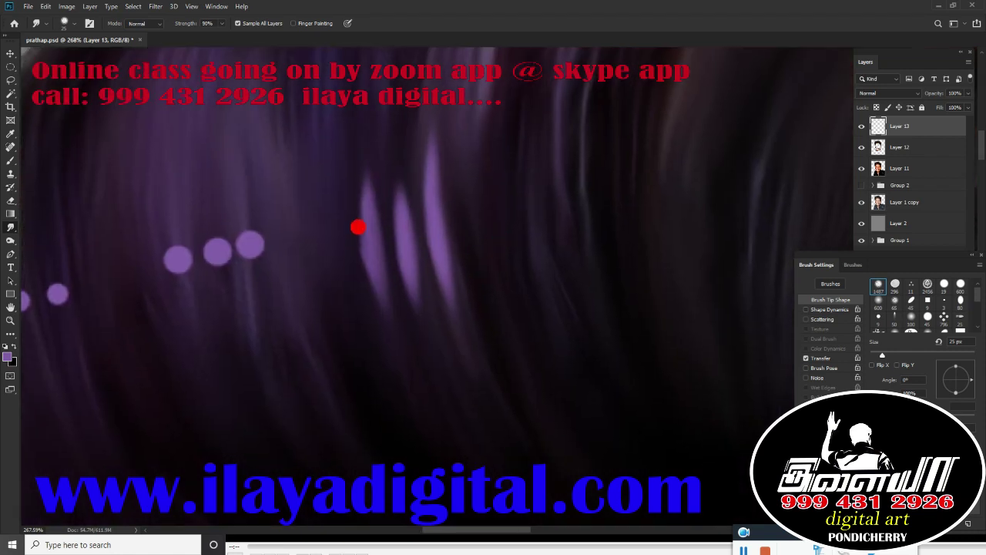
{"action": "left_click", "coordinate": [821, 359]}
{"action": "scroll", "coordinate": [483, 454], "scroll_direction": "up", "scroll_amount": 3}
{"action": "scroll", "coordinate": [482, 455], "scroll_direction": "right", "scroll_amount": 3}
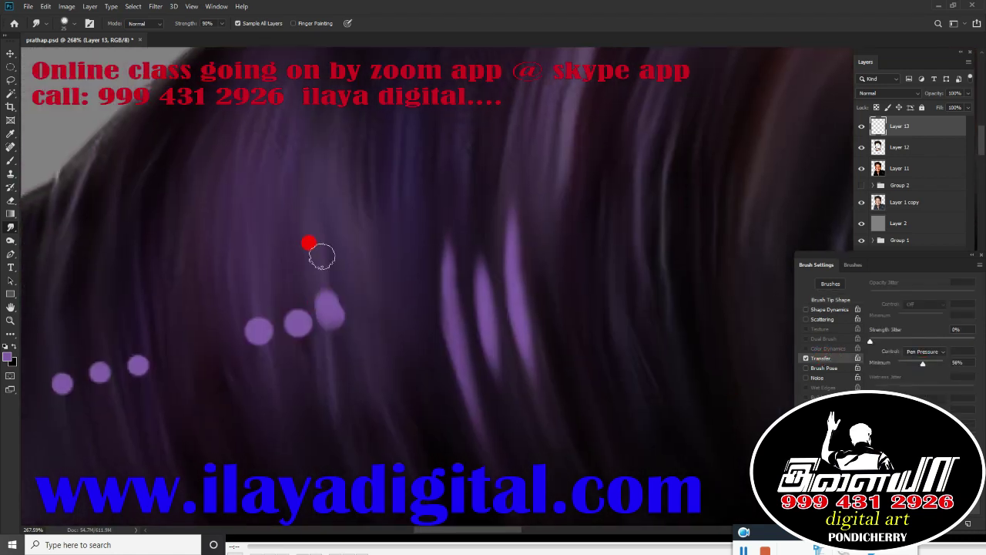
Step: Smudge more purple dabs into long downward highlight streaks down the left side of the hair
{"action": "left_click_drag", "start_coordinate": [319, 244], "coordinate": [355, 462]}
{"action": "left_click_drag", "start_coordinate": [280, 163], "coordinate": [287, 506]}
{"action": "scroll", "coordinate": [319, 286], "scroll_direction": "up", "scroll_amount": 4}
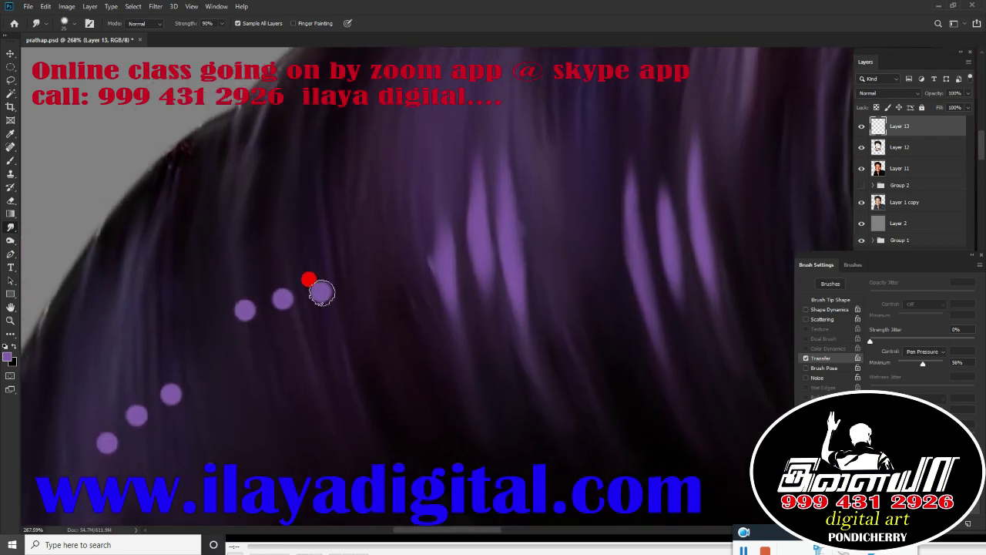
{"action": "mouse_move", "coordinate": [319, 286]}
{"action": "left_mouse_down"}
{"action": "mouse_move", "coordinate": [282, 267]}
{"action": "mouse_move", "coordinate": [256, 418]}
{"action": "mouse_move", "coordinate": [152, 236]}
{"action": "left_mouse_up"}
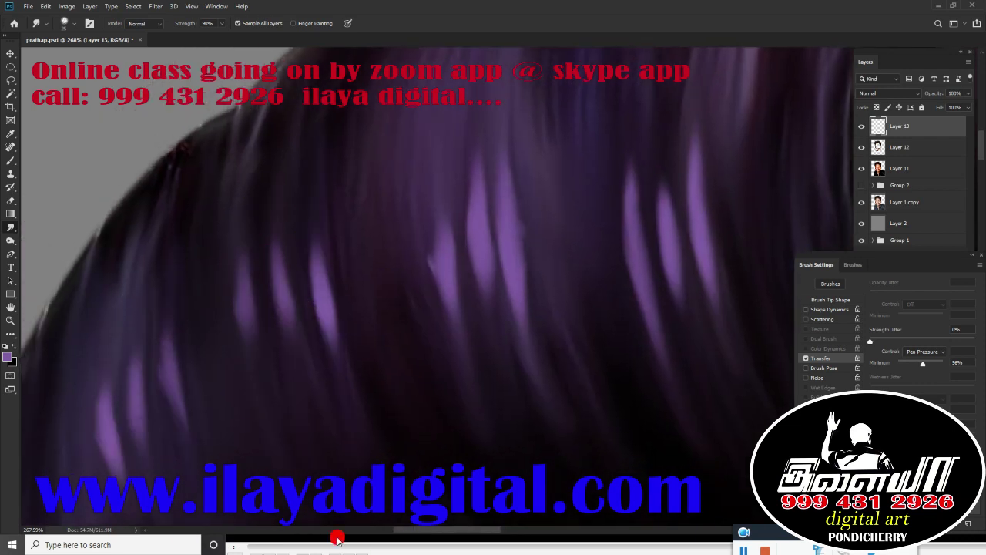
{"action": "scroll", "coordinate": [566, 418], "scroll_direction": "down", "scroll_amount": 5}
{"action": "scroll", "coordinate": [522, 363], "scroll_direction": "up", "scroll_amount": 1}
{"action": "scroll", "coordinate": [519, 303], "scroll_direction": "right", "scroll_amount": 3}
{"action": "scroll", "coordinate": [519, 304], "scroll_direction": "up", "scroll_amount": 1}
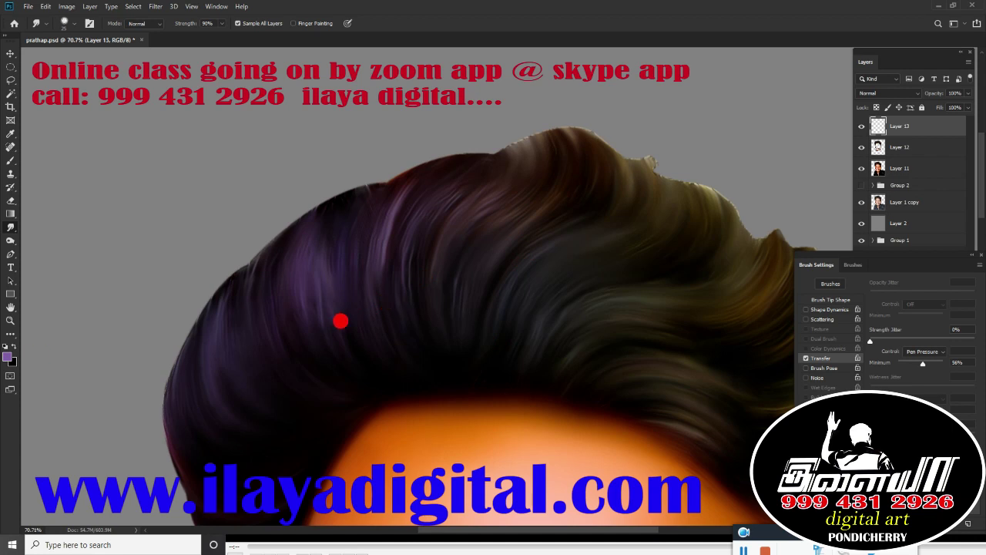
Step: Trace curved Pen strand paths following the curls on the left side of the hair
{"action": "key", "text": "p"}
{"action": "scroll", "coordinate": [341, 321], "scroll_direction": "up", "scroll_amount": 3}
{"action": "left_click_drag", "start_coordinate": [313, 474], "coordinate": [334, 477]}
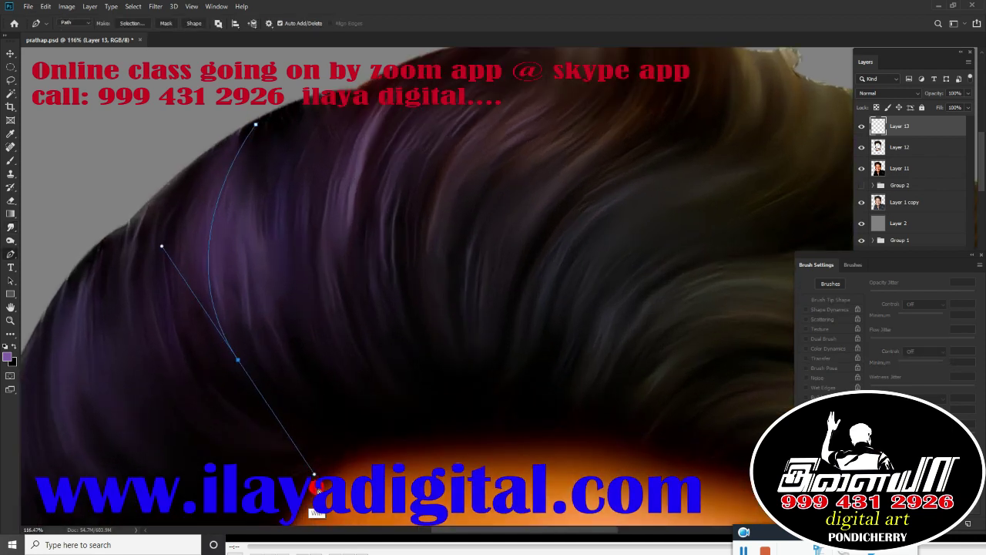
{"action": "left_click_drag", "start_coordinate": [382, 426], "coordinate": [483, 329]}
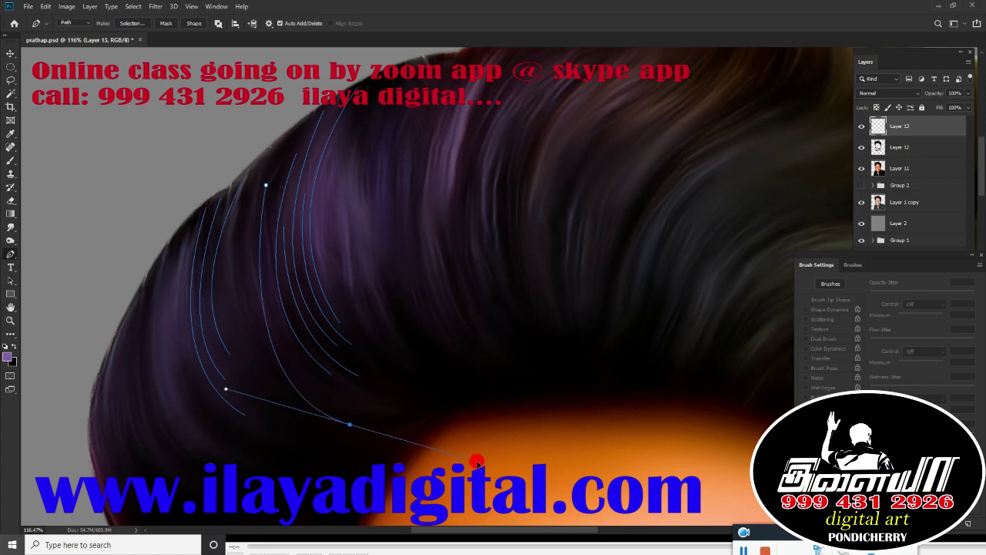
{"action": "left_click_drag", "start_coordinate": [478, 462], "coordinate": [391, 476]}
{"action": "key", "text": "Escape"}
{"action": "left_click", "coordinate": [162, 265]}
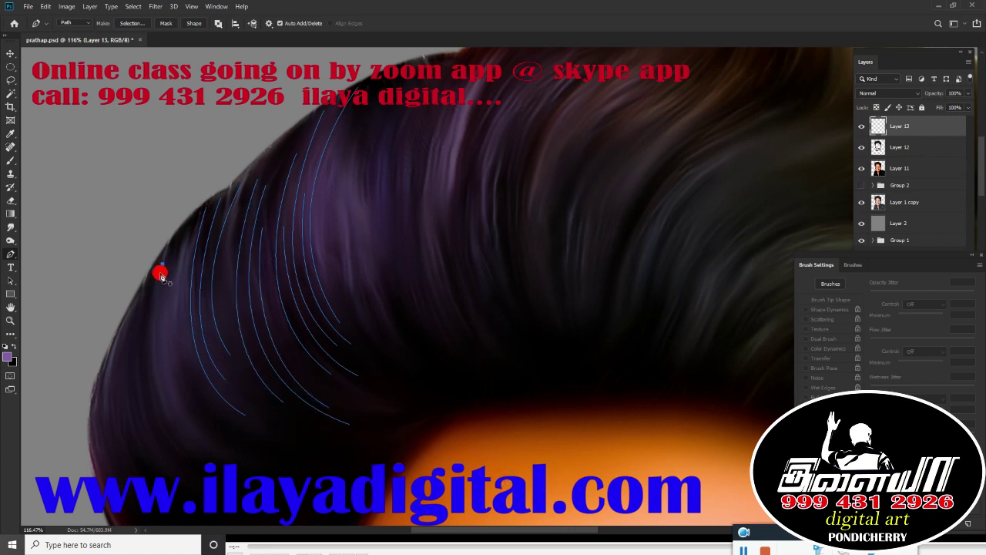
{"action": "left_click_drag", "start_coordinate": [96, 369], "coordinate": [316, 511]}
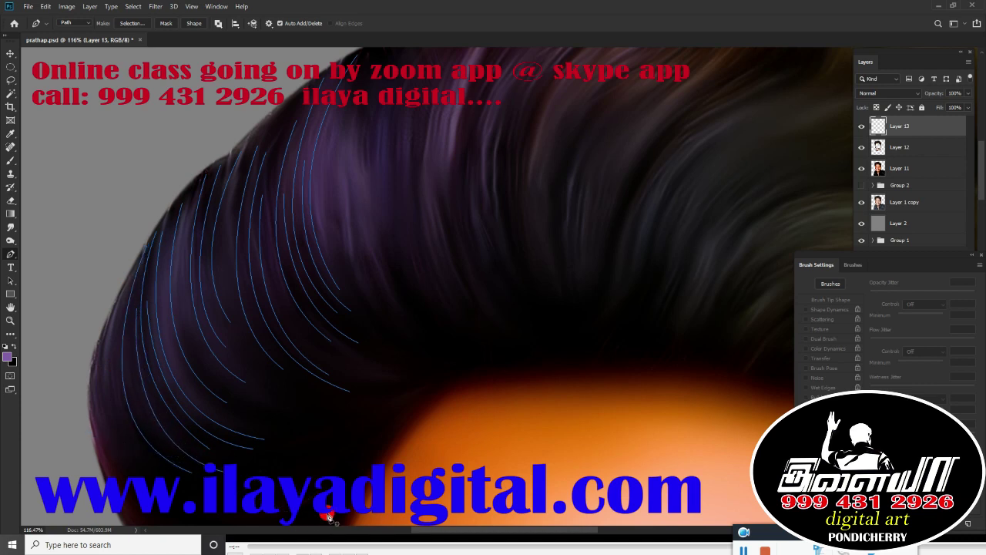
Step: Choose a small 15 px round brush with opacity pen pressure turned off
{"action": "key", "text": "b"}
{"action": "right_click", "coordinate": [219, 199]}
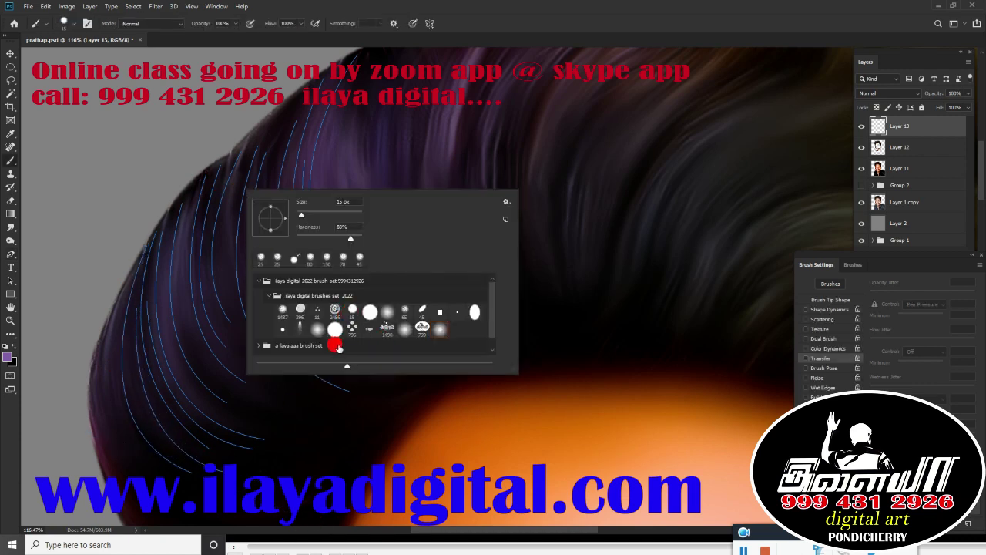
{"action": "left_click", "coordinate": [350, 312]}
{"action": "left_click", "coordinate": [537, 46]}
{"action": "left_click", "coordinate": [924, 304]}
{"action": "left_click", "coordinate": [933, 305]}
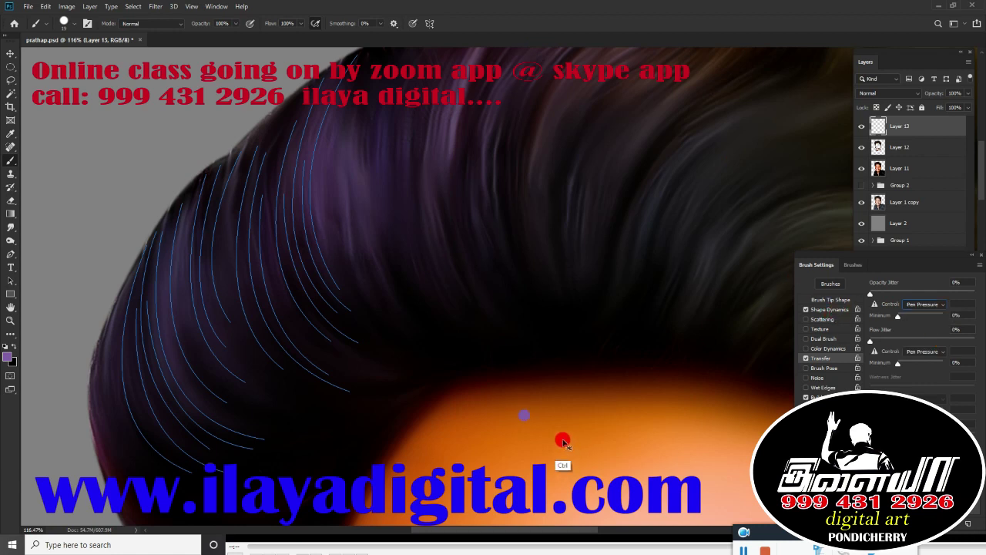
Step: Stroke the paths with the brush, undo it, then make brush size follow pen pressure
{"action": "key", "text": "p"}
{"action": "right_click", "coordinate": [339, 231]}
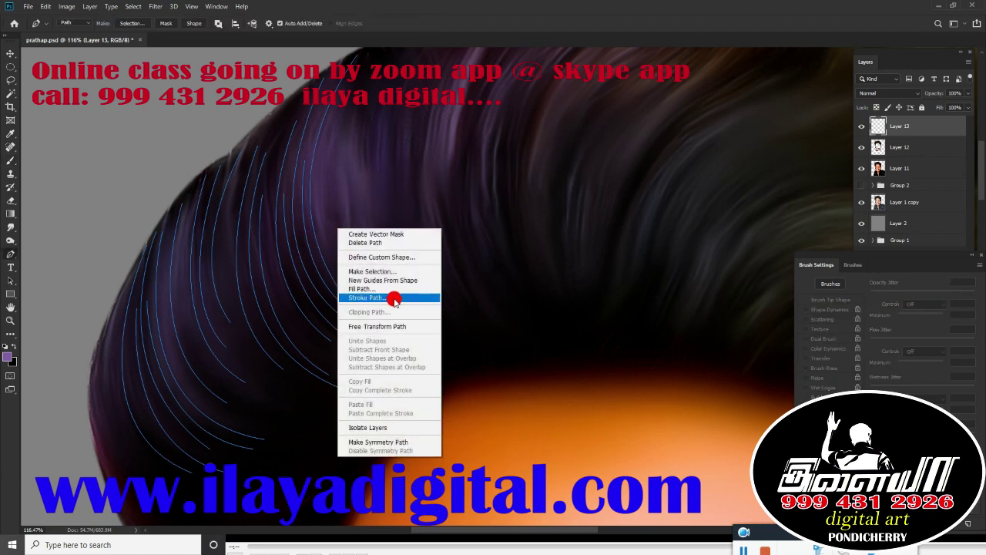
{"action": "left_click", "coordinate": [390, 299]}
{"action": "left_click", "coordinate": [529, 167]}
{"action": "left_click", "coordinate": [477, 187]}
{"action": "left_click", "coordinate": [409, 182]}
{"action": "left_click", "coordinate": [556, 169]}
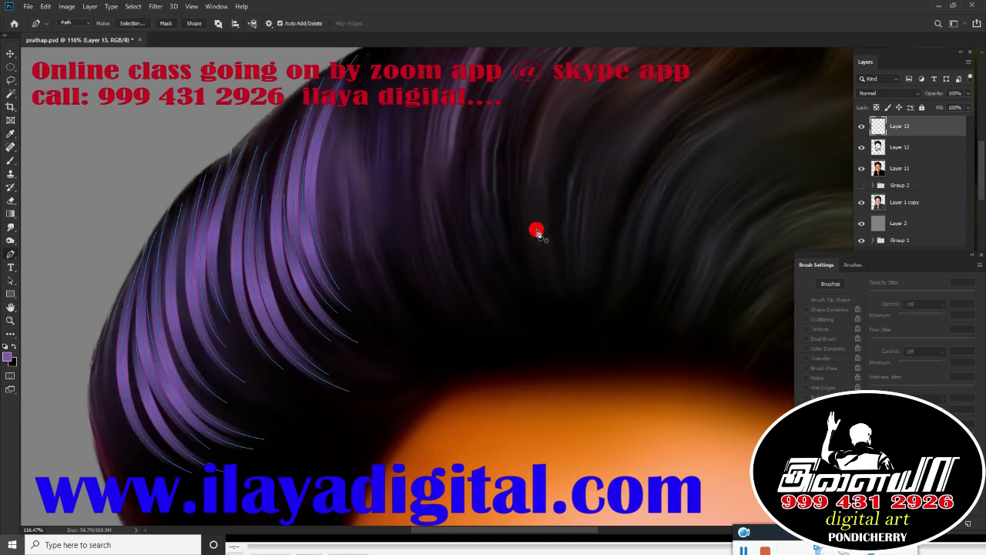
{"action": "key", "text": "ctrl+z"}
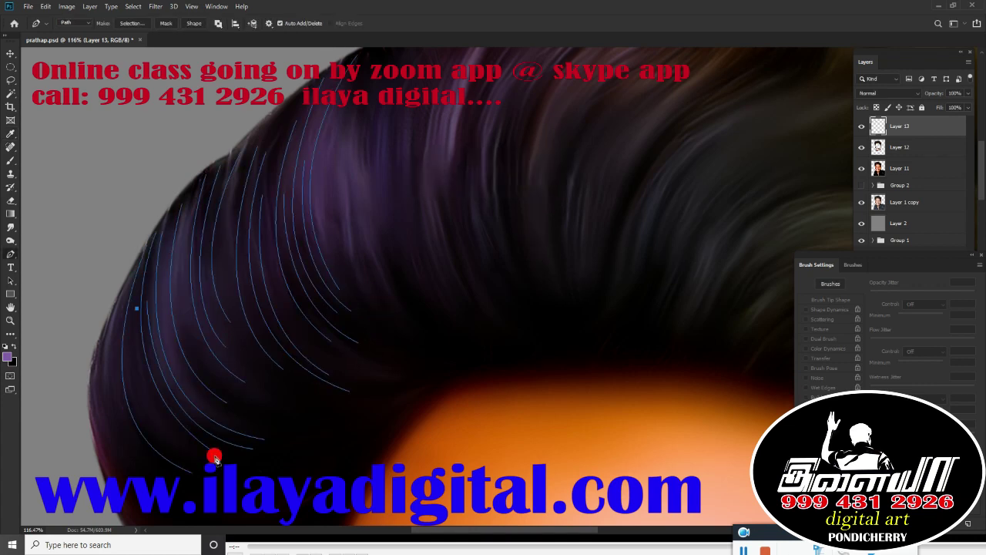
{"action": "key", "text": "b"}
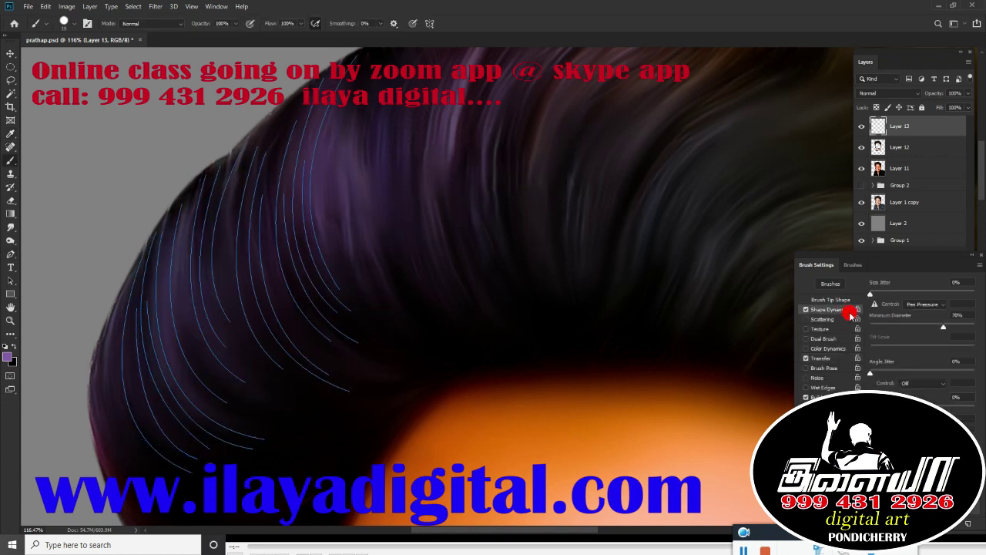
{"action": "left_click", "coordinate": [858, 362]}
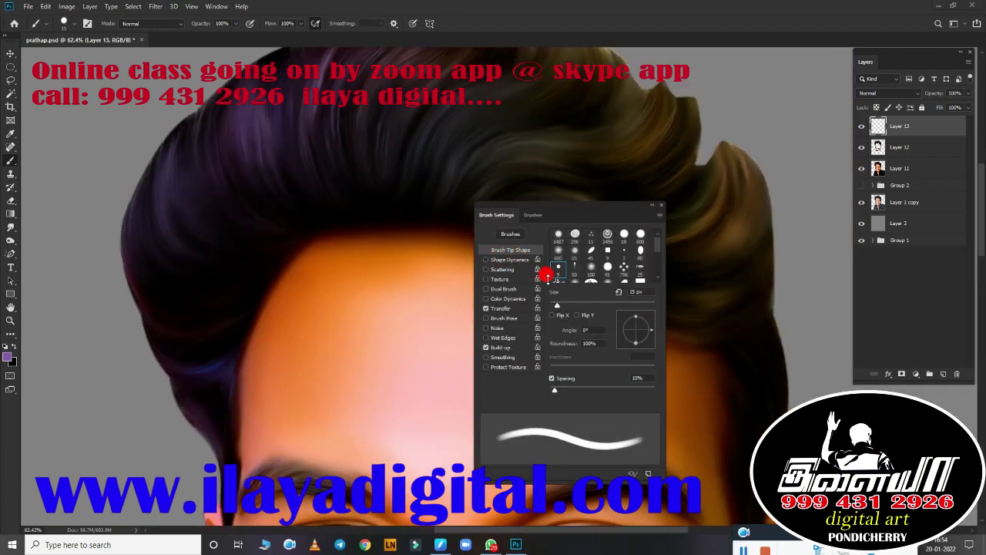
Step: Enable Shape Dynamics size pressure and return to the brush tip shape settings
{"action": "left_click", "coordinate": [414, 23]}
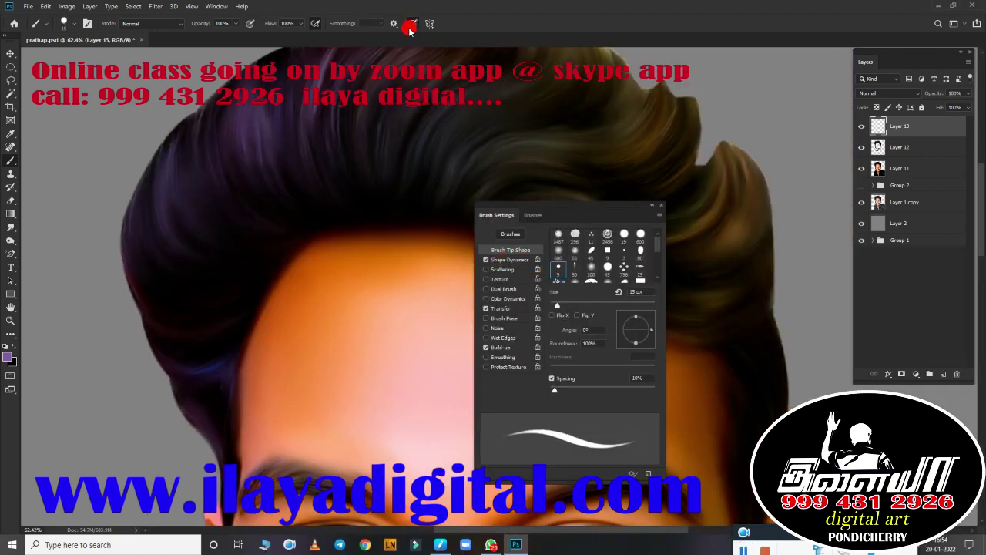
{"action": "left_click", "coordinate": [501, 261]}
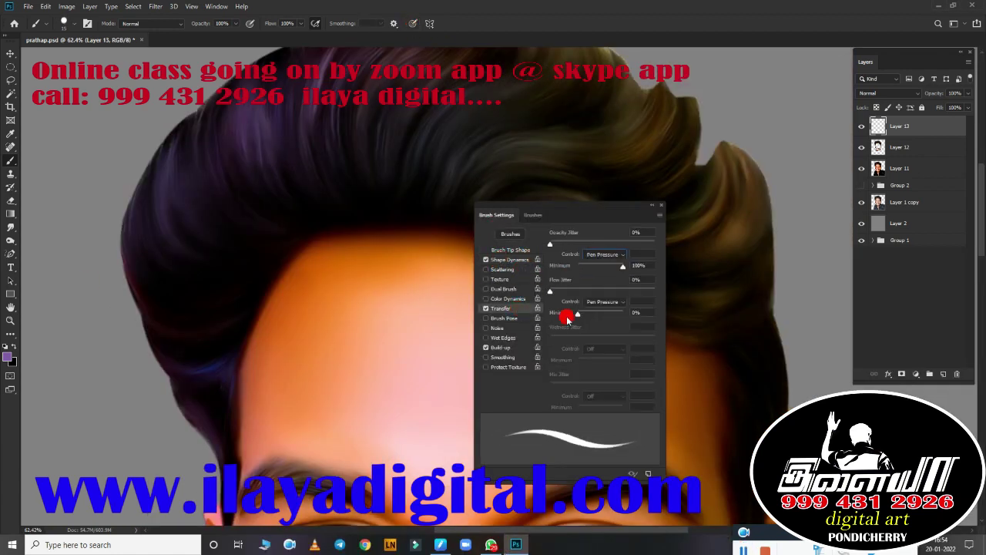
{"action": "left_click", "coordinate": [510, 250]}
{"action": "mouse_move", "coordinate": [615, 207]}
{"action": "left_mouse_down"}
{"action": "mouse_move", "coordinate": [850, 243]}
{"action": "mouse_move", "coordinate": [963, 246]}
{"action": "left_mouse_up"}
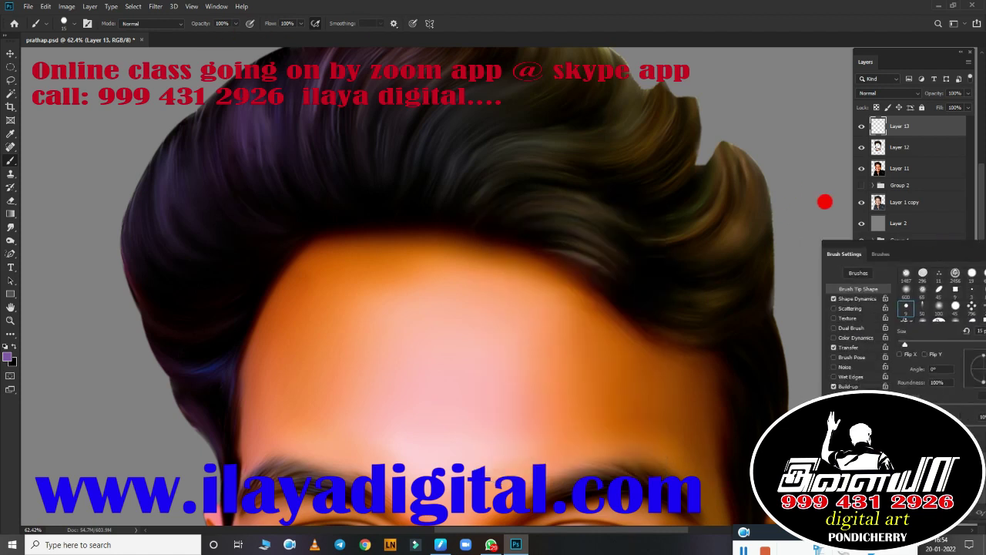
Step: Set the foreground to a warm golden orange and rotate the view to suit the curl
{"action": "left_click", "coordinate": [13, 349]}
{"action": "left_click", "coordinate": [715, 193]}
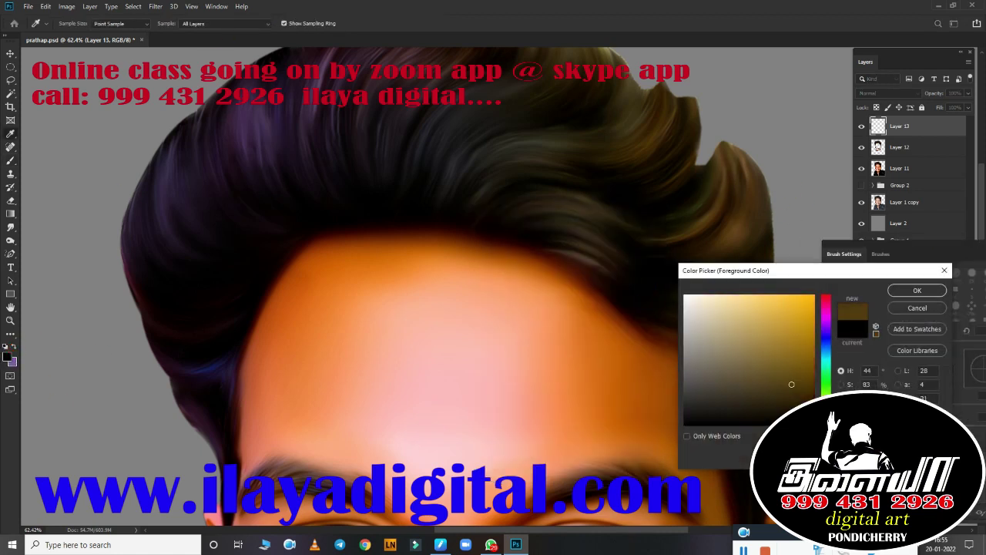
{"action": "left_click", "coordinate": [825, 313]}
{"action": "left_click", "coordinate": [917, 290]}
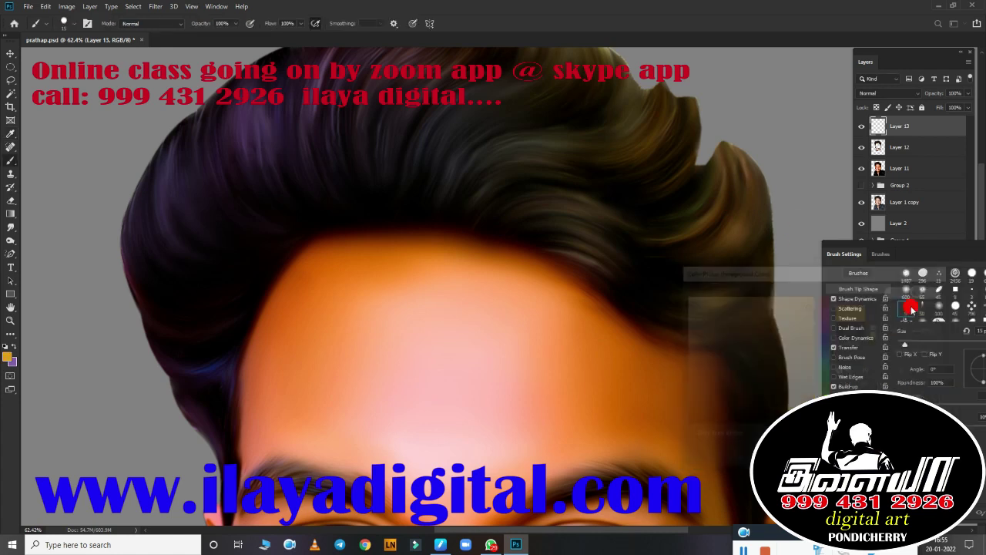
{"action": "key", "text": "r"}
{"action": "left_click_drag", "start_coordinate": [588, 350], "coordinate": [631, 359]}
{"action": "scroll", "coordinate": [630, 359], "scroll_direction": "up", "scroll_amount": 5}
Step: Turn off all stroke smoothing for the brush
{"action": "scroll", "coordinate": [621, 280], "scroll_direction": "up", "scroll_amount": 2}
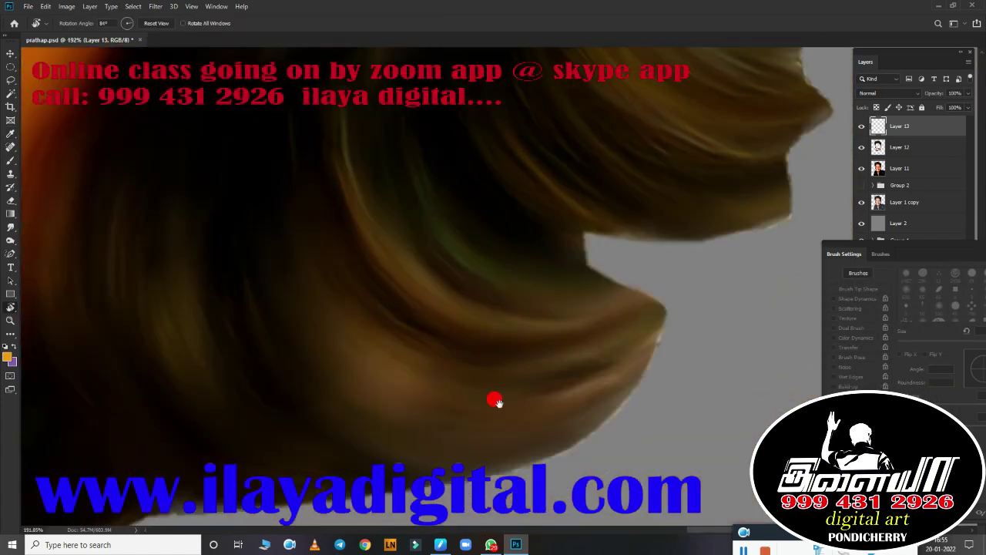
{"action": "left_click", "coordinate": [392, 544]}
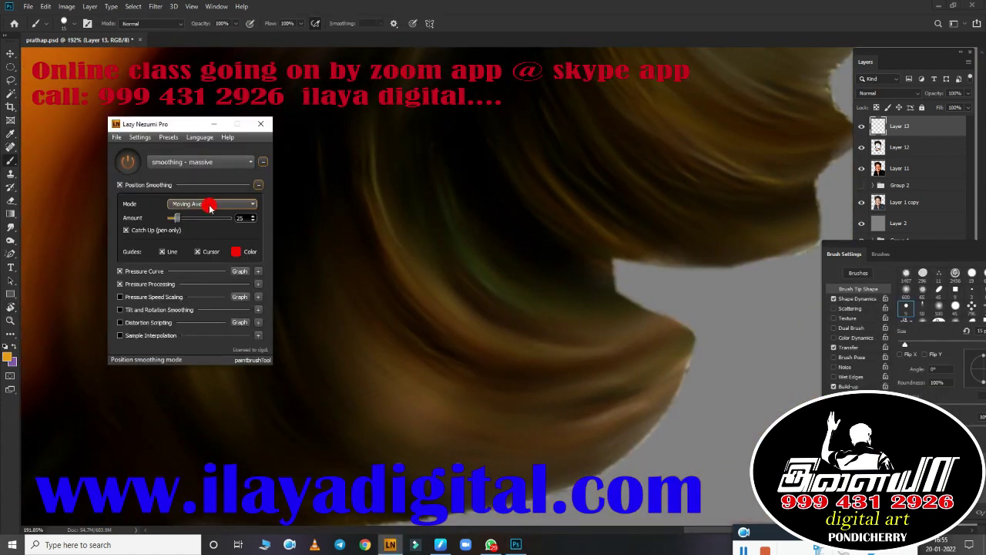
{"action": "left_click", "coordinate": [128, 161]}
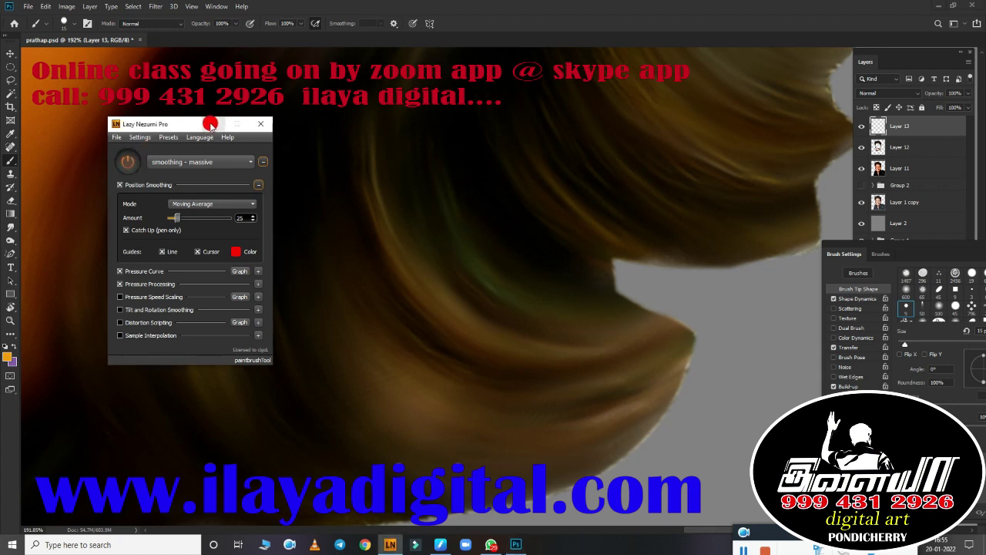
{"action": "left_click", "coordinate": [238, 124]}
Step: Paint the first curved orange strands across the big hair curl
{"action": "scroll", "coordinate": [464, 336], "scroll_direction": "right", "scroll_amount": 3}
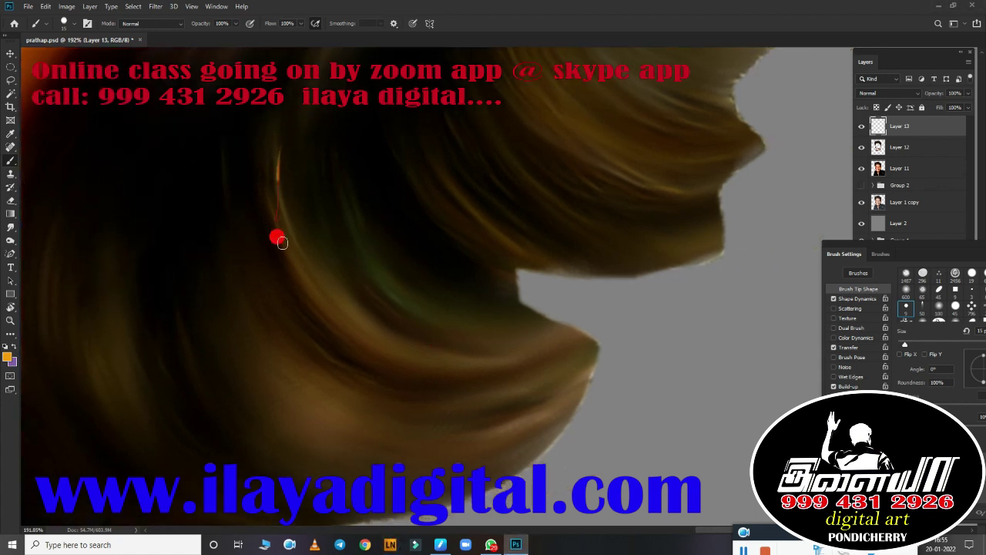
{"action": "left_click_drag", "start_coordinate": [279, 240], "coordinate": [493, 358]}
{"action": "key", "text": "ctrl+z"}
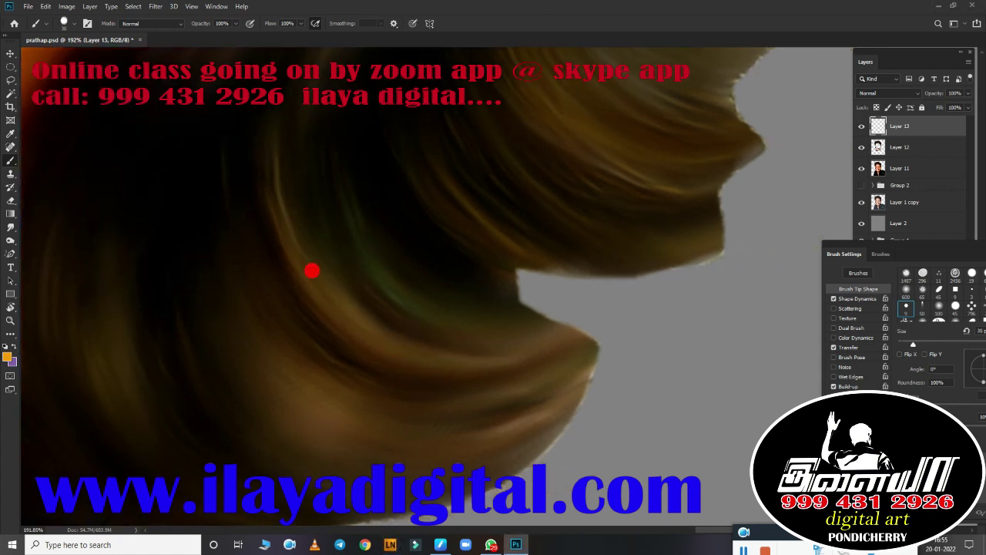
{"action": "left_click_drag", "start_coordinate": [279, 177], "coordinate": [470, 371]}
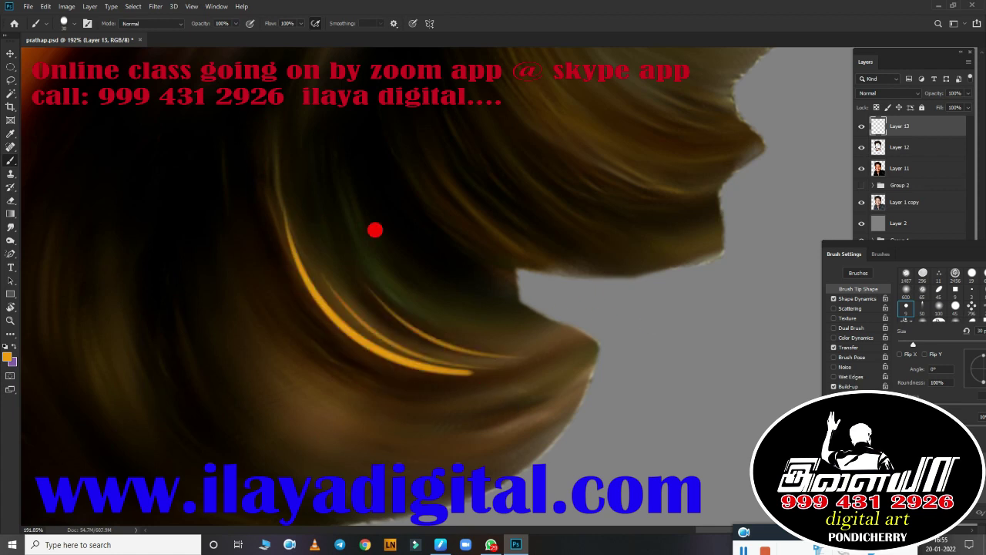
{"action": "left_click_drag", "start_coordinate": [398, 248], "coordinate": [532, 317]}
{"action": "left_click_drag", "start_coordinate": [196, 297], "coordinate": [509, 431]}
{"action": "left_click_drag", "start_coordinate": [278, 297], "coordinate": [551, 389]}
{"action": "left_click_drag", "start_coordinate": [123, 342], "coordinate": [369, 478]}
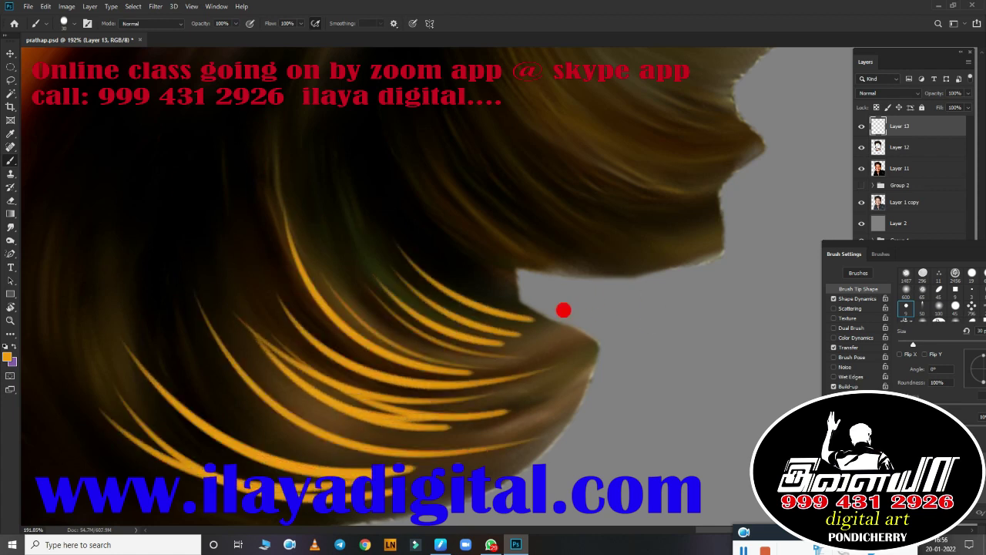
Step: Replace thin undone strokes by switching brush tip and repainting orange highlight strands
{"action": "left_click", "coordinate": [440, 545]}
{"action": "left_click", "coordinate": [454, 339]}
{"action": "left_click_drag", "start_coordinate": [266, 177], "coordinate": [525, 361]}
{"action": "left_click_drag", "start_coordinate": [426, 148], "coordinate": [641, 246]}
{"action": "left_click_drag", "start_coordinate": [141, 412], "coordinate": [321, 482]}
{"action": "key", "text": "ctrl+z"}
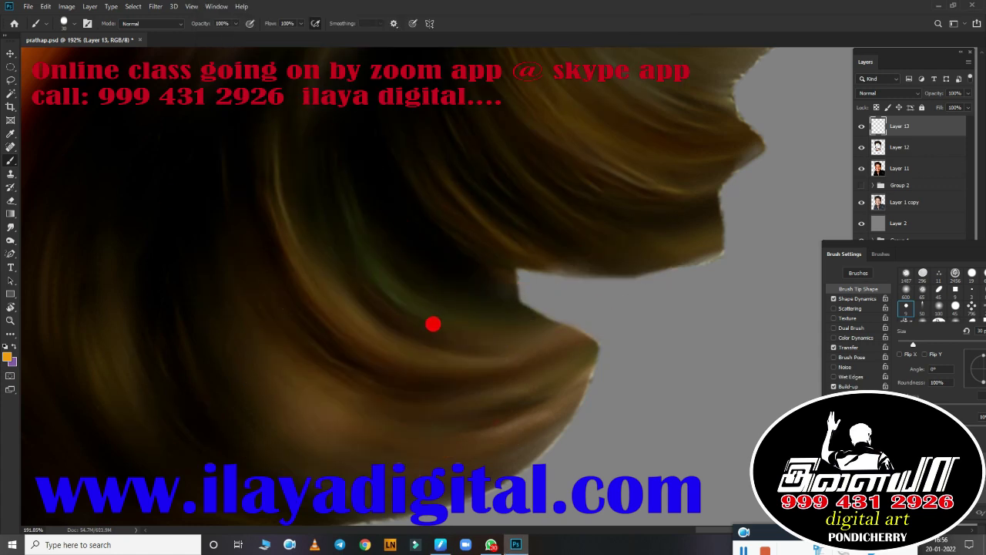
{"action": "right_click", "coordinate": [434, 323]}
{"action": "double_click", "coordinate": [367, 353]}
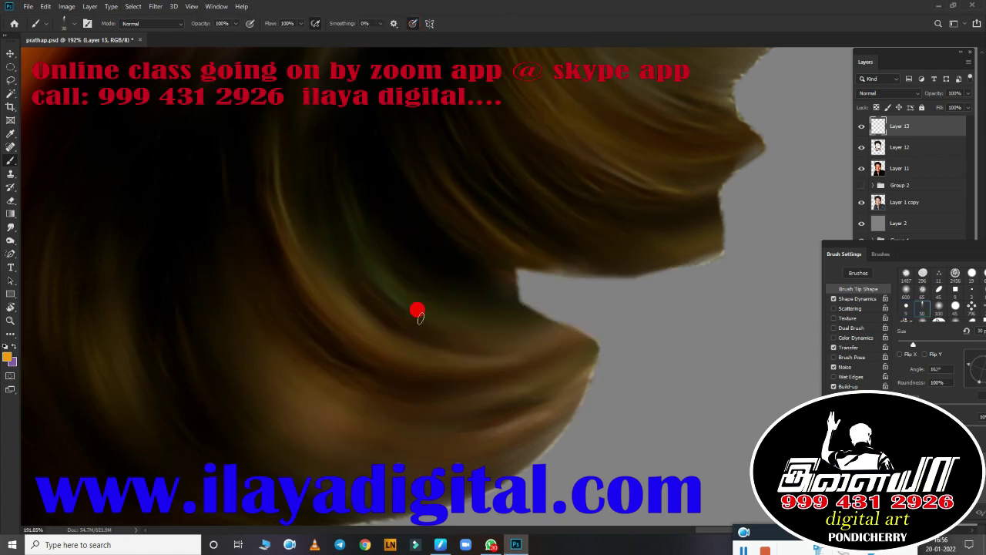
{"action": "scroll", "coordinate": [524, 363], "scroll_direction": "up", "scroll_amount": 3, "text": "alt"}
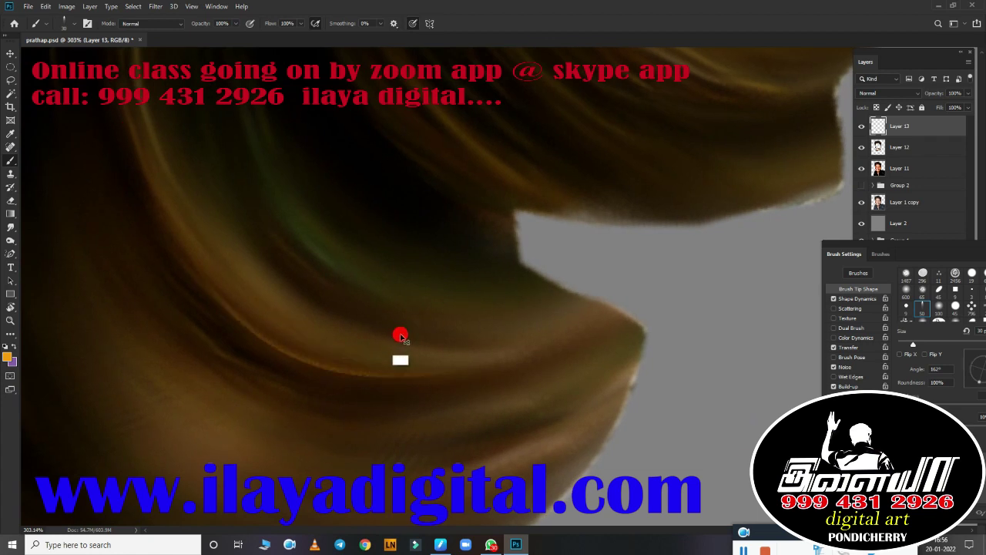
{"action": "left_click_drag", "start_coordinate": [224, 280], "coordinate": [385, 315]}
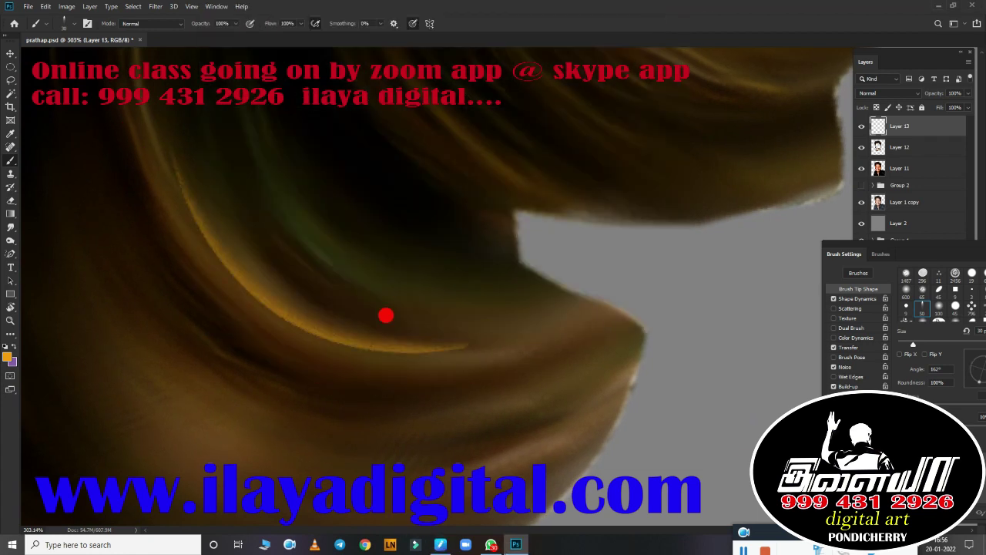
{"action": "mouse_move", "coordinate": [154, 162]}
{"action": "left_mouse_down"}
{"action": "mouse_move", "coordinate": [330, 334]}
{"action": "mouse_move", "coordinate": [336, 377]}
{"action": "left_mouse_up"}
Step: Paint highlight strands along the curled lock, rotating the canvas to follow the curl
{"action": "key", "text": "ctrl+0"}
{"action": "scroll", "coordinate": [493, 347], "scroll_direction": "up", "scroll_amount": 3}
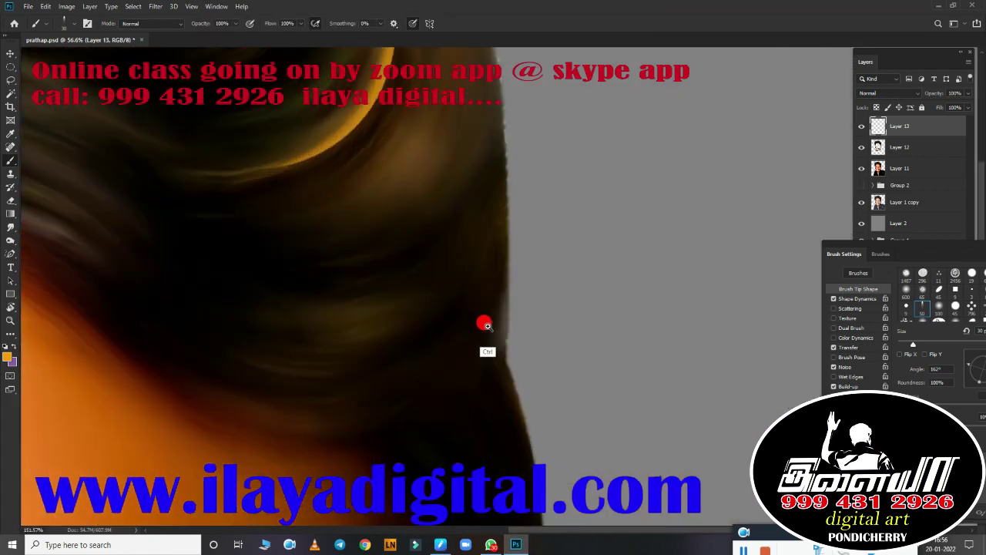
{"action": "scroll", "coordinate": [482, 324], "scroll_direction": "up", "scroll_amount": 2}
{"action": "left_click_drag", "start_coordinate": [431, 369], "coordinate": [454, 126]}
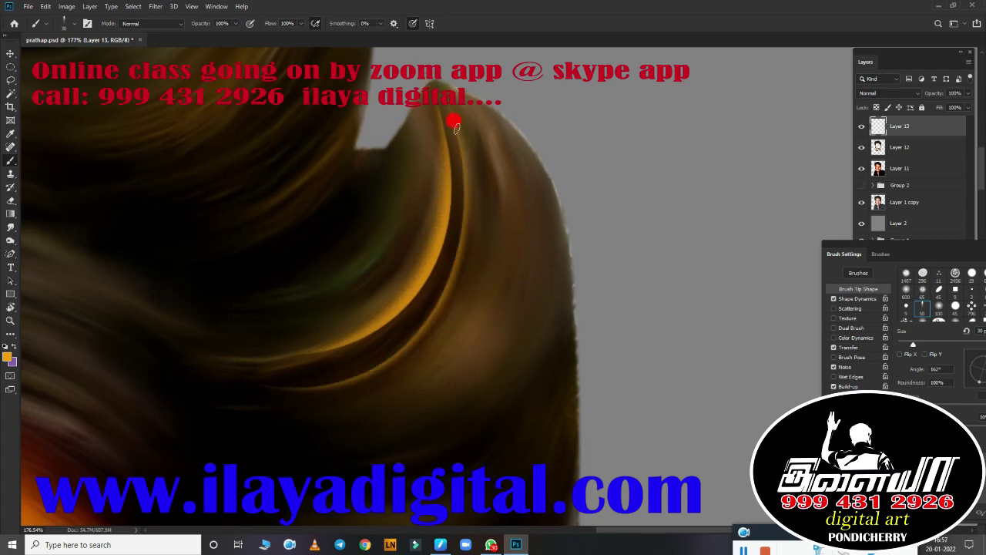
{"action": "mouse_move", "coordinate": [501, 362]}
{"action": "left_mouse_down"}
{"action": "mouse_move", "coordinate": [451, 110]}
{"action": "mouse_move", "coordinate": [550, 200]}
{"action": "left_mouse_up"}
{"action": "left_click_drag", "start_coordinate": [539, 134], "coordinate": [491, 279]}
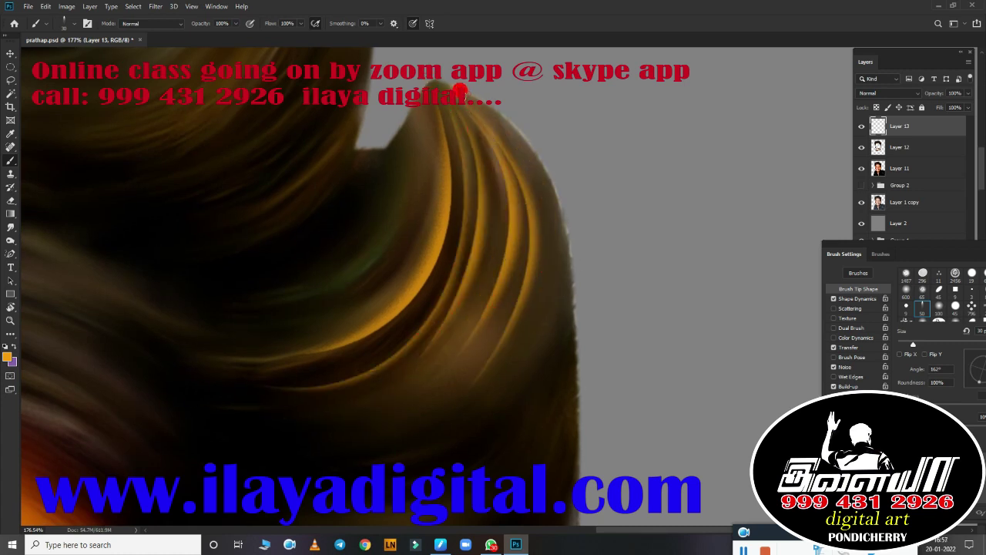
{"action": "scroll", "coordinate": [468, 388], "scroll_direction": "down", "scroll_amount": 3}
{"action": "key", "text": "r"}
{"action": "left_click_drag", "start_coordinate": [480, 419], "coordinate": [497, 356]}
{"action": "scroll", "coordinate": [499, 355], "scroll_direction": "up", "scroll_amount": 3}
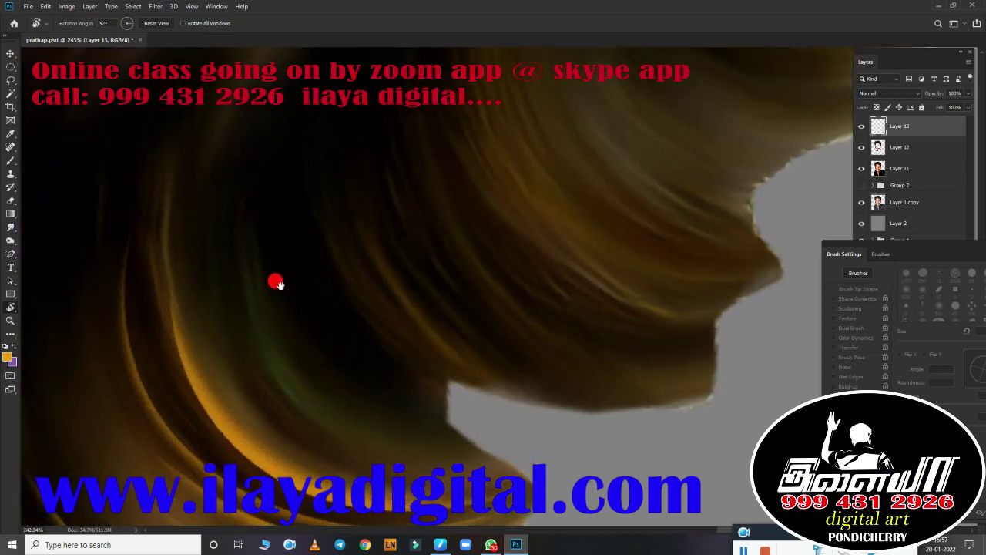
{"action": "key", "text": "b"}
{"action": "mouse_move", "coordinate": [224, 148]}
{"action": "left_mouse_down"}
{"action": "mouse_move", "coordinate": [283, 295]}
{"action": "mouse_move", "coordinate": [455, 431]}
{"action": "left_mouse_up"}
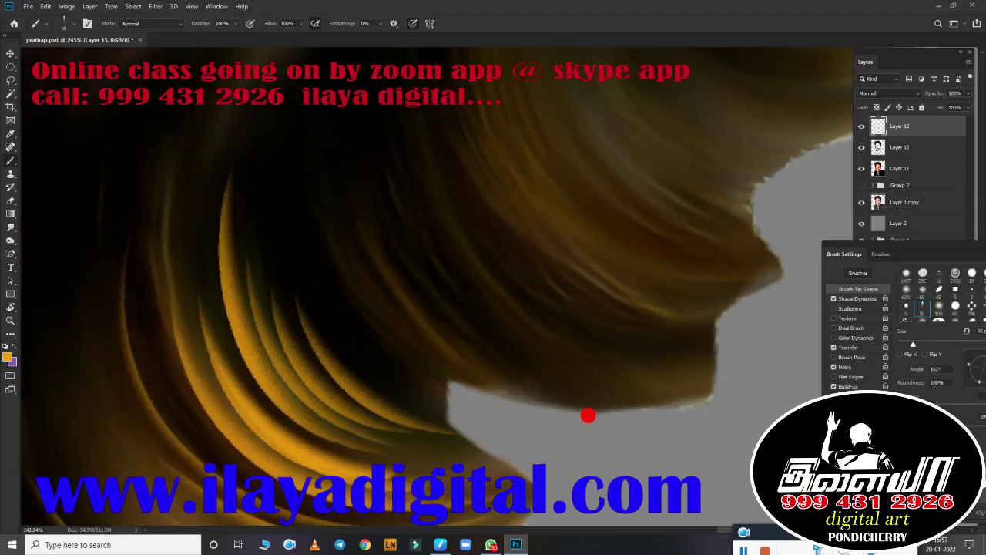
Step: Paint a golden highlight along the lower curl, discarding a too-bright attempt
{"action": "left_click", "coordinate": [857, 298]}
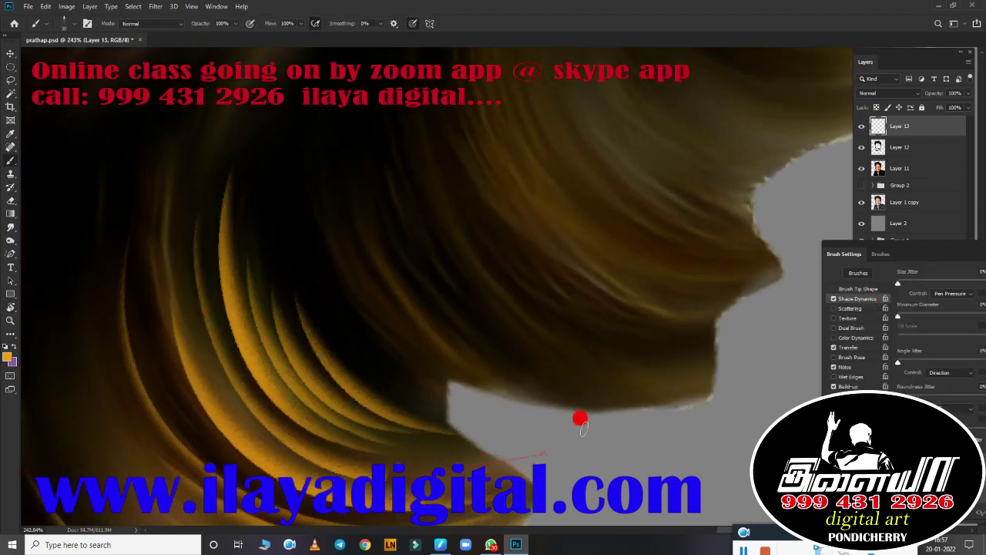
{"action": "scroll", "coordinate": [324, 221], "scroll_direction": "up", "scroll_amount": 2}
{"action": "mouse_move", "coordinate": [604, 401]}
{"action": "left_mouse_down"}
{"action": "mouse_move", "coordinate": [464, 370]}
{"action": "mouse_move", "coordinate": [634, 383]}
{"action": "left_mouse_up"}
{"action": "key", "text": "ctrl+z"}
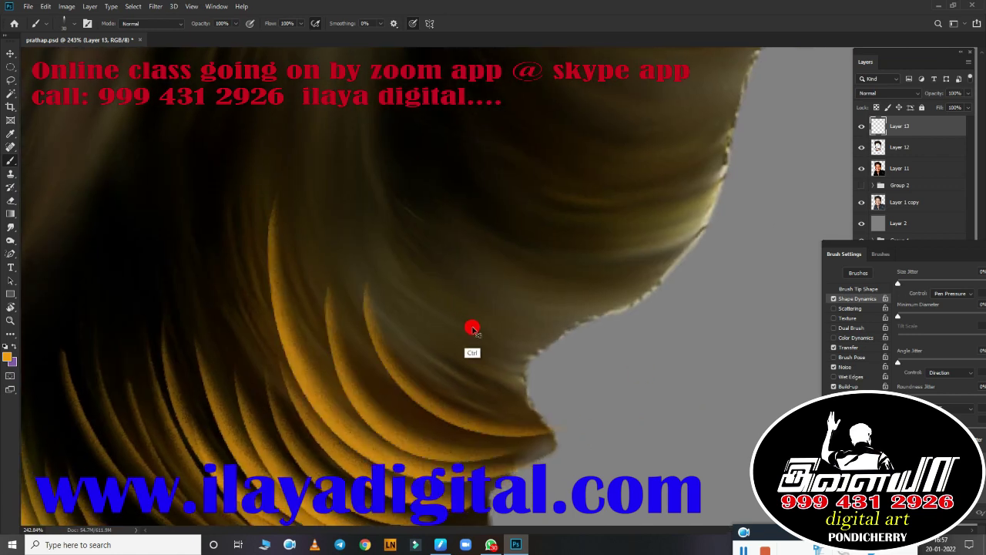
{"action": "scroll", "coordinate": [509, 349], "scroll_direction": "down", "scroll_amount": 3}
{"action": "scroll", "coordinate": [514, 368], "scroll_direction": "up", "scroll_amount": 2}
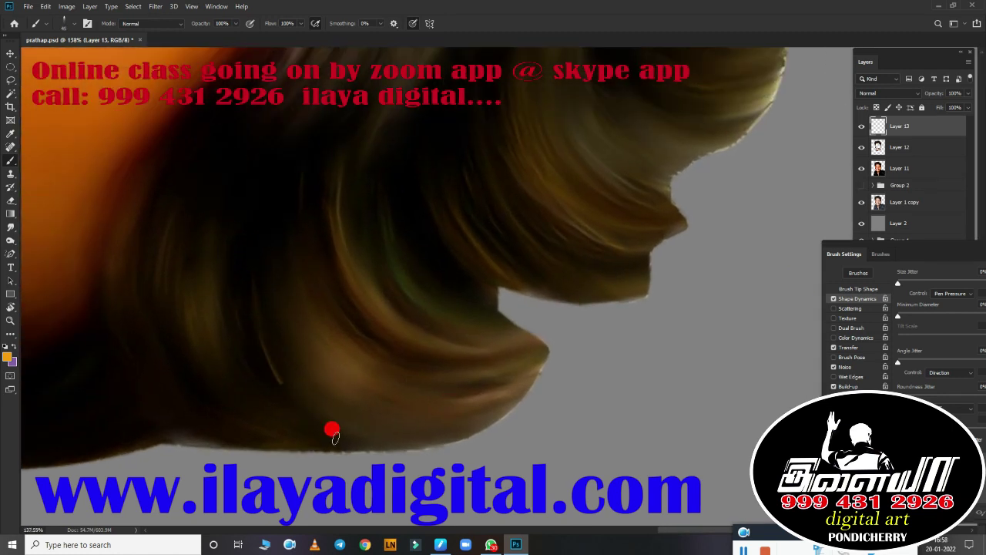
{"action": "left_click_drag", "start_coordinate": [332, 430], "coordinate": [431, 419]}
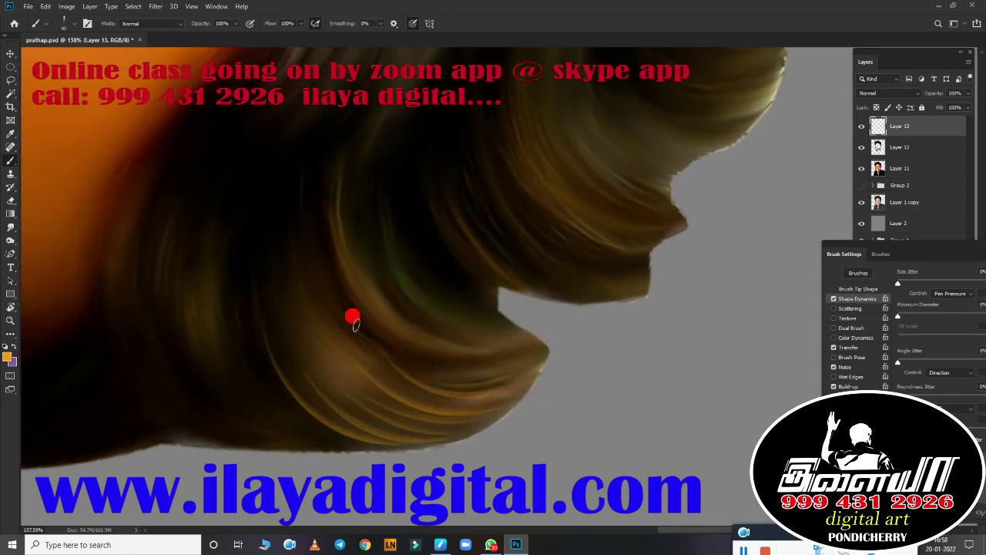
Step: Add golden strands on the left curl, the lower curl and toward the right curl tip
{"action": "left_click_drag", "start_coordinate": [250, 402], "coordinate": [207, 258]}
{"action": "scroll", "coordinate": [332, 344], "scroll_direction": "left", "scroll_amount": 5}
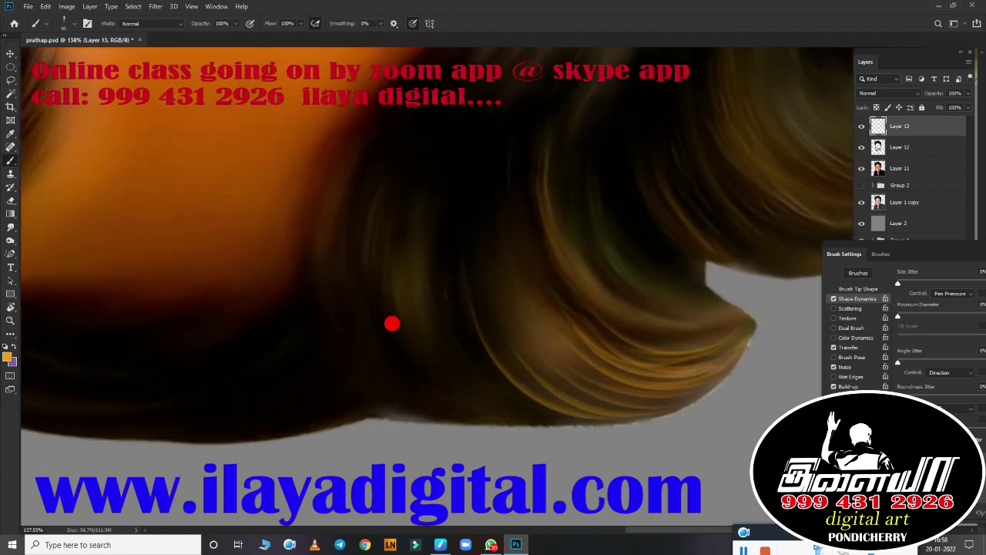
{"action": "left_click_drag", "start_coordinate": [416, 408], "coordinate": [385, 249]}
{"action": "left_click_drag", "start_coordinate": [470, 419], "coordinate": [436, 269]}
{"action": "mouse_move", "coordinate": [555, 416]}
{"action": "left_mouse_down"}
{"action": "mouse_move", "coordinate": [489, 303]}
{"action": "mouse_move", "coordinate": [660, 385]}
{"action": "left_mouse_up"}
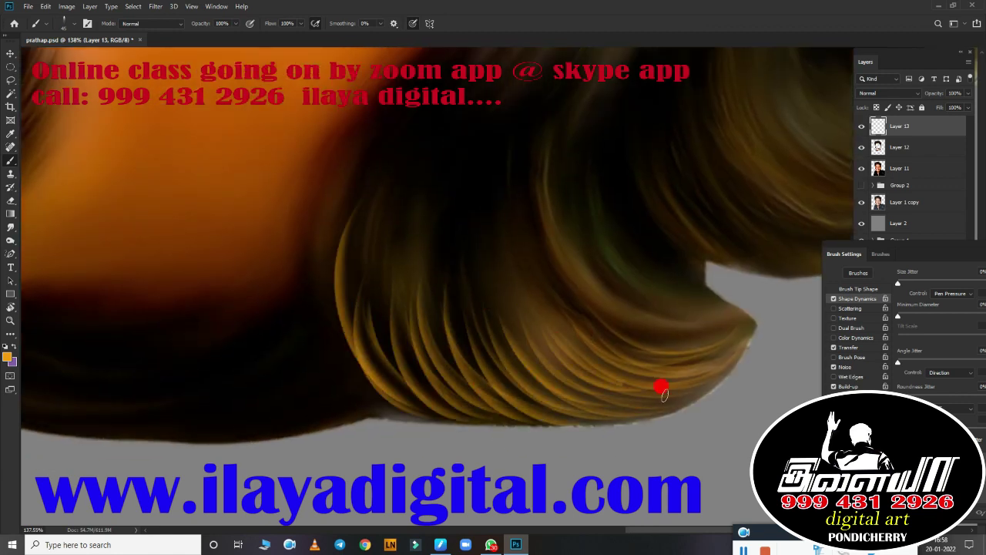
{"action": "left_click_drag", "start_coordinate": [590, 343], "coordinate": [745, 323]}
{"action": "left_click_drag", "start_coordinate": [327, 267], "coordinate": [419, 423]}
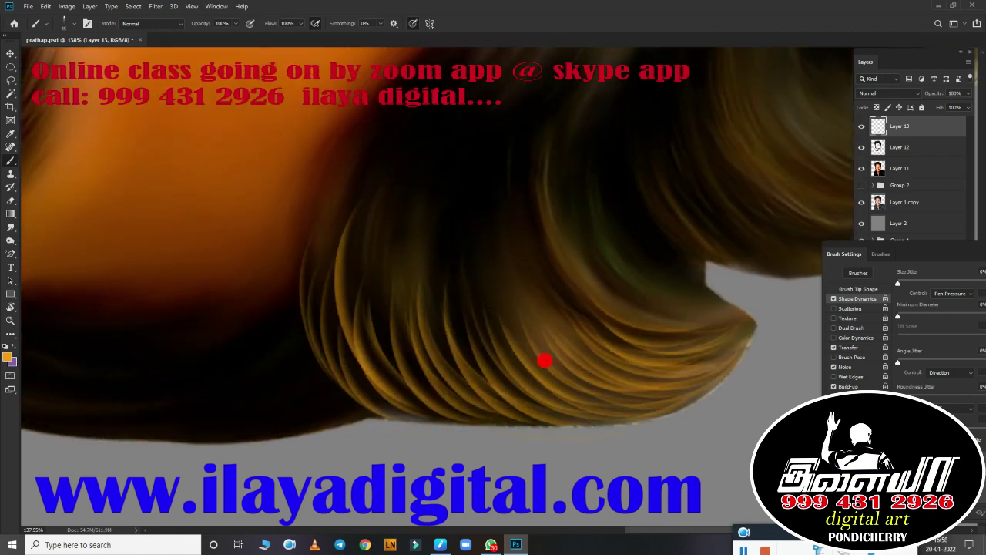
Step: Rotate the canvas to a new angle and paint fine highlight strands across the hair
{"action": "key", "text": "ctrl+0"}
{"action": "scroll", "coordinate": [522, 390], "scroll_direction": "up", "scroll_amount": 5}
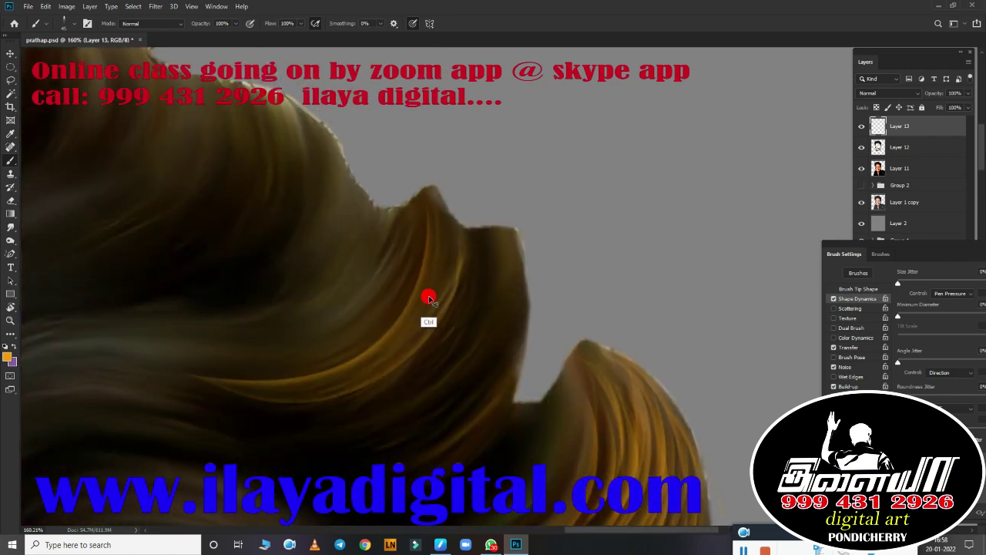
{"action": "key", "text": "r"}
{"action": "left_click_drag", "start_coordinate": [430, 299], "coordinate": [227, 434]}
{"action": "left_click_drag", "start_coordinate": [486, 293], "coordinate": [154, 286]}
{"action": "key", "text": "b"}
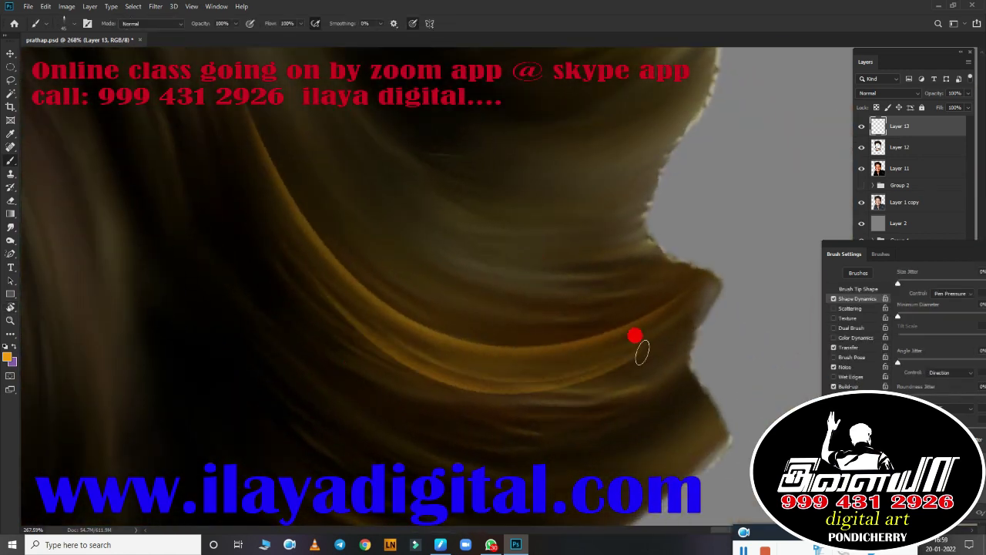
{"action": "left_click_drag", "start_coordinate": [358, 416], "coordinate": [671, 370]}
{"action": "left_click_drag", "start_coordinate": [343, 459], "coordinate": [678, 386]}
{"action": "left_click_drag", "start_coordinate": [362, 269], "coordinate": [555, 264]}
{"action": "mouse_move", "coordinate": [378, 323]}
{"action": "left_mouse_down"}
{"action": "mouse_move", "coordinate": [475, 380]}
{"action": "mouse_move", "coordinate": [370, 330]}
{"action": "left_mouse_up"}
Step: Paint more golden strands along the curl, turning the canvas to follow its direction
{"action": "left_click_drag", "start_coordinate": [370, 388], "coordinate": [426, 310]}
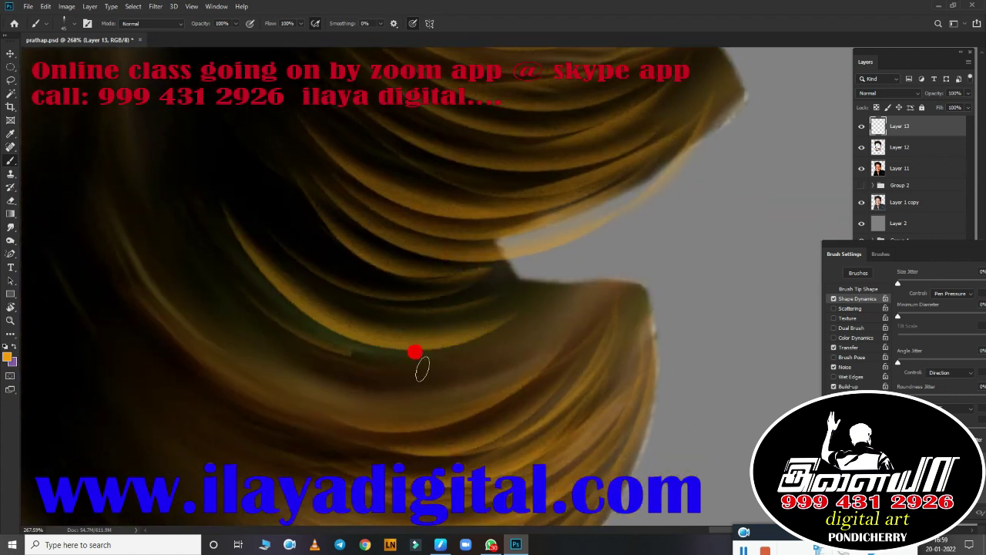
{"action": "scroll", "coordinate": [506, 330], "scroll_direction": "down", "scroll_amount": 5}
{"action": "scroll", "coordinate": [554, 336], "scroll_direction": "up", "scroll_amount": 2}
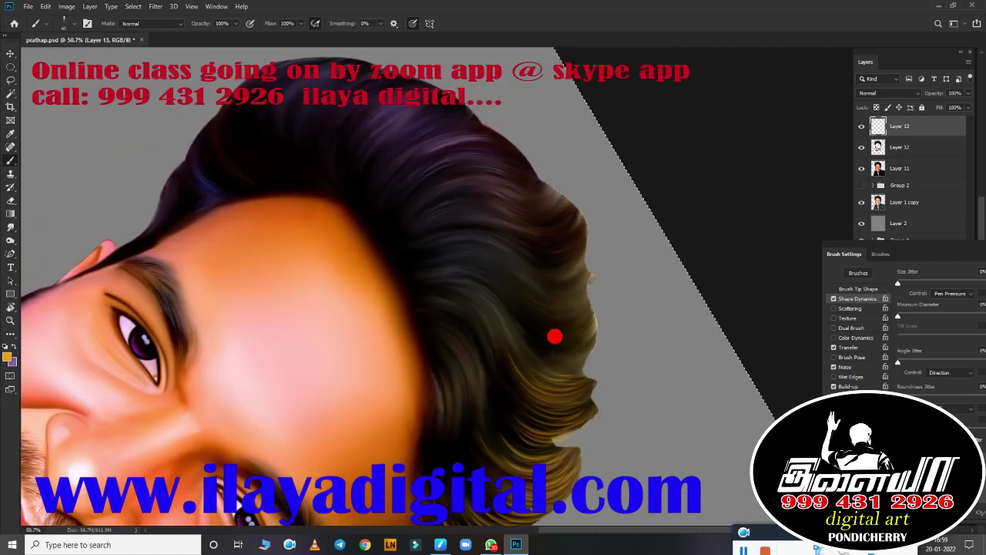
{"action": "scroll", "coordinate": [555, 336], "scroll_direction": "up", "scroll_amount": 5}
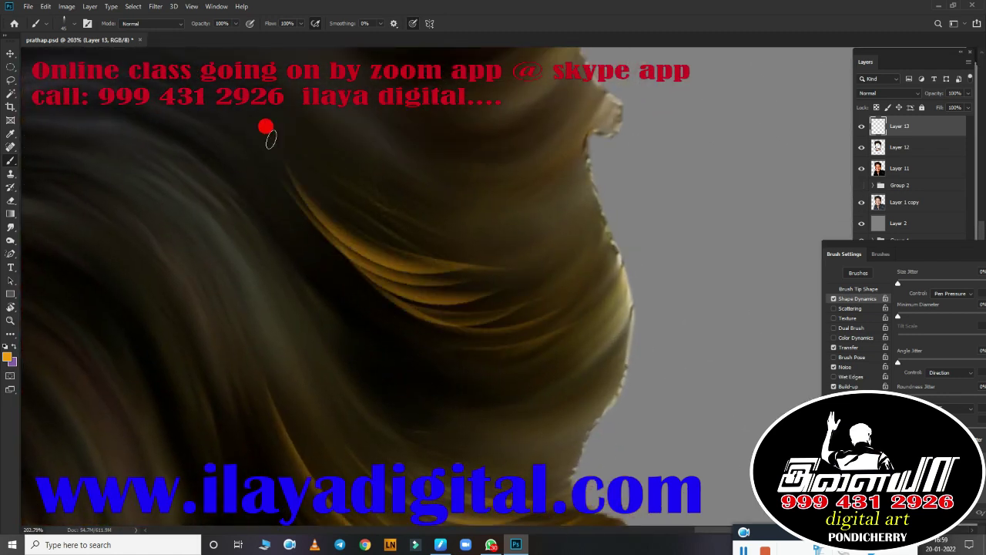
{"action": "left_click_drag", "start_coordinate": [265, 128], "coordinate": [583, 315]}
{"action": "mouse_move", "coordinate": [385, 332]}
{"action": "left_mouse_down"}
{"action": "mouse_move", "coordinate": [590, 334]}
{"action": "mouse_move", "coordinate": [473, 358]}
{"action": "mouse_move", "coordinate": [594, 286]}
{"action": "mouse_move", "coordinate": [450, 316]}
{"action": "mouse_move", "coordinate": [214, 133]}
{"action": "left_mouse_up"}
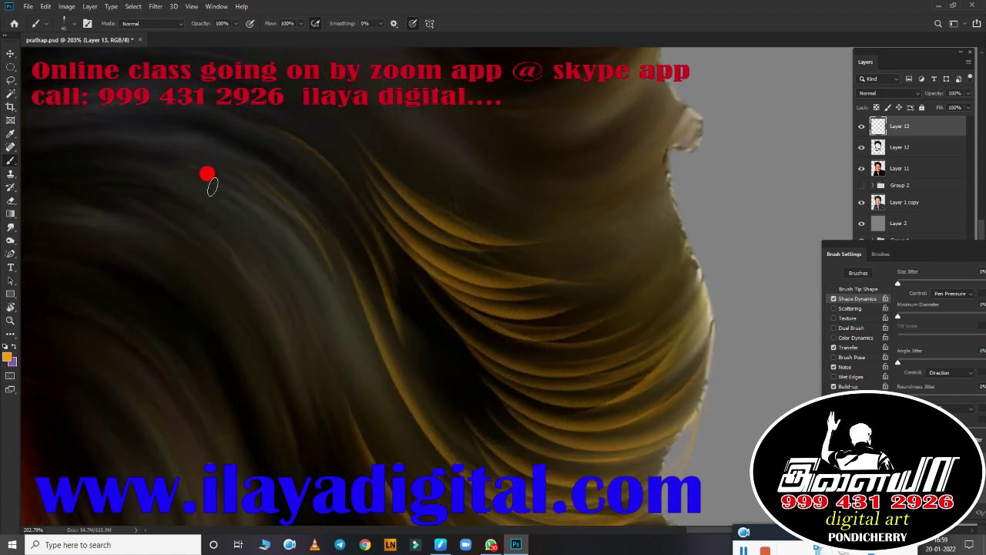
{"action": "mouse_move", "coordinate": [298, 352]}
{"action": "left_mouse_down"}
{"action": "mouse_move", "coordinate": [436, 238]}
{"action": "mouse_move", "coordinate": [269, 198]}
{"action": "mouse_move", "coordinate": [339, 197]}
{"action": "mouse_move", "coordinate": [493, 418]}
{"action": "mouse_move", "coordinate": [300, 330]}
{"action": "mouse_move", "coordinate": [482, 429]}
{"action": "mouse_move", "coordinate": [325, 281]}
{"action": "mouse_move", "coordinate": [547, 277]}
{"action": "mouse_move", "coordinate": [295, 352]}
{"action": "mouse_move", "coordinate": [451, 375]}
{"action": "mouse_move", "coordinate": [479, 399]}
{"action": "mouse_move", "coordinate": [517, 393]}
{"action": "left_mouse_up"}
{"action": "scroll", "coordinate": [535, 379], "scroll_direction": "down", "scroll_amount": 3}
Step: Rotate the canvas so the hair edge lies flat and paint light strands along the lower hair edge
{"action": "scroll", "coordinate": [555, 403], "scroll_direction": "down", "scroll_amount": 2}
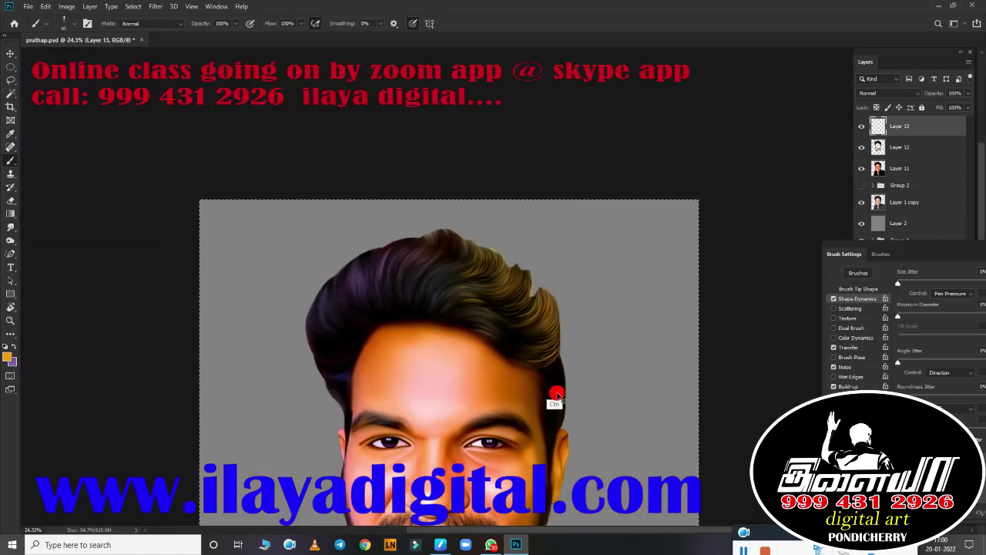
{"action": "scroll", "coordinate": [555, 403], "scroll_direction": "up", "scroll_amount": 3}
{"action": "scroll", "coordinate": [493, 246], "scroll_direction": "right", "scroll_amount": 2}
{"action": "left_click_drag", "start_coordinate": [410, 229], "coordinate": [474, 282]}
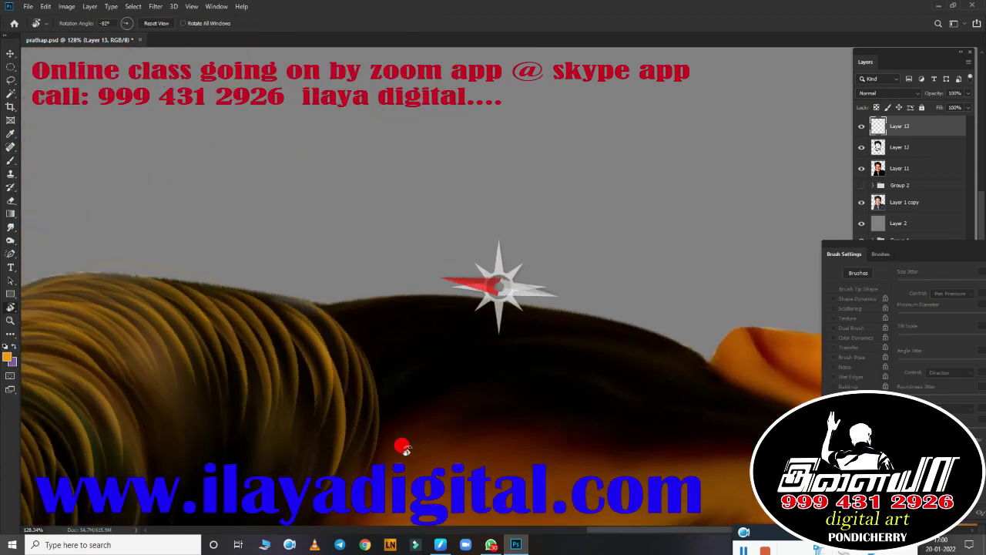
{"action": "scroll", "coordinate": [504, 347], "scroll_direction": "up", "scroll_amount": 2}
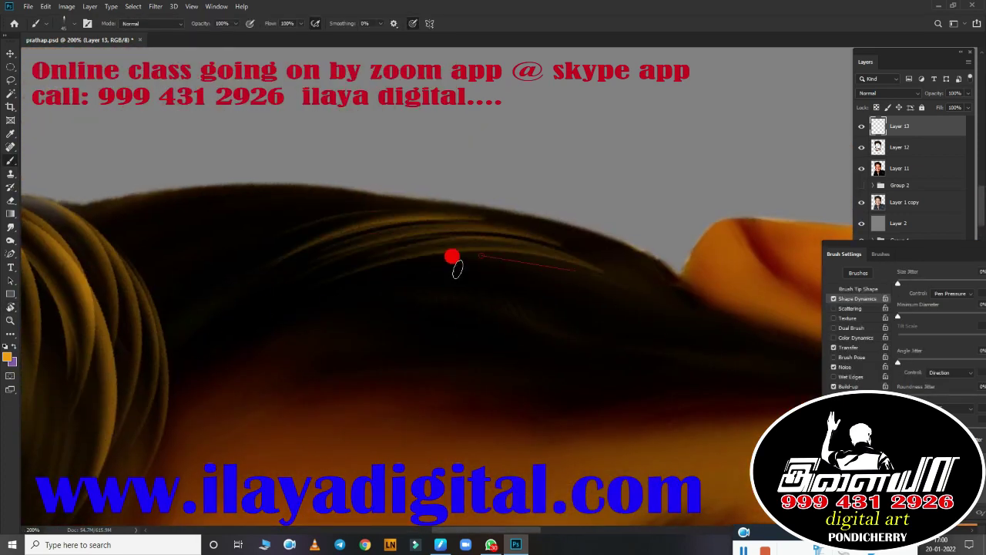
{"action": "scroll", "coordinate": [337, 273], "scroll_direction": "right", "scroll_amount": 3}
{"action": "left_click_drag", "start_coordinate": [304, 358], "coordinate": [439, 368]}
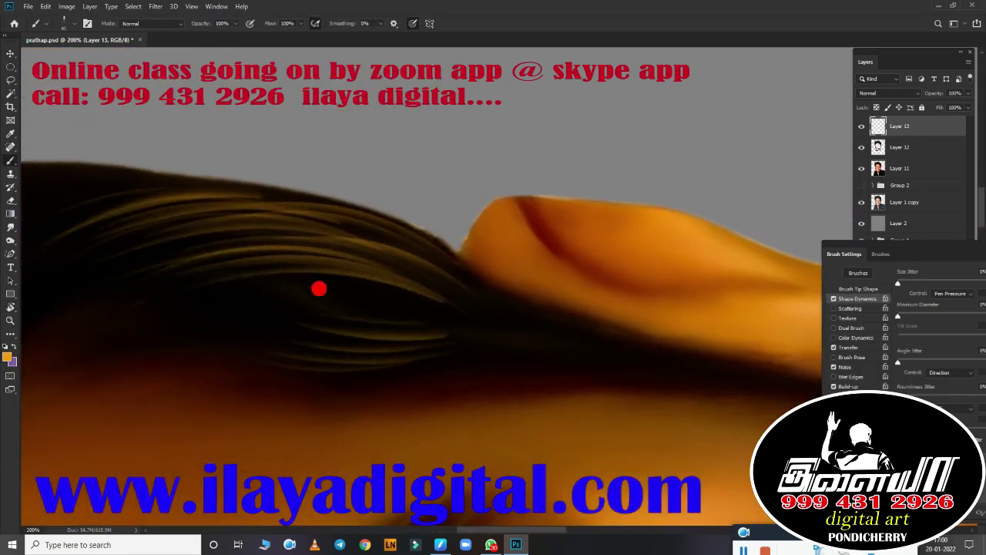
{"action": "left_click_drag", "start_coordinate": [319, 285], "coordinate": [767, 387]}
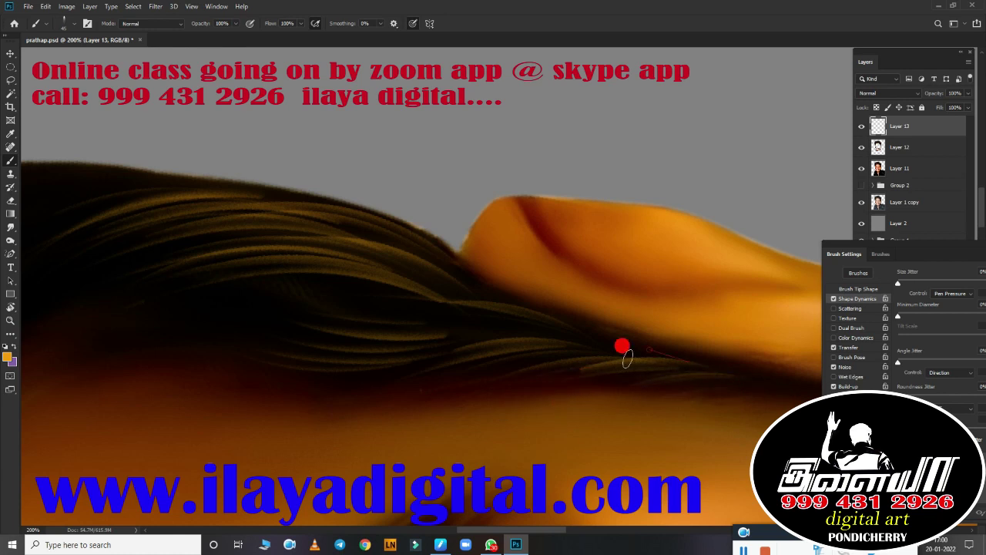
Step: Turn the canvas to show the hair's top edge and adjust Lazy Nezumi Pro stroke smoothing
{"action": "left_click_drag", "start_coordinate": [297, 317], "coordinate": [687, 367]}
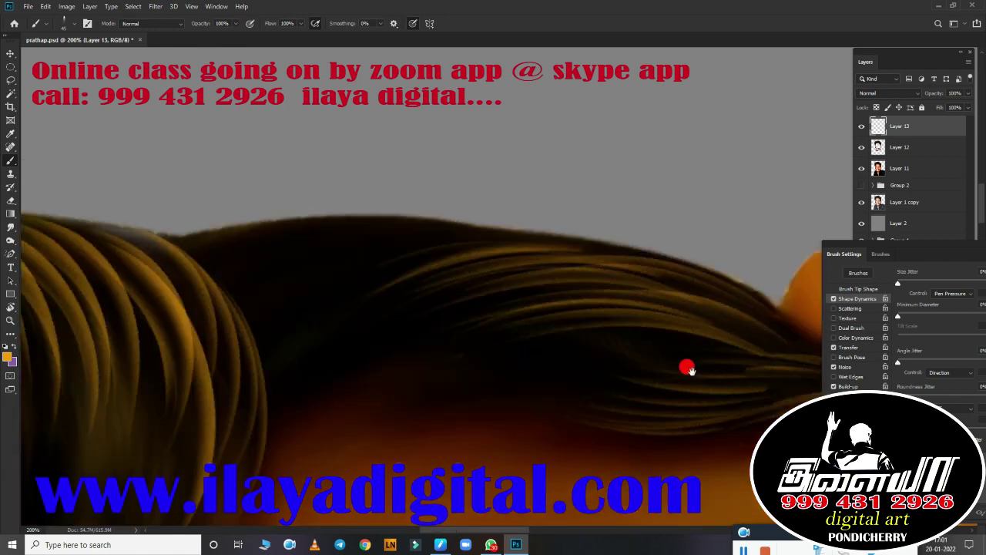
{"action": "mouse_move", "coordinate": [177, 267]}
{"action": "left_mouse_down"}
{"action": "mouse_move", "coordinate": [369, 346]}
{"action": "mouse_move", "coordinate": [224, 352]}
{"action": "left_mouse_up"}
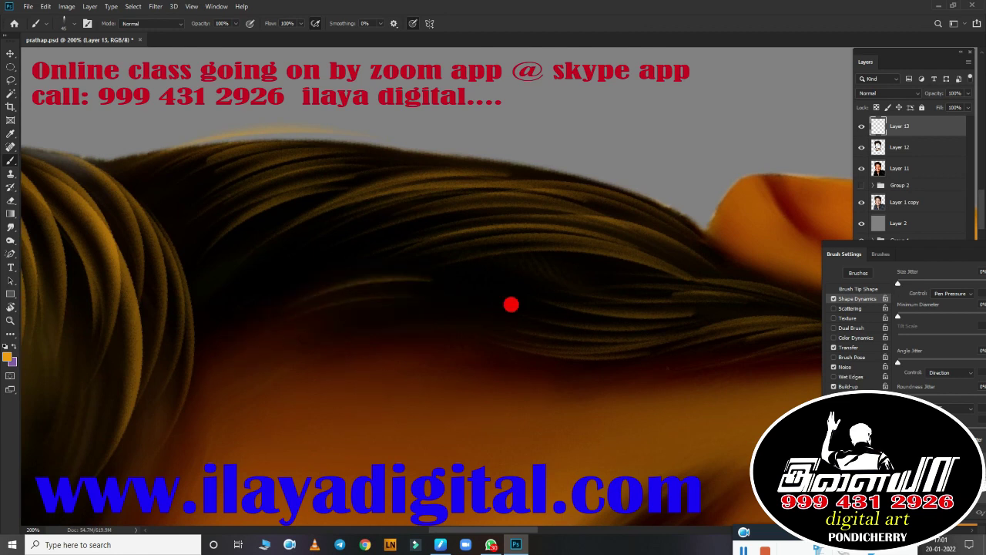
{"action": "left_click", "coordinate": [390, 545]}
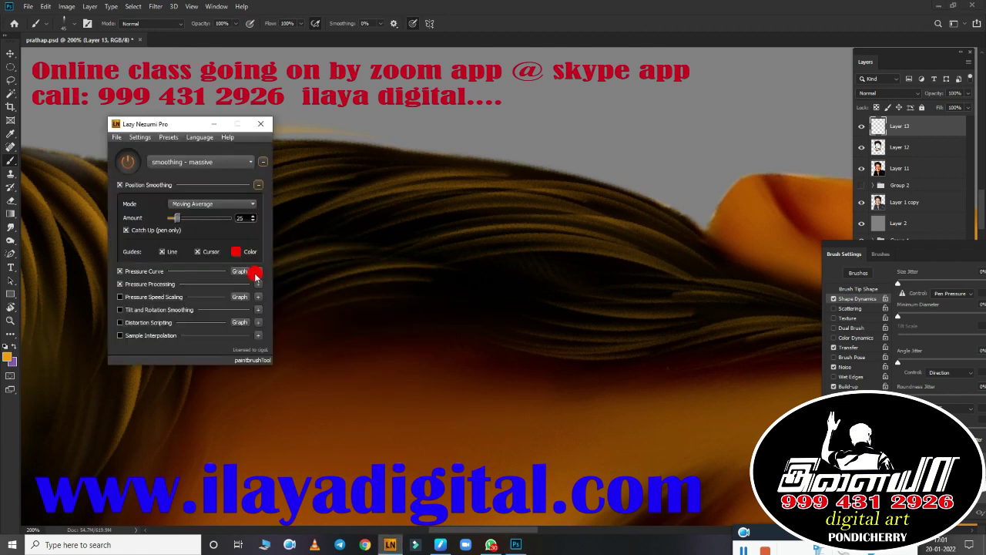
{"action": "left_click", "coordinate": [260, 123]}
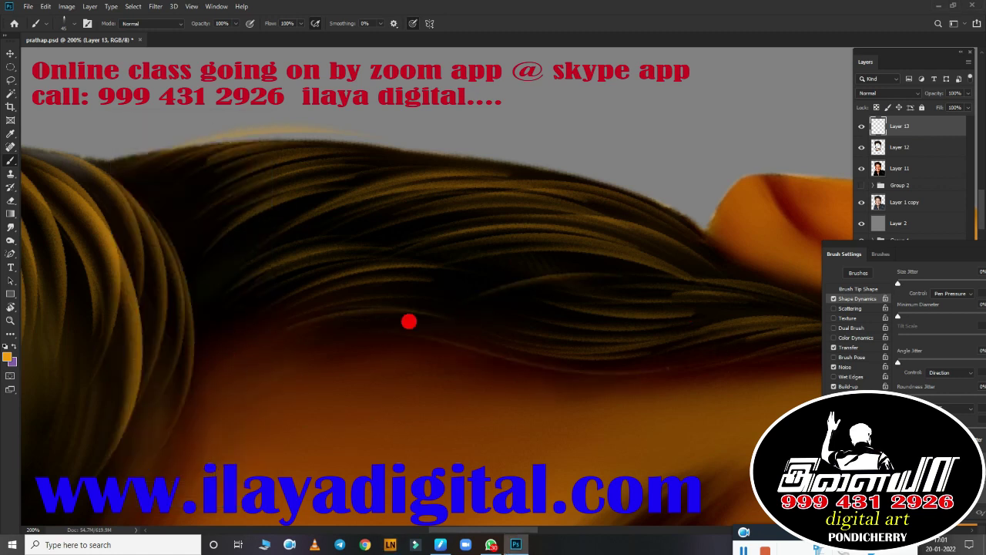
Step: Paint golden strands along the hair top, across the lower hairline, and curving through the left hair
{"action": "left_click_drag", "start_coordinate": [350, 252], "coordinate": [717, 254]}
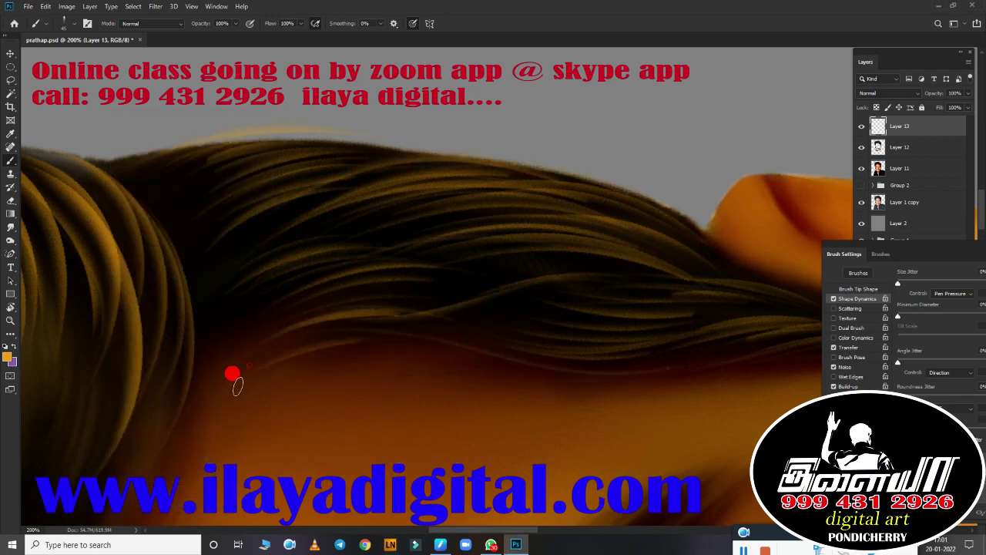
{"action": "mouse_move", "coordinate": [238, 385]}
{"action": "left_mouse_down"}
{"action": "mouse_move", "coordinate": [546, 391]}
{"action": "mouse_move", "coordinate": [451, 396]}
{"action": "mouse_move", "coordinate": [334, 383]}
{"action": "left_mouse_up"}
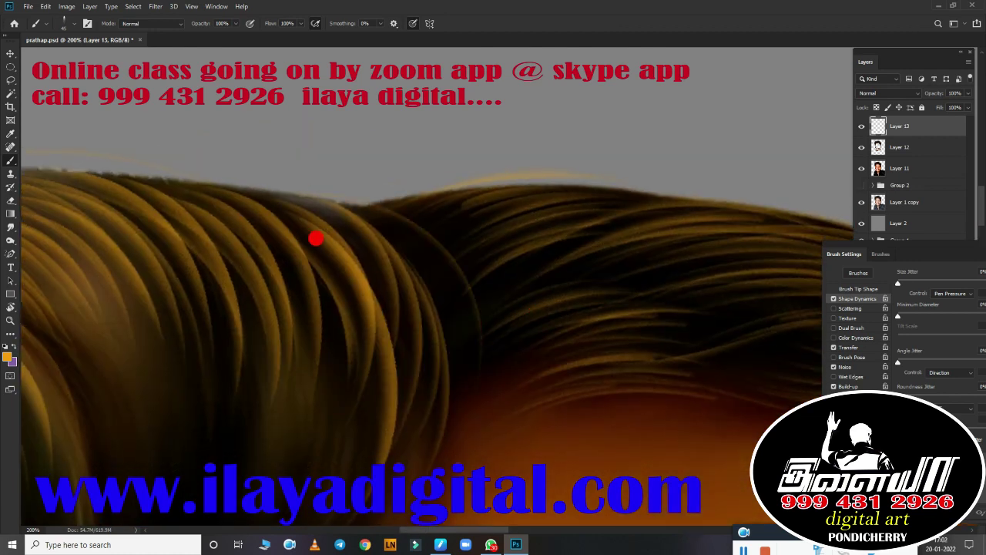
{"action": "left_click_drag", "start_coordinate": [314, 235], "coordinate": [454, 341]}
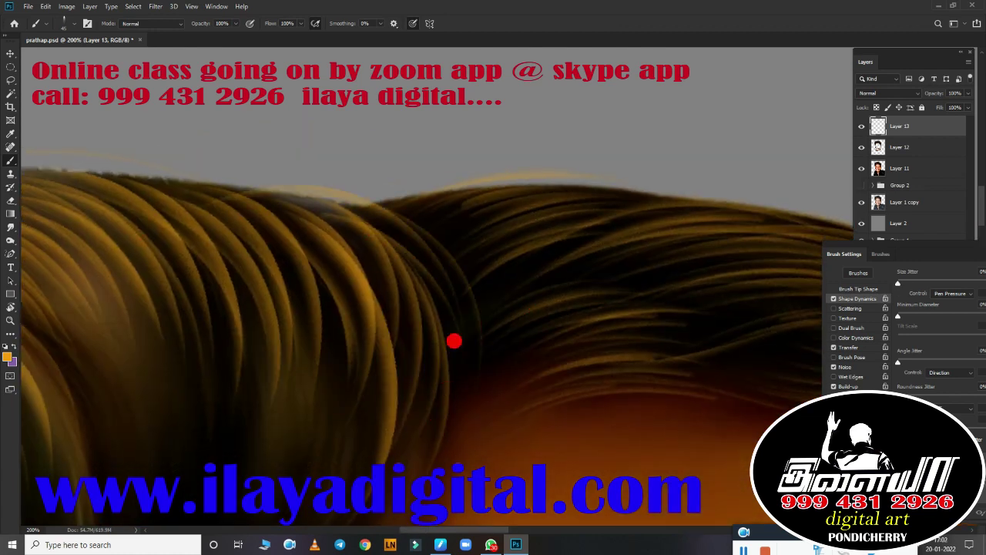
{"action": "mouse_move", "coordinate": [380, 356]}
{"action": "left_mouse_down"}
{"action": "mouse_move", "coordinate": [489, 378]}
{"action": "mouse_move", "coordinate": [548, 128]}
{"action": "mouse_move", "coordinate": [522, 337]}
{"action": "mouse_move", "coordinate": [482, 462]}
{"action": "mouse_move", "coordinate": [419, 432]}
{"action": "mouse_move", "coordinate": [352, 278]}
{"action": "left_mouse_up"}
Step: Choose a golden-brown foreground colour and paint strands across the middle of the hair curls
{"action": "left_click", "coordinate": [7, 356]}
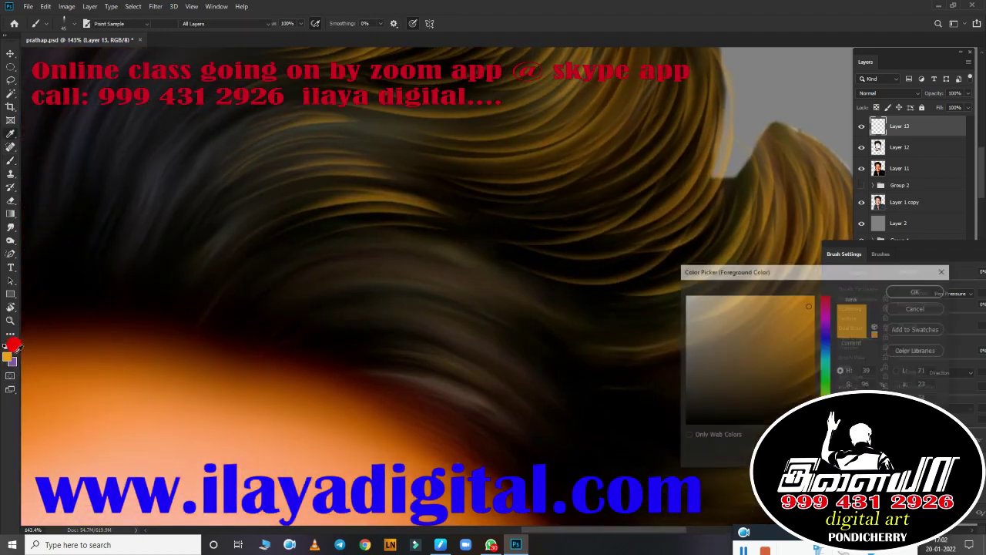
{"action": "left_click", "coordinate": [917, 290]}
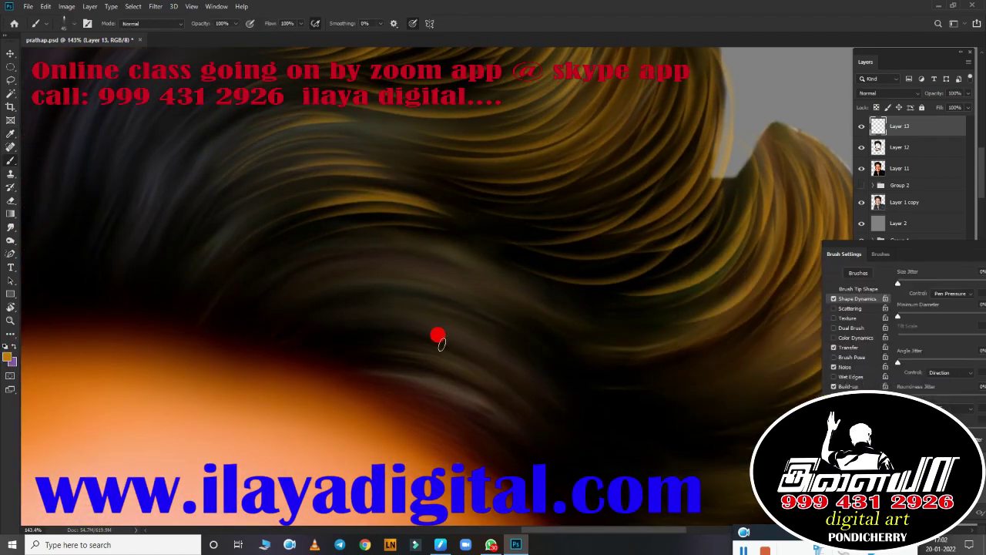
{"action": "left_click_drag", "start_coordinate": [437, 337], "coordinate": [365, 283]}
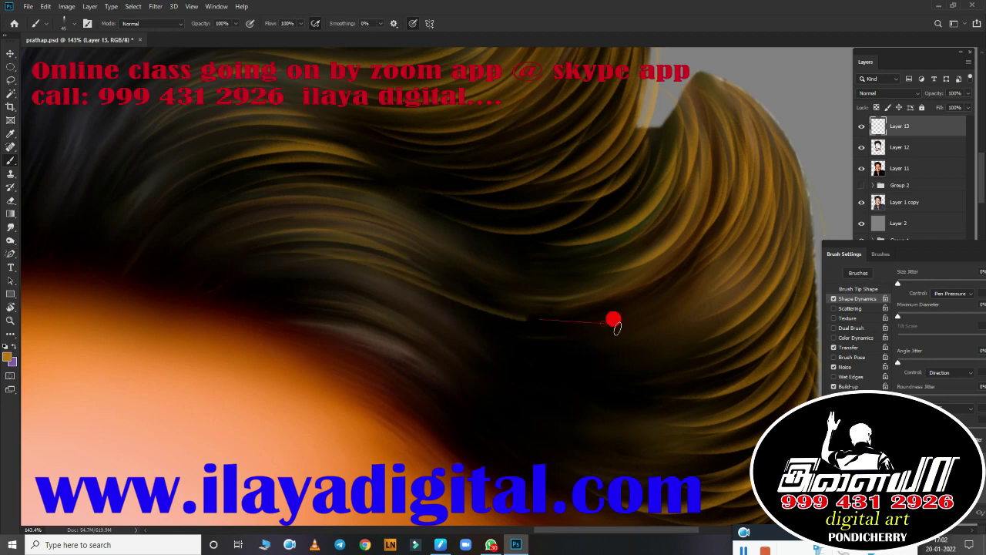
{"action": "left_click_drag", "start_coordinate": [463, 225], "coordinate": [371, 276]}
{"action": "left_click_drag", "start_coordinate": [243, 334], "coordinate": [273, 267]}
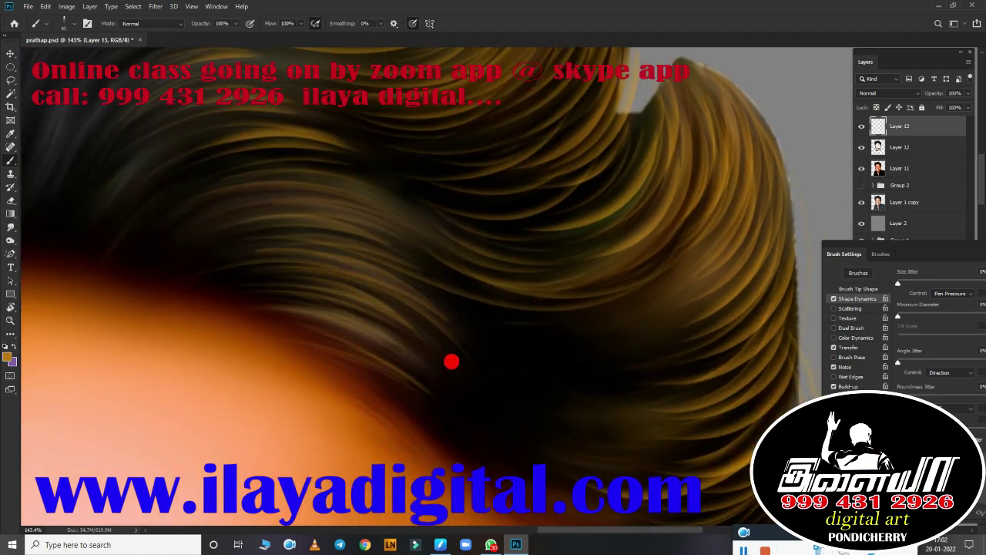
{"action": "left_click_drag", "start_coordinate": [452, 359], "coordinate": [344, 336]}
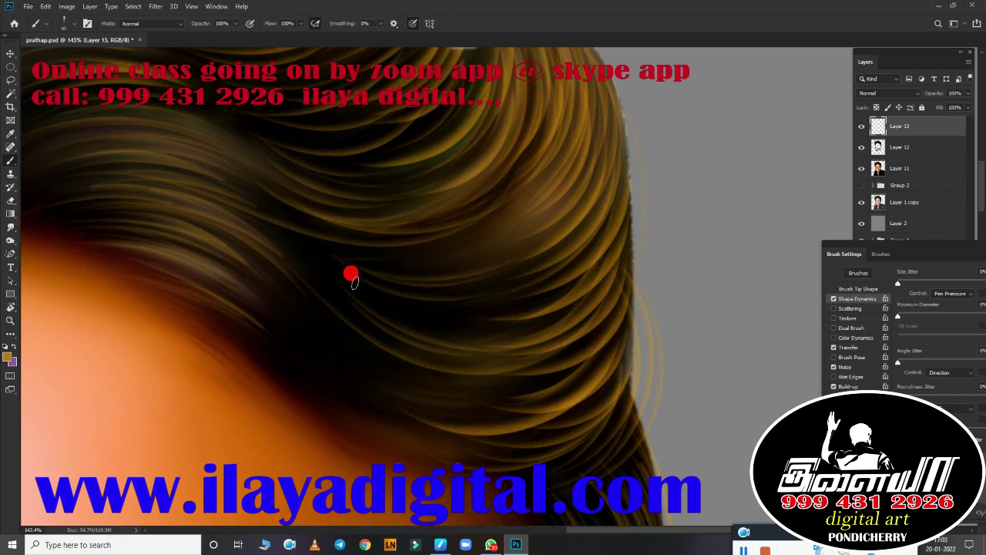
{"action": "left_click_drag", "start_coordinate": [351, 275], "coordinate": [557, 227]}
{"action": "left_click_drag", "start_coordinate": [329, 213], "coordinate": [574, 154]}
{"action": "left_click_drag", "start_coordinate": [220, 214], "coordinate": [530, 61]}
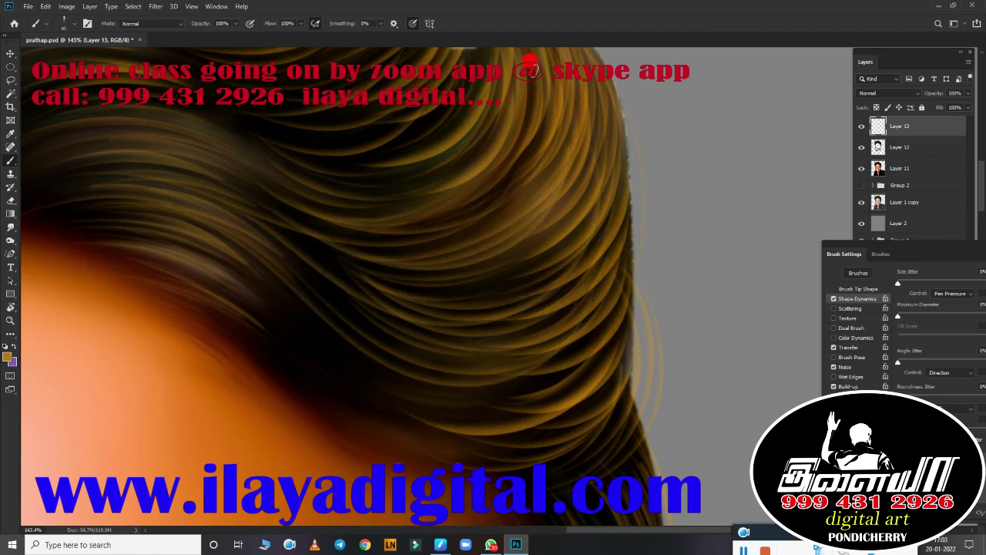
Step: Zoom out to the whole head, undo an unwanted bright strand, and rotate the canvas
{"action": "left_click_drag", "start_coordinate": [507, 385], "coordinate": [603, 408]}
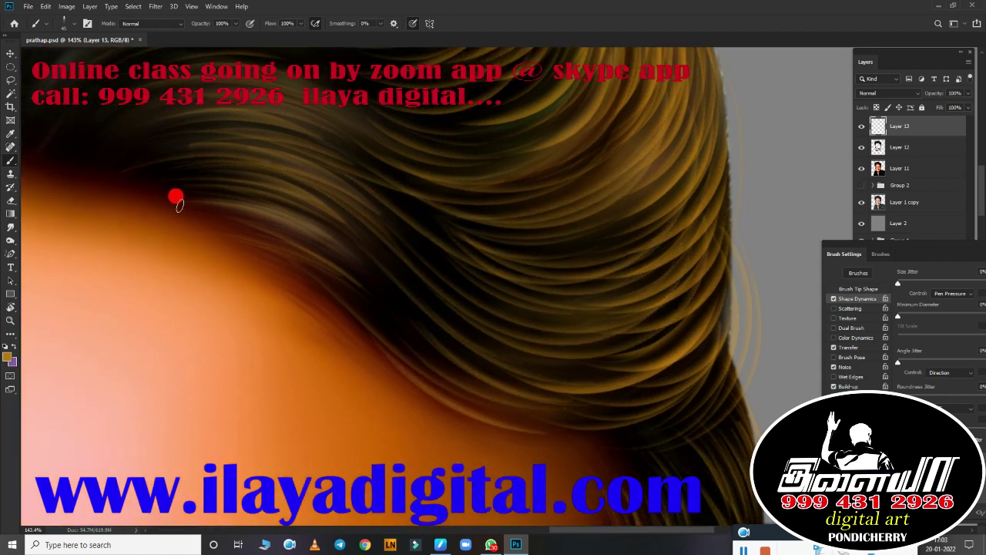
{"action": "key", "text": "ctrl+0"}
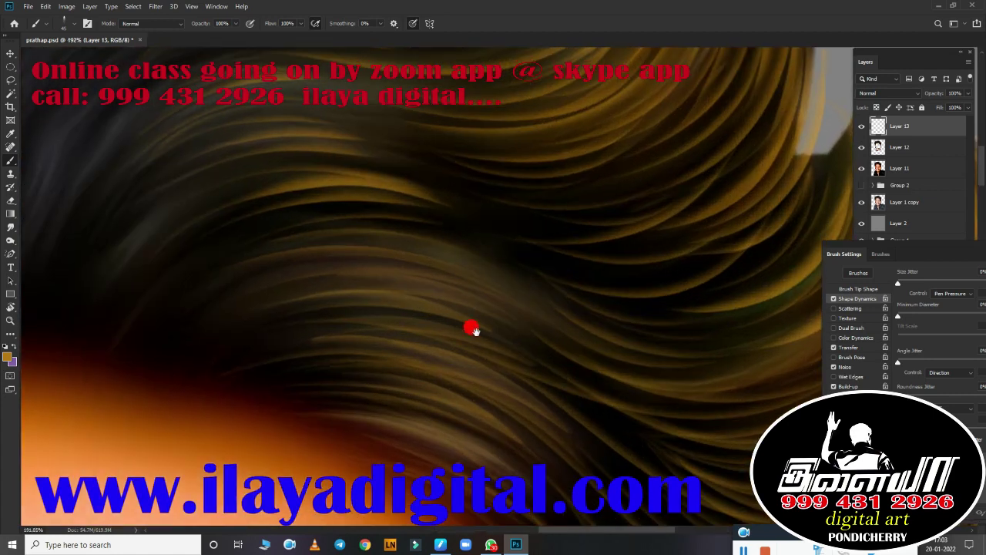
{"action": "scroll", "coordinate": [484, 417], "scroll_direction": "up", "scroll_amount": 5}
{"action": "left_click_drag", "start_coordinate": [485, 293], "coordinate": [222, 257]}
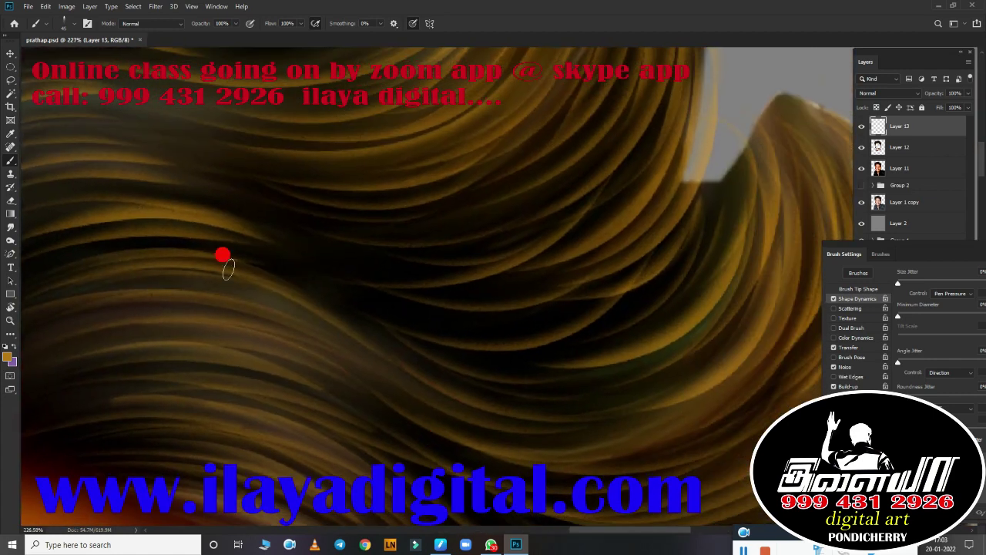
{"action": "scroll", "coordinate": [383, 381], "scroll_direction": "down", "scroll_amount": 3}
{"action": "scroll", "coordinate": [531, 294], "scroll_direction": "up", "scroll_amount": 2}
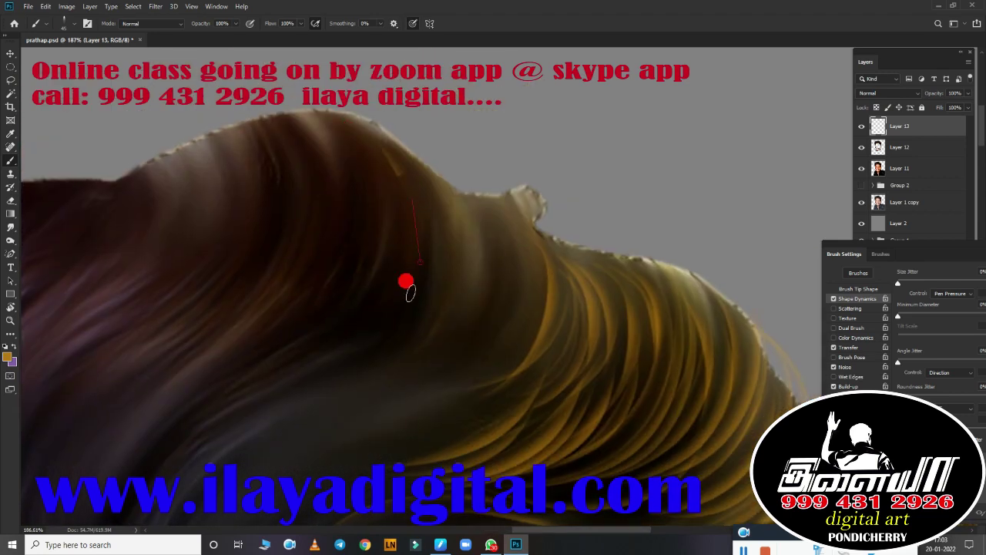
{"action": "mouse_move", "coordinate": [422, 326]}
{"action": "left_mouse_down"}
{"action": "mouse_move", "coordinate": [407, 239]}
{"action": "mouse_move", "coordinate": [429, 205]}
{"action": "mouse_move", "coordinate": [429, 292]}
{"action": "left_mouse_up"}
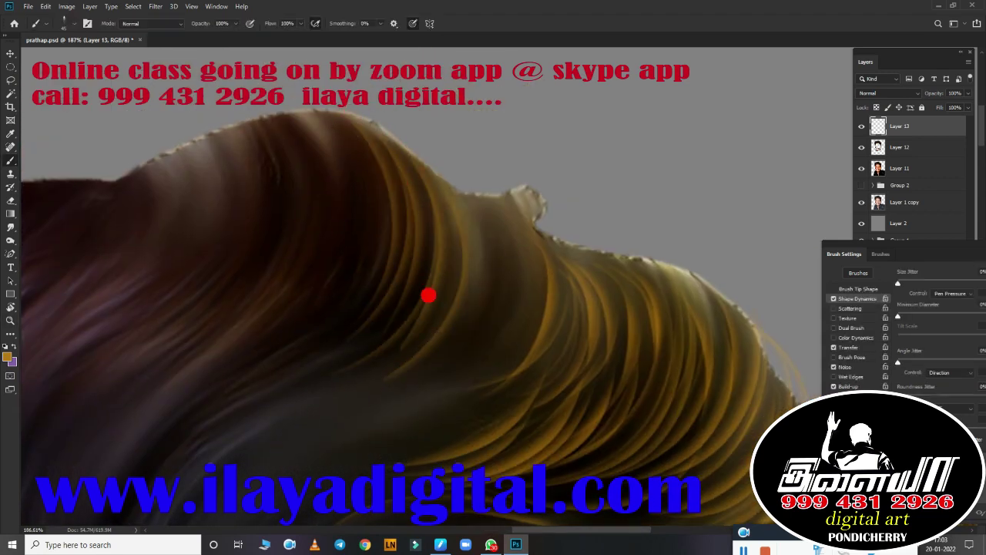
{"action": "key", "text": "ctrl+z"}
{"action": "key", "text": "ctrl+z"}
{"action": "key", "text": "ctrl+z"}
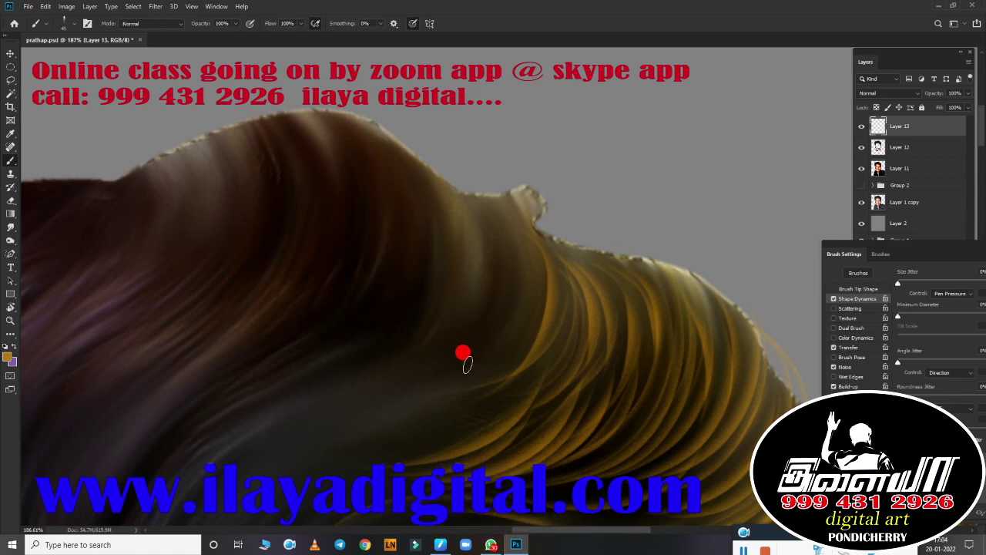
{"action": "key", "text": "r"}
{"action": "mouse_move", "coordinate": [465, 358]}
{"action": "left_mouse_down"}
{"action": "mouse_move", "coordinate": [469, 193]}
{"action": "mouse_move", "coordinate": [503, 389]}
{"action": "left_mouse_up"}
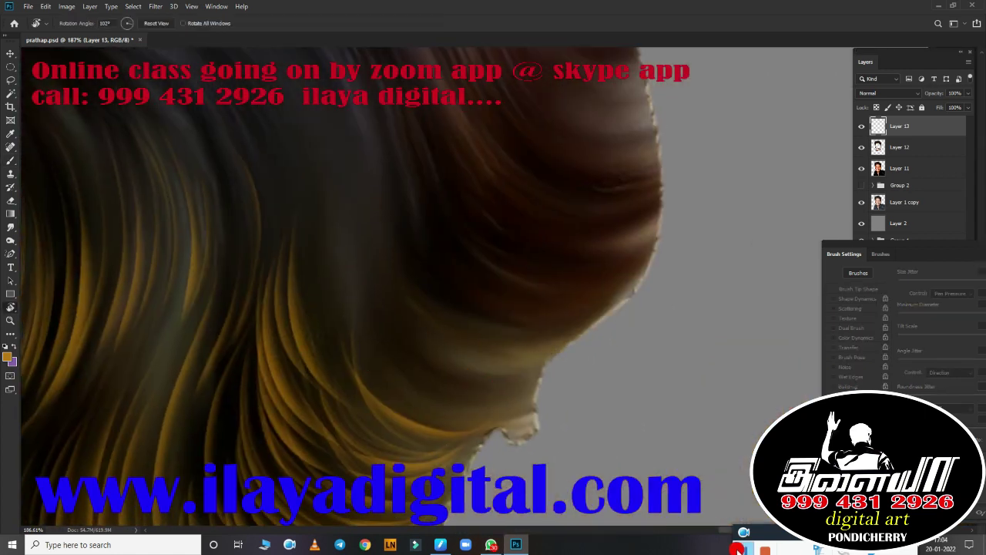
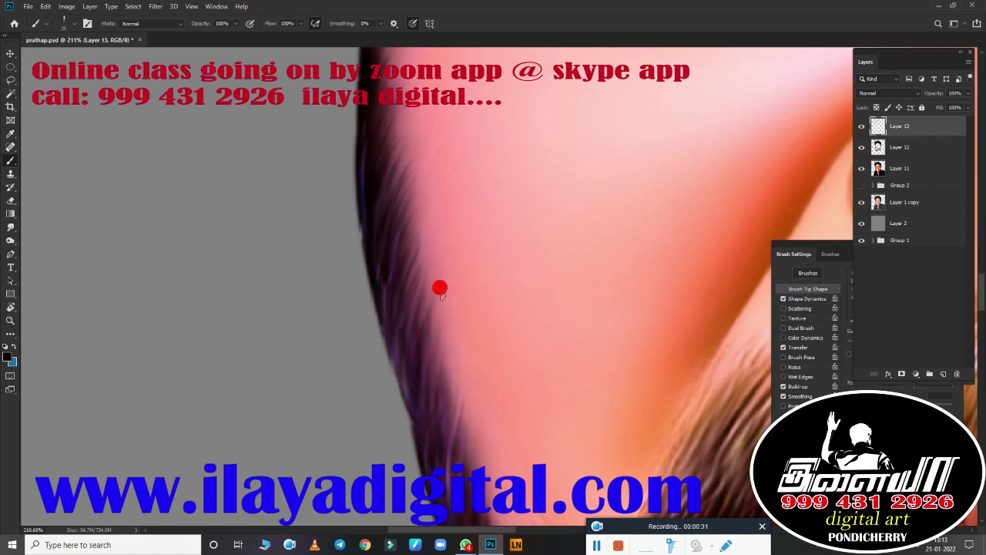
Step: Toggle Lazy Nezumi, then paint grey hair strands along the hair edge by the jaw and neck
{"action": "left_click", "coordinate": [517, 544]}
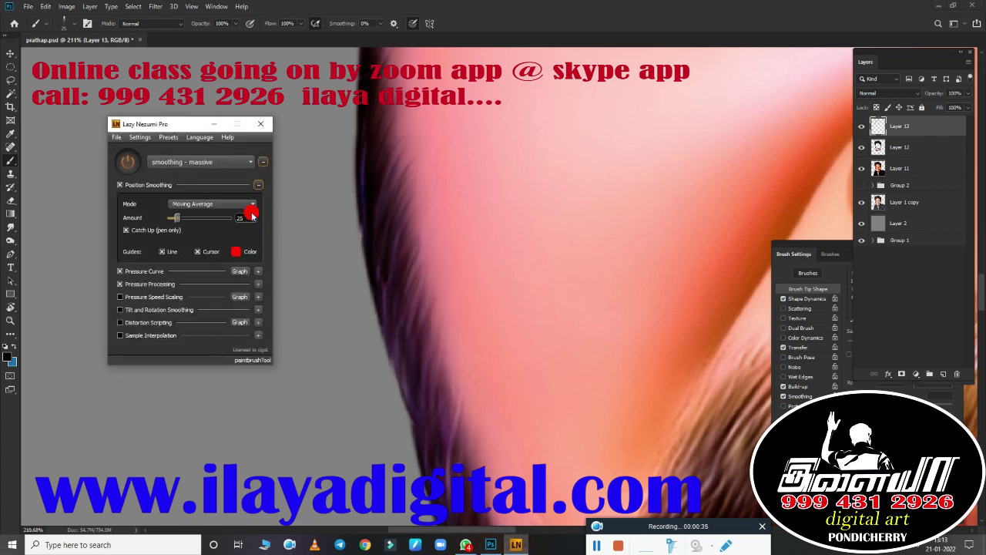
{"action": "left_click", "coordinate": [224, 123]}
{"action": "left_click_drag", "start_coordinate": [489, 384], "coordinate": [421, 394]}
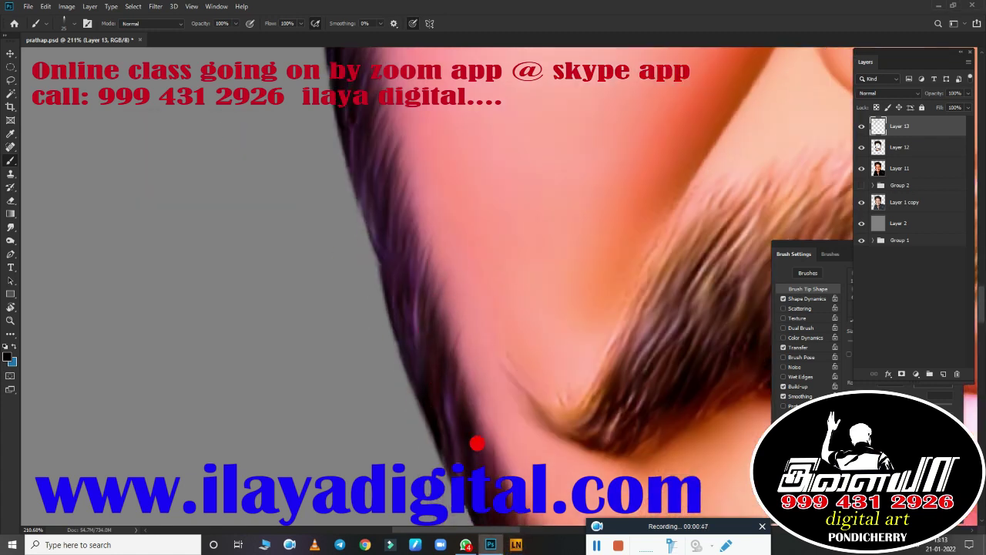
{"action": "left_click_drag", "start_coordinate": [485, 344], "coordinate": [376, 268]}
{"action": "left_click_drag", "start_coordinate": [400, 311], "coordinate": [377, 245]}
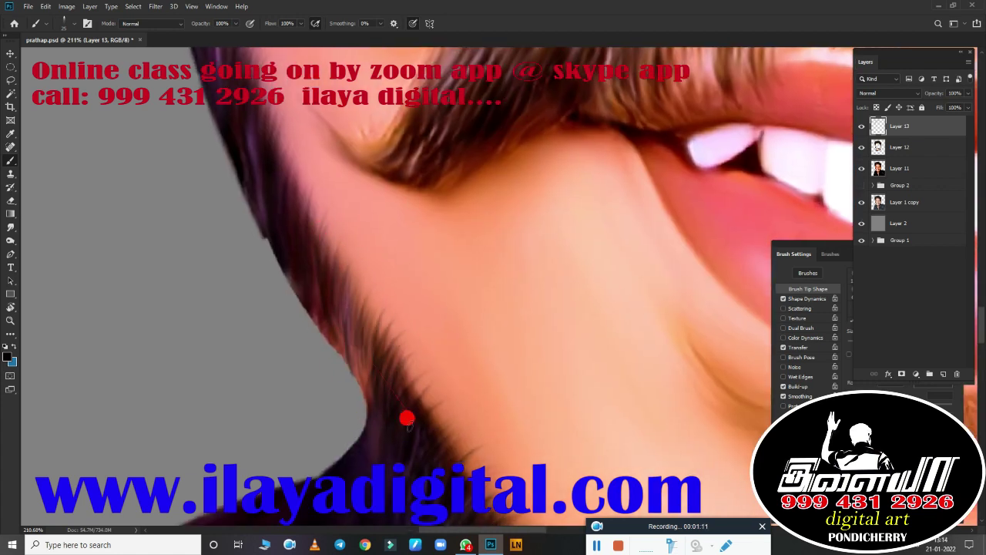
{"action": "left_click_drag", "start_coordinate": [407, 418], "coordinate": [373, 194]}
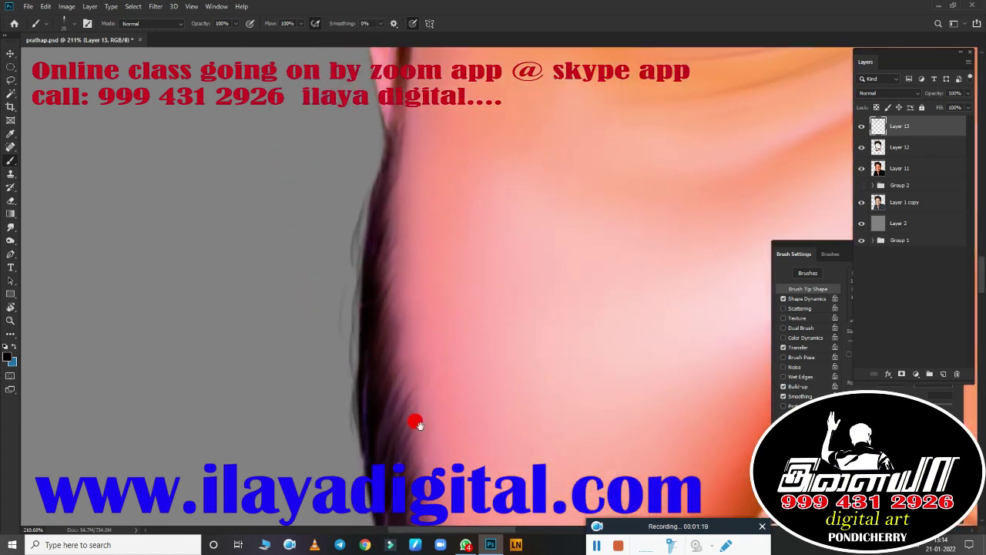
{"action": "left_click_drag", "start_coordinate": [416, 424], "coordinate": [398, 254]}
{"action": "left_click_drag", "start_coordinate": [518, 453], "coordinate": [473, 276]}
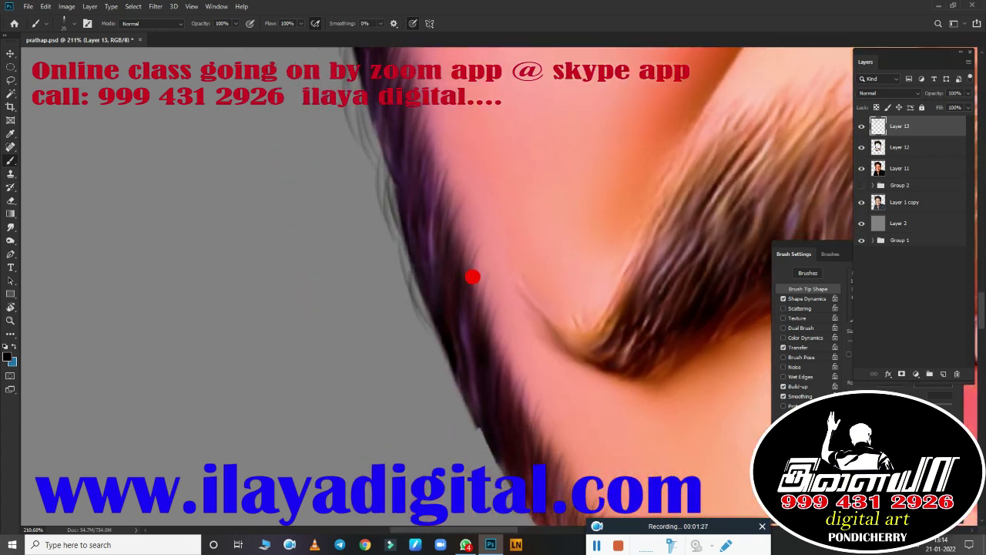
{"action": "left_click_drag", "start_coordinate": [492, 479], "coordinate": [522, 319]}
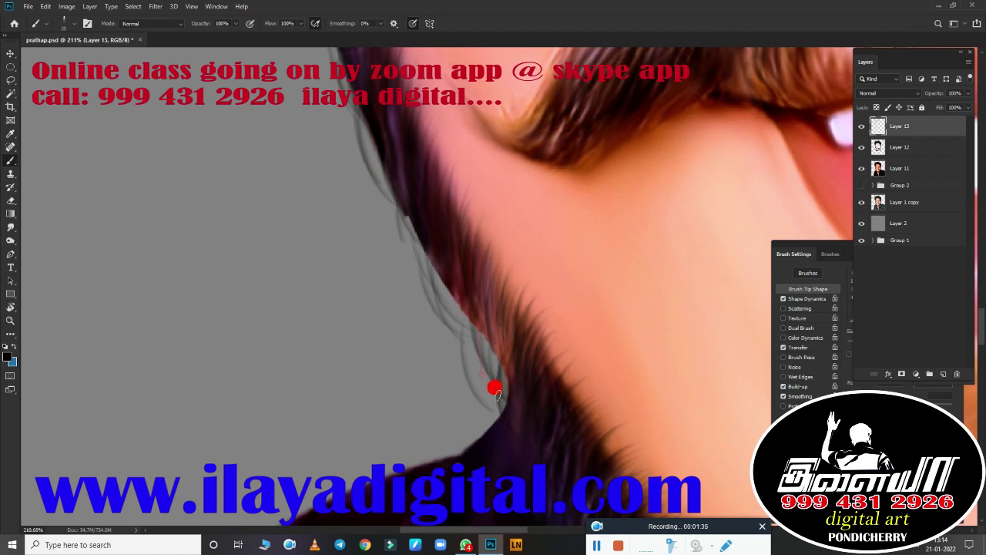
{"action": "mouse_move", "coordinate": [494, 389]}
{"action": "left_mouse_down"}
{"action": "mouse_move", "coordinate": [484, 280]}
{"action": "mouse_move", "coordinate": [398, 210]}
{"action": "left_mouse_up"}
{"action": "mouse_move", "coordinate": [458, 328]}
{"action": "left_mouse_down"}
{"action": "mouse_move", "coordinate": [517, 346]}
{"action": "mouse_move", "coordinate": [535, 411]}
{"action": "left_mouse_up"}
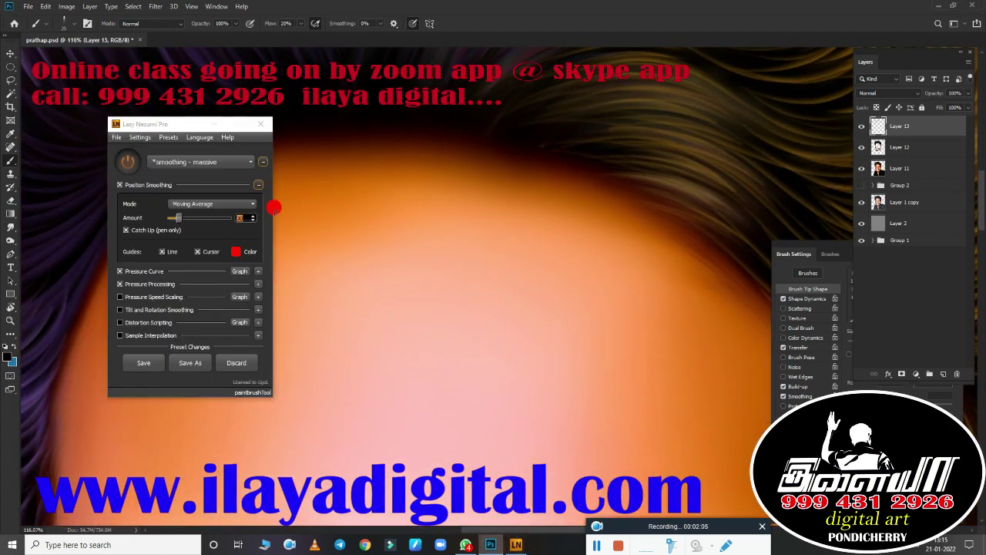
Step: Adjust the Lazy Nezumi smoothing Amount and close the plugin window
{"action": "left_click", "coordinate": [253, 222]}
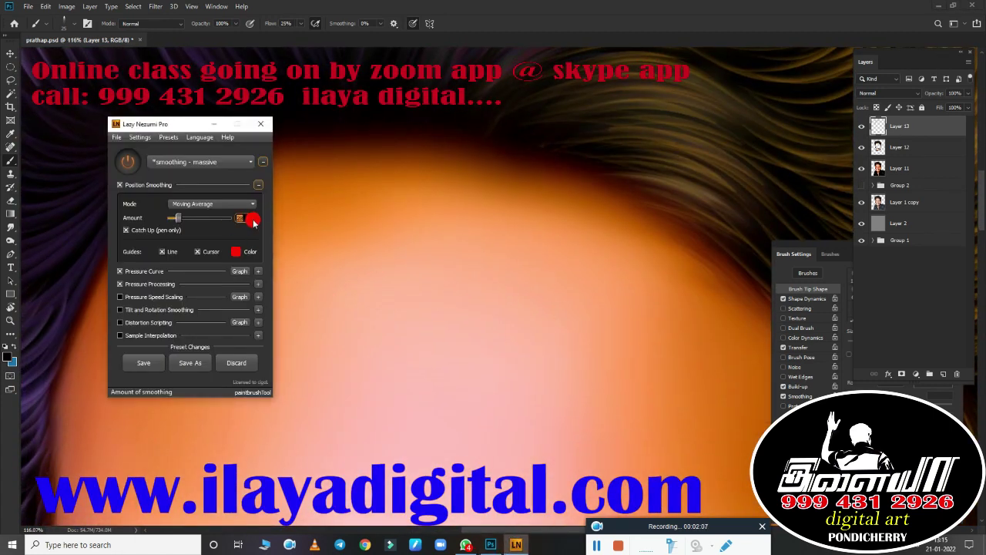
{"action": "left_click", "coordinate": [378, 226]}
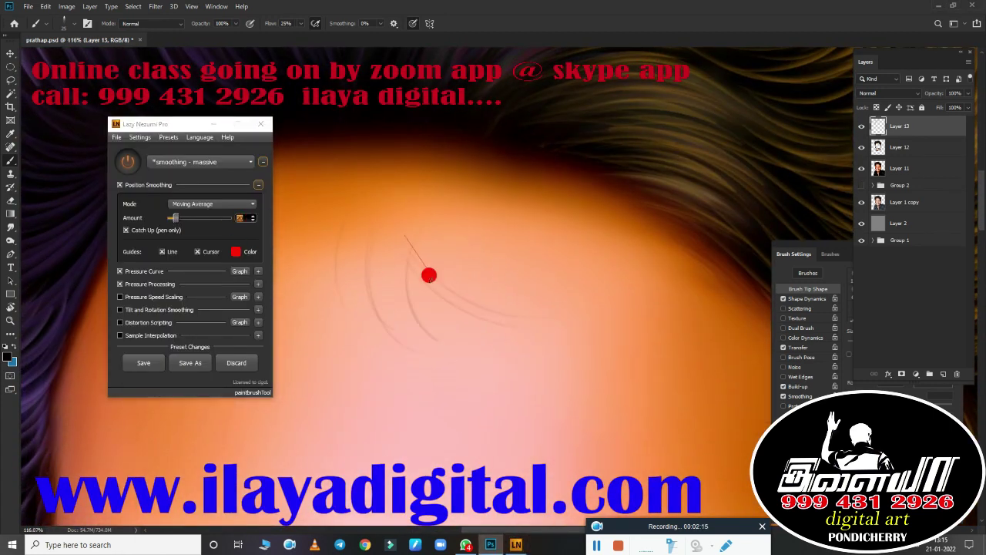
{"action": "left_click", "coordinate": [247, 128]}
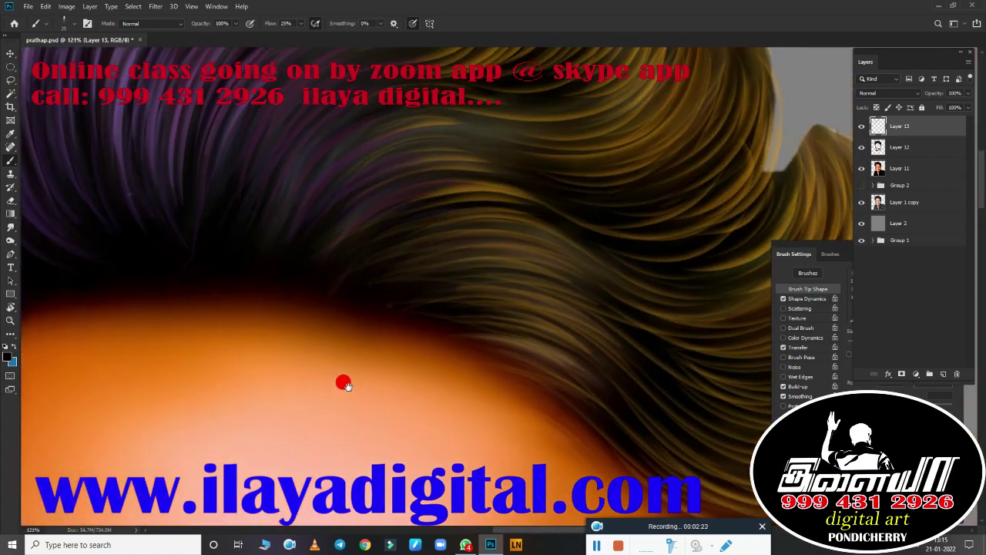
Step: Zoom and pan over the hair crest, forehead and right hair edge toward the moustache
{"action": "scroll", "coordinate": [388, 316], "scroll_direction": "down", "scroll_amount": 2}
{"action": "scroll", "coordinate": [578, 270], "scroll_direction": "down", "scroll_amount": 2}
{"action": "scroll", "coordinate": [455, 241], "scroll_direction": "down", "scroll_amount": 2}
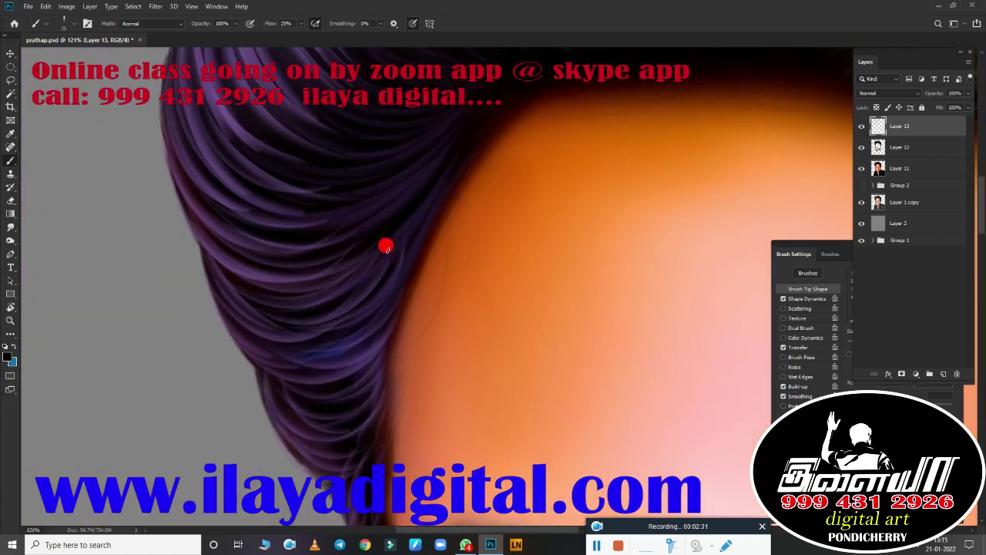
{"action": "scroll", "coordinate": [435, 177], "scroll_direction": "down", "scroll_amount": 1}
{"action": "left_click_drag", "start_coordinate": [435, 176], "coordinate": [370, 423]}
{"action": "mouse_move", "coordinate": [370, 56]}
{"action": "left_mouse_down"}
{"action": "mouse_move", "coordinate": [370, 275]}
{"action": "mouse_move", "coordinate": [212, 406]}
{"action": "mouse_move", "coordinate": [439, 244]}
{"action": "mouse_move", "coordinate": [575, 269]}
{"action": "mouse_move", "coordinate": [359, 271]}
{"action": "left_mouse_up"}
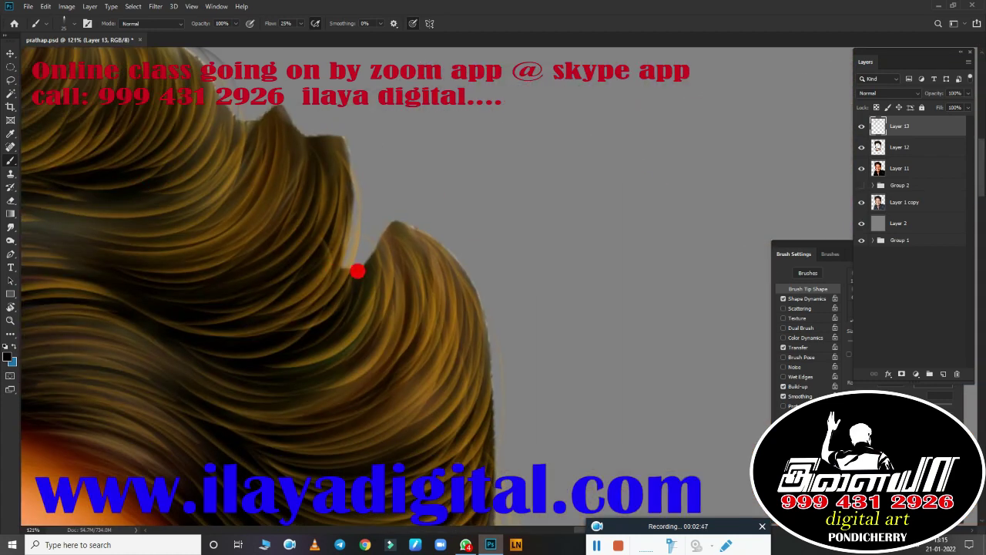
{"action": "mouse_move", "coordinate": [295, 232]}
{"action": "left_mouse_down"}
{"action": "mouse_move", "coordinate": [436, 205]}
{"action": "mouse_move", "coordinate": [344, 257]}
{"action": "left_mouse_up"}
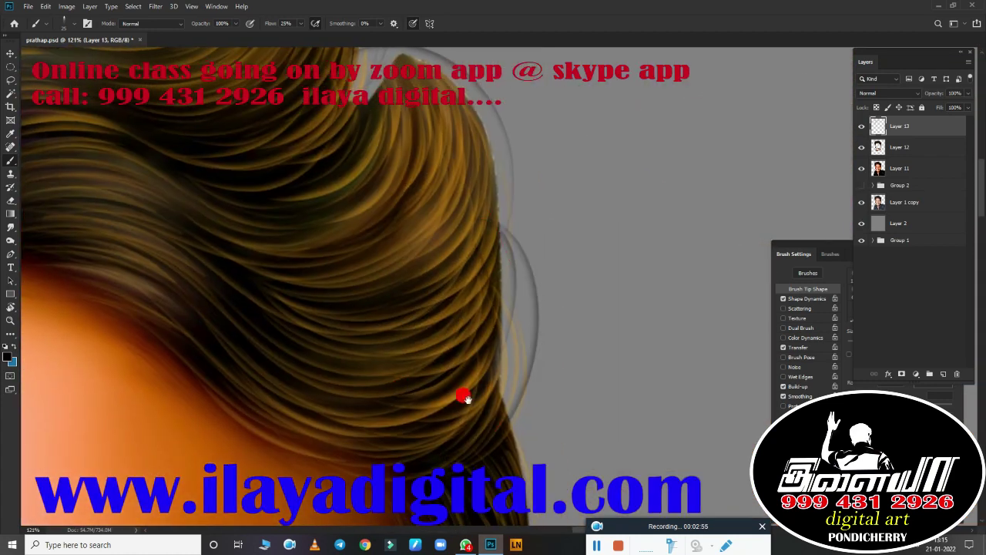
{"action": "mouse_move", "coordinate": [462, 396]}
{"action": "left_mouse_down"}
{"action": "mouse_move", "coordinate": [596, 295]}
{"action": "mouse_move", "coordinate": [289, 205]}
{"action": "left_mouse_up"}
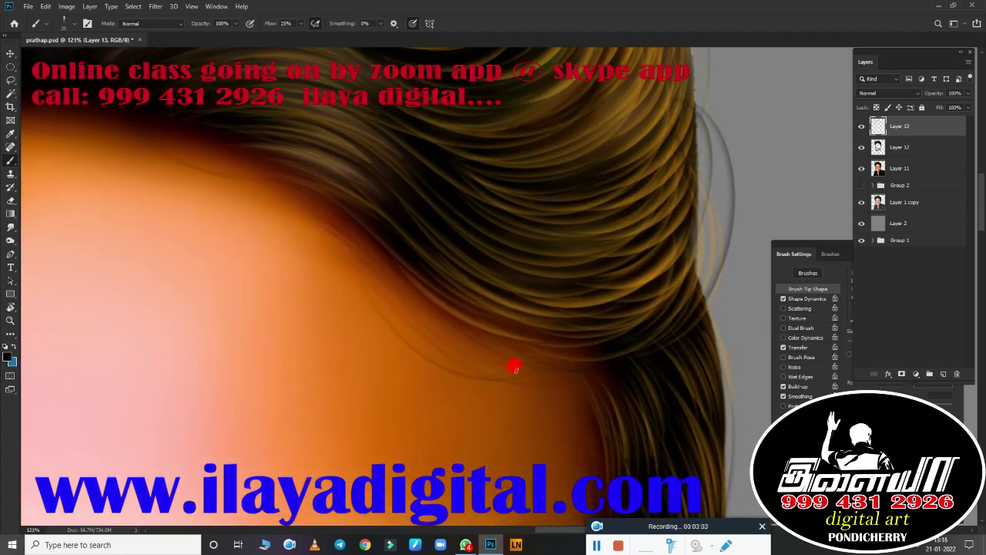
{"action": "scroll", "coordinate": [614, 390], "scroll_direction": "down", "scroll_amount": 3}
{"action": "scroll", "coordinate": [553, 352], "scroll_direction": "down", "scroll_amount": 5}
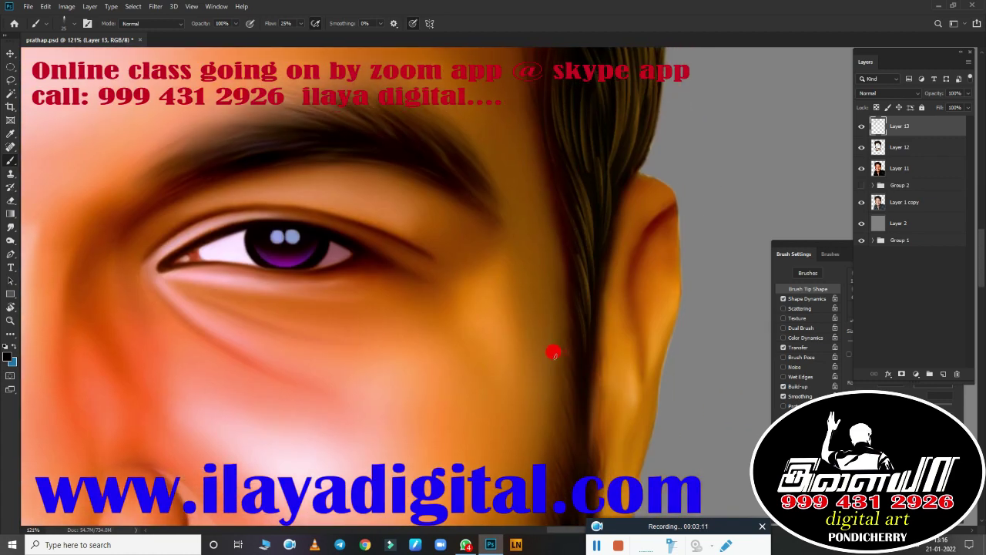
{"action": "scroll", "coordinate": [580, 396], "scroll_direction": "down", "scroll_amount": 2}
{"action": "scroll", "coordinate": [418, 352], "scroll_direction": "down", "scroll_amount": 3}
{"action": "scroll", "coordinate": [504, 159], "scroll_direction": "down", "scroll_amount": 3}
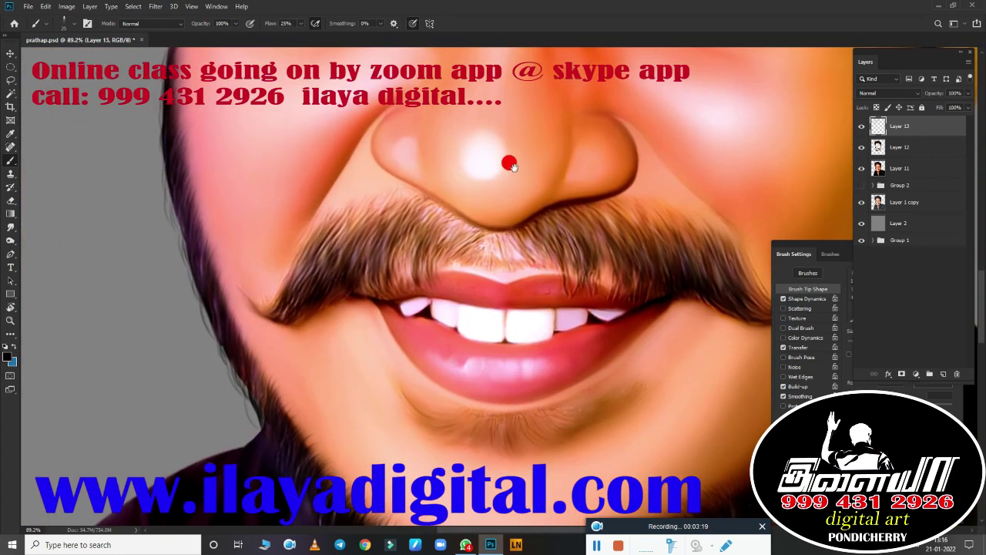
{"action": "scroll", "coordinate": [688, 340], "scroll_direction": "up", "scroll_amount": 5}
{"action": "scroll", "coordinate": [688, 340], "scroll_direction": "left", "scroll_amount": 3}
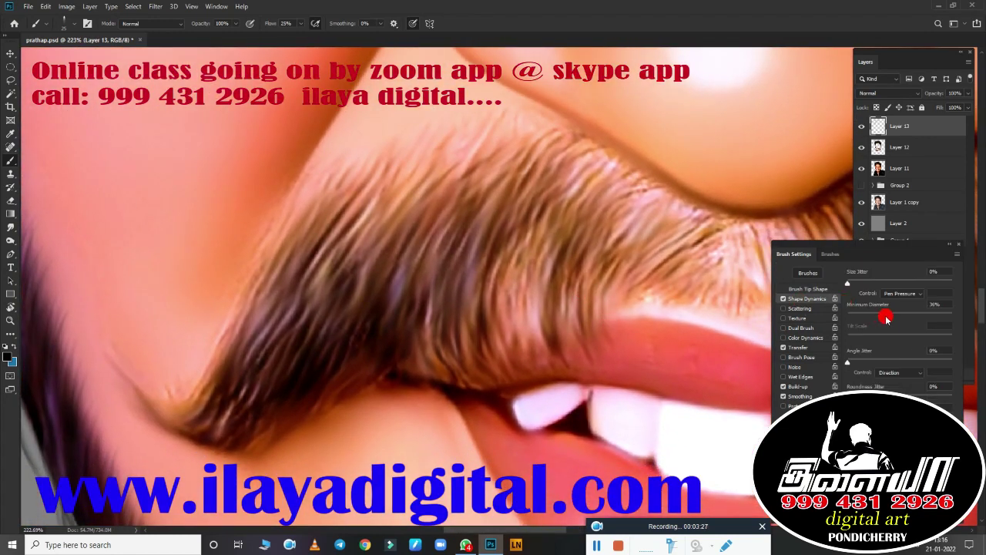
Step: Switch to a different brush preset and undo a trial dark stroke across the moustache
{"action": "right_click", "coordinate": [405, 251]}
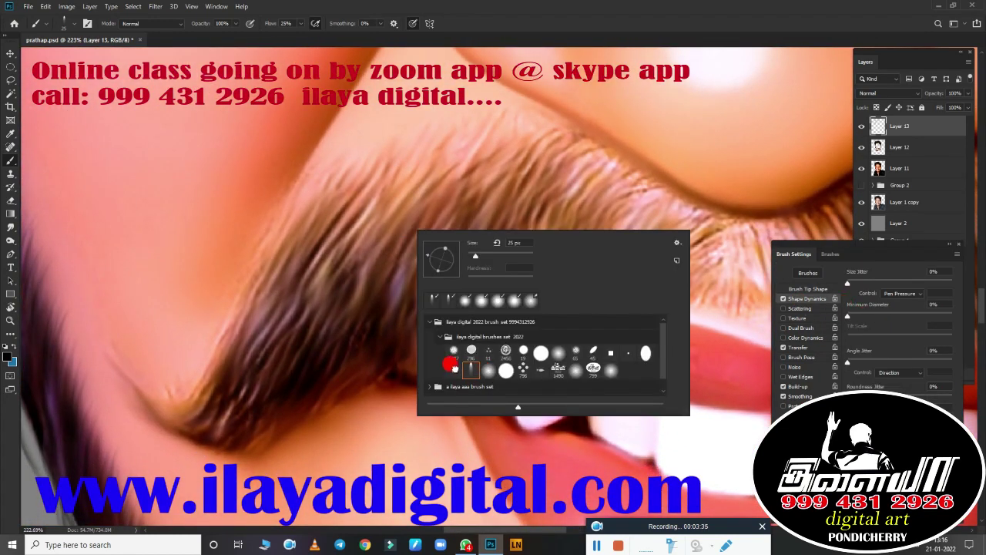
{"action": "left_click", "coordinate": [454, 366]}
{"action": "left_click", "coordinate": [879, 325]}
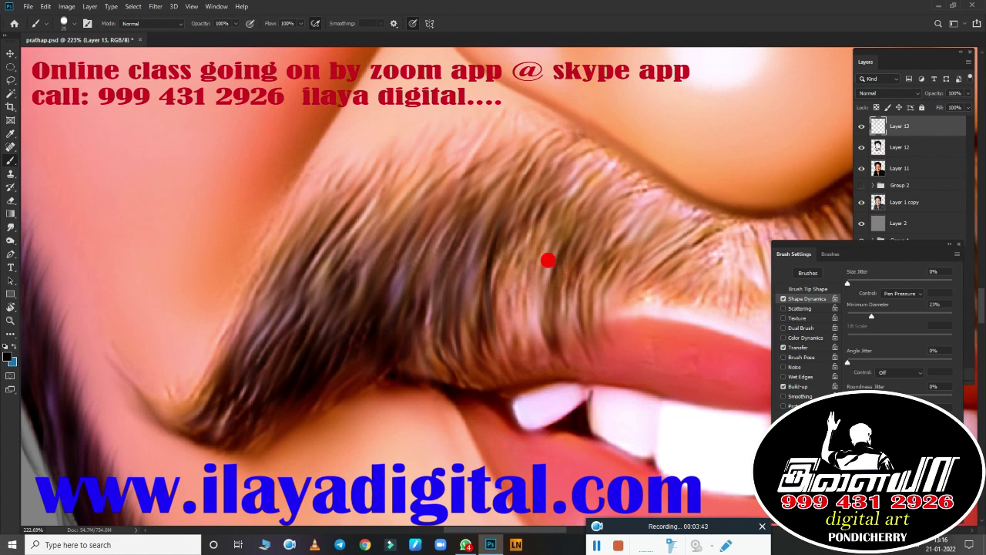
{"action": "key", "text": "ctrl"}
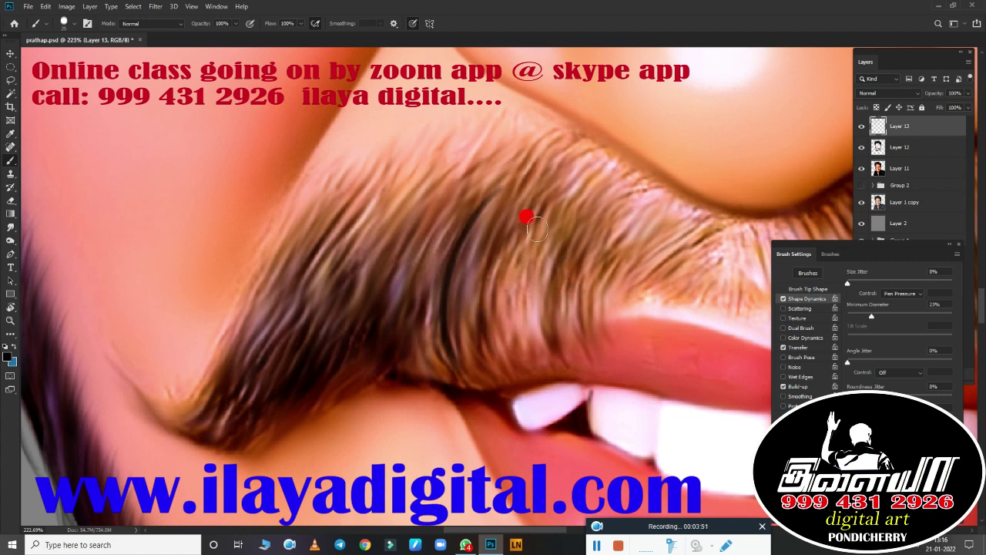
{"action": "mouse_move", "coordinate": [484, 162]}
{"action": "left_mouse_down"}
{"action": "mouse_move", "coordinate": [473, 286]}
{"action": "mouse_move", "coordinate": [660, 304]}
{"action": "left_mouse_up"}
{"action": "key", "text": "ctrl+z"}
{"action": "key", "text": "ctrl+z"}
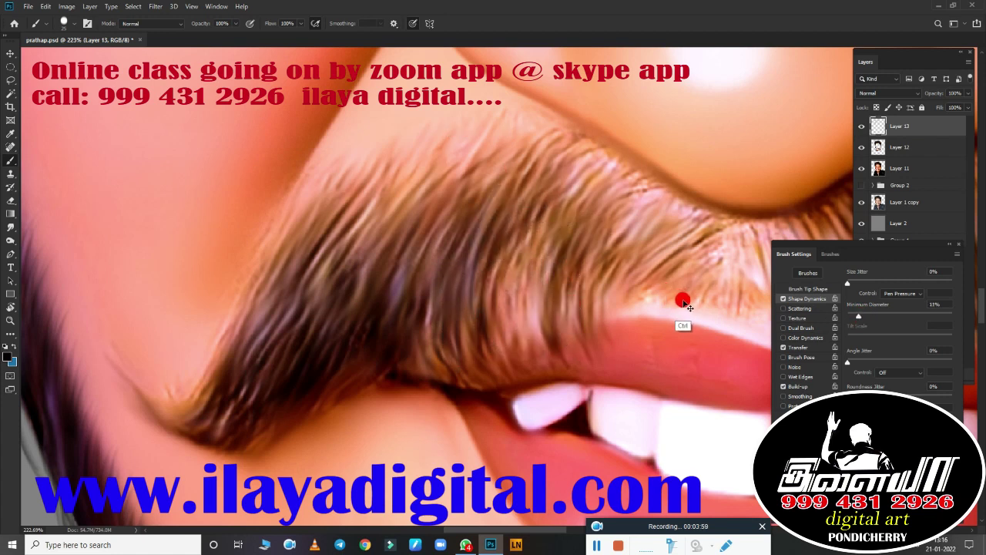
{"action": "key", "text": "ctrl+z"}
Step: Paint dark hair strands through the upper and lower moustache, undoing a short trial stroke
{"action": "scroll", "coordinate": [383, 341], "scroll_direction": "up", "scroll_amount": 5}
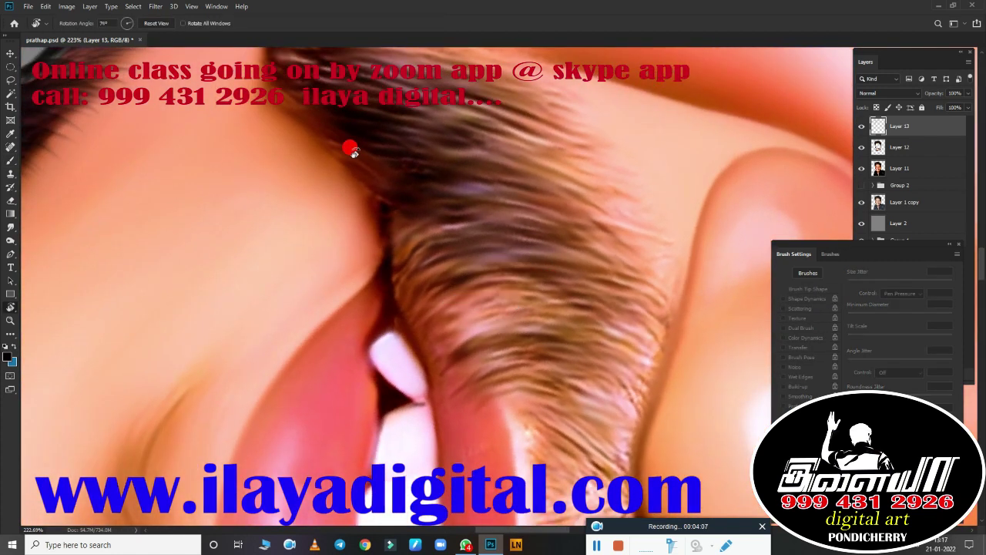
{"action": "left_click_drag", "start_coordinate": [316, 292], "coordinate": [506, 261]}
{"action": "left_click_drag", "start_coordinate": [331, 373], "coordinate": [519, 323]}
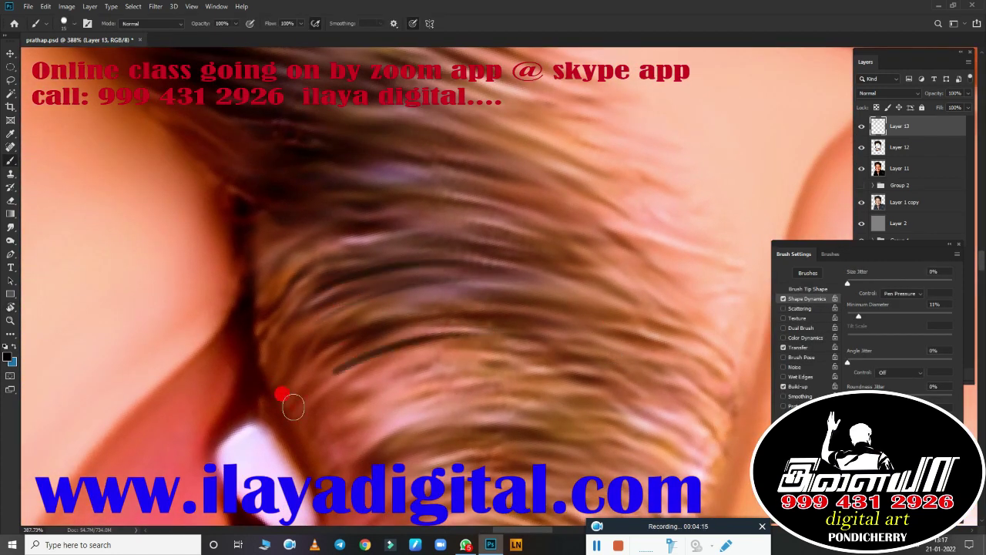
{"action": "left_click_drag", "start_coordinate": [292, 299], "coordinate": [563, 259]}
{"action": "left_click_drag", "start_coordinate": [357, 331], "coordinate": [538, 300]}
{"action": "left_click_drag", "start_coordinate": [378, 393], "coordinate": [608, 362]}
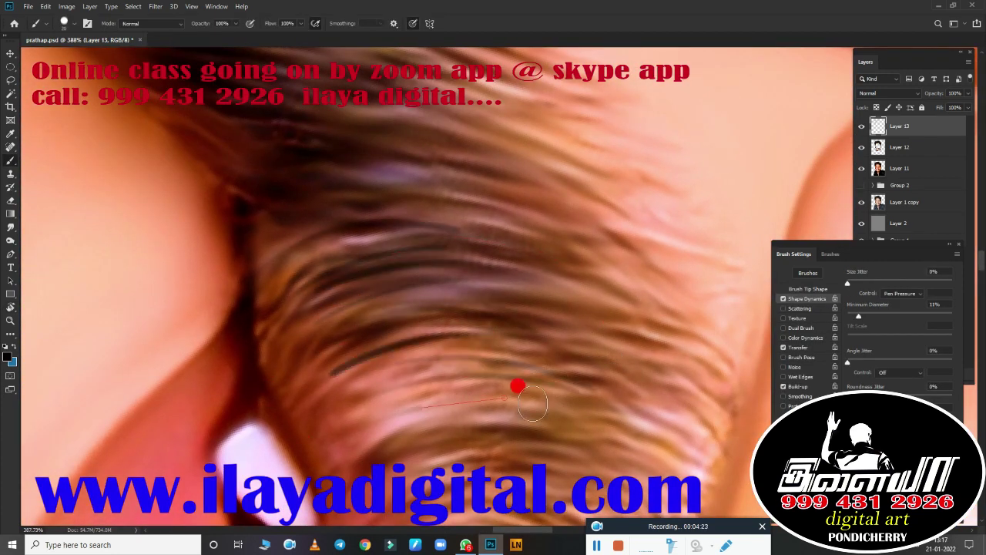
{"action": "left_click_drag", "start_coordinate": [347, 377], "coordinate": [573, 420]}
{"action": "left_click_drag", "start_coordinate": [310, 347], "coordinate": [548, 309]}
{"action": "left_click_drag", "start_coordinate": [478, 231], "coordinate": [357, 258]}
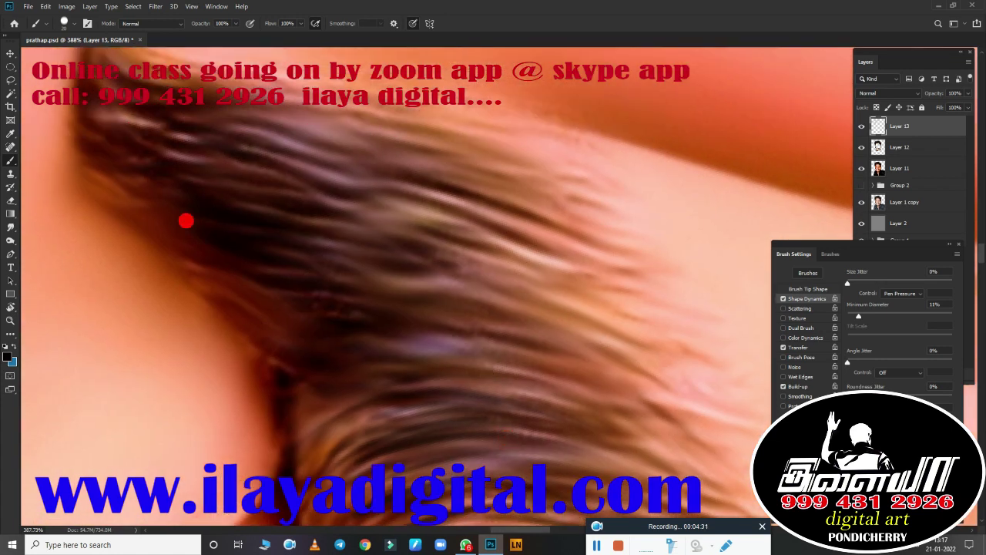
{"action": "left_click_drag", "start_coordinate": [324, 305], "coordinate": [431, 234]}
{"action": "key", "text": "ctrl+z"}
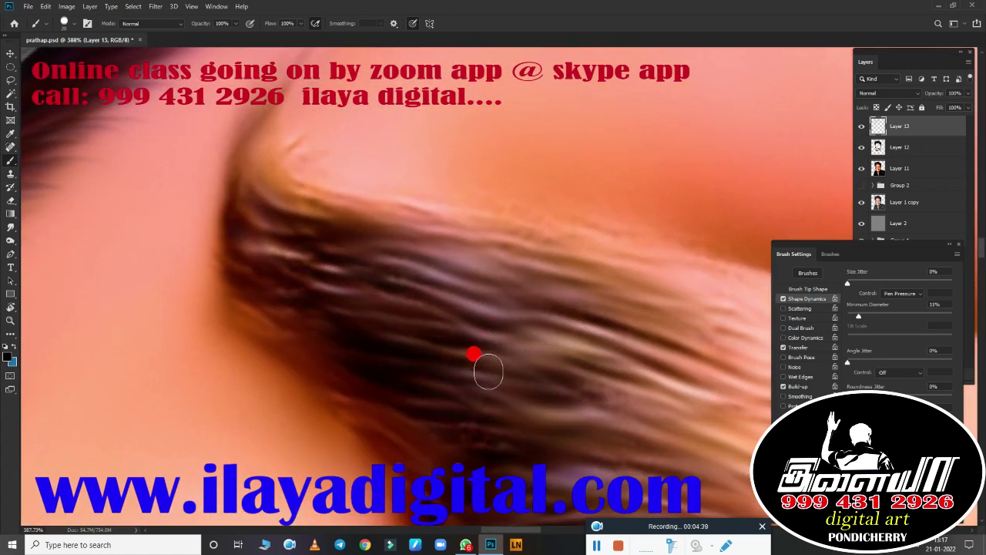
Step: Check the brush tip size options and paint a dark strand along the curved moustache edge
{"action": "scroll", "coordinate": [308, 231], "scroll_direction": "up", "scroll_amount": 2}
{"action": "scroll", "coordinate": [161, 128], "scroll_direction": "up", "scroll_amount": 2}
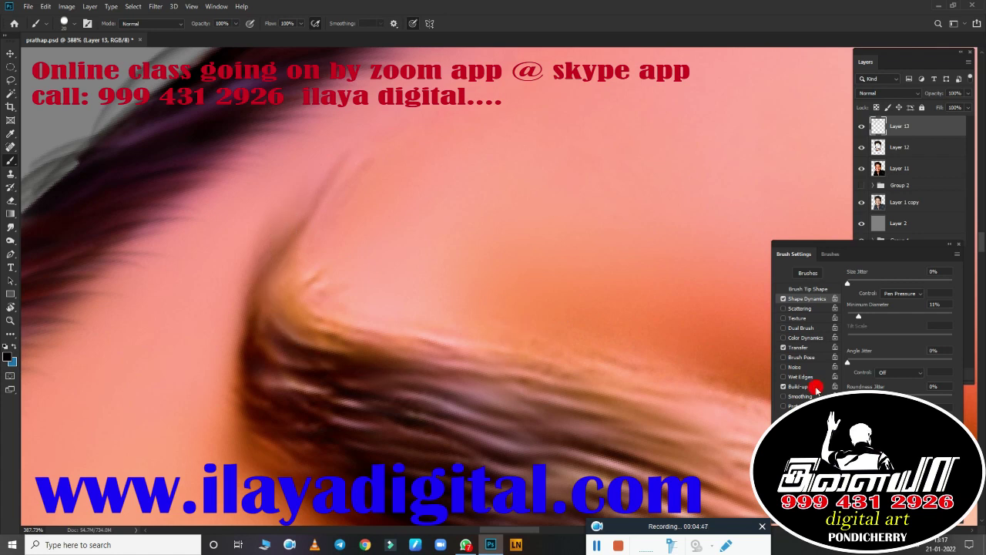
{"action": "left_click", "coordinate": [808, 289]}
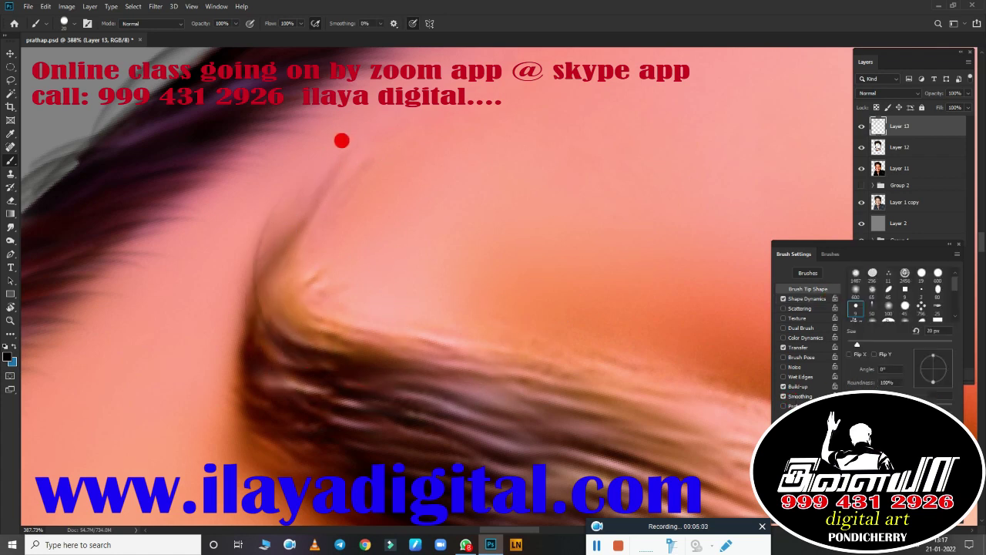
{"action": "left_click_drag", "start_coordinate": [292, 202], "coordinate": [312, 324]}
{"action": "scroll", "coordinate": [576, 222], "scroll_direction": "down", "scroll_amount": 3}
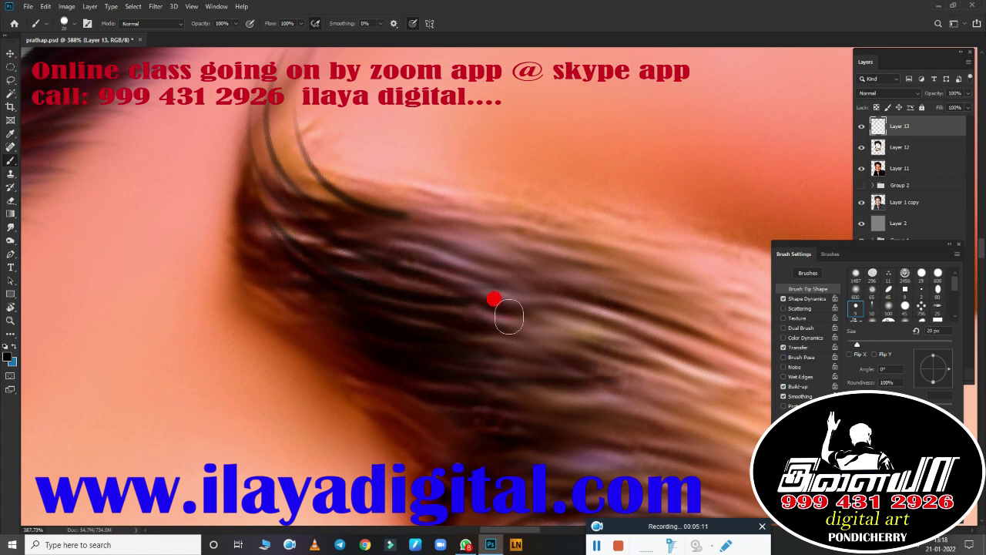
{"action": "scroll", "coordinate": [473, 308], "scroll_direction": "up", "scroll_amount": 4}
{"action": "scroll", "coordinate": [613, 344], "scroll_direction": "down", "scroll_amount": 3}
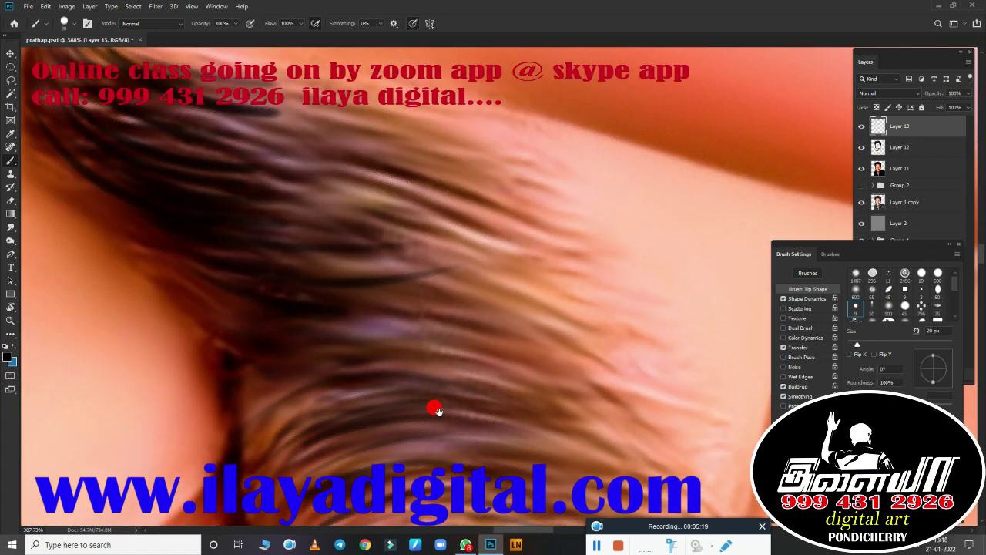
{"action": "scroll", "coordinate": [198, 259], "scroll_direction": "up", "scroll_amount": 3}
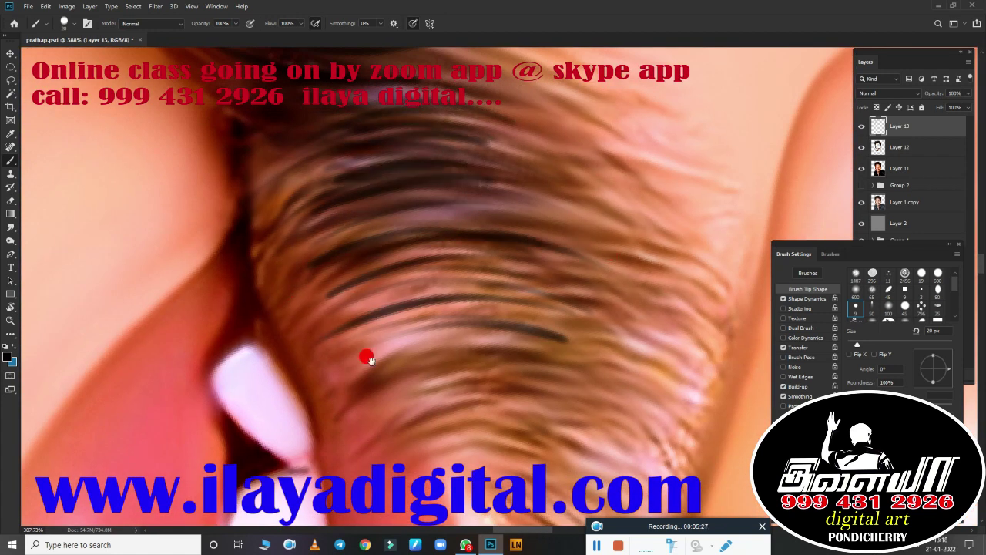
{"action": "scroll", "coordinate": [462, 416], "scroll_direction": "down", "scroll_amount": 4}
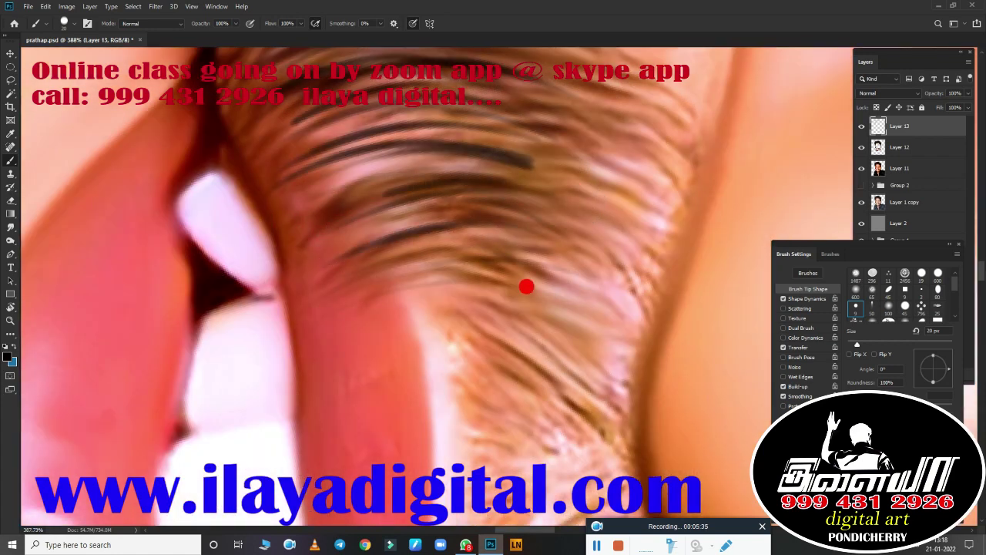
{"action": "scroll", "coordinate": [387, 319], "scroll_direction": "down", "scroll_amount": 5}
{"action": "scroll", "coordinate": [388, 320], "scroll_direction": "up", "scroll_amount": 3}
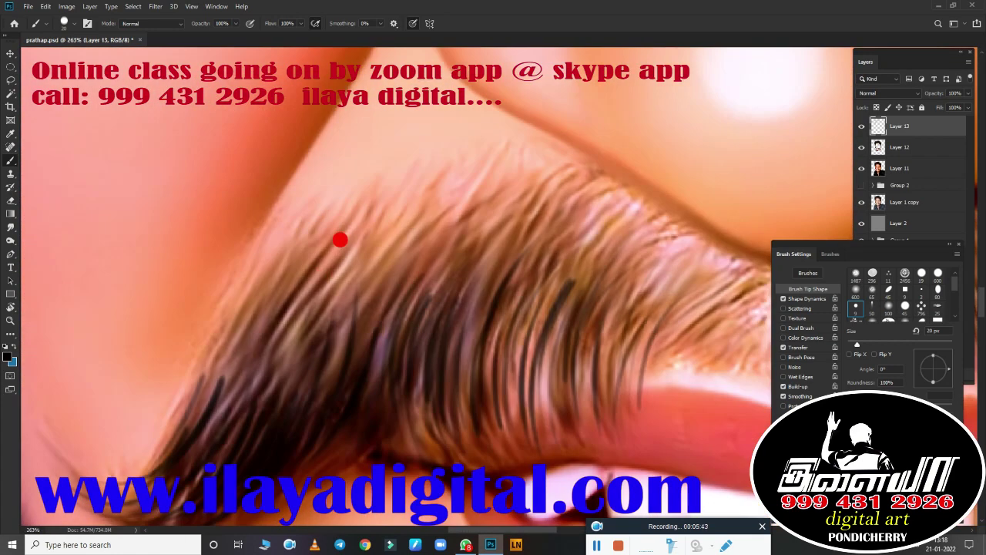
Step: Add more dark strands across the moustache, including its upper hair
{"action": "left_click_drag", "start_coordinate": [638, 406], "coordinate": [678, 300]}
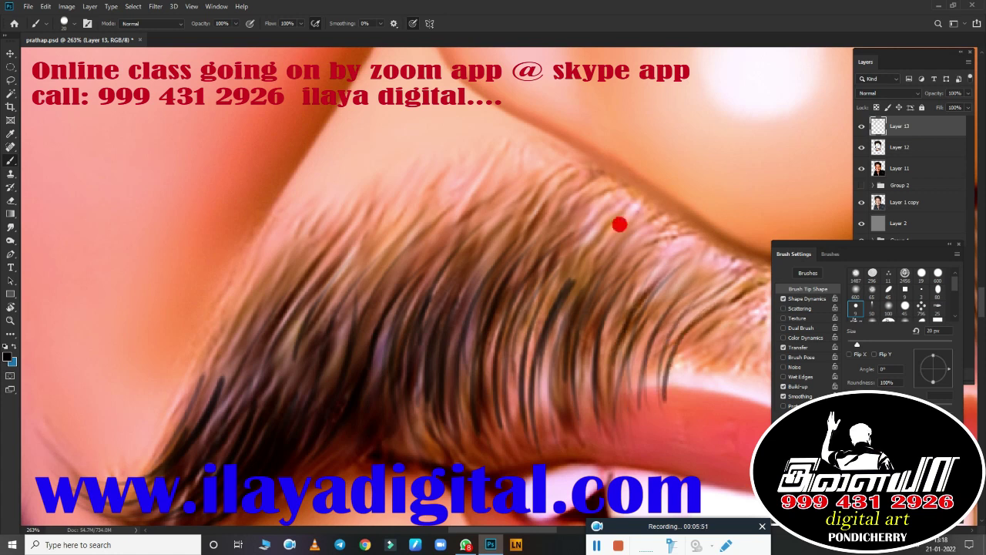
{"action": "left_click_drag", "start_coordinate": [566, 363], "coordinate": [555, 238]}
{"action": "left_click_drag", "start_coordinate": [362, 339], "coordinate": [386, 254]}
{"action": "left_click_drag", "start_coordinate": [232, 463], "coordinate": [324, 324]}
{"action": "mouse_move", "coordinate": [225, 364]}
{"action": "left_mouse_down"}
{"action": "mouse_move", "coordinate": [506, 293]}
{"action": "mouse_move", "coordinate": [517, 275]}
{"action": "left_mouse_up"}
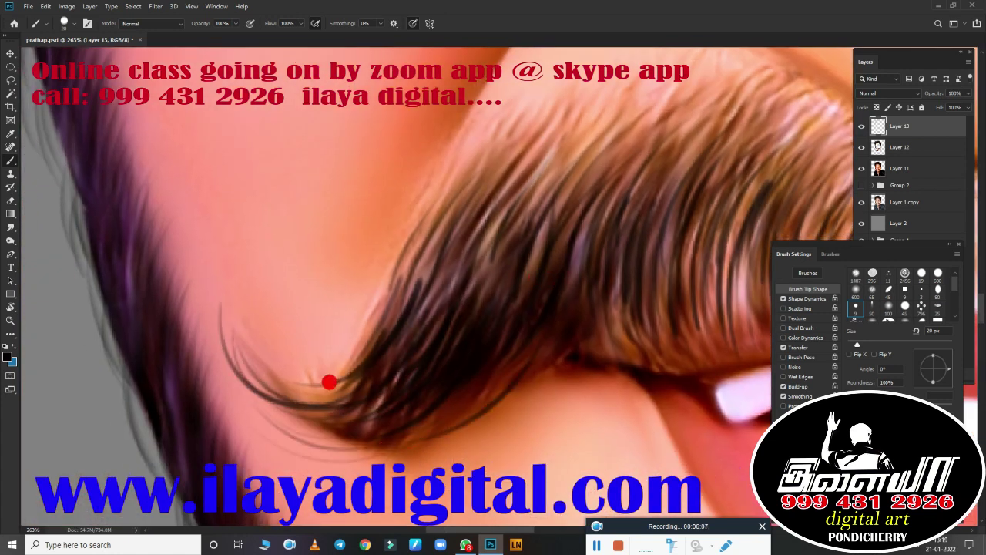
{"action": "left_click_drag", "start_coordinate": [330, 380], "coordinate": [292, 516]}
{"action": "left_click_drag", "start_coordinate": [500, 244], "coordinate": [454, 401]}
{"action": "left_click_drag", "start_coordinate": [540, 262], "coordinate": [513, 378]}
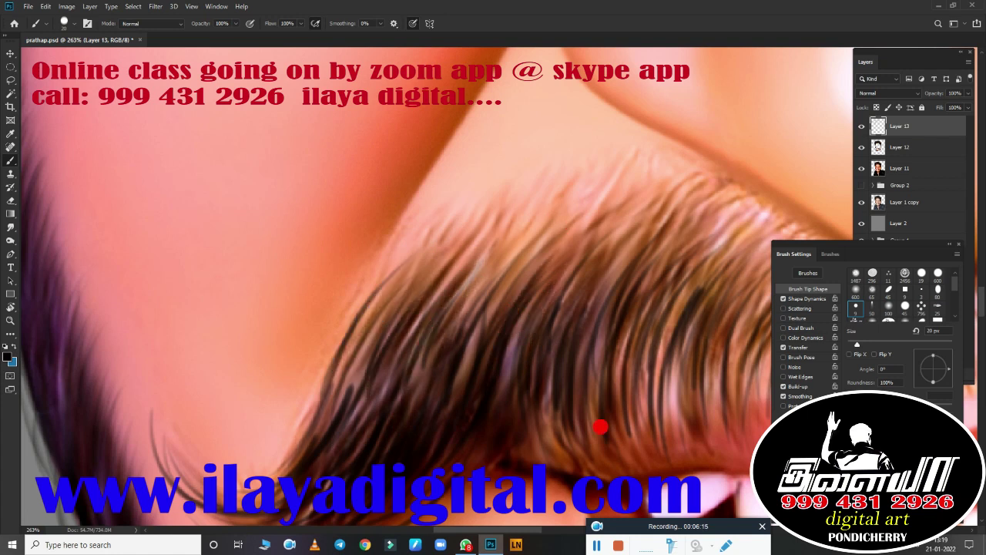
{"action": "left_click_drag", "start_coordinate": [562, 293], "coordinate": [585, 454]}
{"action": "left_click_drag", "start_coordinate": [639, 362], "coordinate": [683, 462]}
{"action": "left_click_drag", "start_coordinate": [678, 331], "coordinate": [662, 477]}
{"action": "left_click_drag", "start_coordinate": [554, 284], "coordinate": [417, 263]}
Step: Duplicate Layer 11 and merge the copy down into Layer 12
{"action": "key", "text": "ctrl+0"}
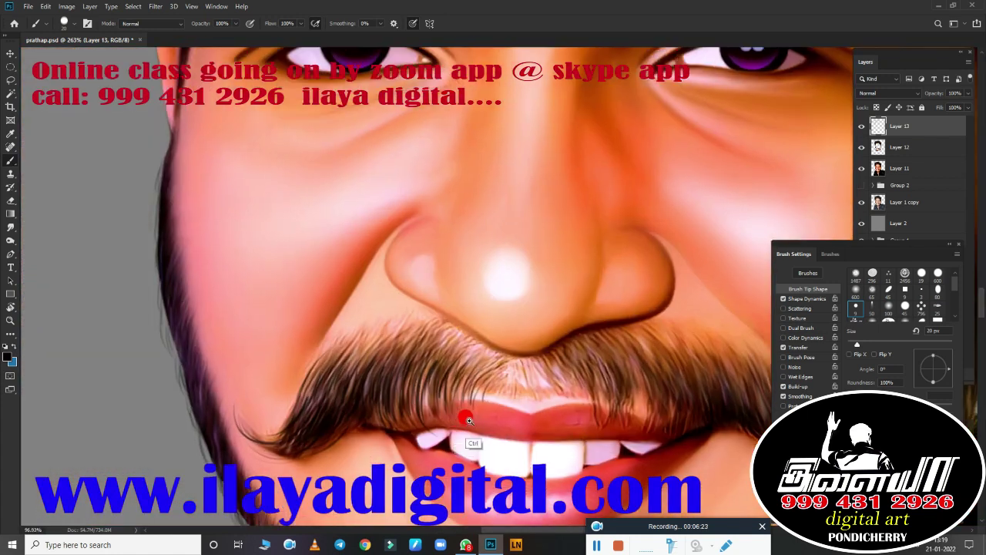
{"action": "left_click", "coordinate": [901, 168]}
{"action": "key", "text": "ctrl+j"}
{"action": "left_click", "coordinate": [905, 146], "text": "shift"}
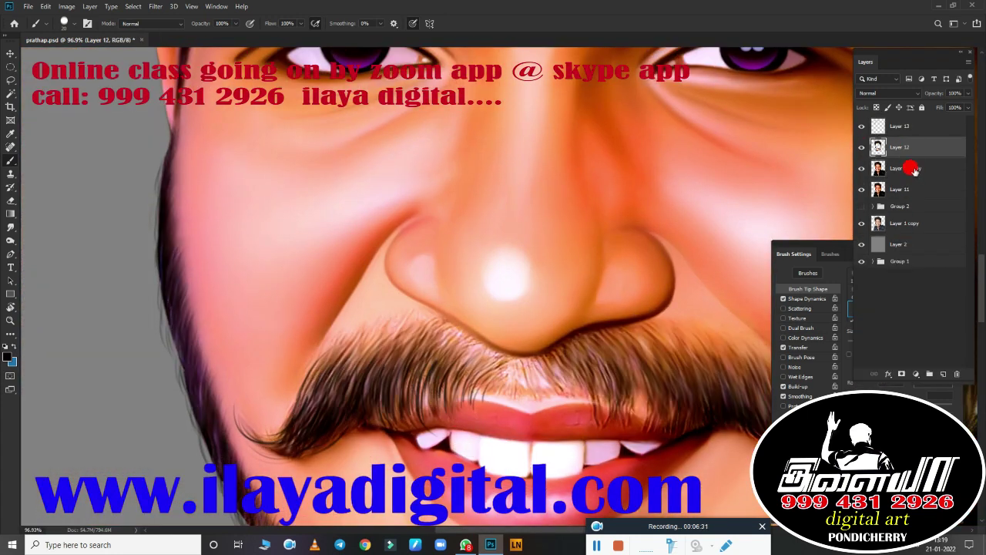
{"action": "key", "text": "ctrl+e"}
Step: Try the Burn tool at 50% on the moustache, then undo the burn strokes
{"action": "key", "text": "o"}
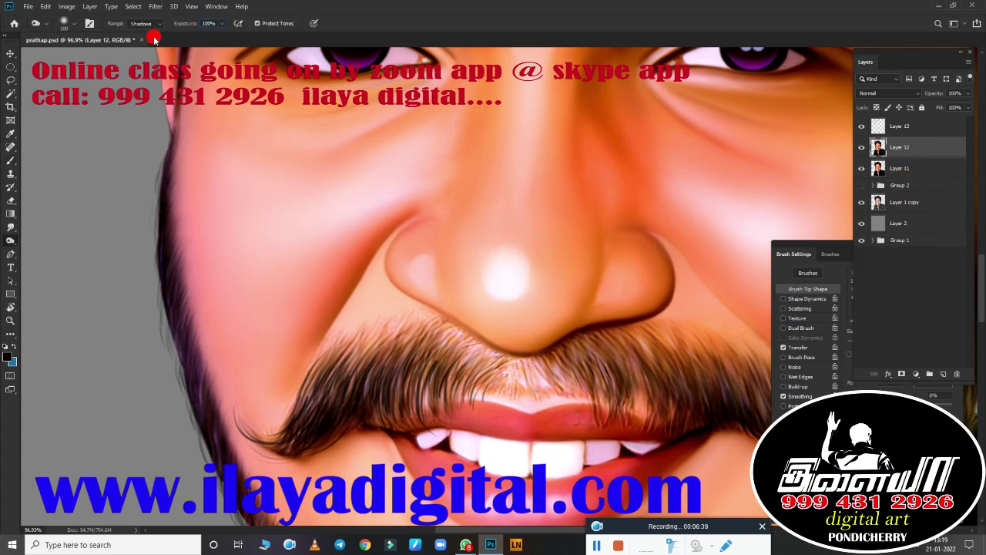
{"action": "type", "text": "0"}
{"action": "key", "text": "Return"}
{"action": "scroll", "coordinate": [342, 253], "scroll_direction": "down", "scroll_amount": 3}
{"action": "mouse_move", "coordinate": [342, 253]}
{"action": "left_mouse_down"}
{"action": "mouse_move", "coordinate": [326, 220]}
{"action": "mouse_move", "coordinate": [513, 216]}
{"action": "mouse_move", "coordinate": [682, 272]}
{"action": "mouse_move", "coordinate": [590, 238]}
{"action": "left_mouse_up"}
{"action": "key", "text": "ctrl+0"}
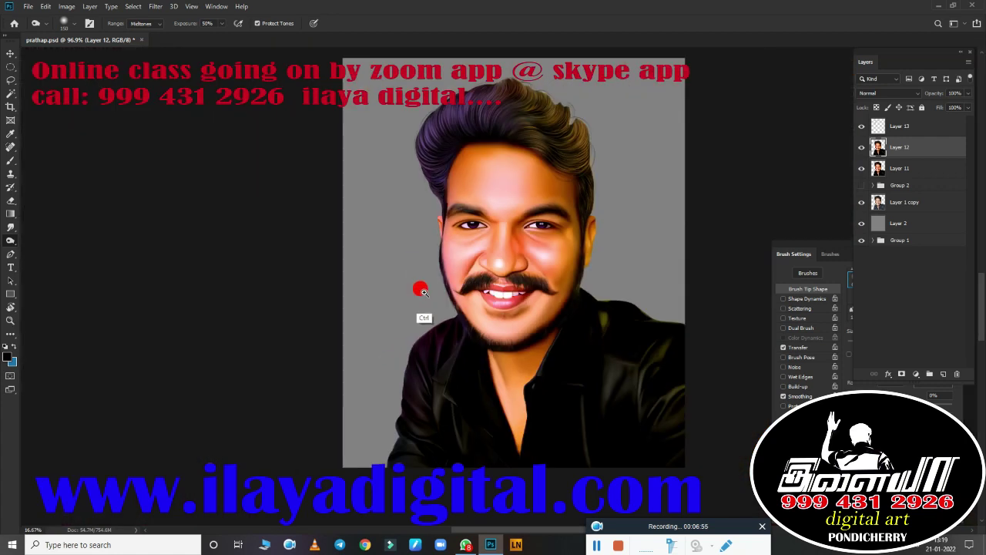
{"action": "scroll", "coordinate": [476, 312], "scroll_direction": "up", "scroll_amount": 2}
{"action": "key", "text": "ctrl+z"}
{"action": "key", "text": "ctrl+z"}
{"action": "key", "text": "ctrl+z"}
{"action": "key", "text": "ctrl+z"}
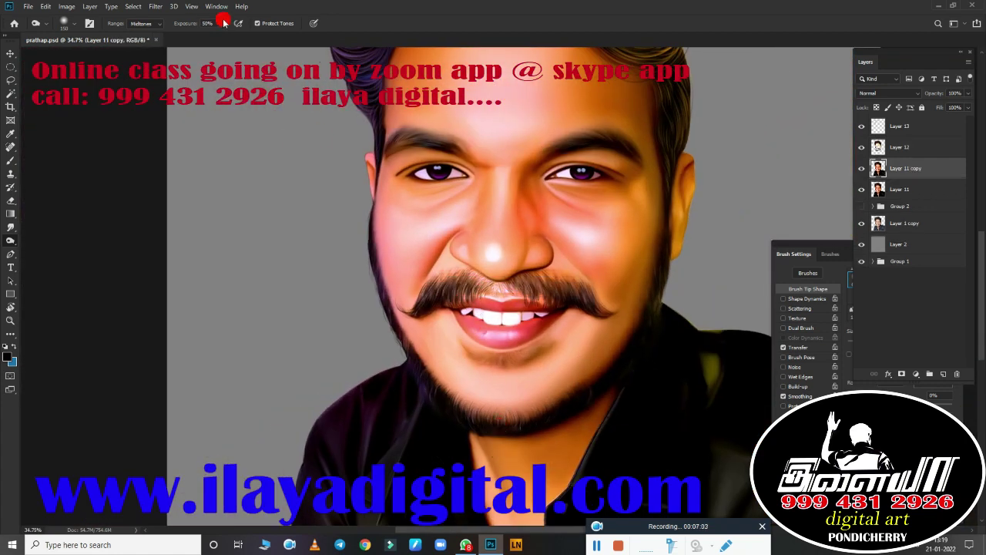
Step: Lower the burn exposure to 20% and merge the Layer 11 copy into Layer 12
{"action": "left_click", "coordinate": [221, 23]}
{"action": "left_click_drag", "start_coordinate": [220, 34], "coordinate": [180, 34]}
{"action": "scroll", "coordinate": [553, 329], "scroll_direction": "up", "scroll_amount": 2}
{"action": "scroll", "coordinate": [553, 329], "scroll_direction": "up", "scroll_amount": 2}
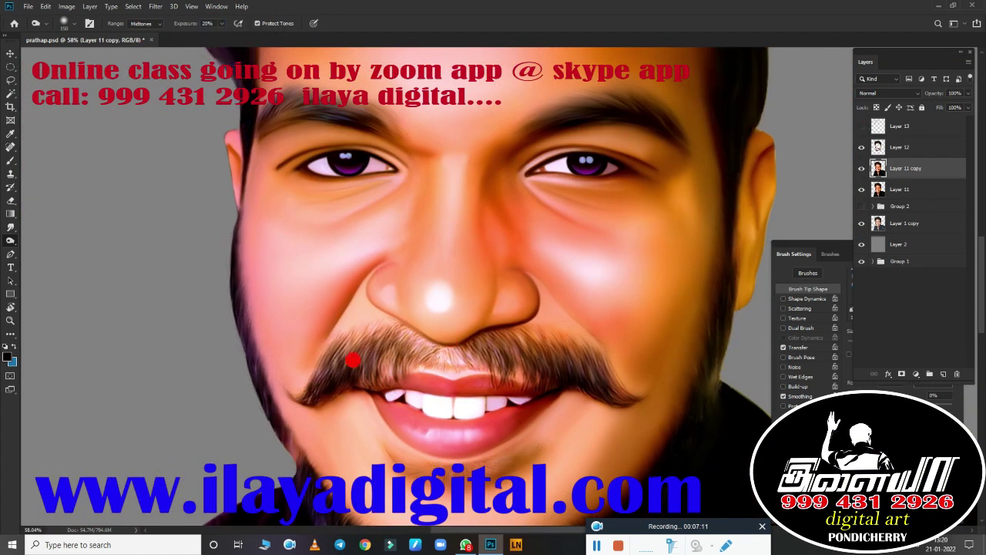
{"action": "left_click", "coordinate": [925, 147], "text": "shift"}
{"action": "key", "text": "ctrl+e"}
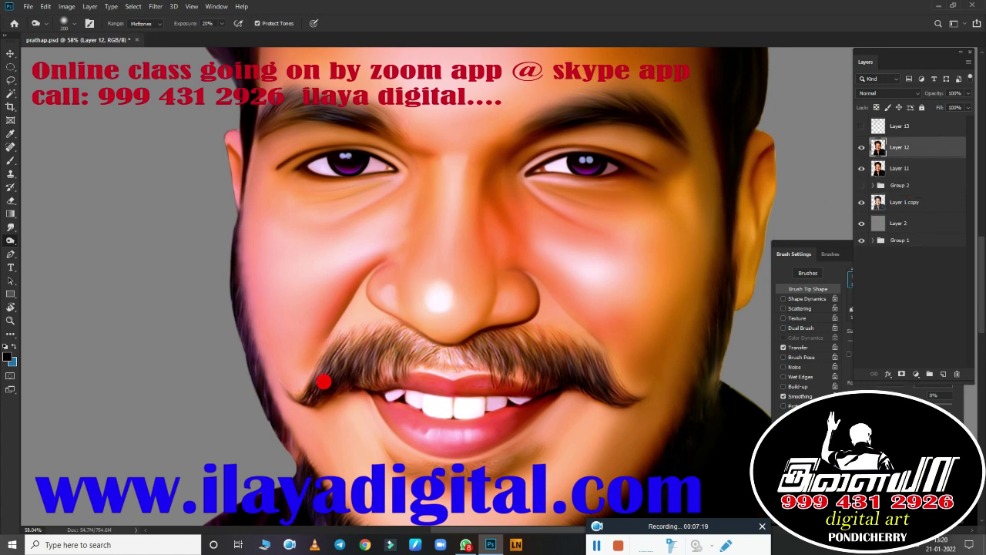
Step: Return to Layer 13 with the Brush and paint dark moustache strands near the lip
{"action": "key", "text": "alt+bracketright"}
{"action": "scroll", "coordinate": [441, 362], "scroll_direction": "up", "scroll_amount": 5}
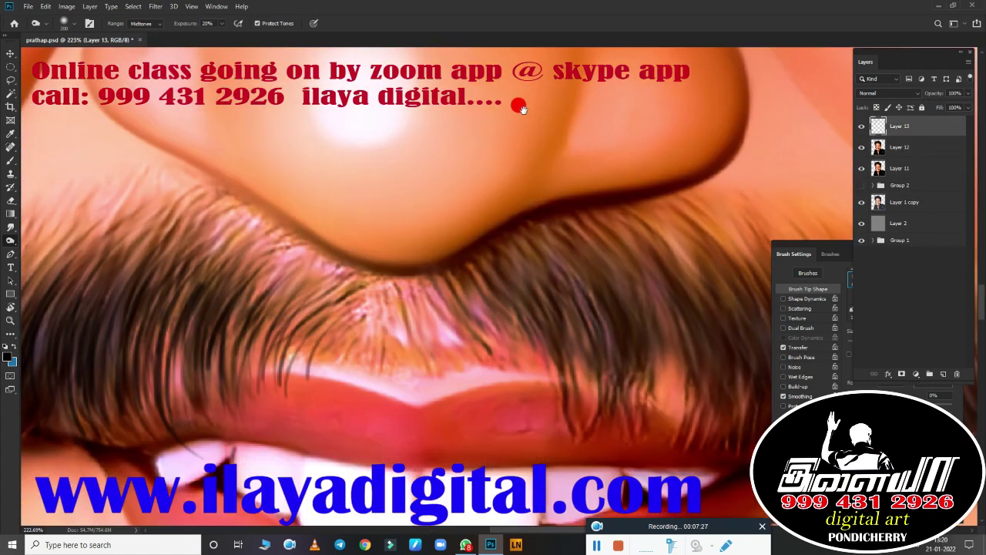
{"action": "key", "text": "b"}
{"action": "mouse_move", "coordinate": [416, 195]}
{"action": "left_mouse_down"}
{"action": "mouse_move", "coordinate": [278, 264]}
{"action": "mouse_move", "coordinate": [354, 355]}
{"action": "left_mouse_up"}
{"action": "left_click_drag", "start_coordinate": [385, 293], "coordinate": [443, 385]}
{"action": "left_click_drag", "start_coordinate": [347, 315], "coordinate": [316, 380]}
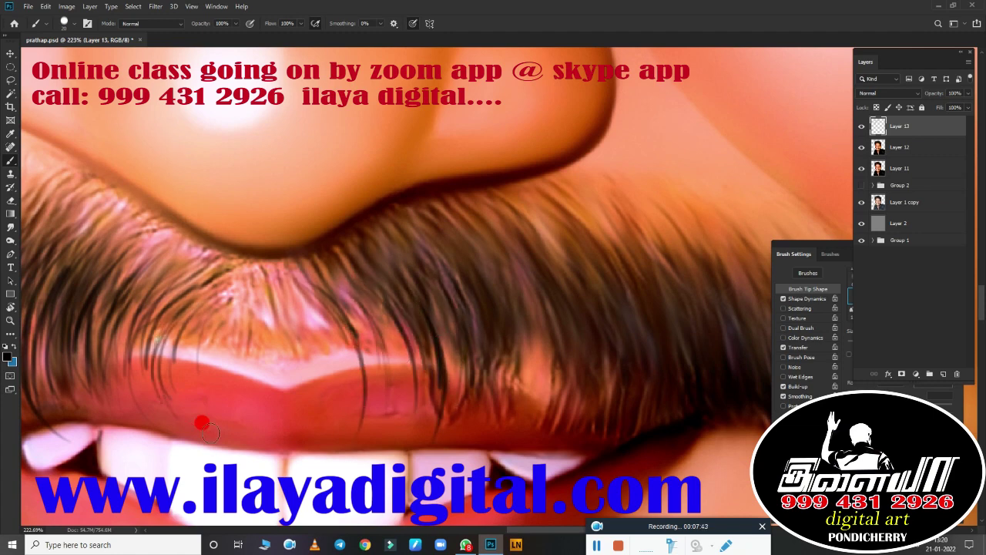
{"action": "left_click_drag", "start_coordinate": [412, 242], "coordinate": [242, 280]}
{"action": "left_click_drag", "start_coordinate": [285, 324], "coordinate": [346, 411]}
{"action": "left_click_drag", "start_coordinate": [339, 332], "coordinate": [377, 439]}
{"action": "left_click_drag", "start_coordinate": [416, 328], "coordinate": [463, 432]}
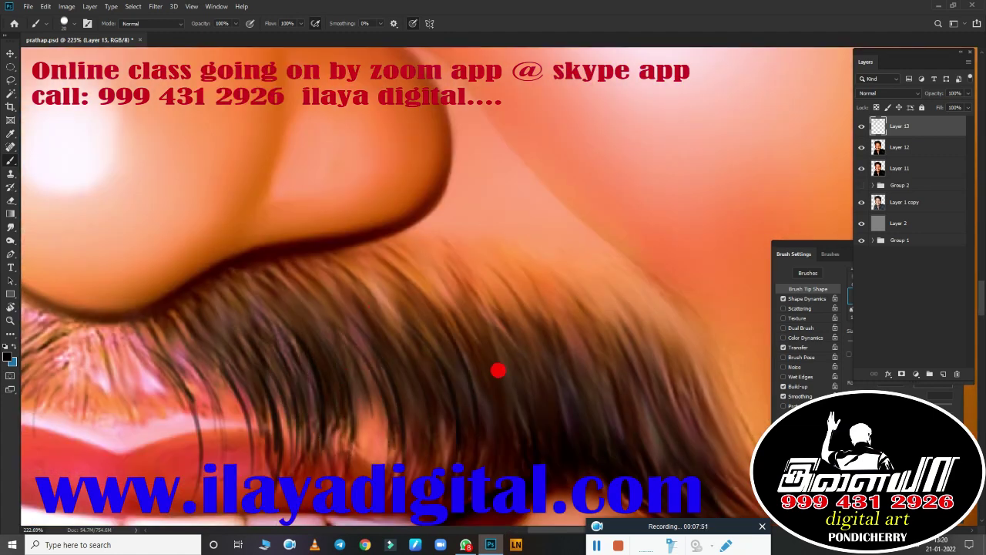
{"action": "mouse_move", "coordinate": [498, 370]}
{"action": "left_mouse_down"}
{"action": "mouse_move", "coordinate": [419, 198]}
{"action": "mouse_move", "coordinate": [370, 408]}
{"action": "mouse_move", "coordinate": [293, 260]}
{"action": "mouse_move", "coordinate": [474, 282]}
{"action": "mouse_move", "coordinate": [354, 254]}
{"action": "left_mouse_up"}
Step: Rotate the canvas and paint curved strands along the curled moustache tip
{"action": "left_click_drag", "start_coordinate": [362, 231], "coordinate": [501, 208]}
{"action": "mouse_move", "coordinate": [266, 312]}
{"action": "left_mouse_down"}
{"action": "mouse_move", "coordinate": [365, 357]}
{"action": "mouse_move", "coordinate": [399, 191]}
{"action": "mouse_move", "coordinate": [447, 372]}
{"action": "mouse_move", "coordinate": [446, 442]}
{"action": "mouse_move", "coordinate": [184, 437]}
{"action": "mouse_move", "coordinate": [220, 348]}
{"action": "mouse_move", "coordinate": [460, 280]}
{"action": "left_mouse_up"}
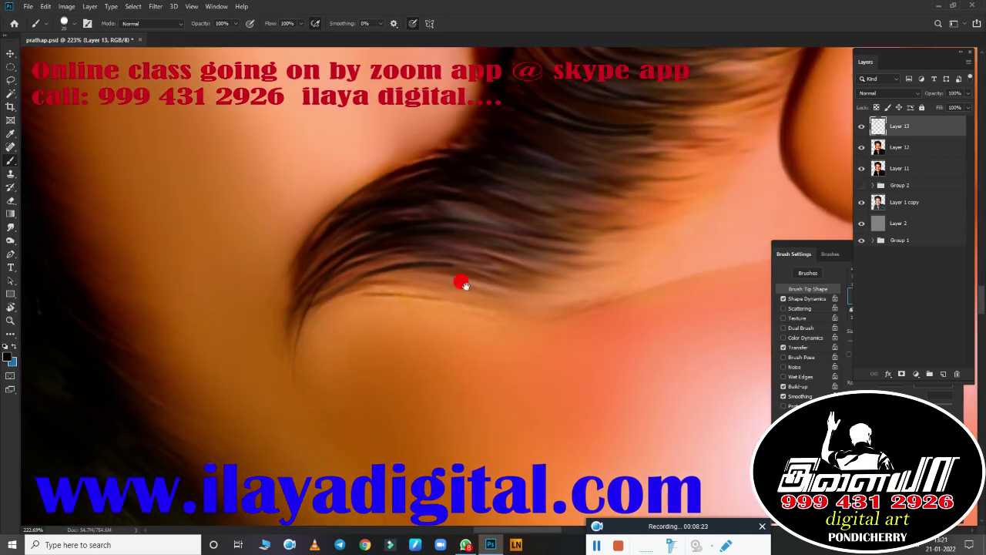
{"action": "left_click_drag", "start_coordinate": [331, 436], "coordinate": [408, 309]}
{"action": "key", "text": "ctrl+z"}
{"action": "left_click_drag", "start_coordinate": [293, 308], "coordinate": [243, 393]}
{"action": "key", "text": "ctrl+z"}
{"action": "left_click_drag", "start_coordinate": [308, 312], "coordinate": [327, 435]}
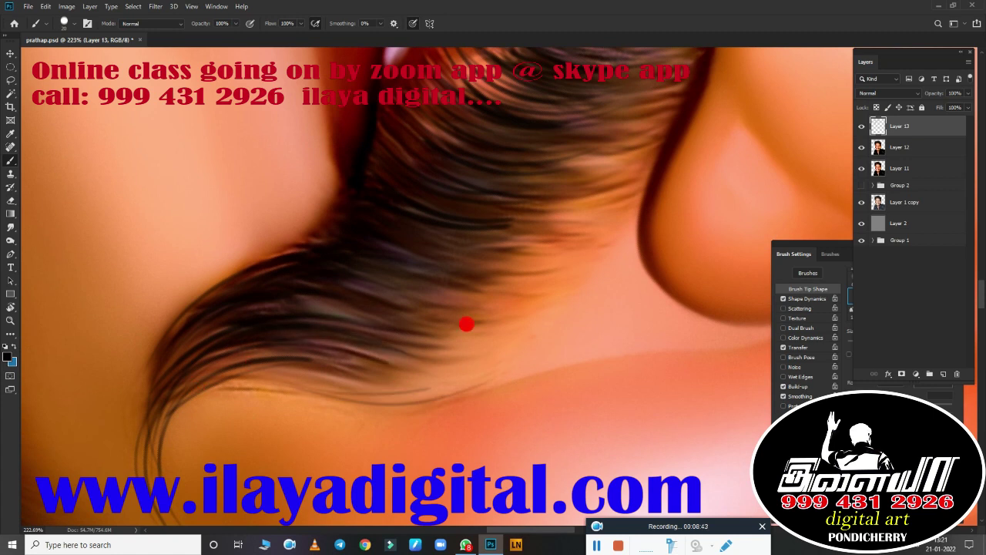
{"action": "mouse_move", "coordinate": [466, 323]}
{"action": "left_mouse_down"}
{"action": "mouse_move", "coordinate": [473, 286]}
{"action": "mouse_move", "coordinate": [590, 194]}
{"action": "left_mouse_up"}
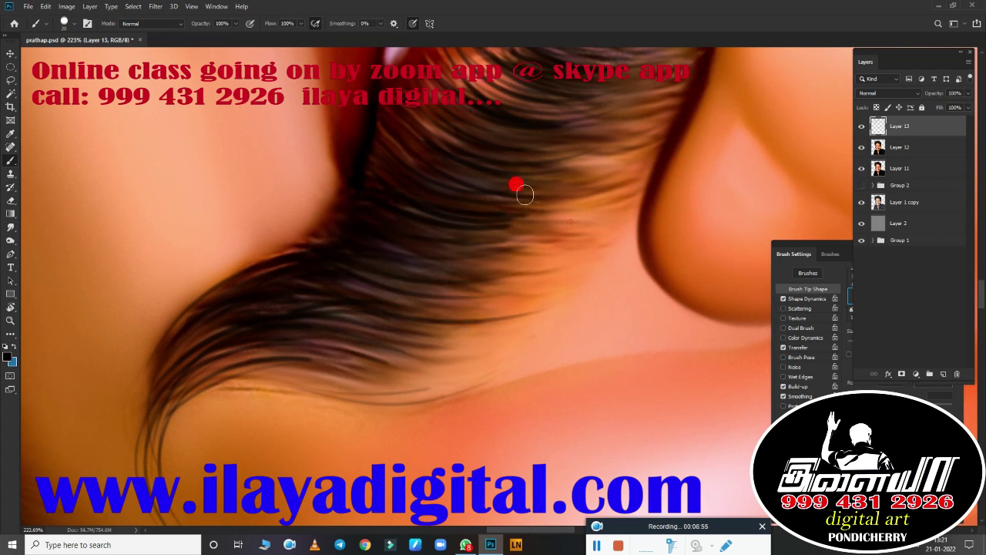
{"action": "left_click_drag", "start_coordinate": [524, 194], "coordinate": [609, 130]}
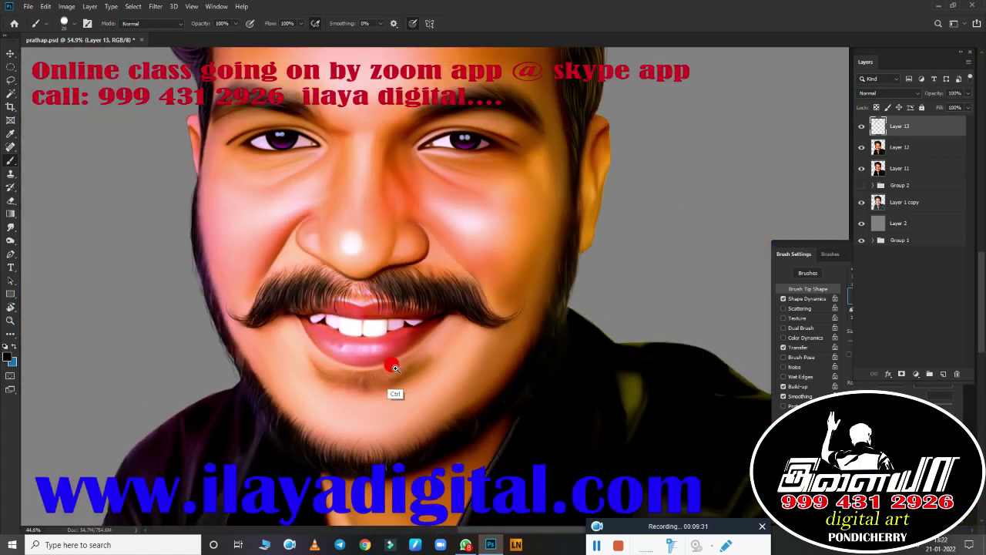
Step: Paint a few more strands rising from the lip into the moustache
{"action": "scroll", "coordinate": [395, 368], "scroll_direction": "up", "scroll_amount": 5}
{"action": "scroll", "coordinate": [568, 378], "scroll_direction": "up", "scroll_amount": 5}
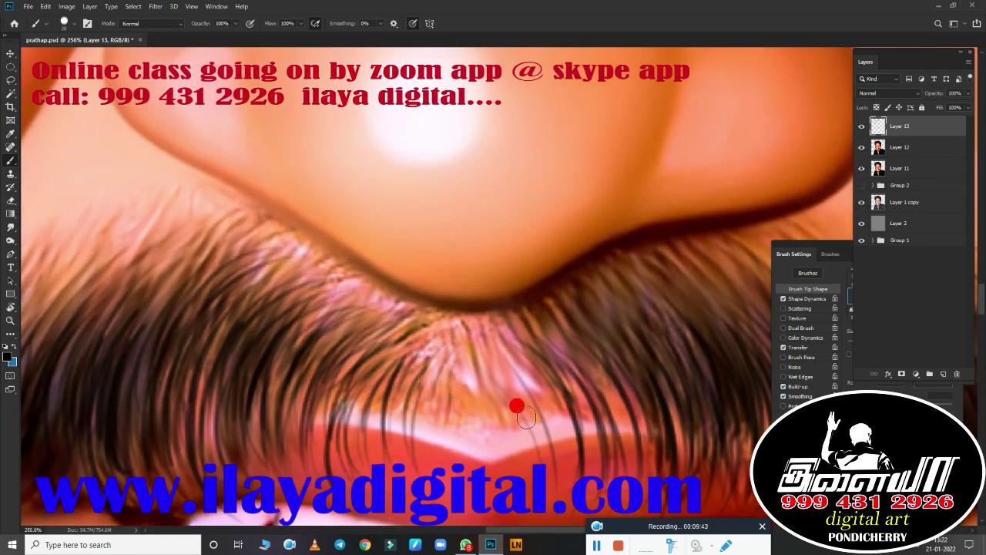
{"action": "left_click_drag", "start_coordinate": [336, 473], "coordinate": [380, 335]}
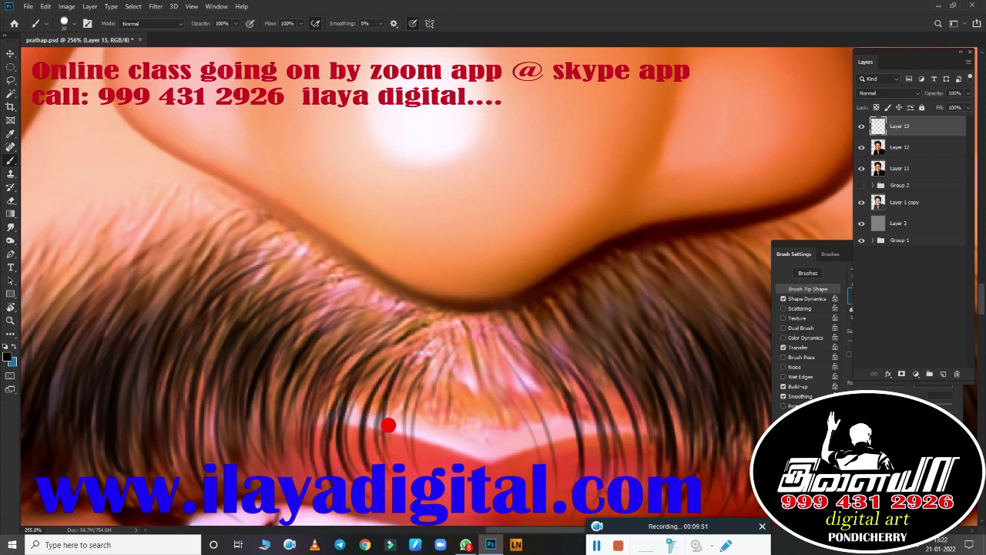
{"action": "scroll", "coordinate": [347, 324], "scroll_direction": "left", "scroll_amount": 5}
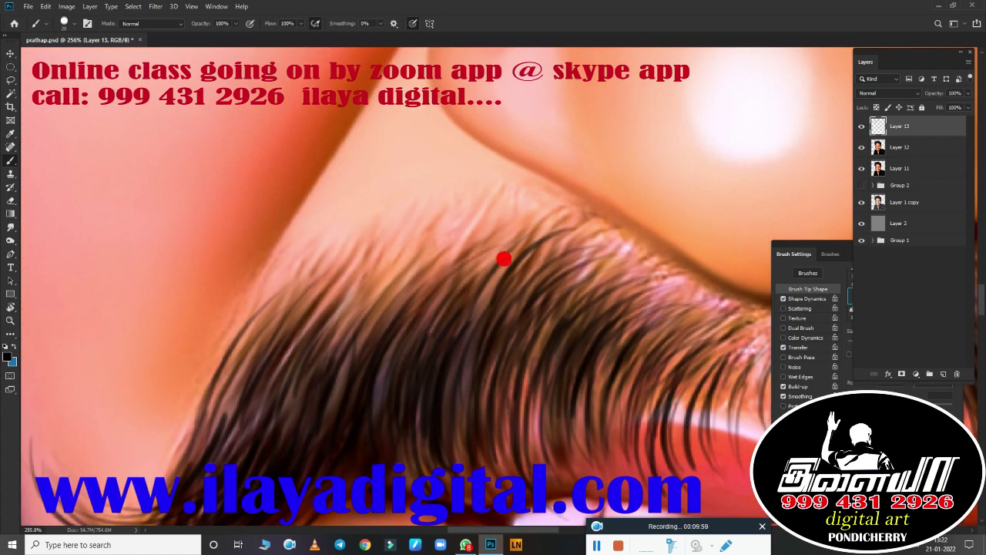
{"action": "scroll", "coordinate": [416, 383], "scroll_direction": "right", "scroll_amount": 6}
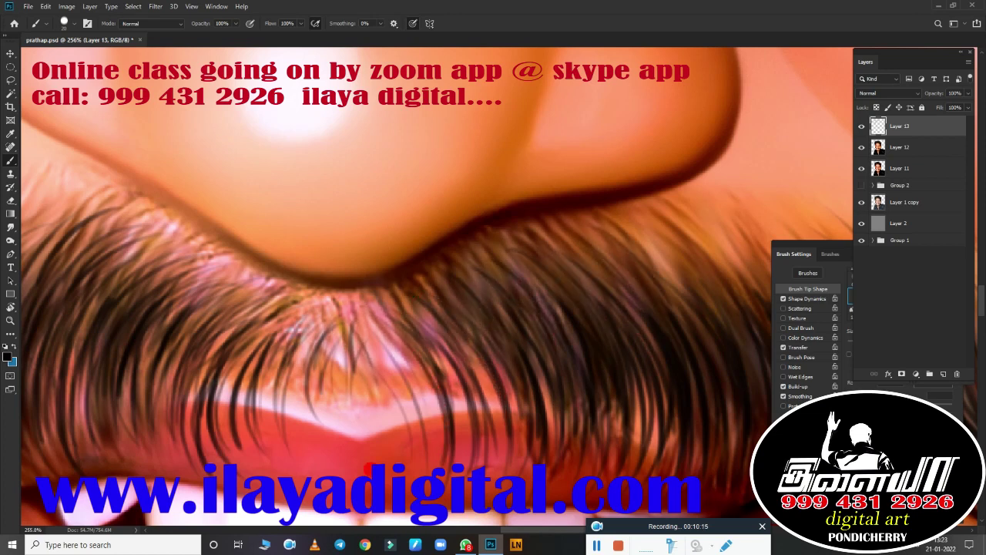
{"action": "scroll", "coordinate": [332, 354], "scroll_direction": "right", "scroll_amount": 5}
{"action": "left_click_drag", "start_coordinate": [328, 355], "coordinate": [410, 393]}
{"action": "left_click_drag", "start_coordinate": [441, 336], "coordinate": [493, 335]}
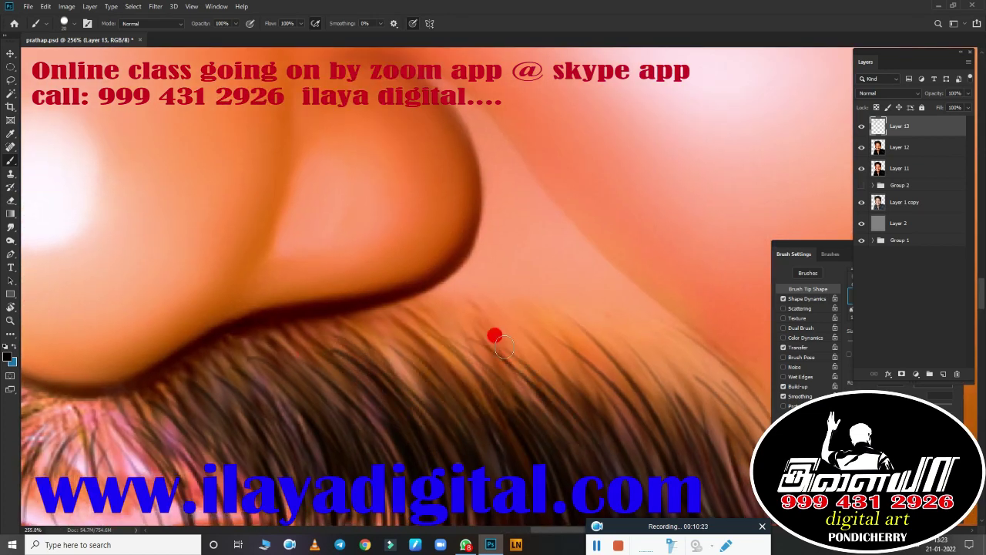
{"action": "scroll", "coordinate": [432, 355], "scroll_direction": "right", "scroll_amount": 5}
{"action": "scroll", "coordinate": [385, 308], "scroll_direction": "right", "scroll_amount": 5}
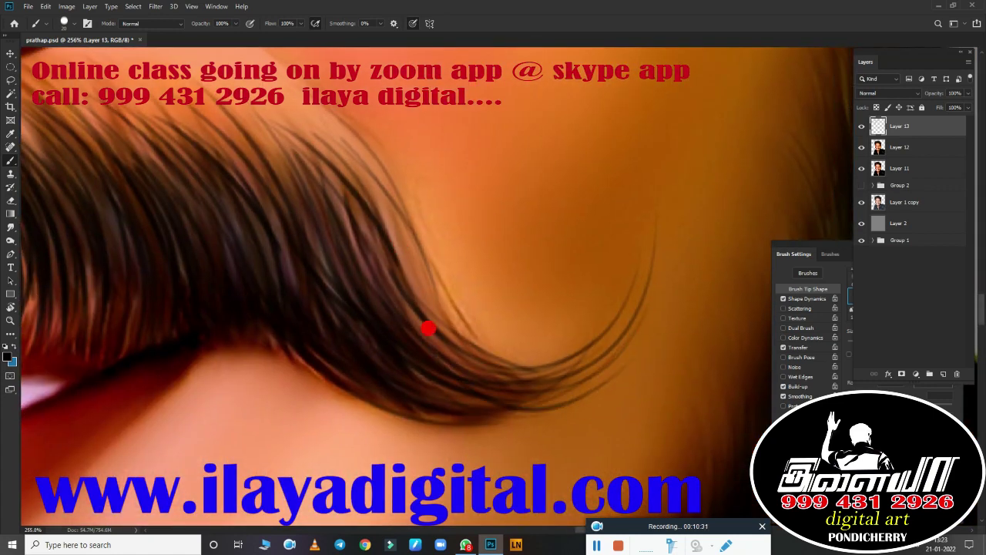
{"action": "scroll", "coordinate": [428, 328], "scroll_direction": "left", "scroll_amount": 5}
{"action": "scroll", "coordinate": [244, 306], "scroll_direction": "down", "scroll_amount": 3}
Step: Select Layer 12 and burn over the chin beard to darken it
{"action": "scroll", "coordinate": [590, 357], "scroll_direction": "up", "scroll_amount": 3}
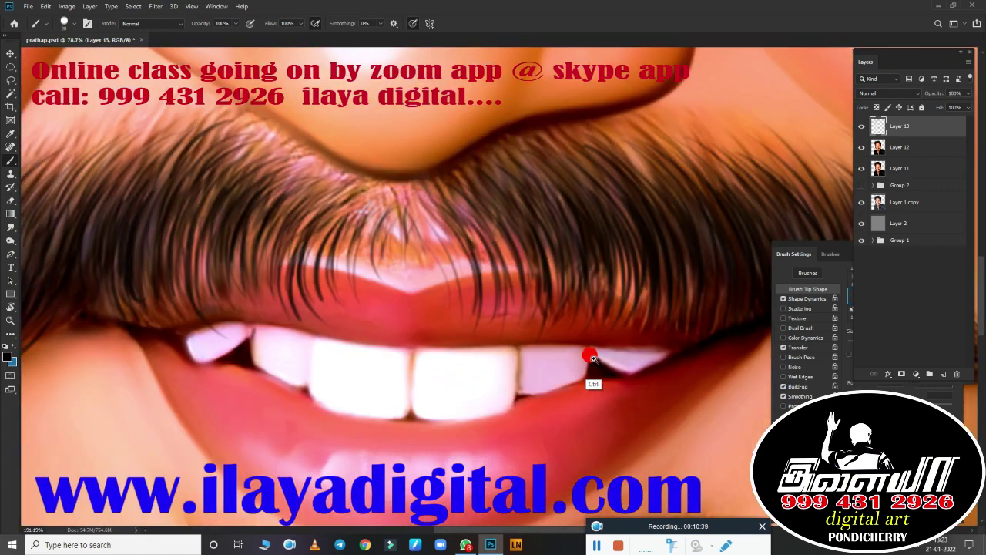
{"action": "scroll", "coordinate": [590, 357], "scroll_direction": "down", "scroll_amount": 3}
{"action": "left_click", "coordinate": [428, 363], "text": "ctrl"}
{"action": "left_click_drag", "start_coordinate": [428, 363], "coordinate": [319, 354]}
{"action": "key", "text": "ctrl+z"}
{"action": "key", "text": "o"}
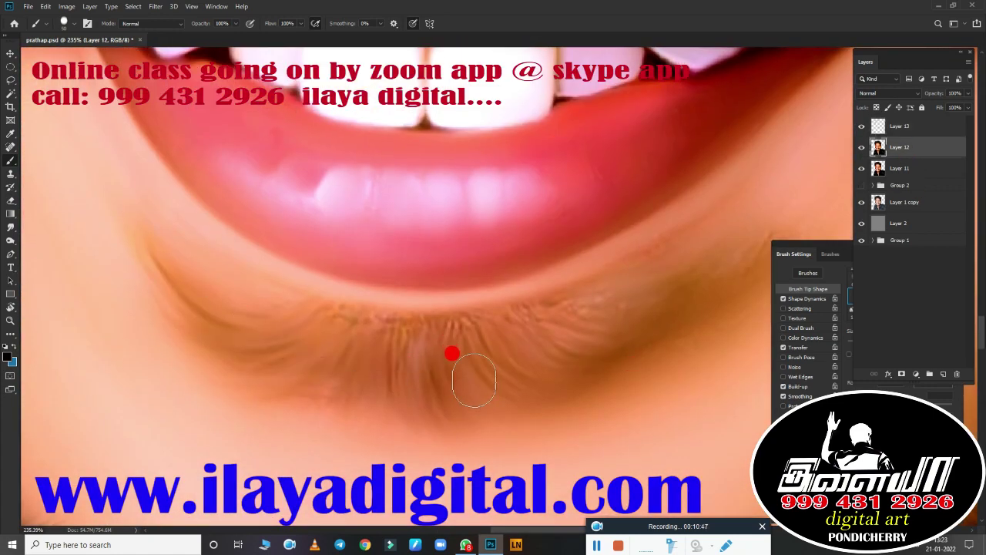
{"action": "left_click_drag", "start_coordinate": [220, 301], "coordinate": [572, 331]}
Step: Burn the moustache roots under the nose, then return to Layer 13
{"action": "scroll", "coordinate": [553, 356], "scroll_direction": "up", "scroll_amount": 5}
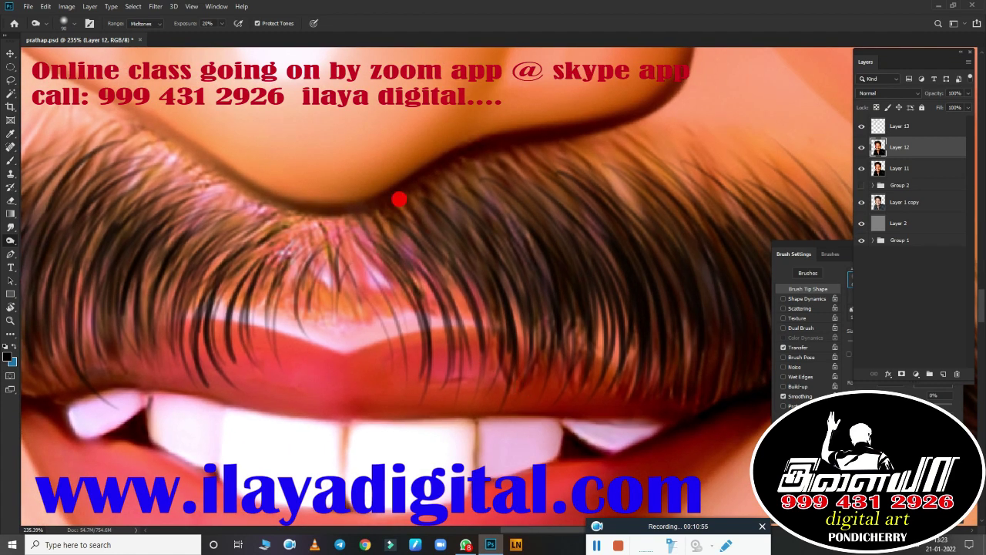
{"action": "left_click_drag", "start_coordinate": [396, 198], "coordinate": [159, 159]}
{"action": "scroll", "coordinate": [560, 349], "scroll_direction": "down", "scroll_amount": 3}
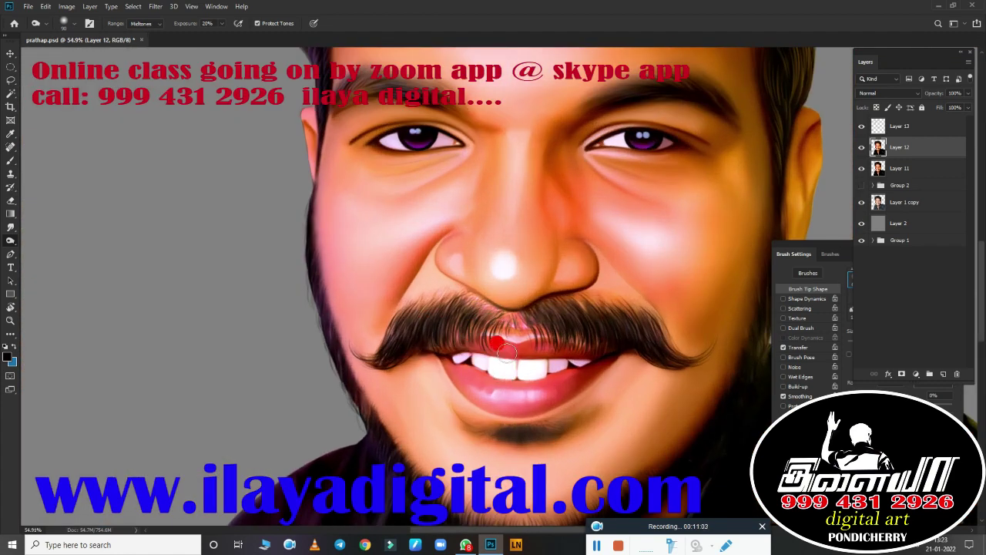
{"action": "left_click", "coordinate": [561, 326], "text": "ctrl"}
{"action": "scroll", "coordinate": [547, 337], "scroll_direction": "up", "scroll_amount": 4}
{"action": "scroll", "coordinate": [548, 338], "scroll_direction": "up", "scroll_amount": 2}
Step: Paint several thin dark curved hair strands into the tuft under the lower lip
{"action": "key", "text": "b"}
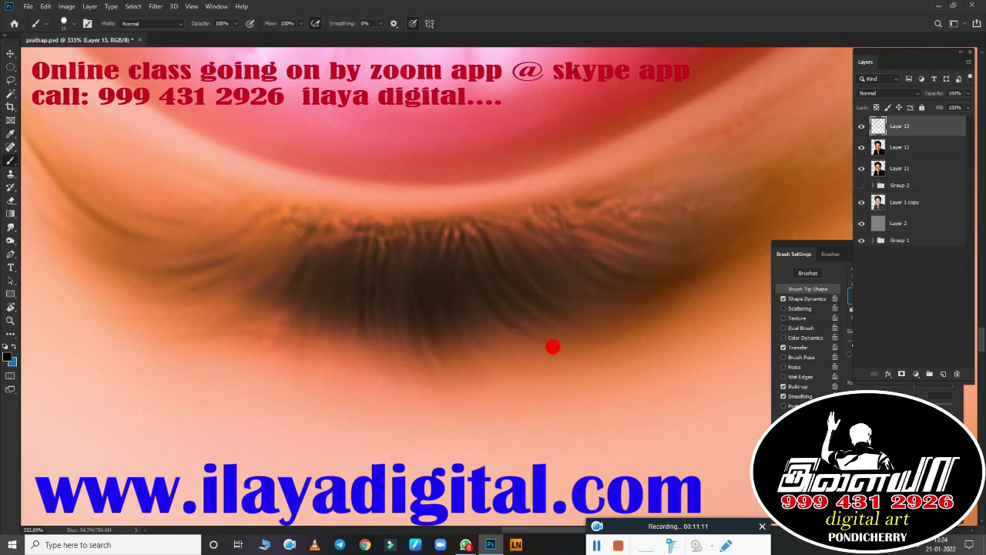
{"action": "left_click", "coordinate": [844, 351]}
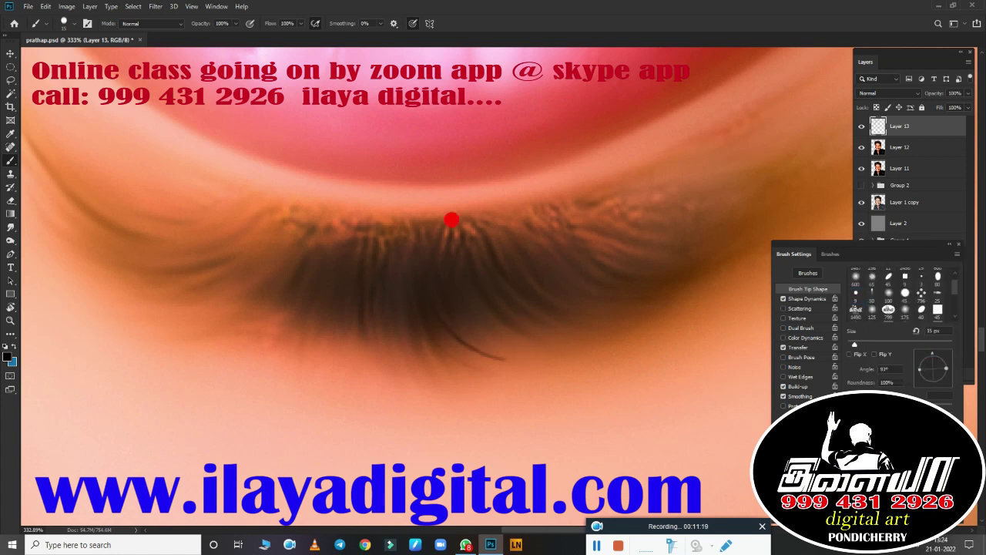
{"action": "left_click_drag", "start_coordinate": [654, 306], "coordinate": [275, 378]}
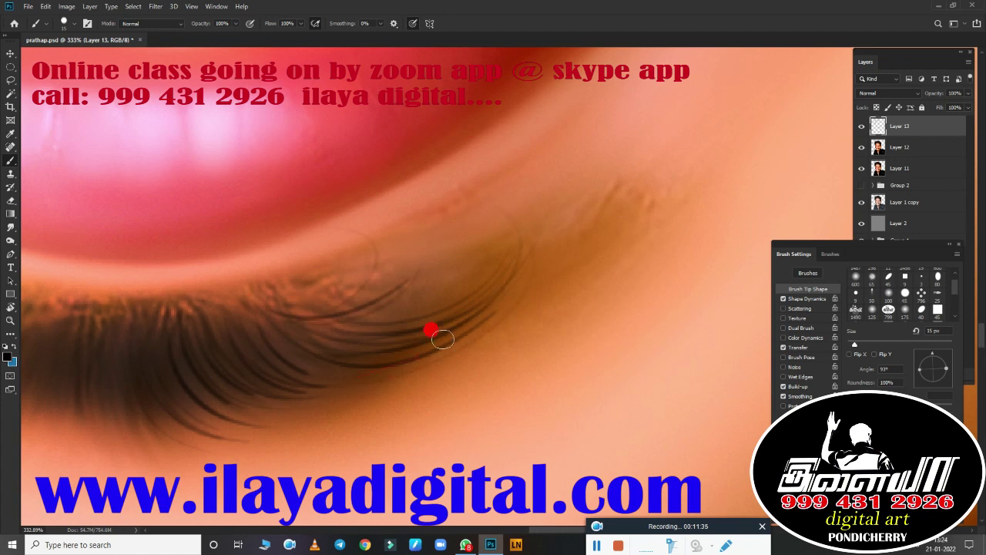
{"action": "left_click_drag", "start_coordinate": [432, 343], "coordinate": [585, 235]}
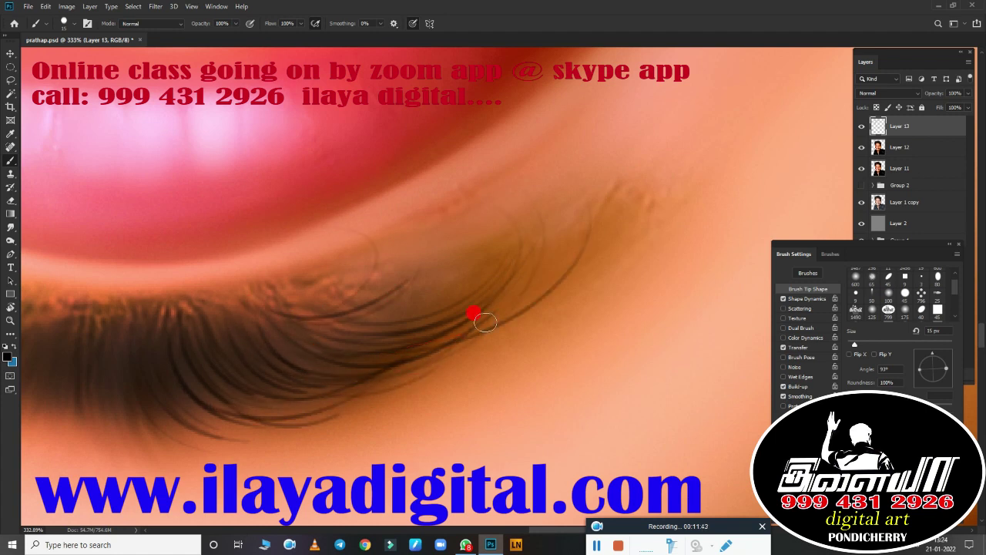
{"action": "left_click_drag", "start_coordinate": [301, 266], "coordinate": [503, 326]}
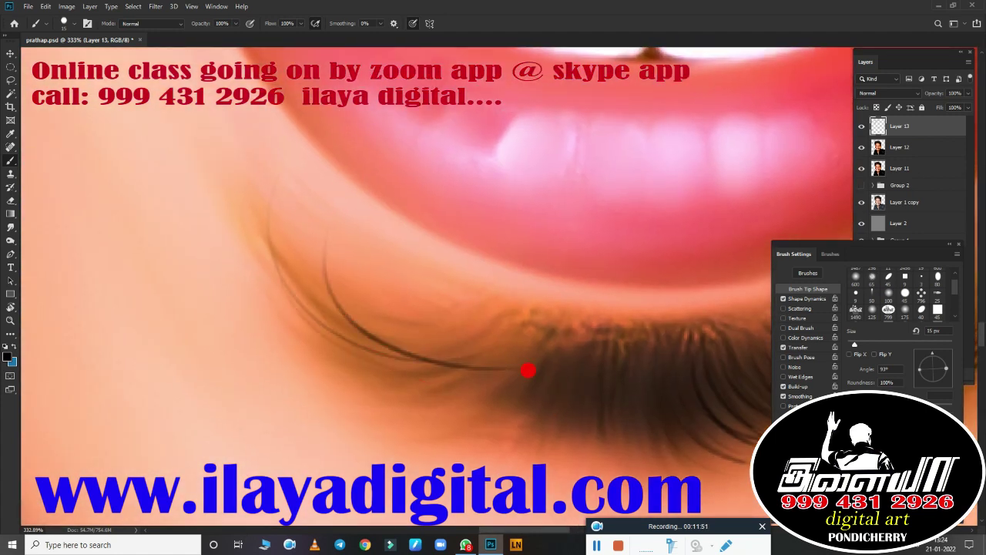
{"action": "left_click_drag", "start_coordinate": [362, 376], "coordinate": [279, 223]}
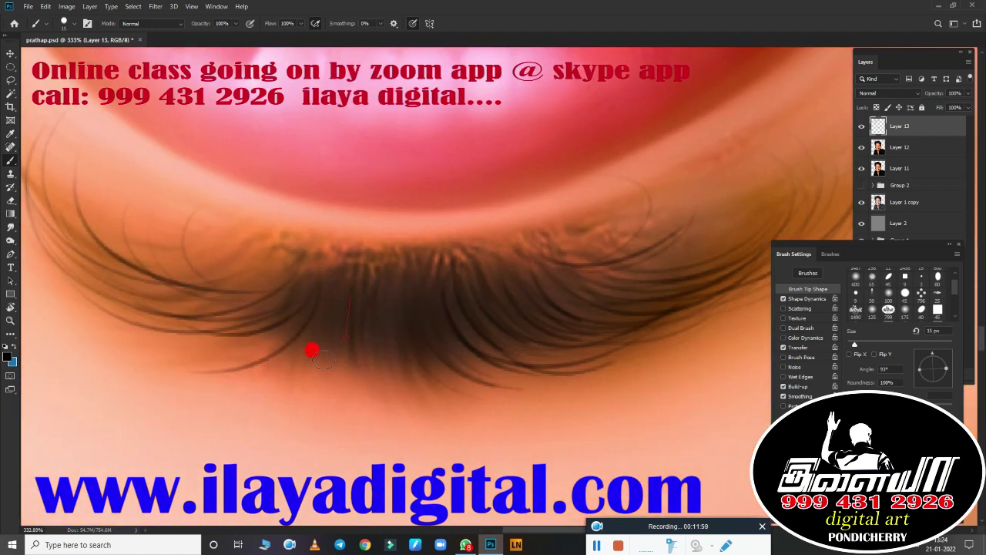
{"action": "left_click_drag", "start_coordinate": [260, 357], "coordinate": [247, 223]}
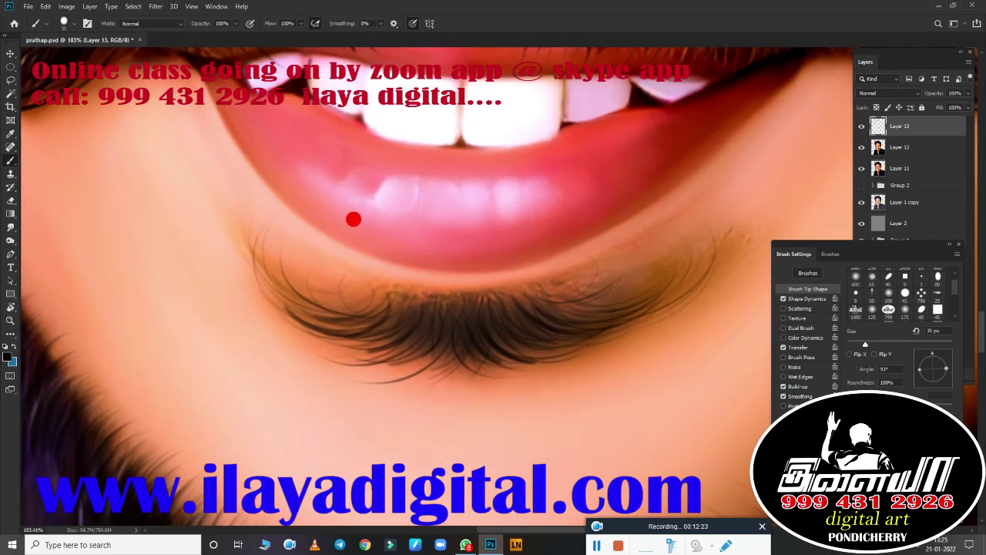
Step: Switch to another hair brush tip with Transfer on and add fine strands along the lower-left edge
{"action": "left_click", "coordinate": [621, 359]}
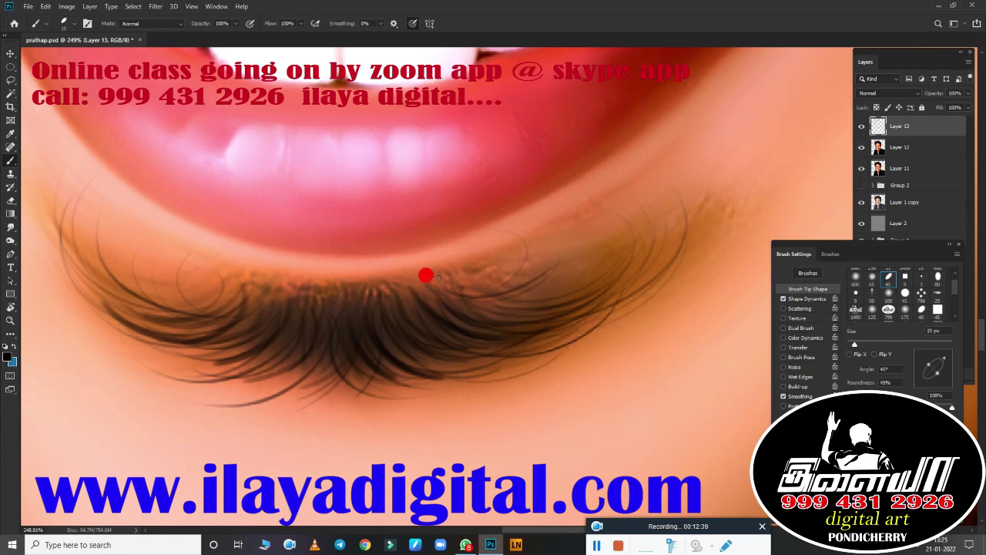
{"action": "left_click", "coordinate": [798, 347]}
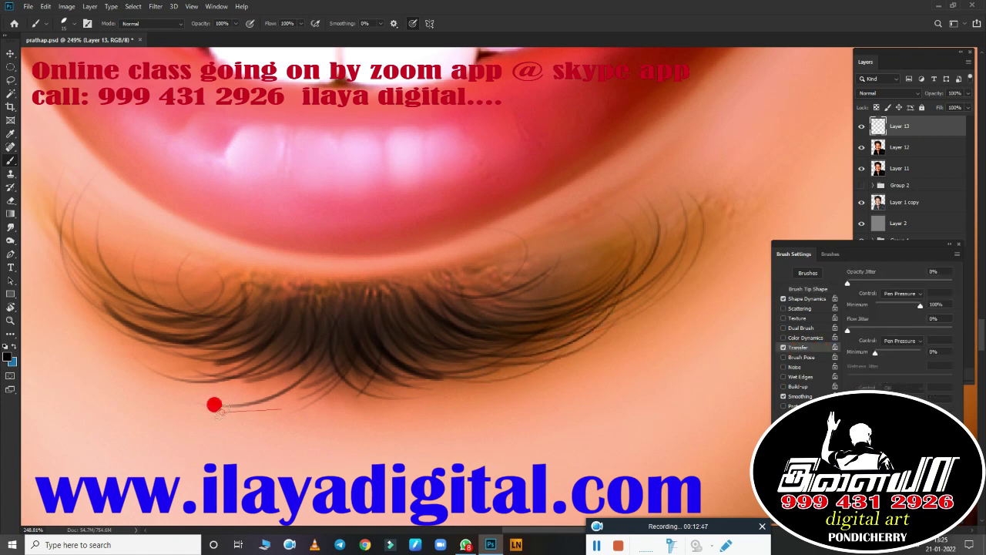
{"action": "left_click_drag", "start_coordinate": [214, 405], "coordinate": [143, 370]}
{"action": "left_click_drag", "start_coordinate": [208, 376], "coordinate": [90, 331]}
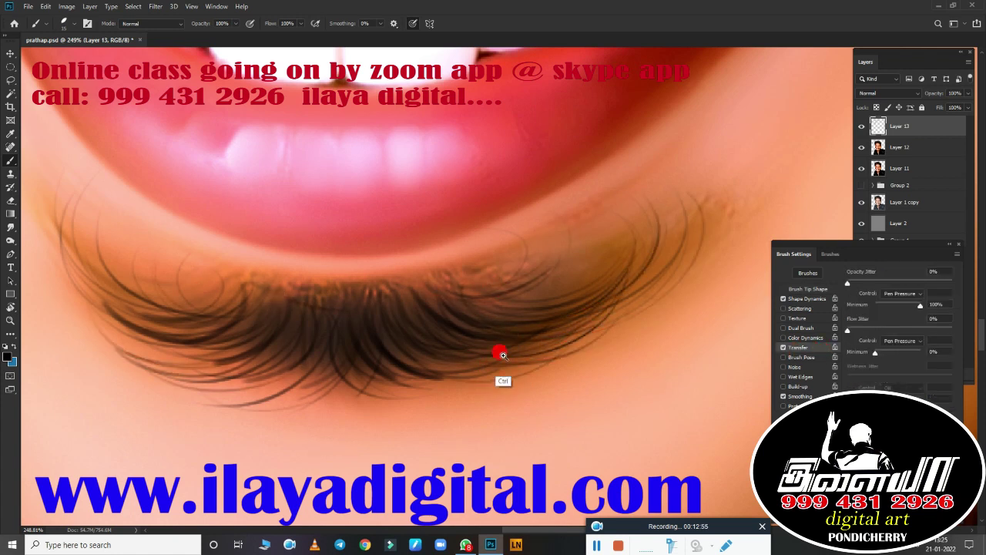
{"action": "scroll", "coordinate": [502, 355], "scroll_direction": "down", "scroll_amount": 3}
{"action": "scroll", "coordinate": [561, 297], "scroll_direction": "down", "scroll_amount": 2}
{"action": "scroll", "coordinate": [326, 352], "scroll_direction": "down", "scroll_amount": 1}
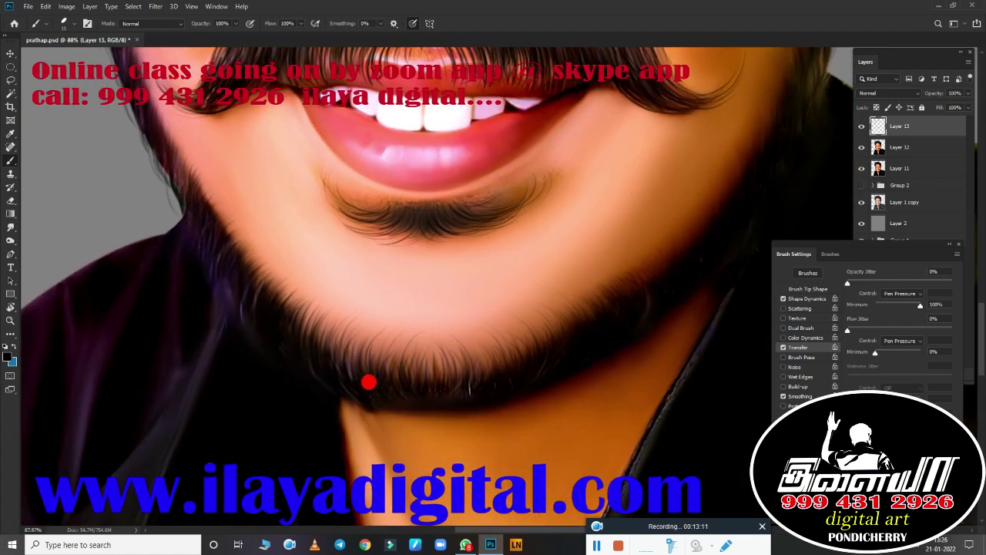
Step: Choose a different hair brush preset from the right-click picker and frame the upper beard edge
{"action": "scroll", "coordinate": [583, 330], "scroll_direction": "down", "scroll_amount": 2}
{"action": "scroll", "coordinate": [385, 249], "scroll_direction": "up", "scroll_amount": 2}
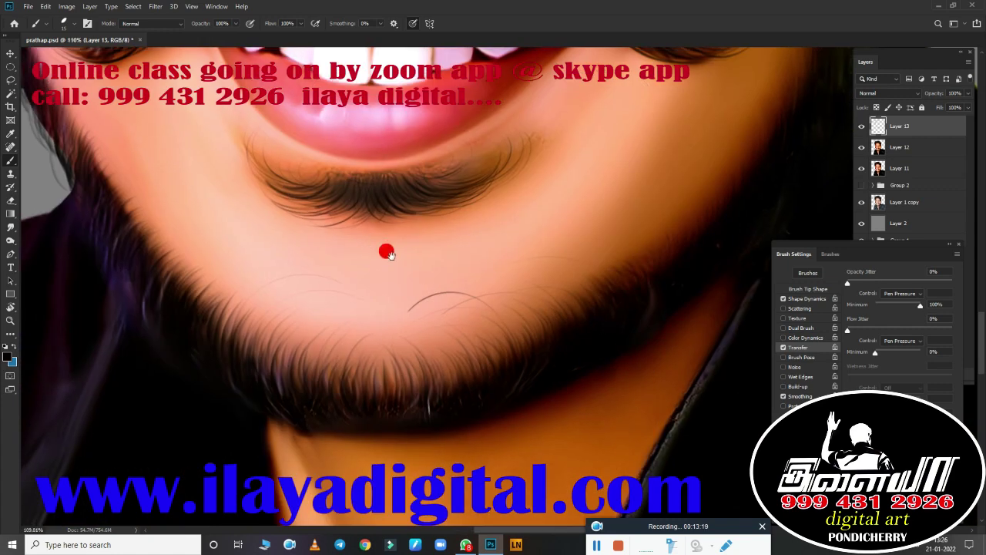
{"action": "scroll", "coordinate": [440, 353], "scroll_direction": "down", "scroll_amount": 3}
{"action": "scroll", "coordinate": [447, 375], "scroll_direction": "up", "scroll_amount": 3}
{"action": "scroll", "coordinate": [448, 375], "scroll_direction": "down", "scroll_amount": 2}
{"action": "right_click", "coordinate": [454, 337]}
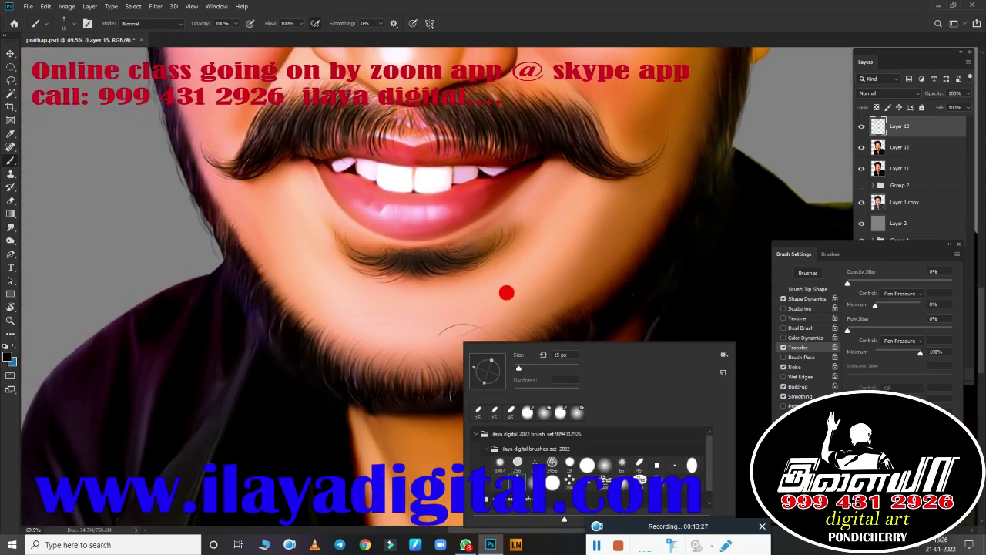
{"action": "scroll", "coordinate": [442, 383], "scroll_direction": "up", "scroll_amount": 3}
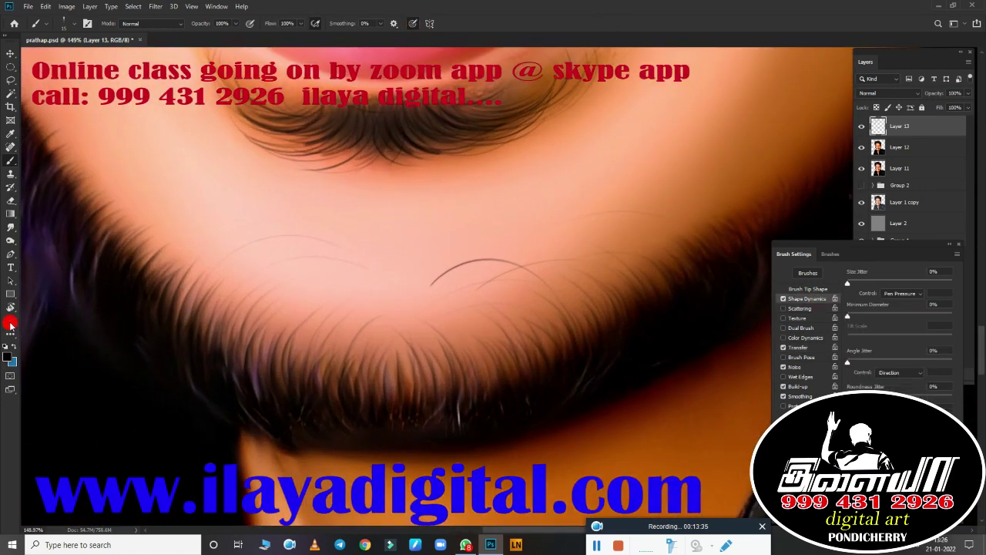
{"action": "scroll", "coordinate": [455, 397], "scroll_direction": "down", "scroll_amount": 1}
{"action": "scroll", "coordinate": [421, 379], "scroll_direction": "up", "scroll_amount": 2}
{"action": "scroll", "coordinate": [318, 333], "scroll_direction": "up", "scroll_amount": 2}
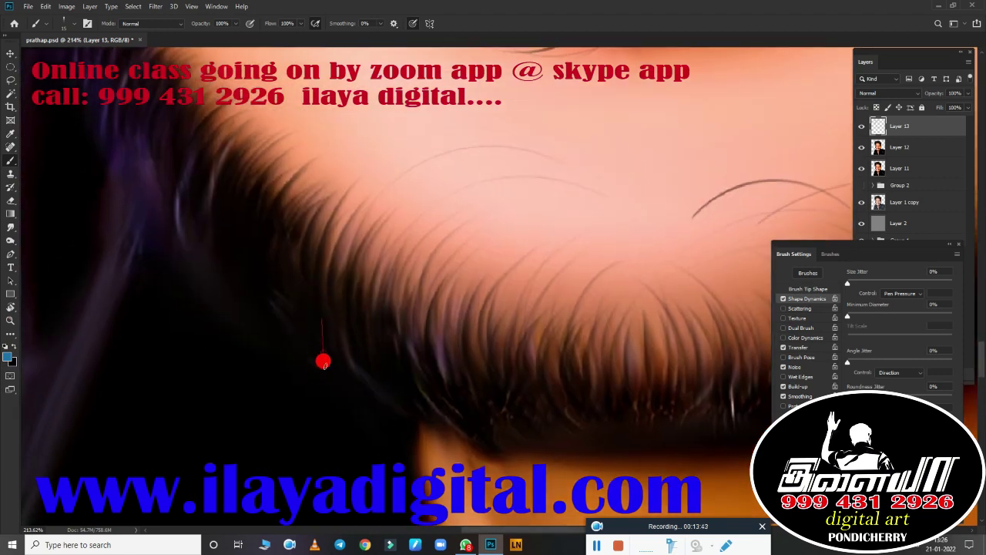
{"action": "left_click_drag", "start_coordinate": [315, 249], "coordinate": [257, 254]}
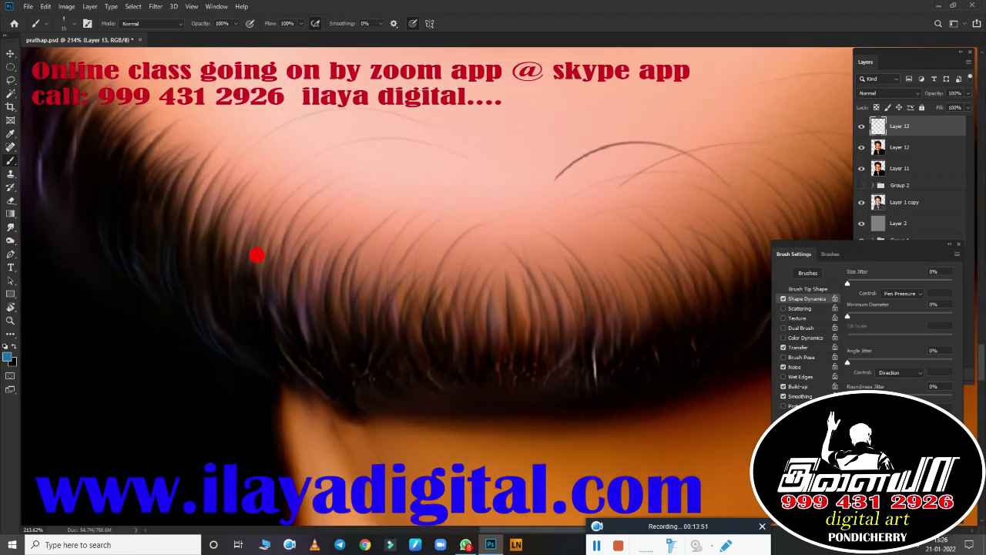
Step: Set the Dodge tool on Layer 12 to the Shadows range, then return to the Brush on Layer 13
{"action": "key", "text": "ctrl+0"}
{"action": "left_click", "coordinate": [902, 148]}
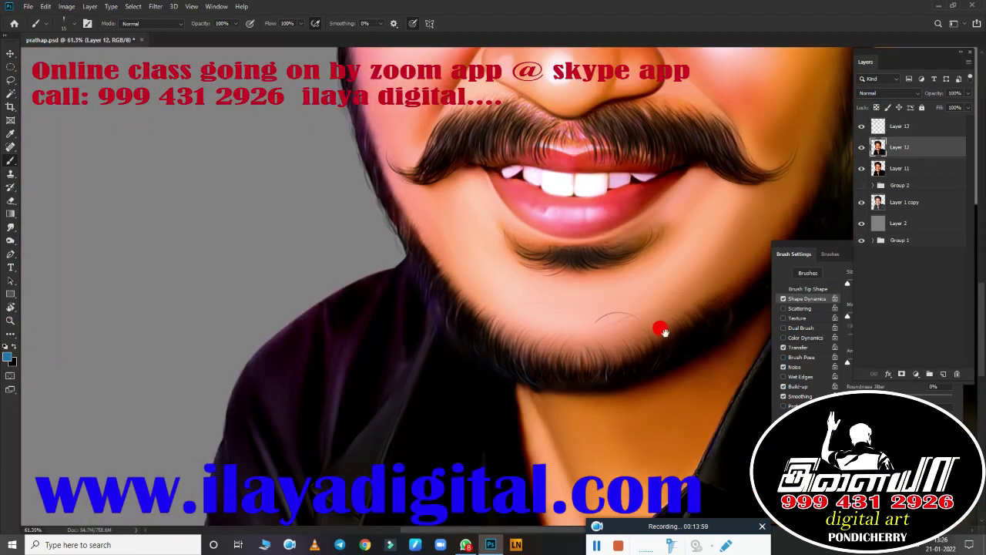
{"action": "key", "text": "o"}
{"action": "left_click", "coordinate": [143, 23]}
{"action": "left_click", "coordinate": [142, 13]}
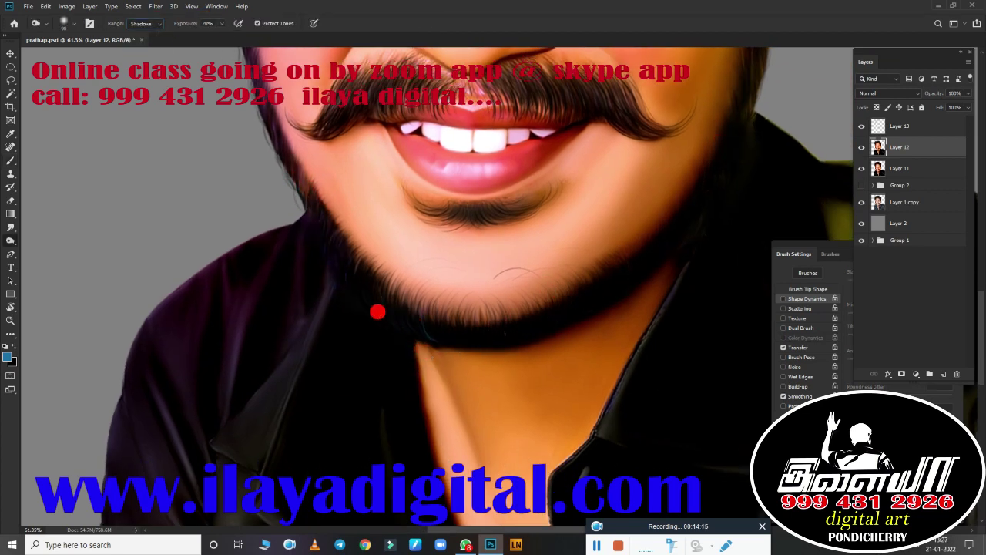
{"action": "key", "text": "alt+bracketright"}
{"action": "key", "text": "b"}
{"action": "scroll", "coordinate": [449, 398], "scroll_direction": "up", "scroll_amount": 5}
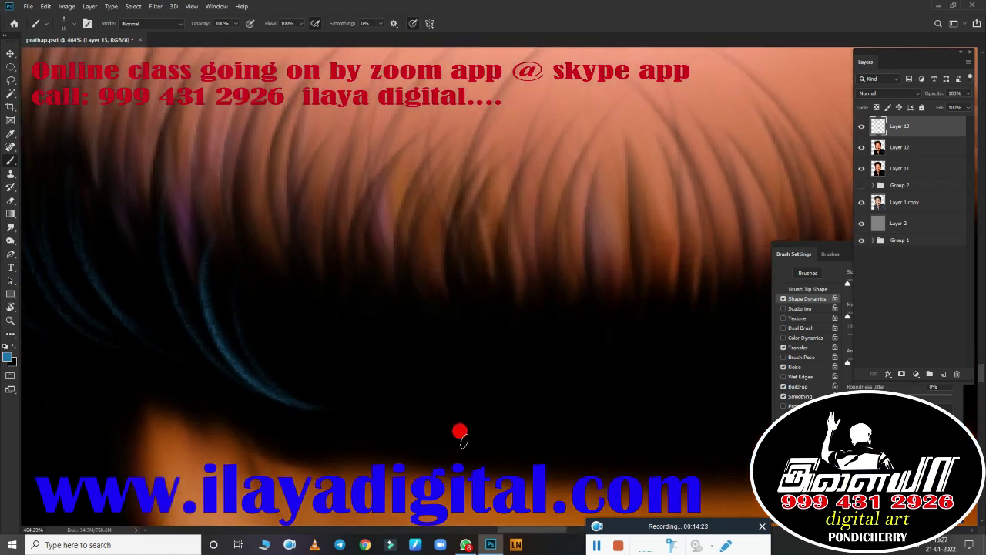
Step: Survey the hair, hairline, lips and chin by panning and zooming across the portrait
{"action": "left_click_drag", "start_coordinate": [256, 256], "coordinate": [370, 447]}
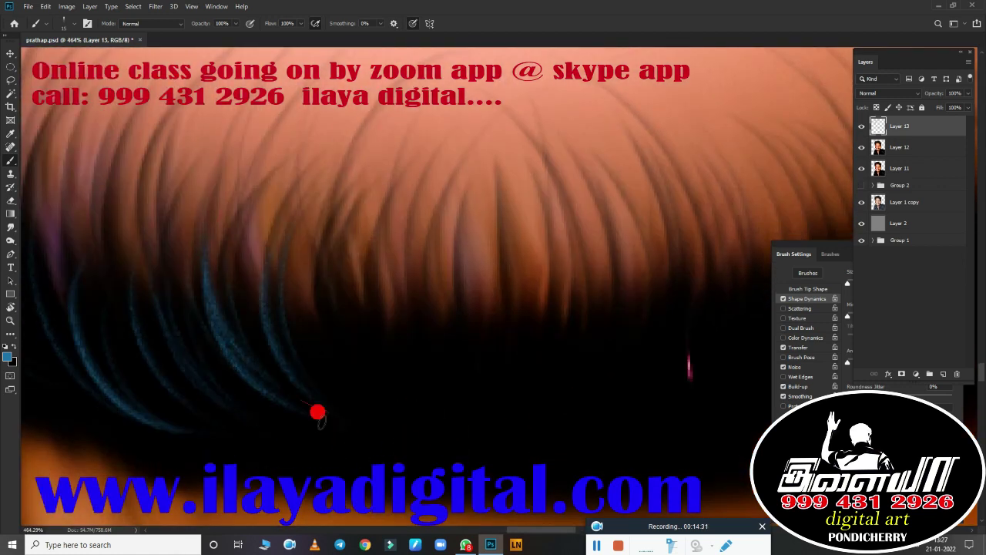
{"action": "left_click_drag", "start_coordinate": [319, 409], "coordinate": [297, 419]}
{"action": "left_click_drag", "start_coordinate": [486, 407], "coordinate": [355, 341]}
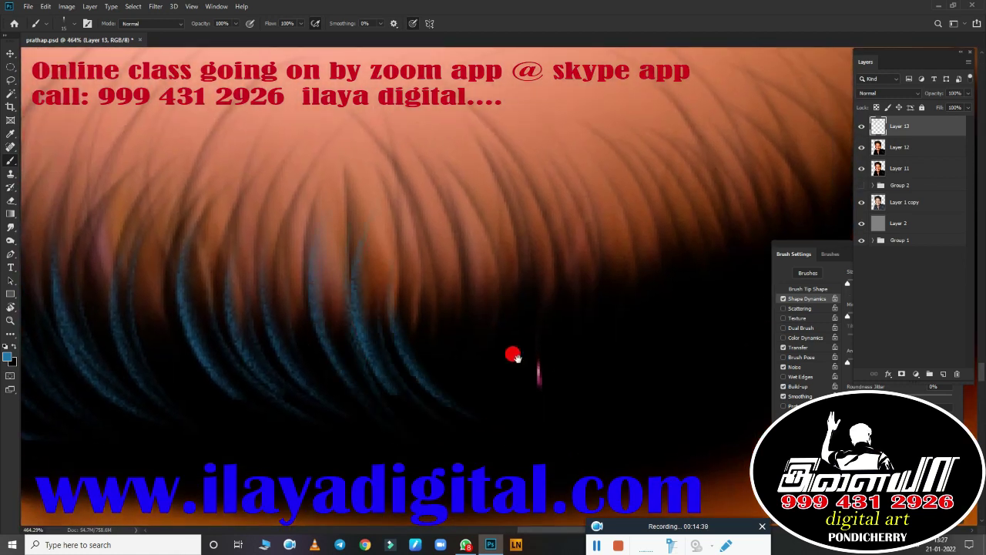
{"action": "mouse_move", "coordinate": [513, 352]}
{"action": "left_mouse_down"}
{"action": "mouse_move", "coordinate": [355, 387]}
{"action": "mouse_move", "coordinate": [484, 350]}
{"action": "left_mouse_up"}
{"action": "mouse_move", "coordinate": [455, 436]}
{"action": "left_mouse_down"}
{"action": "mouse_move", "coordinate": [381, 347]}
{"action": "mouse_move", "coordinate": [317, 416]}
{"action": "left_mouse_up"}
{"action": "scroll", "coordinate": [429, 396], "scroll_direction": "down", "scroll_amount": 2}
{"action": "mouse_move", "coordinate": [429, 396]}
{"action": "left_mouse_down"}
{"action": "mouse_move", "coordinate": [413, 470]}
{"action": "mouse_move", "coordinate": [281, 387]}
{"action": "left_mouse_up"}
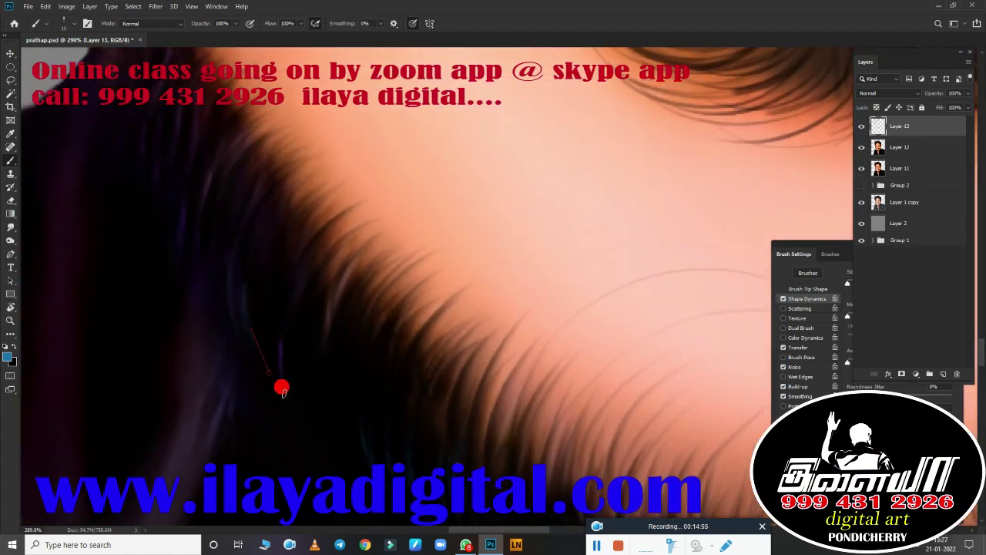
{"action": "scroll", "coordinate": [401, 334], "scroll_direction": "up", "scroll_amount": 2}
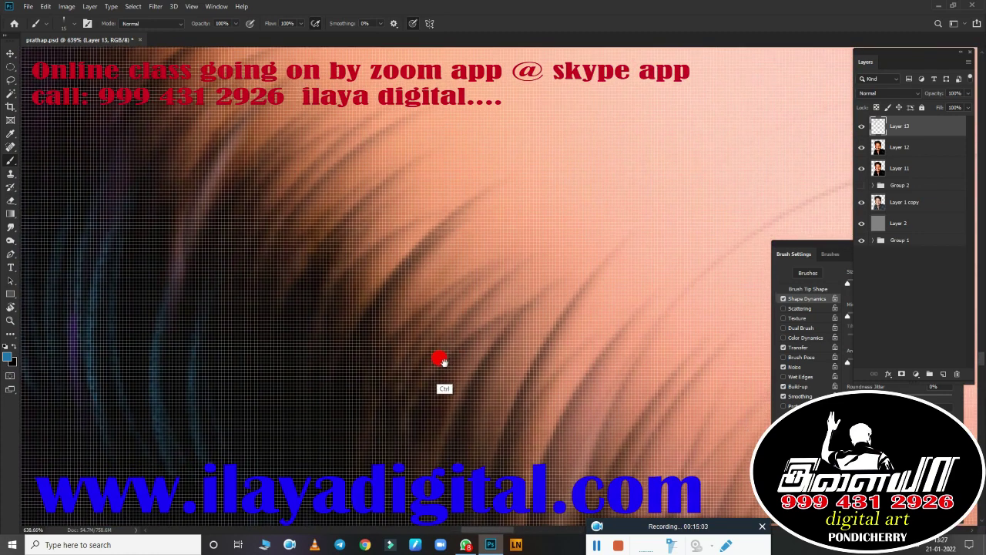
{"action": "left_click_drag", "start_coordinate": [440, 359], "coordinate": [451, 279]}
{"action": "mouse_move", "coordinate": [360, 404]}
{"action": "left_mouse_down"}
{"action": "mouse_move", "coordinate": [418, 429]}
{"action": "mouse_move", "coordinate": [315, 319]}
{"action": "mouse_move", "coordinate": [306, 359]}
{"action": "left_mouse_up"}
{"action": "scroll", "coordinate": [583, 406], "scroll_direction": "down", "scroll_amount": 5}
{"action": "scroll", "coordinate": [580, 407], "scroll_direction": "up", "scroll_amount": 5}
{"action": "mouse_move", "coordinate": [565, 306]}
{"action": "left_mouse_down"}
{"action": "mouse_move", "coordinate": [403, 368]}
{"action": "mouse_move", "coordinate": [451, 407]}
{"action": "left_mouse_up"}
{"action": "scroll", "coordinate": [388, 375], "scroll_direction": "down", "scroll_amount": 2}
{"action": "scroll", "coordinate": [388, 375], "scroll_direction": "up", "scroll_amount": 3}
{"action": "scroll", "coordinate": [458, 323], "scroll_direction": "down", "scroll_amount": 4}
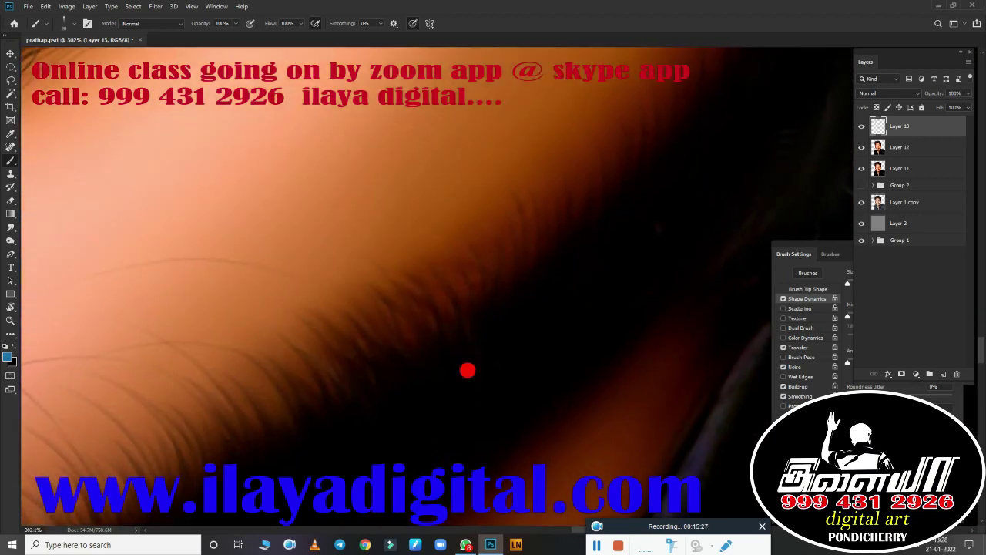
{"action": "left_click_drag", "start_coordinate": [403, 319], "coordinate": [567, 296]}
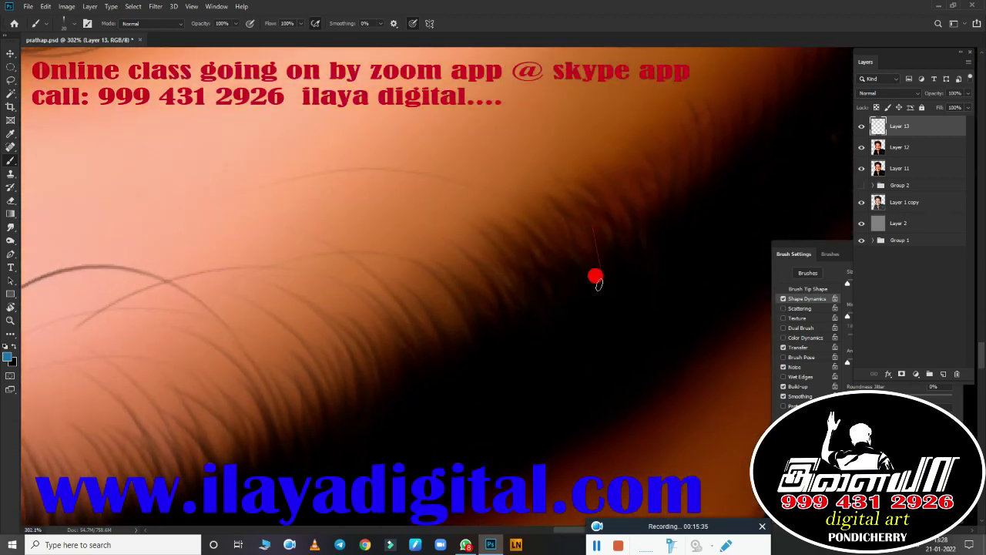
Step: Zoom in on the lash line and paint two curved blue hair strands along it
{"action": "scroll", "coordinate": [494, 340], "scroll_direction": "down", "scroll_amount": 3}
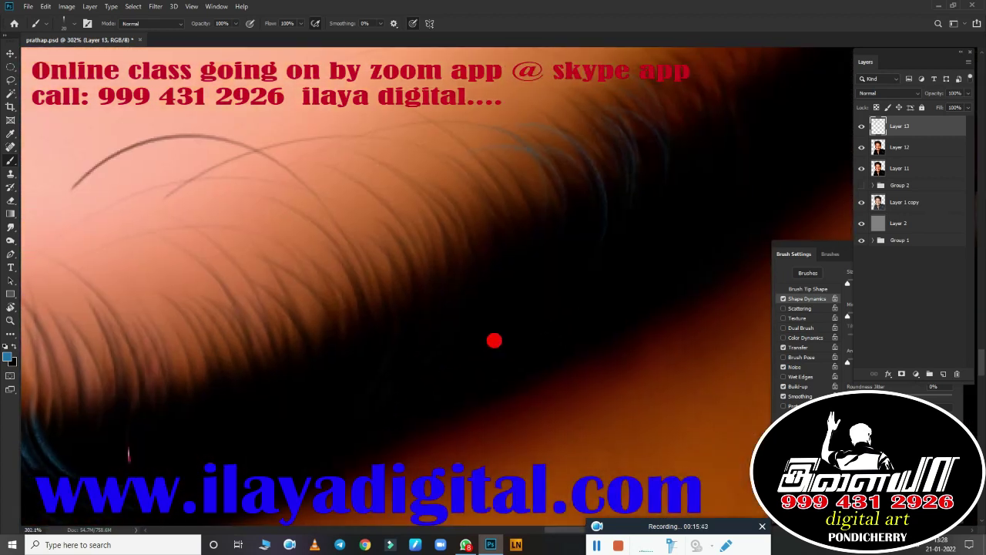
{"action": "scroll", "coordinate": [463, 330], "scroll_direction": "left", "scroll_amount": 3}
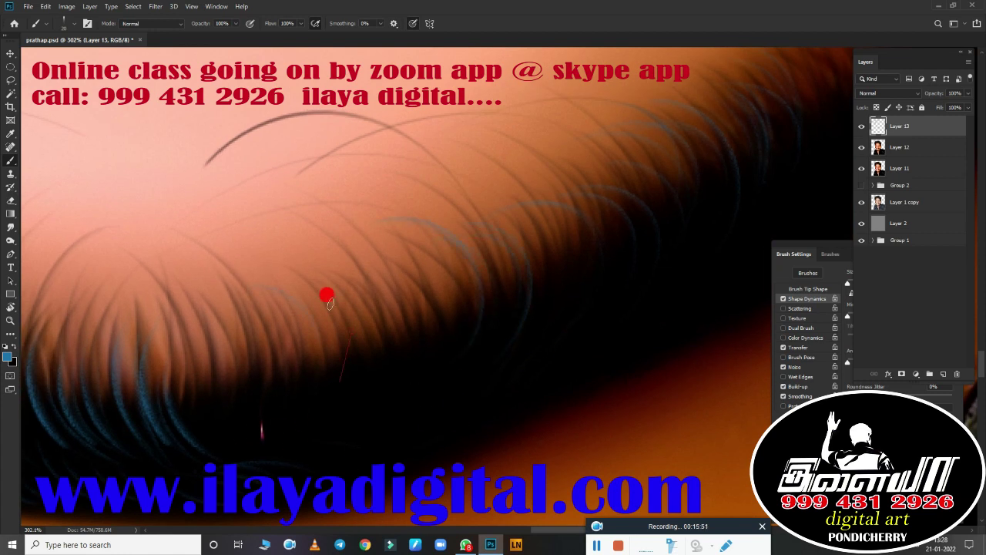
{"action": "scroll", "coordinate": [411, 395], "scroll_direction": "left", "scroll_amount": 3}
{"action": "scroll", "coordinate": [369, 393], "scroll_direction": "up", "scroll_amount": 3}
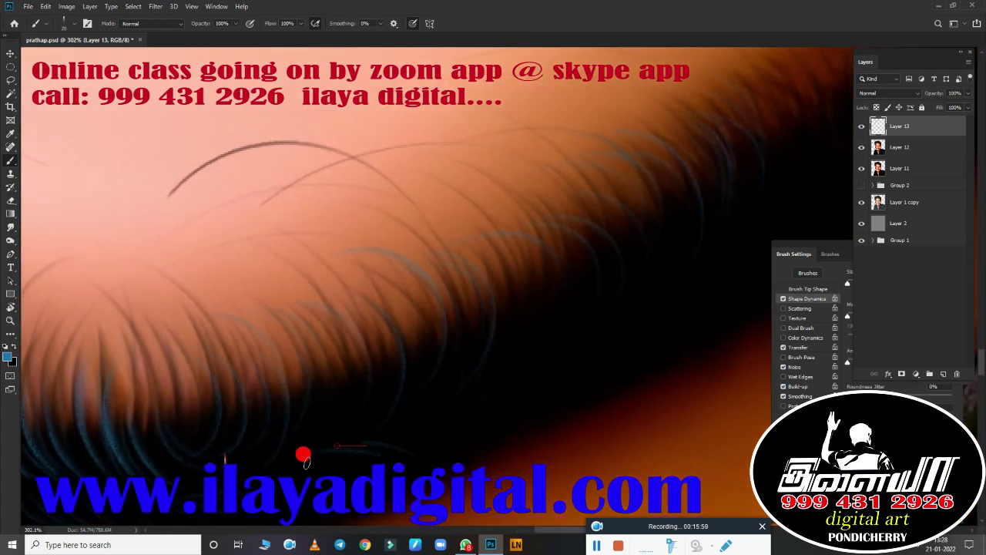
{"action": "scroll", "coordinate": [423, 378], "scroll_direction": "right", "scroll_amount": 3}
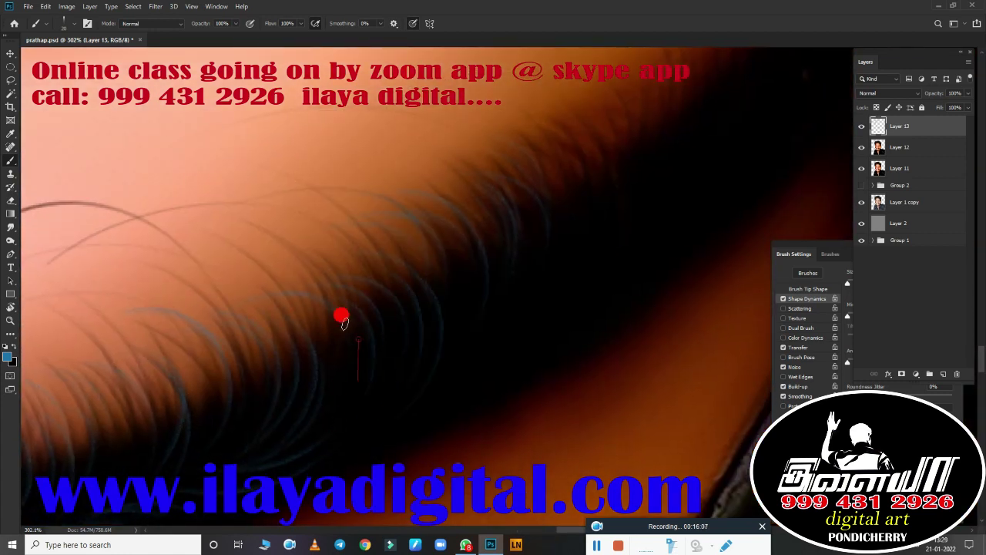
{"action": "scroll", "coordinate": [342, 317], "scroll_direction": "down", "scroll_amount": 2}
{"action": "scroll", "coordinate": [467, 389], "scroll_direction": "down", "scroll_amount": 2}
{"action": "scroll", "coordinate": [531, 403], "scroll_direction": "down", "scroll_amount": 2}
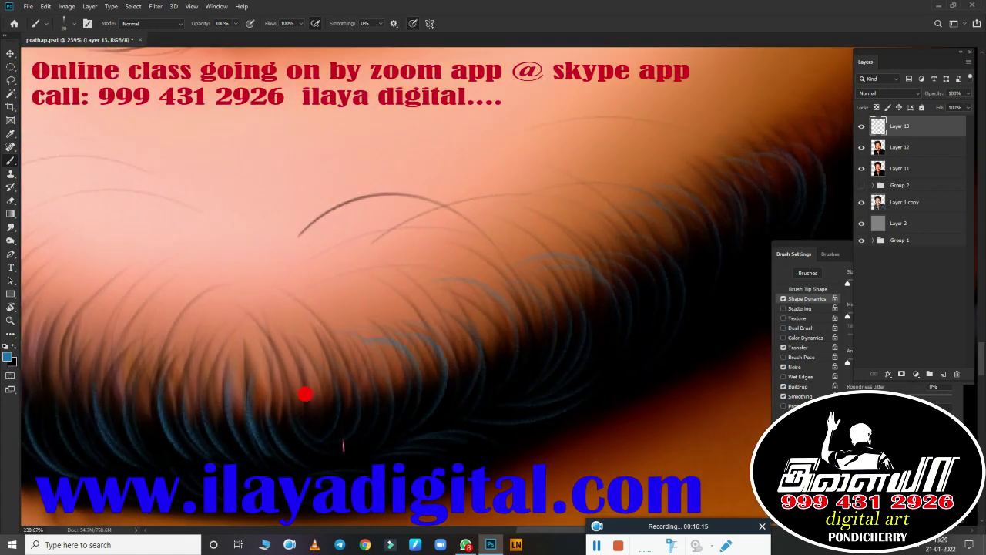
{"action": "scroll", "coordinate": [473, 467], "scroll_direction": "down", "scroll_amount": 2}
{"action": "scroll", "coordinate": [326, 352], "scroll_direction": "down", "scroll_amount": 1}
{"action": "scroll", "coordinate": [225, 315], "scroll_direction": "up", "scroll_amount": 3}
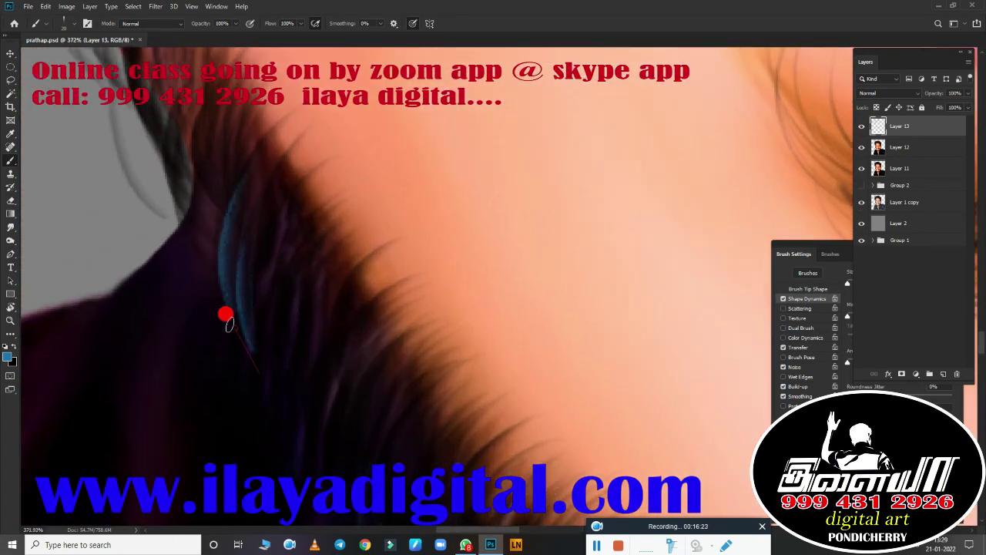
{"action": "scroll", "coordinate": [357, 451], "scroll_direction": "down", "scroll_amount": 2}
{"action": "scroll", "coordinate": [336, 280], "scroll_direction": "down", "scroll_amount": 2}
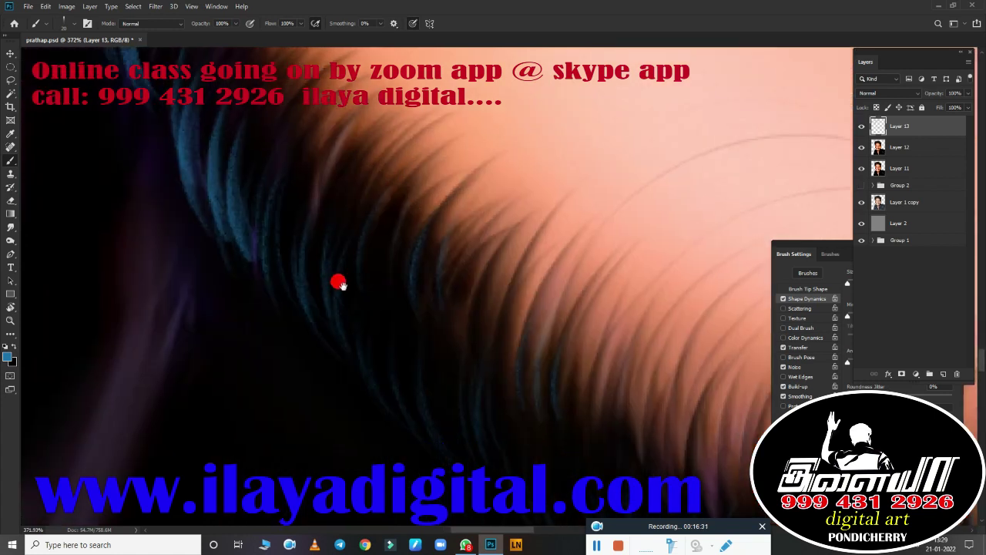
{"action": "scroll", "coordinate": [312, 346], "scroll_direction": "down", "scroll_amount": 2}
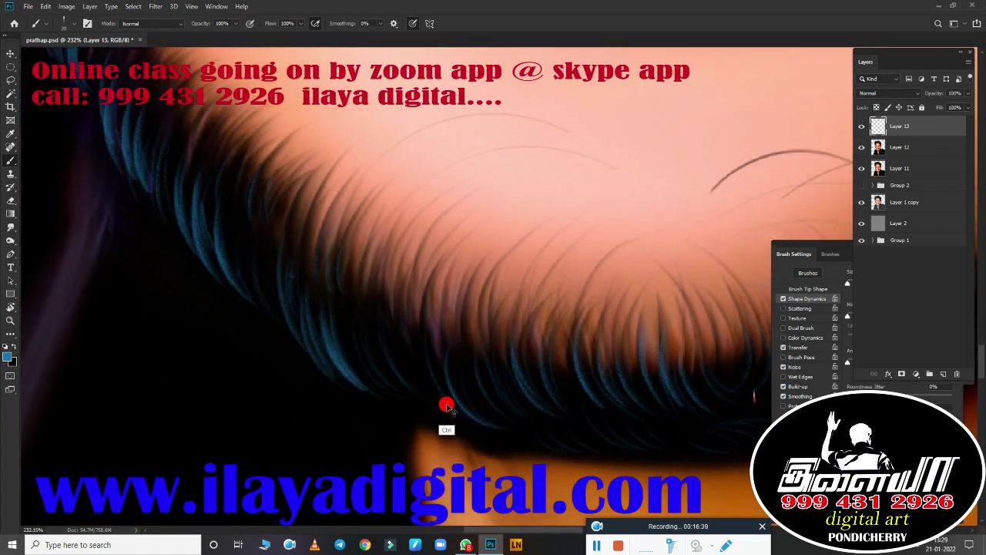
{"action": "scroll", "coordinate": [447, 405], "scroll_direction": "up", "scroll_amount": 2}
{"action": "scroll", "coordinate": [323, 362], "scroll_direction": "up", "scroll_amount": 1}
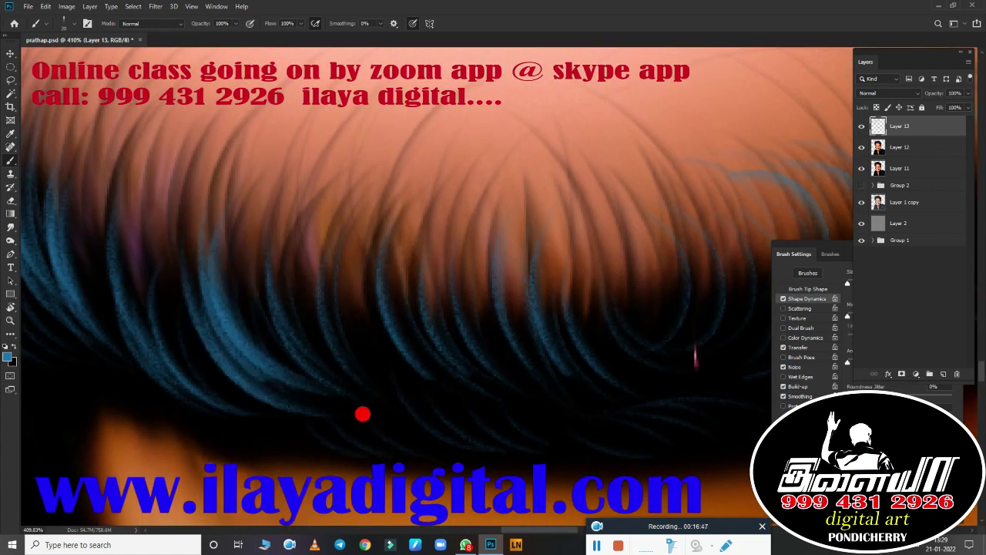
{"action": "scroll", "coordinate": [435, 416], "scroll_direction": "right", "scroll_amount": 3}
{"action": "scroll", "coordinate": [355, 424], "scroll_direction": "up", "scroll_amount": 1}
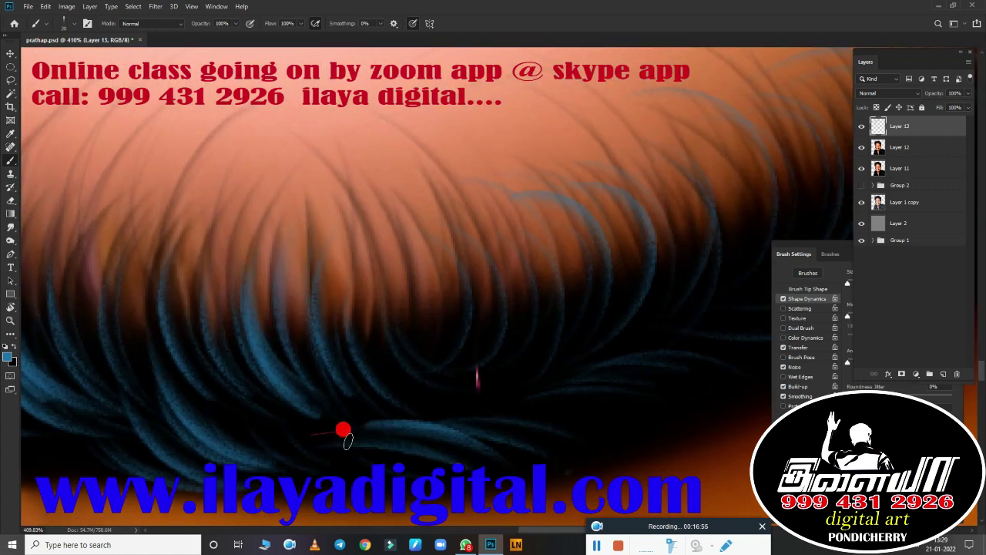
{"action": "scroll", "coordinate": [478, 394], "scroll_direction": "right", "scroll_amount": 3}
{"action": "scroll", "coordinate": [347, 339], "scroll_direction": "up", "scroll_amount": 1}
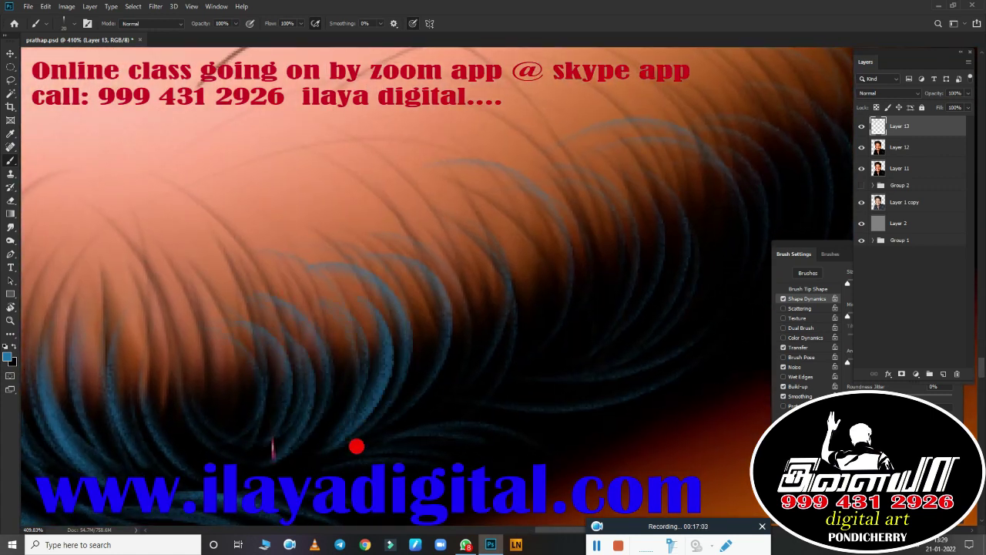
{"action": "scroll", "coordinate": [356, 446], "scroll_direction": "down", "scroll_amount": 1}
{"action": "scroll", "coordinate": [462, 231], "scroll_direction": "right", "scroll_amount": 2}
{"action": "scroll", "coordinate": [331, 216], "scroll_direction": "up", "scroll_amount": 2}
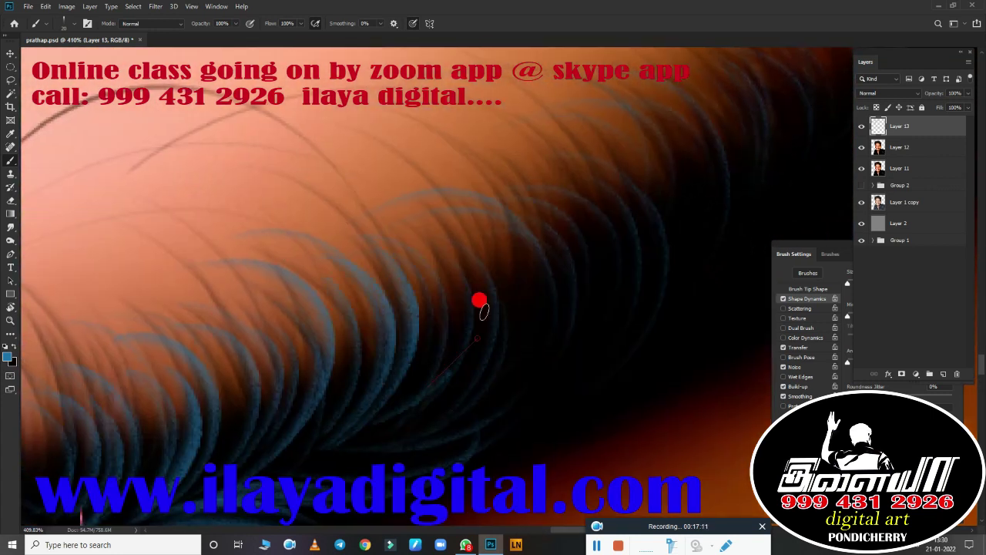
{"action": "scroll", "coordinate": [438, 449], "scroll_direction": "down", "scroll_amount": 2}
{"action": "scroll", "coordinate": [594, 331], "scroll_direction": "right", "scroll_amount": 2}
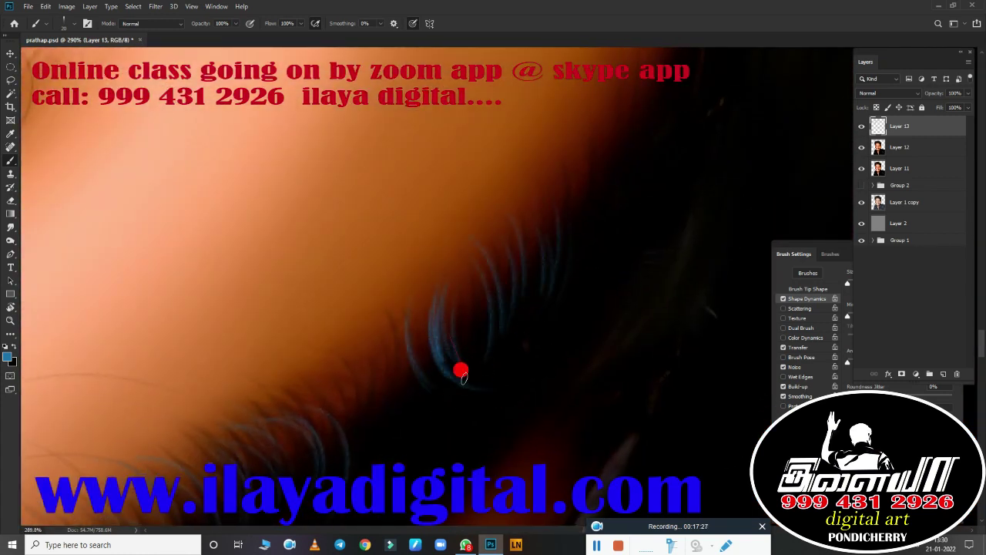
{"action": "scroll", "coordinate": [524, 312], "scroll_direction": "down", "scroll_amount": 2}
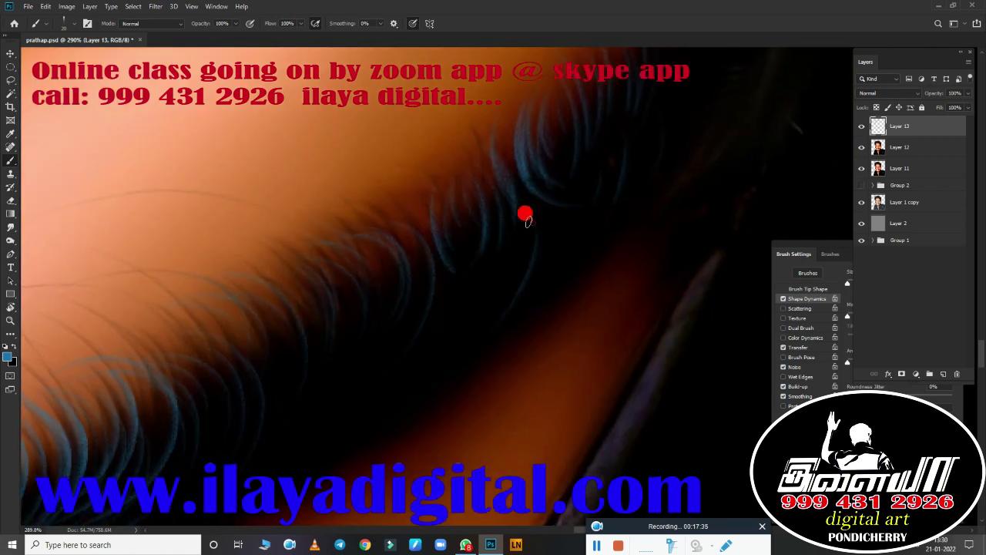
{"action": "scroll", "coordinate": [408, 359], "scroll_direction": "up", "scroll_amount": 2}
{"action": "left_click_drag", "start_coordinate": [421, 232], "coordinate": [400, 324]}
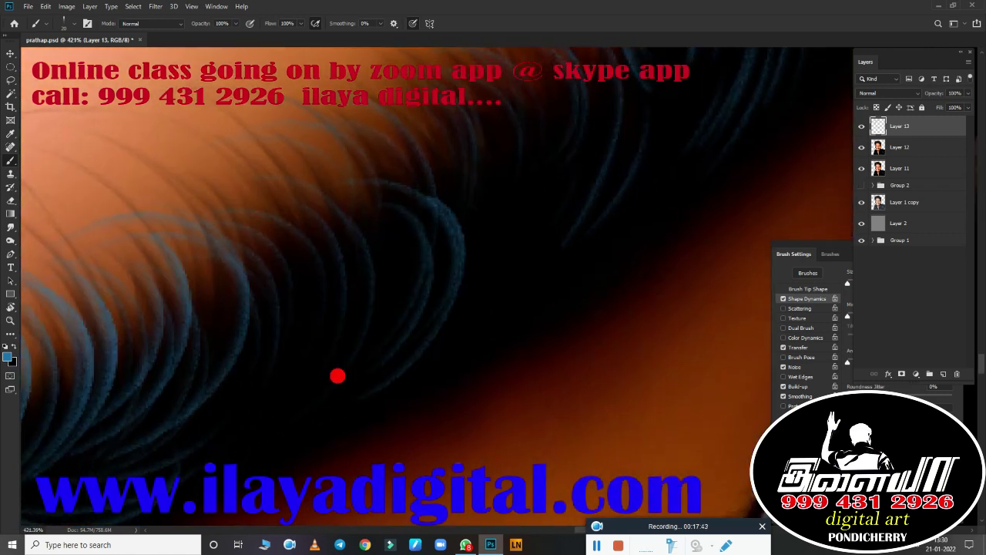
{"action": "left_click_drag", "start_coordinate": [339, 262], "coordinate": [293, 393]}
{"action": "scroll", "coordinate": [529, 315], "scroll_direction": "down", "scroll_amount": 4}
{"action": "scroll", "coordinate": [485, 392], "scroll_direction": "down", "scroll_amount": 3}
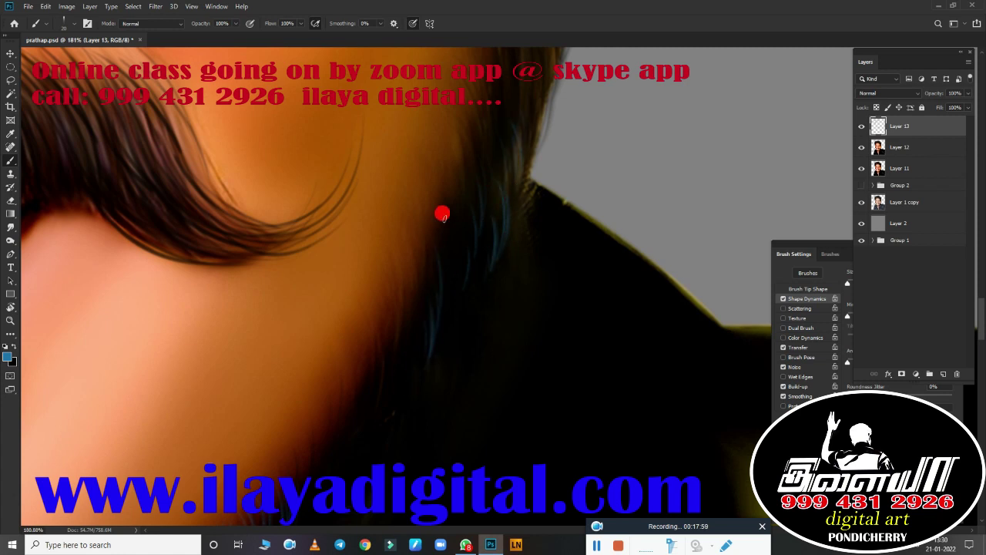
Step: Paint a blue strand along the lower hair edge beside the neck
{"action": "scroll", "coordinate": [493, 231], "scroll_direction": "down", "scroll_amount": 2}
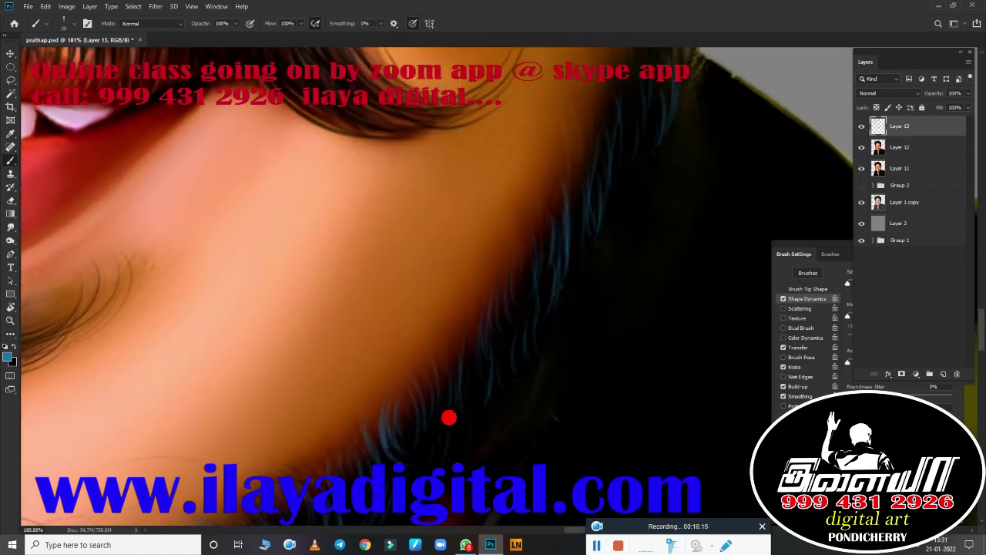
{"action": "scroll", "coordinate": [497, 328], "scroll_direction": "up", "scroll_amount": 2}
{"action": "scroll", "coordinate": [521, 255], "scroll_direction": "up", "scroll_amount": 3}
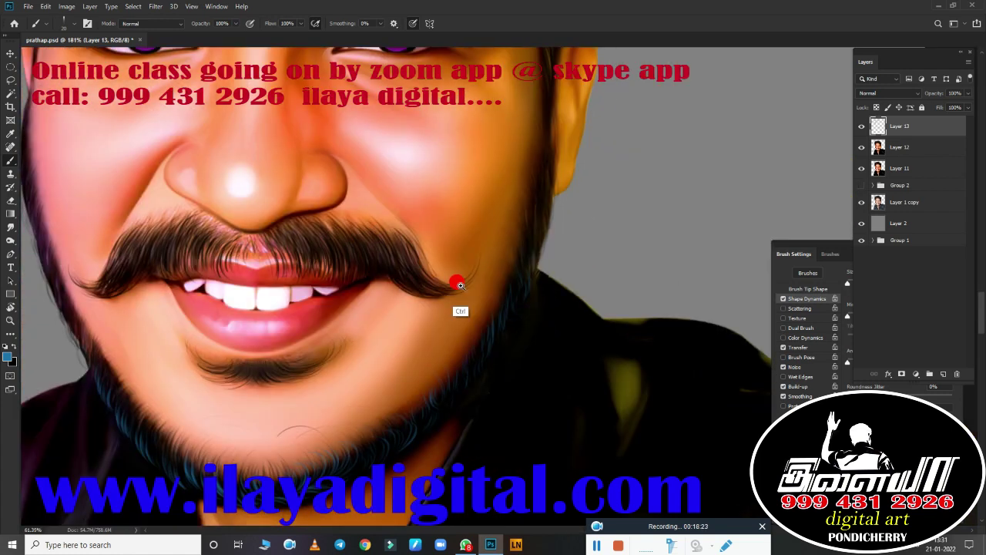
{"action": "scroll", "coordinate": [650, 262], "scroll_direction": "down", "scroll_amount": 2}
{"action": "scroll", "coordinate": [512, 372], "scroll_direction": "down", "scroll_amount": 2}
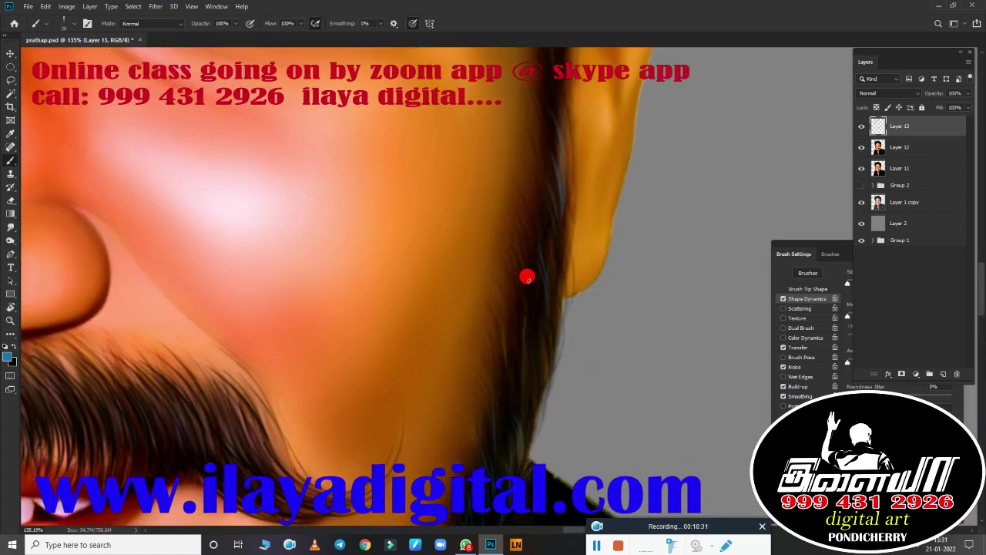
{"action": "scroll", "coordinate": [506, 401], "scroll_direction": "up", "scroll_amount": 2}
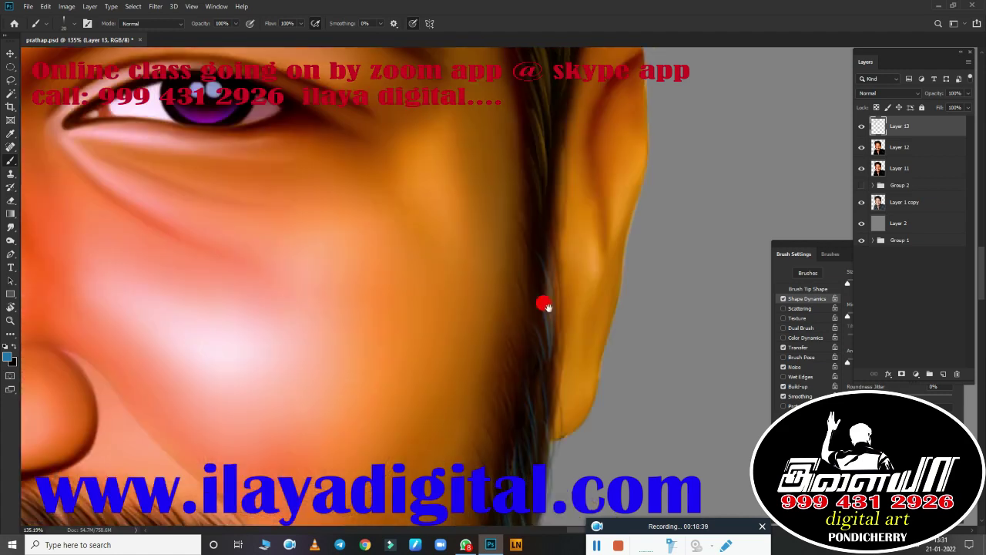
{"action": "scroll", "coordinate": [493, 347], "scroll_direction": "down", "scroll_amount": 3}
{"action": "scroll", "coordinate": [599, 295], "scroll_direction": "left", "scroll_amount": 5}
{"action": "scroll", "coordinate": [364, 147], "scroll_direction": "up", "scroll_amount": 3}
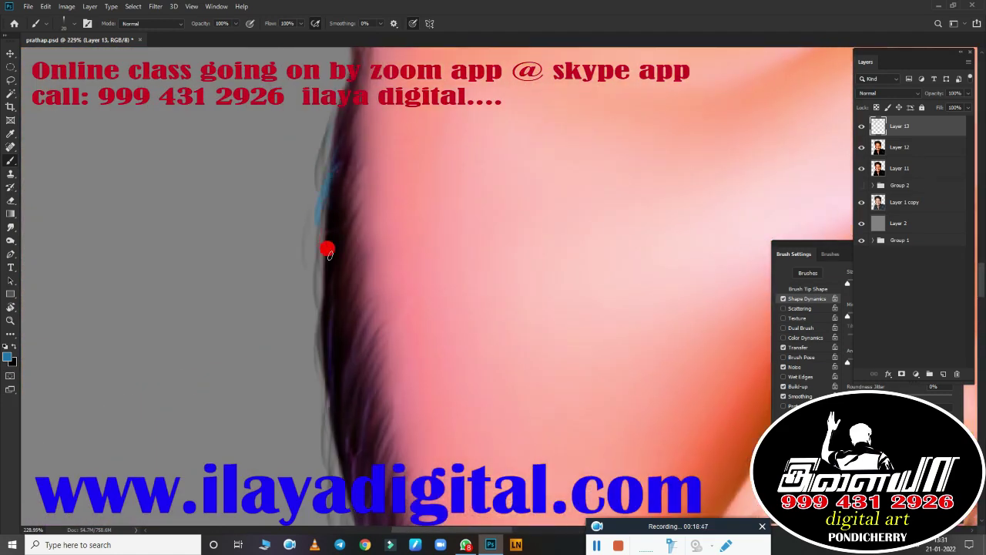
{"action": "scroll", "coordinate": [351, 385], "scroll_direction": "down", "scroll_amount": 2}
{"action": "scroll", "coordinate": [348, 231], "scroll_direction": "down", "scroll_amount": 2}
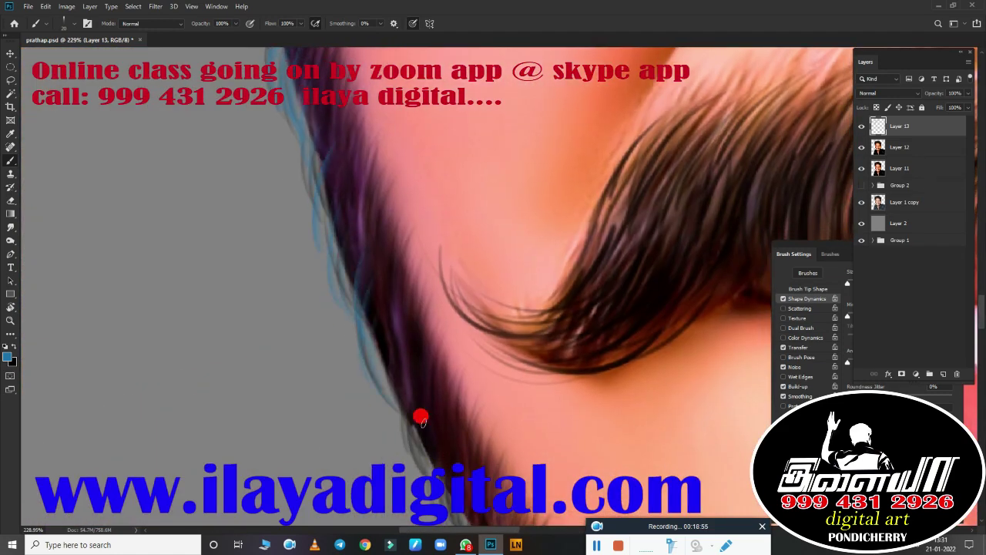
{"action": "scroll", "coordinate": [355, 218], "scroll_direction": "down", "scroll_amount": 2}
{"action": "left_click_drag", "start_coordinate": [420, 442], "coordinate": [440, 467]}
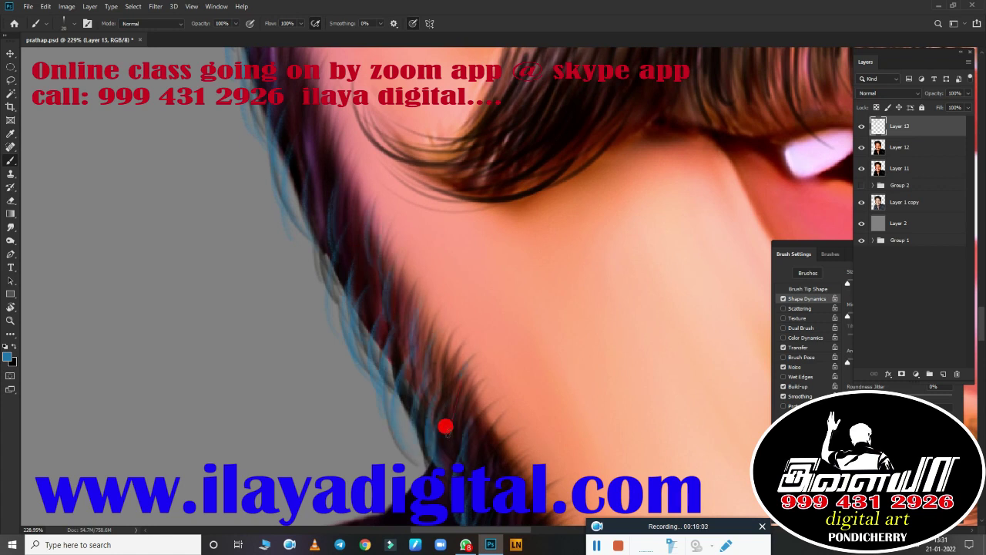
Step: Zoom in closer and add blue strokes following the hair strands near the neck
{"action": "scroll", "coordinate": [446, 426], "scroll_direction": "down", "scroll_amount": 2}
{"action": "scroll", "coordinate": [413, 321], "scroll_direction": "down", "scroll_amount": 1}
{"action": "scroll", "coordinate": [455, 408], "scroll_direction": "down", "scroll_amount": 1}
{"action": "scroll", "coordinate": [291, 244], "scroll_direction": "down", "scroll_amount": 1}
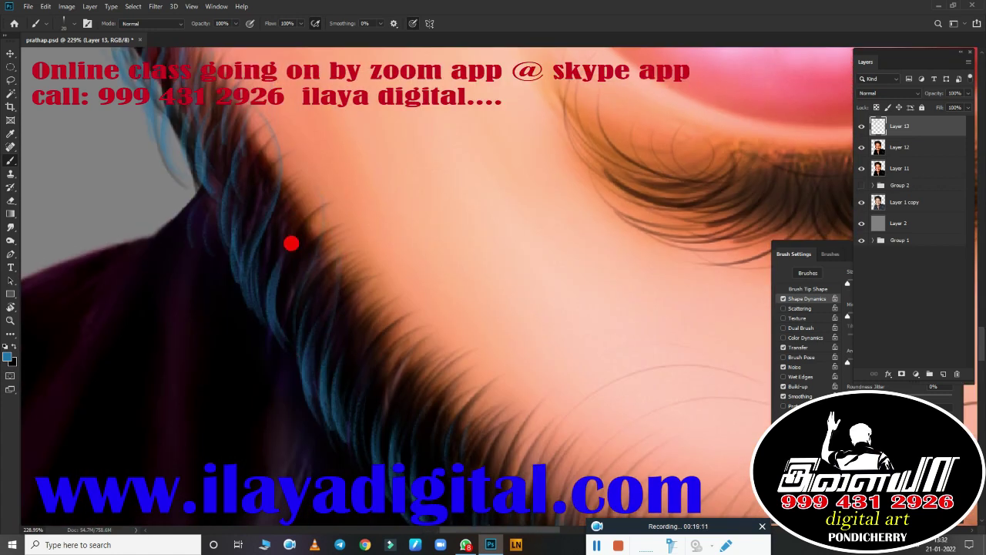
{"action": "scroll", "coordinate": [354, 385], "scroll_direction": "down", "scroll_amount": 1}
{"action": "scroll", "coordinate": [447, 404], "scroll_direction": "down", "scroll_amount": 1}
{"action": "scroll", "coordinate": [324, 410], "scroll_direction": "down", "scroll_amount": 2}
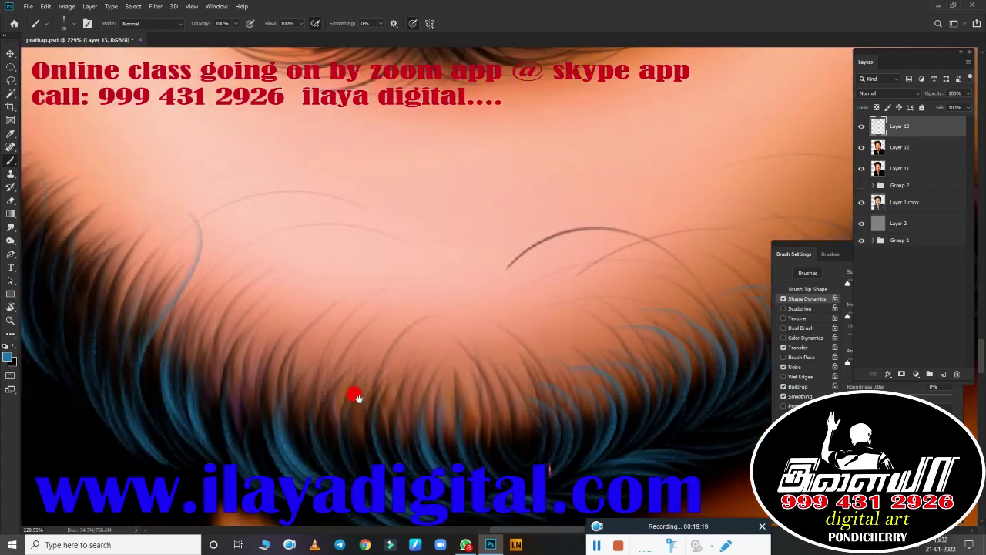
{"action": "scroll", "coordinate": [352, 396], "scroll_direction": "down", "scroll_amount": 1}
{"action": "scroll", "coordinate": [282, 297], "scroll_direction": "down", "scroll_amount": 1}
{"action": "scroll", "coordinate": [447, 362], "scroll_direction": "down", "scroll_amount": 2}
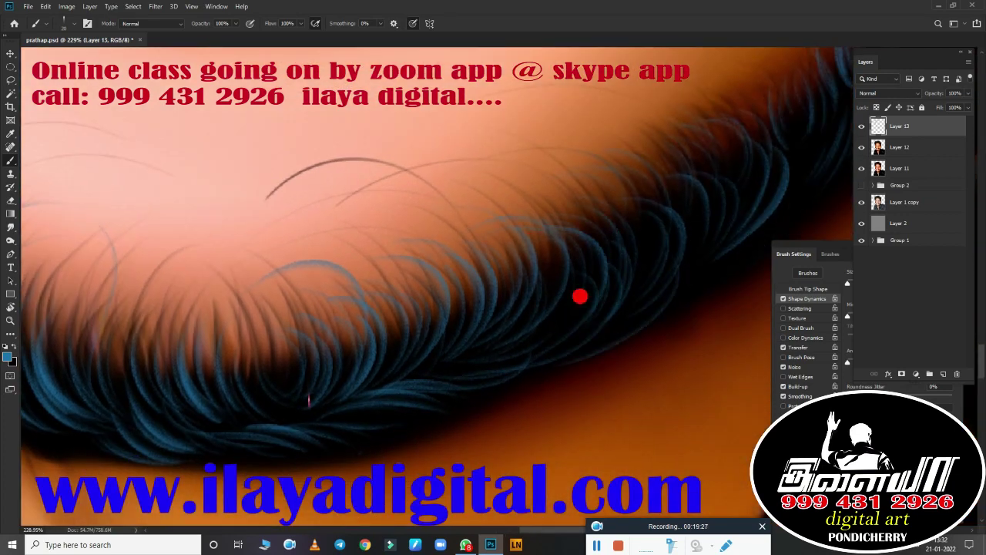
{"action": "scroll", "coordinate": [590, 370], "scroll_direction": "down", "scroll_amount": 2}
{"action": "scroll", "coordinate": [470, 358], "scroll_direction": "up", "scroll_amount": 2}
{"action": "scroll", "coordinate": [470, 359], "scroll_direction": "up", "scroll_amount": 2}
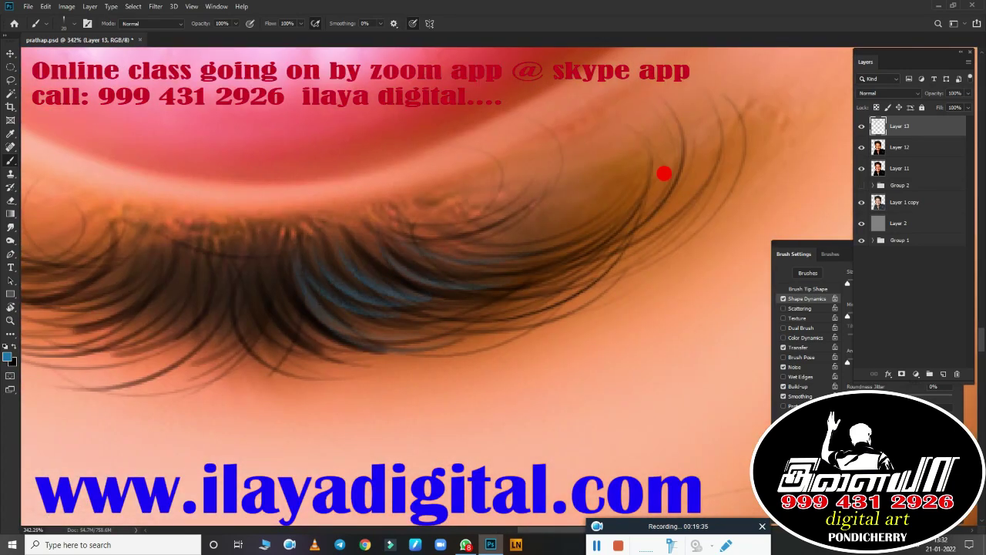
{"action": "scroll", "coordinate": [485, 330], "scroll_direction": "up", "scroll_amount": 1}
{"action": "scroll", "coordinate": [562, 293], "scroll_direction": "down", "scroll_amount": 2}
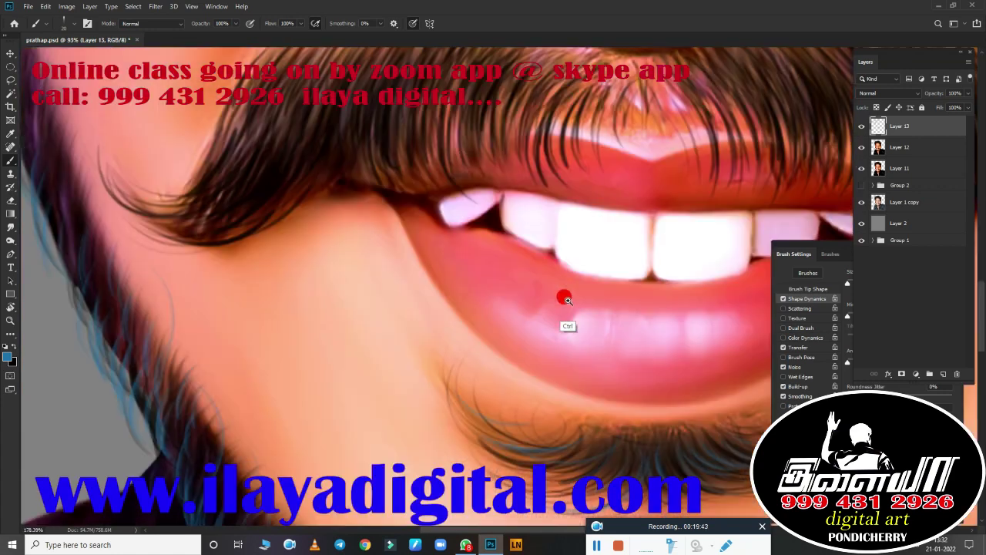
{"action": "scroll", "coordinate": [289, 368], "scroll_direction": "down", "scroll_amount": 2}
{"action": "scroll", "coordinate": [401, 352], "scroll_direction": "up", "scroll_amount": 2}
{"action": "scroll", "coordinate": [568, 346], "scroll_direction": "up", "scroll_amount": 1}
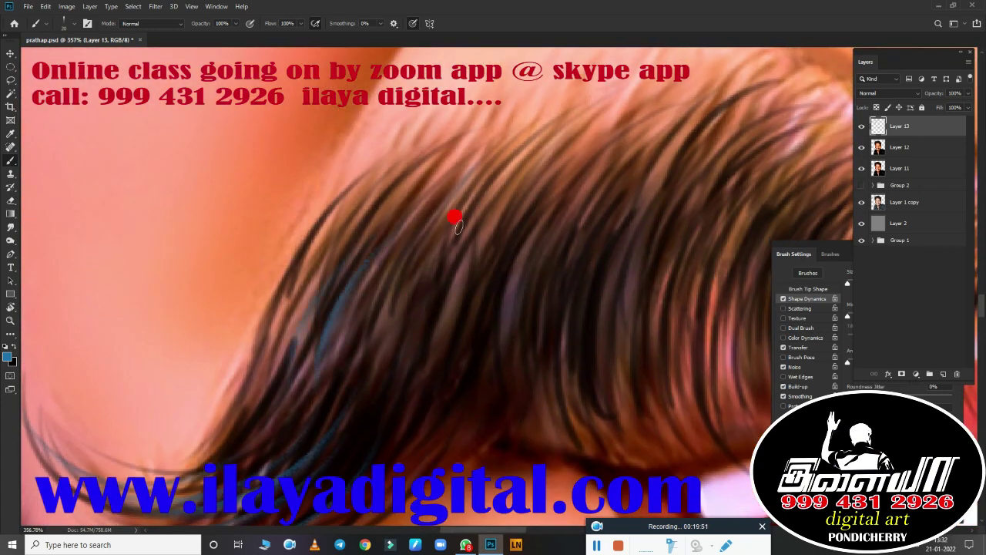
{"action": "scroll", "coordinate": [362, 346], "scroll_direction": "up", "scroll_amount": 2}
{"action": "mouse_move", "coordinate": [303, 434]}
{"action": "left_mouse_down"}
{"action": "mouse_move", "coordinate": [452, 220]}
{"action": "mouse_move", "coordinate": [506, 308]}
{"action": "mouse_move", "coordinate": [699, 422]}
{"action": "mouse_move", "coordinate": [329, 411]}
{"action": "left_mouse_up"}
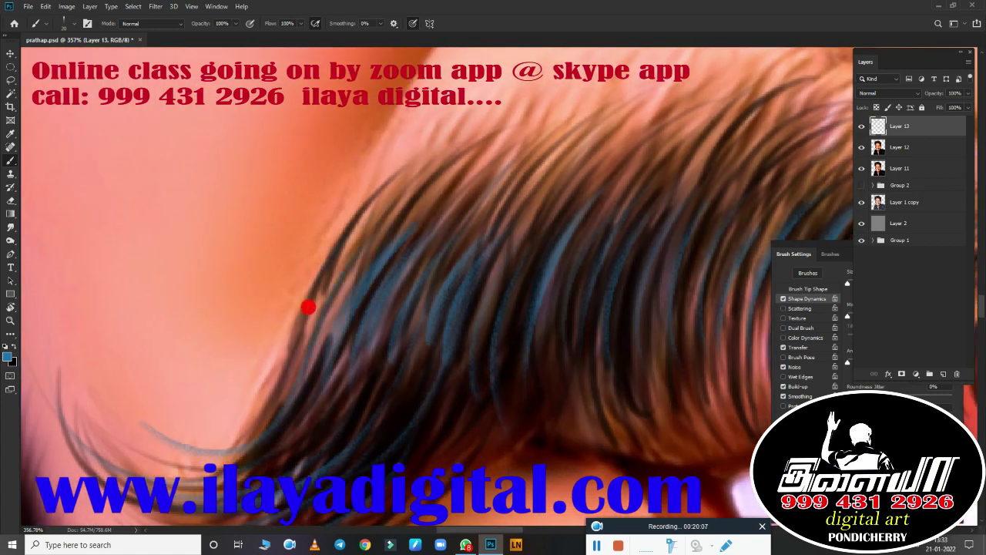
Step: Paint long blue strokes across the lashes and eyebrow area
{"action": "mouse_move", "coordinate": [309, 308]}
{"action": "left_mouse_down"}
{"action": "mouse_move", "coordinate": [426, 408]}
{"action": "mouse_move", "coordinate": [504, 398]}
{"action": "mouse_move", "coordinate": [301, 193]}
{"action": "mouse_move", "coordinate": [387, 159]}
{"action": "mouse_move", "coordinate": [663, 360]}
{"action": "mouse_move", "coordinate": [452, 363]}
{"action": "left_mouse_up"}
{"action": "left_click_drag", "start_coordinate": [355, 385], "coordinate": [624, 385]}
{"action": "mouse_move", "coordinate": [624, 386]}
{"action": "left_mouse_down"}
{"action": "mouse_move", "coordinate": [363, 387]}
{"action": "mouse_move", "coordinate": [455, 362]}
{"action": "mouse_move", "coordinate": [537, 319]}
{"action": "mouse_move", "coordinate": [344, 211]}
{"action": "left_mouse_up"}
{"action": "scroll", "coordinate": [295, 319], "scroll_direction": "down", "scroll_amount": 3}
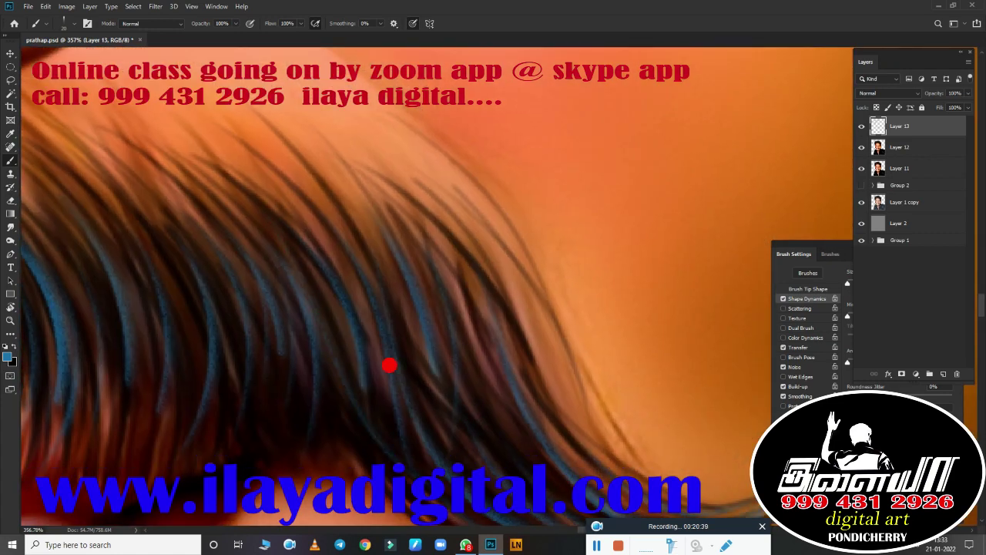
{"action": "scroll", "coordinate": [390, 363], "scroll_direction": "down", "scroll_amount": 3}
{"action": "scroll", "coordinate": [260, 208], "scroll_direction": "up", "scroll_amount": 5}
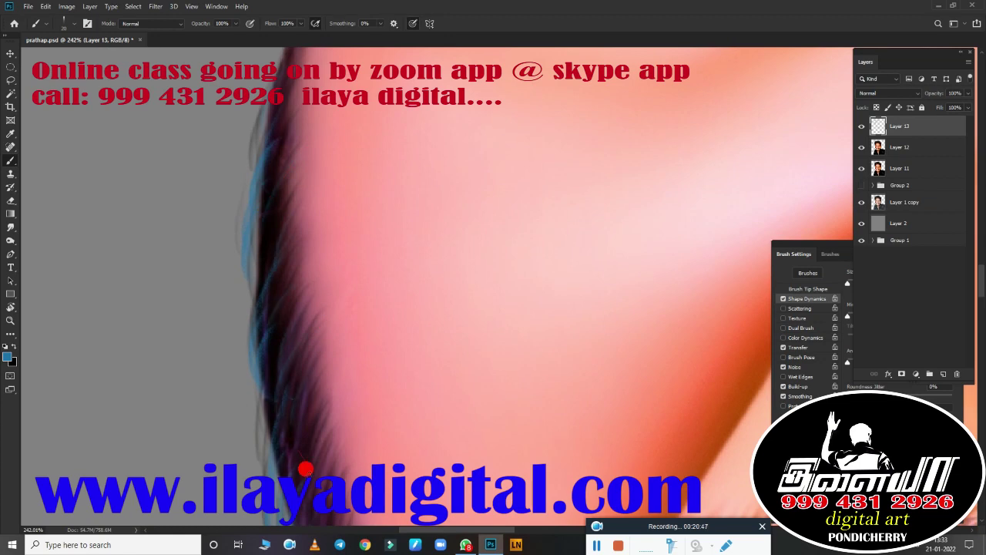
{"action": "mouse_move", "coordinate": [306, 469]}
{"action": "left_mouse_down"}
{"action": "mouse_move", "coordinate": [368, 449]}
{"action": "mouse_move", "coordinate": [387, 202]}
{"action": "left_mouse_up"}
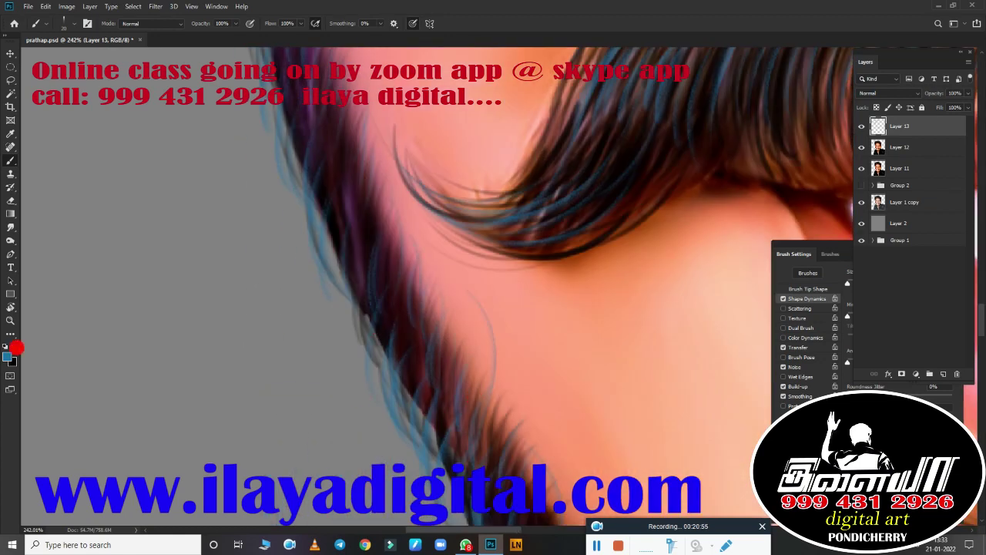
Step: Set the foreground colour to yellow and paint a yellow hair strand
{"action": "left_click", "coordinate": [9, 354]}
{"action": "key", "text": "Return"}
{"action": "mouse_move", "coordinate": [669, 292]}
{"action": "left_mouse_down"}
{"action": "mouse_move", "coordinate": [537, 378]}
{"action": "mouse_move", "coordinate": [458, 138]}
{"action": "mouse_move", "coordinate": [484, 372]}
{"action": "mouse_move", "coordinate": [561, 302]}
{"action": "mouse_move", "coordinate": [654, 146]}
{"action": "mouse_move", "coordinate": [533, 325]}
{"action": "left_mouse_up"}
{"action": "scroll", "coordinate": [458, 312], "scroll_direction": "up", "scroll_amount": 3}
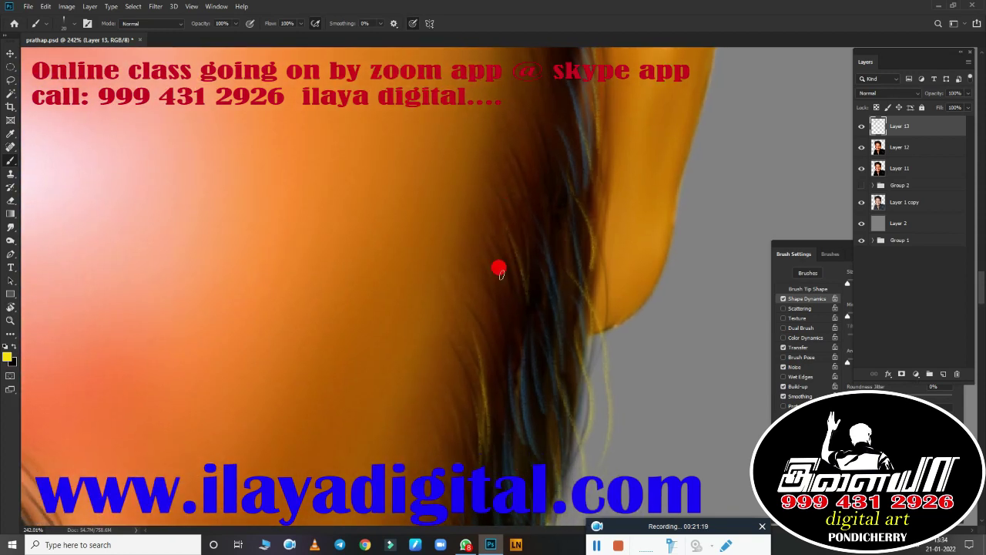
Step: Paint yellow strokes along the lash line and hairline over the hair curl
{"action": "left_click_drag", "start_coordinate": [536, 125], "coordinate": [683, 161]}
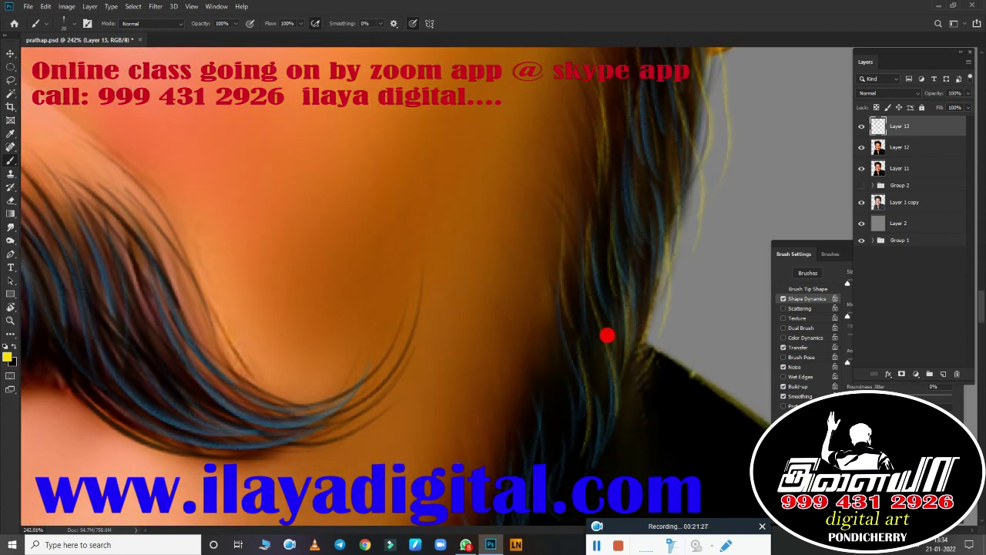
{"action": "left_click_drag", "start_coordinate": [607, 335], "coordinate": [631, 185]}
{"action": "left_click_drag", "start_coordinate": [594, 406], "coordinate": [640, 264]}
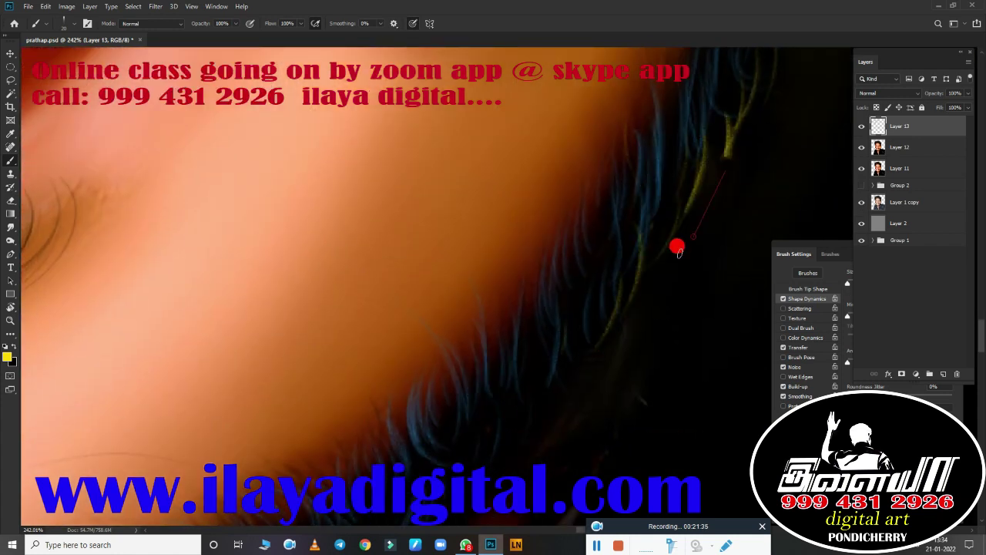
{"action": "scroll", "coordinate": [676, 247], "scroll_direction": "down", "scroll_amount": 2}
{"action": "left_click_drag", "start_coordinate": [702, 254], "coordinate": [631, 229]}
{"action": "scroll", "coordinate": [546, 334], "scroll_direction": "up", "scroll_amount": 4}
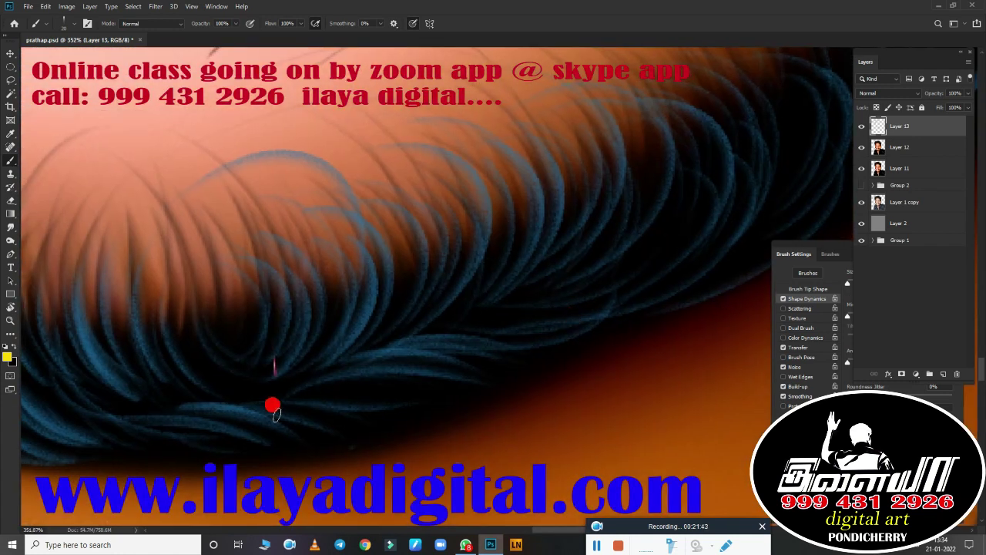
{"action": "mouse_move", "coordinate": [273, 405]}
{"action": "left_mouse_down"}
{"action": "mouse_move", "coordinate": [393, 347]}
{"action": "mouse_move", "coordinate": [483, 362]}
{"action": "mouse_move", "coordinate": [468, 429]}
{"action": "mouse_move", "coordinate": [344, 346]}
{"action": "mouse_move", "coordinate": [352, 271]}
{"action": "mouse_move", "coordinate": [502, 384]}
{"action": "left_mouse_up"}
{"action": "scroll", "coordinate": [502, 384], "scroll_direction": "down", "scroll_amount": 3}
{"action": "scroll", "coordinate": [462, 411], "scroll_direction": "up", "scroll_amount": 2}
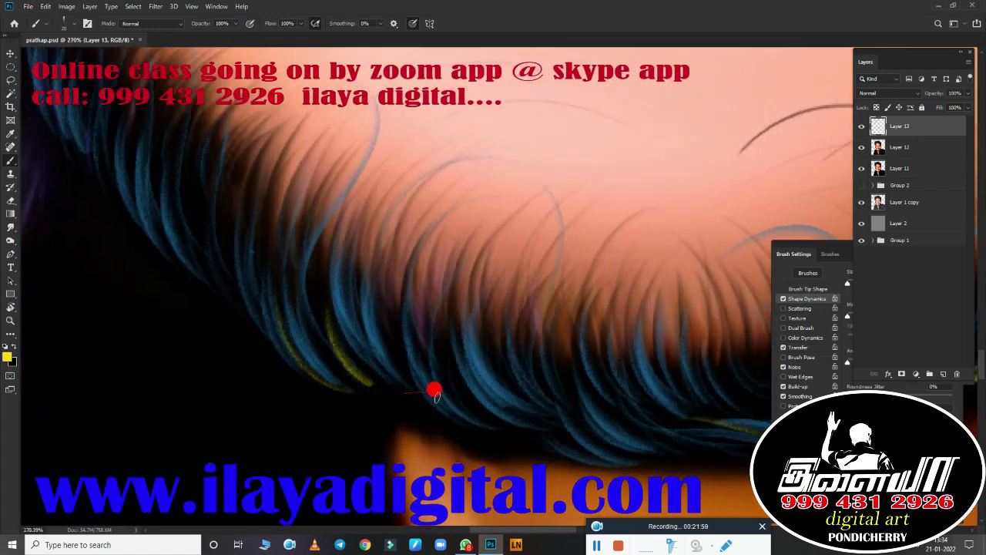
{"action": "mouse_move", "coordinate": [433, 390]}
{"action": "left_mouse_down"}
{"action": "mouse_move", "coordinate": [493, 311]}
{"action": "mouse_move", "coordinate": [463, 202]}
{"action": "left_mouse_up"}
{"action": "mouse_move", "coordinate": [477, 324]}
{"action": "left_mouse_down"}
{"action": "mouse_move", "coordinate": [570, 331]}
{"action": "mouse_move", "coordinate": [623, 282]}
{"action": "left_mouse_up"}
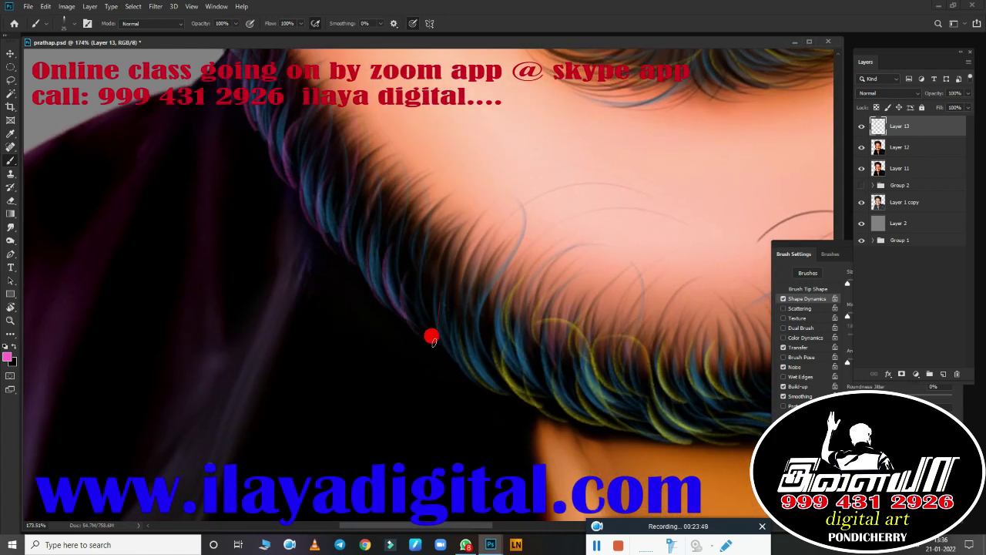
Step: Paint thin hair strands extending past the outer end of the left eyebrow on Layer 13
{"action": "left_click_drag", "start_coordinate": [493, 229], "coordinate": [451, 201]}
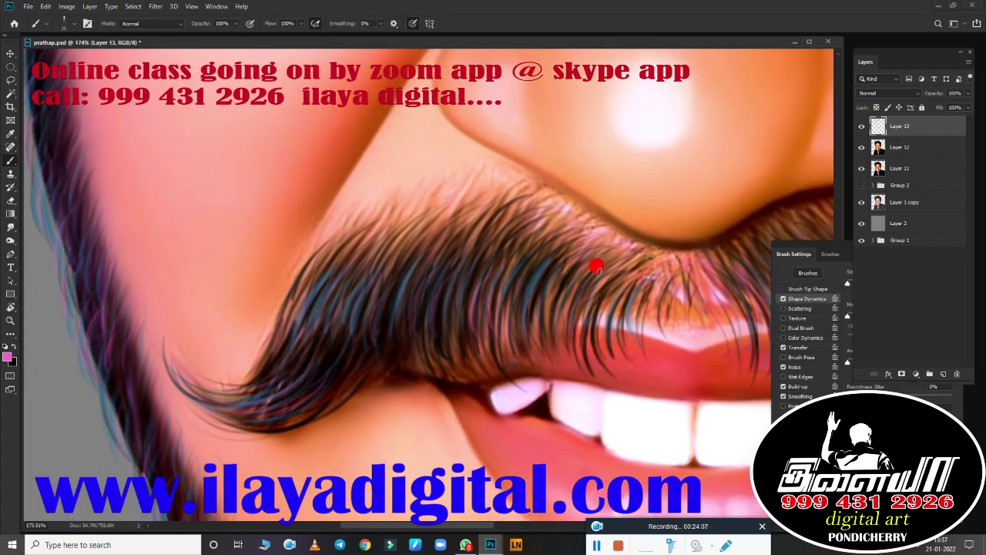
{"action": "key", "text": "ctrl+0"}
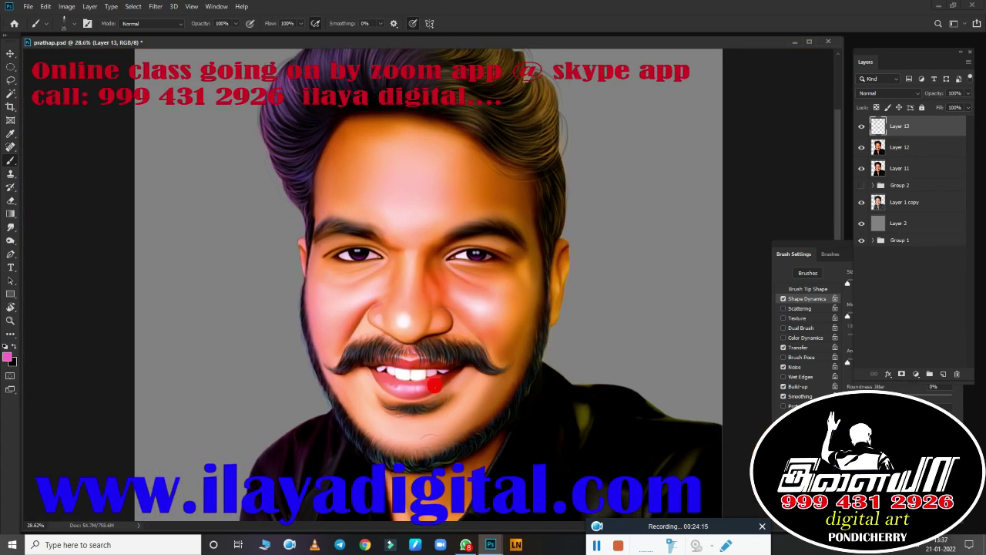
{"action": "scroll", "coordinate": [437, 288], "scroll_direction": "up", "scroll_amount": 5}
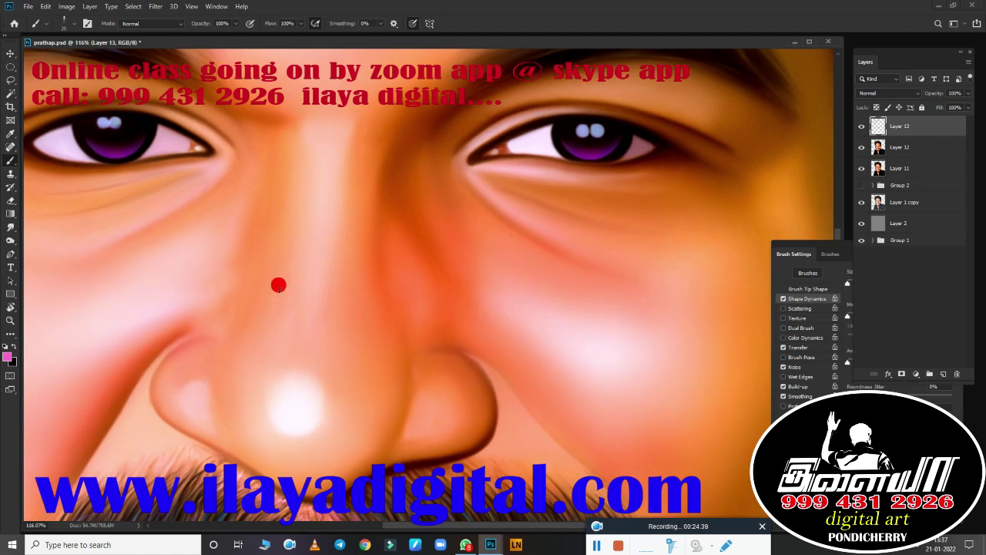
{"action": "scroll", "coordinate": [278, 285], "scroll_direction": "down", "scroll_amount": 1}
{"action": "scroll", "coordinate": [319, 286], "scroll_direction": "down", "scroll_amount": 1}
{"action": "scroll", "coordinate": [354, 249], "scroll_direction": "down", "scroll_amount": 1}
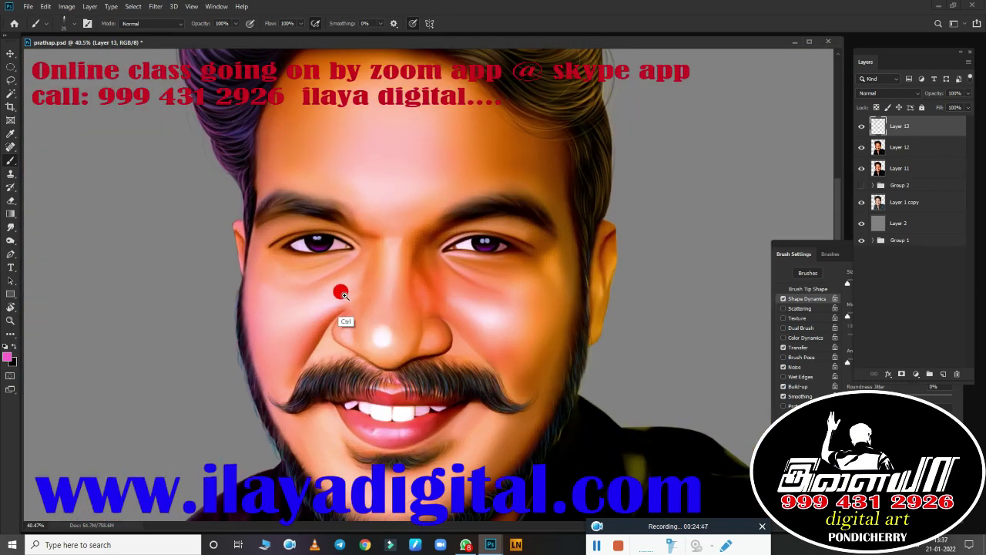
{"action": "scroll", "coordinate": [342, 293], "scroll_direction": "down", "scroll_amount": 1}
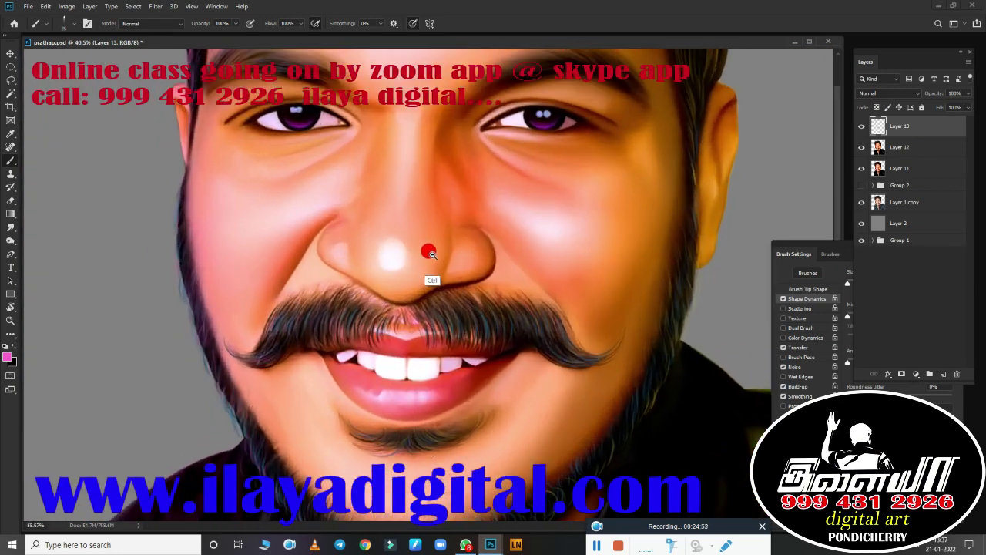
{"action": "mouse_move", "coordinate": [391, 251]}
{"action": "left_mouse_down"}
{"action": "mouse_move", "coordinate": [452, 286]}
{"action": "mouse_move", "coordinate": [544, 386]}
{"action": "left_mouse_up"}
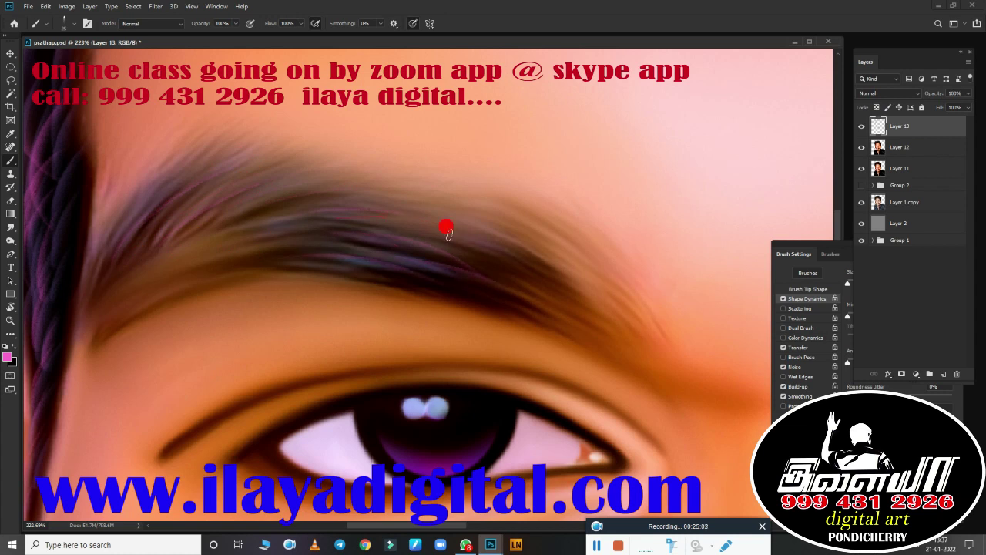
{"action": "left_click_drag", "start_coordinate": [532, 219], "coordinate": [459, 202]}
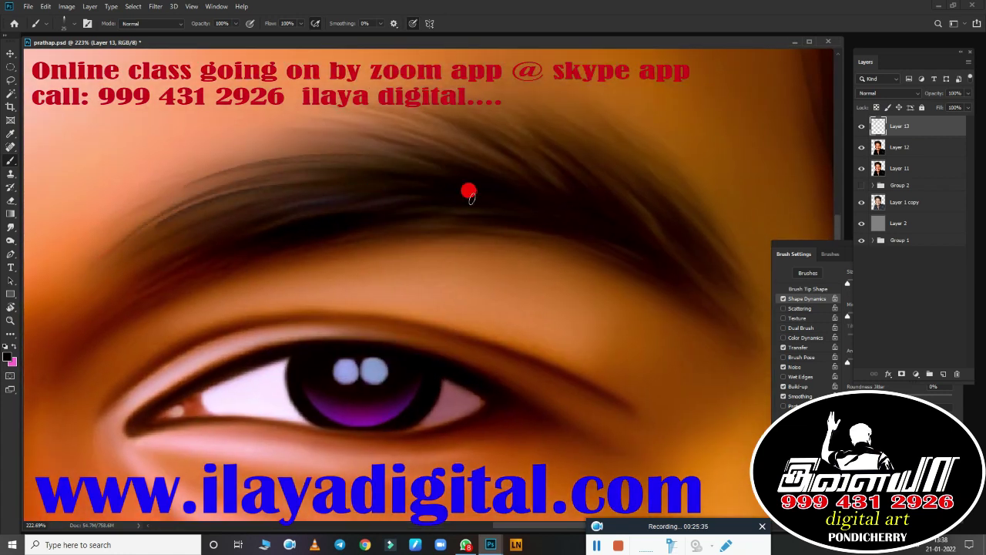
Step: Set a pale yellow foreground colour and paint a pale stroke along the eyebrow
{"action": "left_click", "coordinate": [8, 356]}
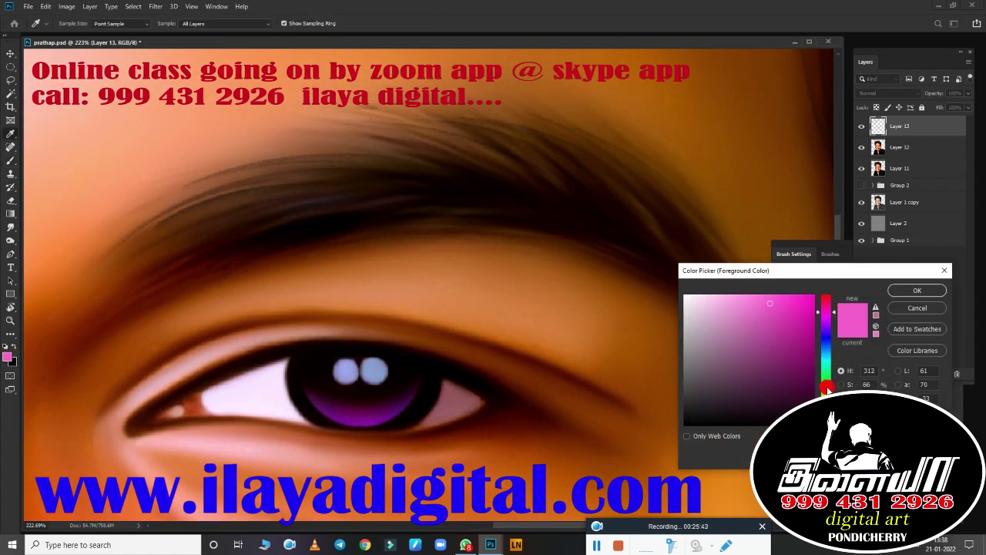
{"action": "left_click", "coordinate": [828, 387]}
{"action": "left_click", "coordinate": [908, 297]}
{"action": "left_click_drag", "start_coordinate": [508, 147], "coordinate": [594, 181]}
{"action": "left_click_drag", "start_coordinate": [628, 222], "coordinate": [227, 257]}
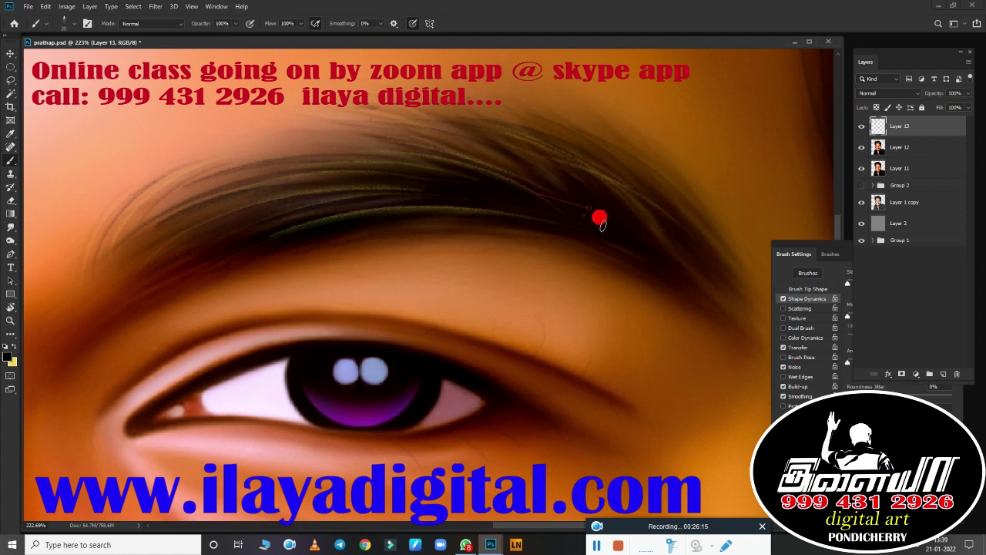
Step: Switch the foreground colour to a near-white tone
{"action": "scroll", "coordinate": [555, 320], "scroll_direction": "down", "scroll_amount": 3}
{"action": "scroll", "coordinate": [586, 342], "scroll_direction": "down", "scroll_amount": 3}
{"action": "scroll", "coordinate": [563, 296], "scroll_direction": "down", "scroll_amount": 1}
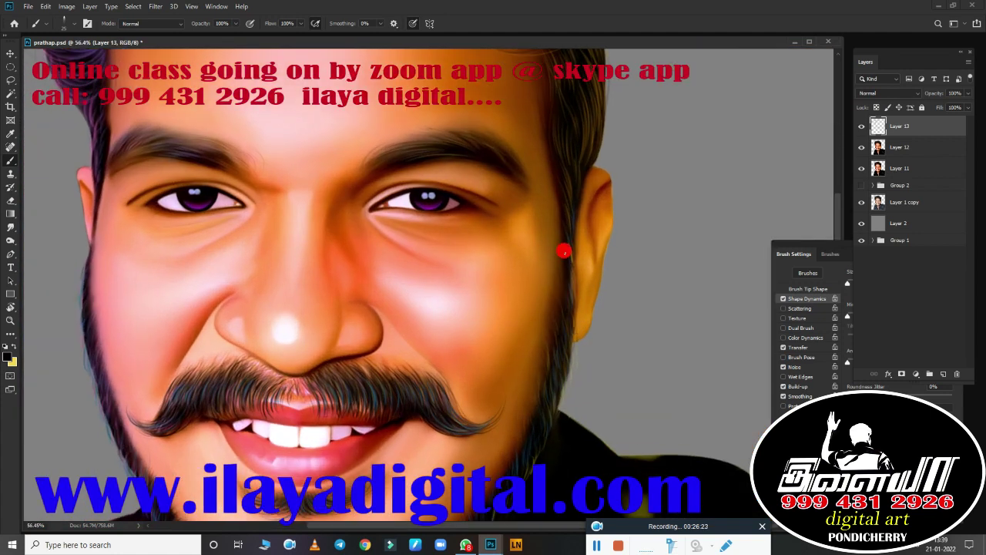
{"action": "scroll", "coordinate": [419, 302], "scroll_direction": "down", "scroll_amount": 2}
{"action": "scroll", "coordinate": [425, 347], "scroll_direction": "up", "scroll_amount": 3}
{"action": "scroll", "coordinate": [464, 269], "scroll_direction": "up", "scroll_amount": 2}
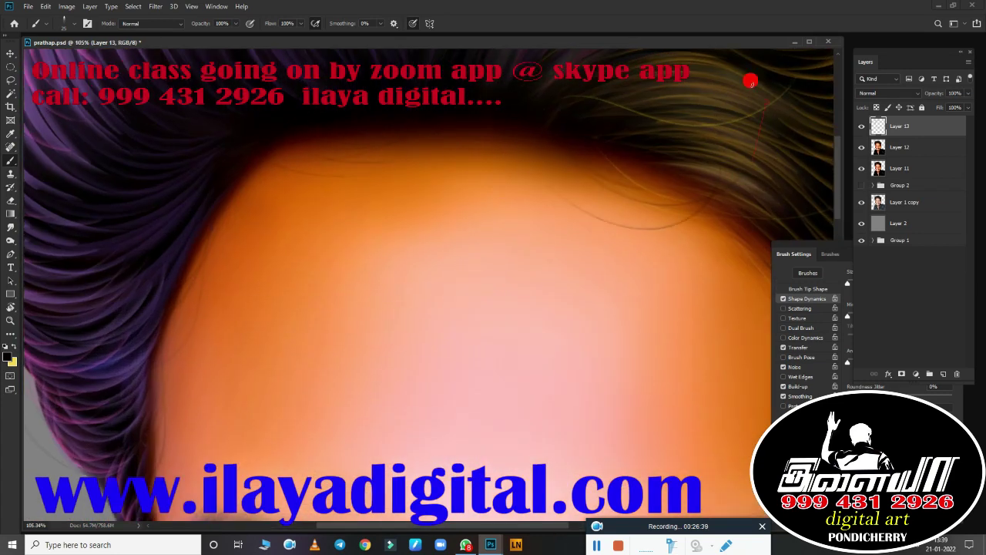
{"action": "scroll", "coordinate": [529, 326], "scroll_direction": "up", "scroll_amount": 1}
{"action": "scroll", "coordinate": [537, 346], "scroll_direction": "down", "scroll_amount": 2}
{"action": "scroll", "coordinate": [519, 257], "scroll_direction": "up", "scroll_amount": 1}
{"action": "scroll", "coordinate": [550, 305], "scroll_direction": "down", "scroll_amount": 2}
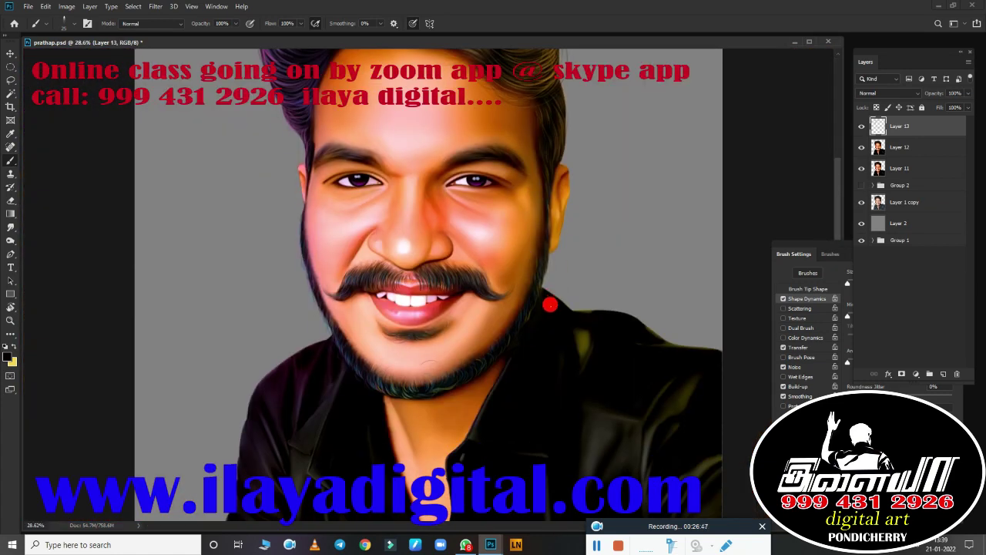
{"action": "left_click", "coordinate": [7, 357]}
{"action": "left_click", "coordinate": [684, 286]}
{"action": "key", "text": "Return"}
Step: Pan across the lips and curly hair to the purple crown and the hair's top edge
{"action": "scroll", "coordinate": [517, 319], "scroll_direction": "up", "scroll_amount": 2}
{"action": "scroll", "coordinate": [535, 374], "scroll_direction": "up", "scroll_amount": 2}
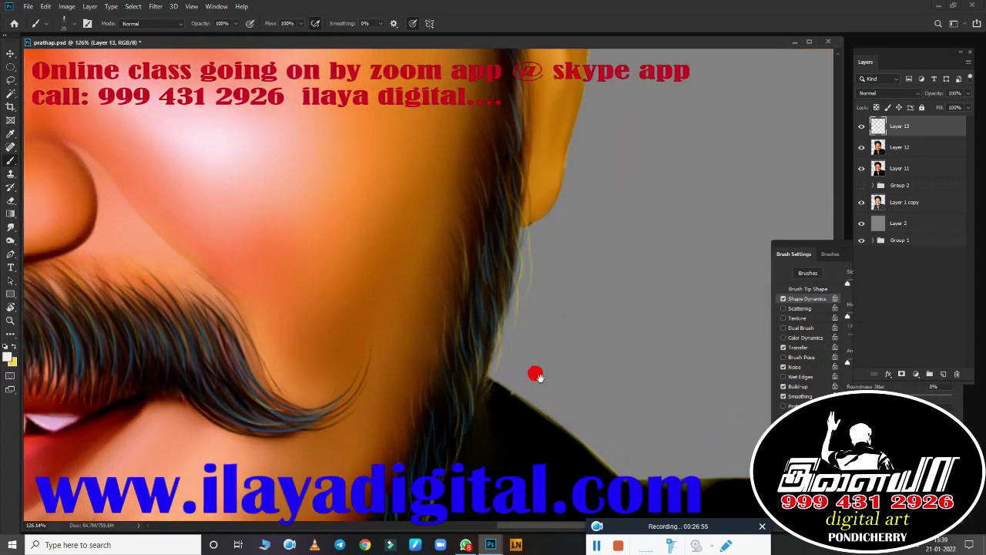
{"action": "scroll", "coordinate": [542, 235], "scroll_direction": "up", "scroll_amount": 1}
{"action": "scroll", "coordinate": [568, 236], "scroll_direction": "up", "scroll_amount": 1}
{"action": "scroll", "coordinate": [528, 357], "scroll_direction": "up", "scroll_amount": 2}
{"action": "scroll", "coordinate": [529, 271], "scroll_direction": "down", "scroll_amount": 2}
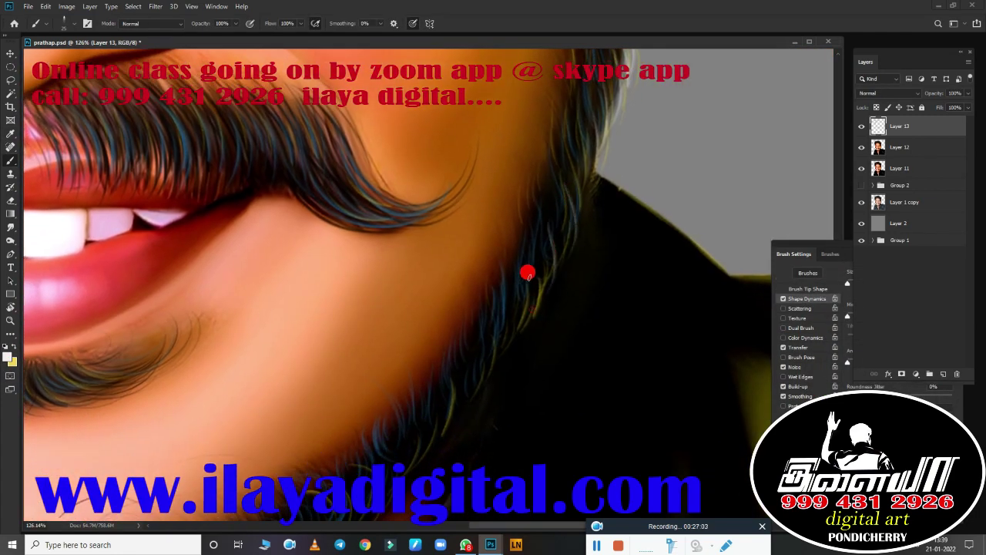
{"action": "scroll", "coordinate": [446, 388], "scroll_direction": "up", "scroll_amount": 2}
{"action": "scroll", "coordinate": [446, 388], "scroll_direction": "left", "scroll_amount": 3}
{"action": "scroll", "coordinate": [439, 376], "scroll_direction": "down", "scroll_amount": 2}
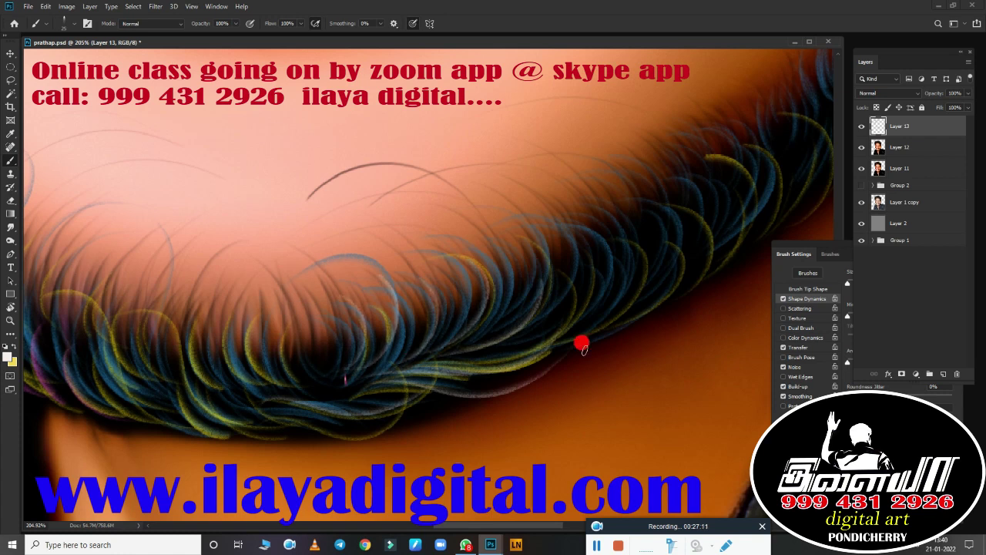
{"action": "left_click_drag", "start_coordinate": [581, 344], "coordinate": [419, 361]}
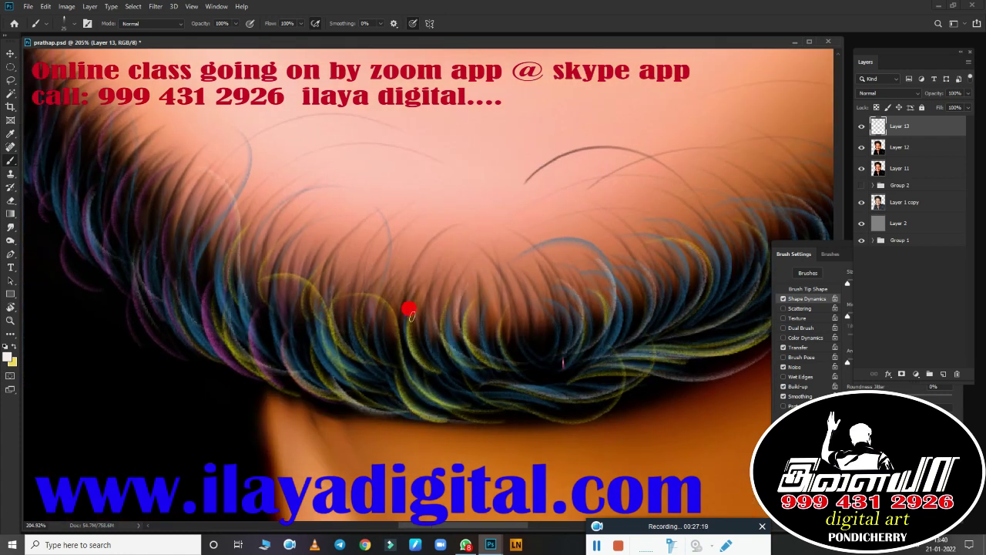
{"action": "left_click_drag", "start_coordinate": [409, 309], "coordinate": [298, 209]}
{"action": "mouse_move", "coordinate": [407, 324]}
{"action": "left_mouse_down"}
{"action": "mouse_move", "coordinate": [315, 344]}
{"action": "mouse_move", "coordinate": [295, 262]}
{"action": "mouse_move", "coordinate": [554, 331]}
{"action": "left_mouse_up"}
{"action": "left_click_drag", "start_coordinate": [243, 426], "coordinate": [293, 282]}
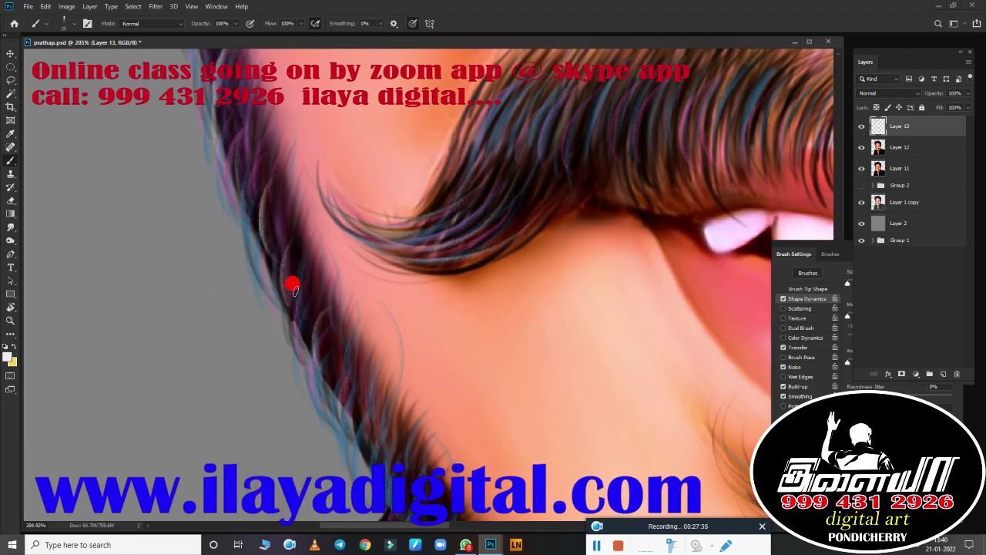
{"action": "scroll", "coordinate": [445, 390], "scroll_direction": "down", "scroll_amount": 3}
{"action": "scroll", "coordinate": [489, 300], "scroll_direction": "up", "scroll_amount": 2}
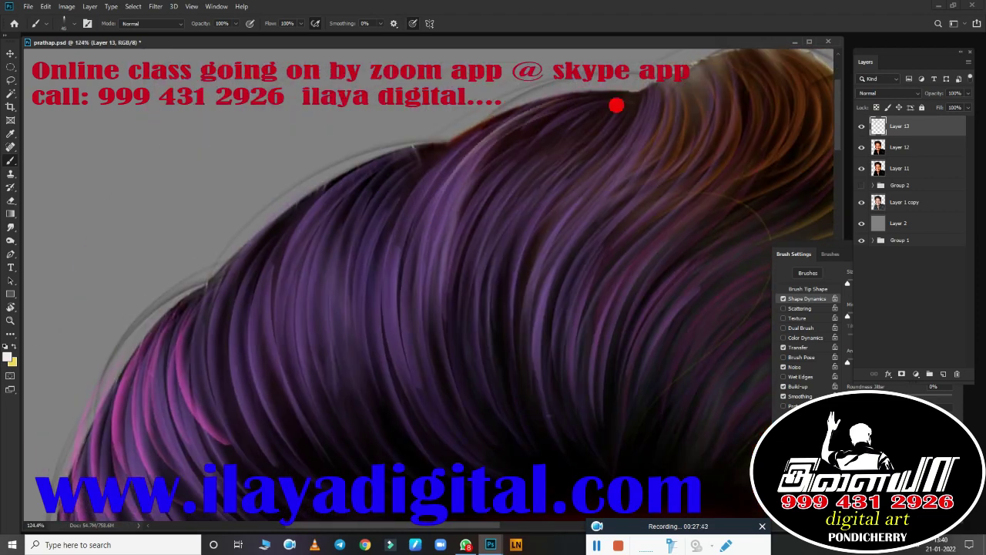
{"action": "left_click_drag", "start_coordinate": [240, 329], "coordinate": [440, 299]}
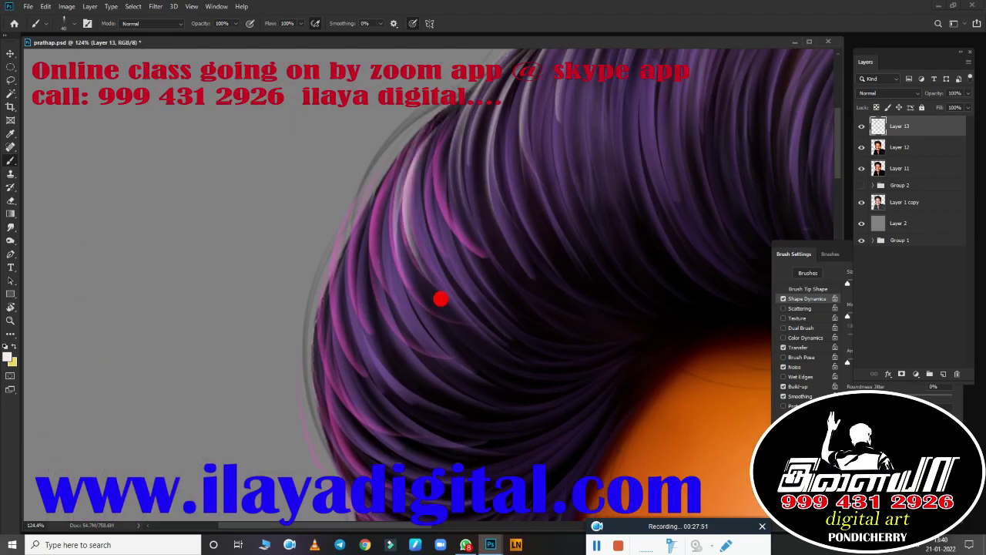
{"action": "left_click_drag", "start_coordinate": [398, 269], "coordinate": [359, 229]}
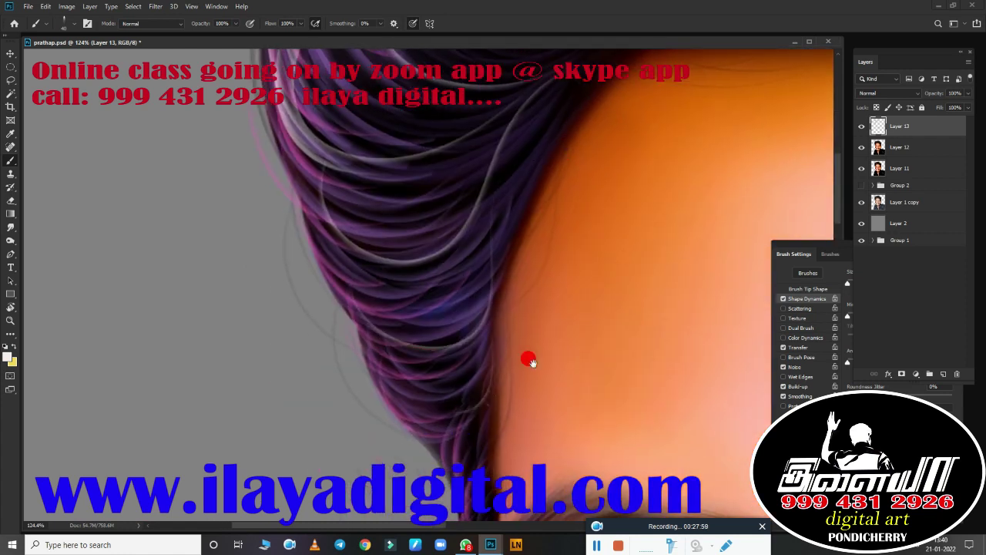
{"action": "left_click_drag", "start_coordinate": [529, 360], "coordinate": [370, 269]}
{"action": "mouse_move", "coordinate": [511, 392]}
{"action": "left_mouse_down"}
{"action": "mouse_move", "coordinate": [526, 269]}
{"action": "mouse_move", "coordinate": [502, 366]}
{"action": "mouse_move", "coordinate": [425, 315]}
{"action": "left_mouse_up"}
{"action": "left_click_drag", "start_coordinate": [574, 306], "coordinate": [579, 416]}
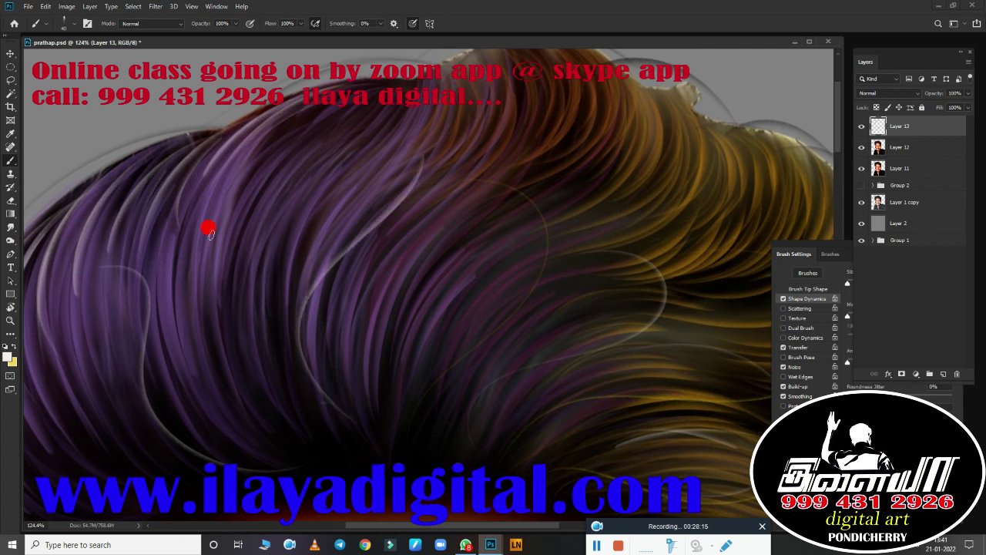
{"action": "left_click_drag", "start_coordinate": [208, 231], "coordinate": [231, 323]}
{"action": "mouse_move", "coordinate": [378, 211]}
{"action": "left_mouse_down"}
{"action": "mouse_move", "coordinate": [228, 308]}
{"action": "mouse_move", "coordinate": [420, 275]}
{"action": "left_mouse_up"}
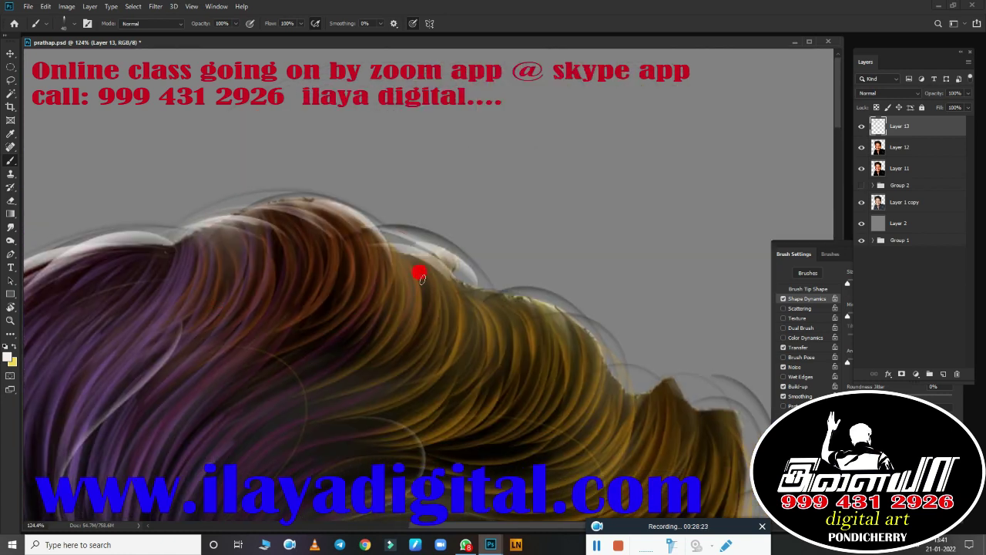
{"action": "mouse_move", "coordinate": [480, 339]}
{"action": "left_mouse_down"}
{"action": "mouse_move", "coordinate": [531, 278]}
{"action": "mouse_move", "coordinate": [523, 300]}
{"action": "left_mouse_up"}
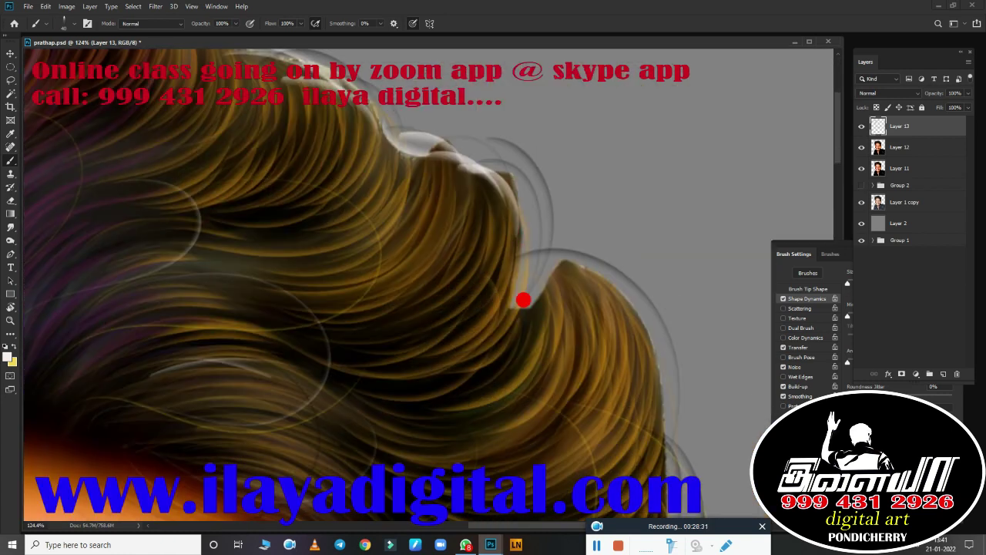
Step: Add a new empty Layer 14 above Layer 13
{"action": "scroll", "coordinate": [530, 257], "scroll_direction": "down", "scroll_amount": 3}
{"action": "scroll", "coordinate": [598, 329], "scroll_direction": "down", "scroll_amount": 3}
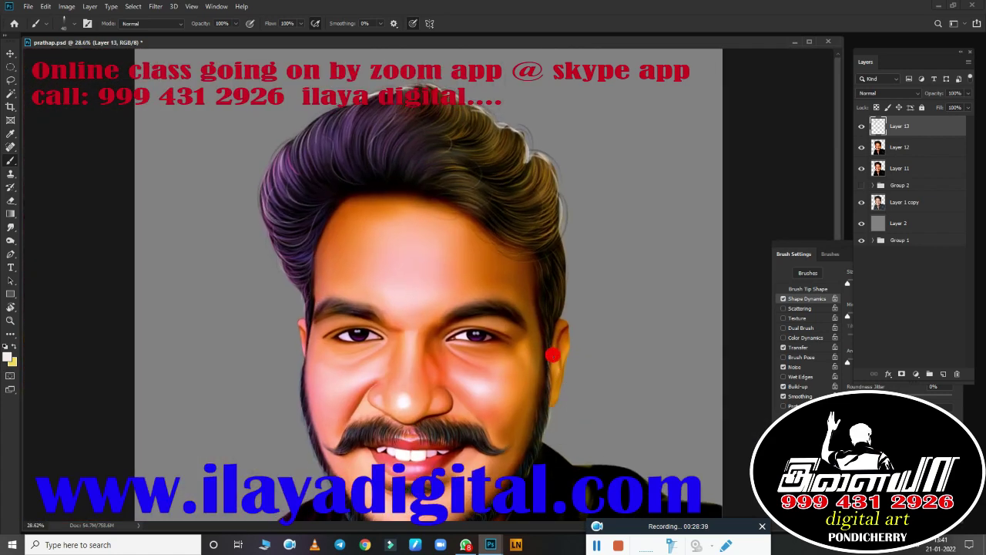
{"action": "scroll", "coordinate": [488, 348], "scroll_direction": "up", "scroll_amount": 2}
{"action": "scroll", "coordinate": [374, 215], "scroll_direction": "up", "scroll_amount": 2}
{"action": "scroll", "coordinate": [285, 308], "scroll_direction": "up", "scroll_amount": 2}
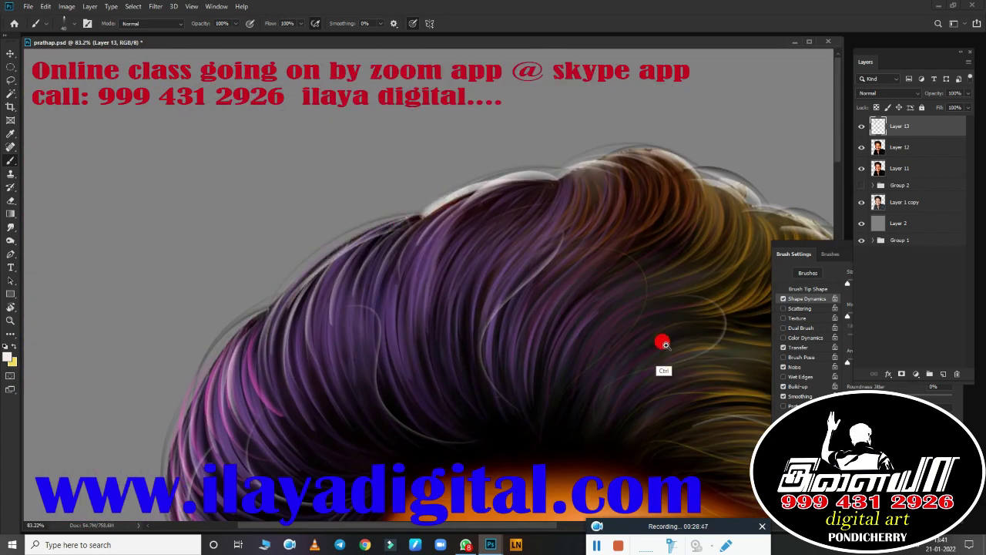
{"action": "scroll", "coordinate": [325, 249], "scroll_direction": "up", "scroll_amount": 2}
{"action": "scroll", "coordinate": [326, 249], "scroll_direction": "down", "scroll_amount": 4}
{"action": "left_click", "coordinate": [943, 373]}
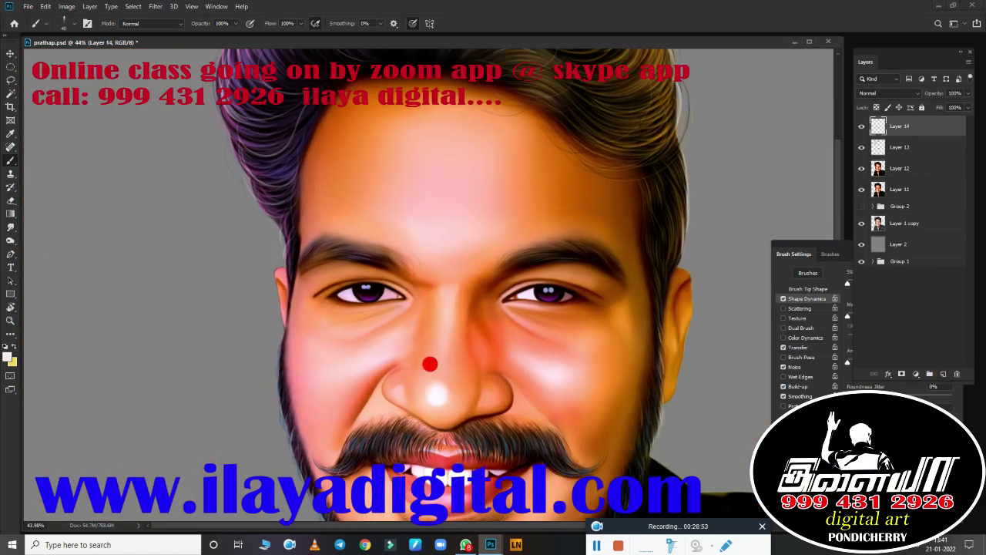
Step: Choose a different brush tip and brighten the highlight on the nose tip
{"action": "right_click", "coordinate": [461, 242]}
{"action": "double_click", "coordinate": [683, 359]}
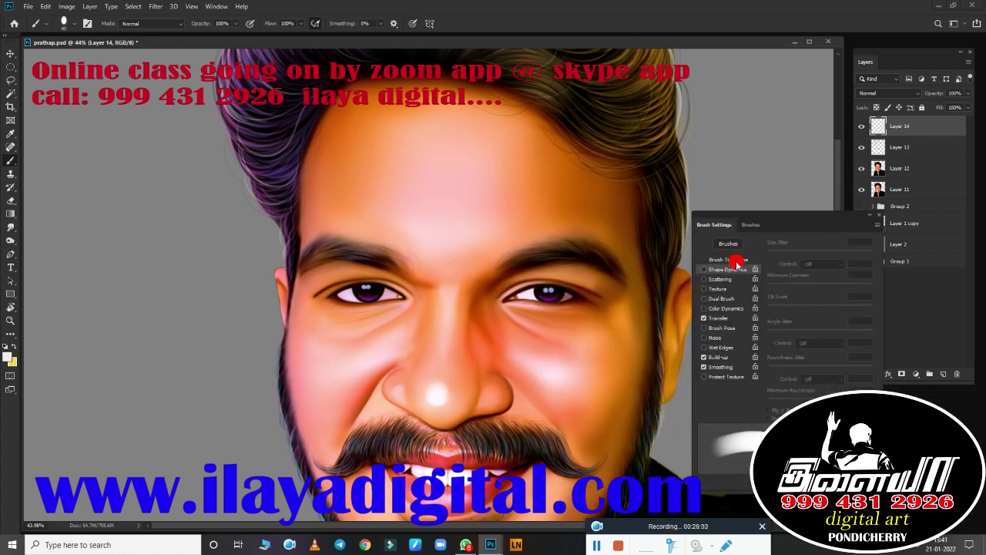
{"action": "left_click", "coordinate": [737, 262]}
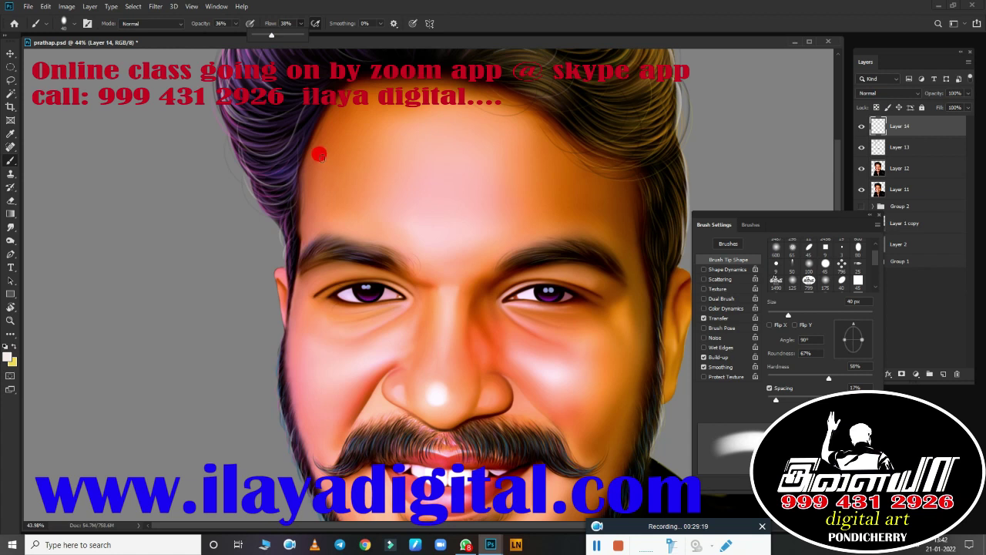
{"action": "scroll", "coordinate": [436, 287], "scroll_direction": "up", "scroll_amount": 4}
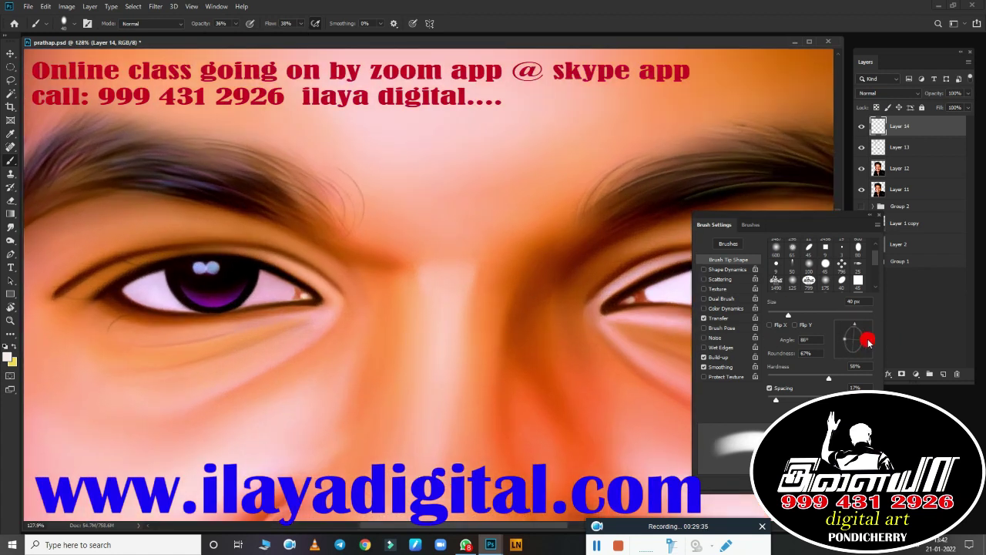
{"action": "scroll", "coordinate": [573, 260], "scroll_direction": "down", "scroll_amount": 5}
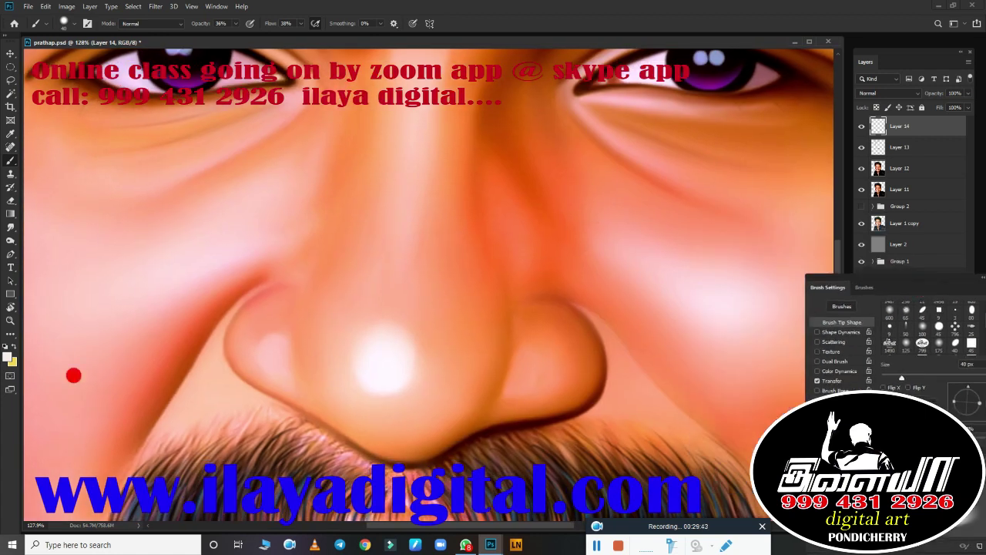
{"action": "left_click", "coordinate": [8, 356]}
{"action": "key", "text": "Return"}
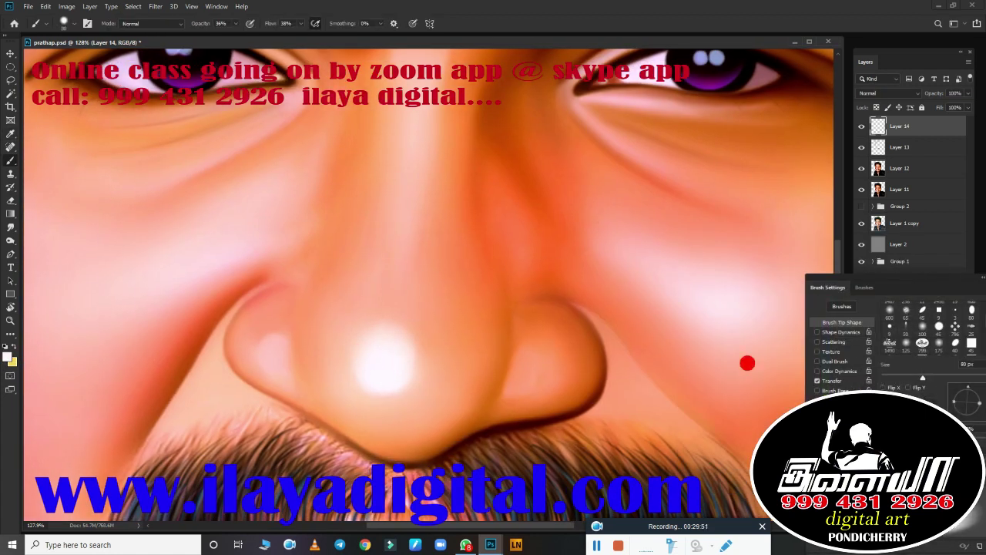
{"action": "left_click", "coordinate": [382, 362]}
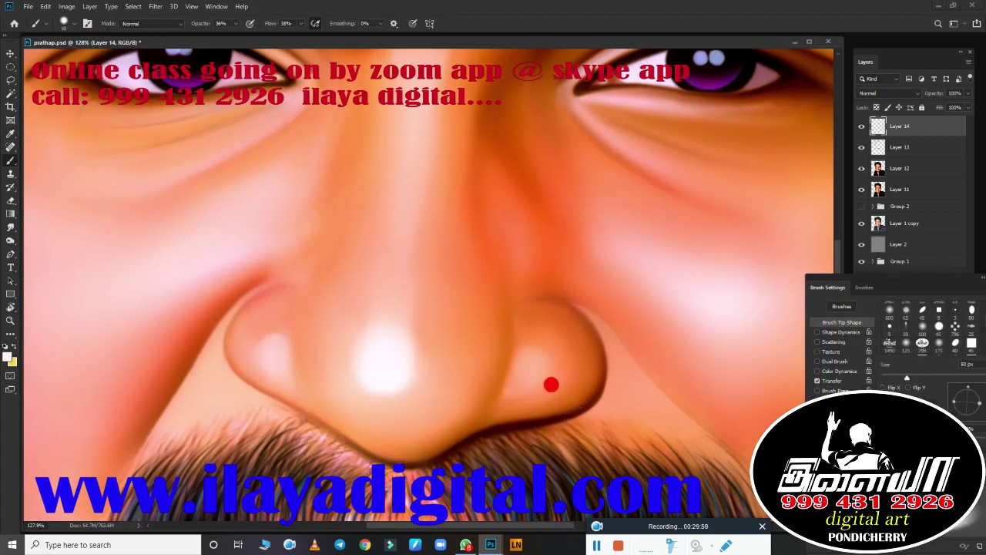
Step: Switch to a soft brush preset and paint a light highlight down the nose bridge
{"action": "scroll", "coordinate": [421, 229], "scroll_direction": "up", "scroll_amount": 5}
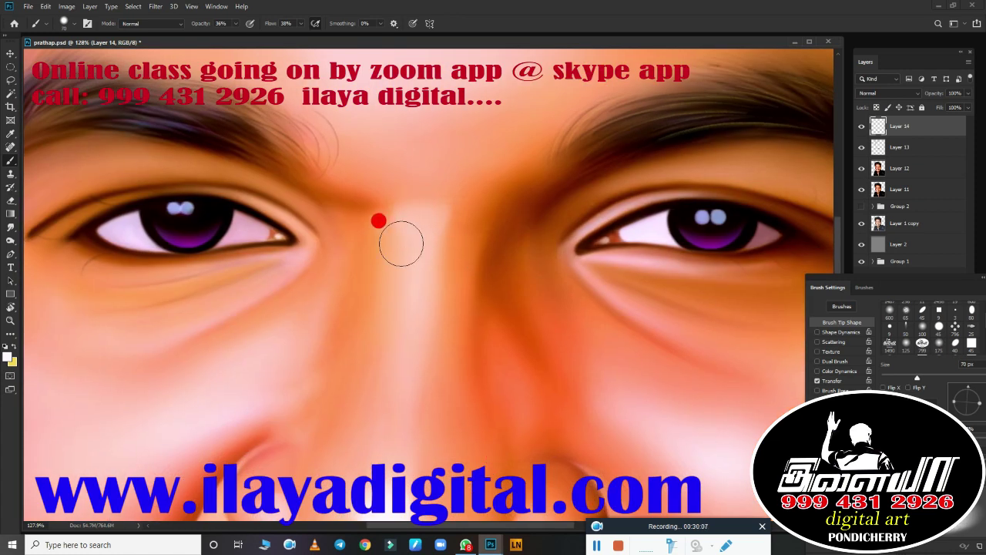
{"action": "right_click", "coordinate": [401, 244]}
{"action": "double_click", "coordinate": [594, 360]}
{"action": "left_click", "coordinate": [839, 332]}
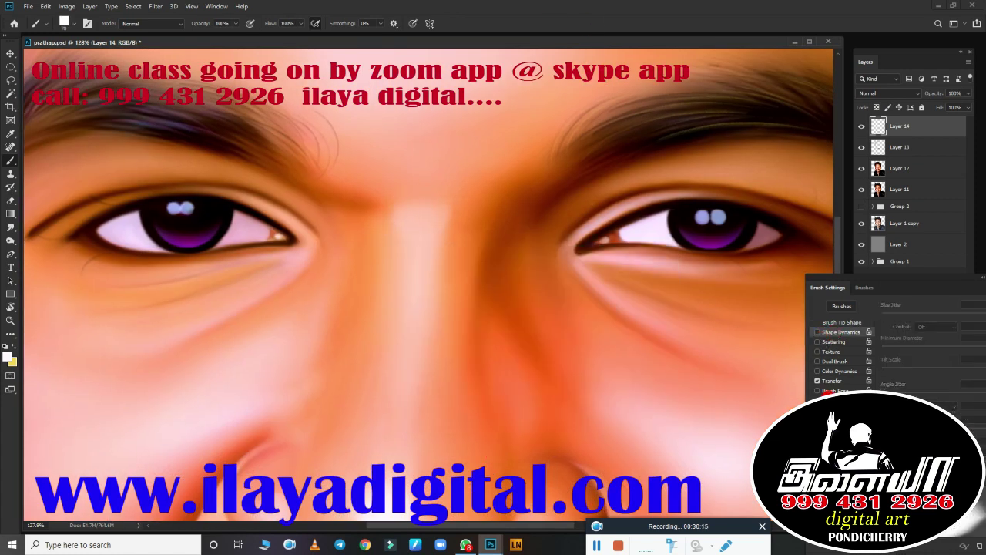
{"action": "left_click", "coordinate": [842, 322]}
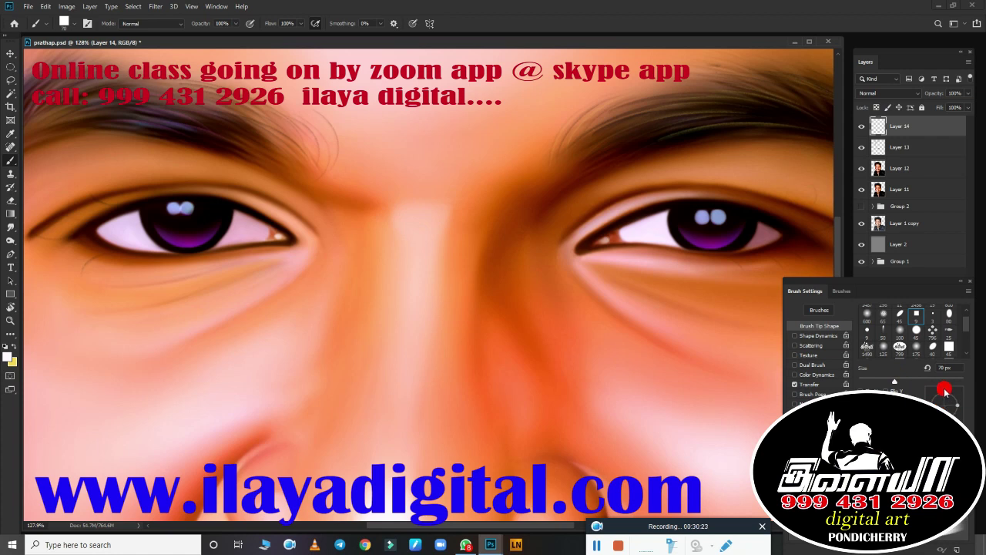
{"action": "left_click_drag", "start_coordinate": [400, 199], "coordinate": [420, 339]}
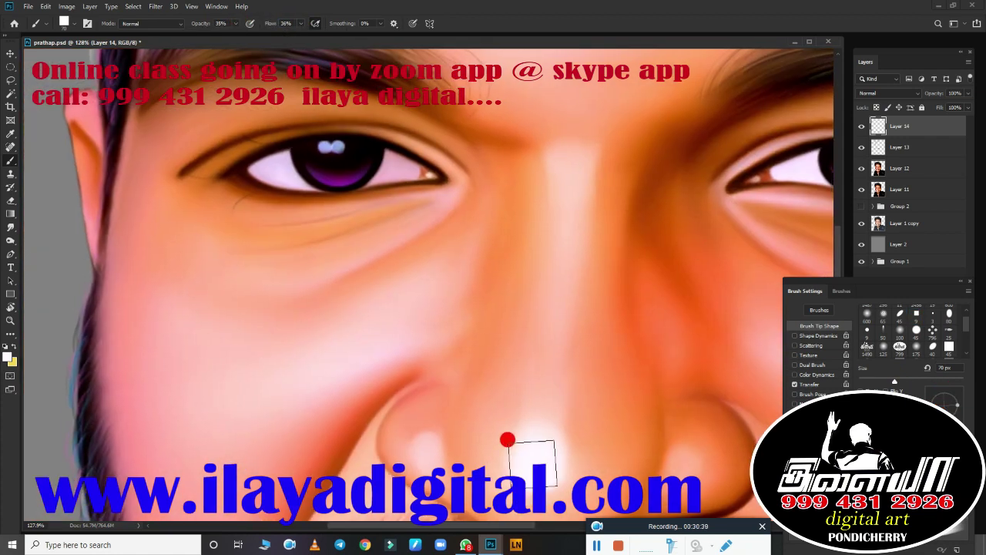
{"action": "left_click", "coordinate": [7, 355]}
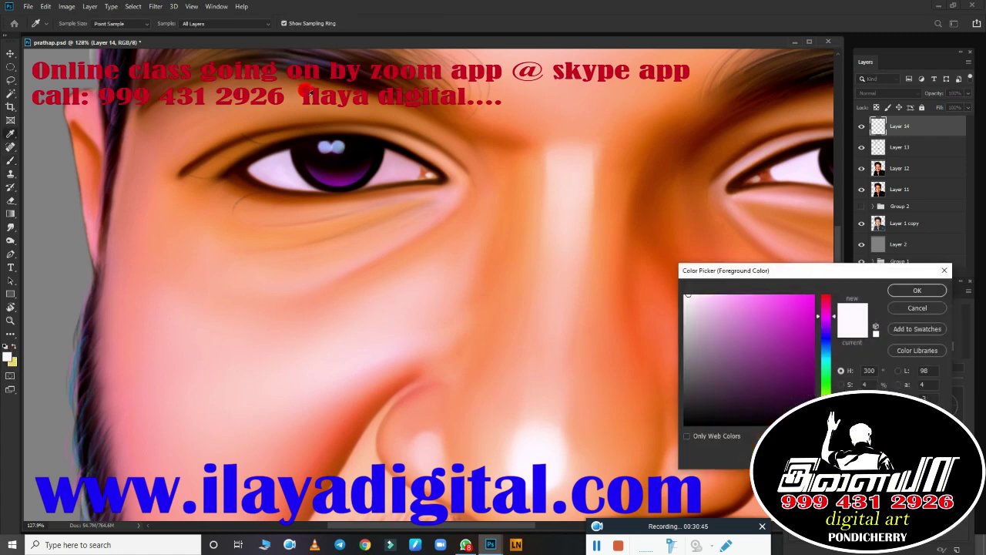
Step: Sample peach, light pink and orange skin tones from the face to soften cheeks and under-eyes
{"action": "left_click", "coordinate": [768, 316]}
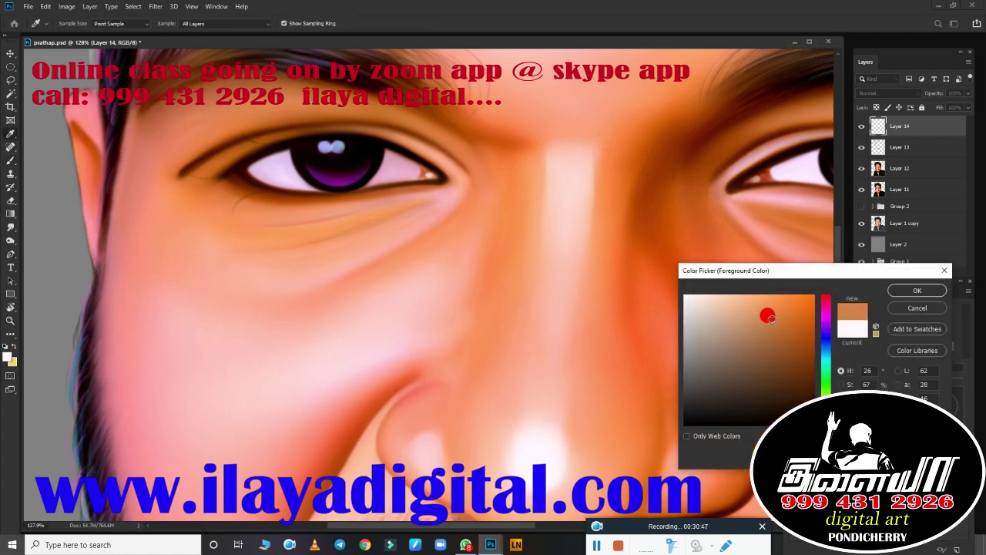
{"action": "left_click", "coordinate": [908, 299]}
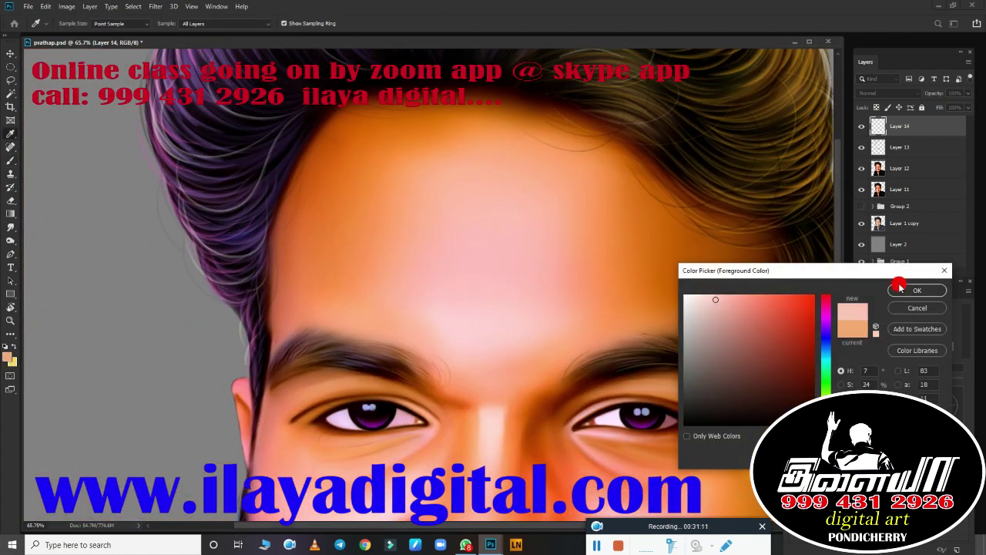
{"action": "left_click", "coordinate": [900, 287]}
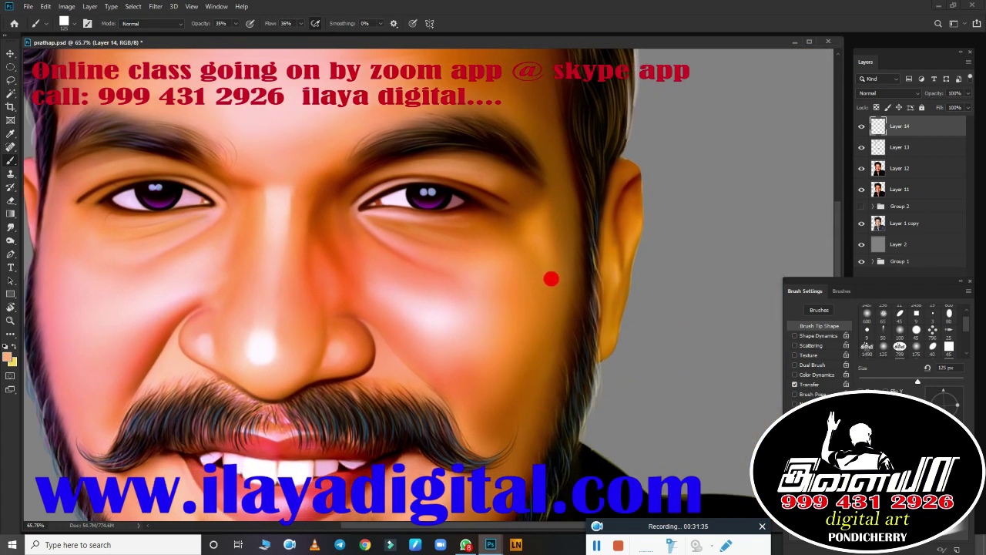
{"action": "left_click", "coordinate": [897, 289]}
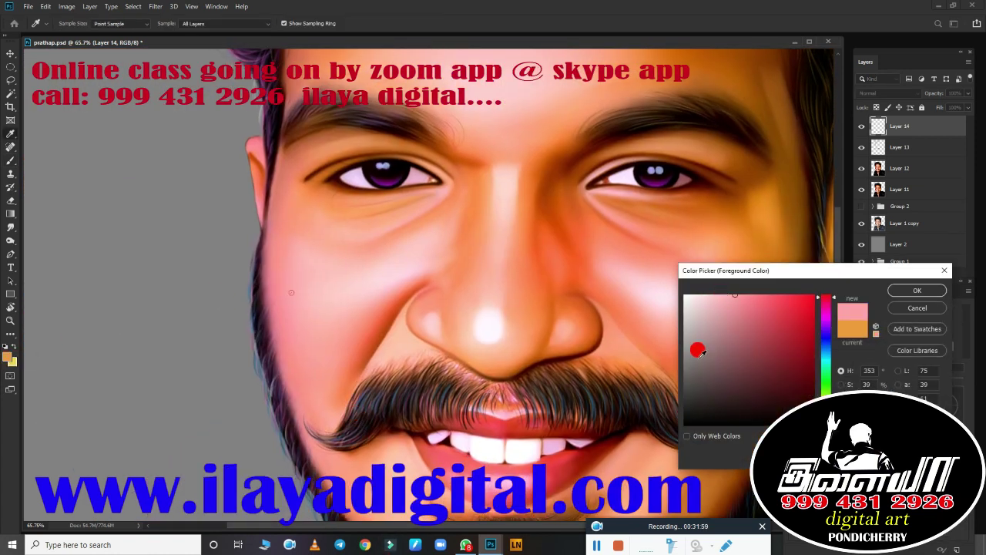
{"action": "left_click", "coordinate": [917, 289]}
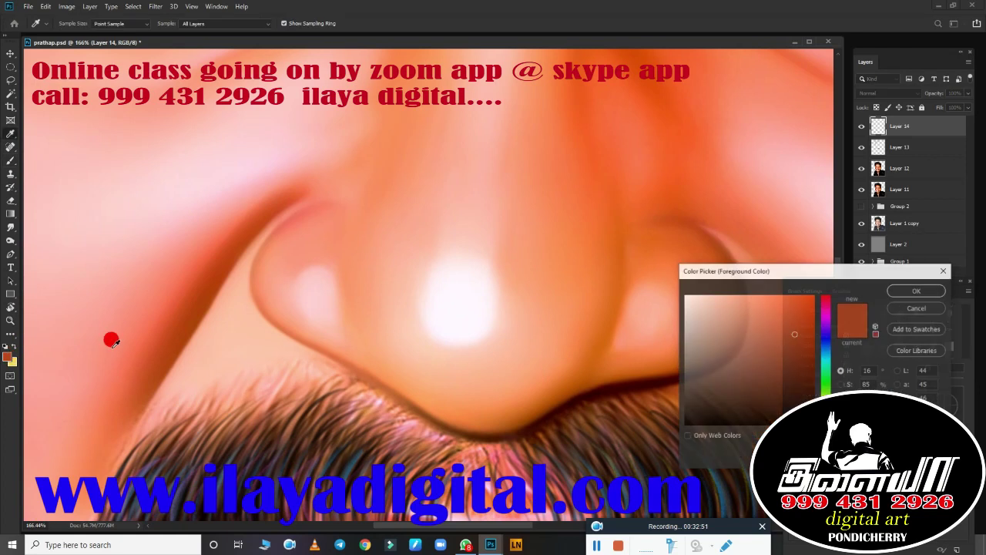
{"action": "left_click", "coordinate": [331, 243]}
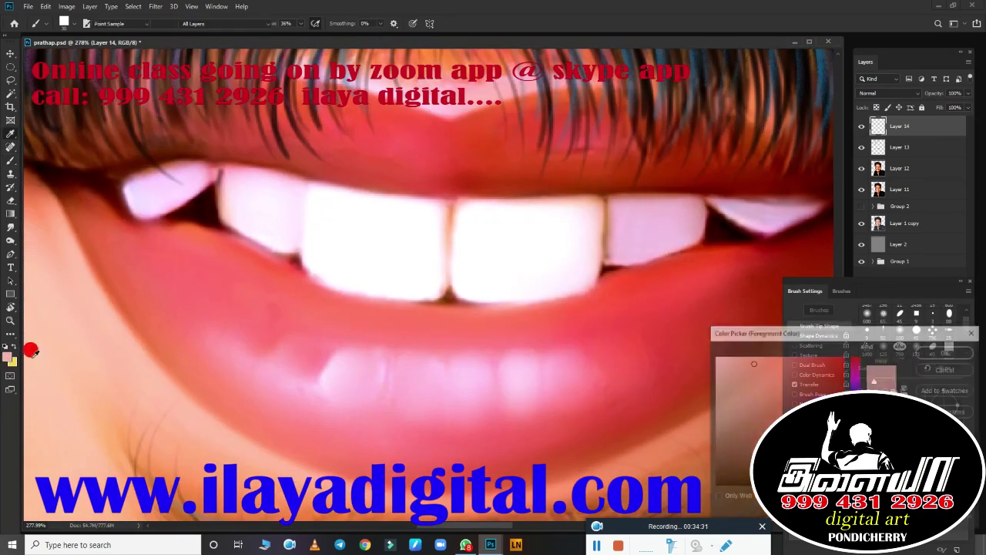
Step: Paint a soft light stroke across the lower lip
{"action": "key", "text": "Return"}
{"action": "mouse_move", "coordinate": [353, 364]}
{"action": "left_mouse_down"}
{"action": "mouse_move", "coordinate": [578, 390]}
{"action": "mouse_move", "coordinate": [714, 317]}
{"action": "left_mouse_up"}
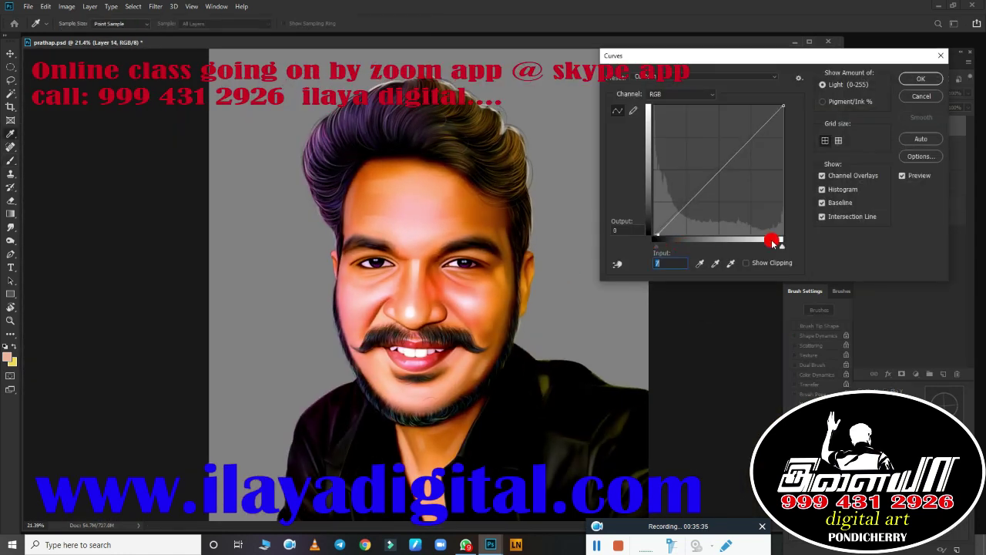
Step: Apply Curves with the white input at 241 and raise saturation to +64
{"action": "left_click_drag", "start_coordinate": [773, 242], "coordinate": [776, 249]}
{"action": "left_click", "coordinate": [925, 80]}
{"action": "key", "text": "ctrl+u"}
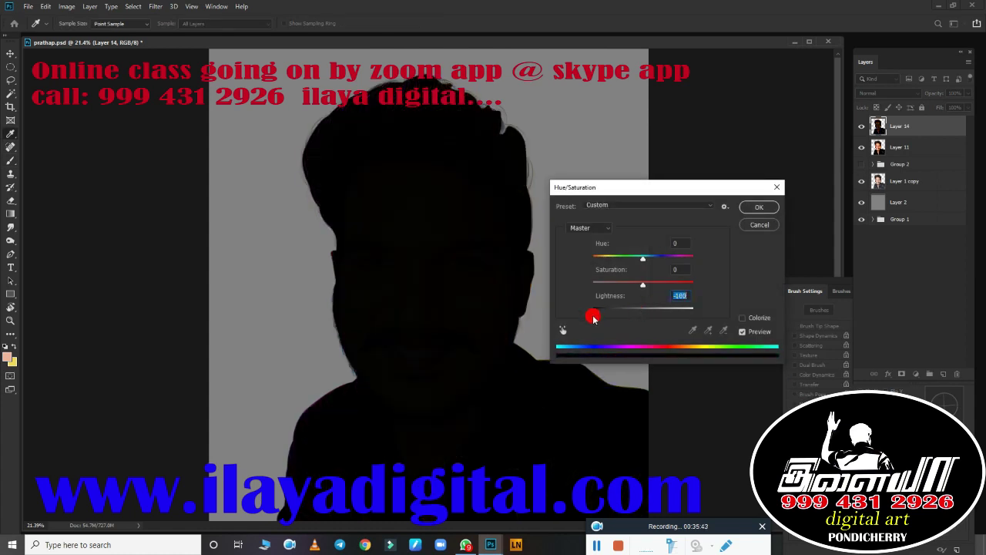
{"action": "left_click_drag", "start_coordinate": [643, 282], "coordinate": [678, 287]}
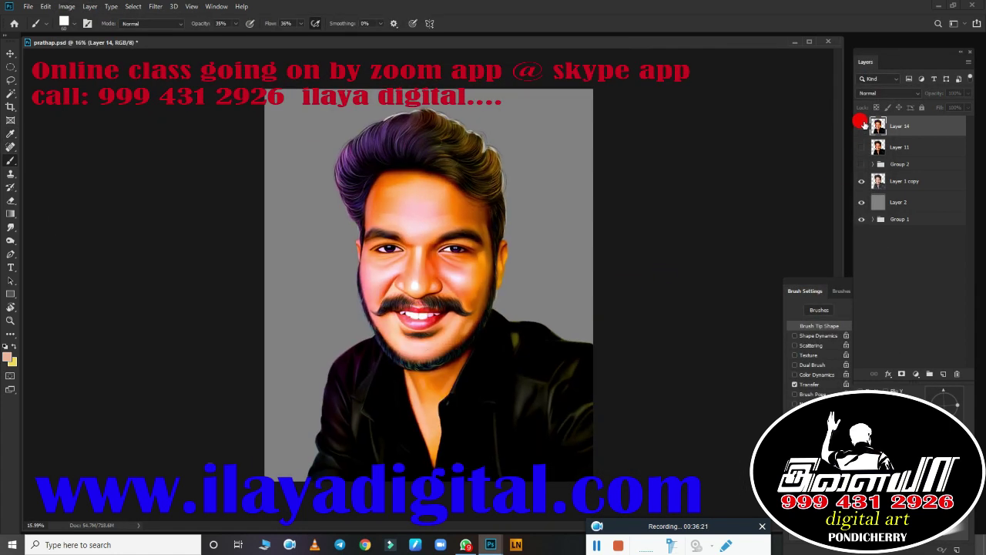
Step: Toggle Layer 14 off and on to compare with the photo, then bring up the Open dialog
{"action": "left_click", "coordinate": [861, 125]}
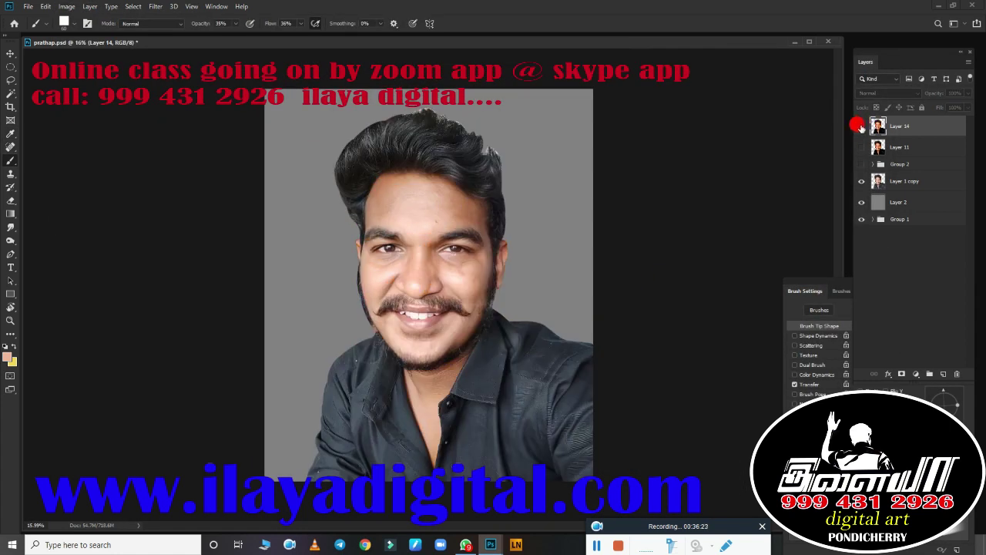
{"action": "left_click", "coordinate": [861, 126]}
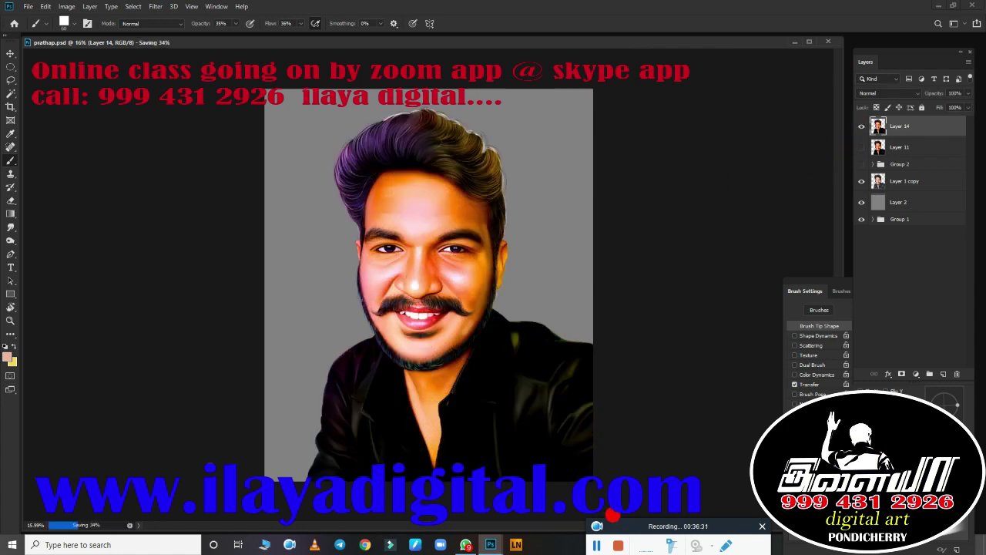
{"action": "left_click", "coordinate": [44, 8]}
{"action": "left_click", "coordinate": [39, 34]}
Step: Open 6.jpg from the backround folder and drag it into the portrait document
{"action": "double_click", "coordinate": [177, 150]}
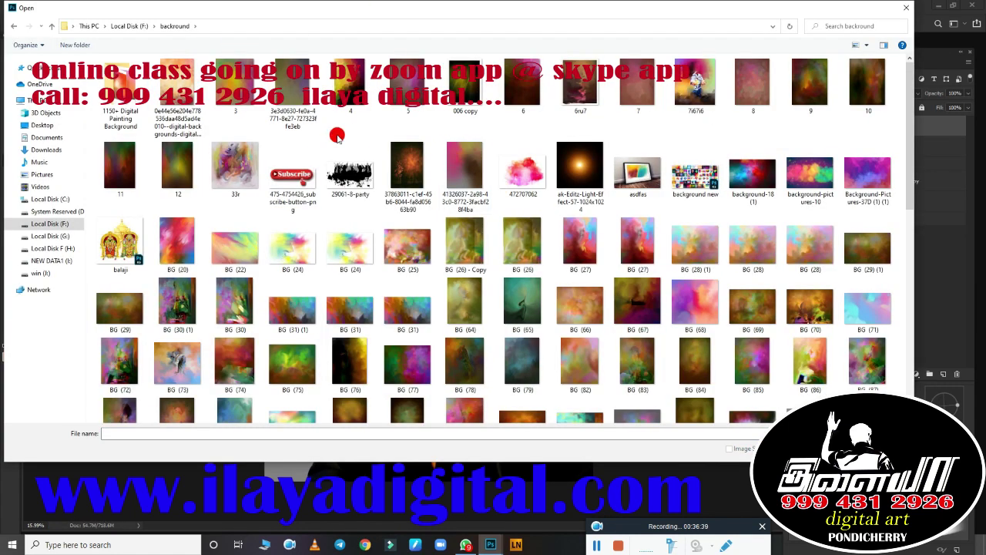
{"action": "double_click", "coordinate": [522, 84]}
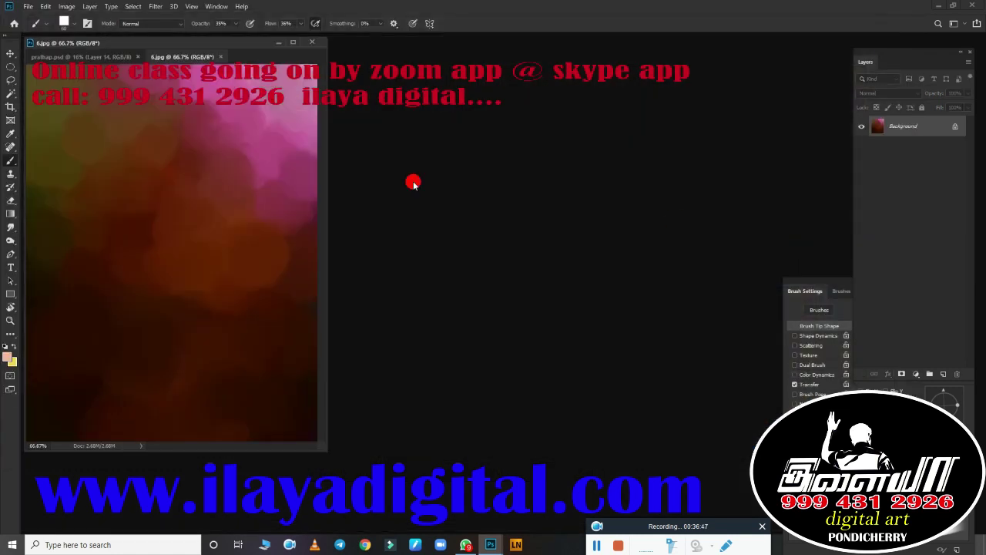
{"action": "left_click", "coordinate": [952, 5]}
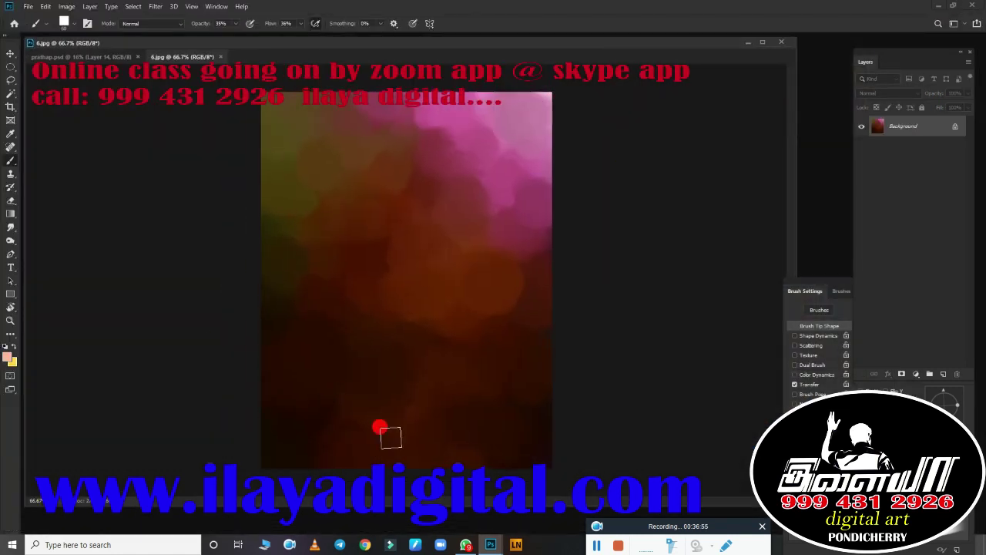
{"action": "left_click", "coordinate": [493, 222]}
{"action": "mouse_move", "coordinate": [493, 222]}
{"action": "left_mouse_down"}
{"action": "mouse_move", "coordinate": [451, 198]}
{"action": "mouse_move", "coordinate": [347, 191]}
{"action": "mouse_move", "coordinate": [491, 375]}
{"action": "left_mouse_up"}
Step: Scale the bokeh layer to fill the canvas, move it below the portrait, and add an empty layer
{"action": "right_click", "coordinate": [346, 191]}
{"action": "left_click", "coordinate": [362, 206]}
{"action": "key", "text": "ctrl+t"}
{"action": "key", "text": "Return"}
{"action": "key", "text": "ctrl+bracketleft"}
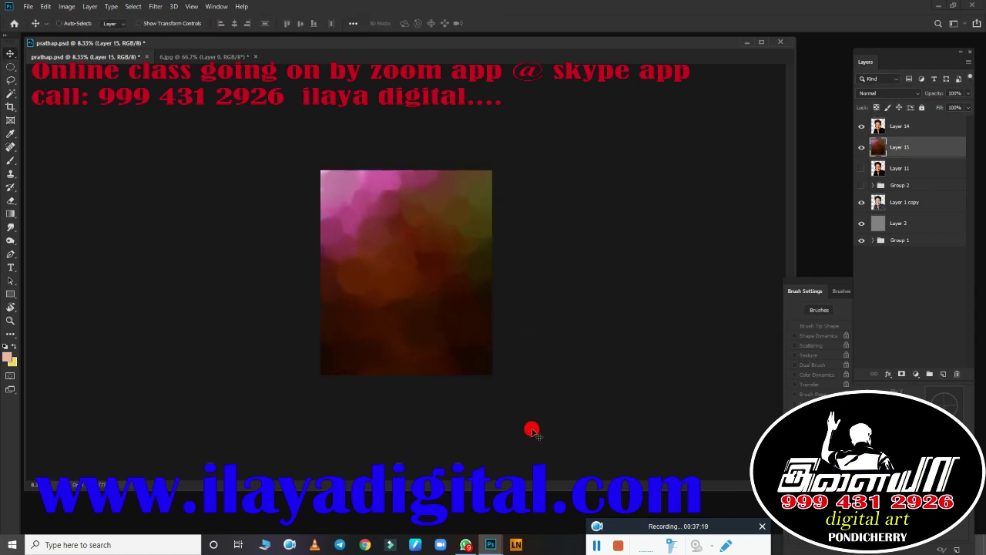
{"action": "left_click", "coordinate": [943, 374]}
Step: Stroke a border around the whole canvas selection, then deselect
{"action": "key", "text": "m"}
{"action": "key", "text": "ctrl+a"}
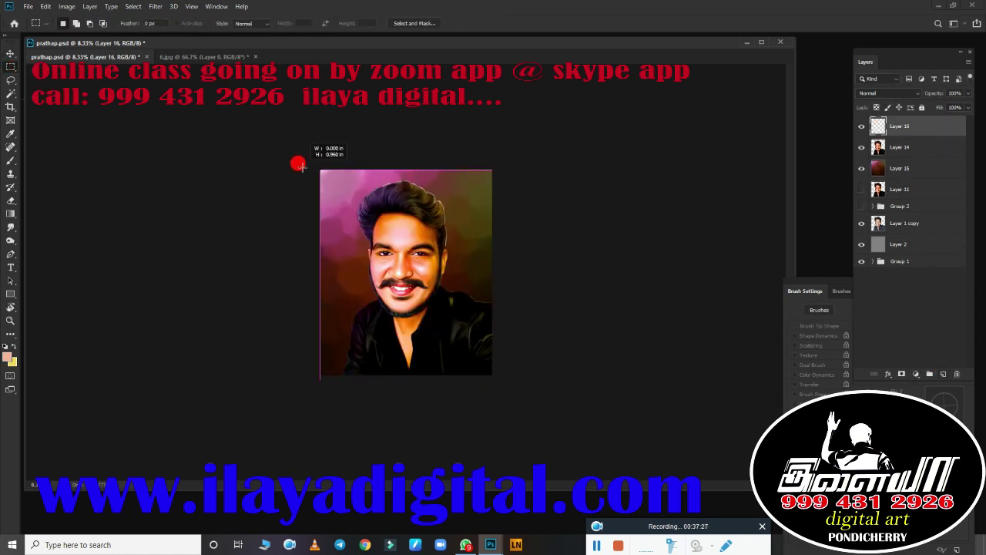
{"action": "right_click", "coordinate": [438, 247]}
{"action": "left_click", "coordinate": [479, 378]}
{"action": "left_click", "coordinate": [573, 200]}
{"action": "key", "text": "ctrl+d"}
Step: Lighten the border to +82 Lightness with Hue/Saturation
{"action": "key", "text": "ctrl+u"}
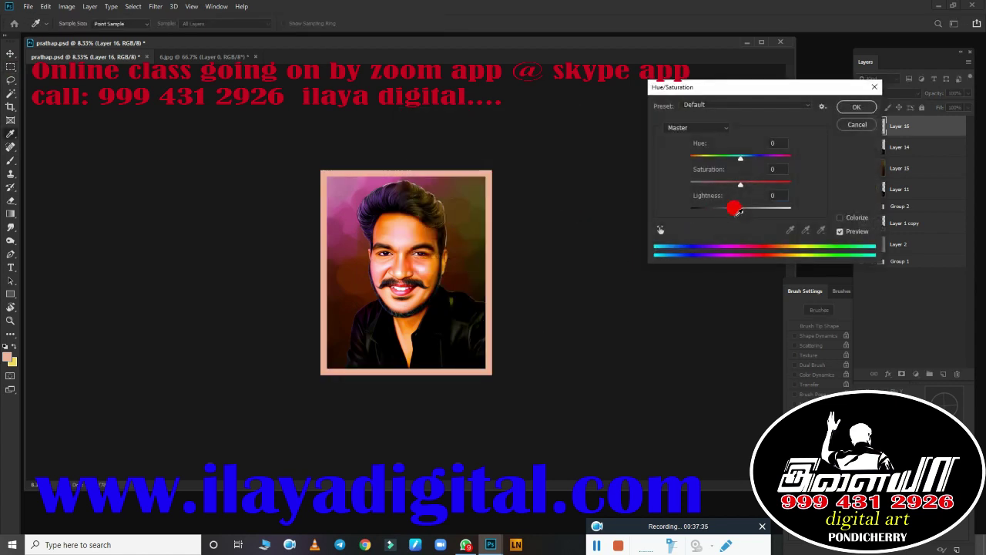
{"action": "left_click_drag", "start_coordinate": [741, 208], "coordinate": [784, 208]}
{"action": "left_click", "coordinate": [857, 107]}
{"action": "key", "text": "ctrl+0"}
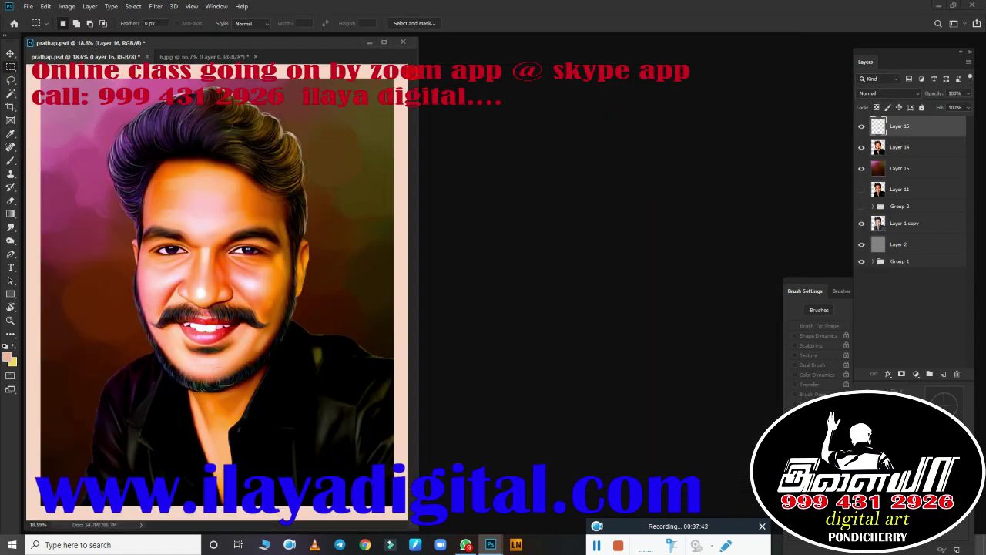
{"action": "left_click_drag", "start_coordinate": [412, 91], "coordinate": [777, 92]}
Step: Erase a bokeh copy away from the face, hide Layer 14, and put Layer 15 under the photo
{"action": "key", "text": "ctrl+0"}
{"action": "left_click", "coordinate": [899, 168]}
{"action": "key", "text": "ctrl+j"}
{"action": "key", "text": "ctrl+bracketright"}
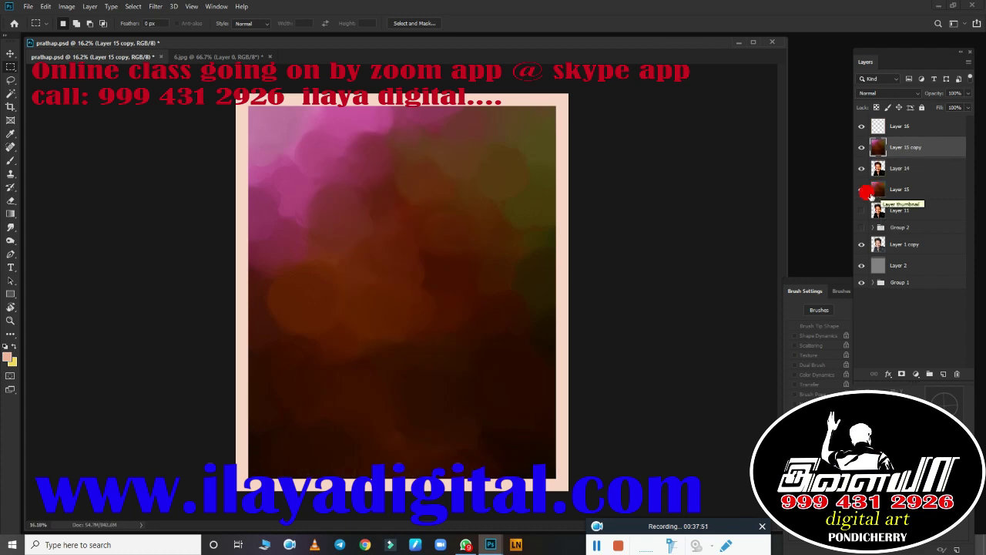
{"action": "key", "text": "e"}
{"action": "mouse_move", "coordinate": [401, 232]}
{"action": "left_mouse_down"}
{"action": "mouse_move", "coordinate": [359, 203]}
{"action": "mouse_move", "coordinate": [328, 256]}
{"action": "left_mouse_up"}
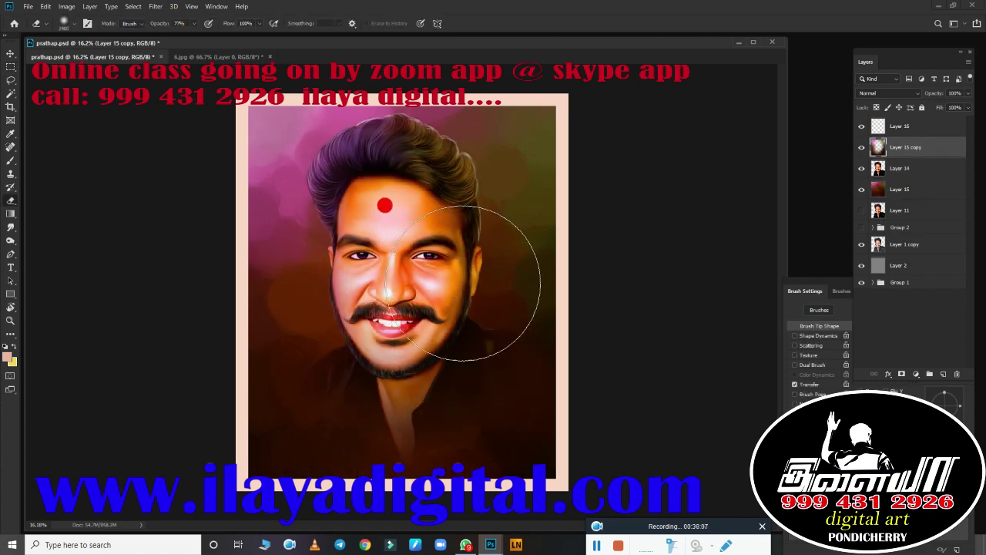
{"action": "key", "text": "bracketleft"}
{"action": "key", "text": "bracketleft"}
{"action": "key", "text": "bracketleft"}
{"action": "left_click_drag", "start_coordinate": [462, 323], "coordinate": [364, 363]}
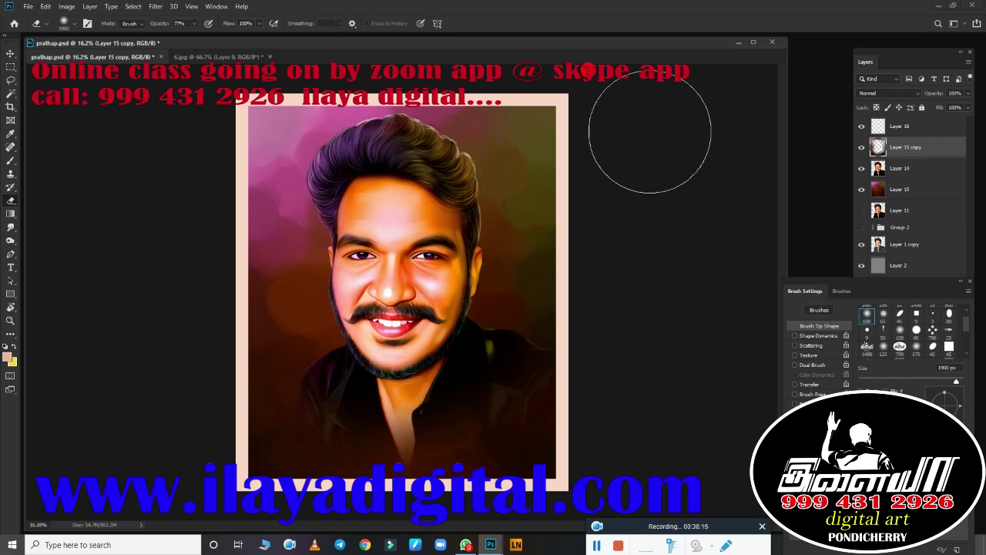
{"action": "left_click", "coordinate": [862, 168]}
{"action": "left_click_drag", "start_coordinate": [899, 189], "coordinate": [890, 214]}
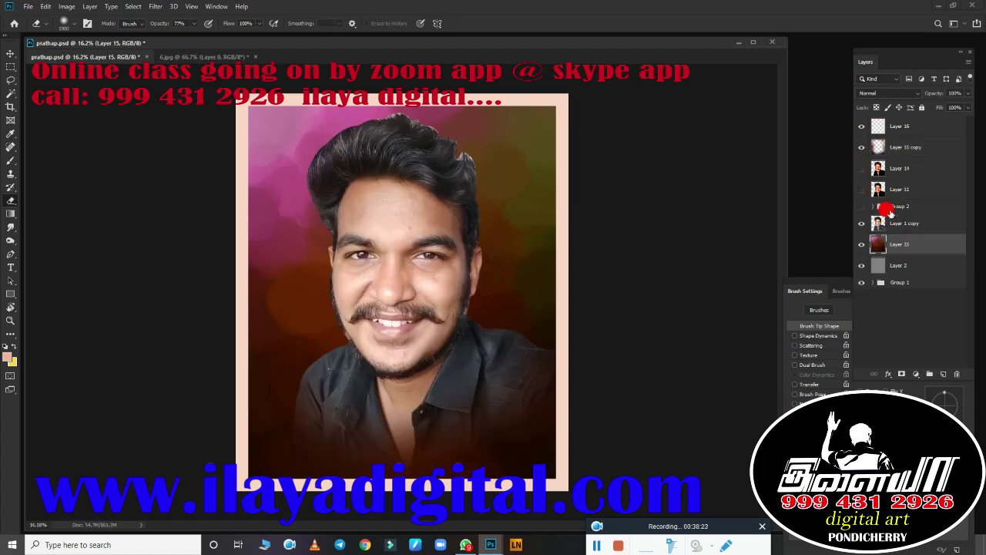